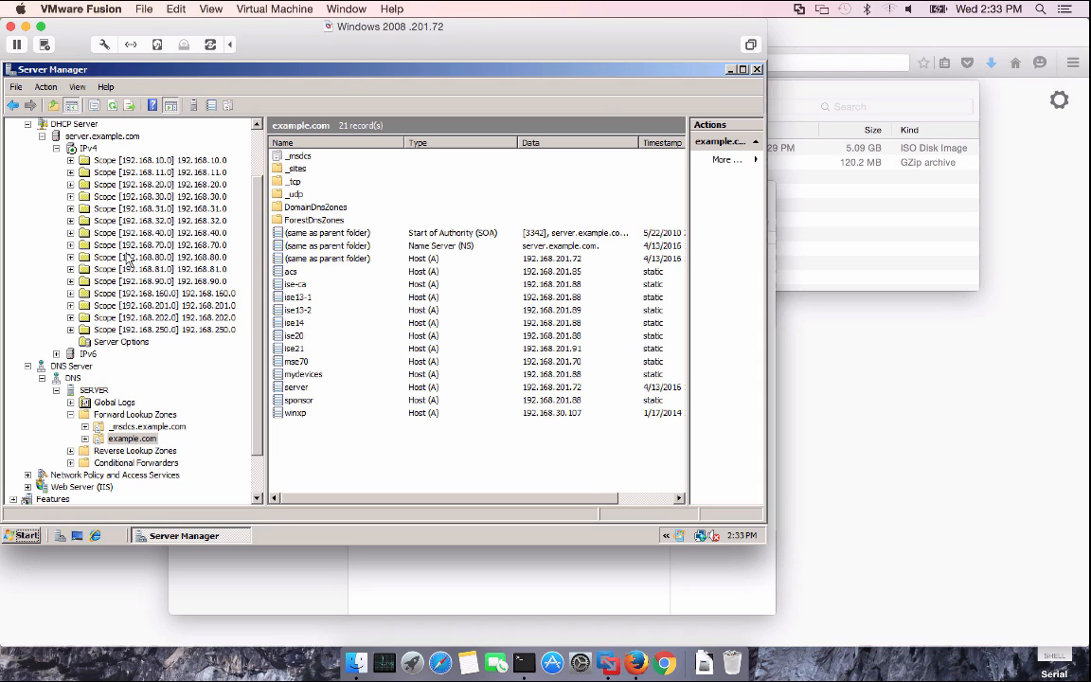
Browse the DHCP scopes and open Scope Options of 192.168.80.0, selecting 043 Vendor Specific Info
click(167, 197)
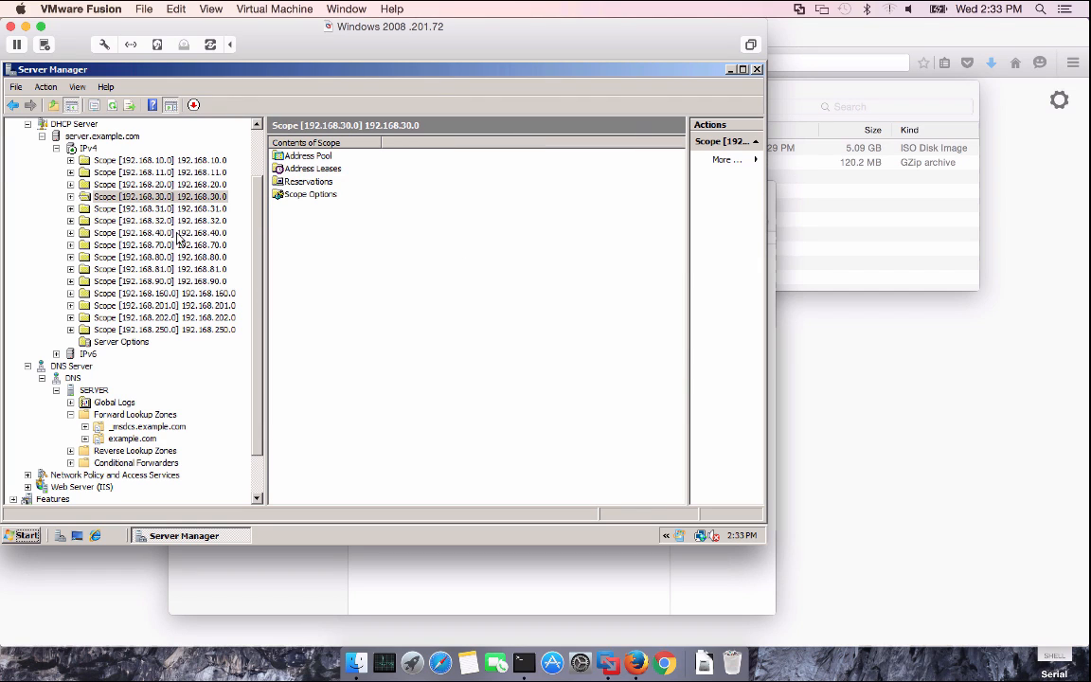
double_click(177, 233)
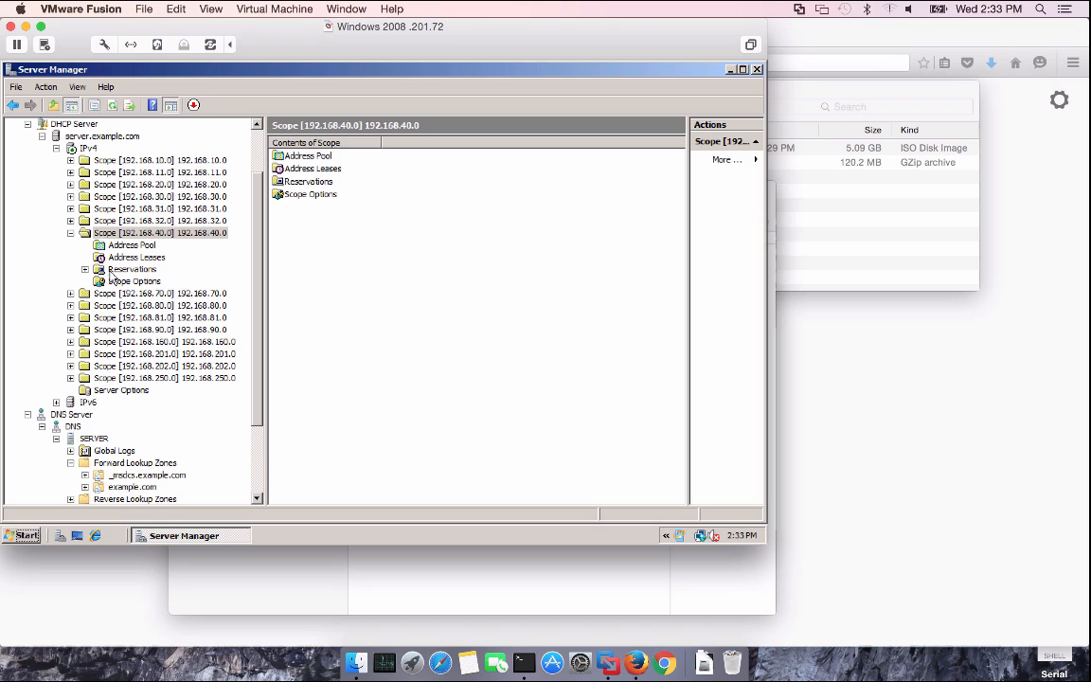
click(70, 232)
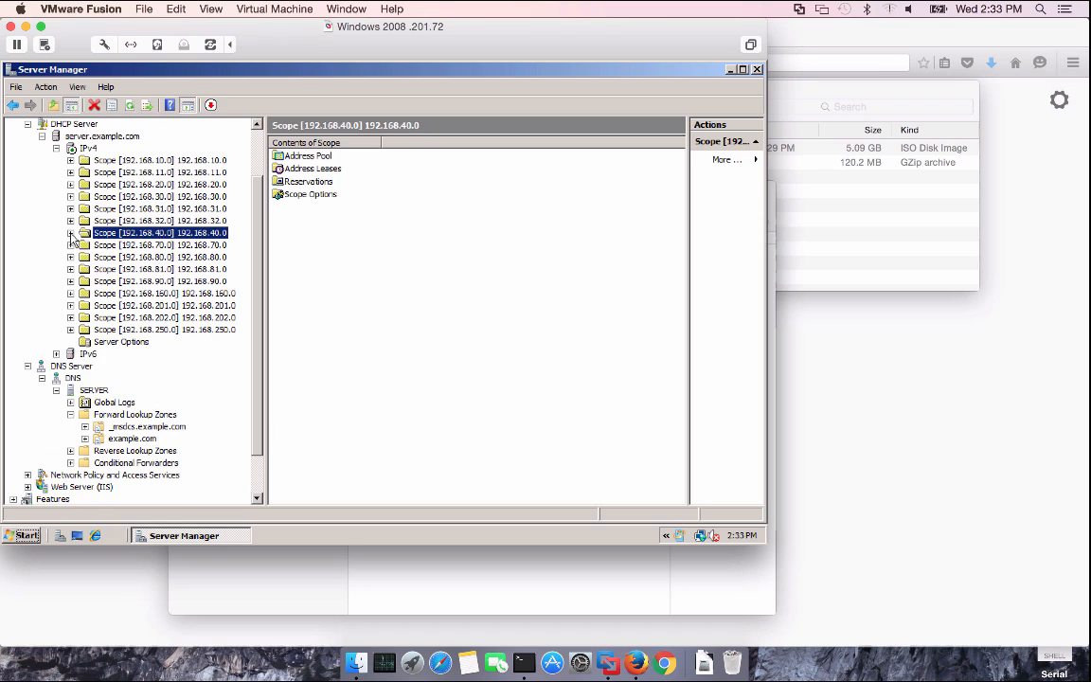
click(160, 256)
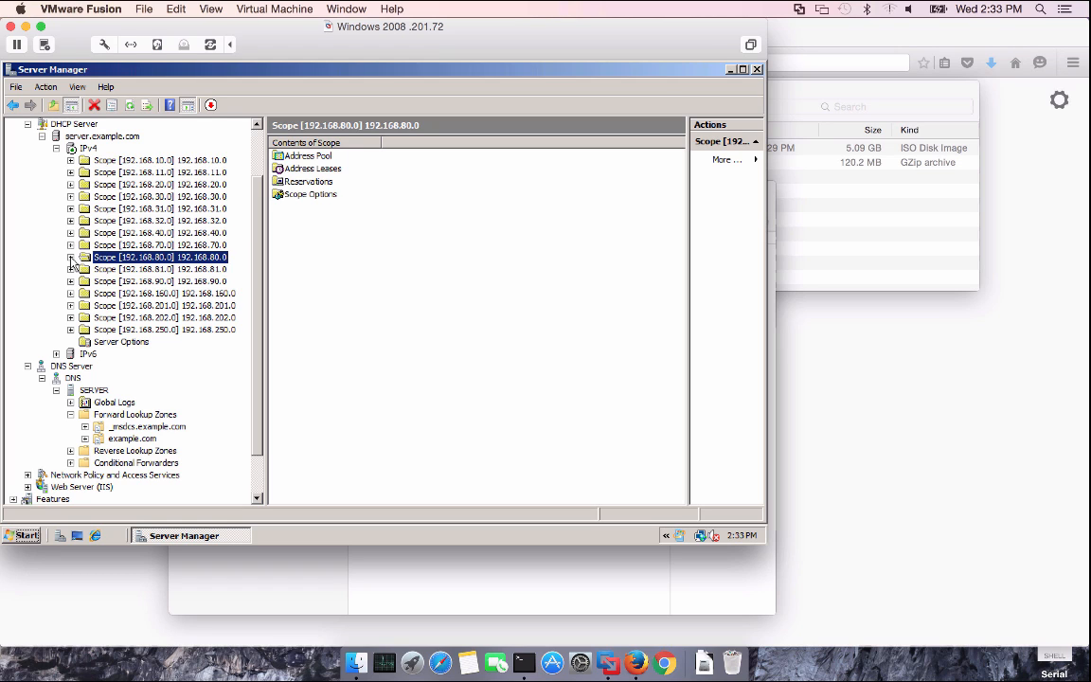
click(70, 257)
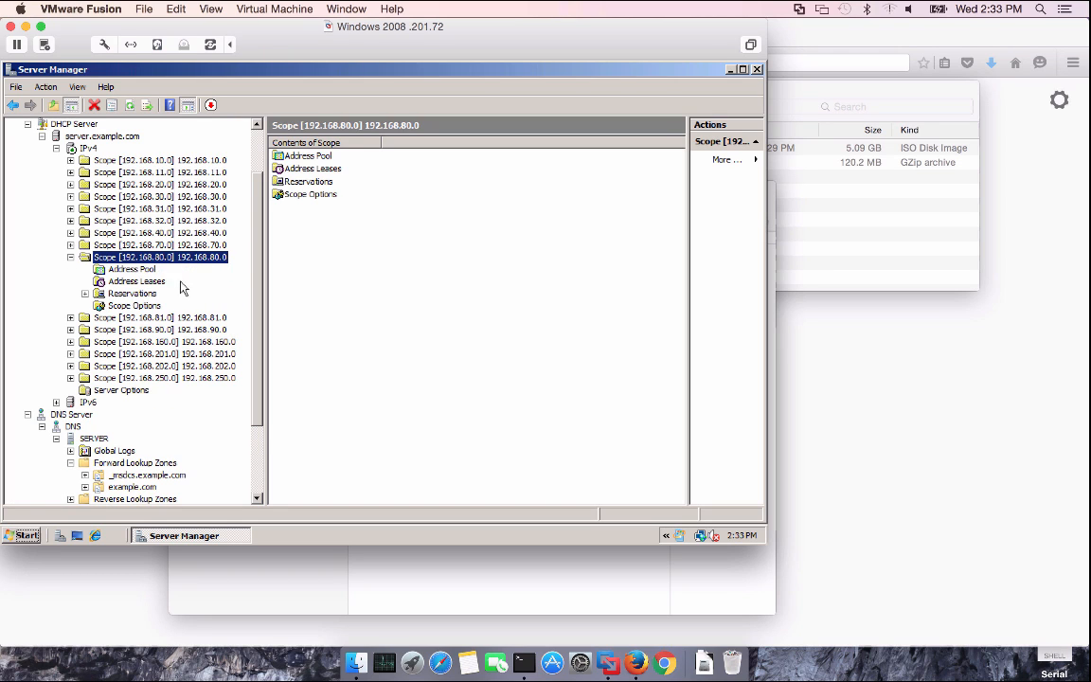
click(133, 305)
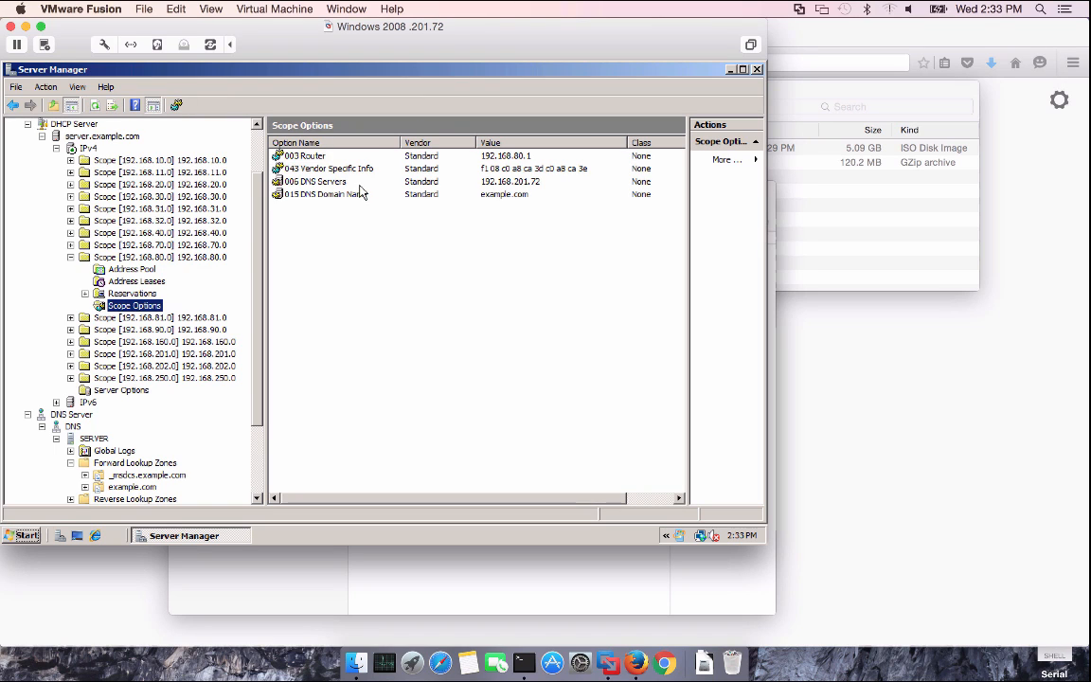
click(299, 167)
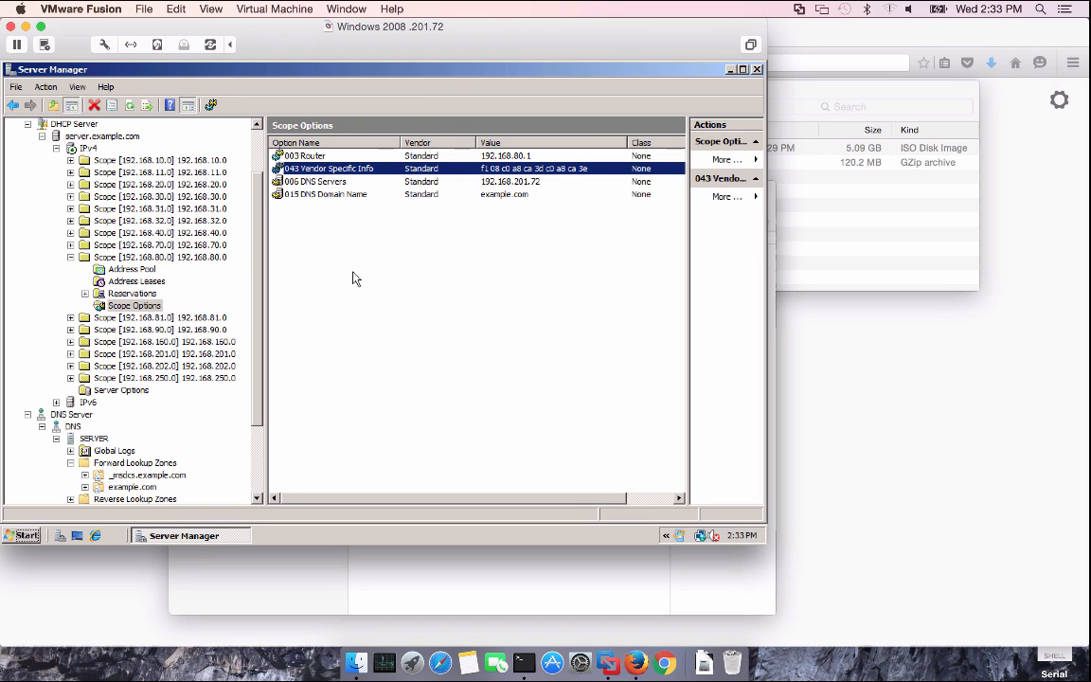
Check option 043's binary value without changing it, then collapse the 192.168.80.0 scope
double_click(425, 169)
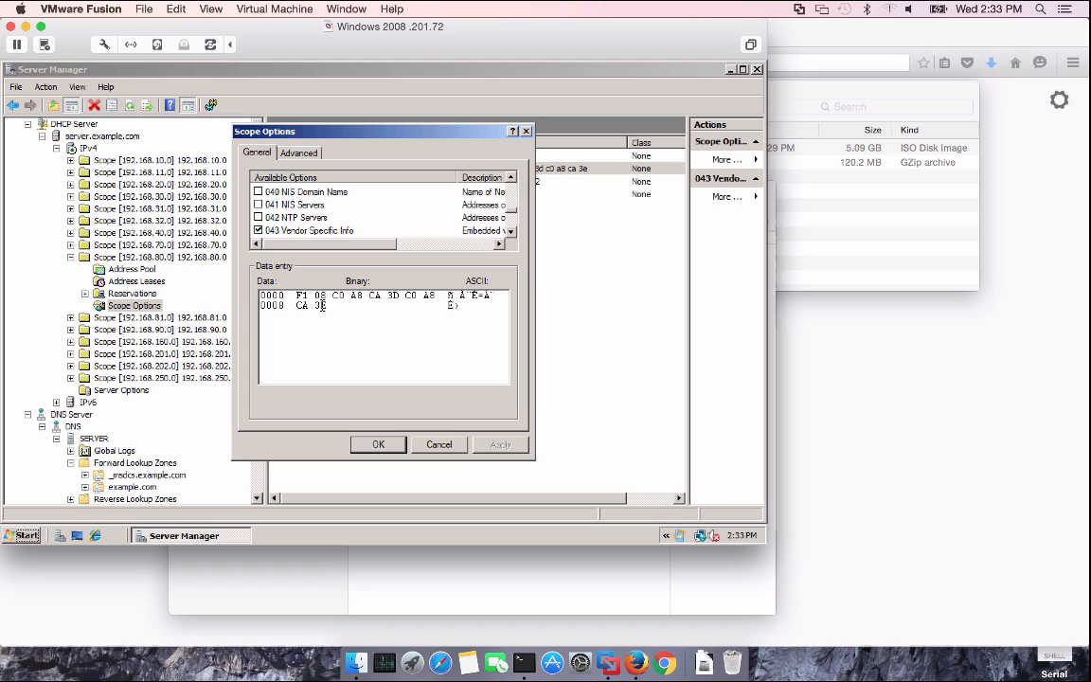
click(378, 444)
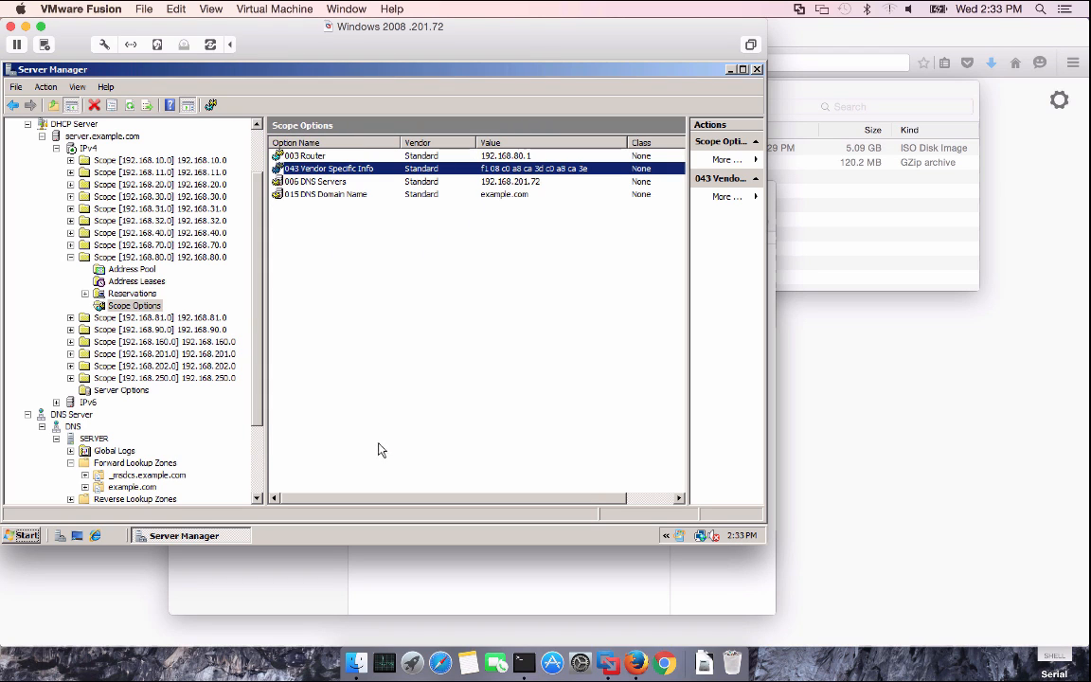
click(70, 257)
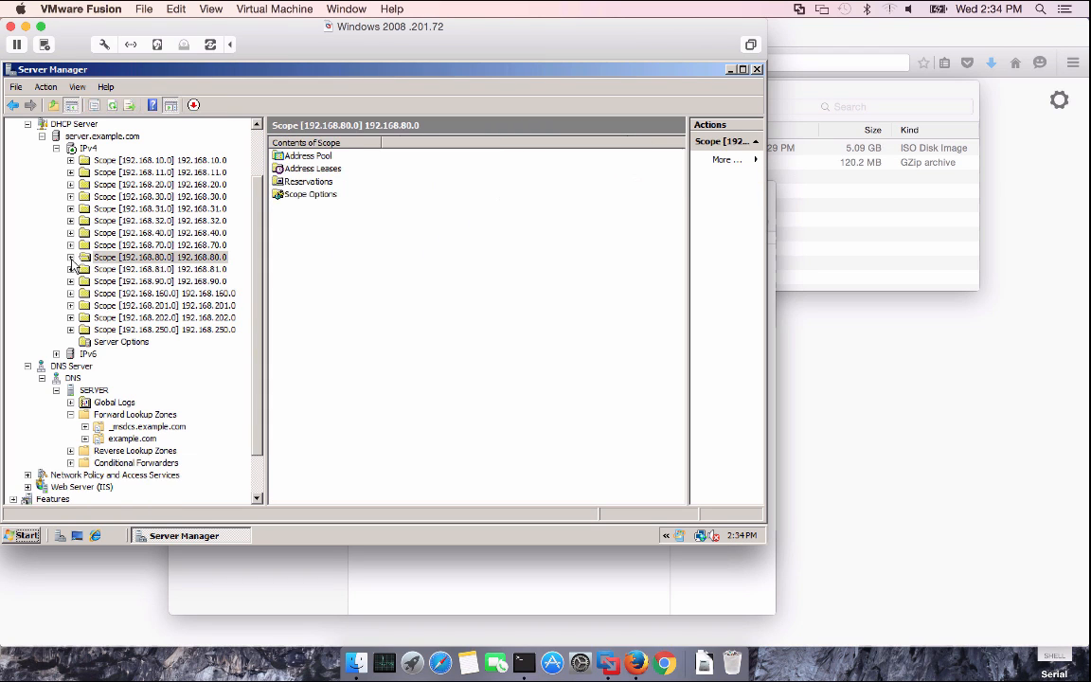
Inspect the ise20, mydevices and sponsor host records in example.com, then bring the ISE 2 folder forward
click(131, 438)
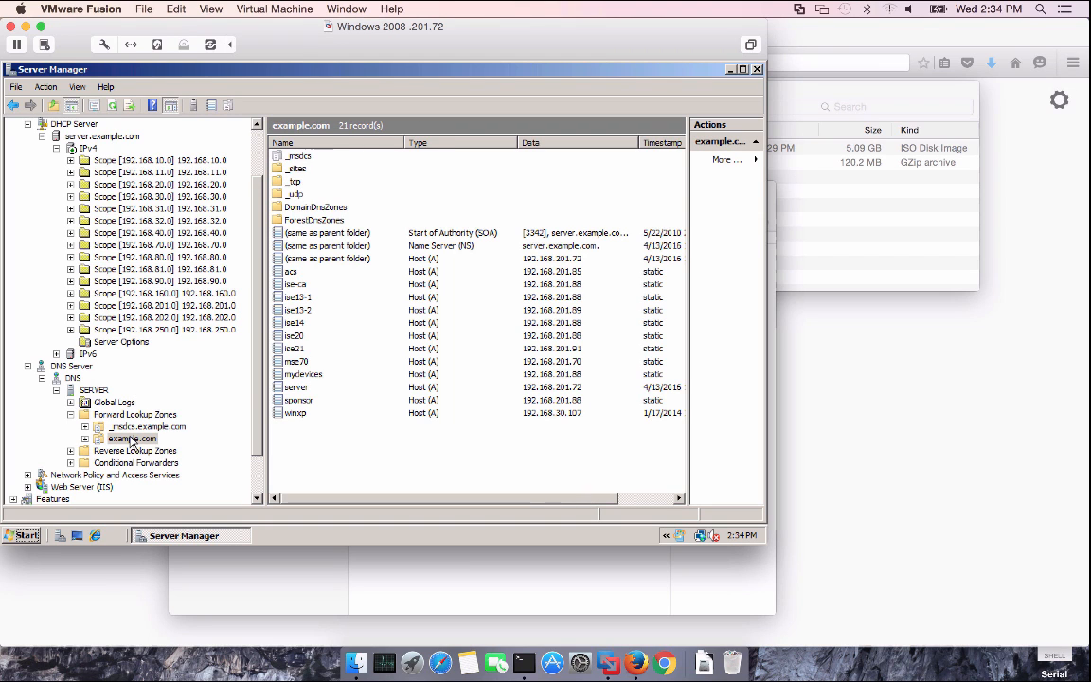
click(301, 336)
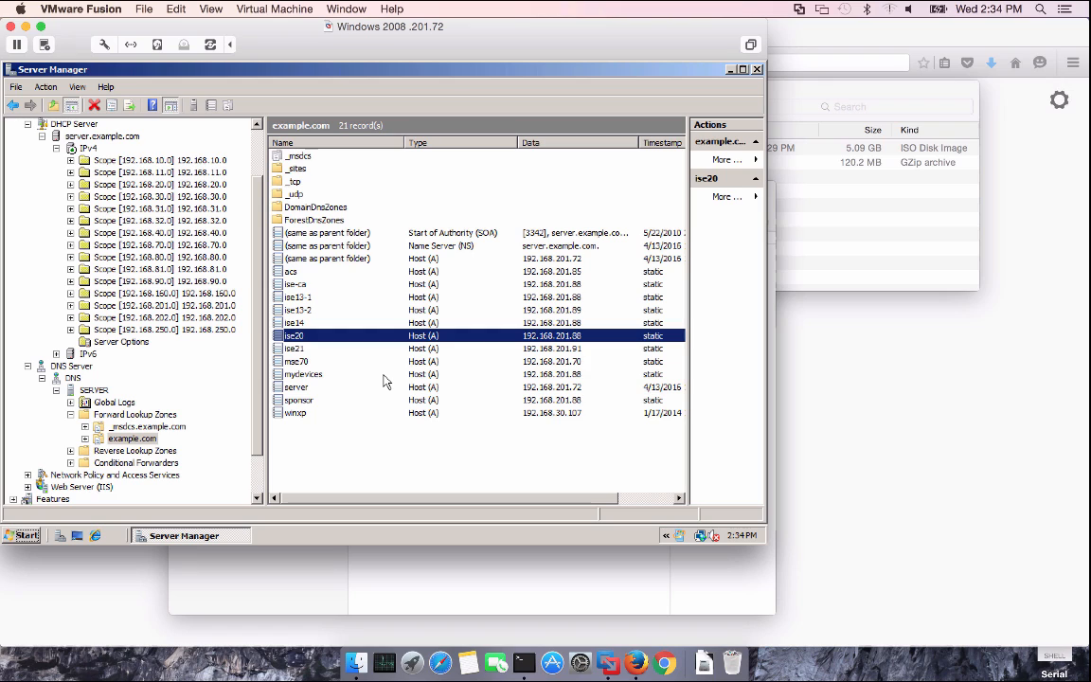
click(313, 377)
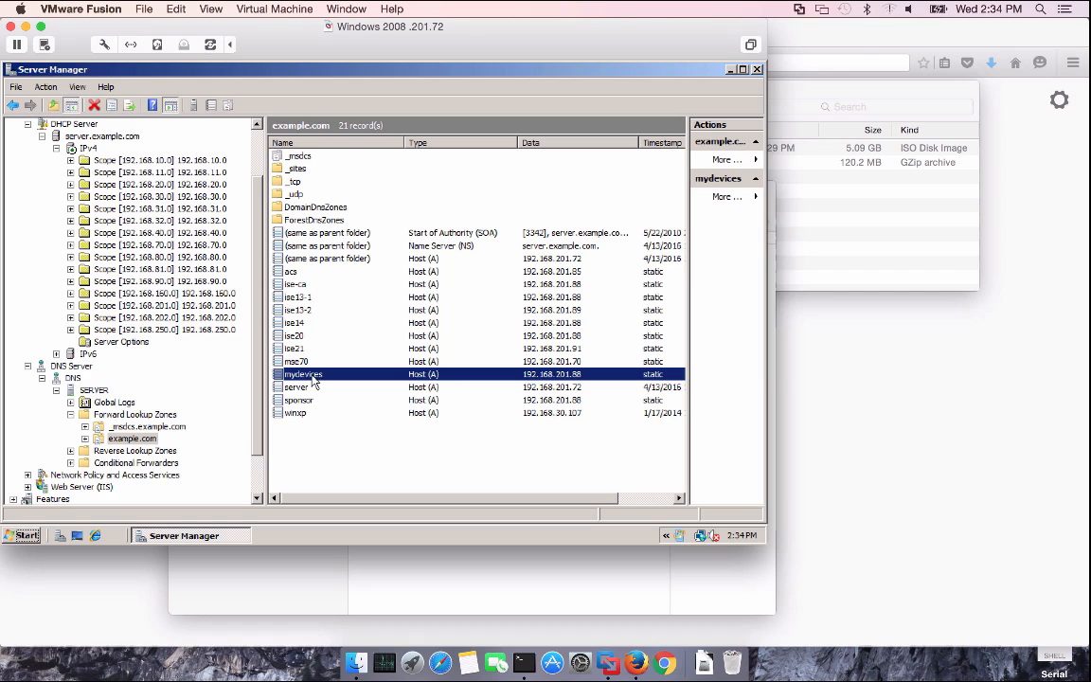
click(316, 401)
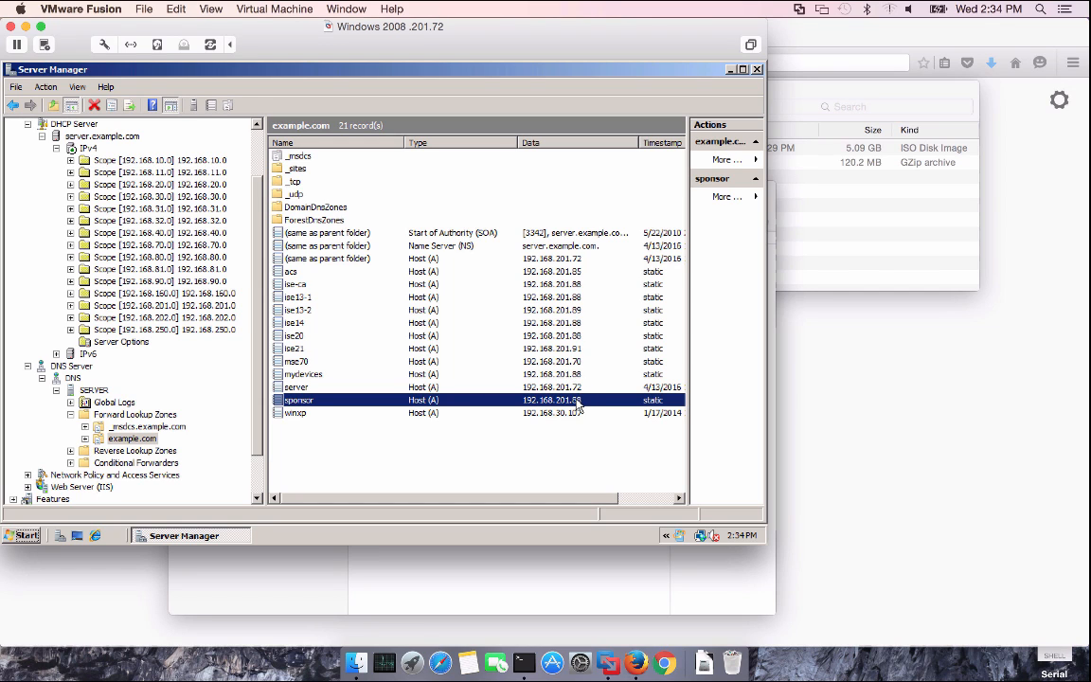
click(576, 376)
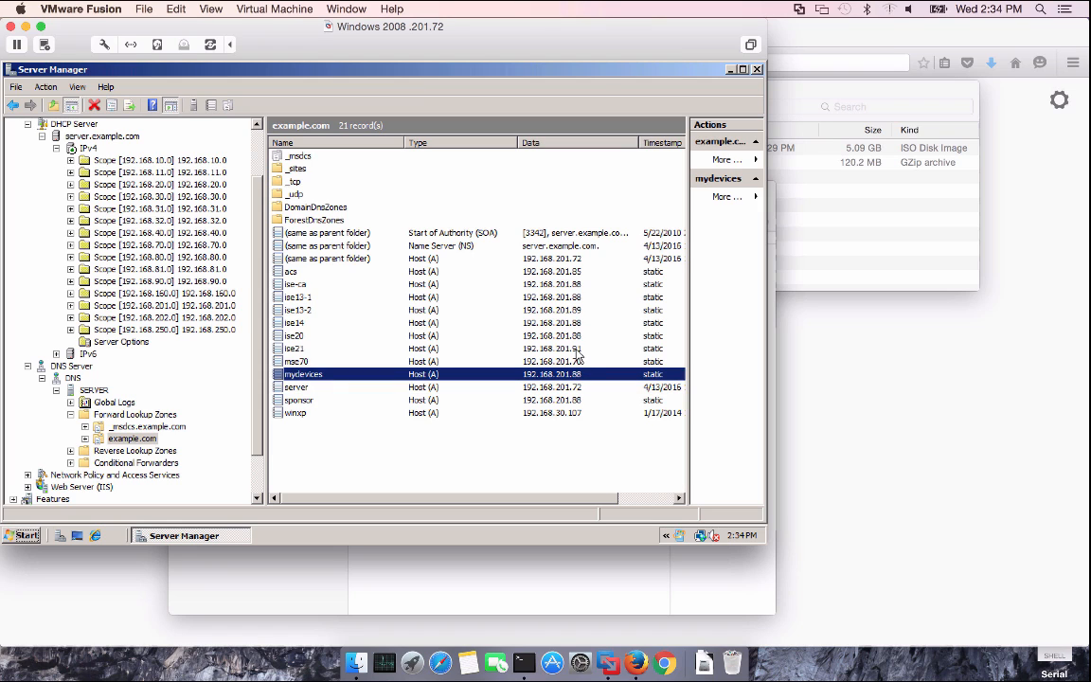
click(577, 338)
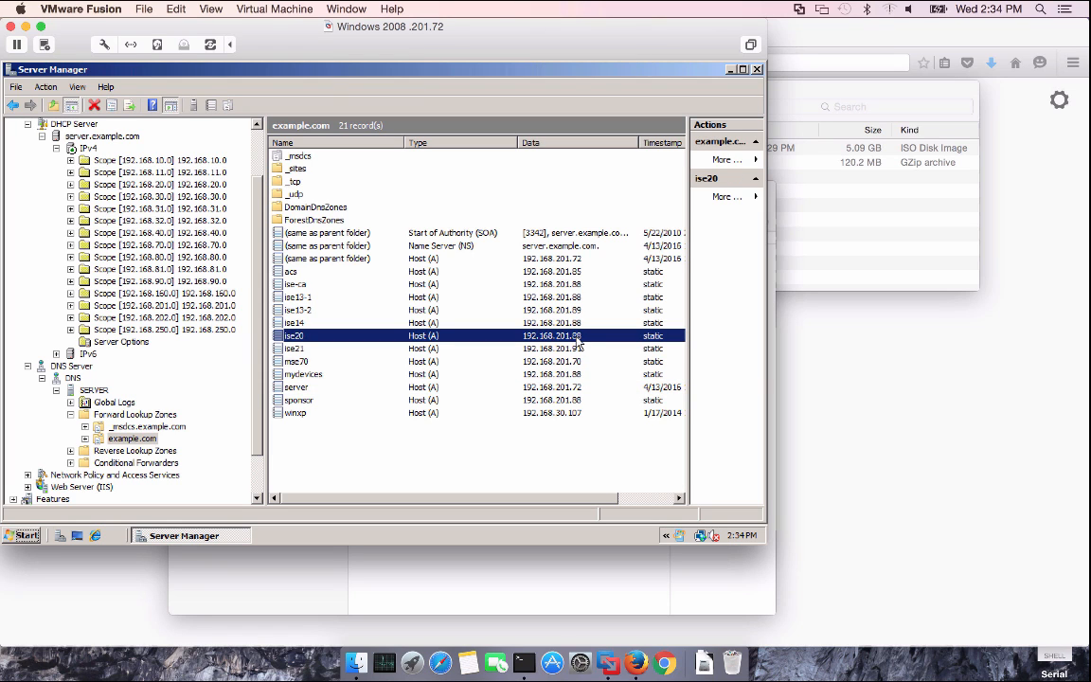
click(821, 257)
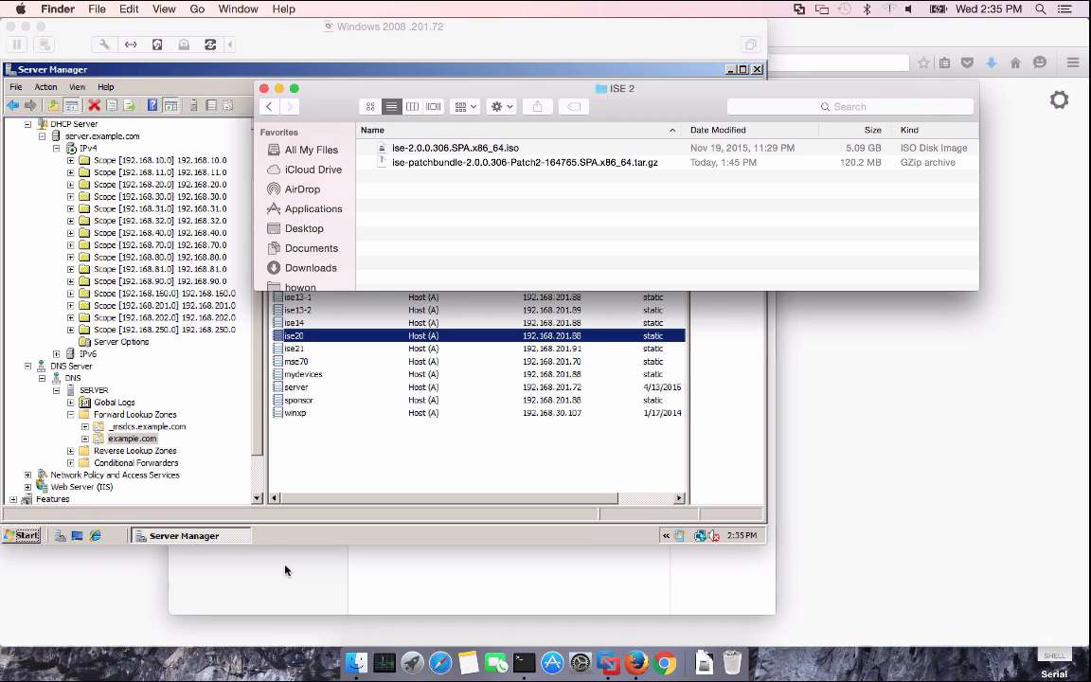
Build a custom Red Hat Enterprise Linux 6 64-bit VM with a new 20 GB disk
click(285, 570)
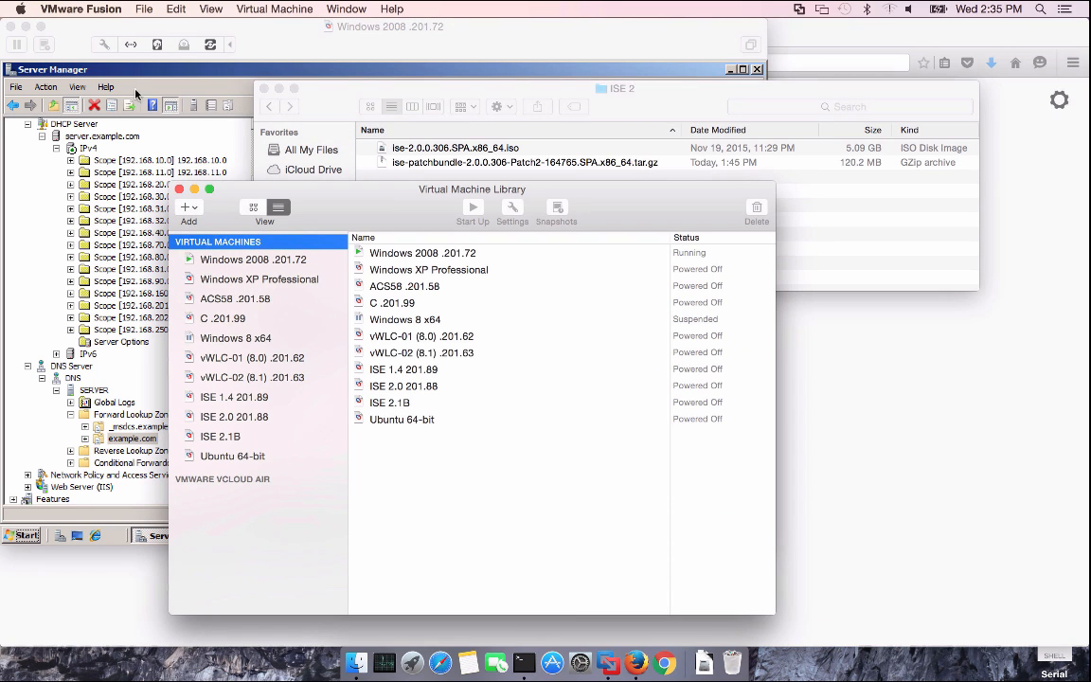
click(142, 9)
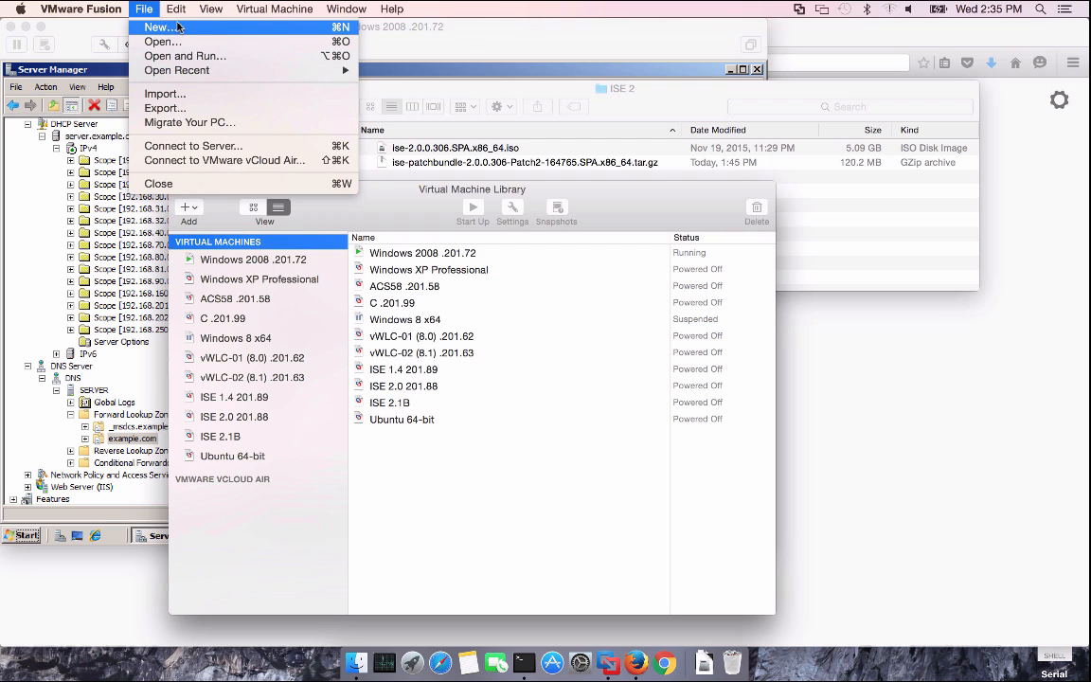
click(172, 27)
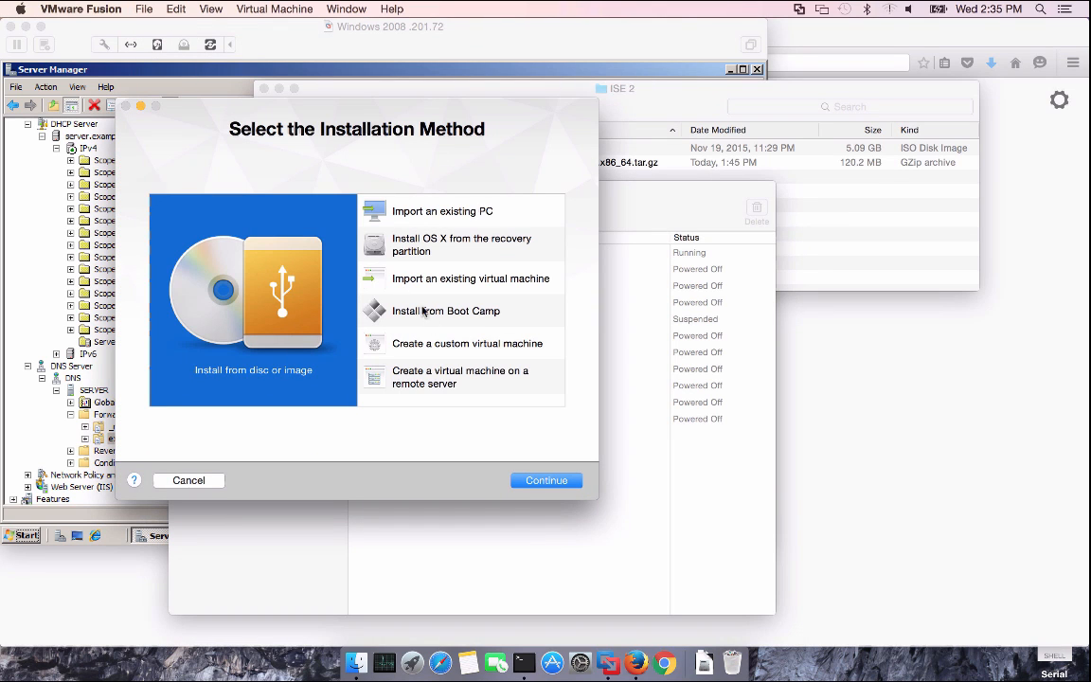
click(474, 344)
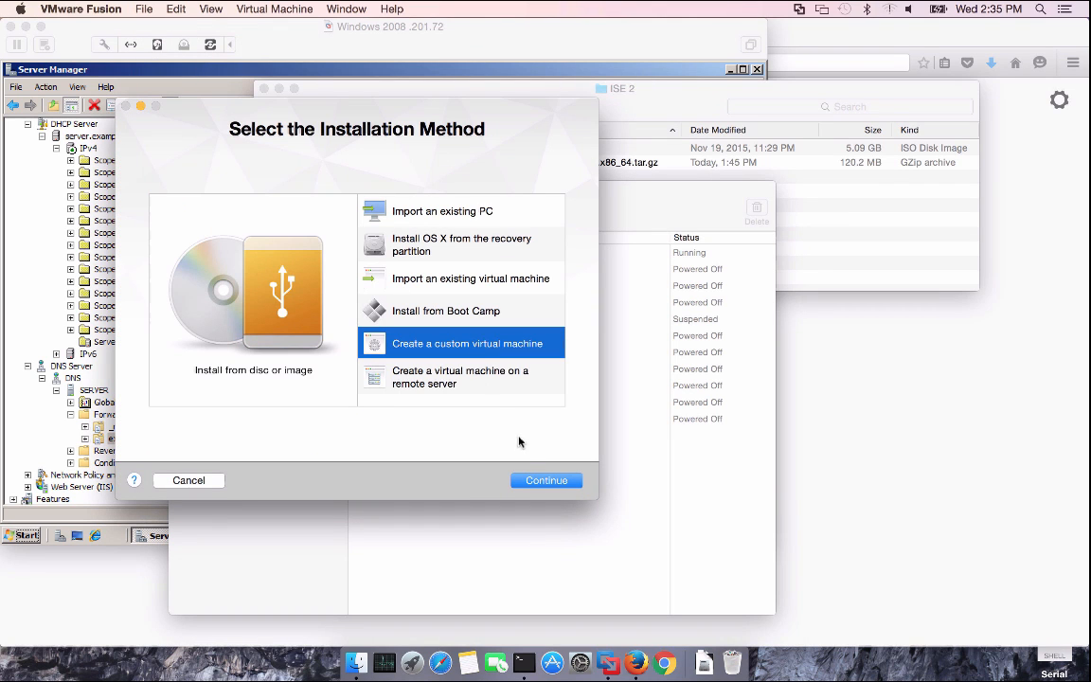
click(542, 479)
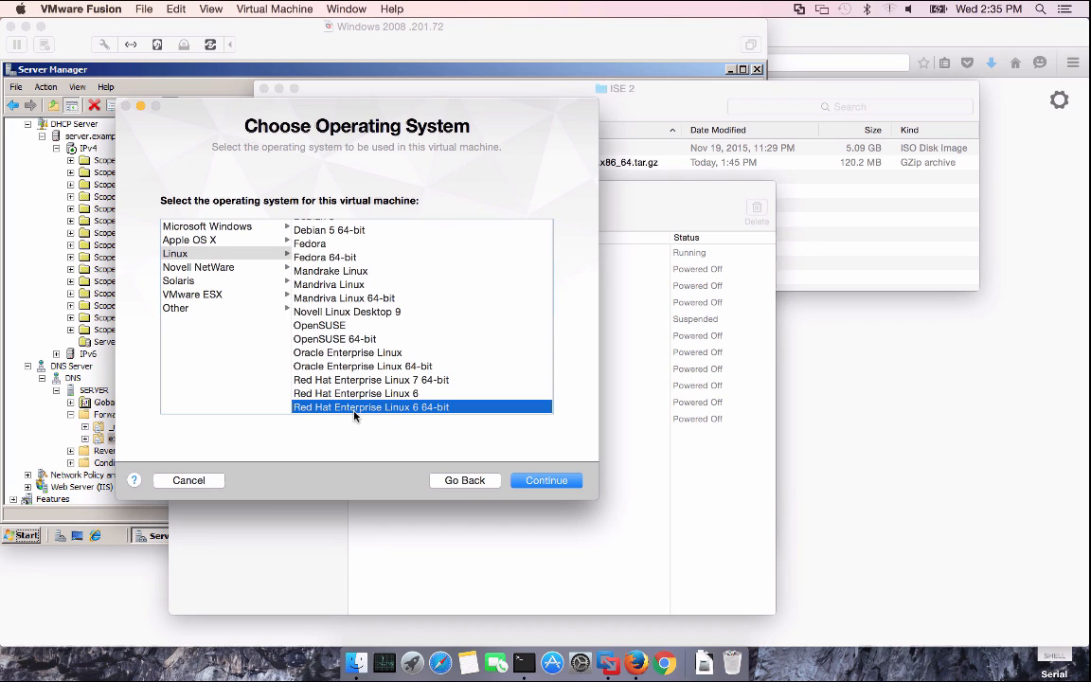
click(545, 481)
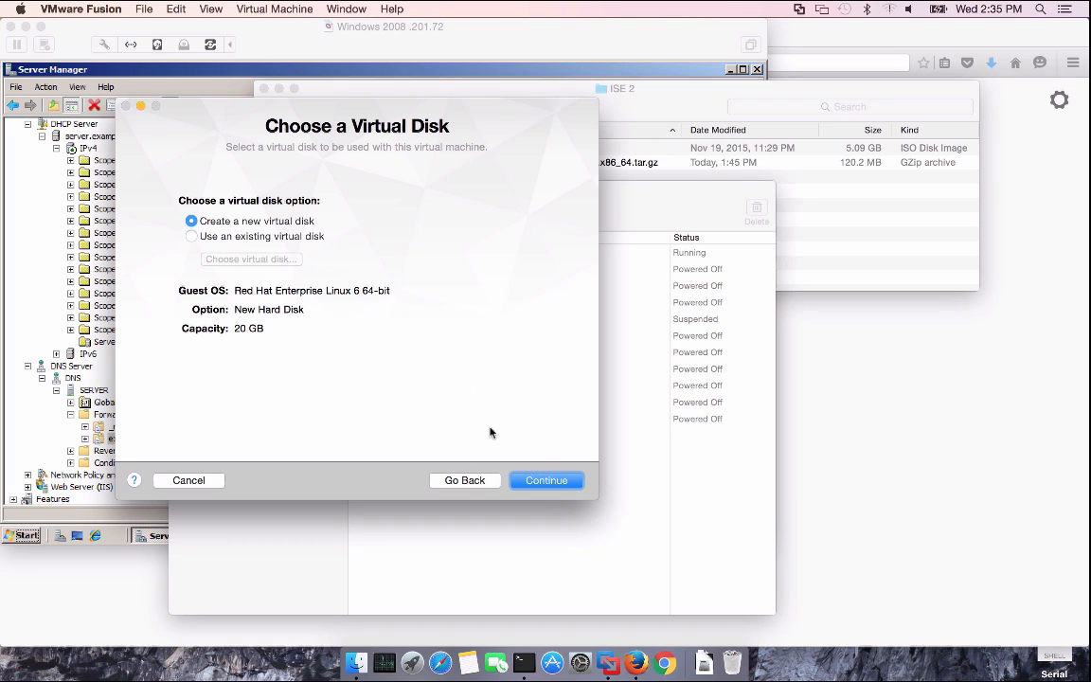
click(552, 480)
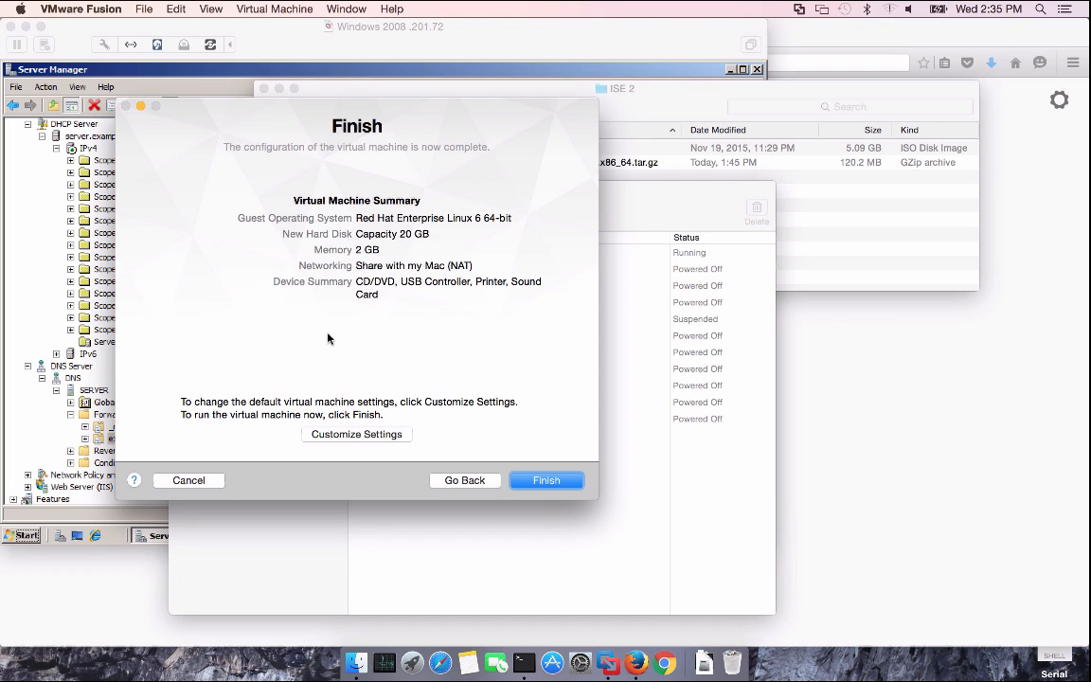
click(356, 433)
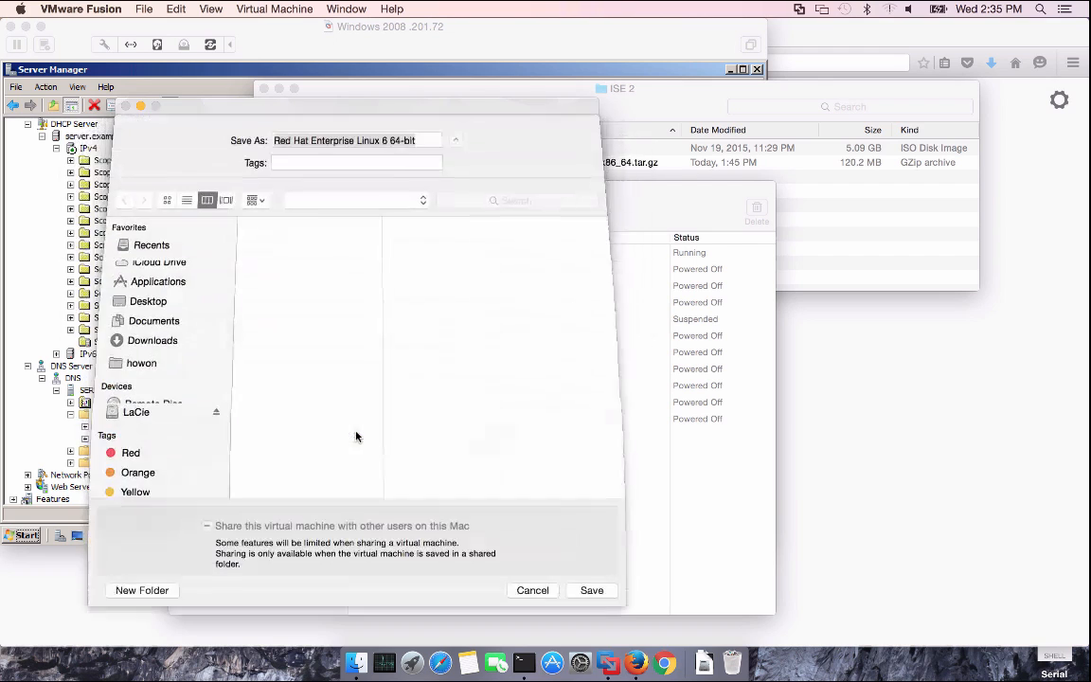
Save the VM as 'ISE 2.0 Install Demo' in the ISE folder
click(349, 226)
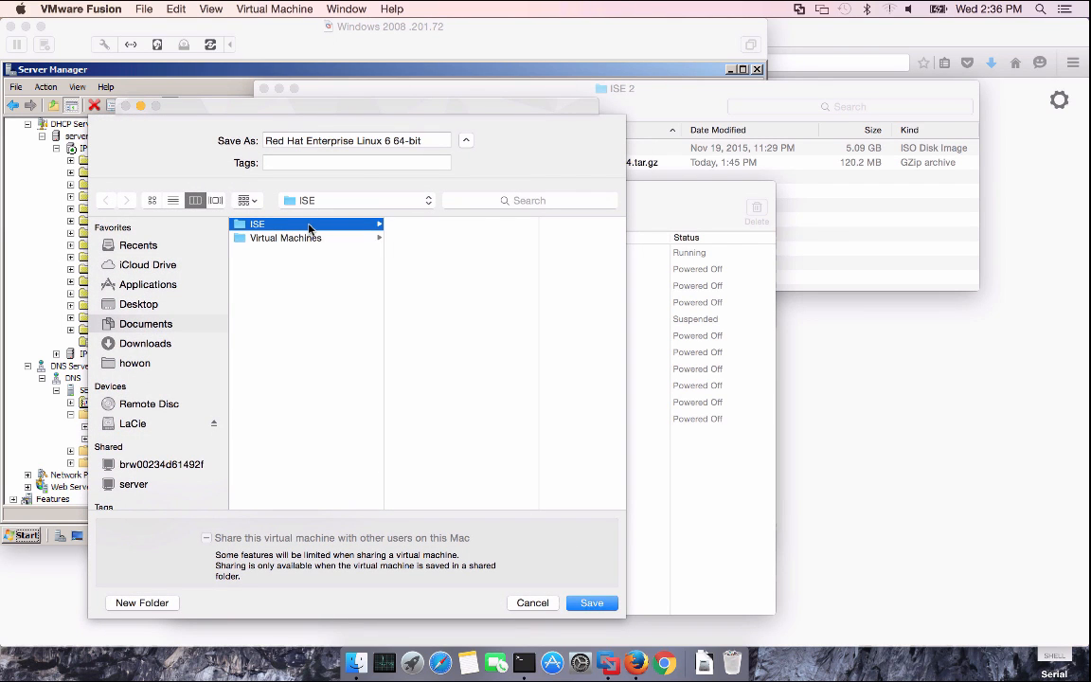
drag(421, 141, 238, 140)
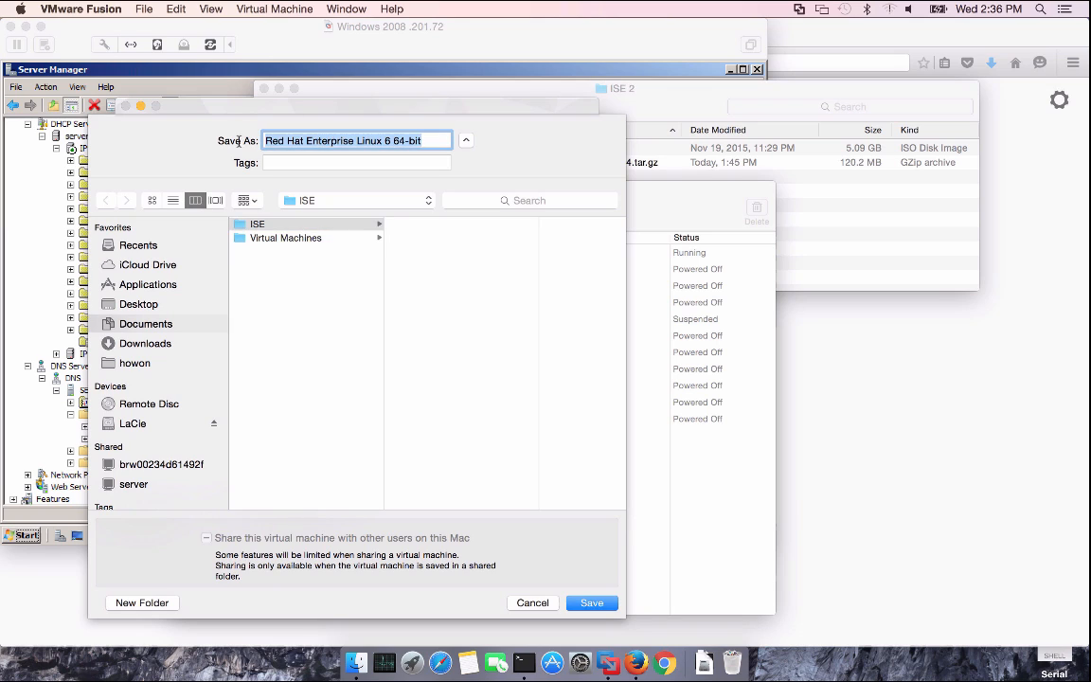
text(ISE)
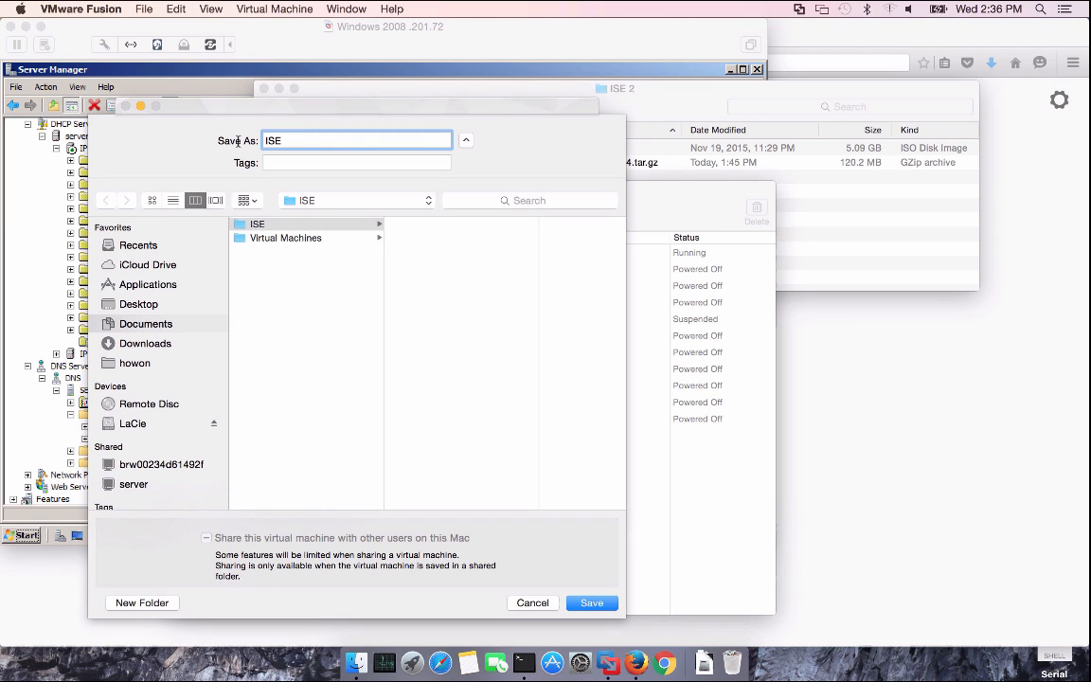
text( 20)
key(BackSpace)
text(.0 Install Demo)
click(587, 602)
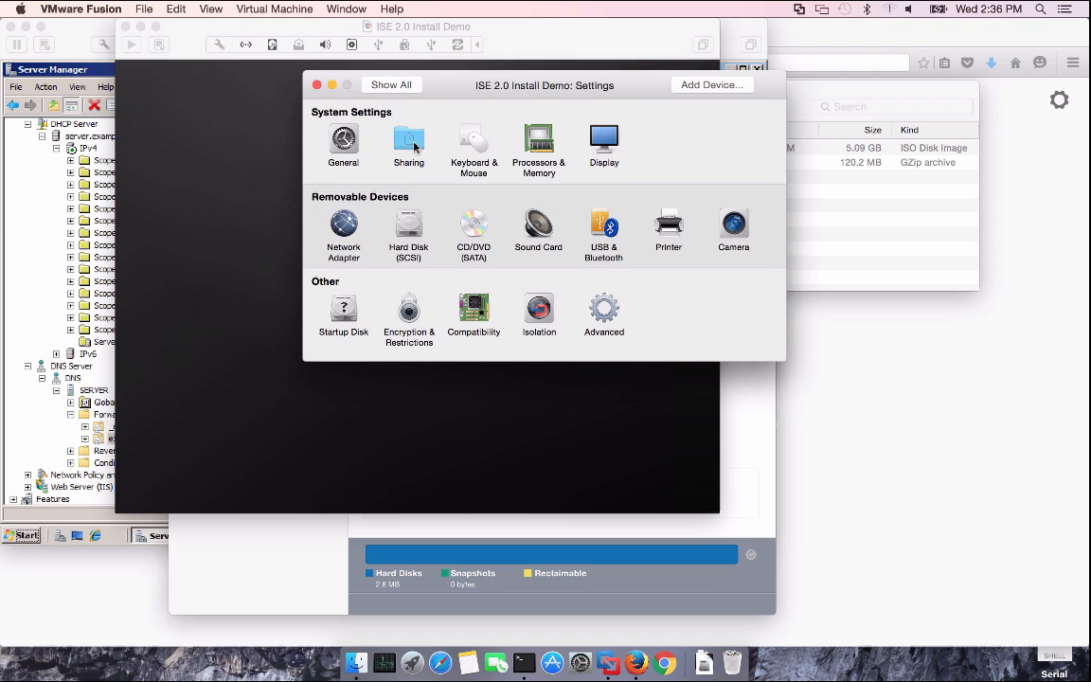
Set the VM to 4 processor cores and 4096 MB of memory
click(535, 142)
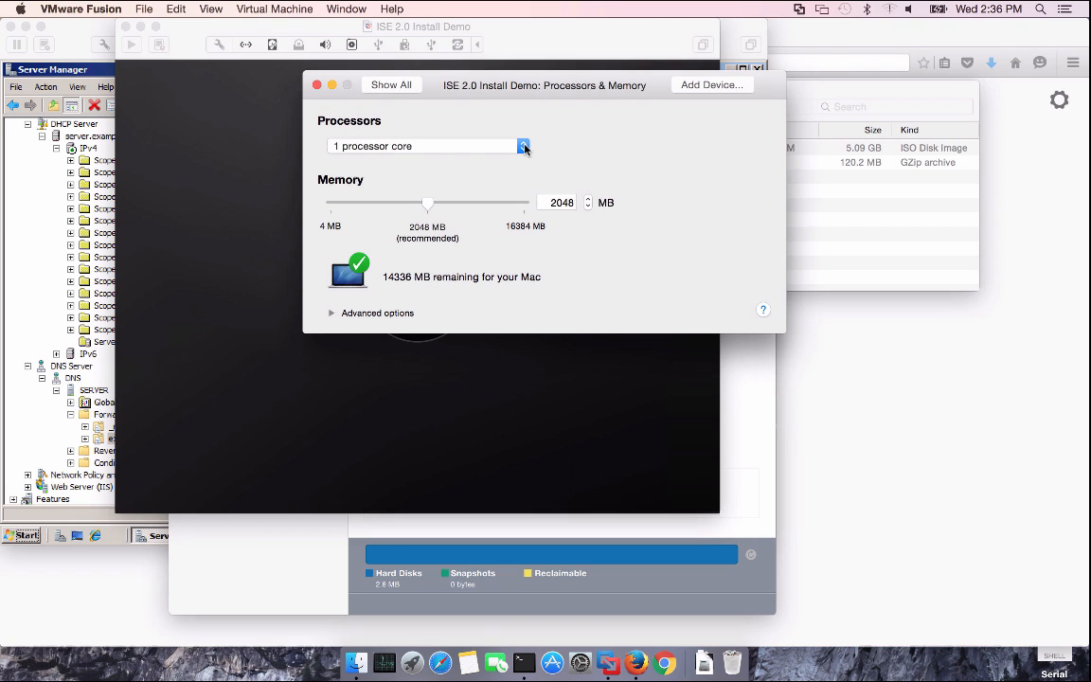
click(524, 147)
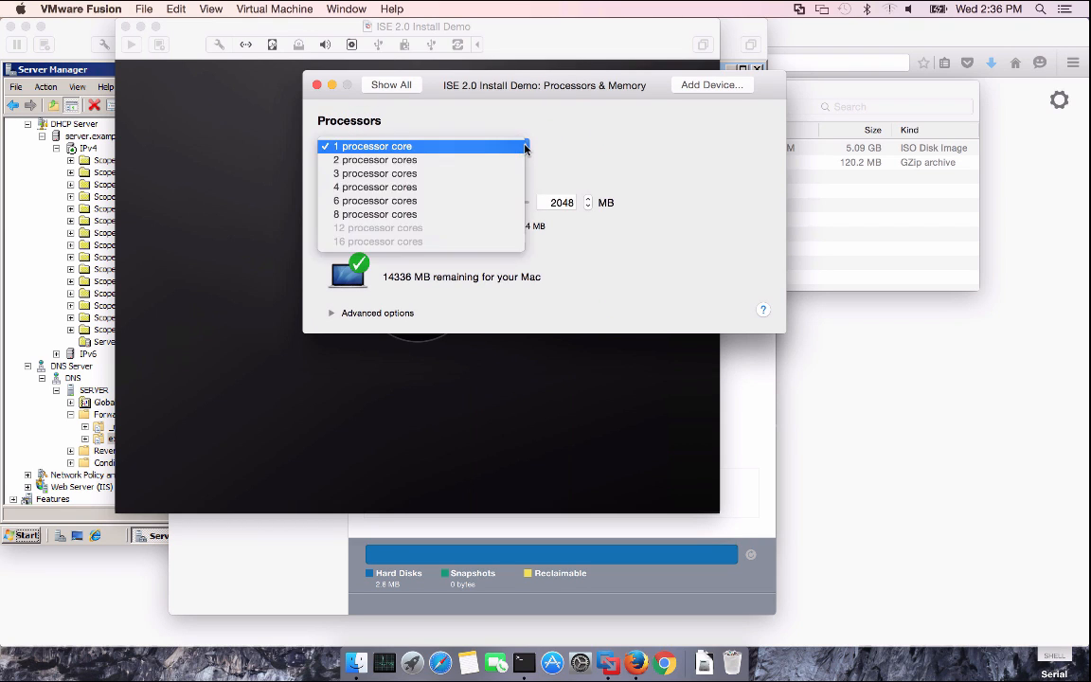
click(473, 186)
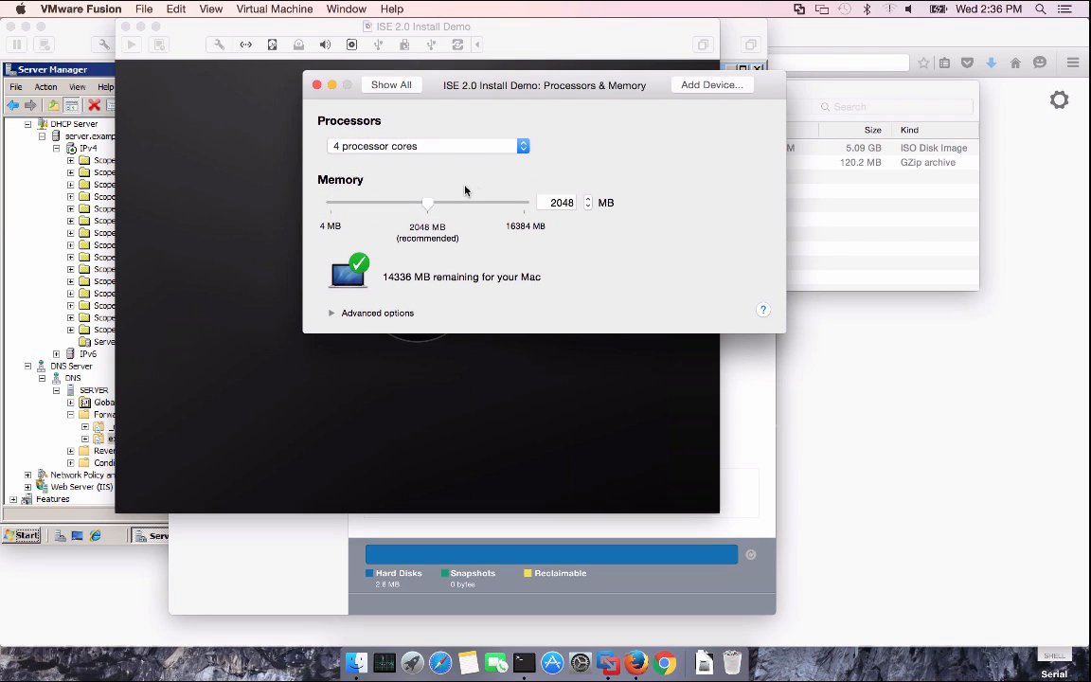
drag(429, 206, 590, 201)
text(4096)
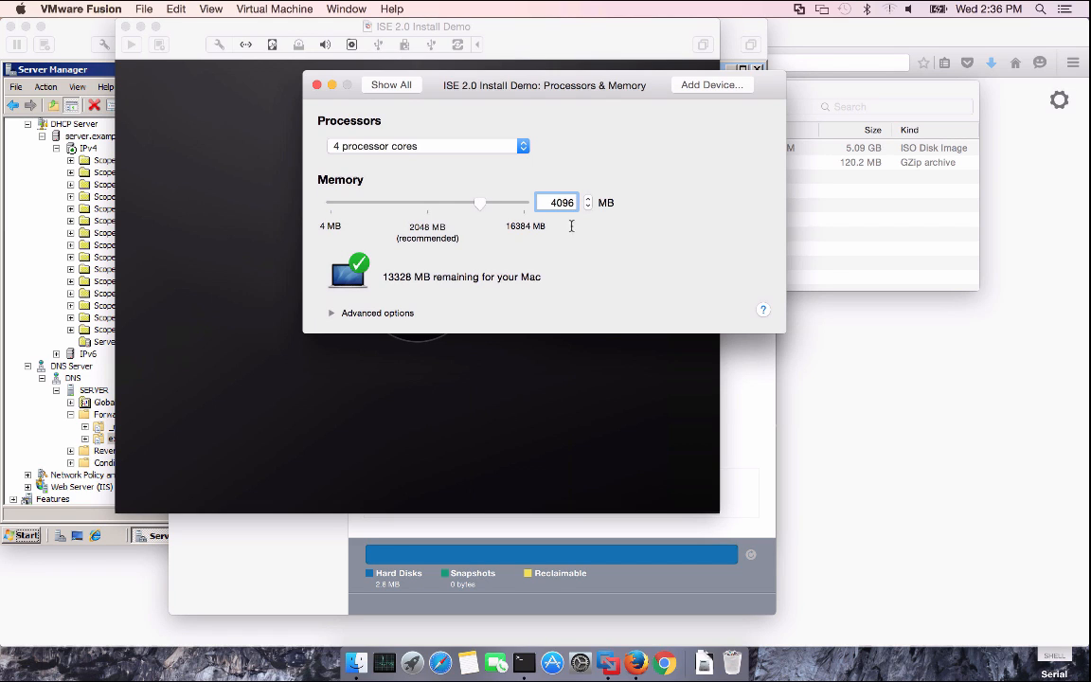
key(Return)
click(524, 147)
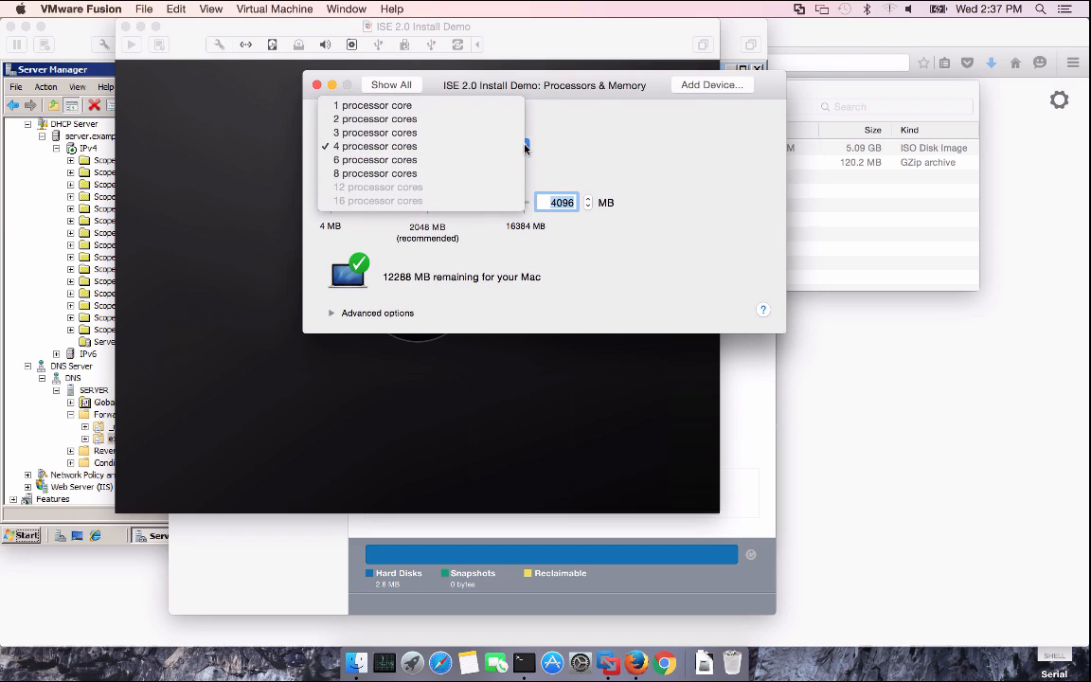
click(565, 157)
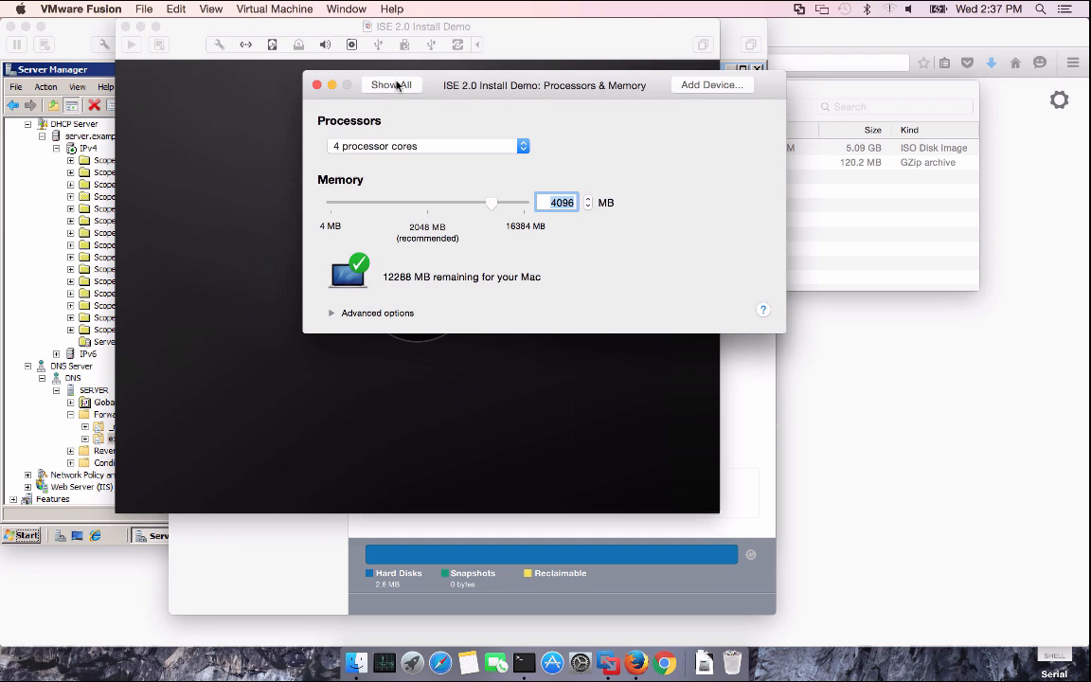
Bridge the VM's network adapter to Thunderbolt Ethernet
click(398, 86)
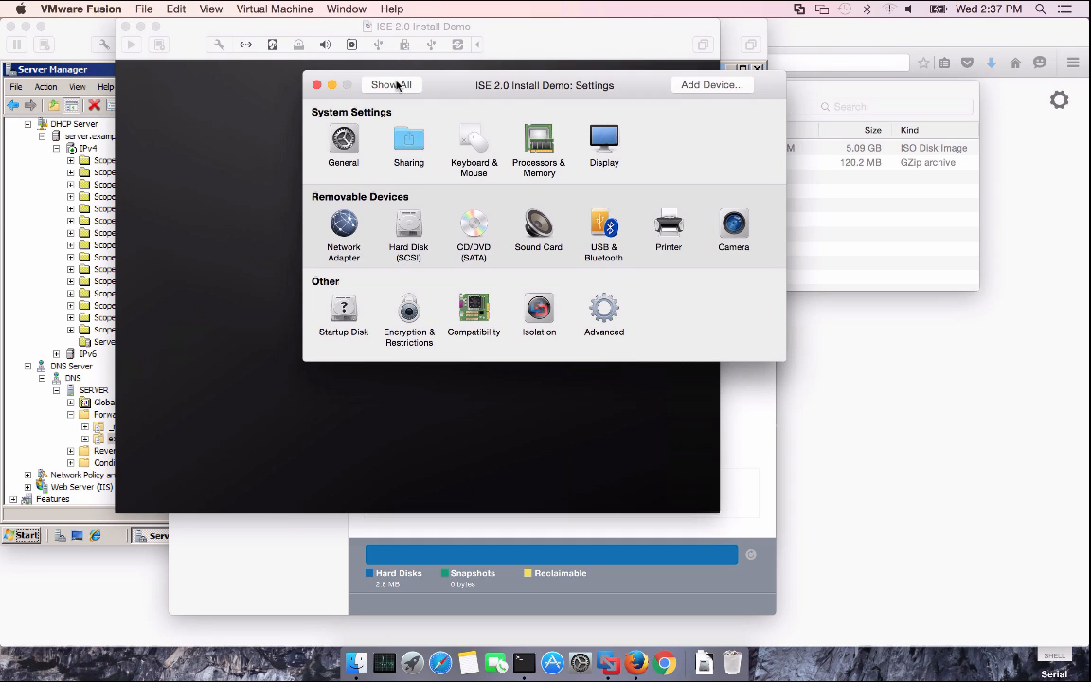
click(345, 227)
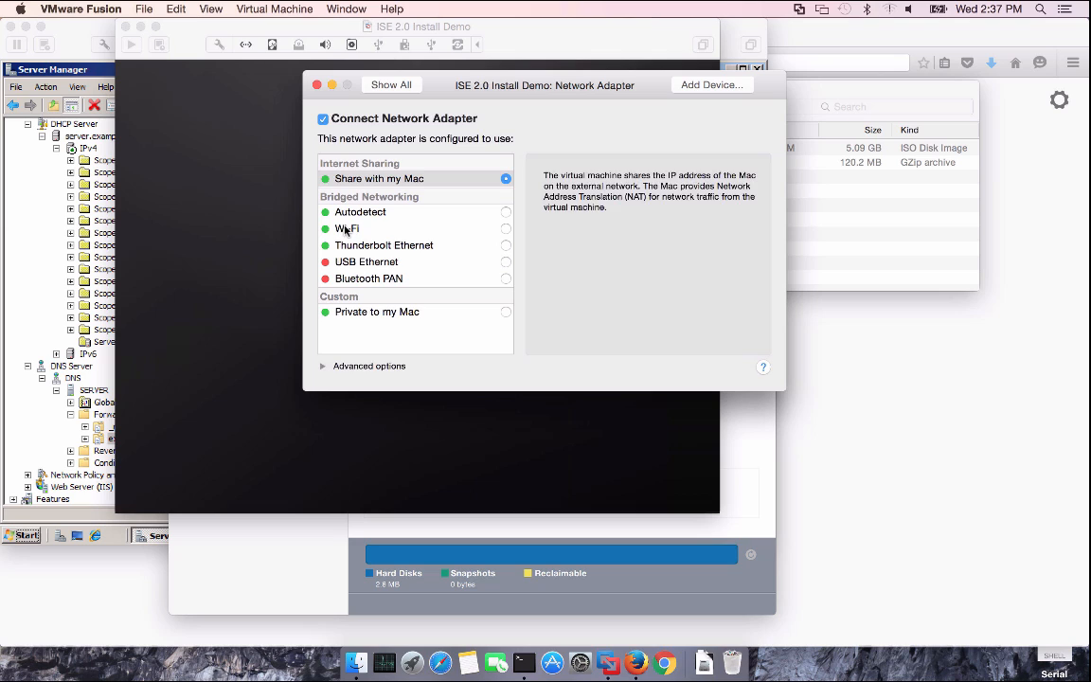
click(507, 247)
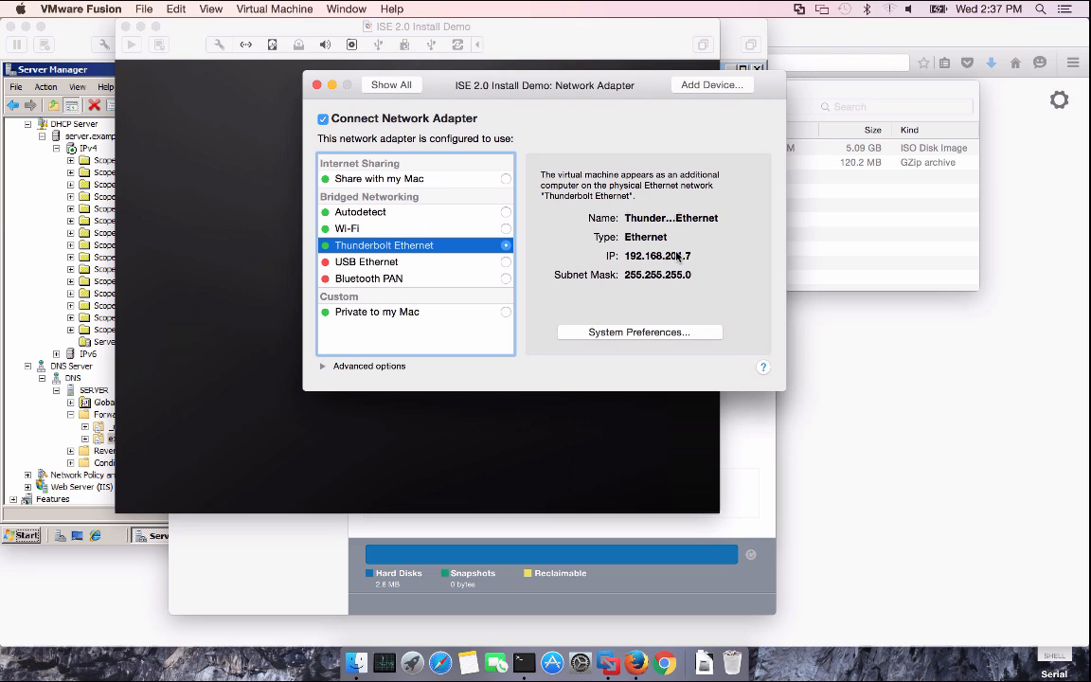
Enlarge the VM's SCSI hard disk to 200 GB and apply
click(403, 85)
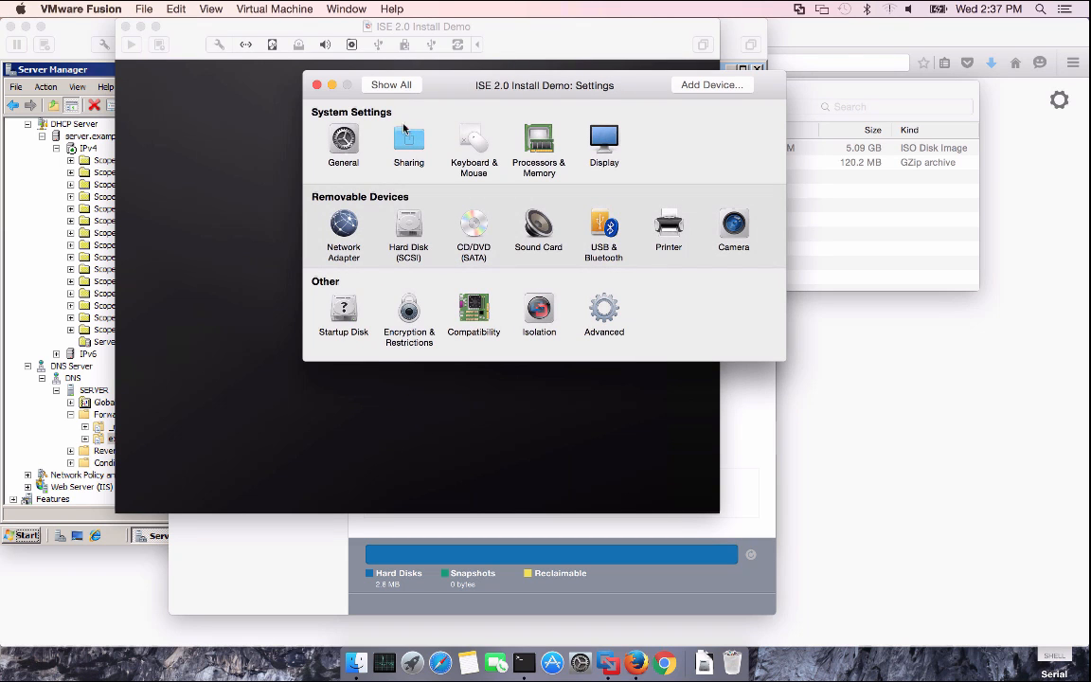
click(405, 222)
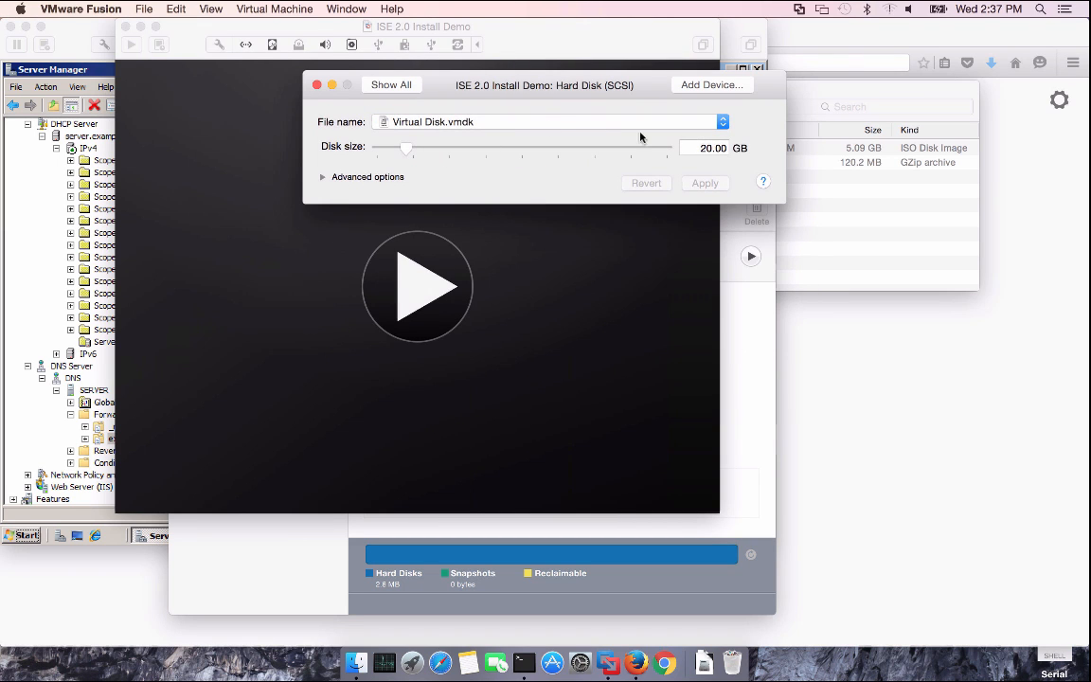
double_click(711, 148)
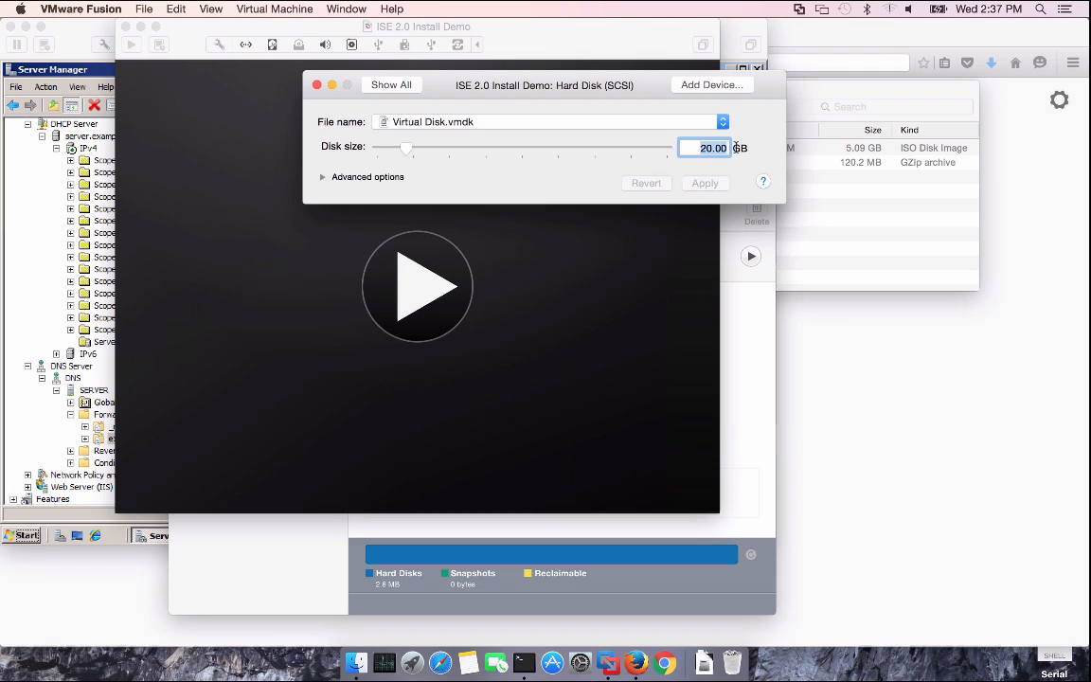
text(200)
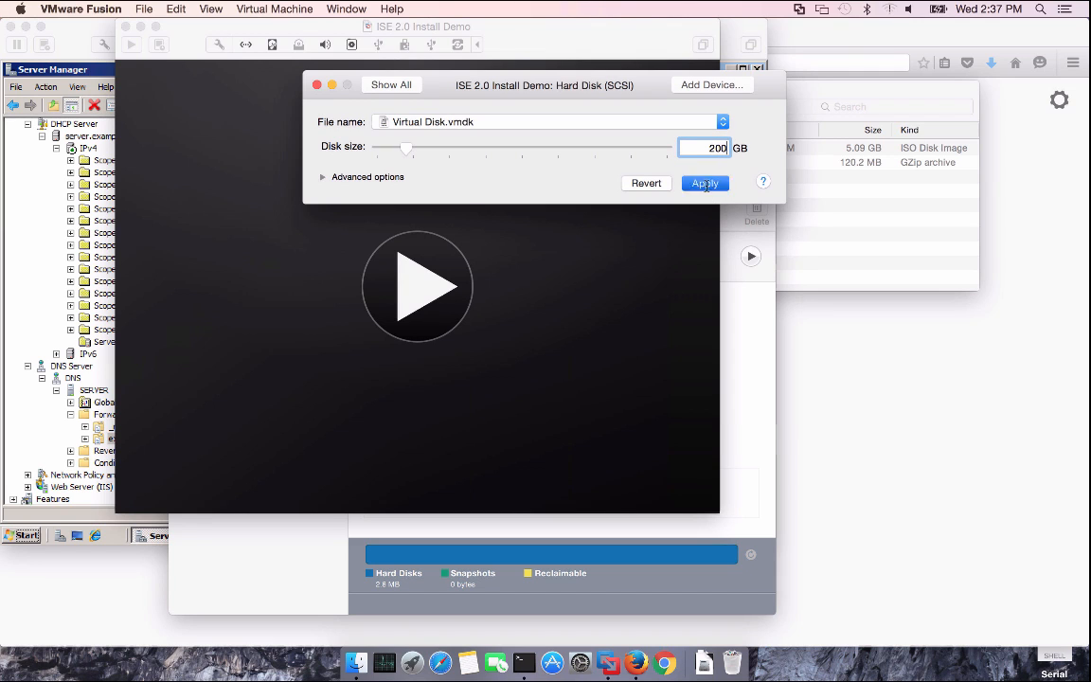
click(705, 184)
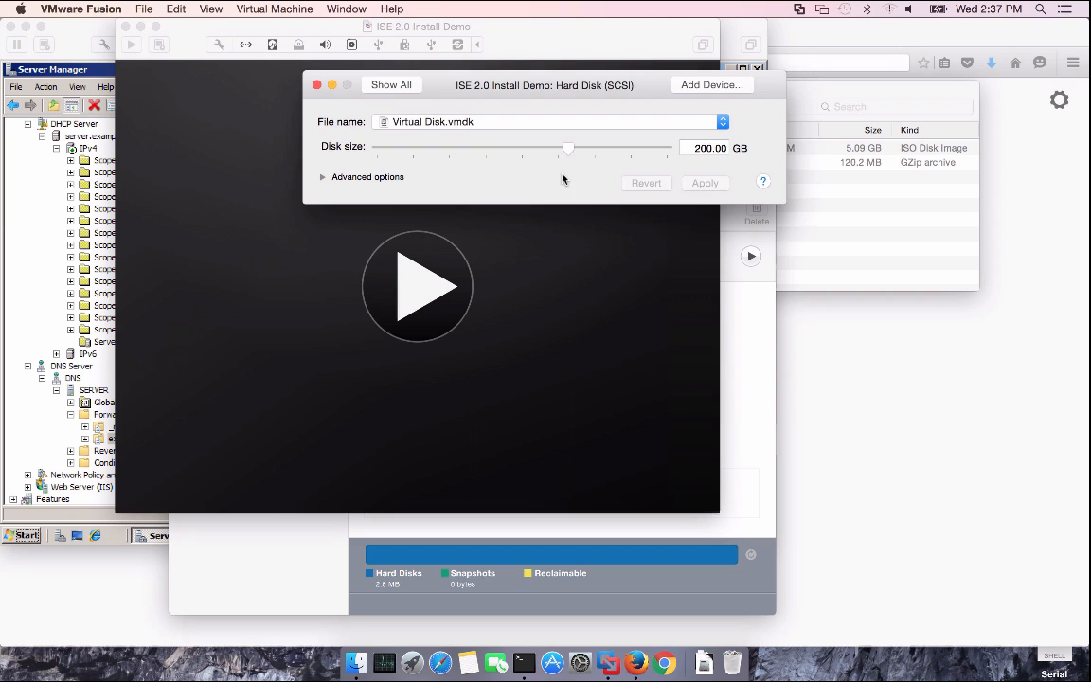
Attach ise-2.0.0.306.SPA.x86_64.iso from Desktop > ISE 2 to the VM's CD/DVD drive
click(391, 85)
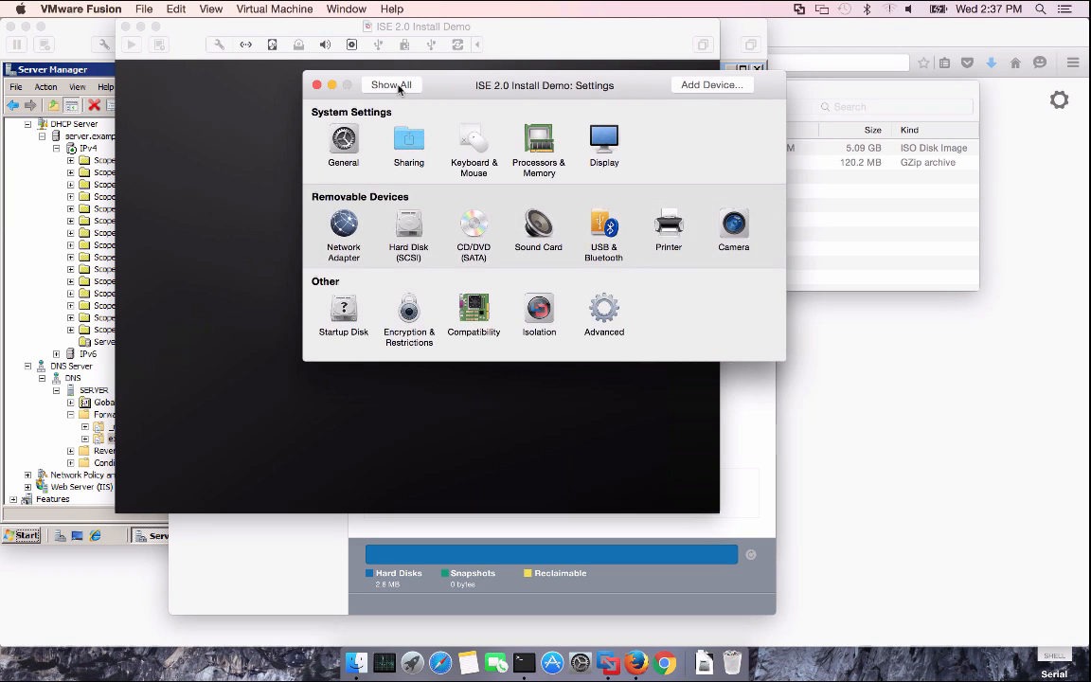
click(474, 227)
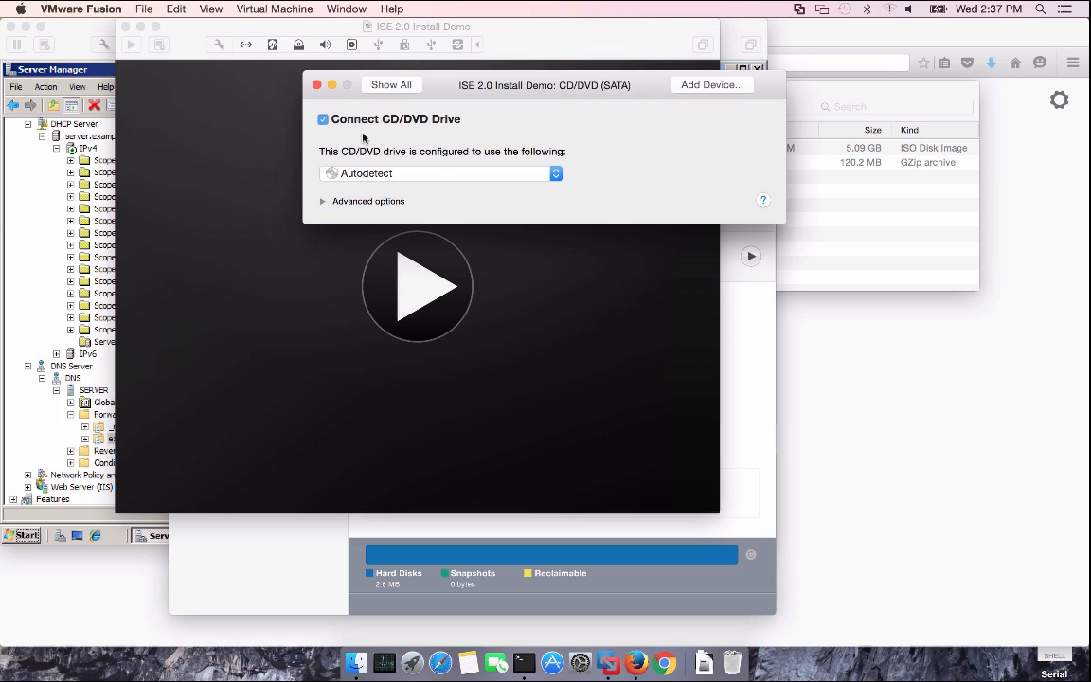
click(443, 174)
click(440, 200)
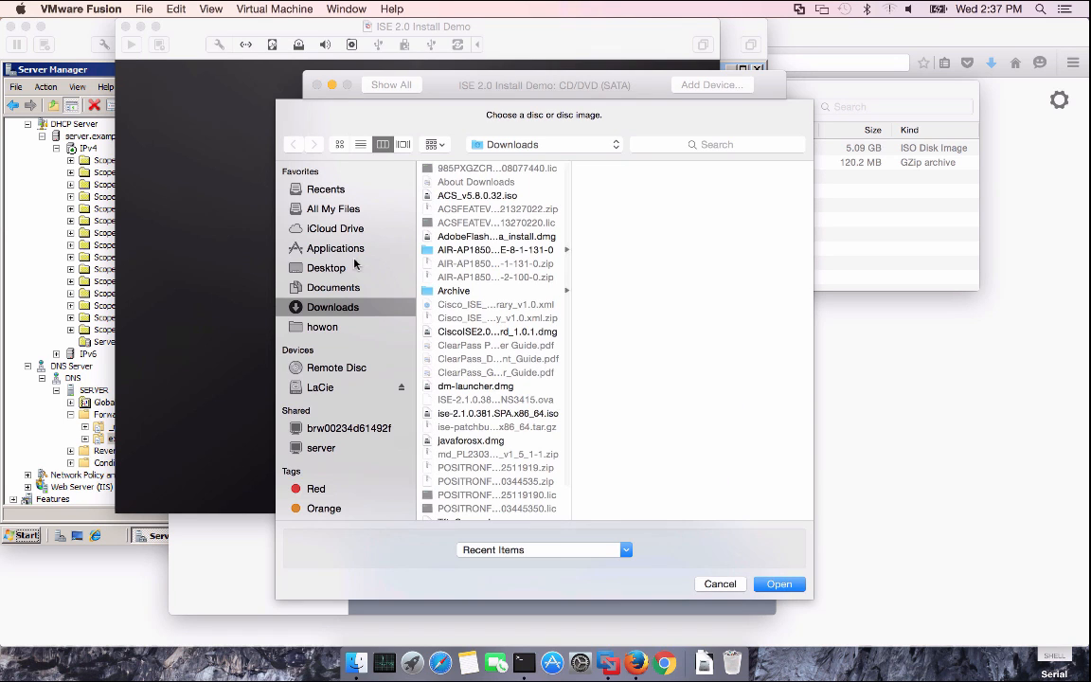
click(346, 269)
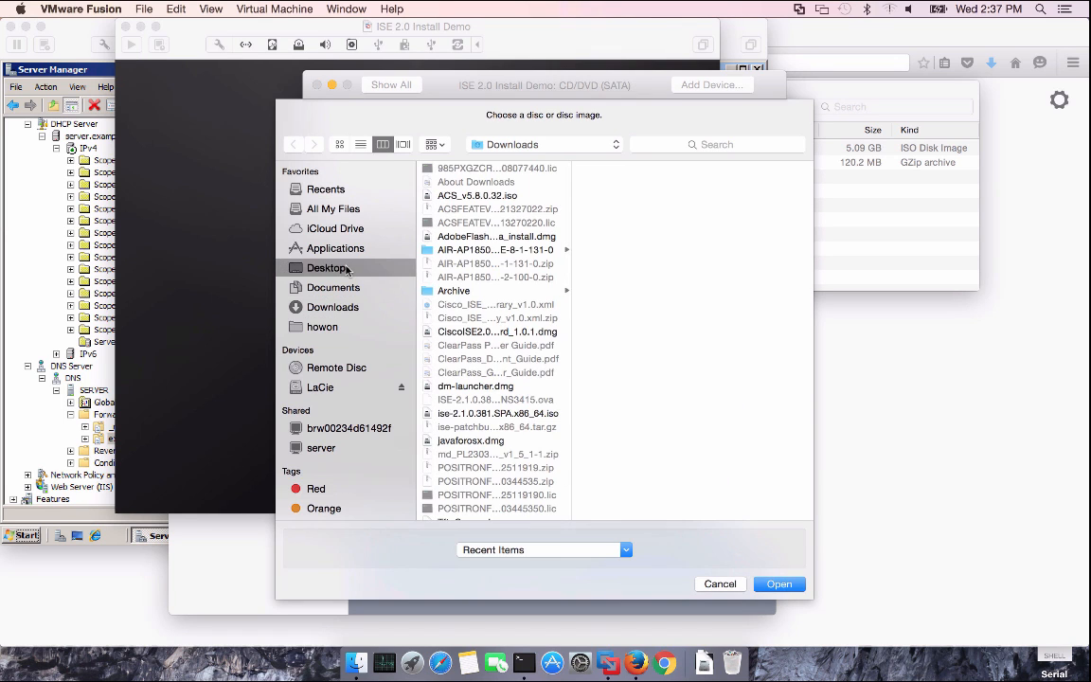
click(478, 182)
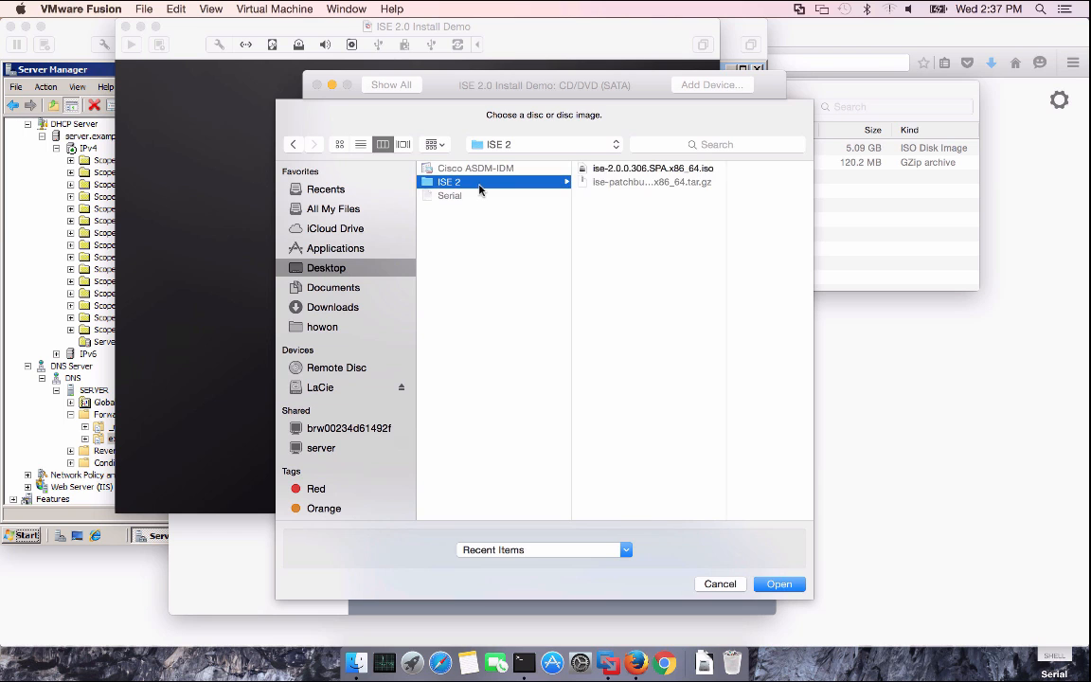
click(599, 170)
click(777, 584)
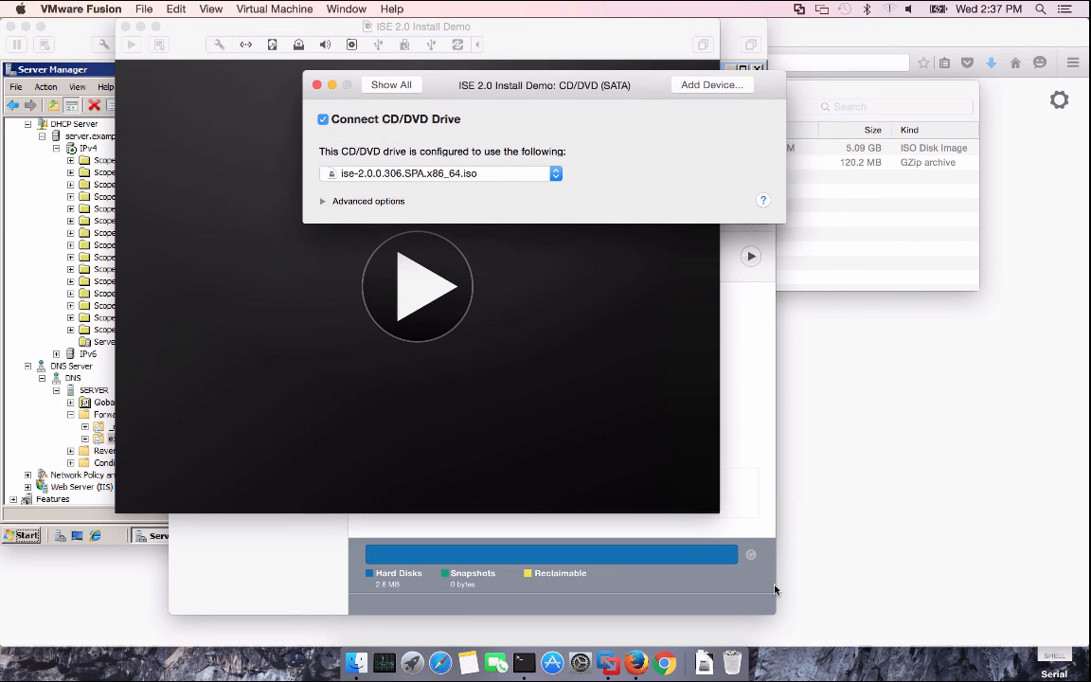
Remove the sound card and the USB controller from the VM
click(391, 84)
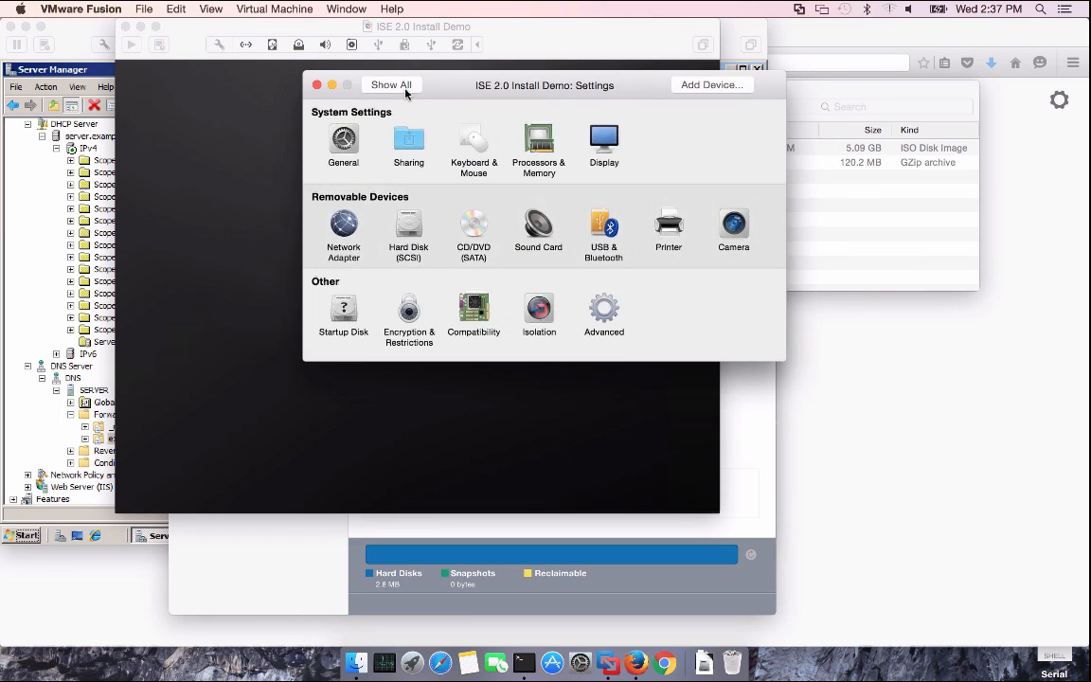
click(537, 227)
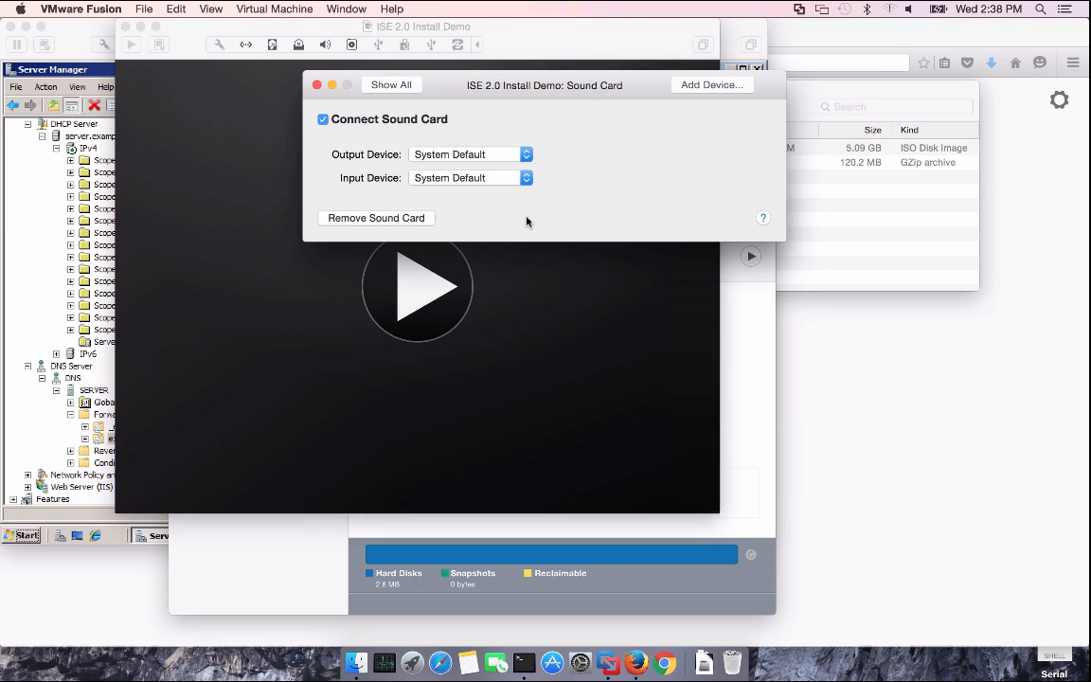
click(390, 216)
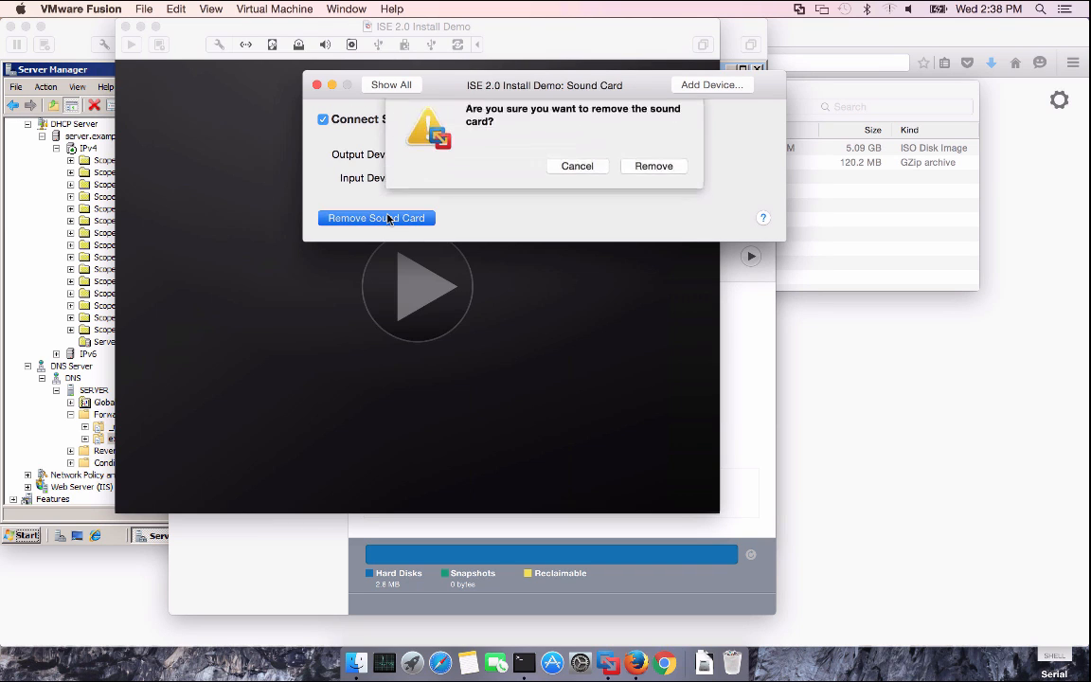
click(652, 161)
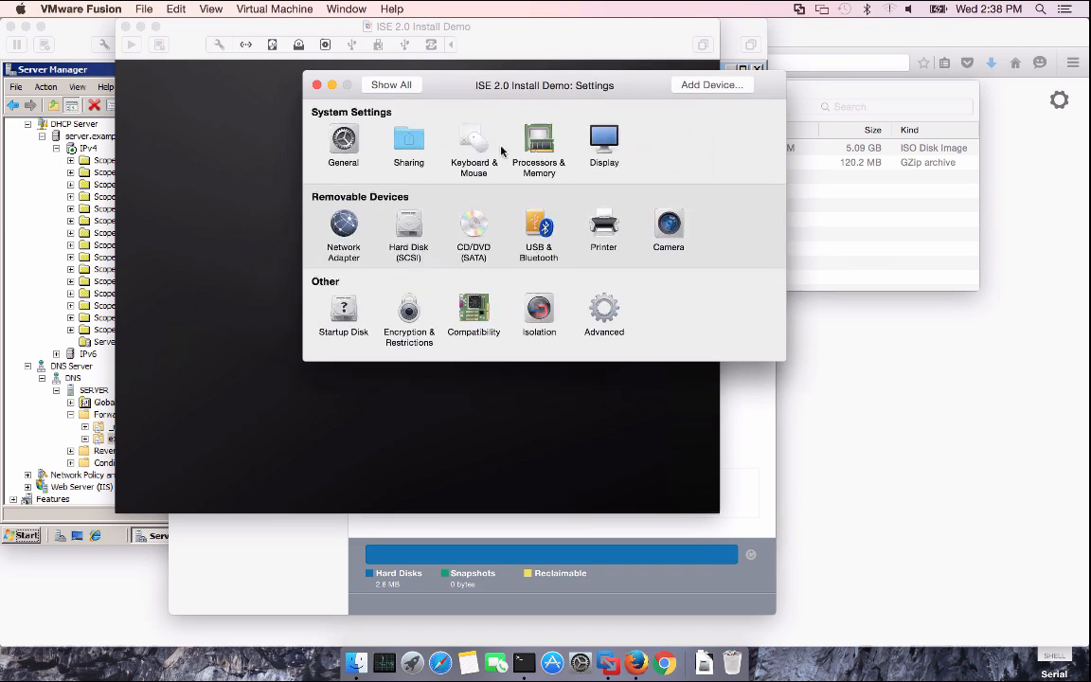
click(538, 231)
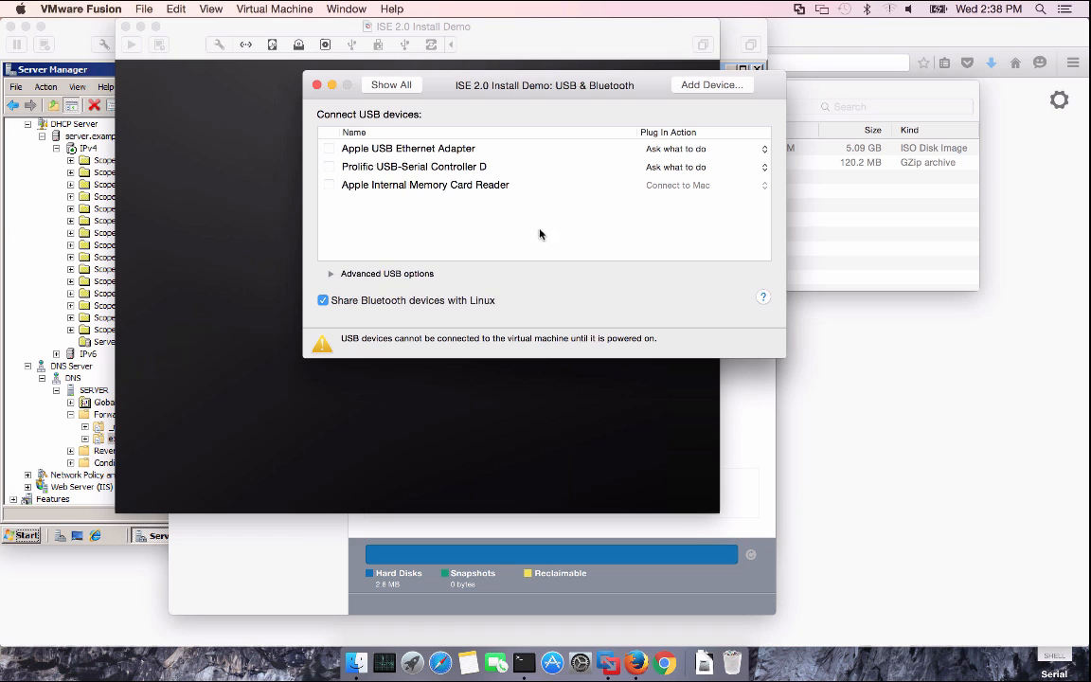
click(329, 273)
click(431, 375)
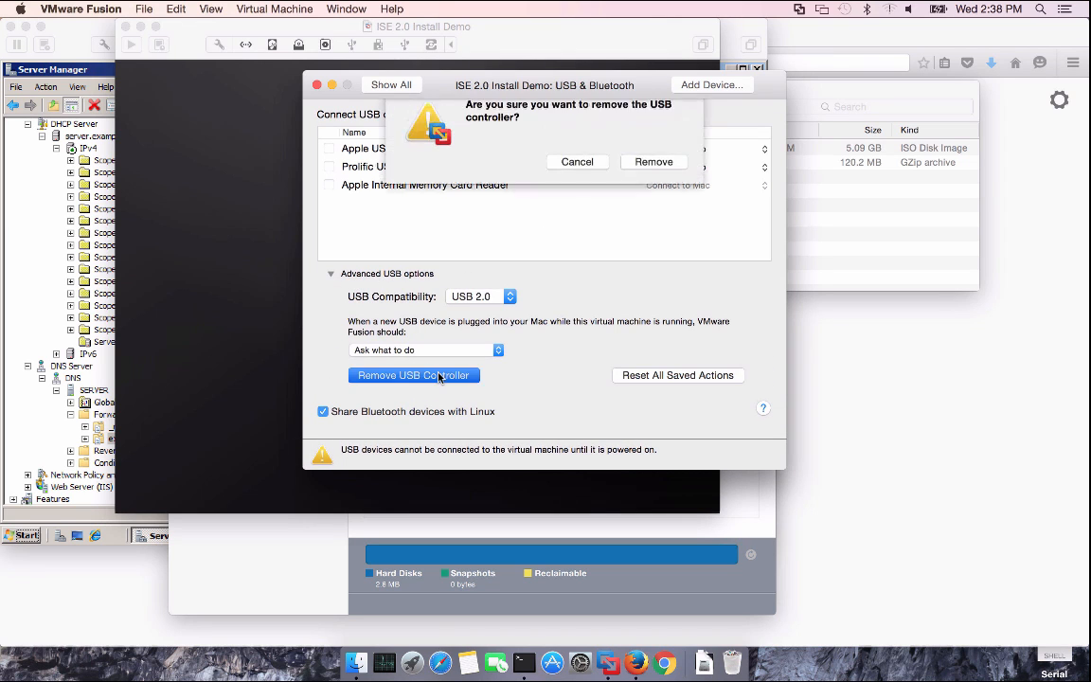
click(651, 175)
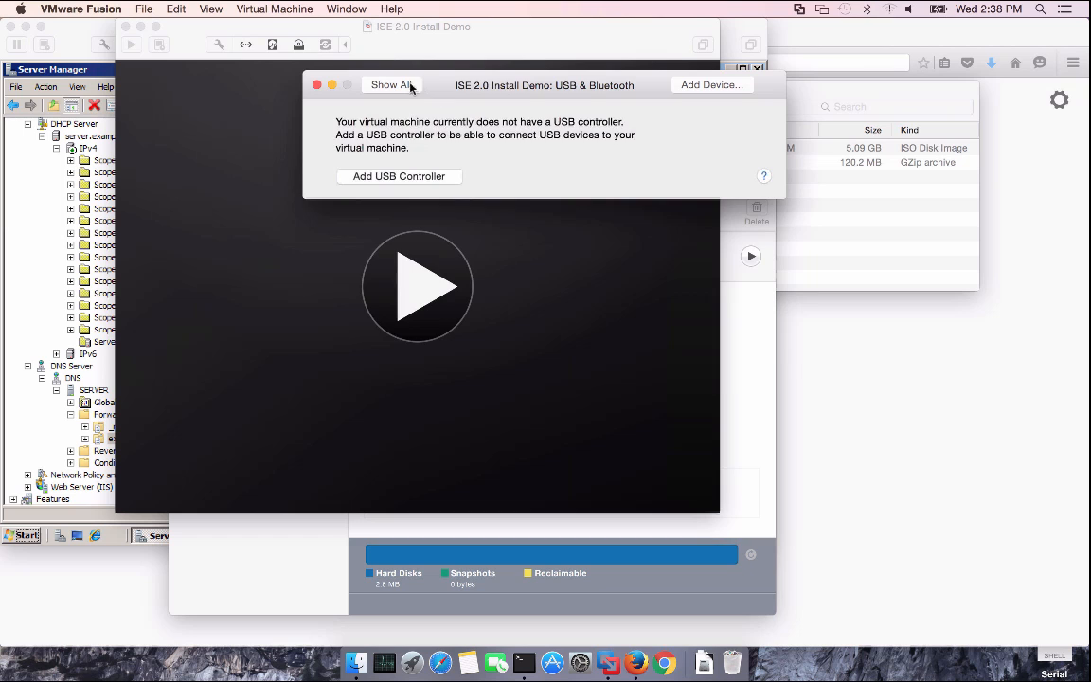
Remove the printer port and close the VM settings window
click(388, 84)
click(604, 227)
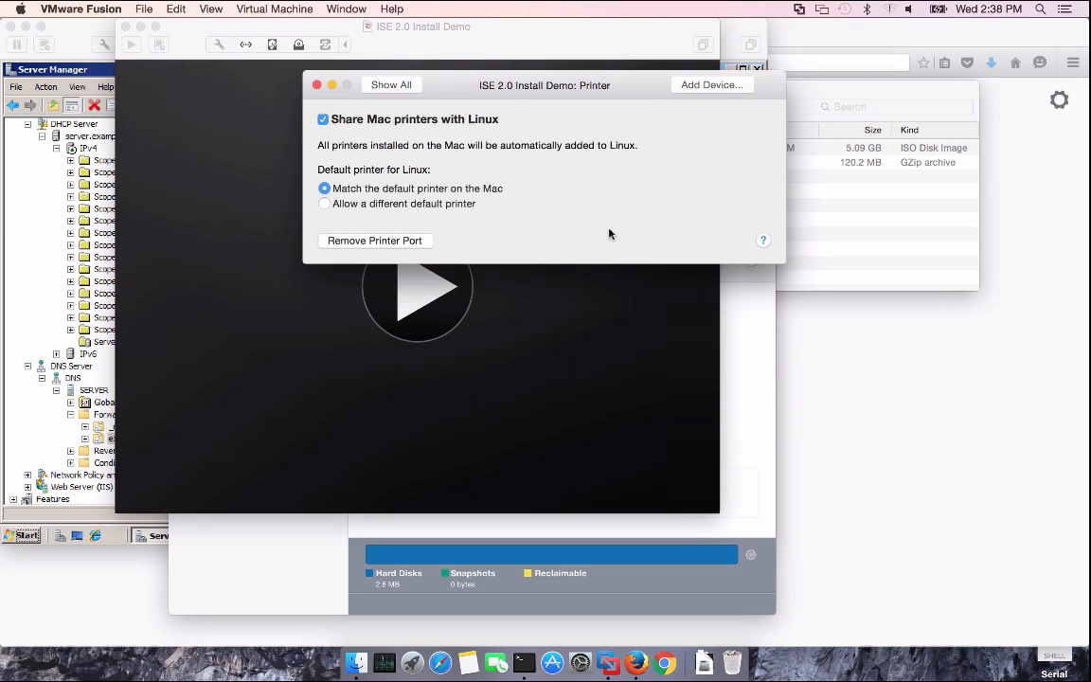
click(417, 244)
click(648, 180)
click(400, 85)
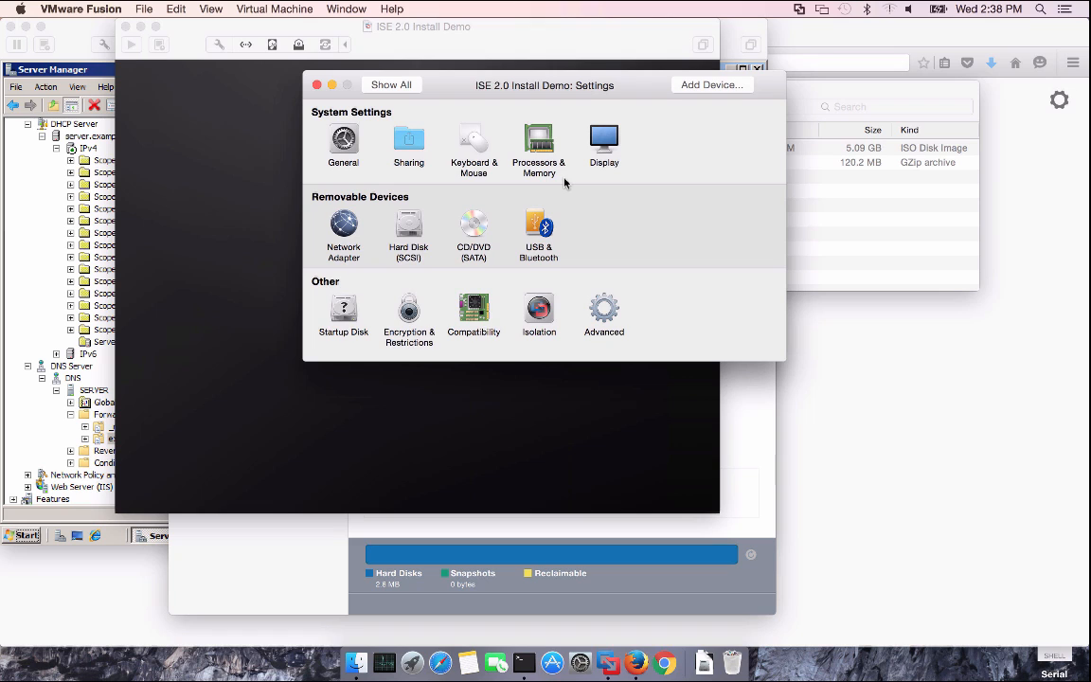
click(318, 87)
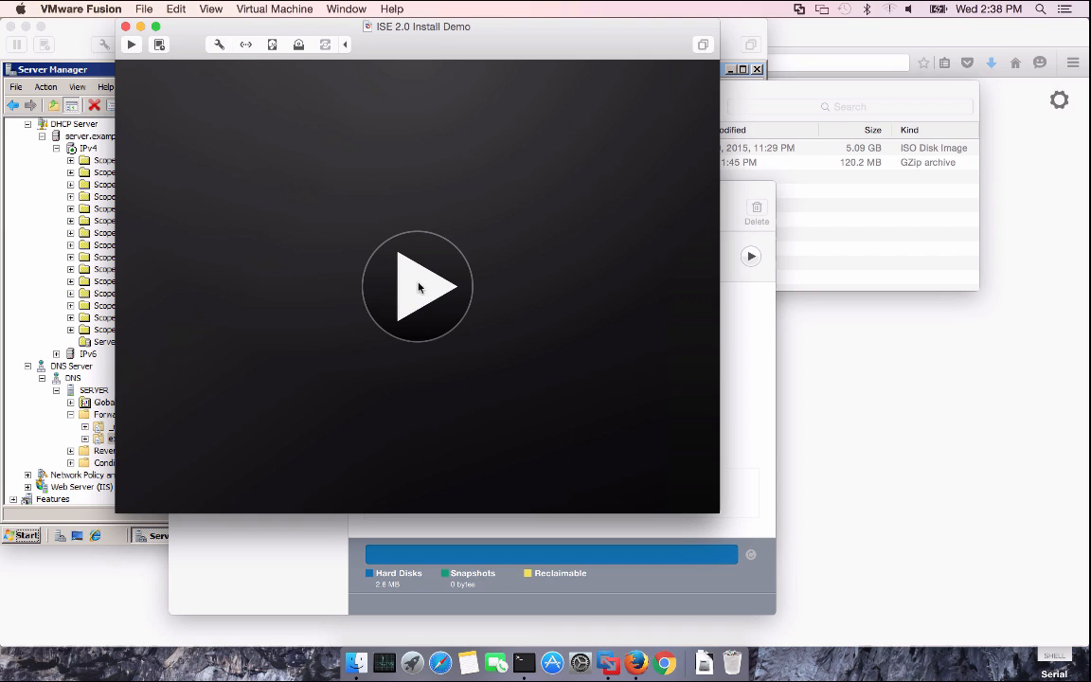
Power on the ISE 2.0 Install Demo VM and pick boot option 1 for keyboard/monitor installation
click(419, 288)
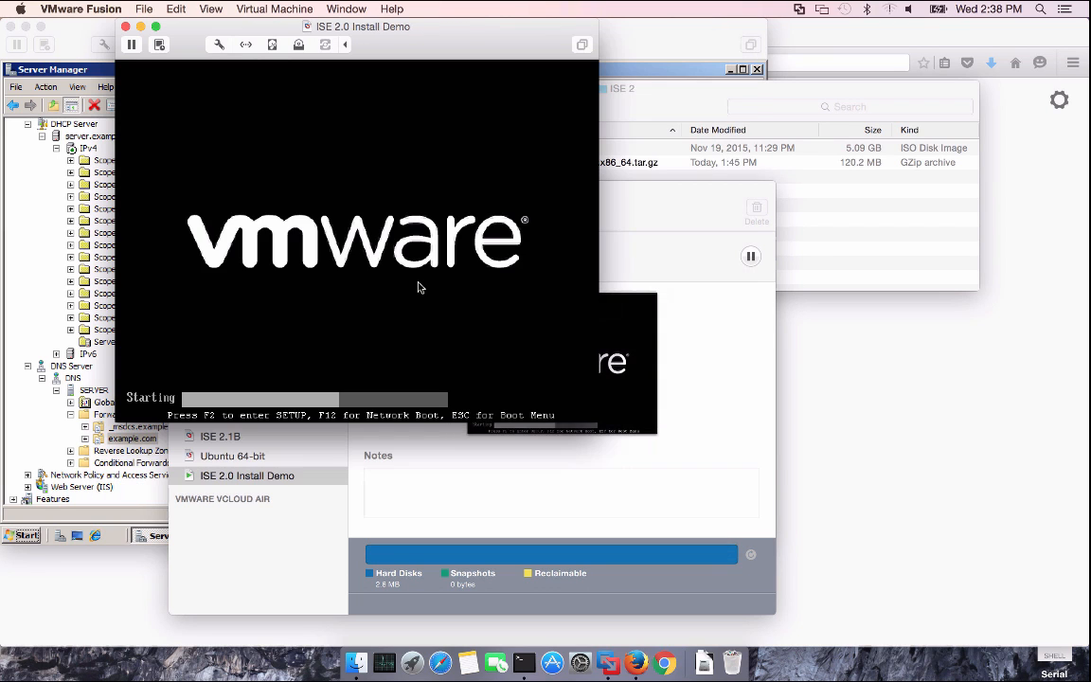
click(418, 288)
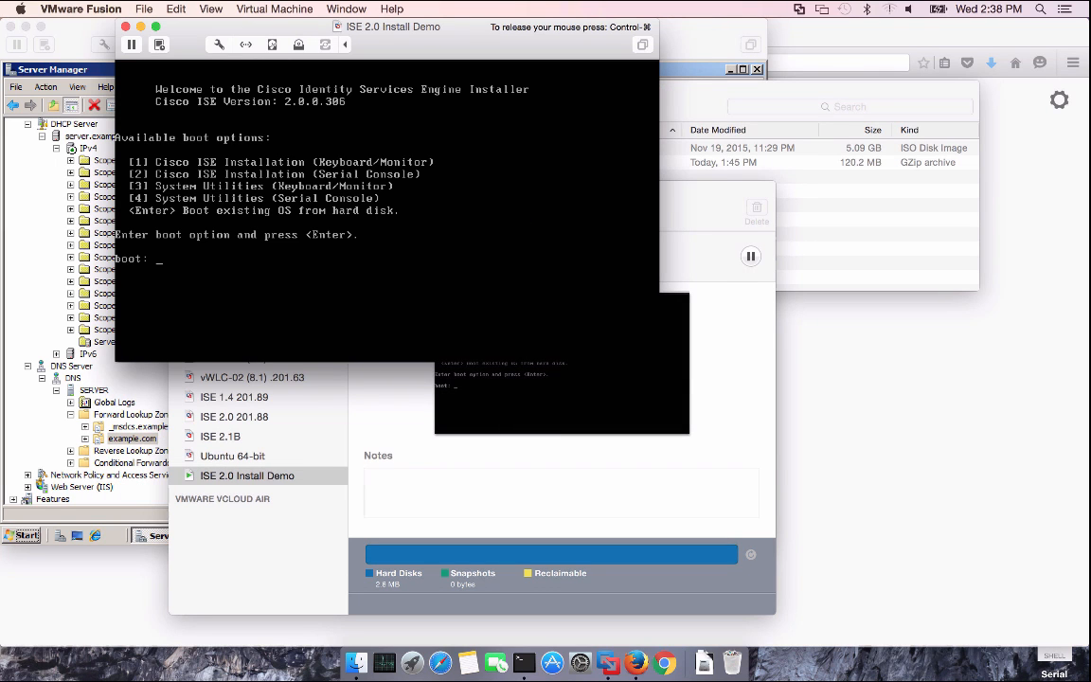
text(1)
key(Return)
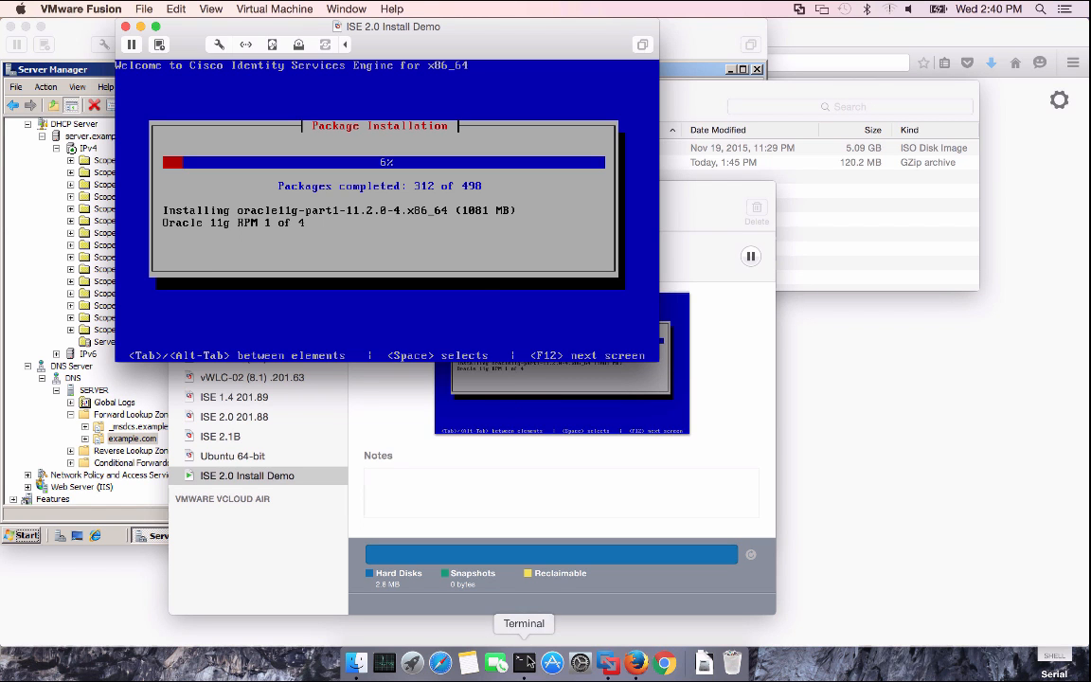
Bring Terminal forward, with the serial console window lower right and the bash window lower left
click(523, 662)
drag(321, 203, 829, 324)
drag(394, 227, 367, 395)
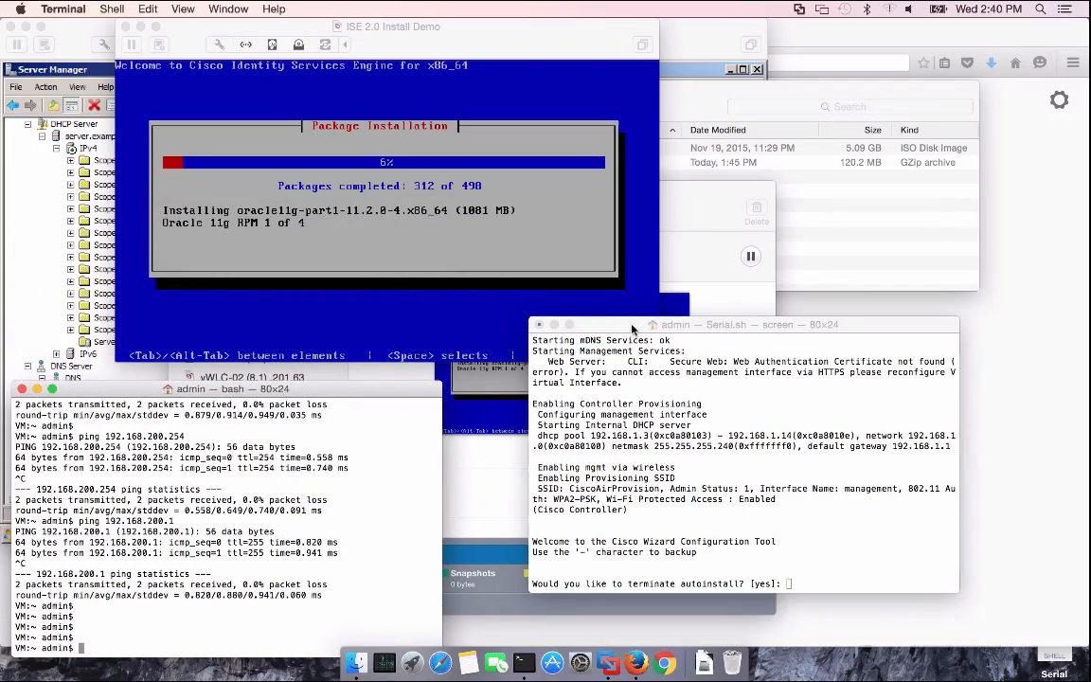
drag(626, 331, 669, 382)
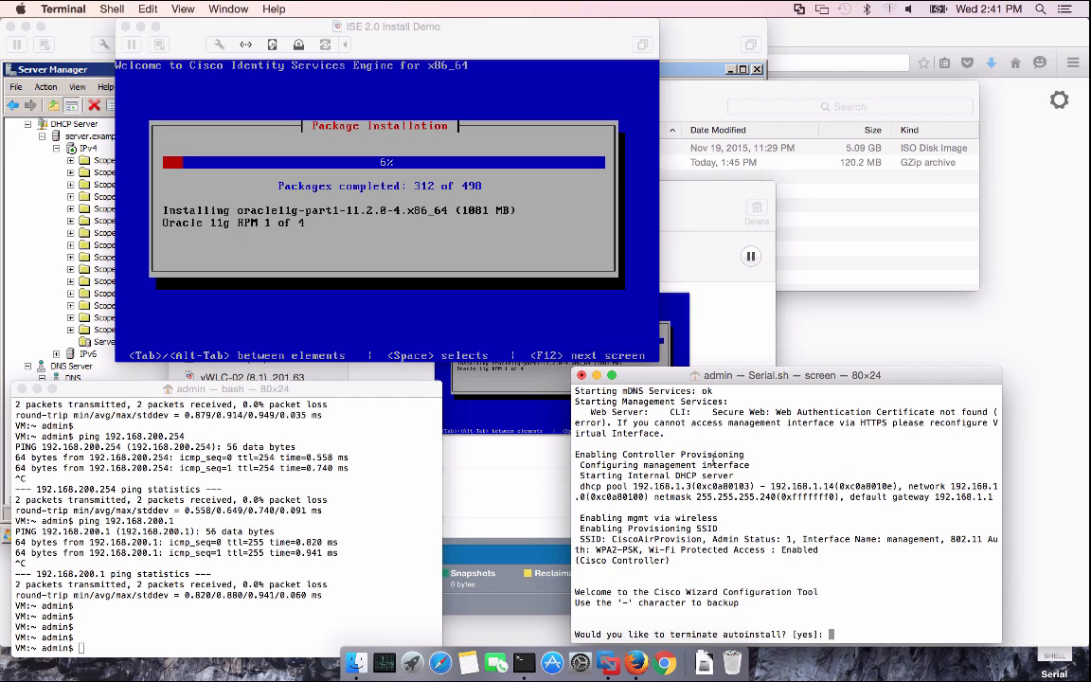
Start the controller wizard with system name wlc-1 and an administrator username and password
key(Return)
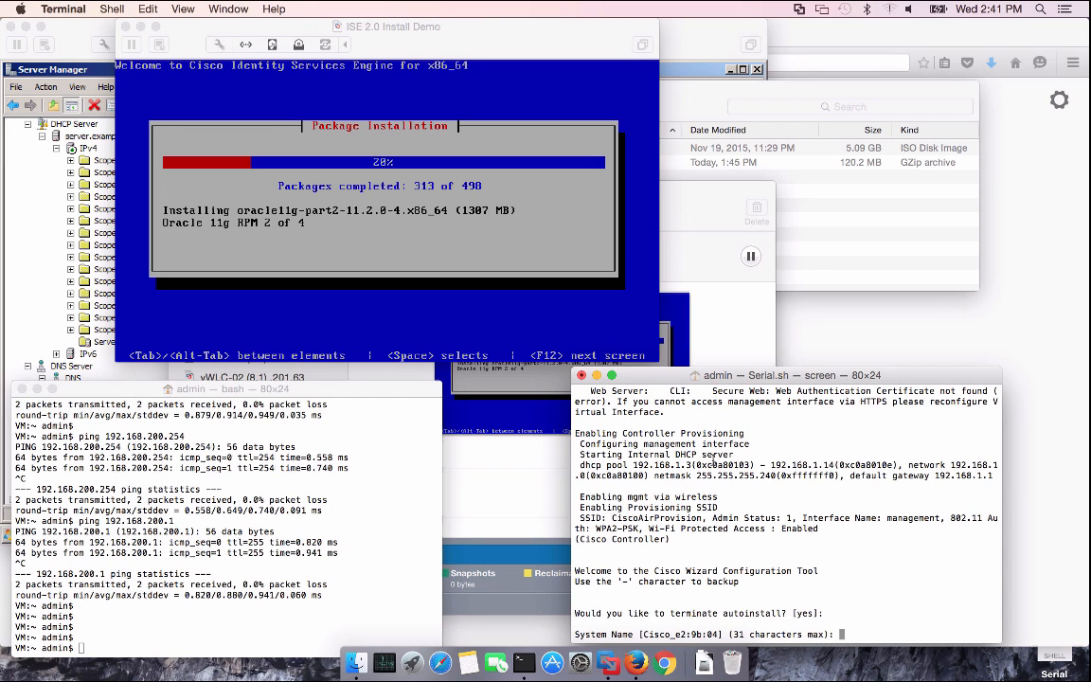
text(wlc-1)
key(Return)
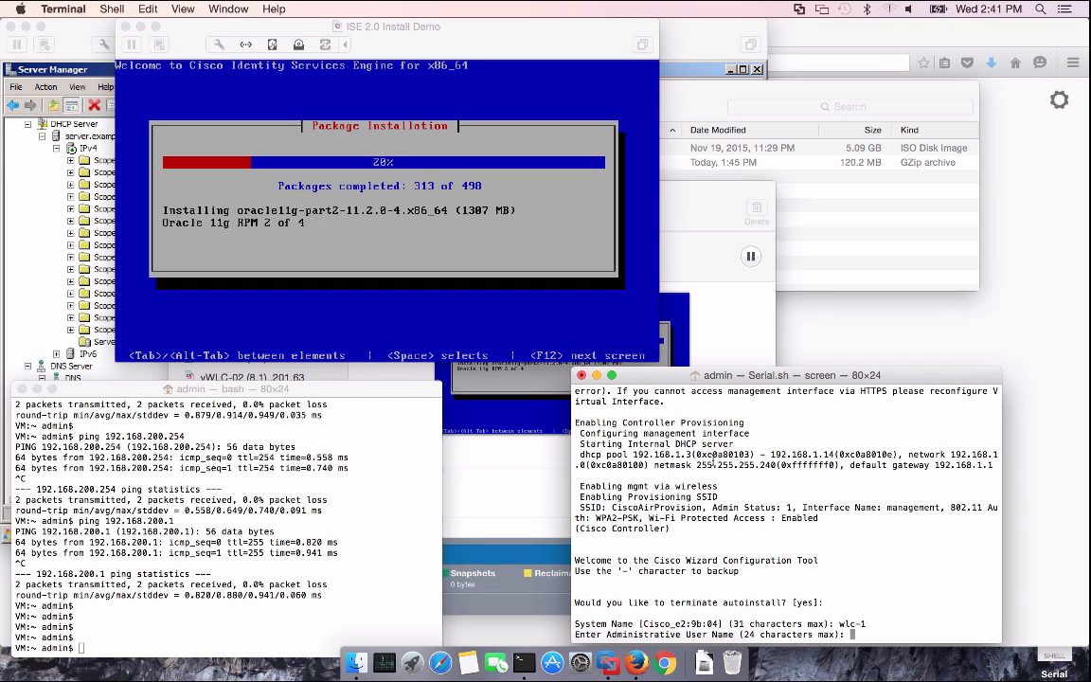
text(admin)
key(Return)
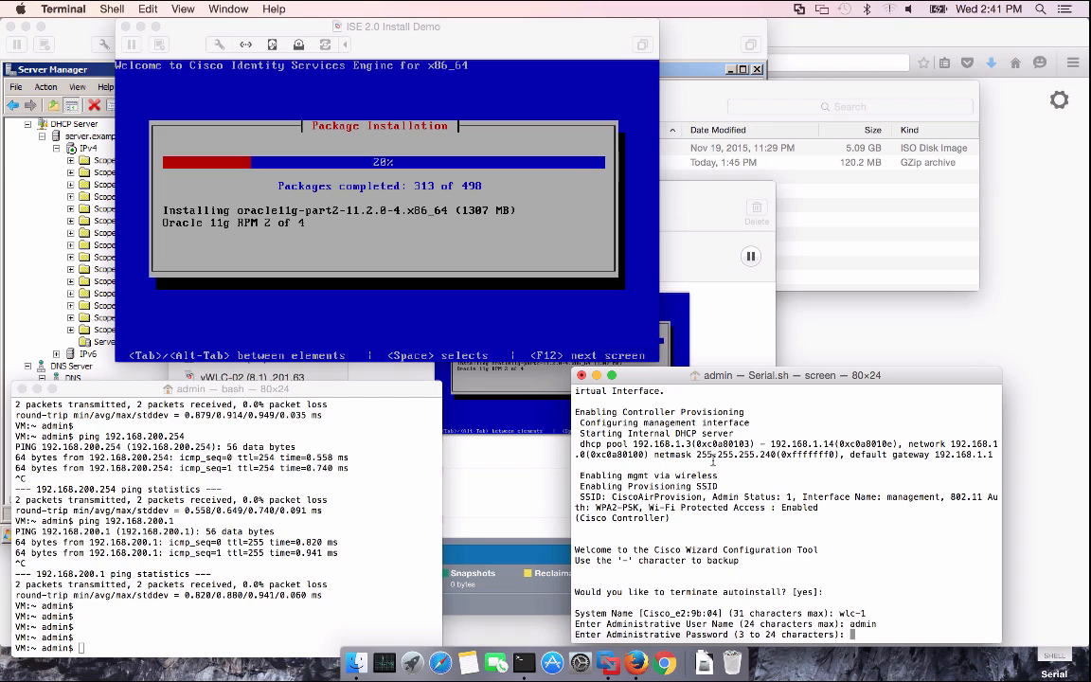
text(Cisco123)
key(Return)
text(Cisco1234)
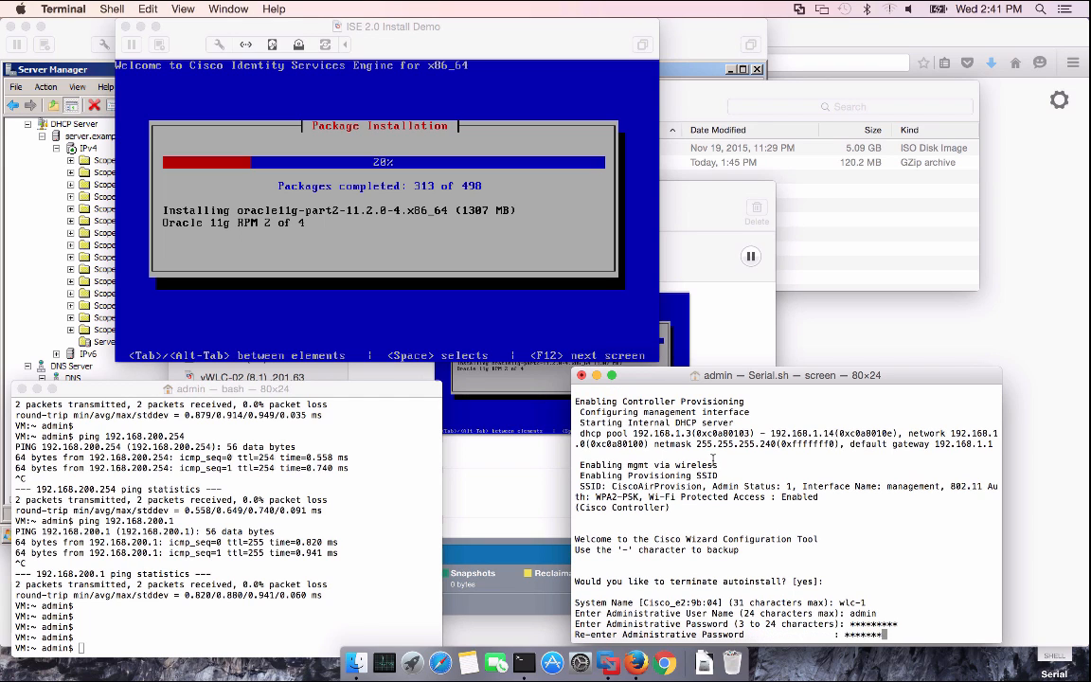
key(Return)
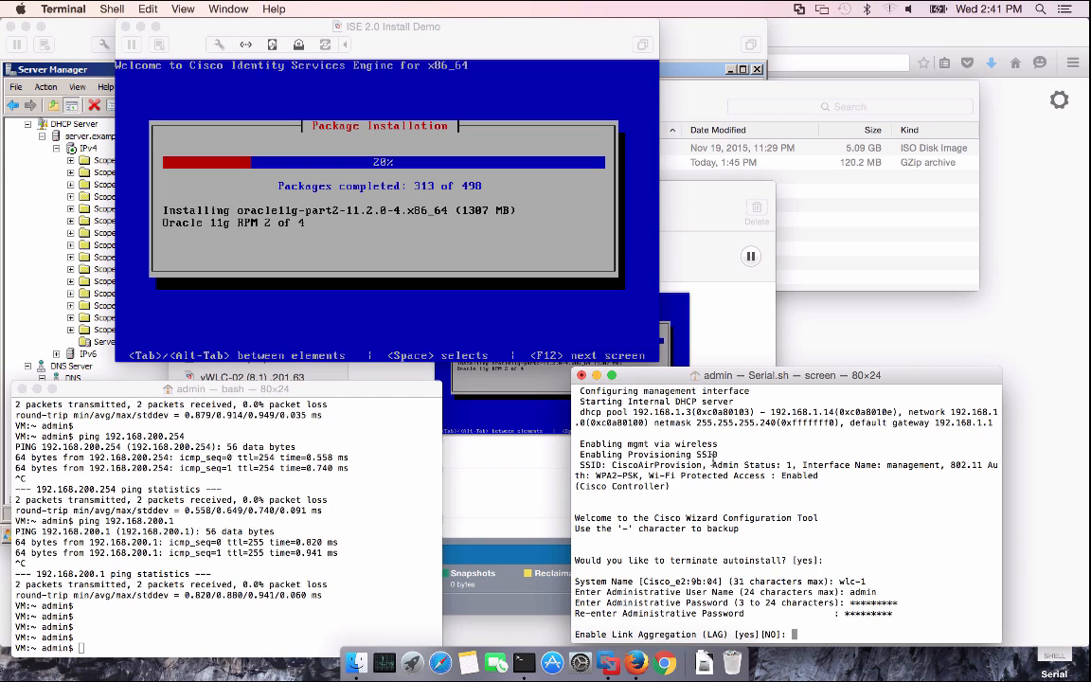
Leave LAG disabled; set management IP 192.168.202.61, netmask 255.255.255.0, router 192.168.202.1
key(Return)
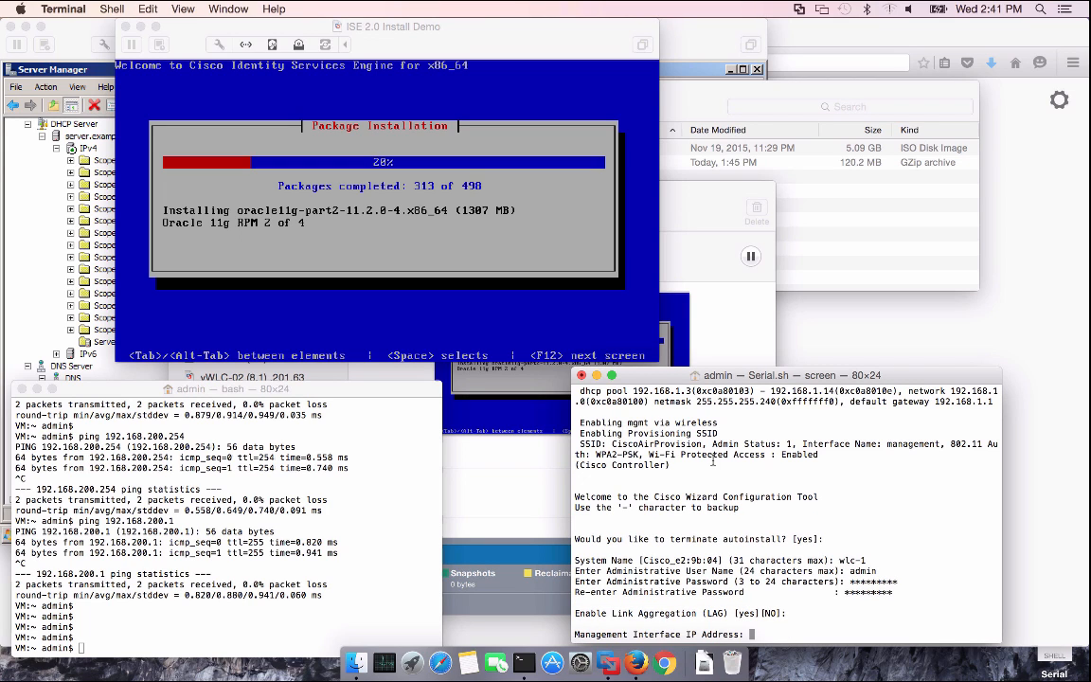
text(192.168.202.61)
key(Return)
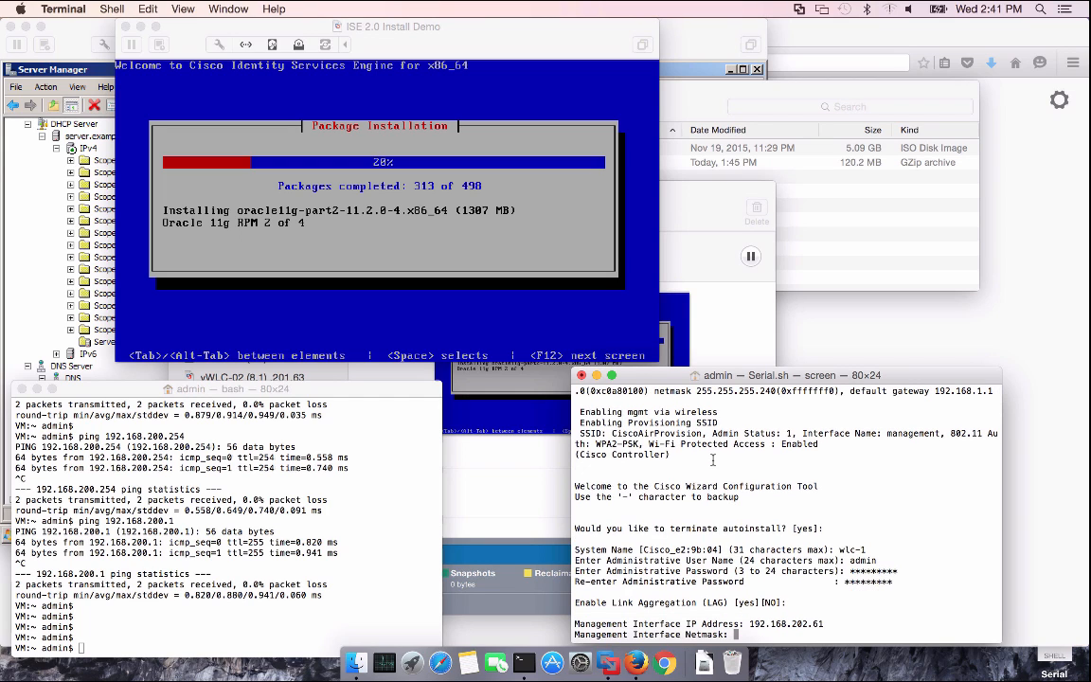
text(255.255.255.0)
key(Return)
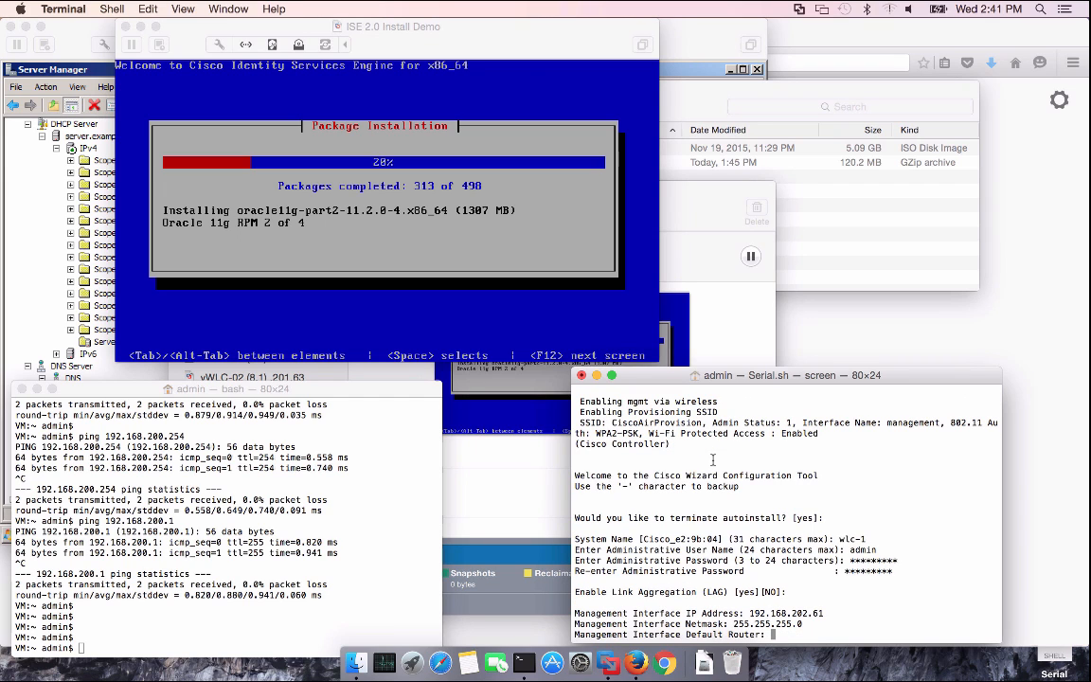
text(192.168.202.1)
key(Return)
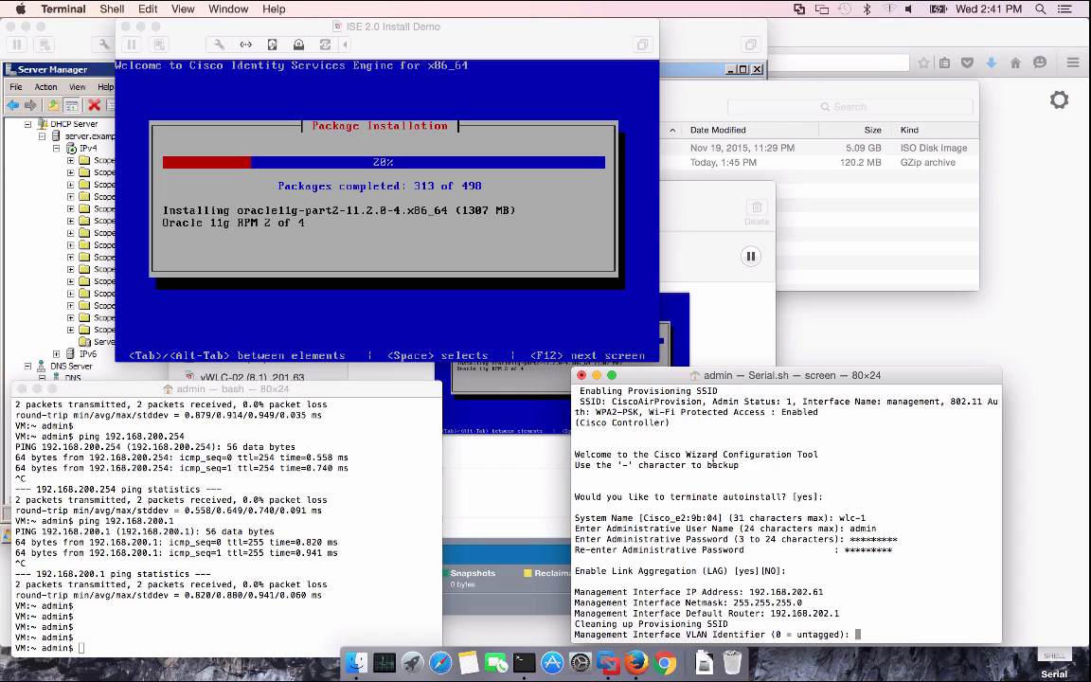
Set management VLAN 202, port 1, DHCP server 192.168.201.72, and enter virtual gateway 1.1.1.1
text(202)
key(Return)
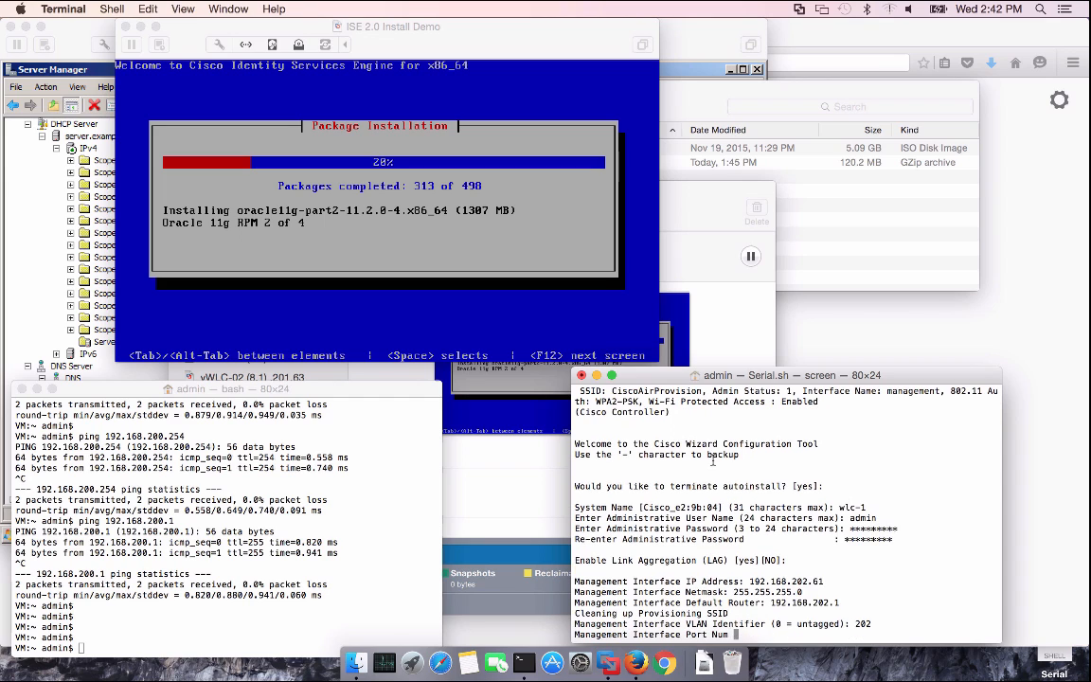
text(1)
key(Return)
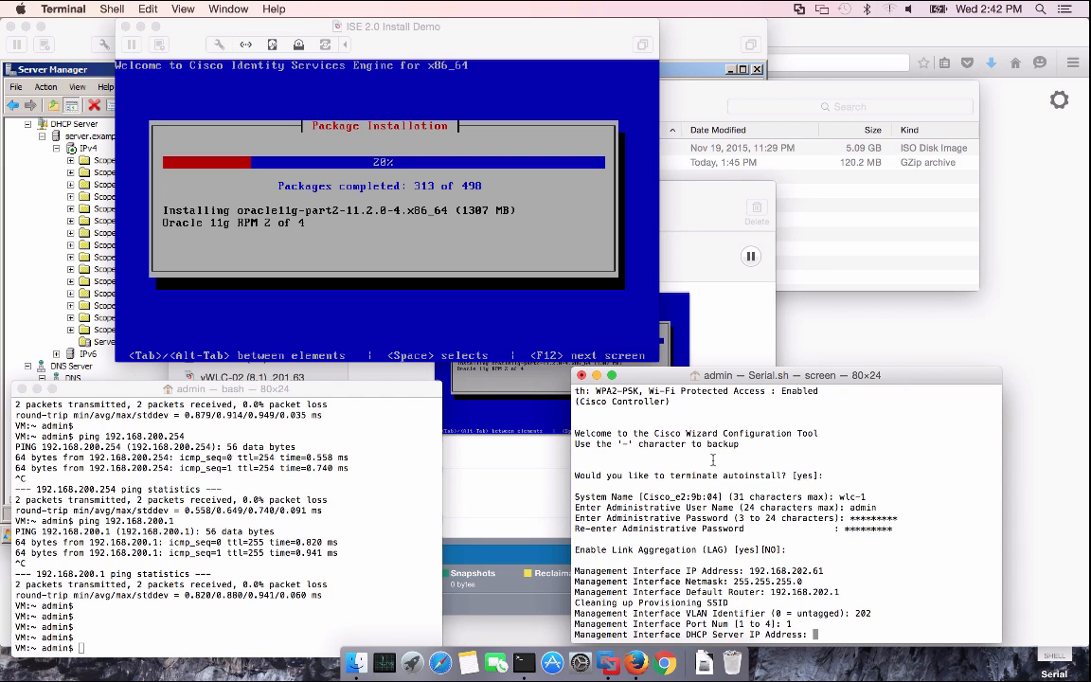
text(192.168.201.72)
key(Return)
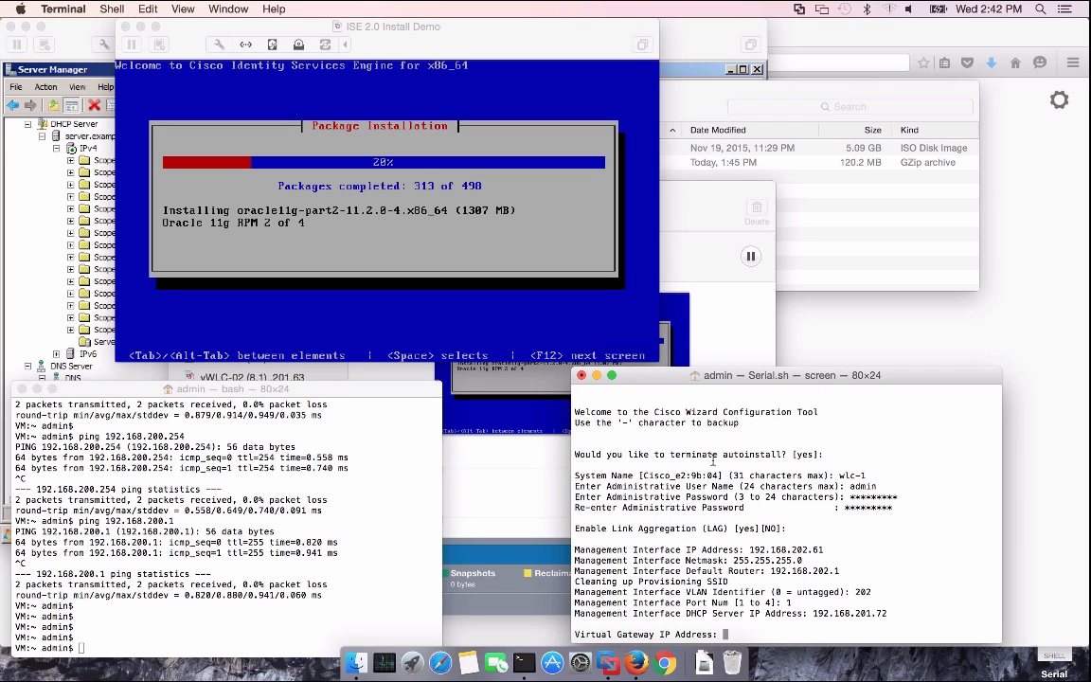
text(1.1.1.1)
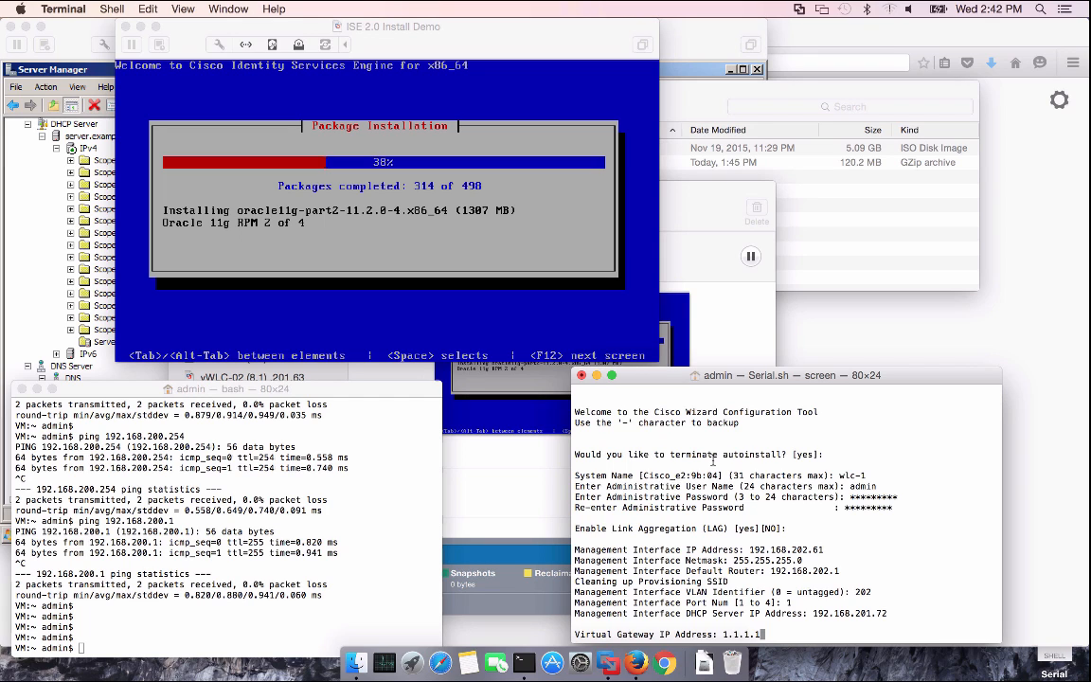
Confirm virtual gateway 1.1.1.1, then set multicast 239.0.0.1, RF group Main and SSID ISE
key(Return)
text(2)
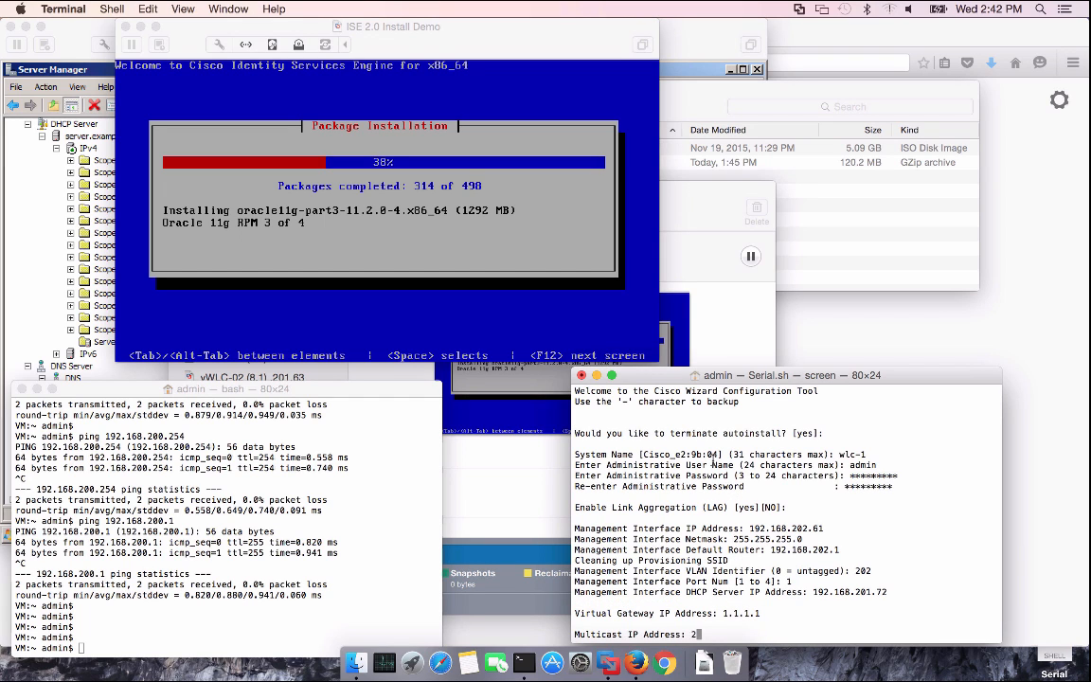
text(39.0.0.1)
key(Return)
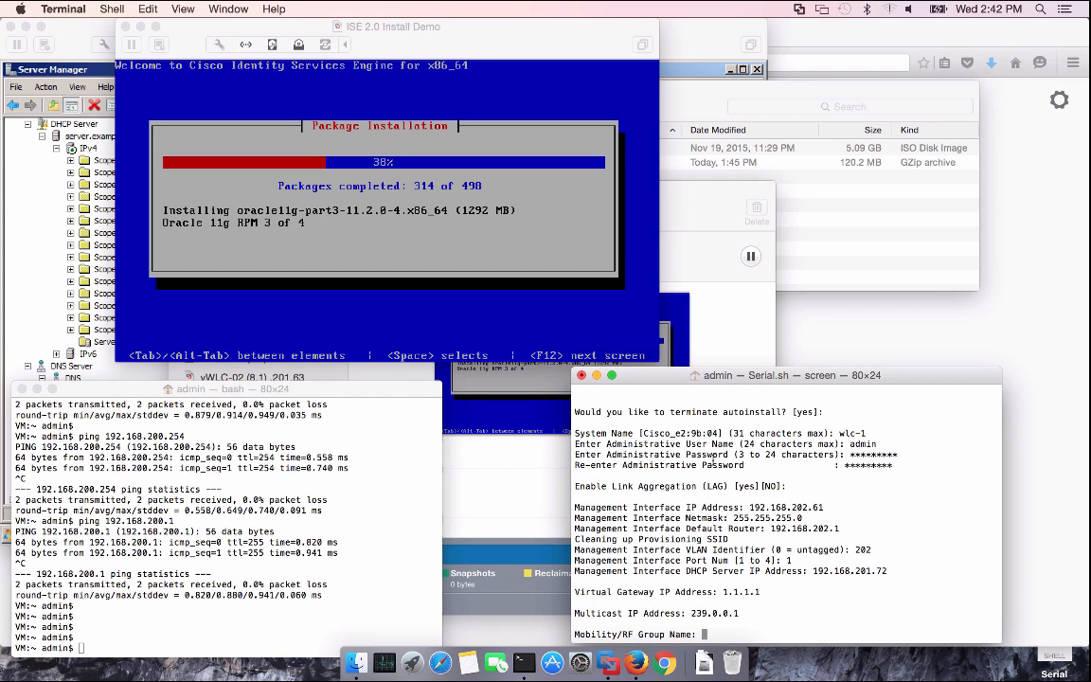
text(Main)
key(Return)
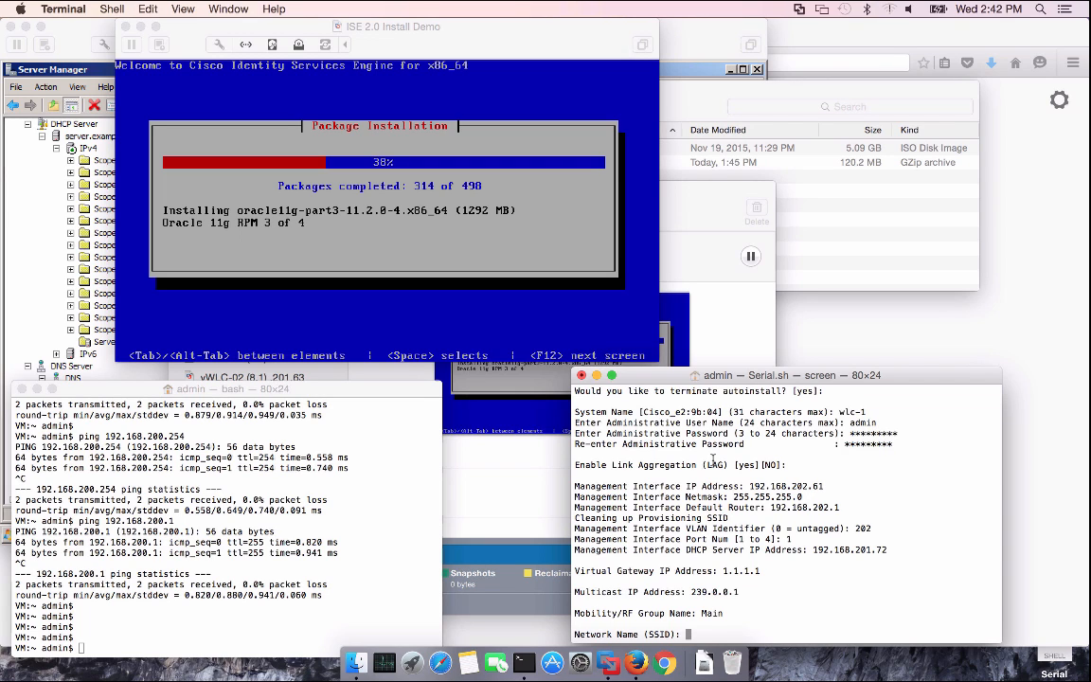
text(ISE)
key(Return)
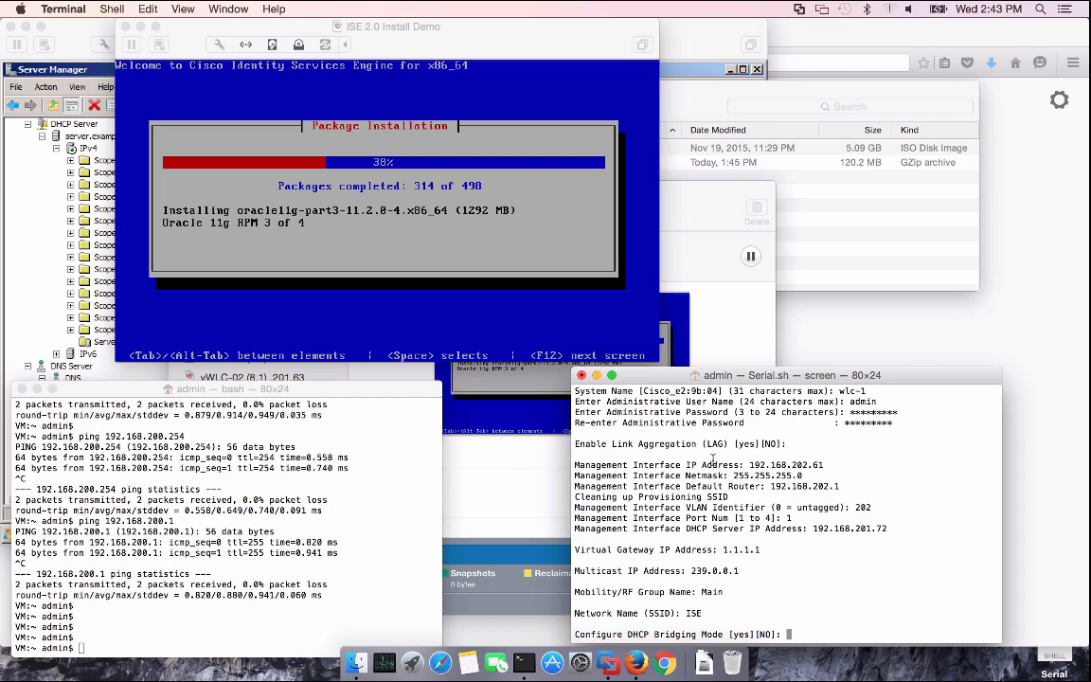
Keep DHCP bridging off, allow static IPs, skip RADIUS, keep country US, disable 802.11b, enable 802.11a, default Auto-RF
key(Return)
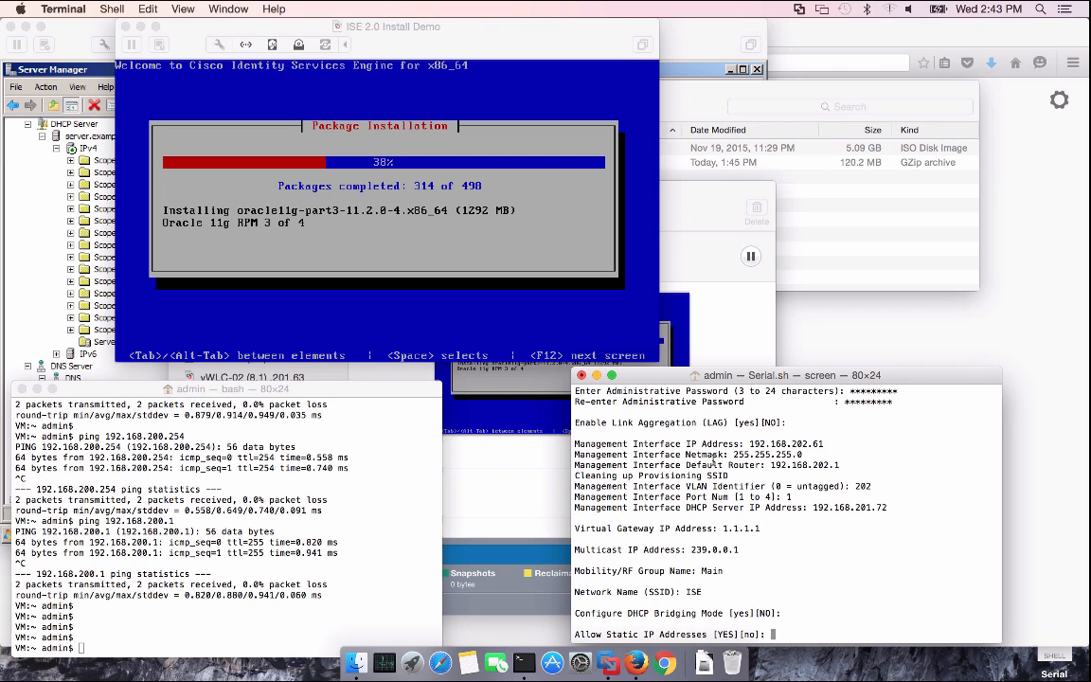
key(Return)
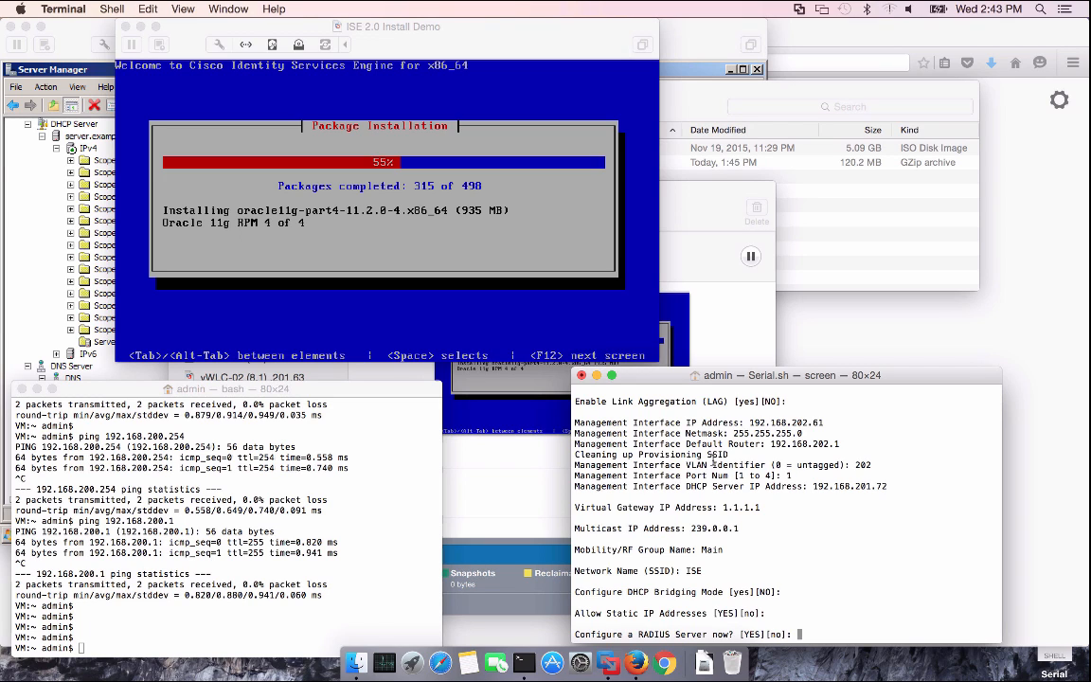
text(no)
key(Return)
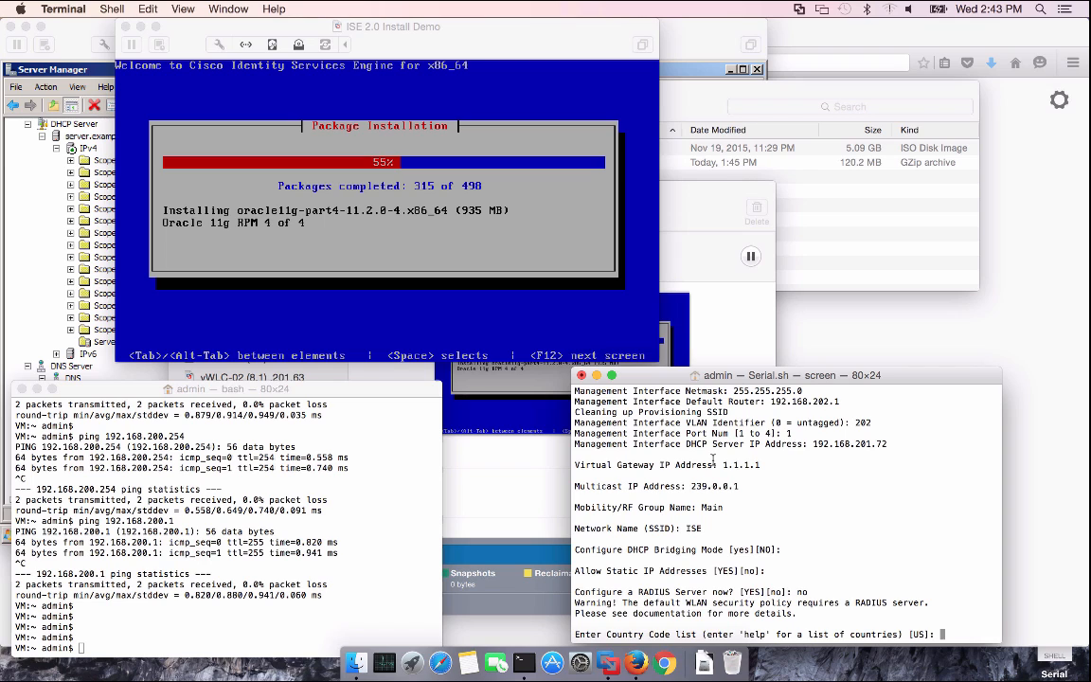
key(Return)
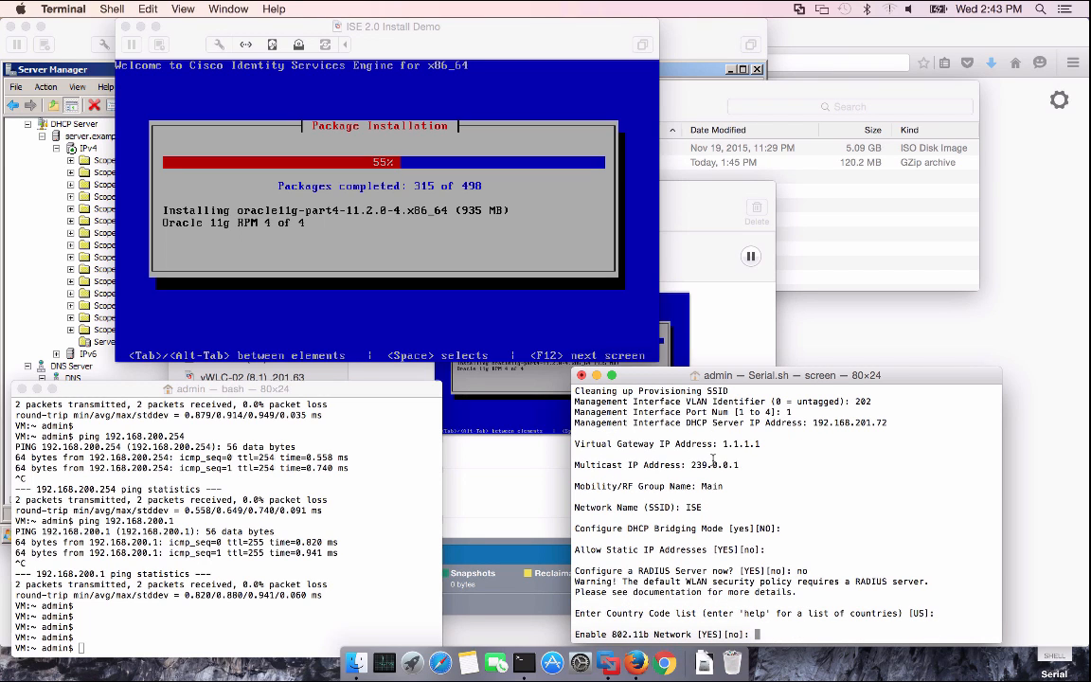
text(no)
key(Return)
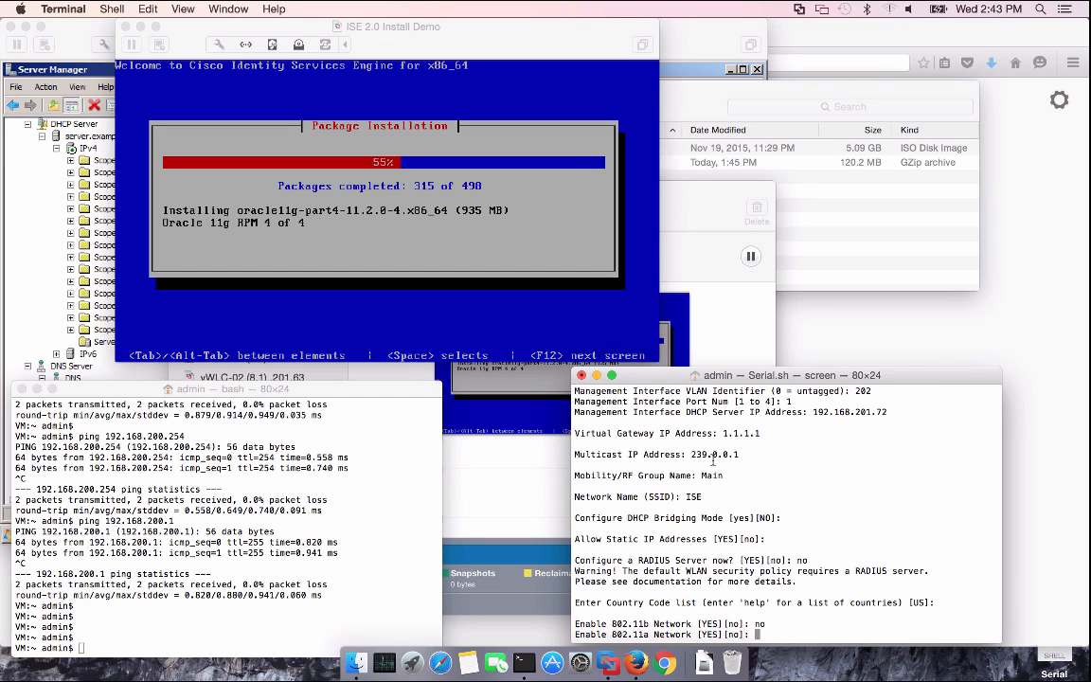
text(YES)
key(Return)
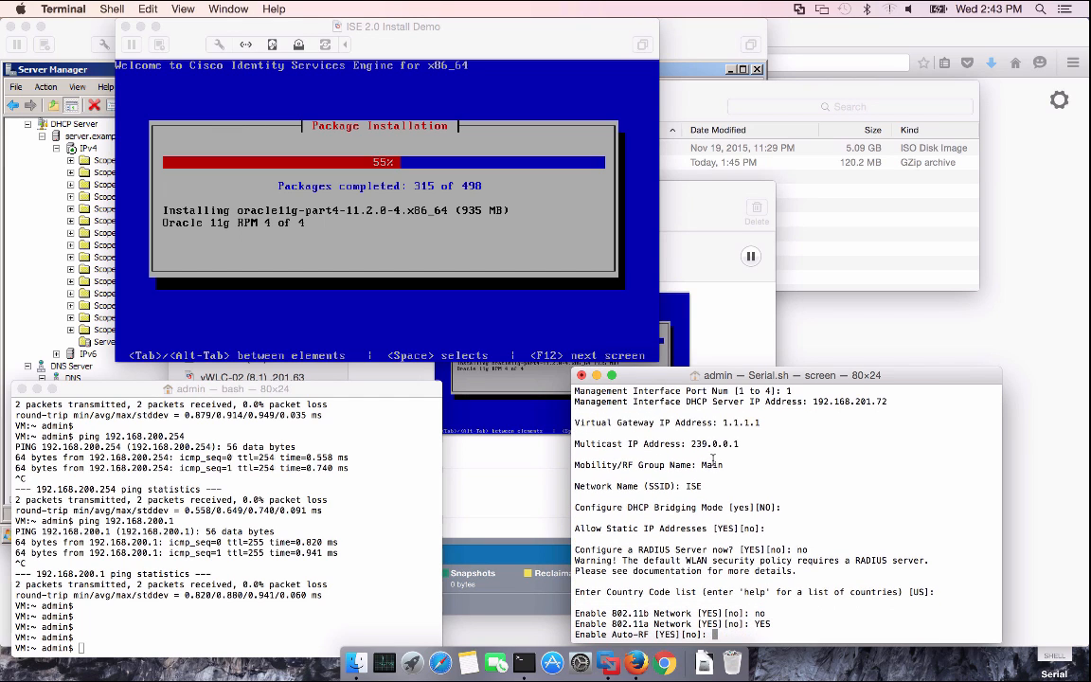
key(Return)
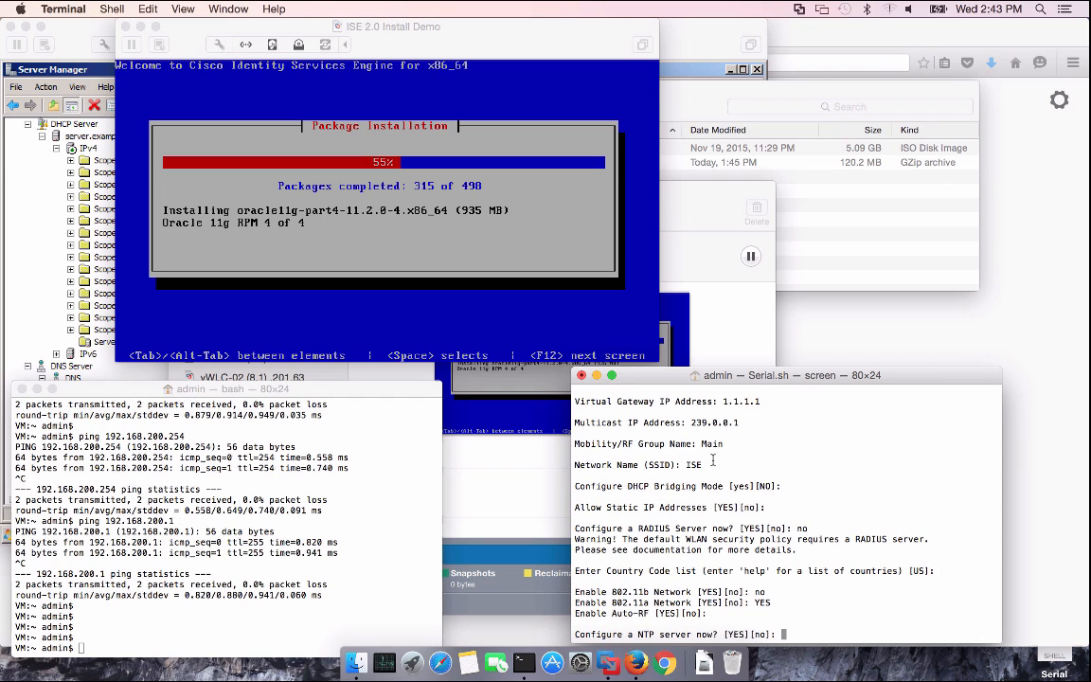
Set NTP server 192.168.202.1 polling every 3600 seconds, decline IPv6, and confirm the configuration
key(Return)
text(19)
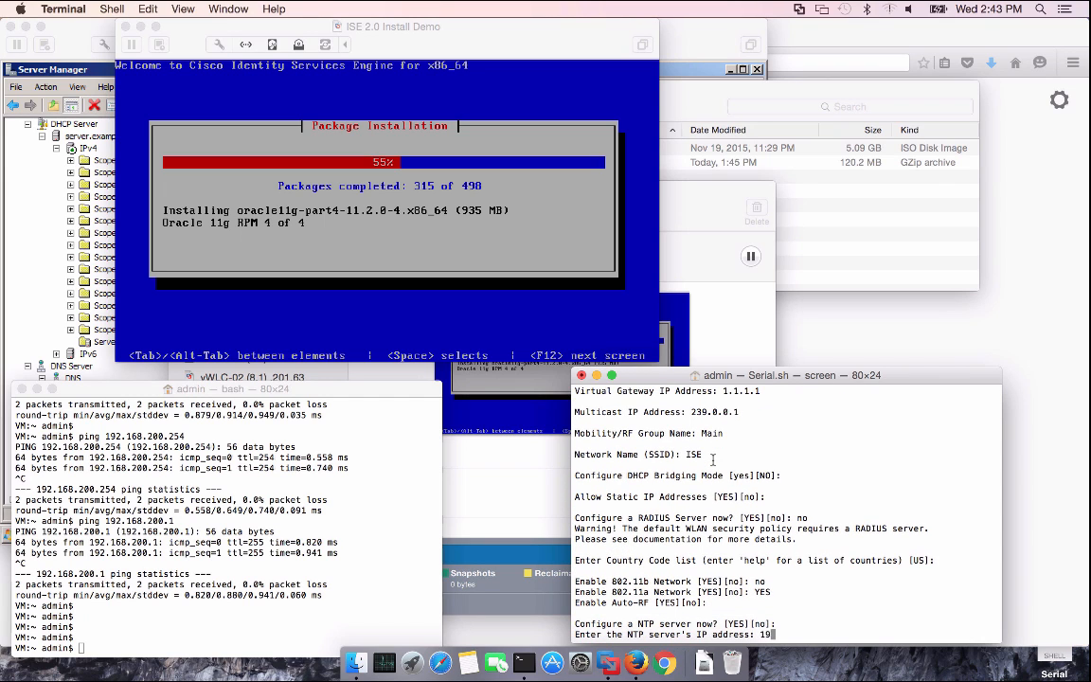
text(2.168.202.168.202.)
key(Return)
text(3600 and 604800 secs: 3600)
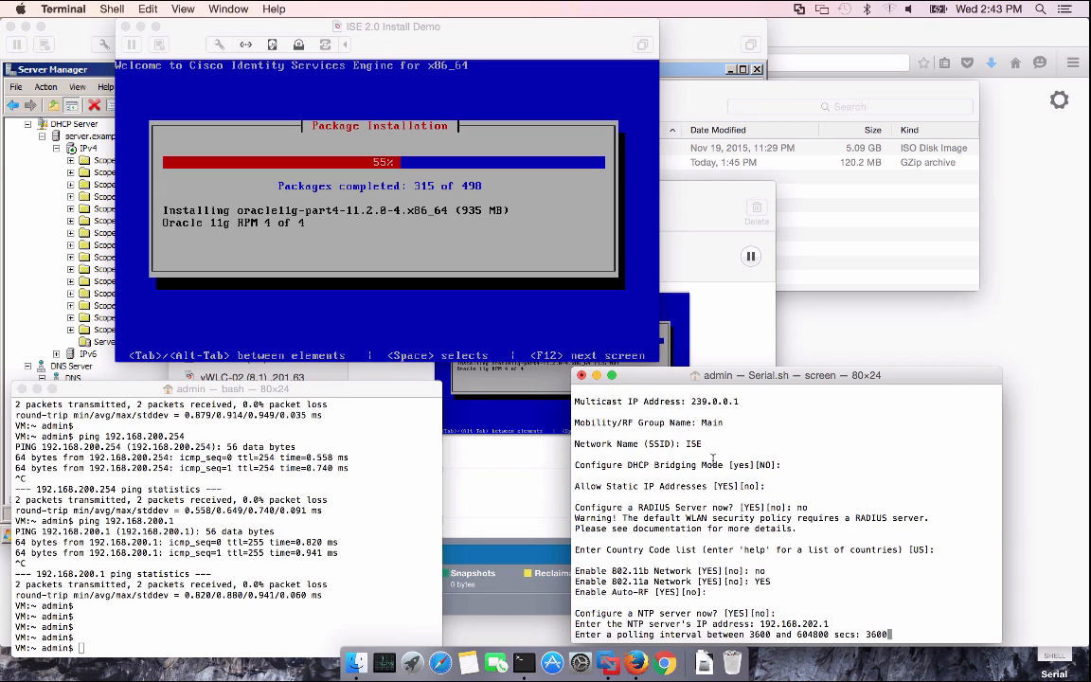
key(Return)
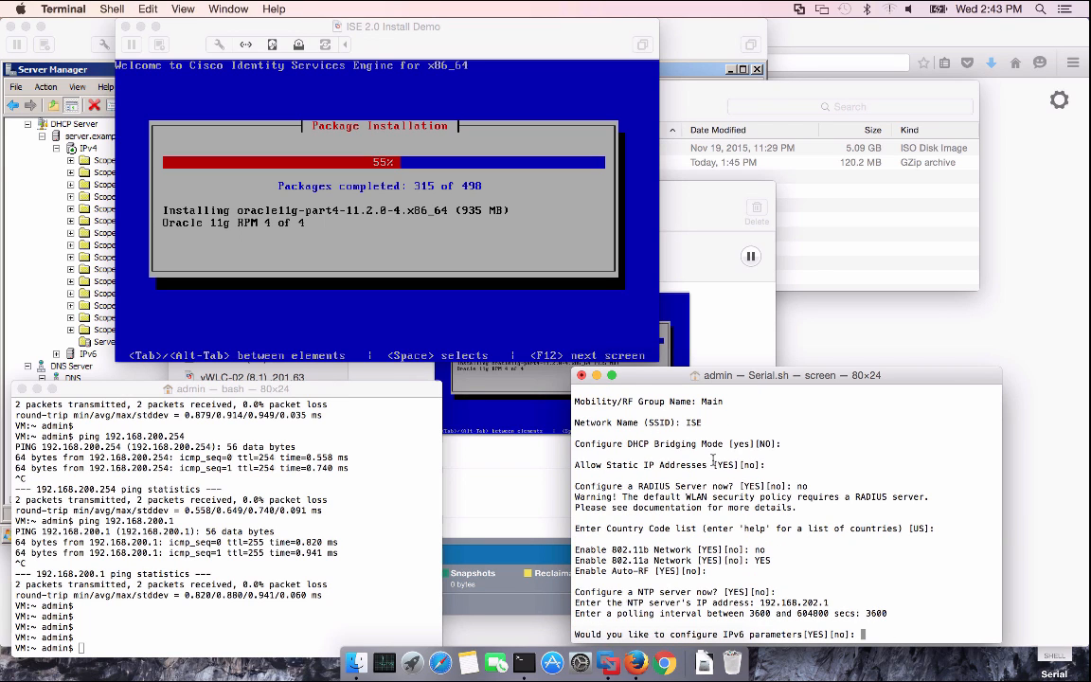
text(no)
key(Return)
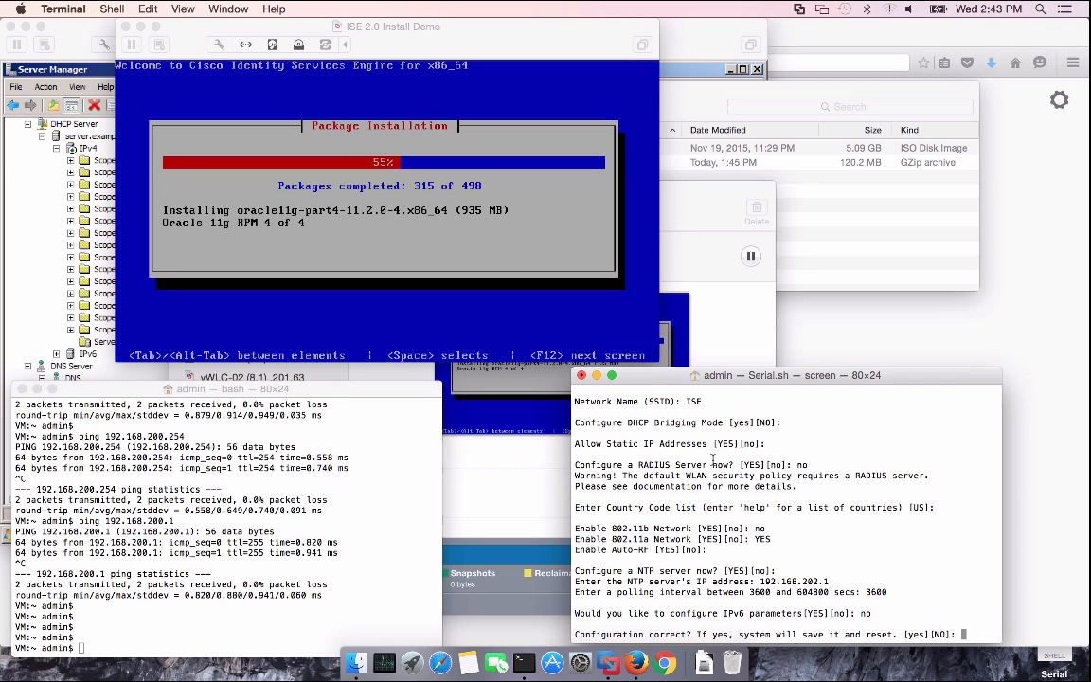
text(yes)
key(Return)
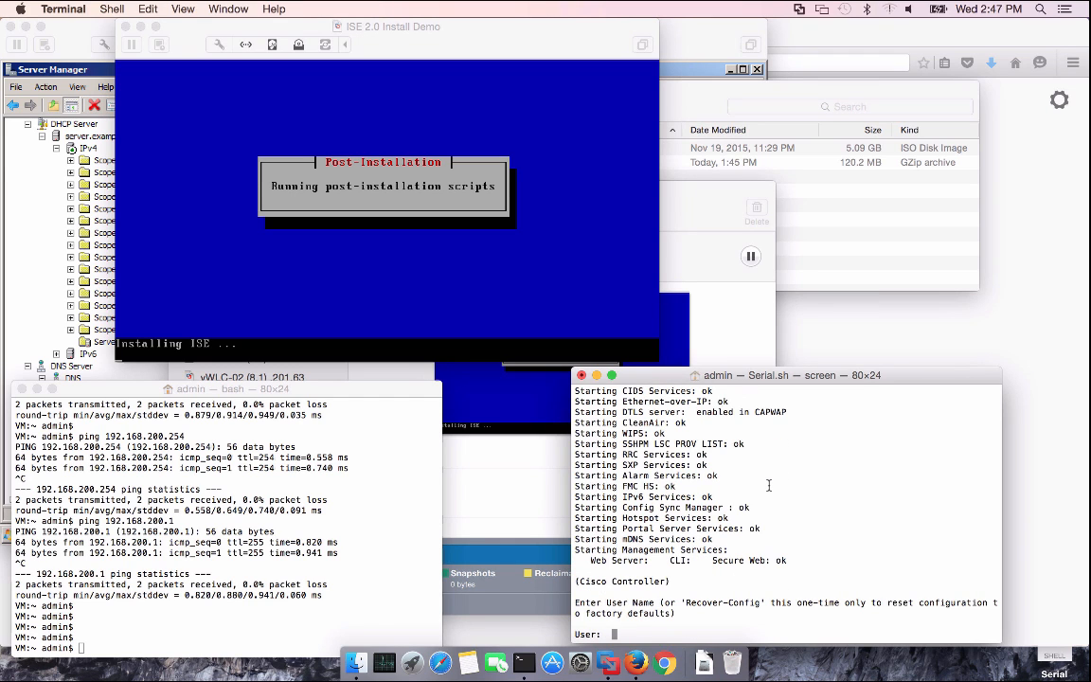
Log in to the controller console with the administrator username and password
text(admin)
key(Return)
text(********)
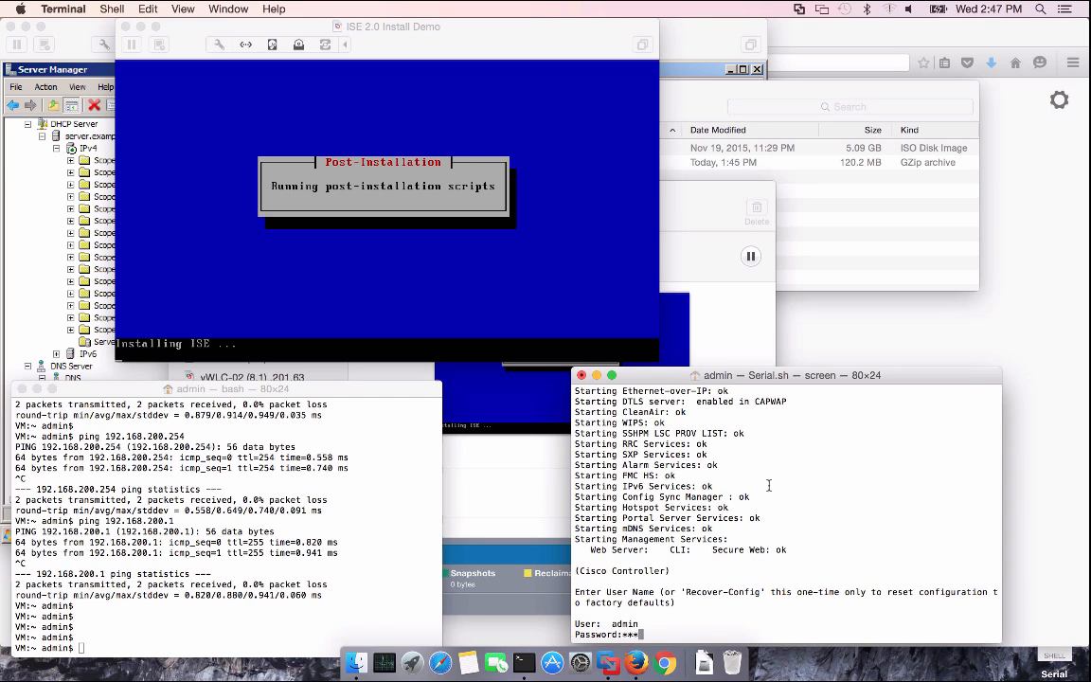
key(Return)
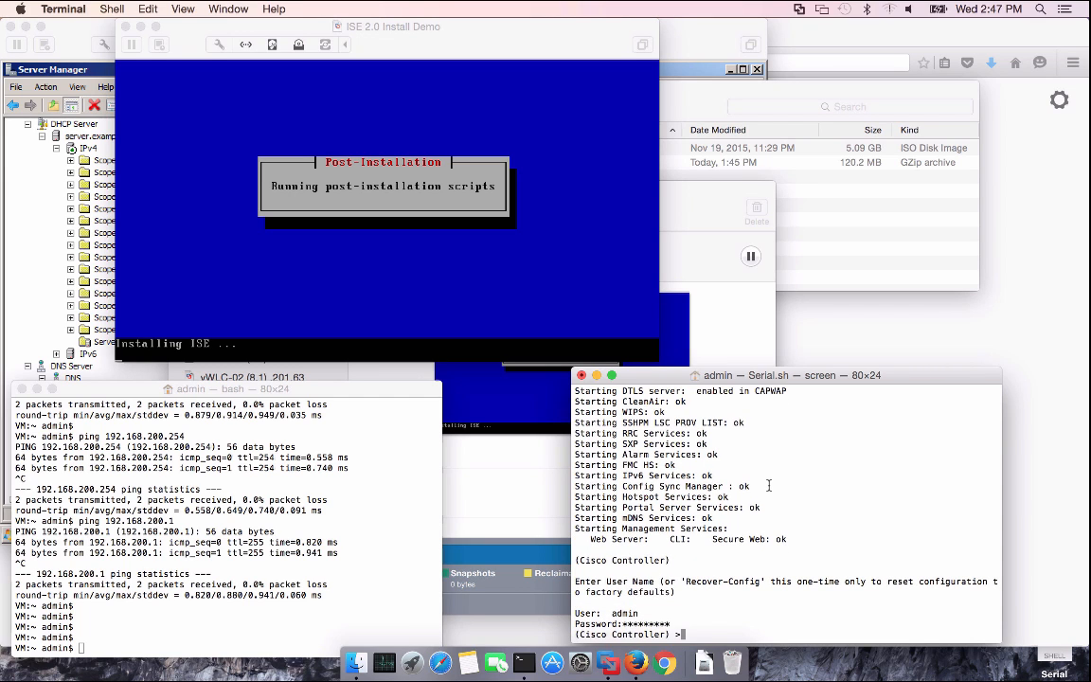
key(Return)
key(Return)
key(Return)
key(Return)
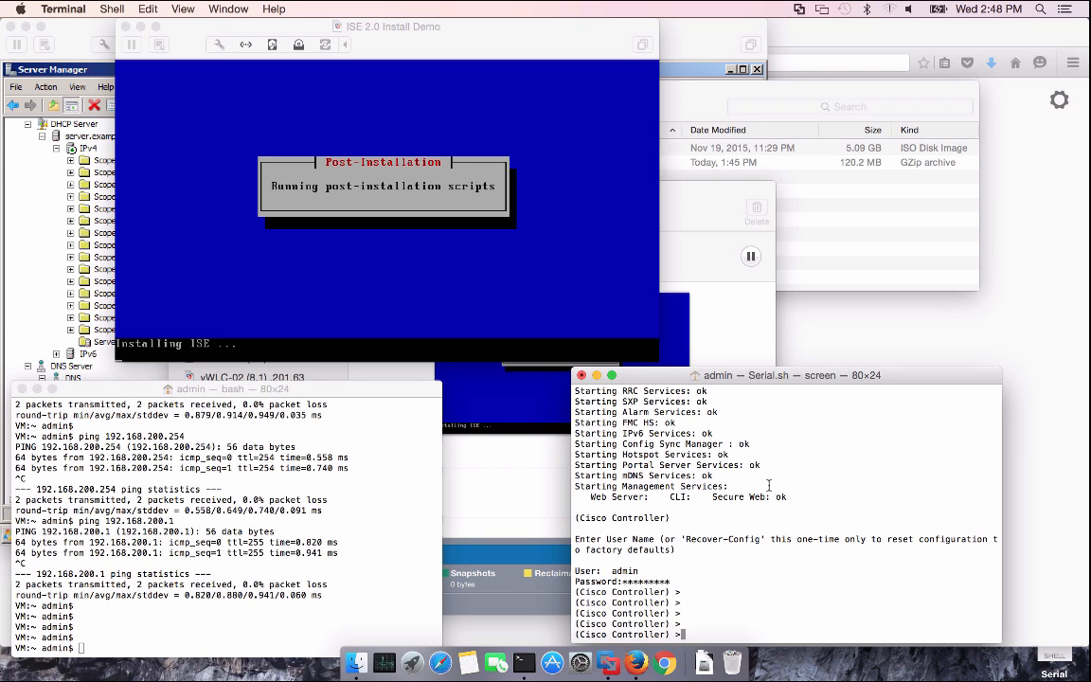
Run 'config network web-auth captive-bypass enable', 'save config', then 'reset system', confirming with y
text(config network web-auth captive-bypass )
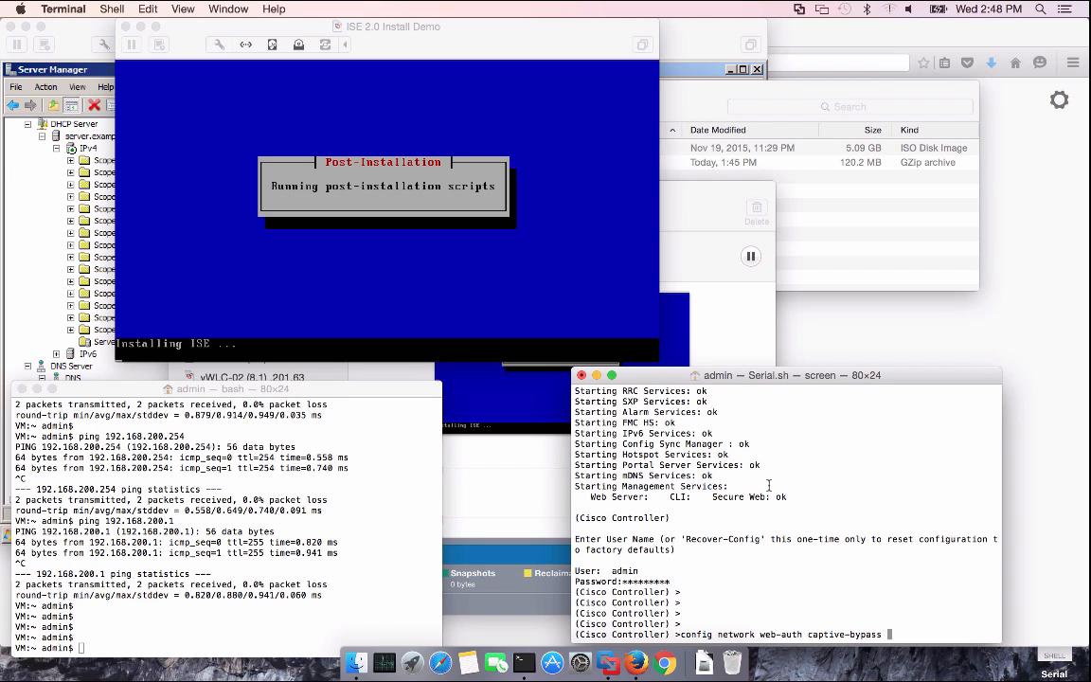
text(enable)
key(Return)
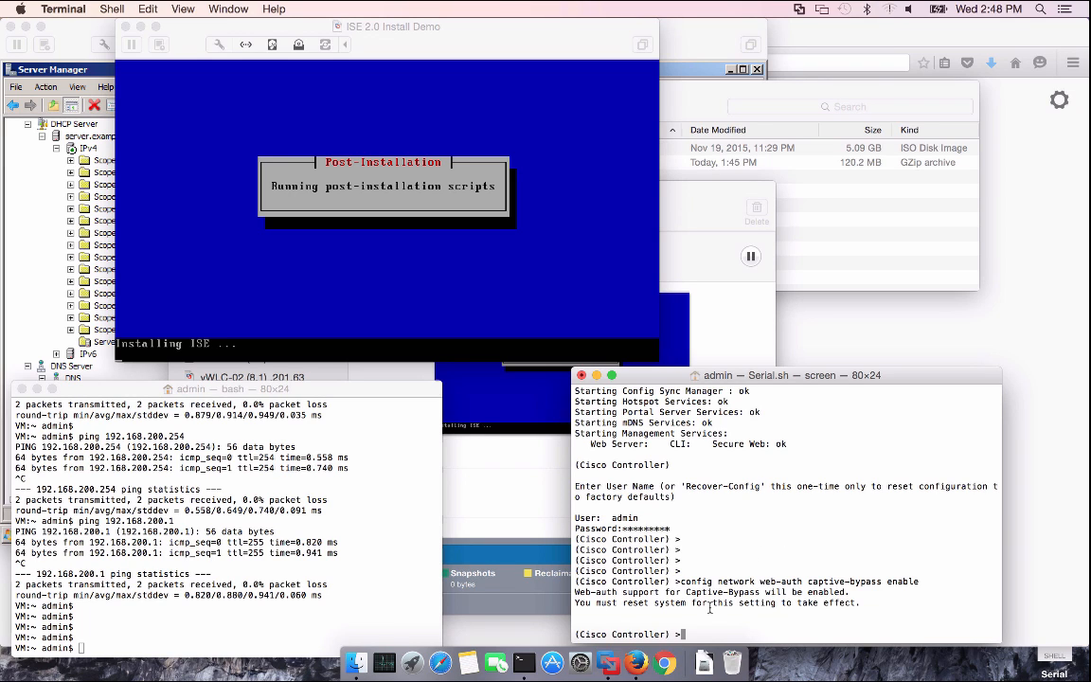
text(save config)
key(Return)
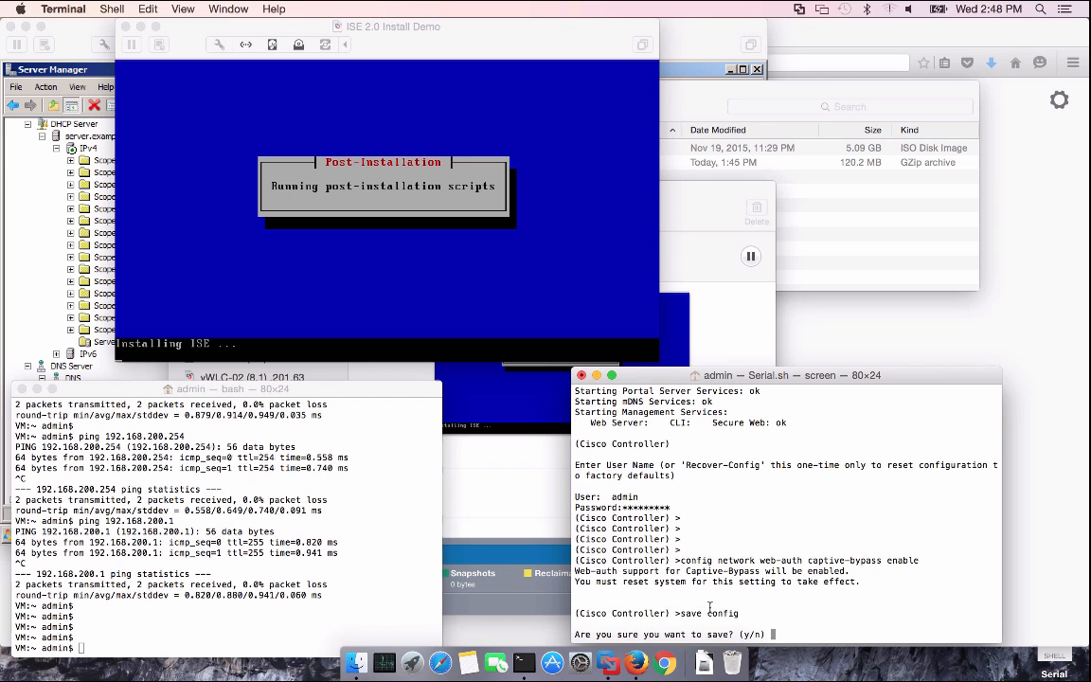
text(yre)
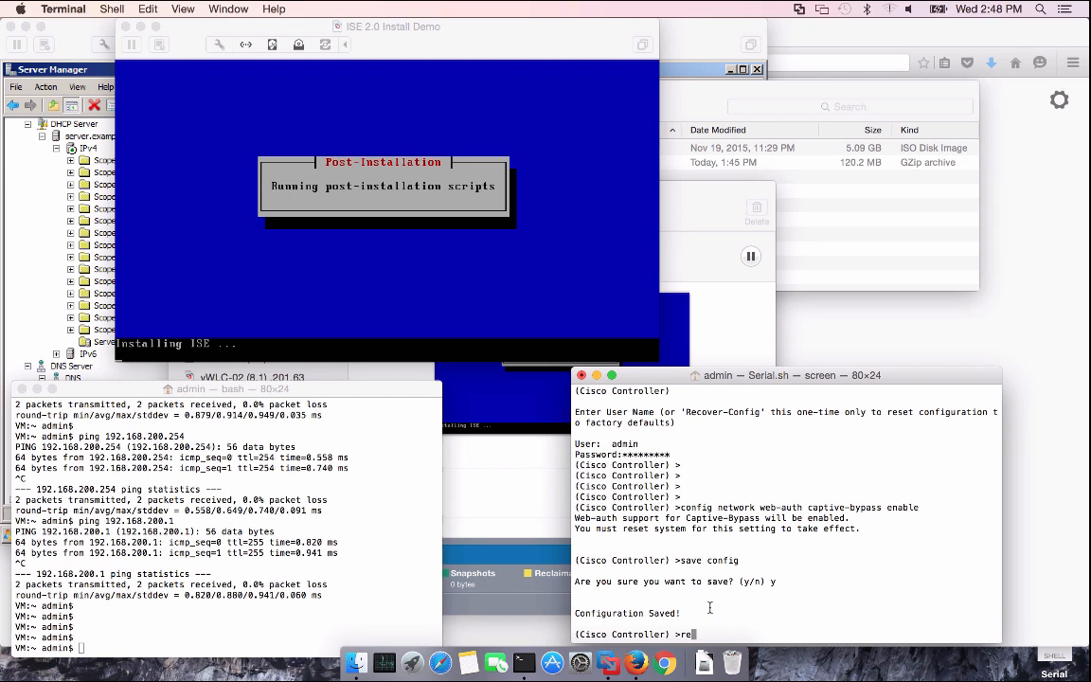
text(set system)
key(Return)
text(y)
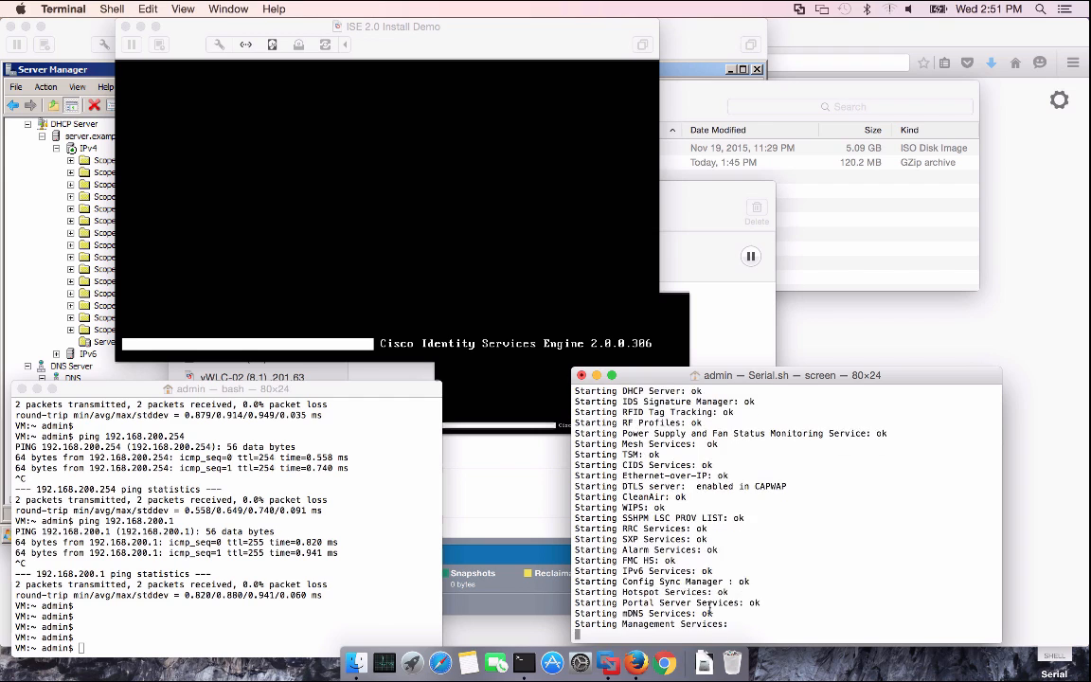
Log back in to the rebooted controller with the administrator username and password
text(admin)
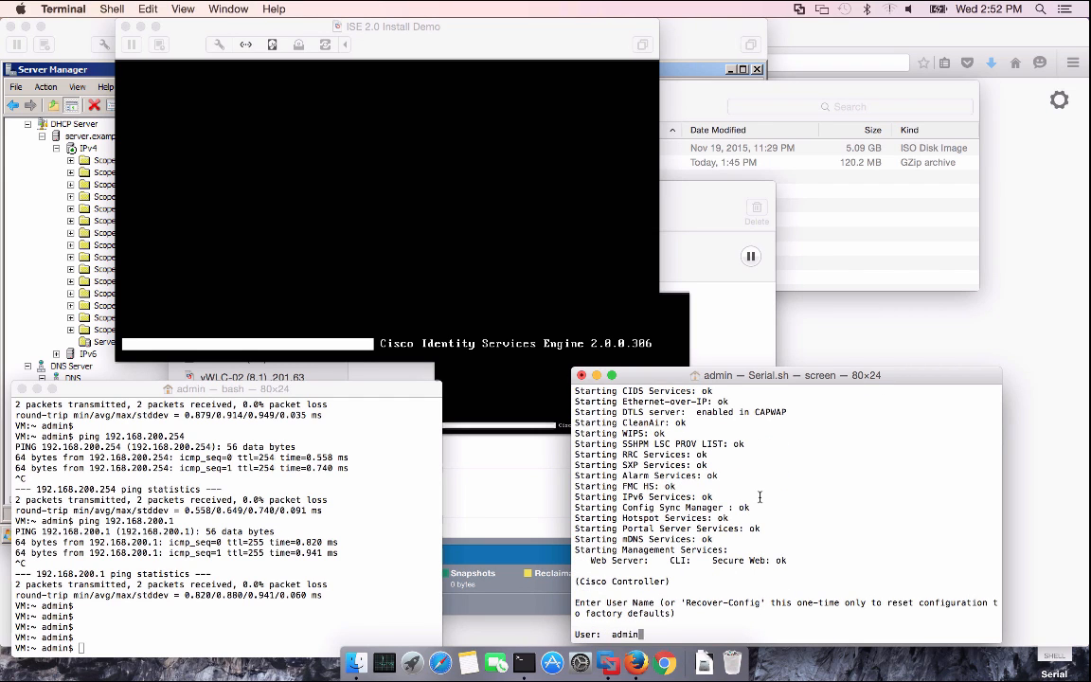
key(Return)
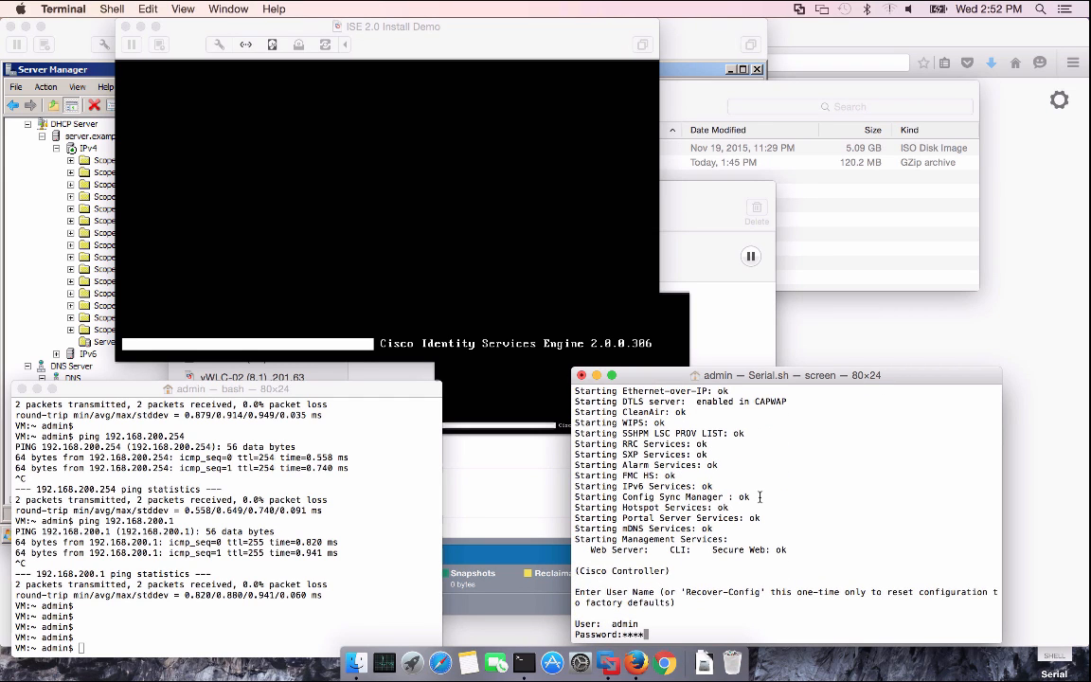
text(*********)
key(Return)
key(Return)
key(Return)
key(Return)
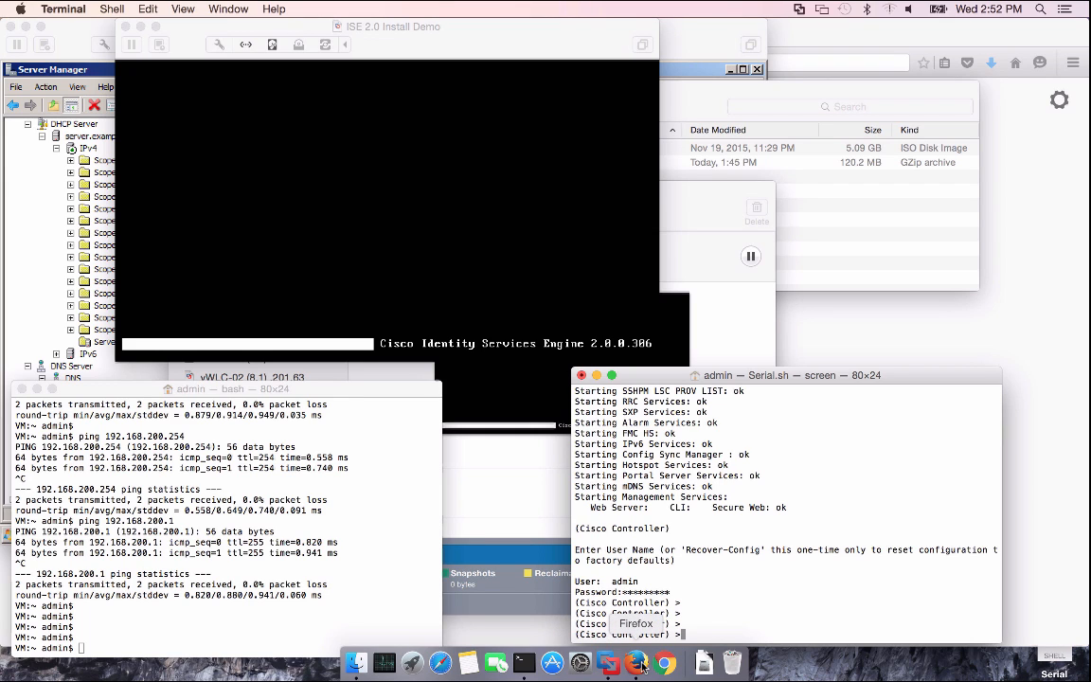
Load the controller's web login page at 192.168.202.61 in Firefox
click(637, 663)
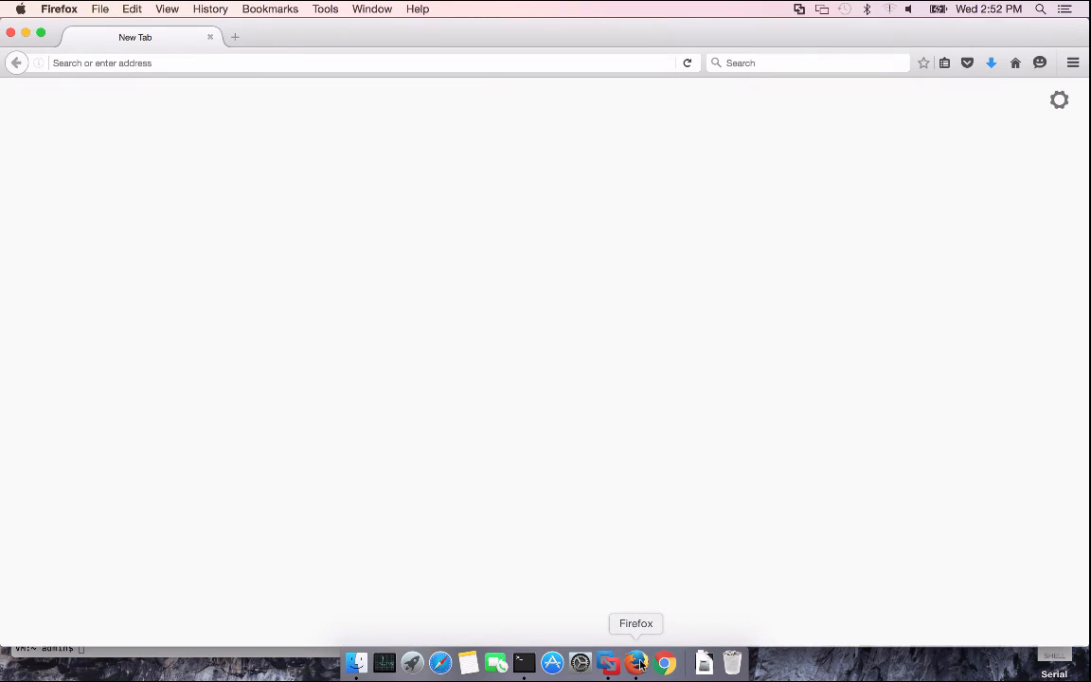
click(415, 63)
text(192.)
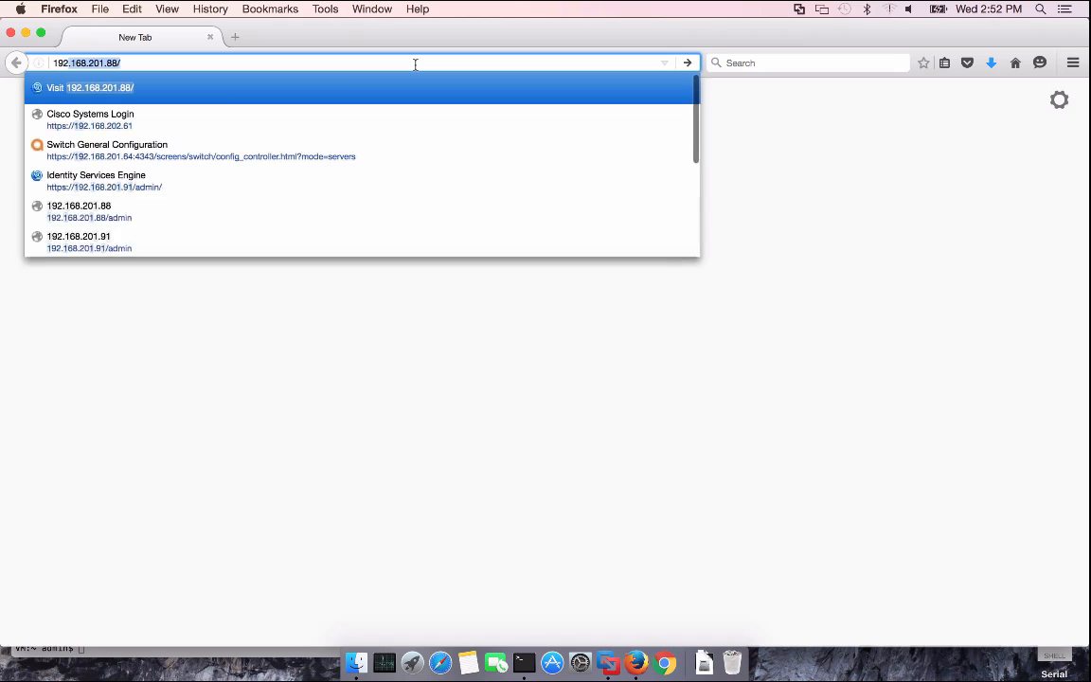
text(168.)
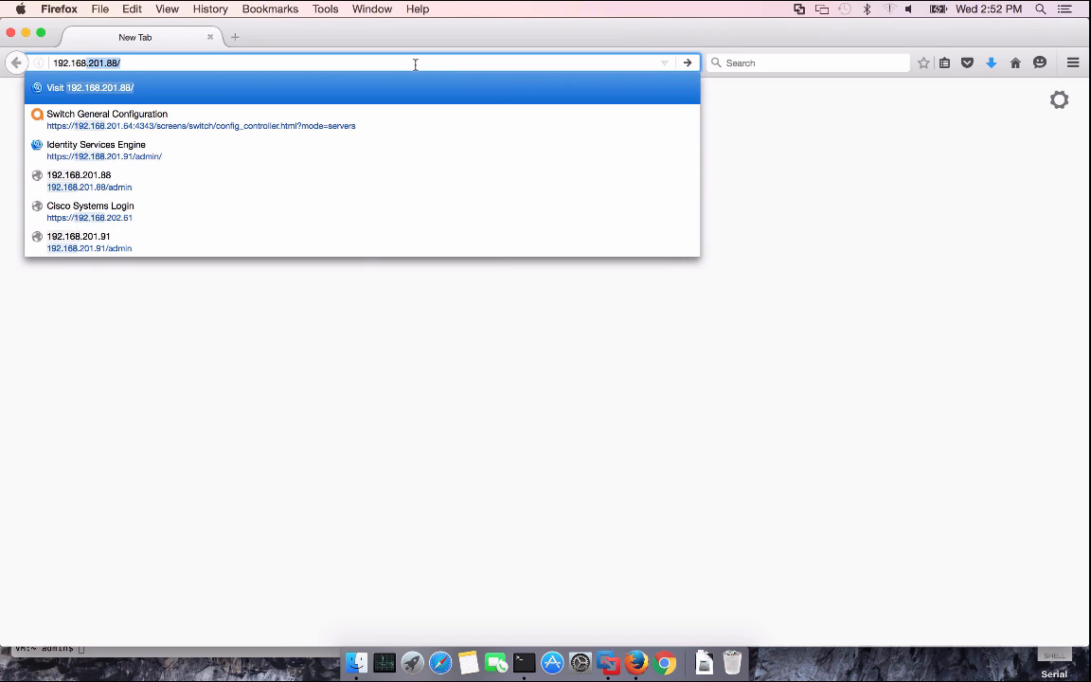
text(,)
key(BackSpace)
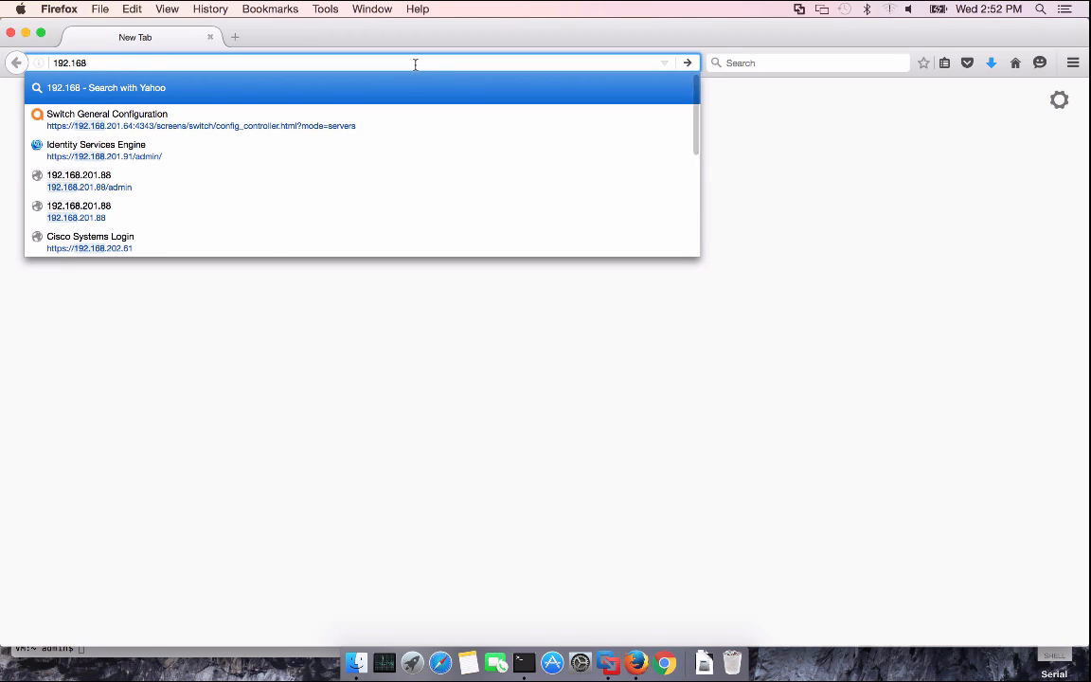
text(.202.61/)
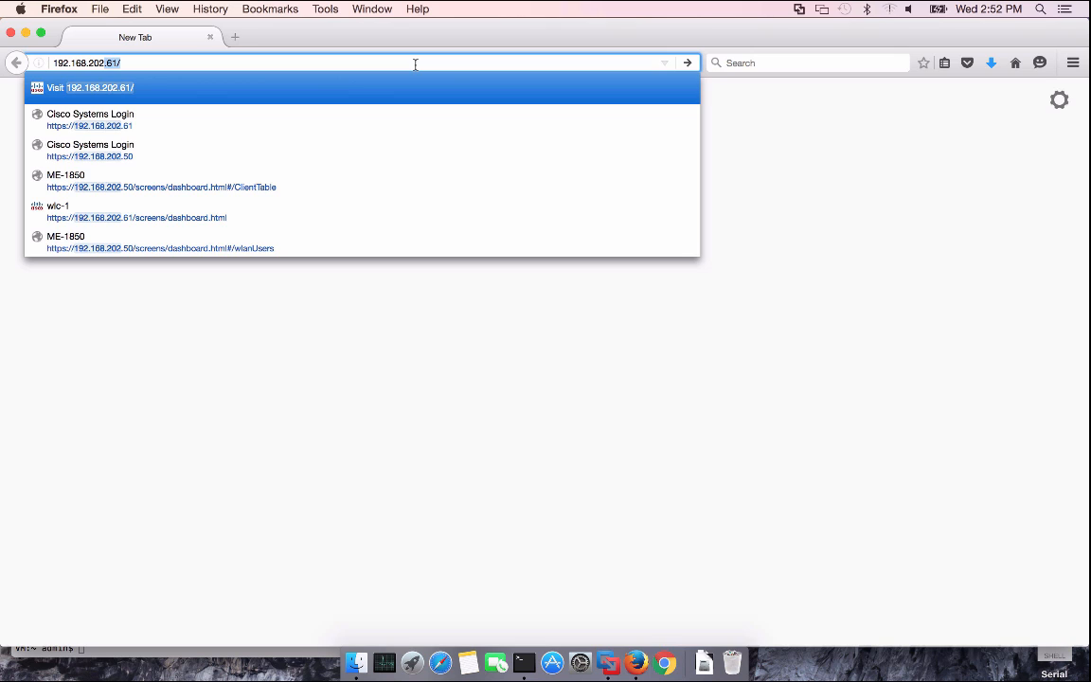
key(Return)
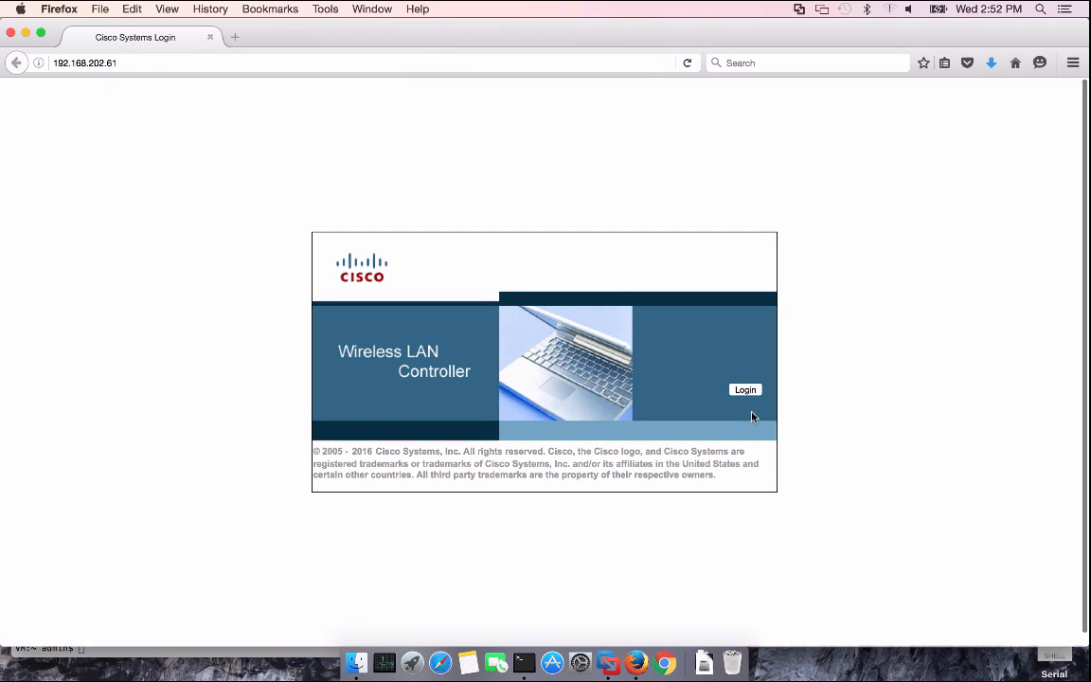
Sign in with the saved administrator credentials and switch to the Advanced interface's Security settings
click(745, 390)
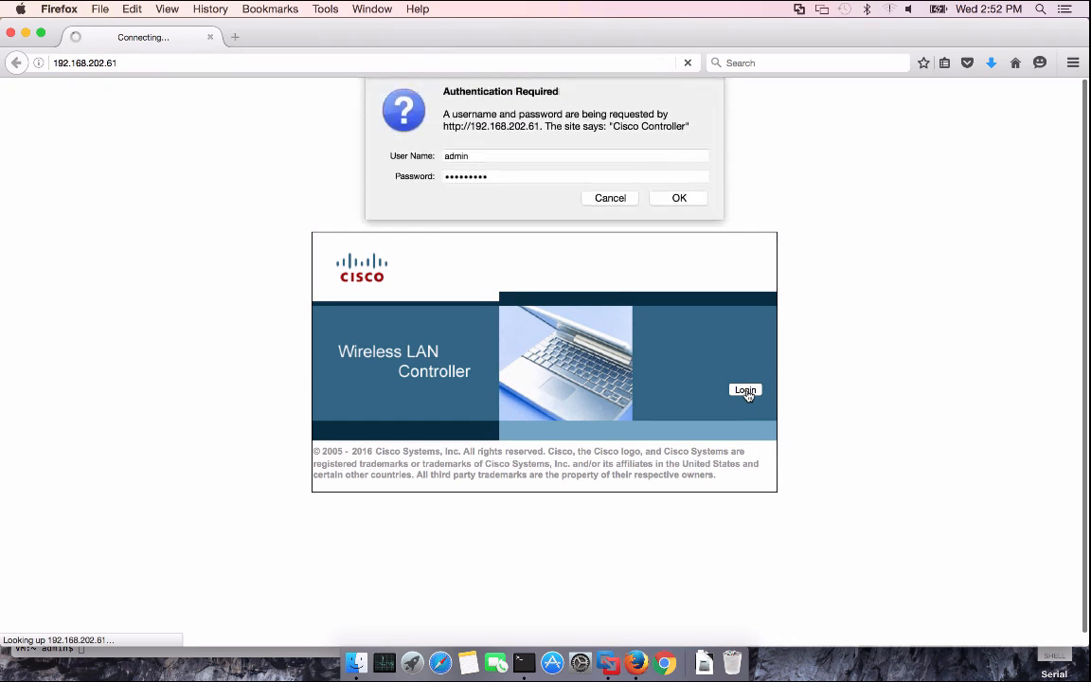
click(680, 201)
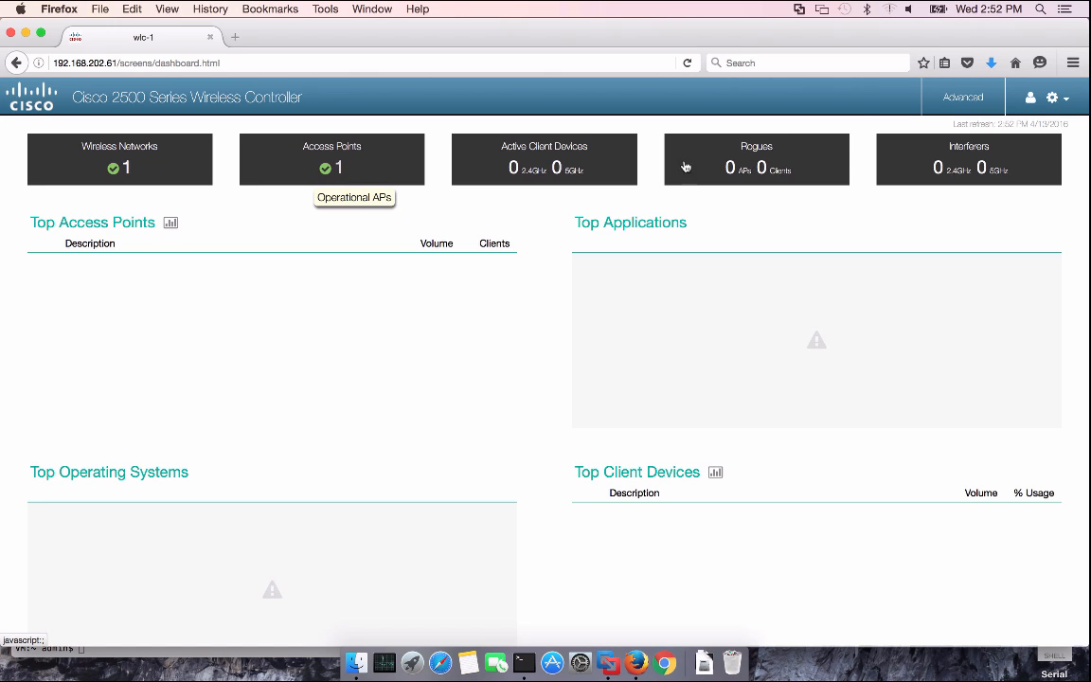
click(965, 98)
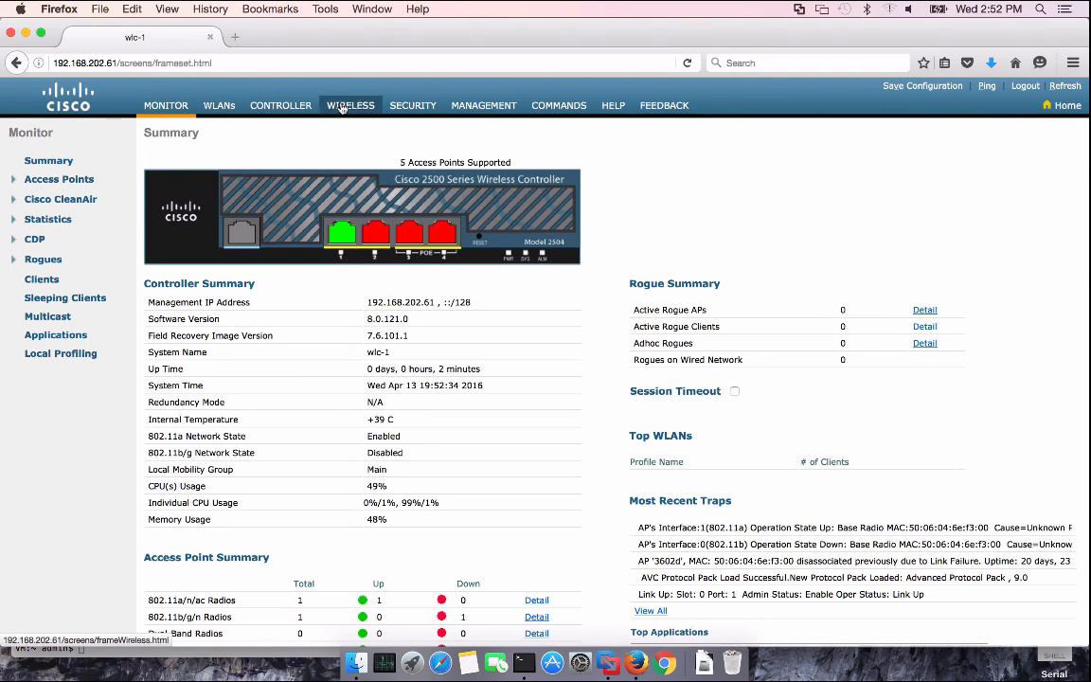
click(393, 108)
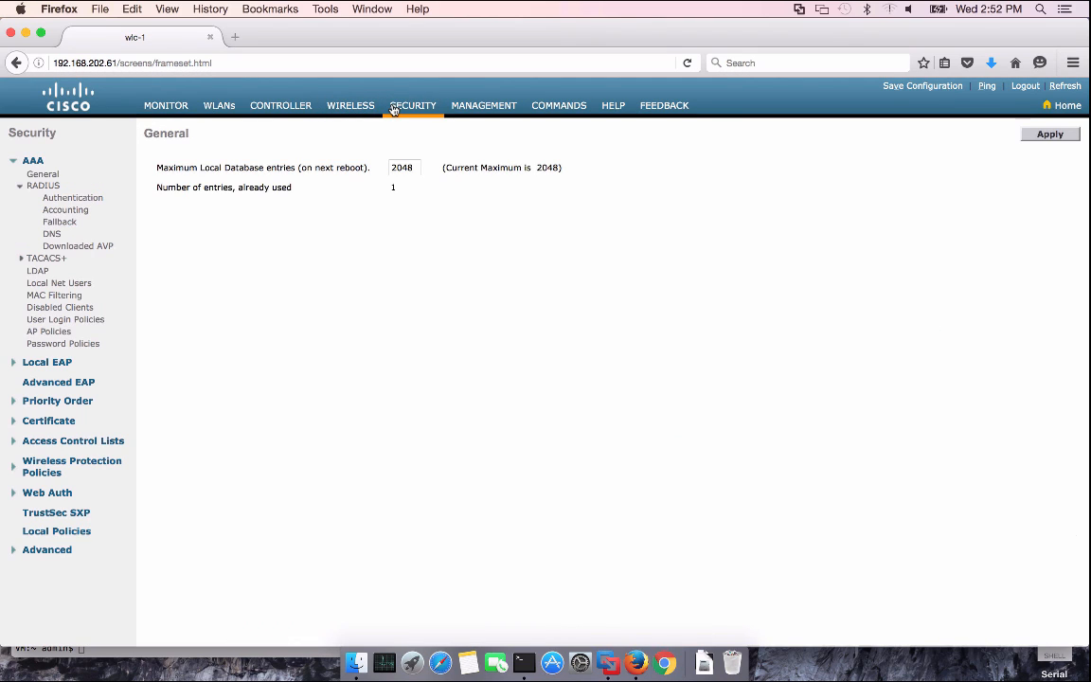
Create a new RADIUS authentication server at 192.168.201.88 with its shared secret
click(82, 202)
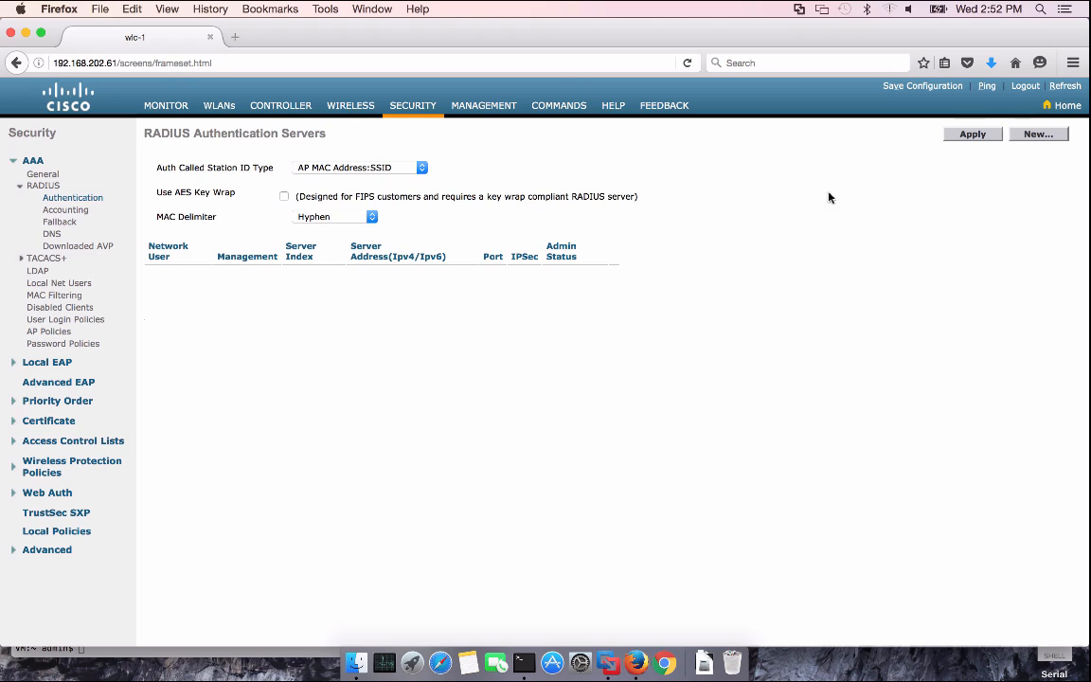
click(1038, 135)
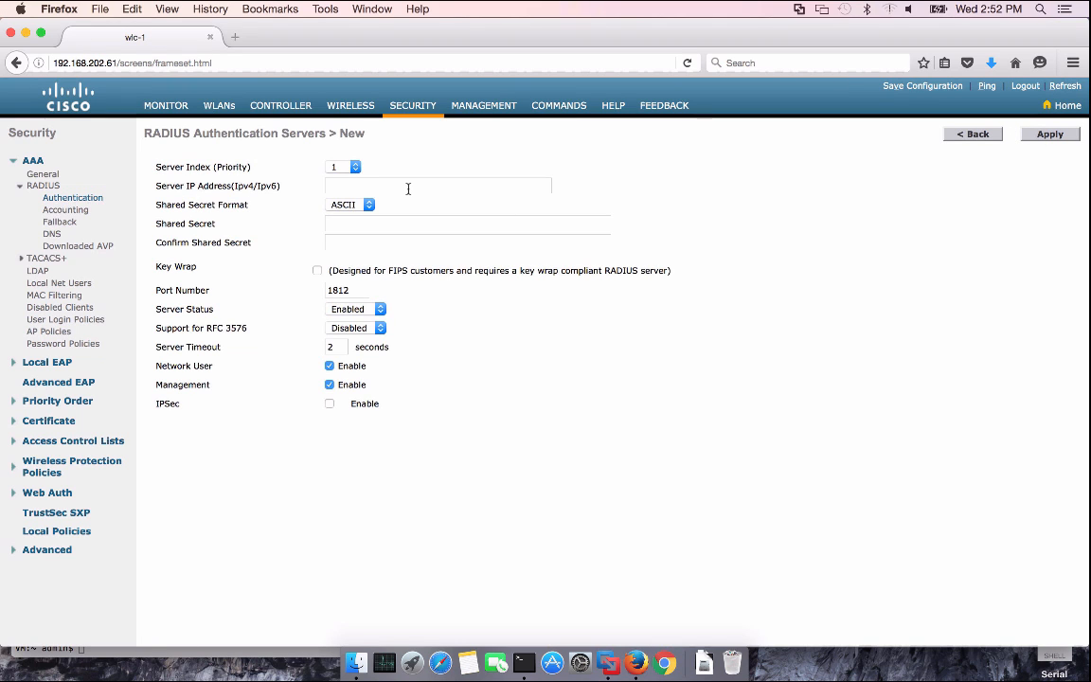
click(408, 187)
text(192)
key(Down)
key(Down)
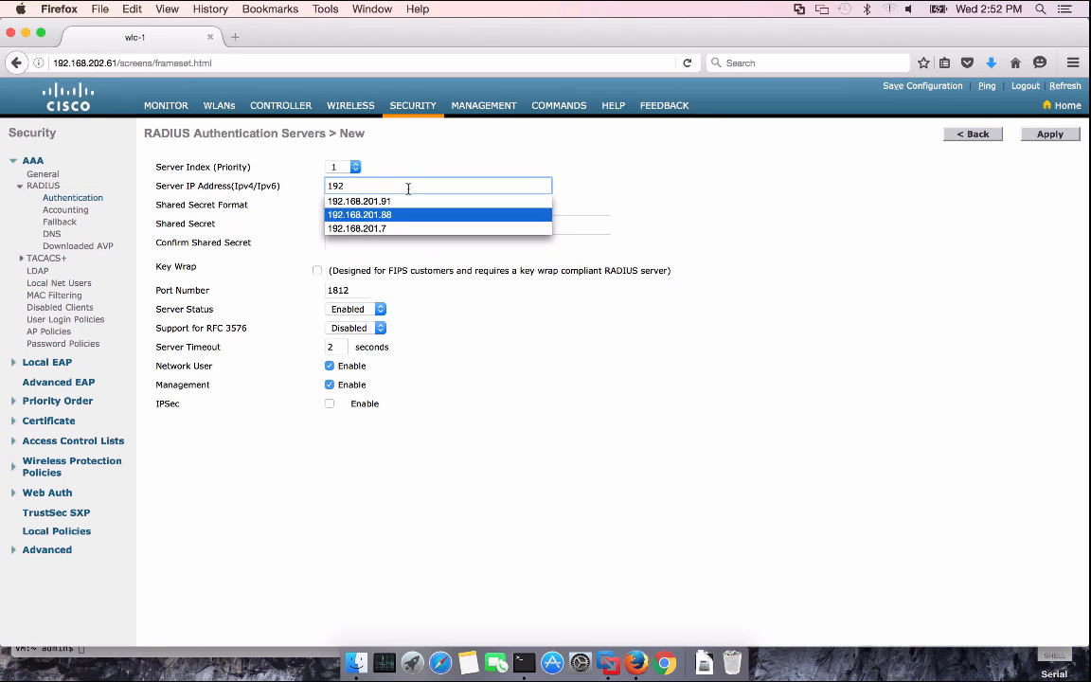
key(Tab)
key(Tab)
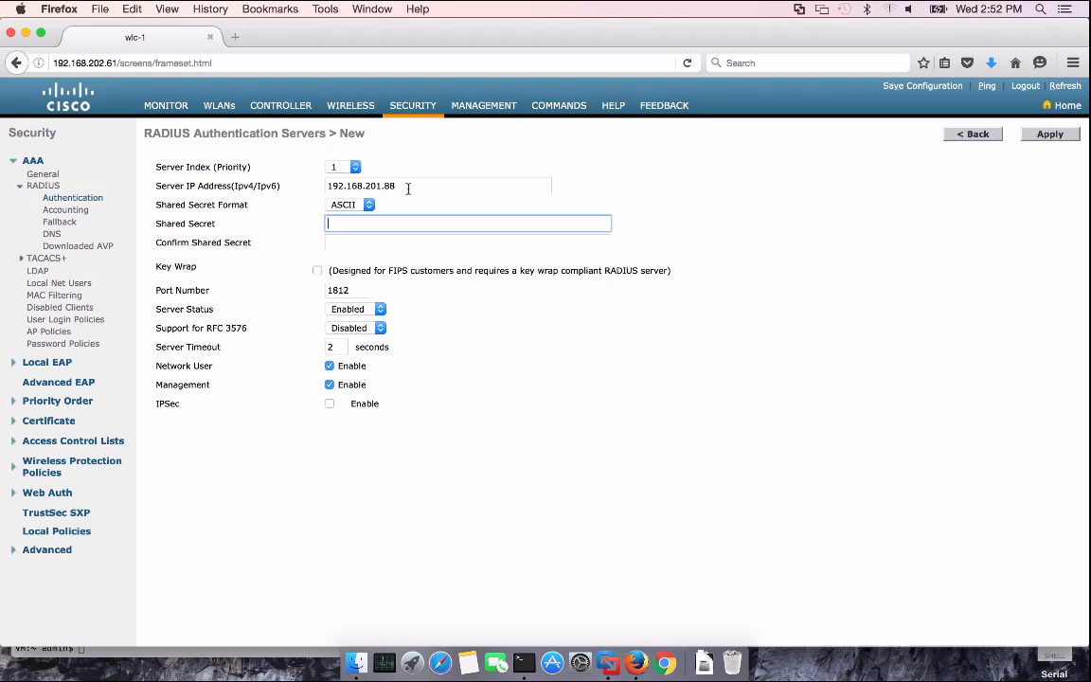
text(cisco123)
key(Tab)
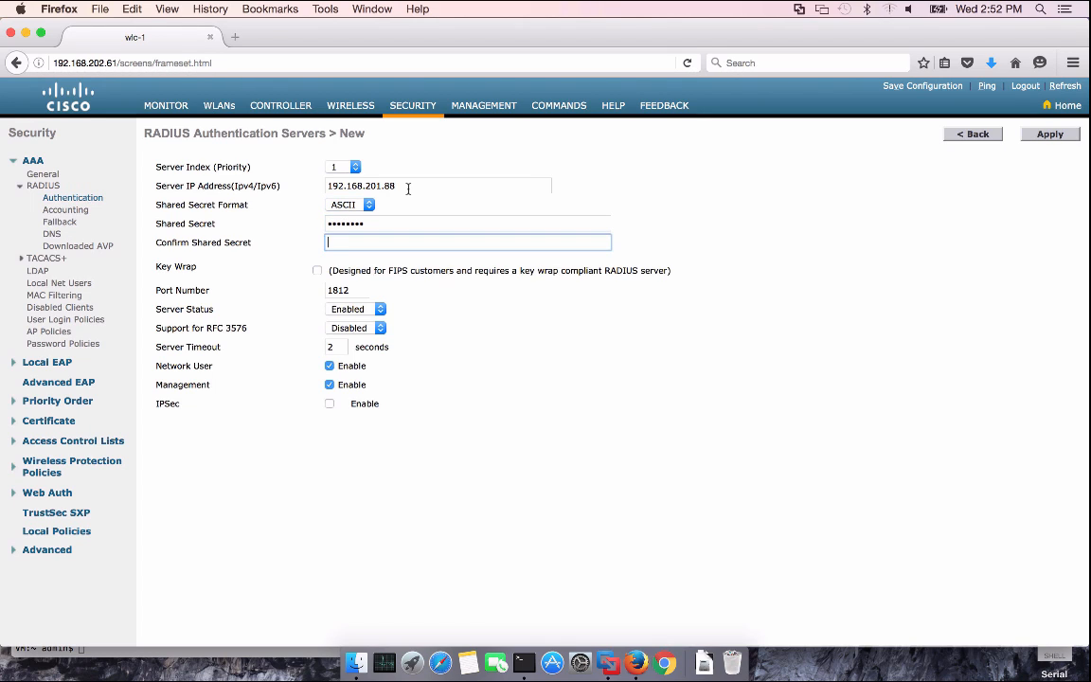
text(cisco123)
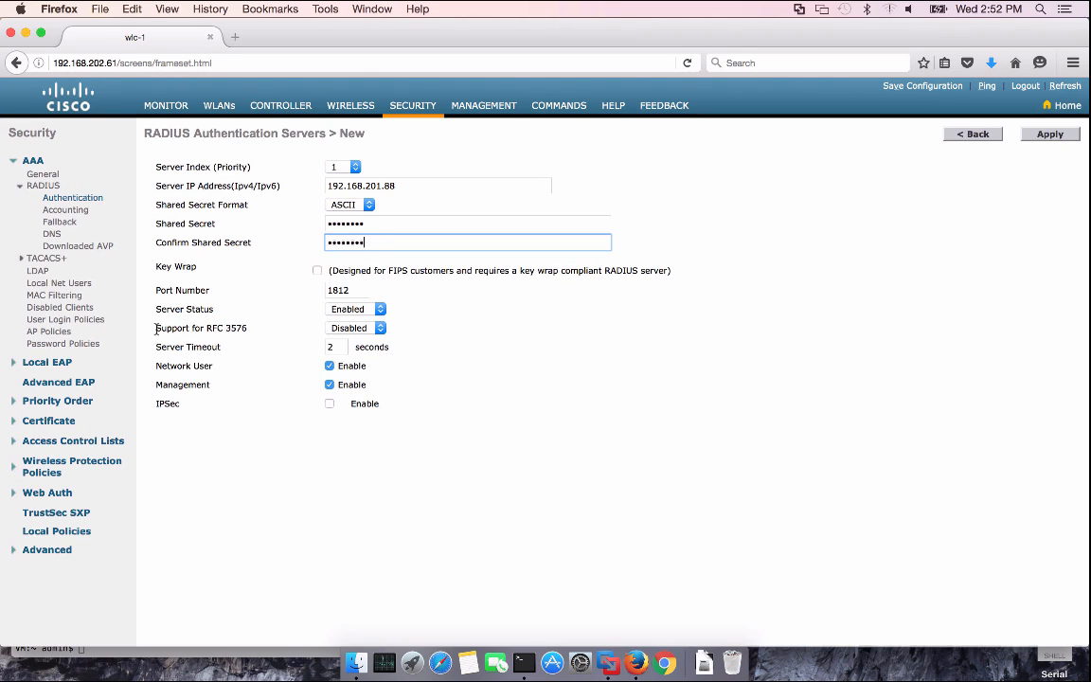
Enable RFC 3576, set timeout to 5 seconds, turn off Management, and apply the server
click(372, 329)
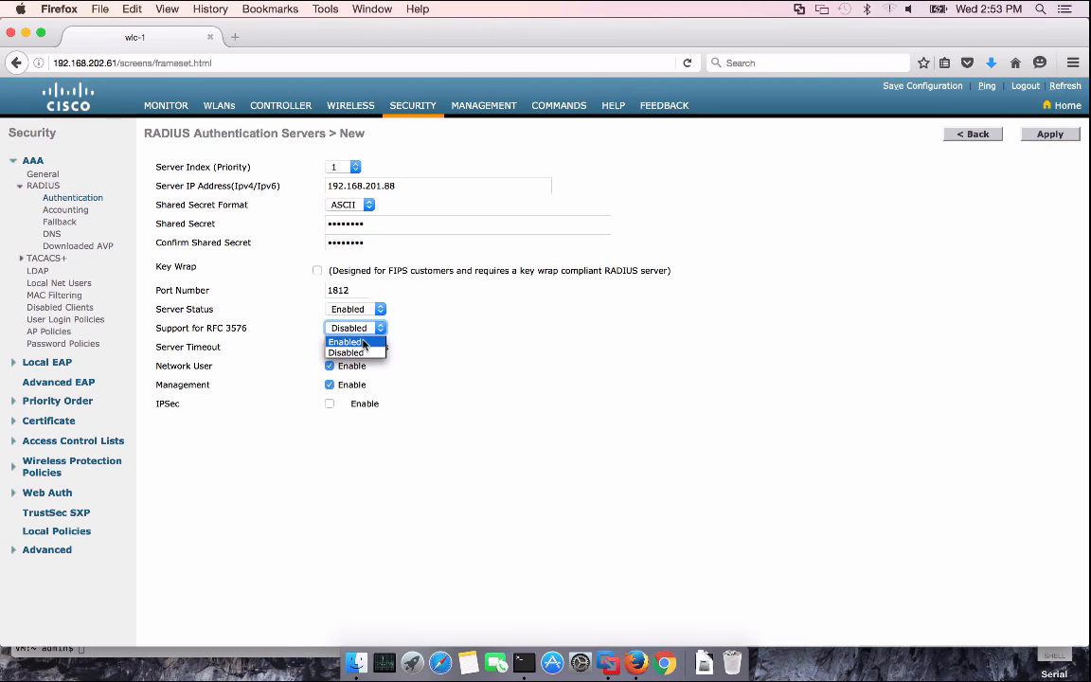
click(365, 343)
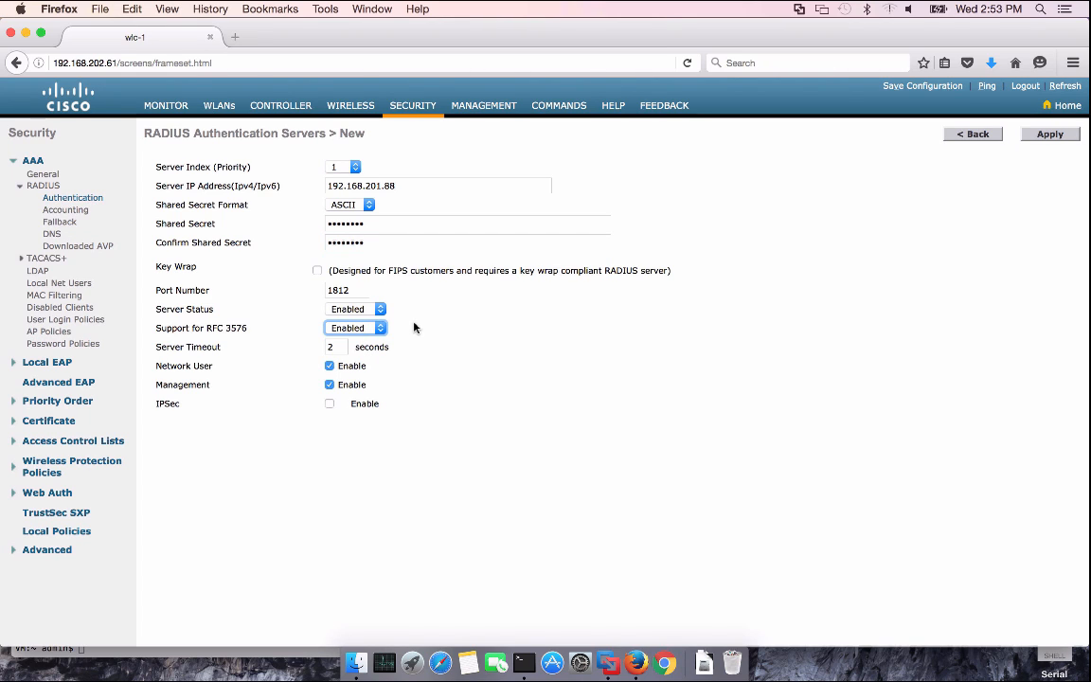
click(341, 346)
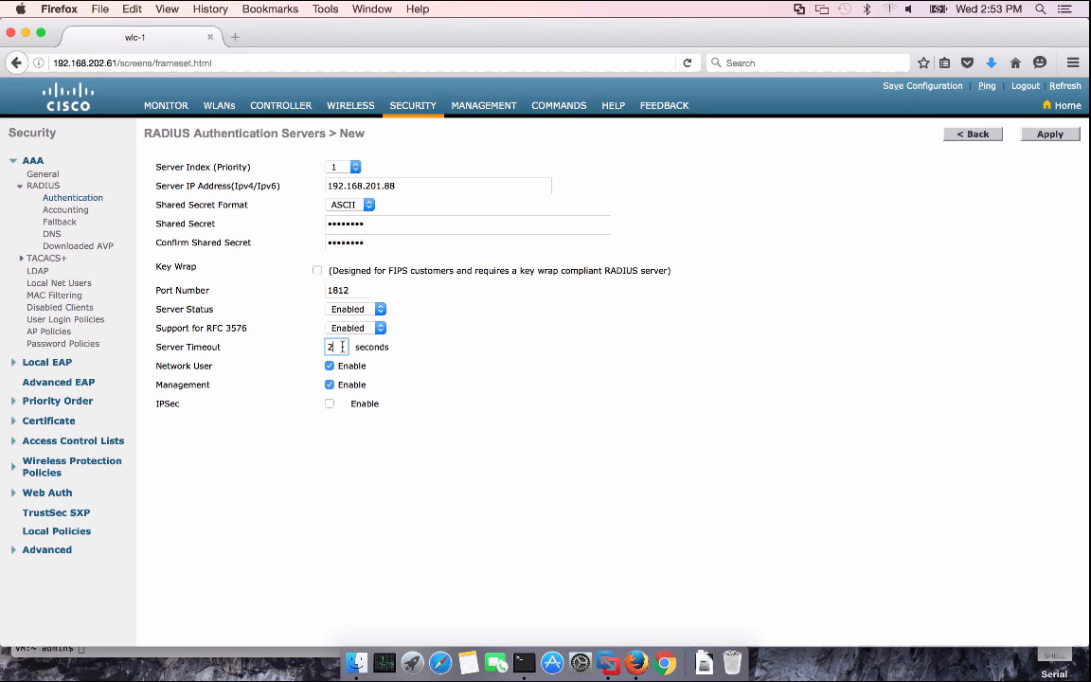
key(BackSpace)
text(5)
click(438, 351)
click(329, 386)
click(1045, 136)
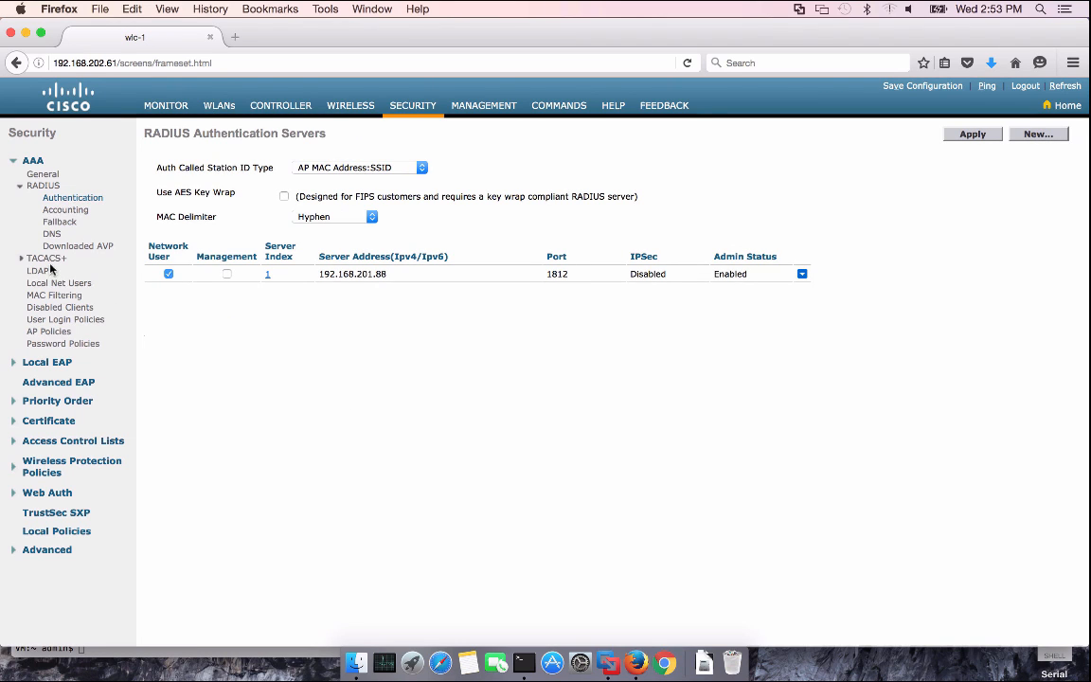
Create a new RADIUS accounting server at 192.168.201.88 with its shared secret entered twice
click(66, 210)
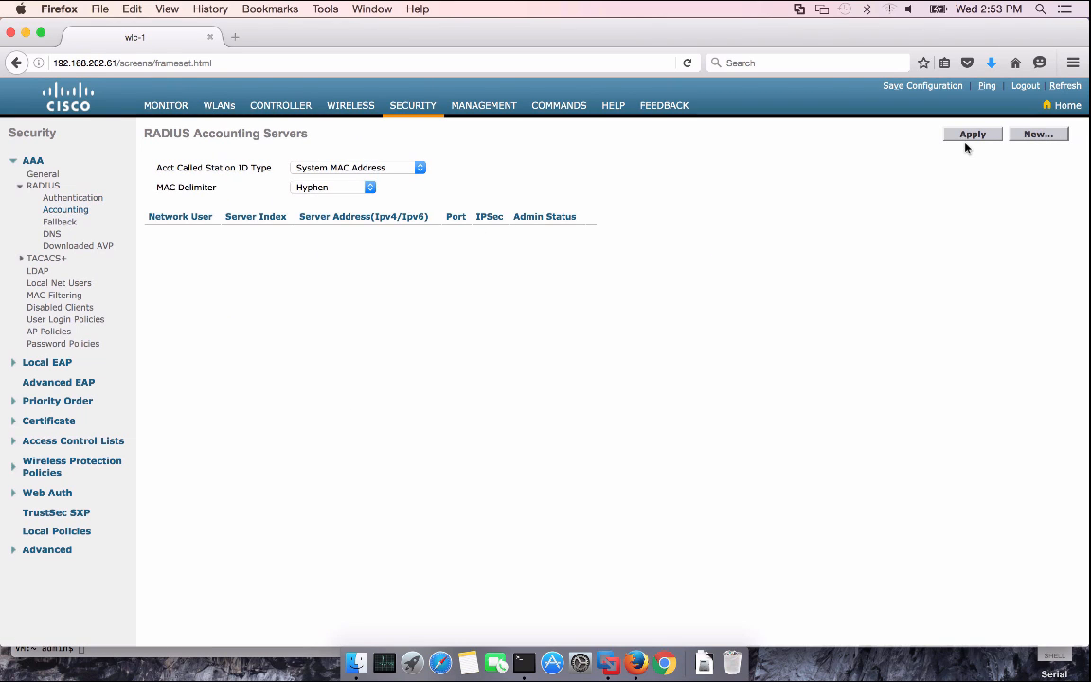
click(1036, 135)
click(381, 184)
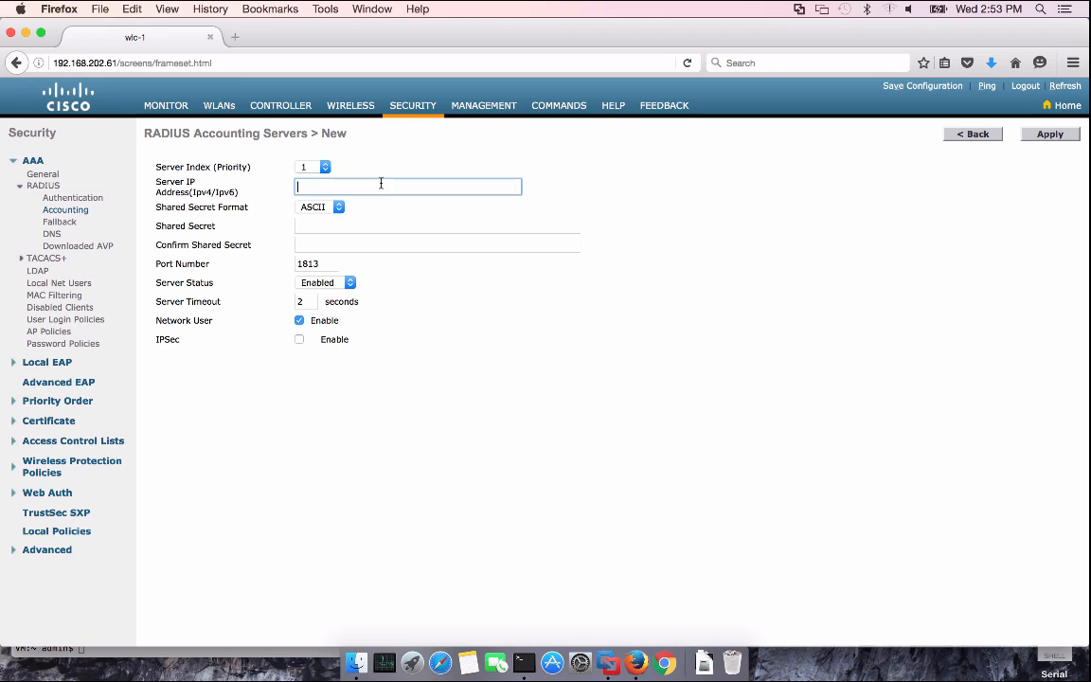
text(192)
key(Down)
key(Down)
key(Tab)
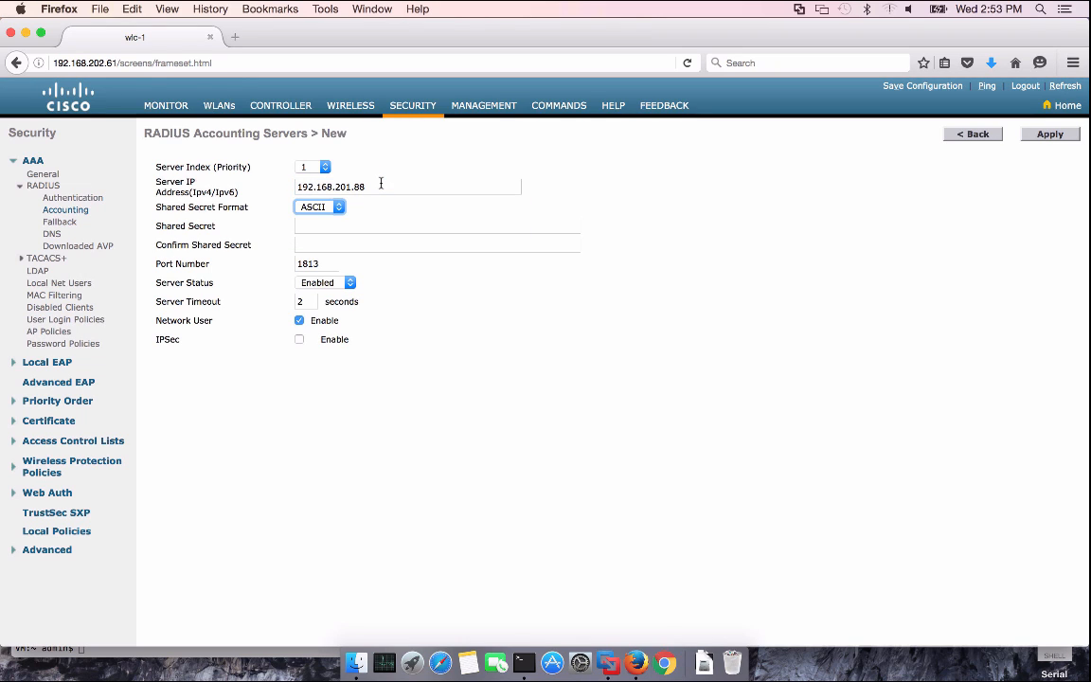
key(Tab)
text(••••••••)
key(Tab)
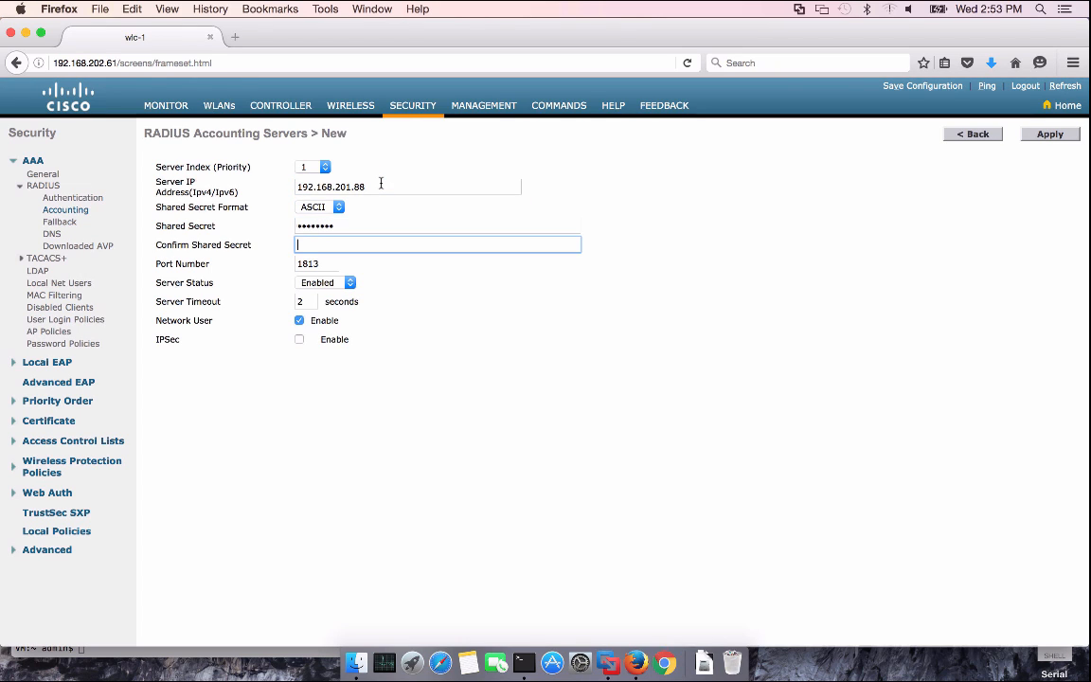
text(••••••••)
Set the accounting server timeout to 5 seconds and apply it
double_click(311, 301)
text(5)
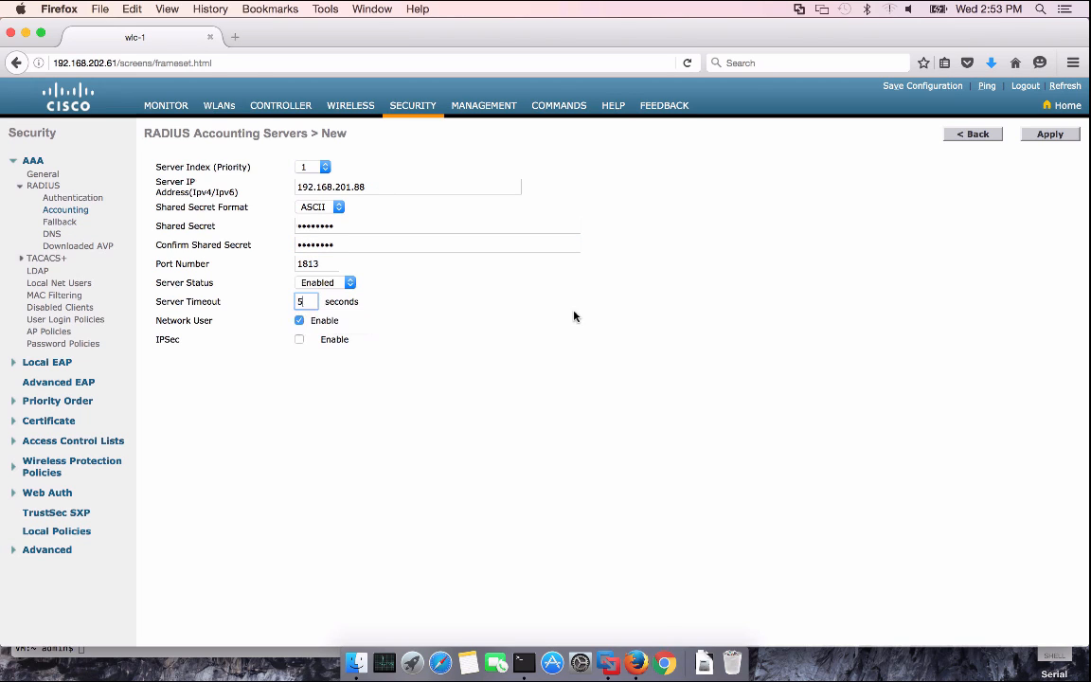
click(1050, 135)
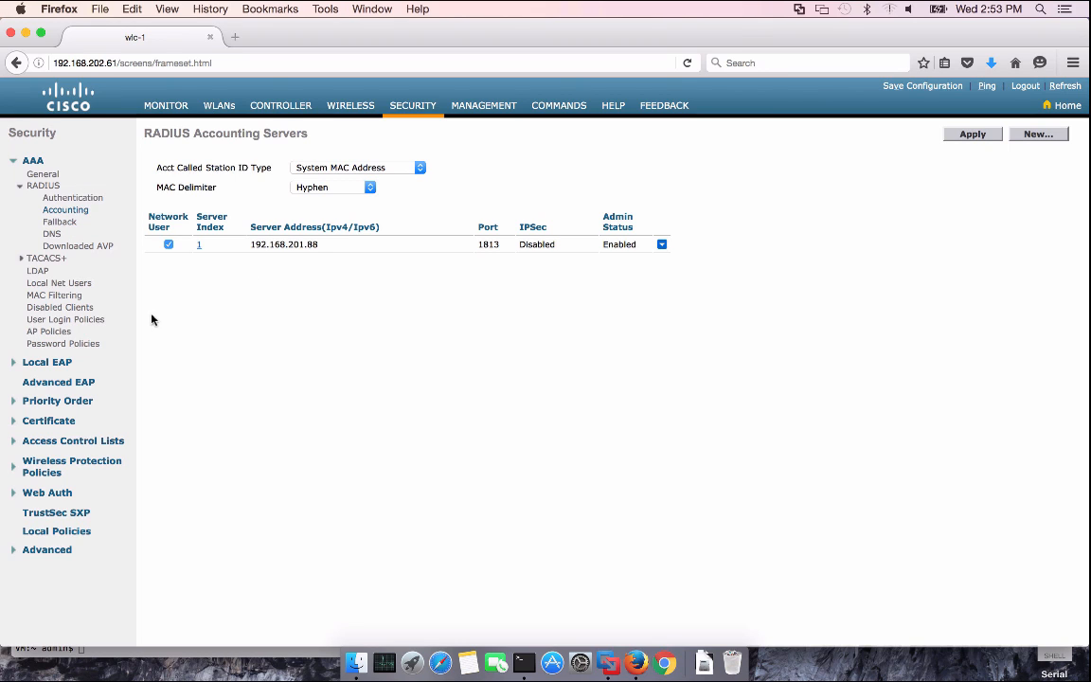
click(67, 441)
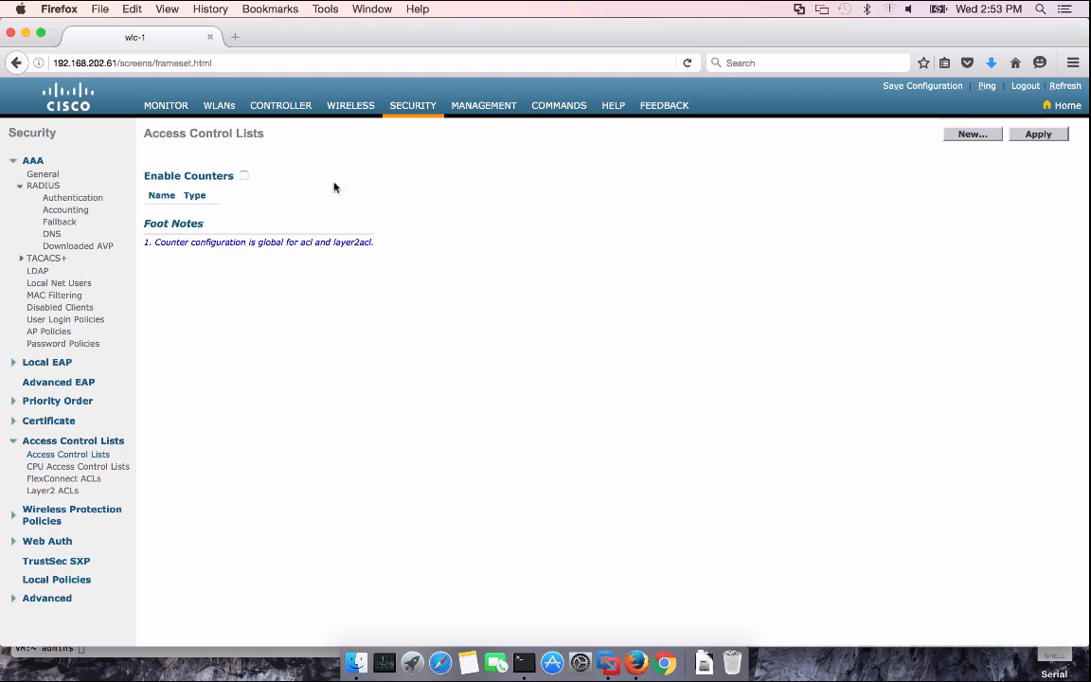
Create a new access control list named ACL_WEBAUTH_REDIRECT
click(975, 136)
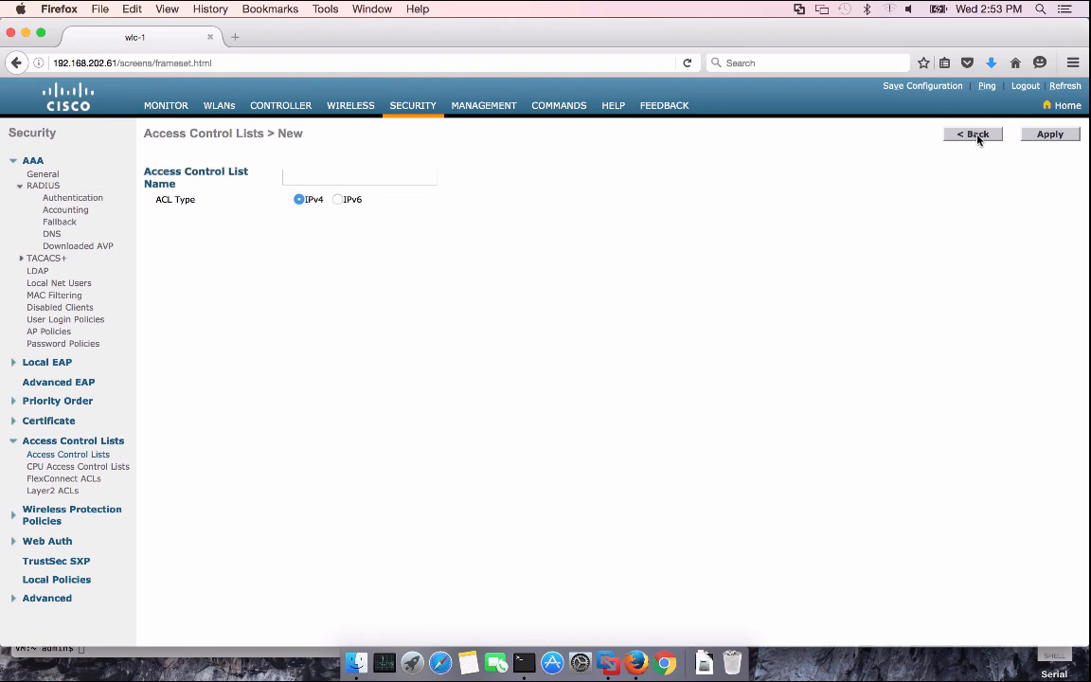
click(412, 180)
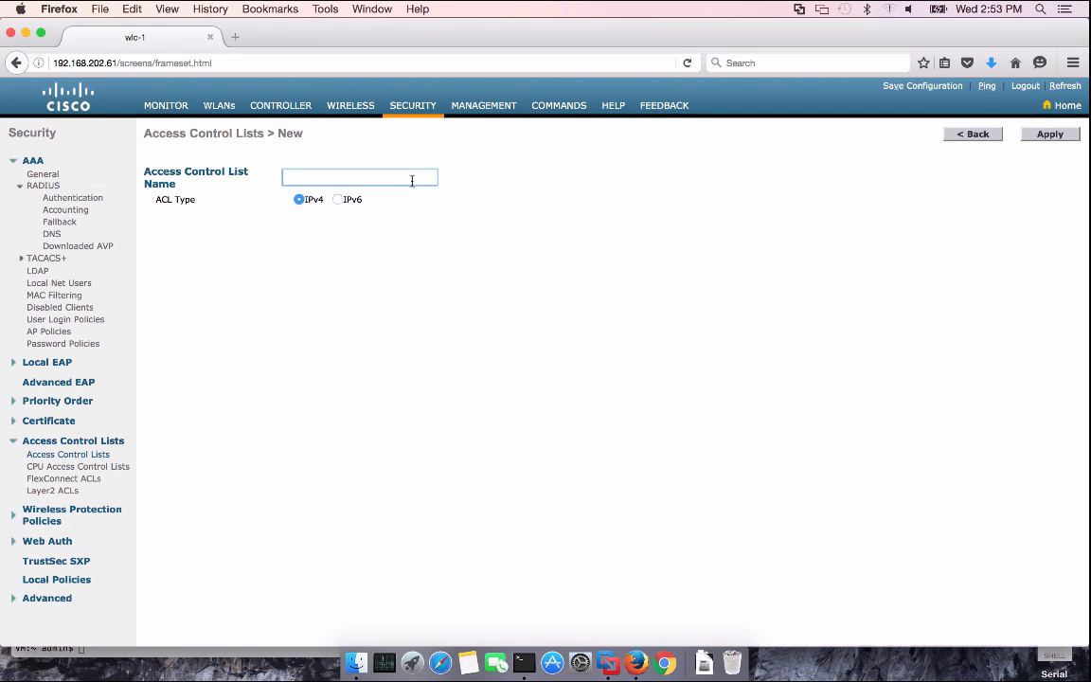
text(A)
click(396, 193)
click(1050, 134)
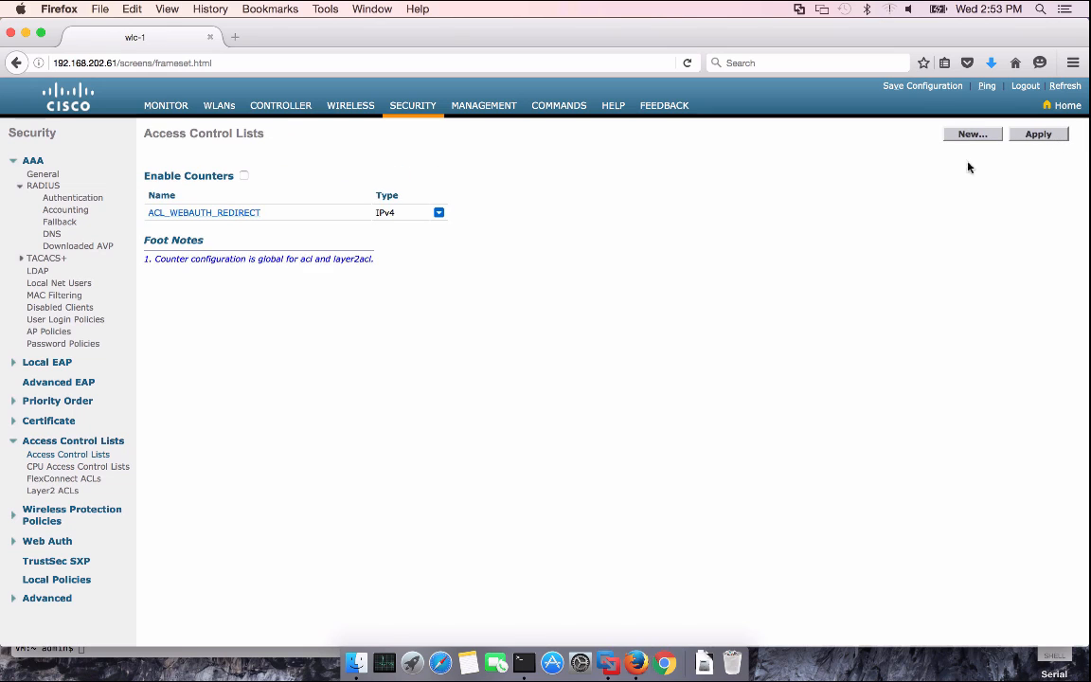
In ACL_WEBAUTH_REDIRECT, add sequence-1 Permit rule for source 192.168.201.88/255.255.255.255
click(225, 209)
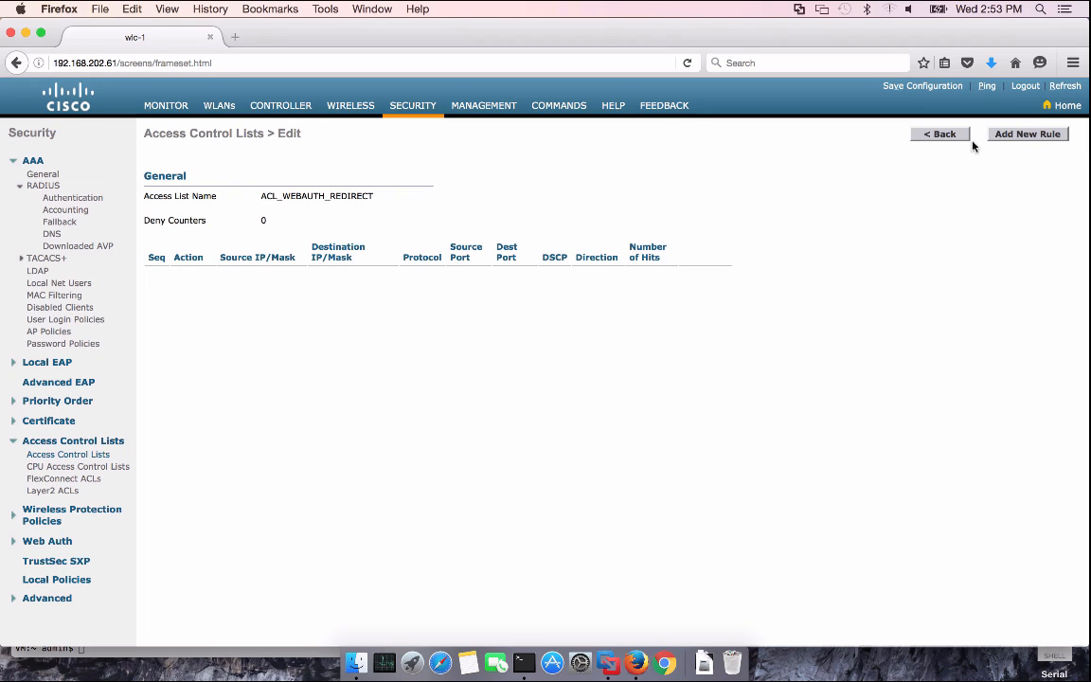
click(1023, 135)
click(295, 169)
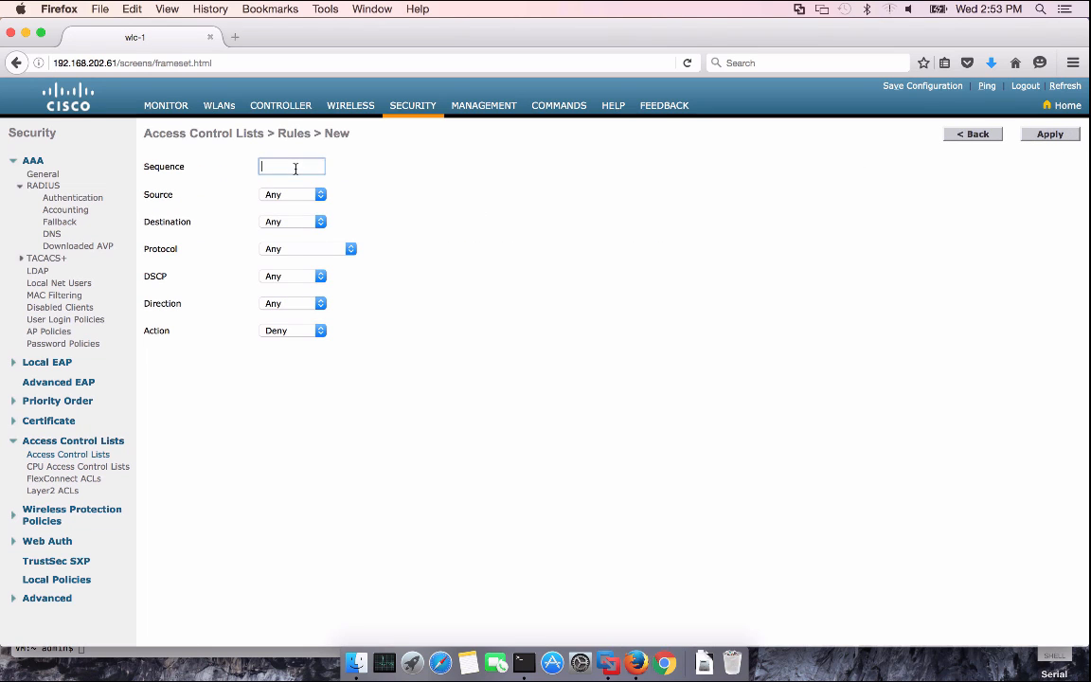
text(1)
click(316, 195)
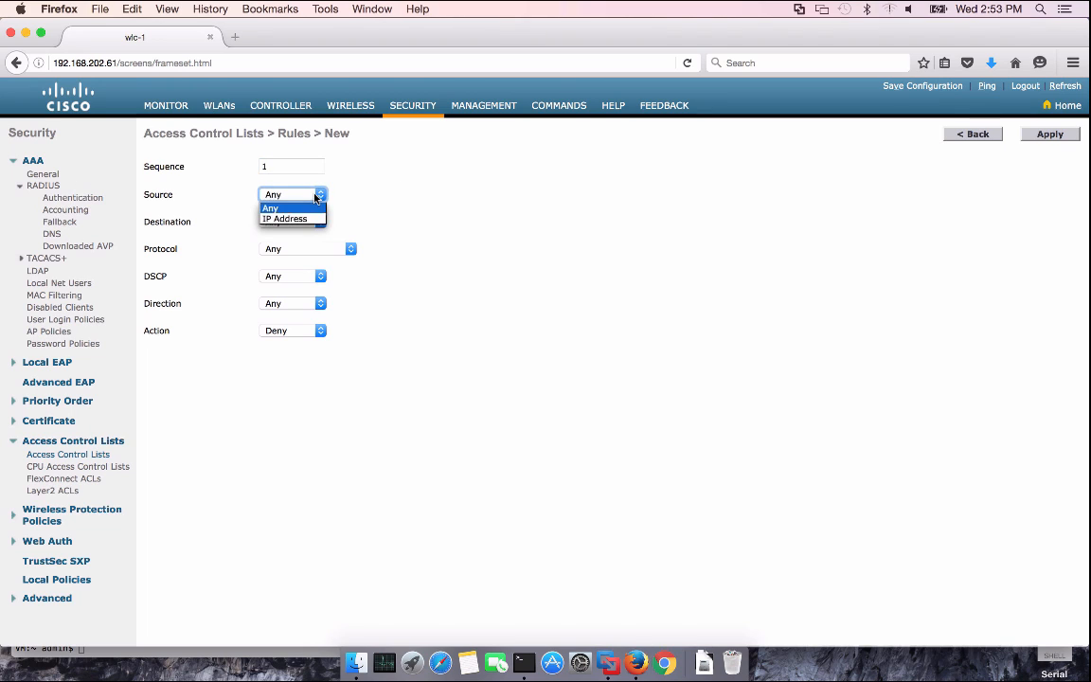
click(286, 217)
drag(455, 196, 372, 195)
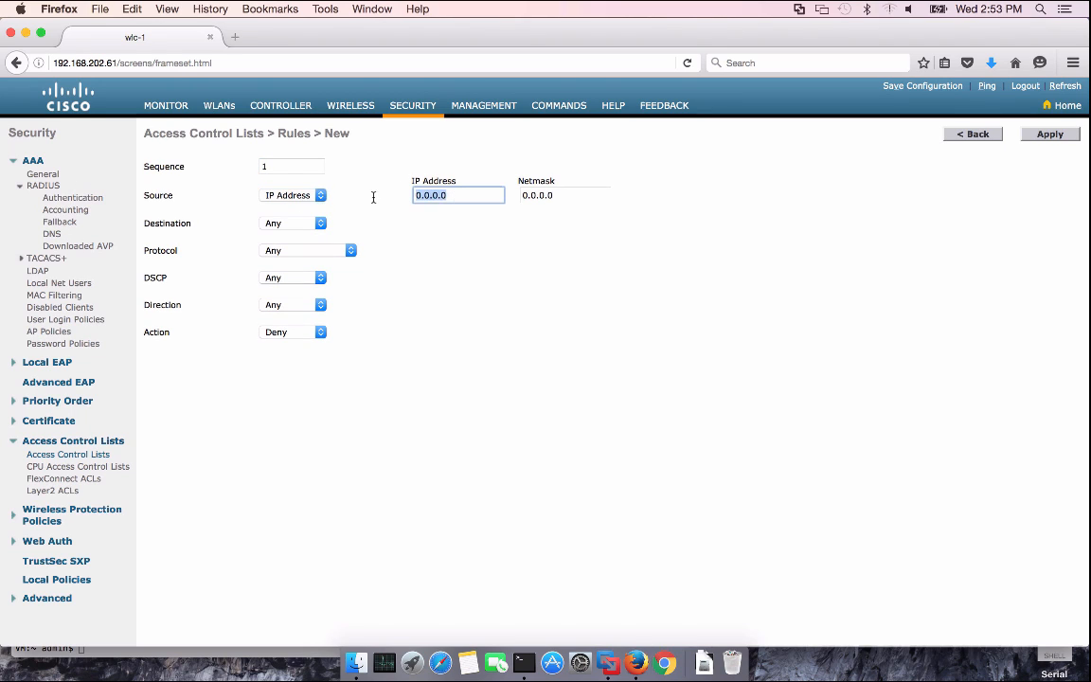
text(192)
click(466, 224)
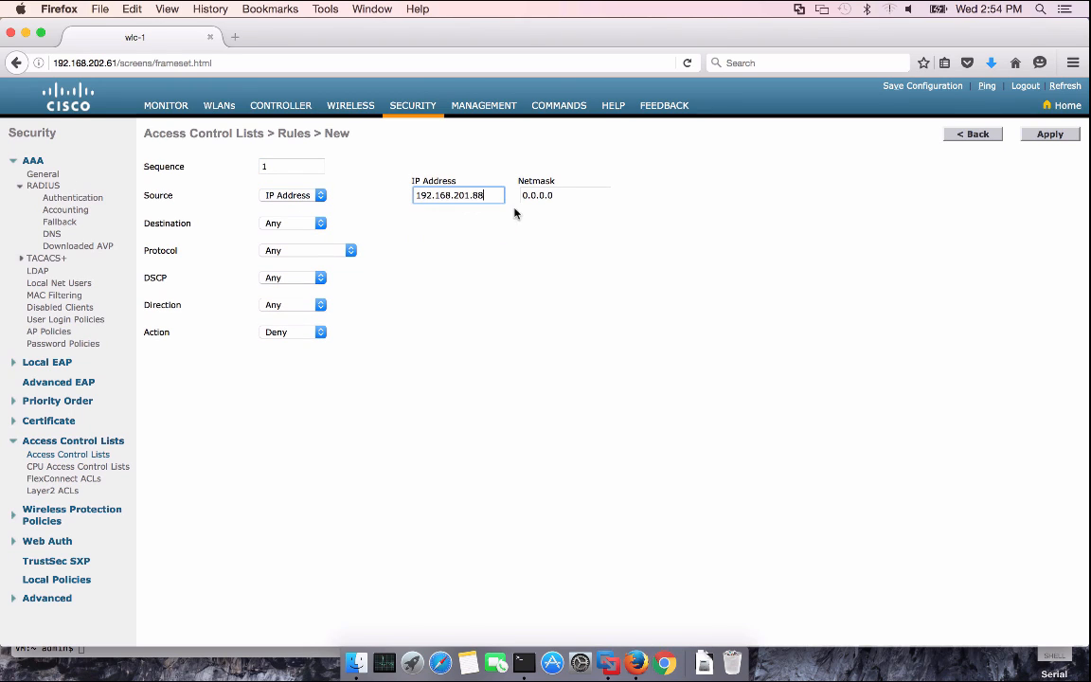
drag(560, 195, 489, 194)
text(25)
key(Down)
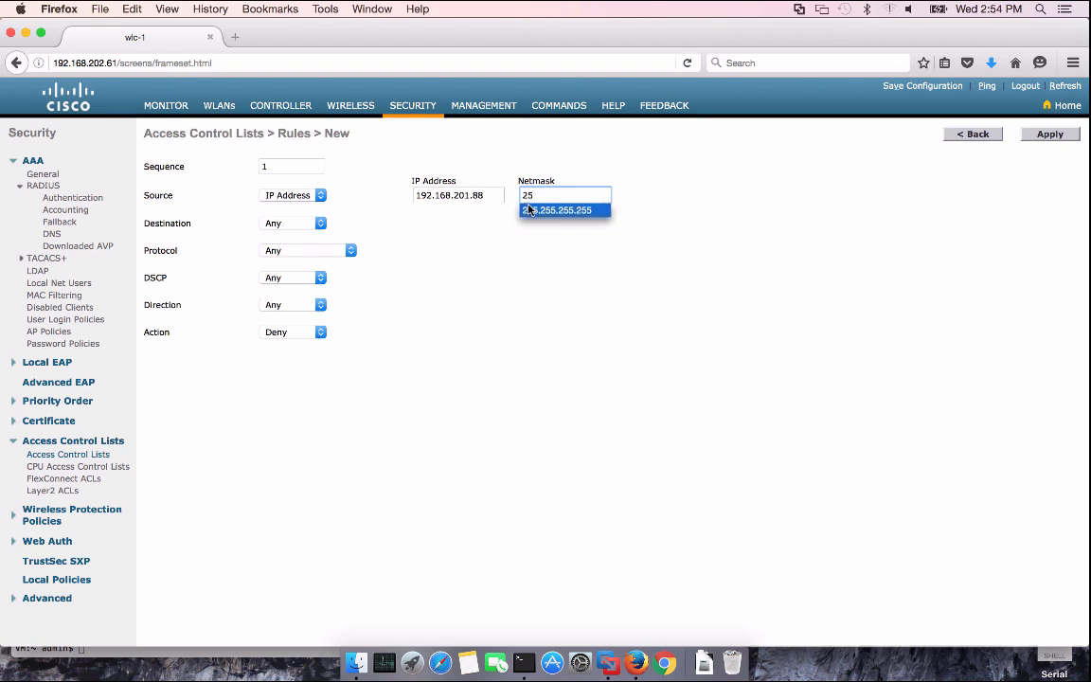
key(Return)
click(299, 333)
click(299, 347)
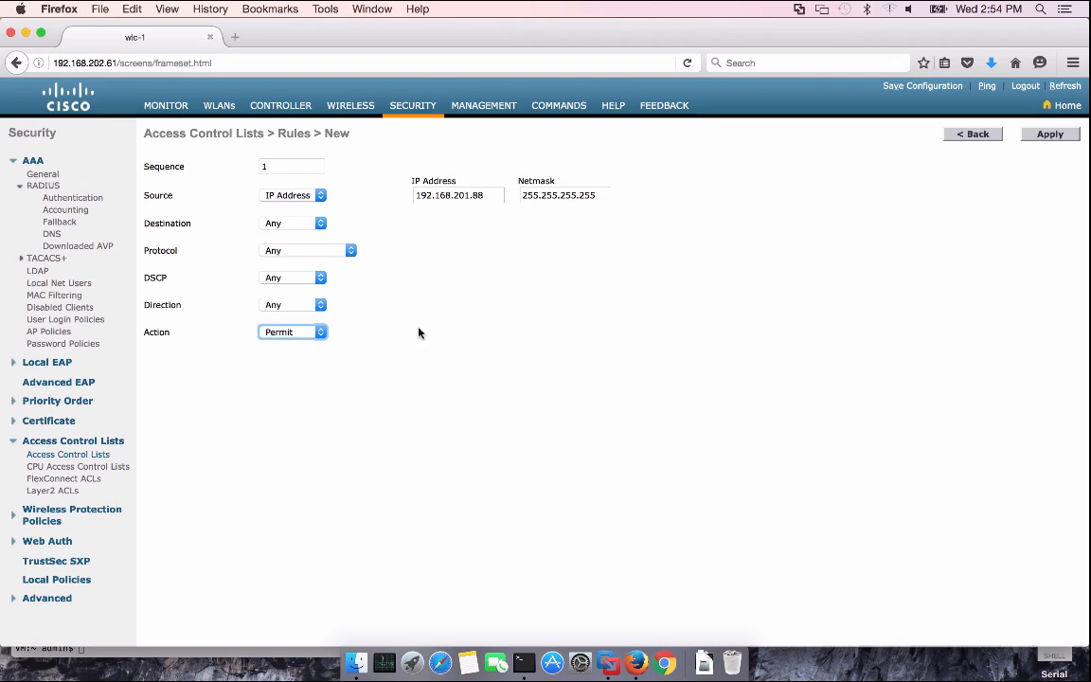
click(1047, 134)
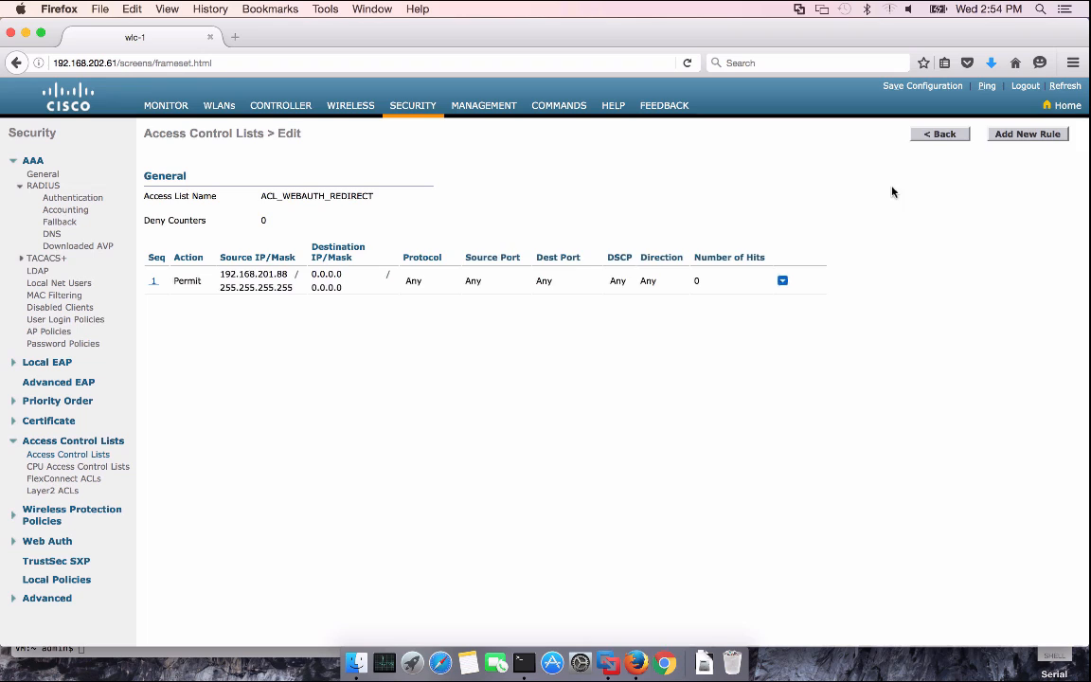
Add a sequence-1 Permit rule for destination 192.168.201.88/255.255.255.255
click(1027, 133)
click(302, 170)
text(1)
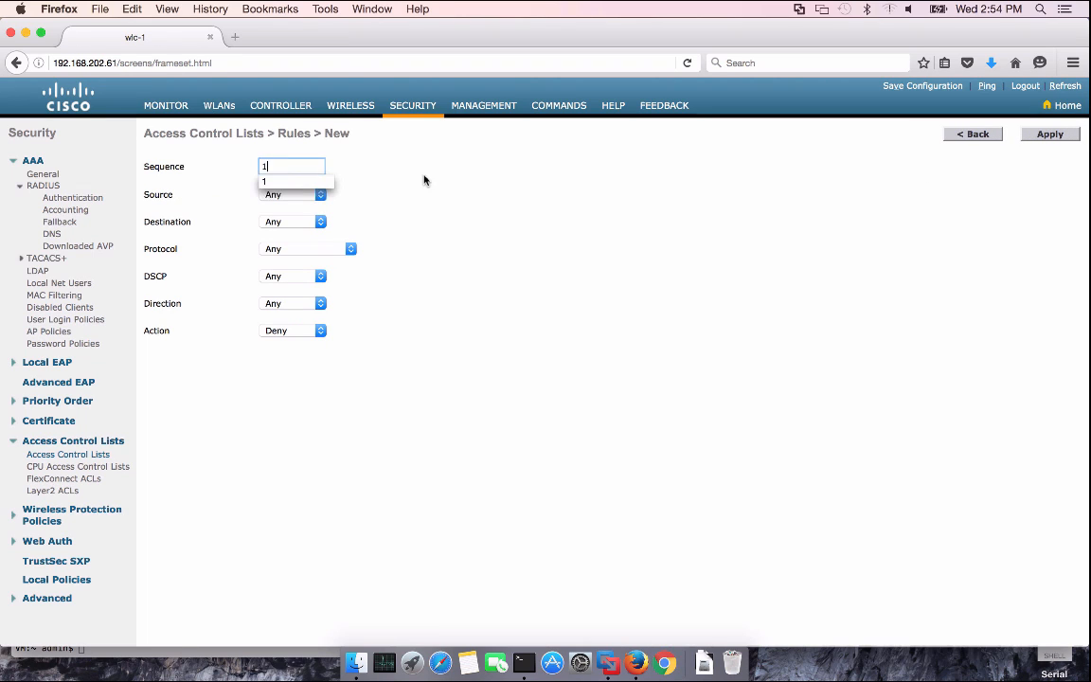
click(292, 225)
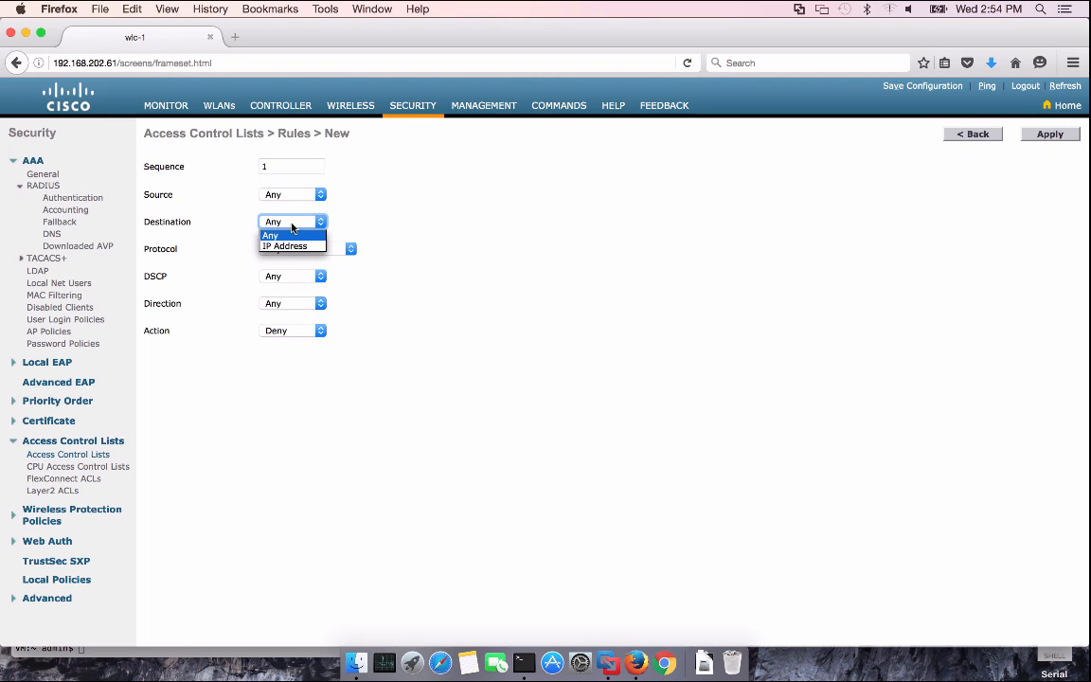
click(289, 246)
drag(472, 236, 395, 232)
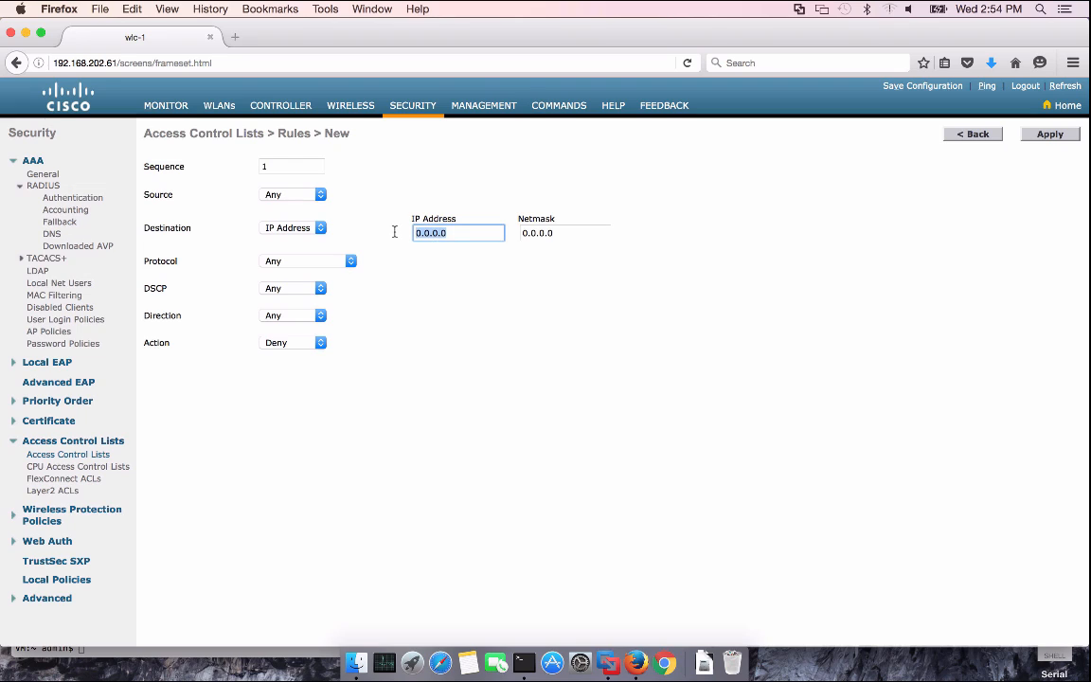
text(192)
click(483, 262)
drag(557, 234, 496, 232)
text(29)
key(BackSpace)
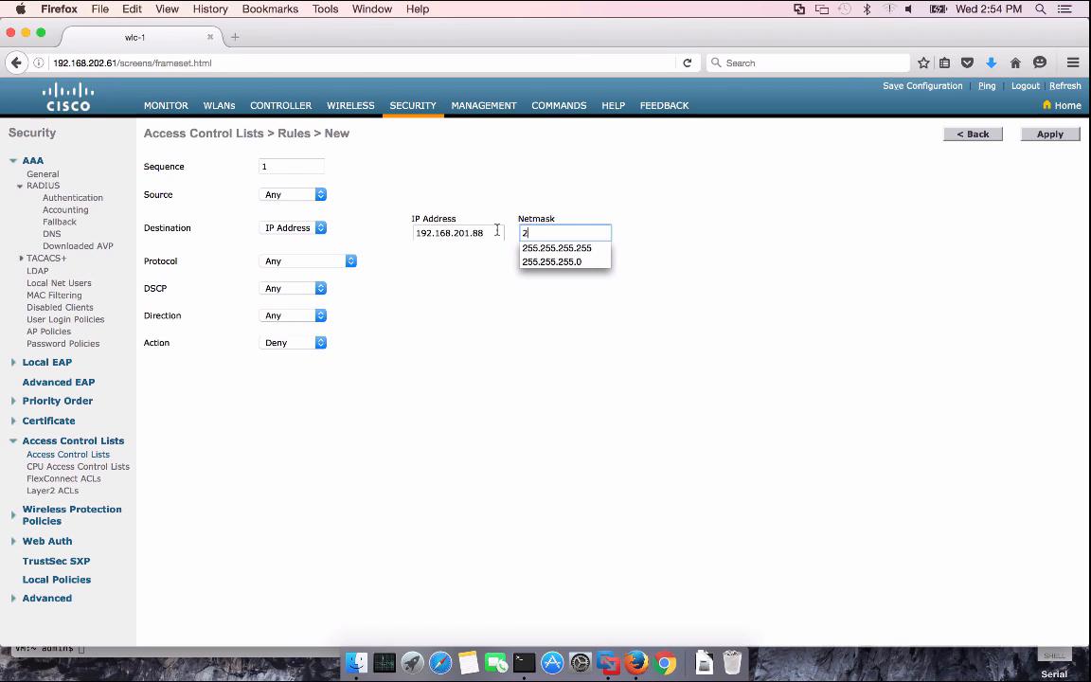
text(5)
click(557, 248)
click(319, 343)
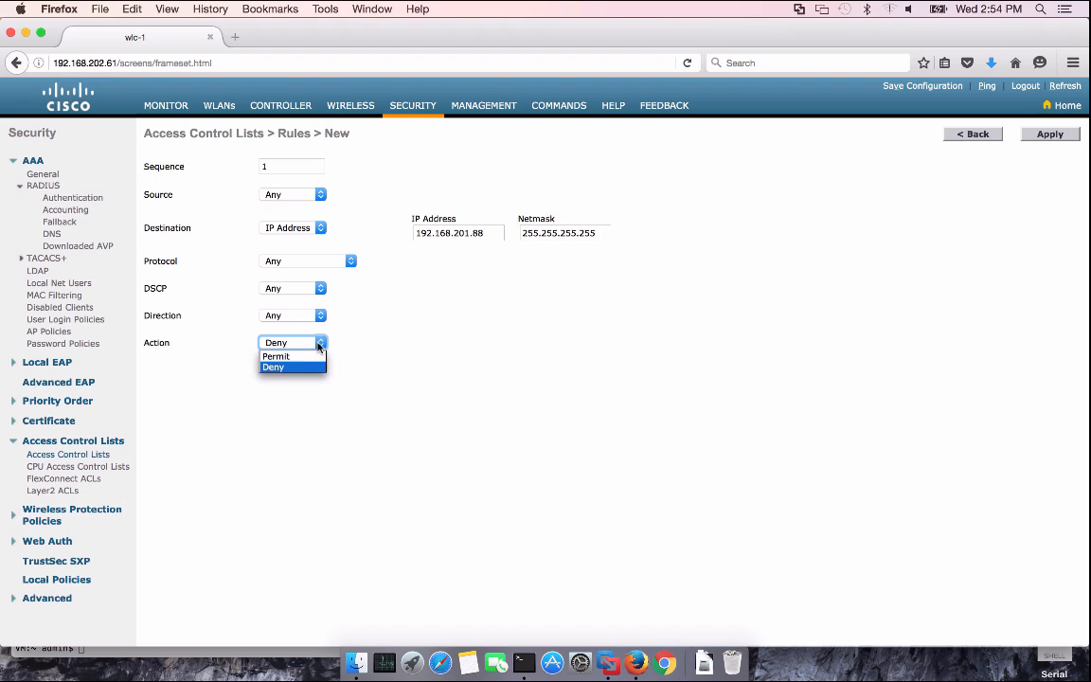
click(302, 356)
click(1055, 137)
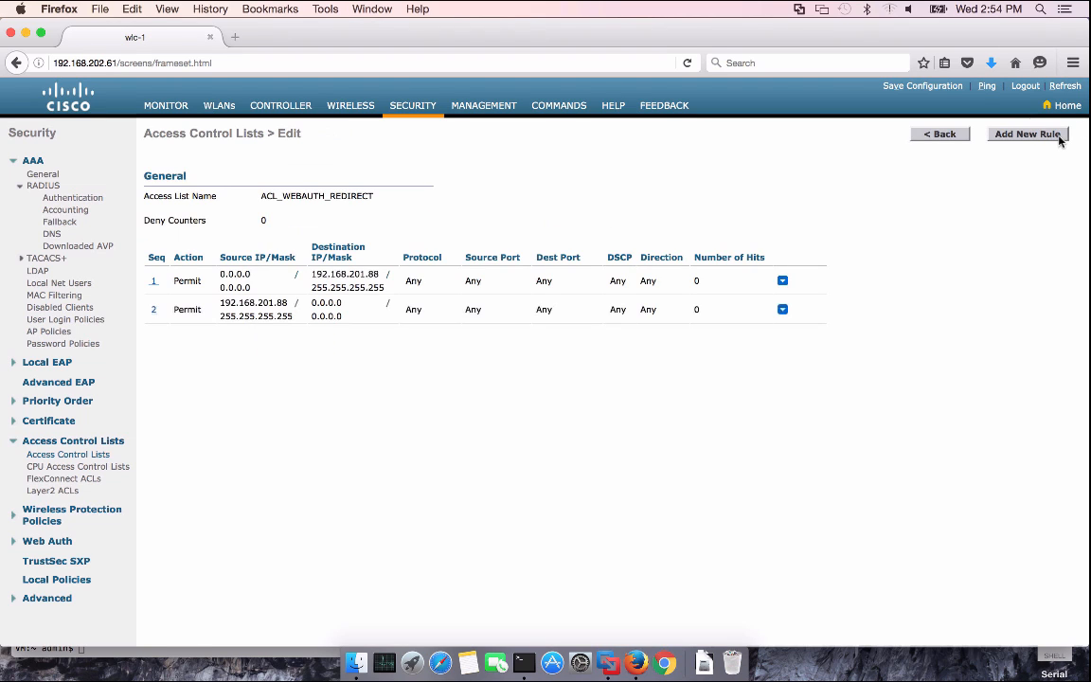
click(1057, 136)
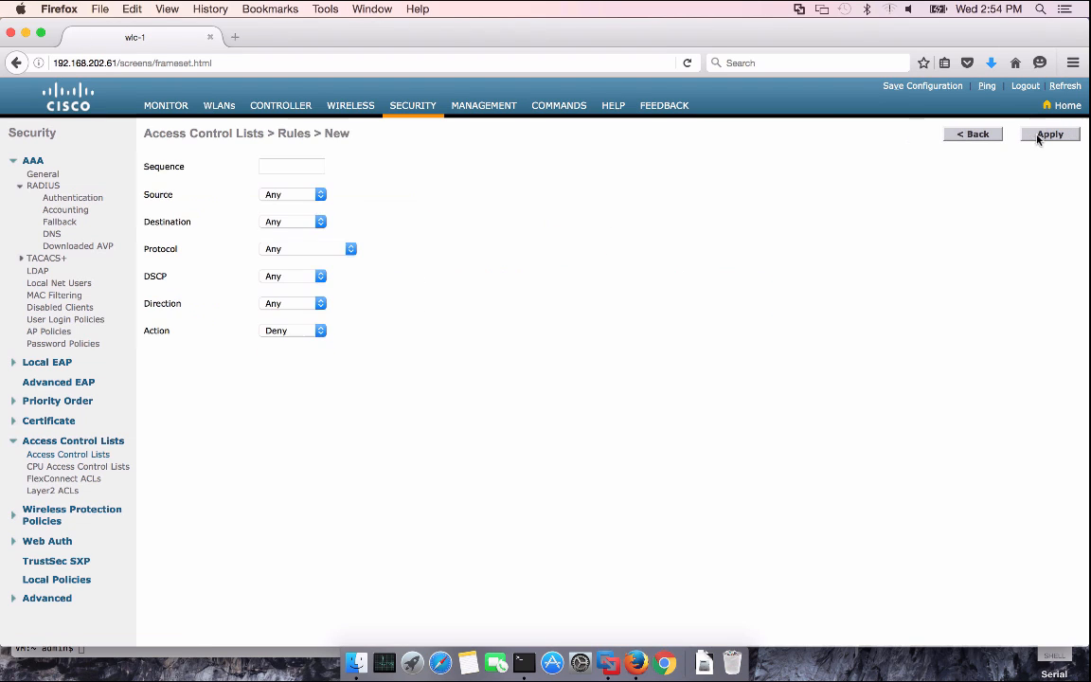
Add a sequence-1 Permit rule for UDP with source port DNS
click(286, 161)
text(1)
click(300, 195)
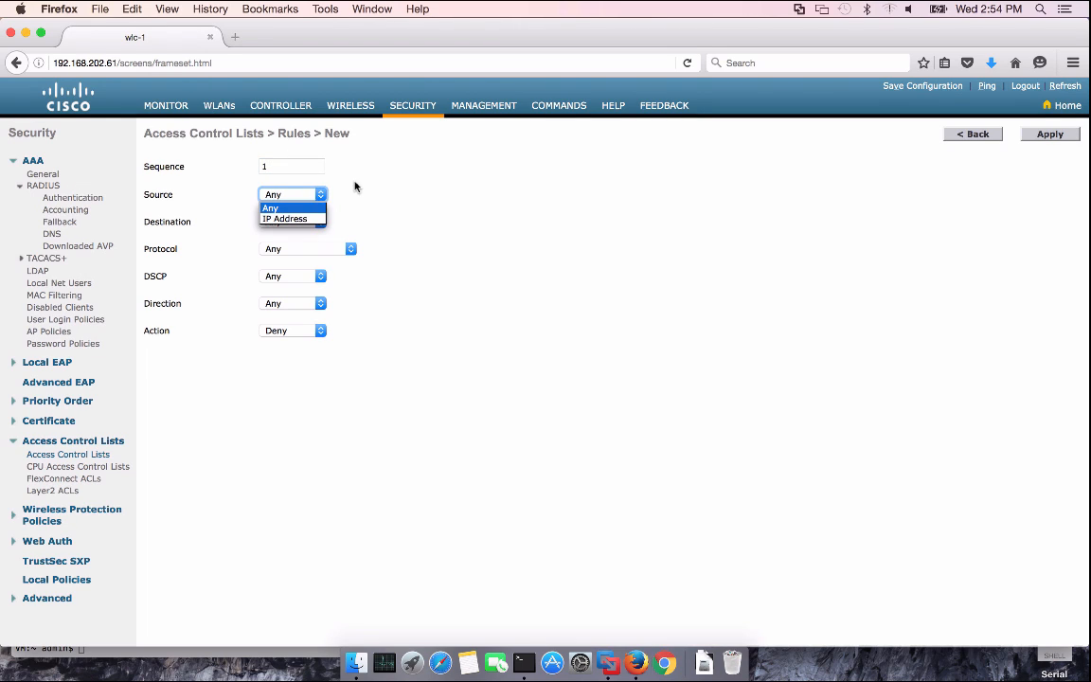
click(302, 246)
click(299, 249)
click(289, 283)
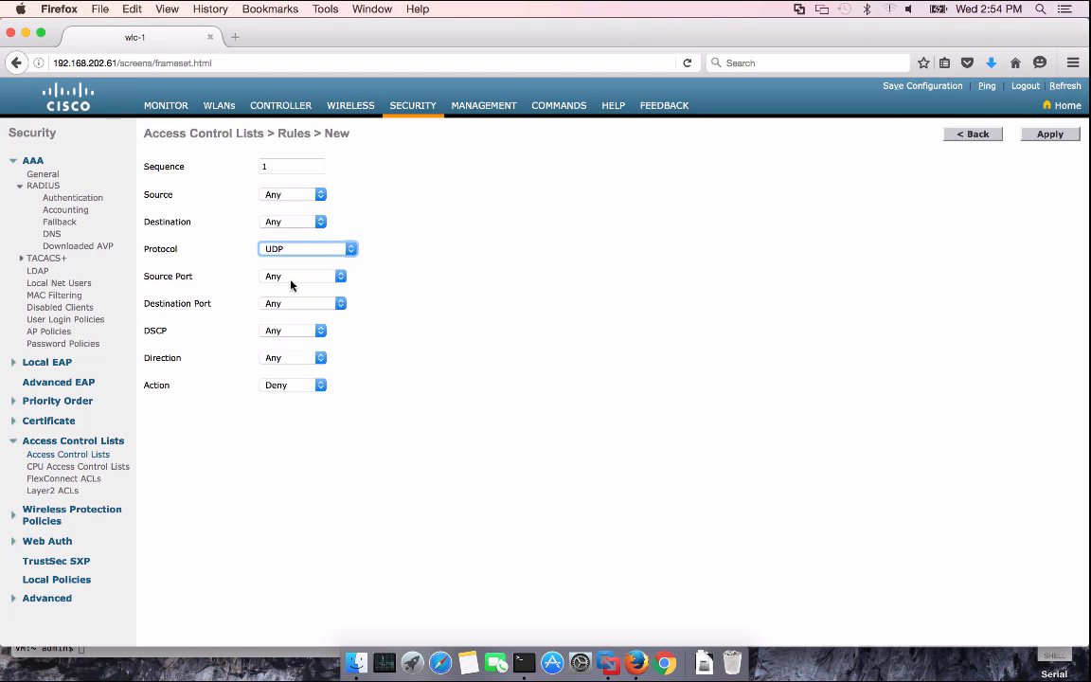
click(302, 278)
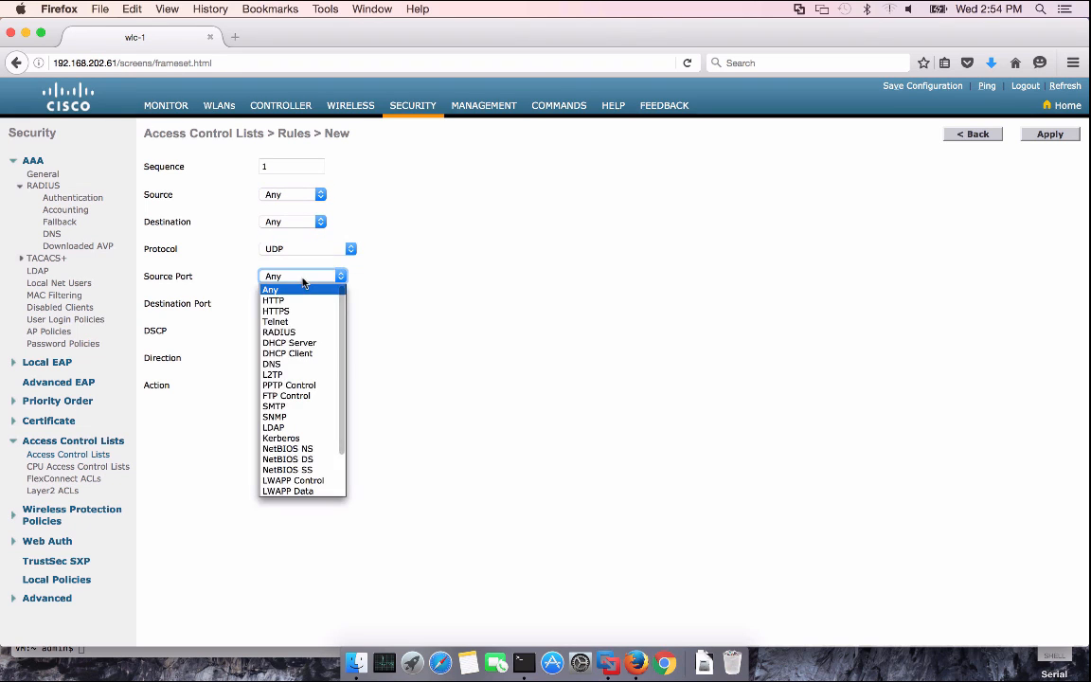
click(286, 363)
click(295, 385)
click(284, 398)
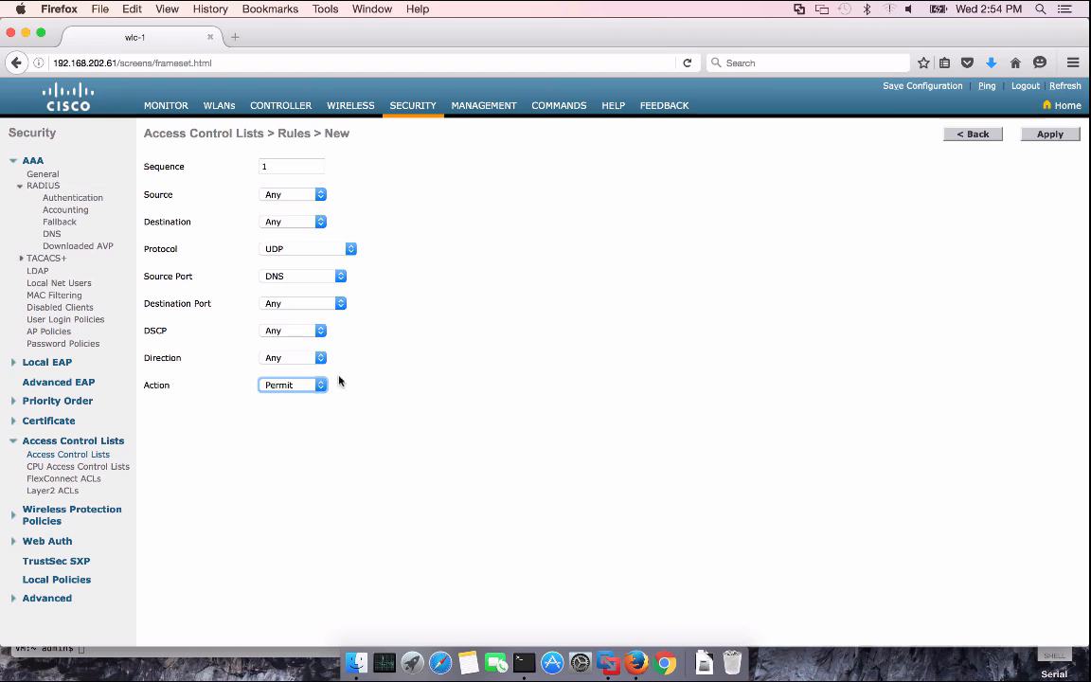
click(1046, 137)
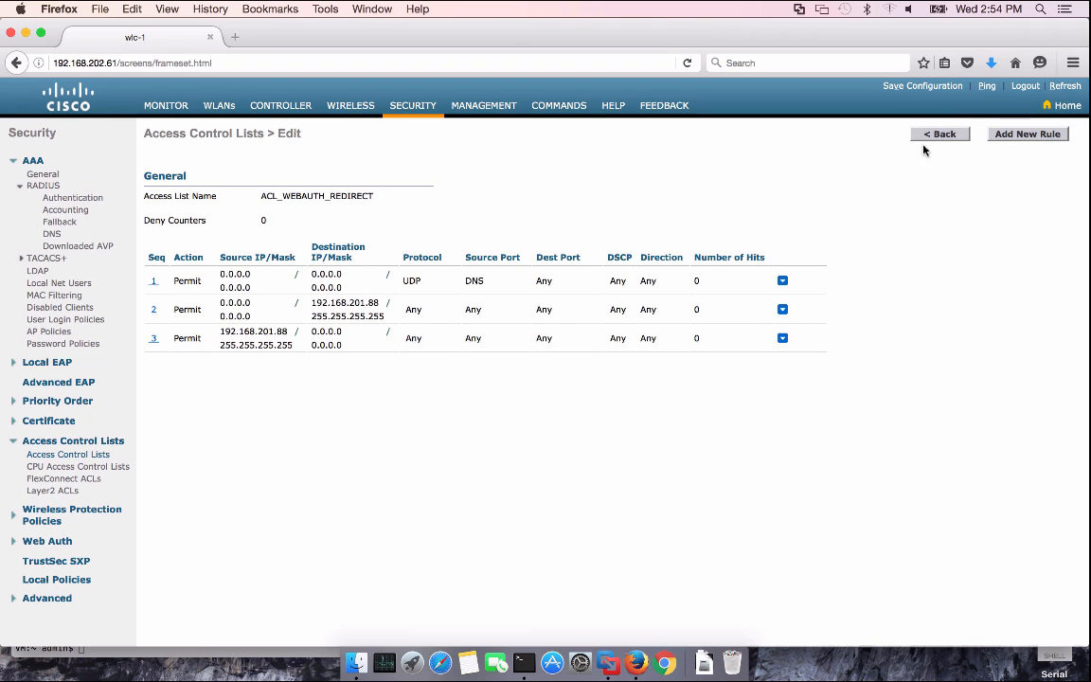
Add a second sequence-1 Permit UDP rule with source port DNS, then open rule 1
click(1023, 136)
click(316, 166)
text(1)
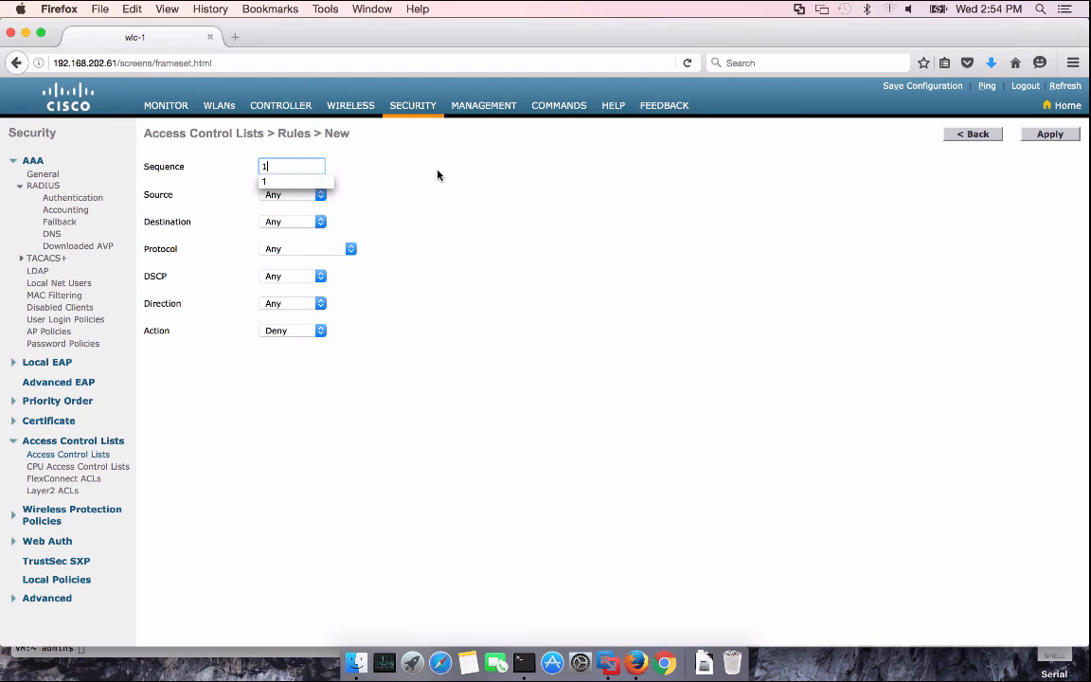
click(305, 224)
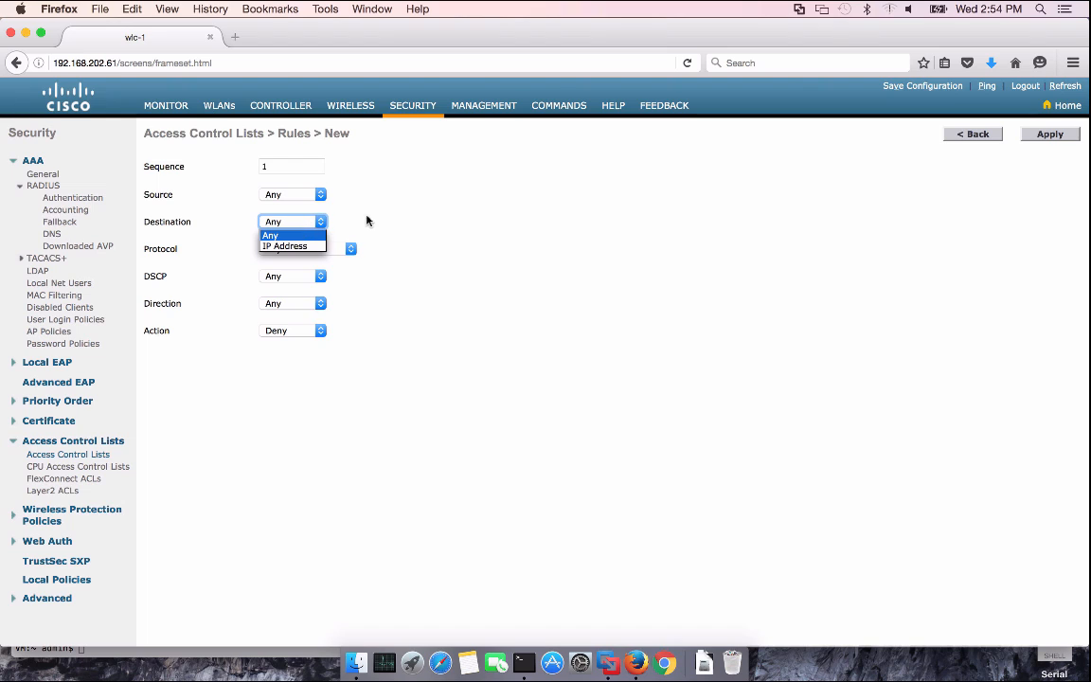
click(317, 210)
click(321, 250)
click(302, 283)
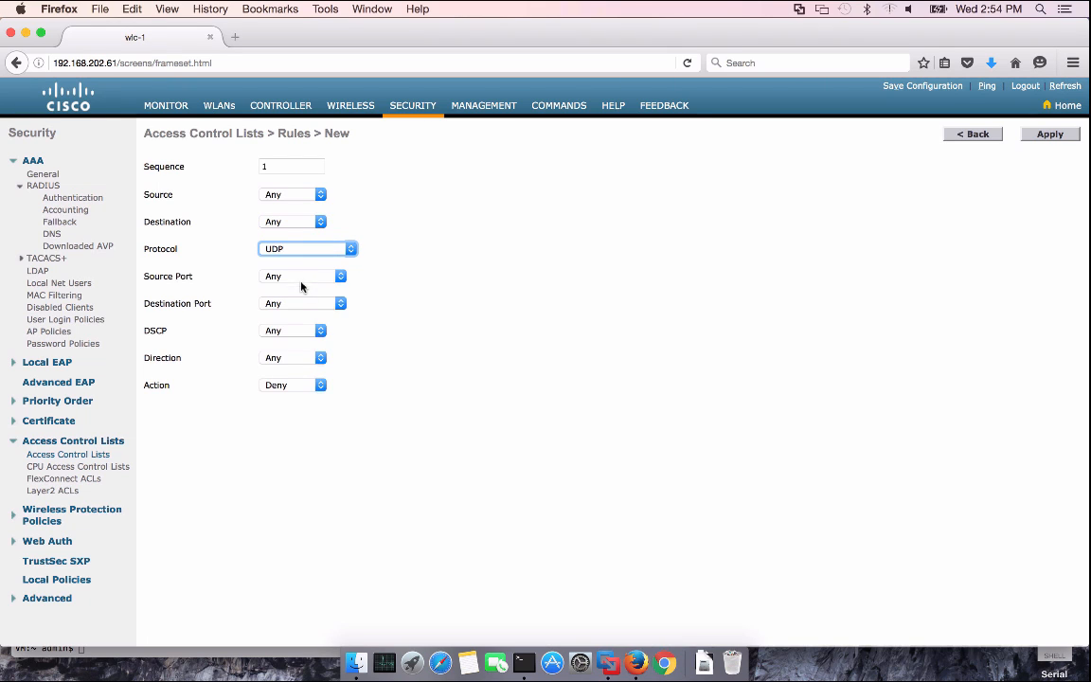
click(296, 303)
click(315, 281)
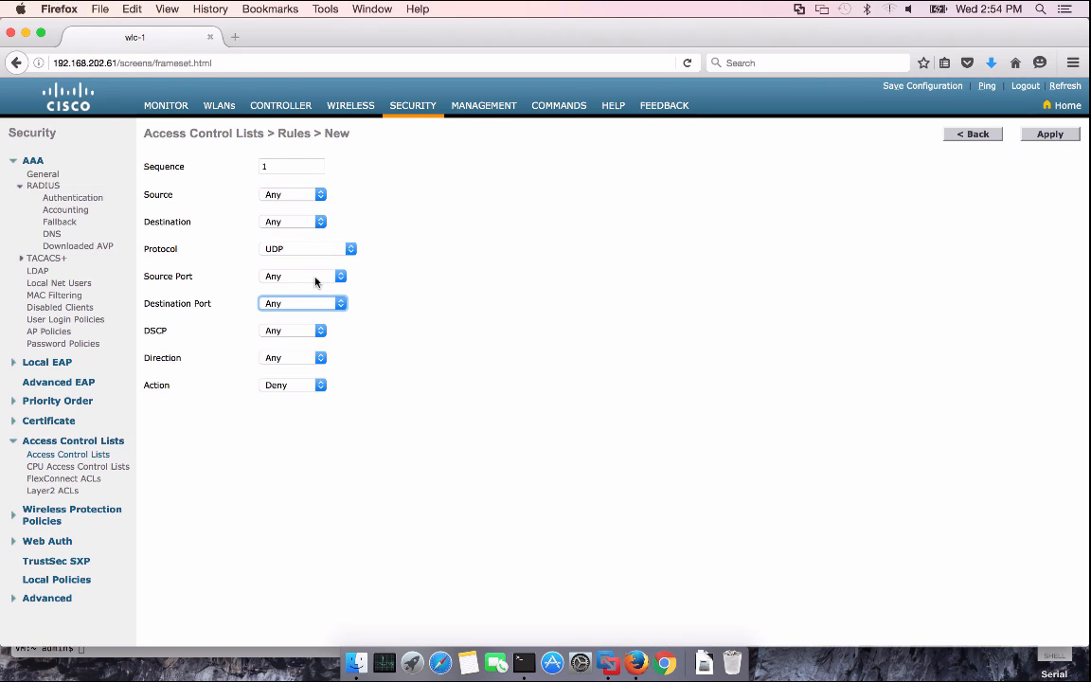
click(311, 277)
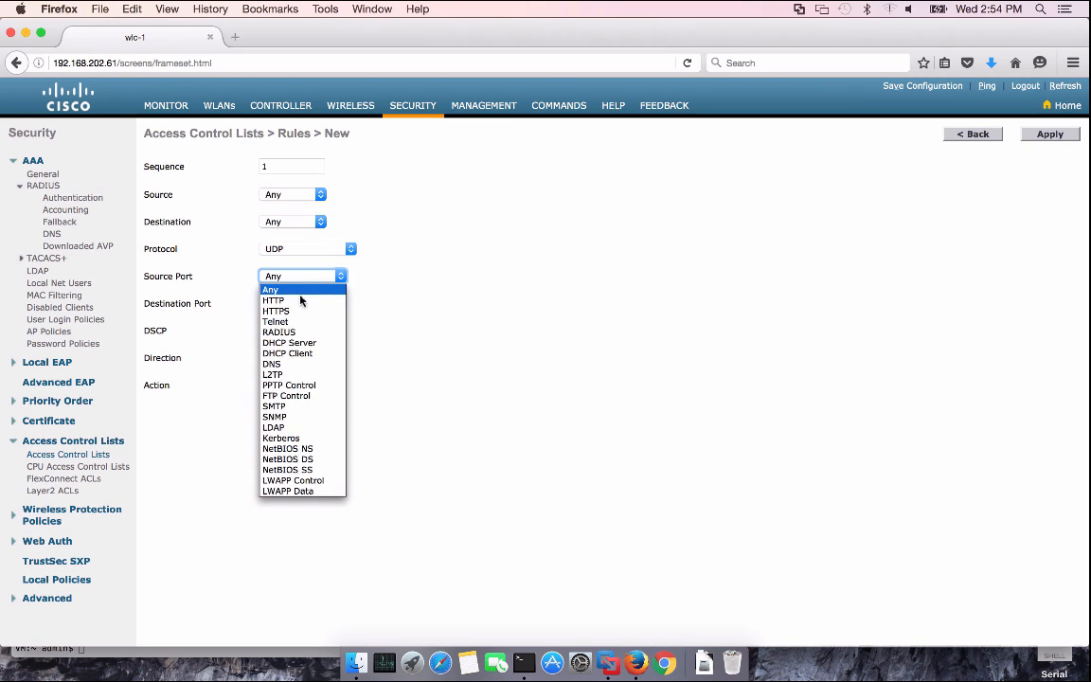
click(289, 364)
click(296, 385)
click(296, 399)
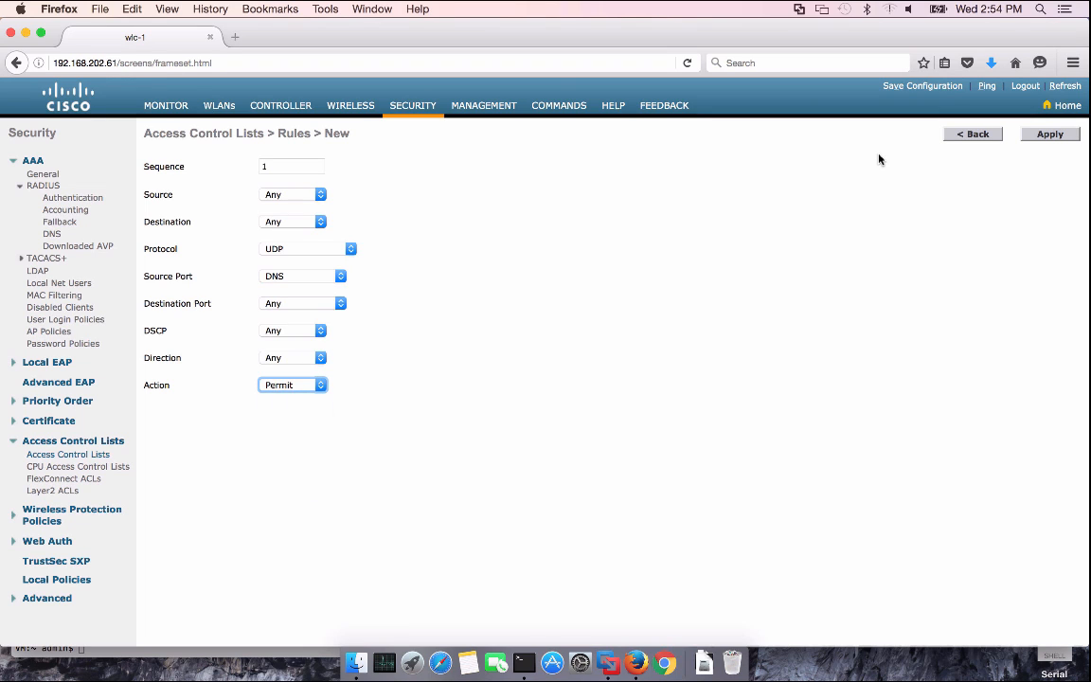
click(1064, 134)
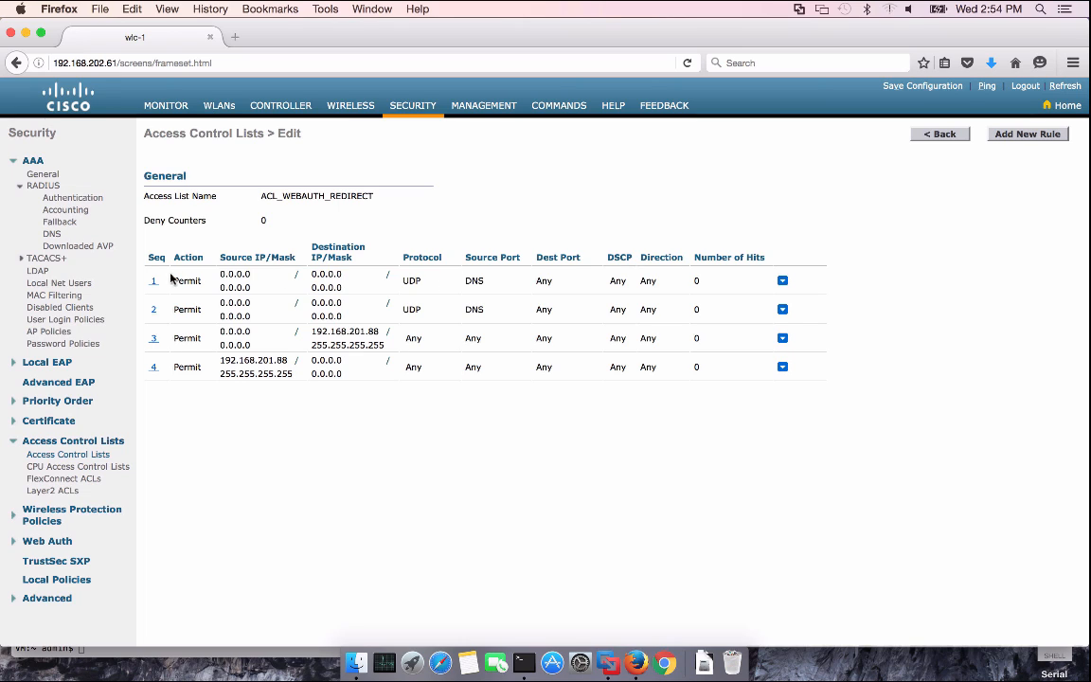
click(154, 281)
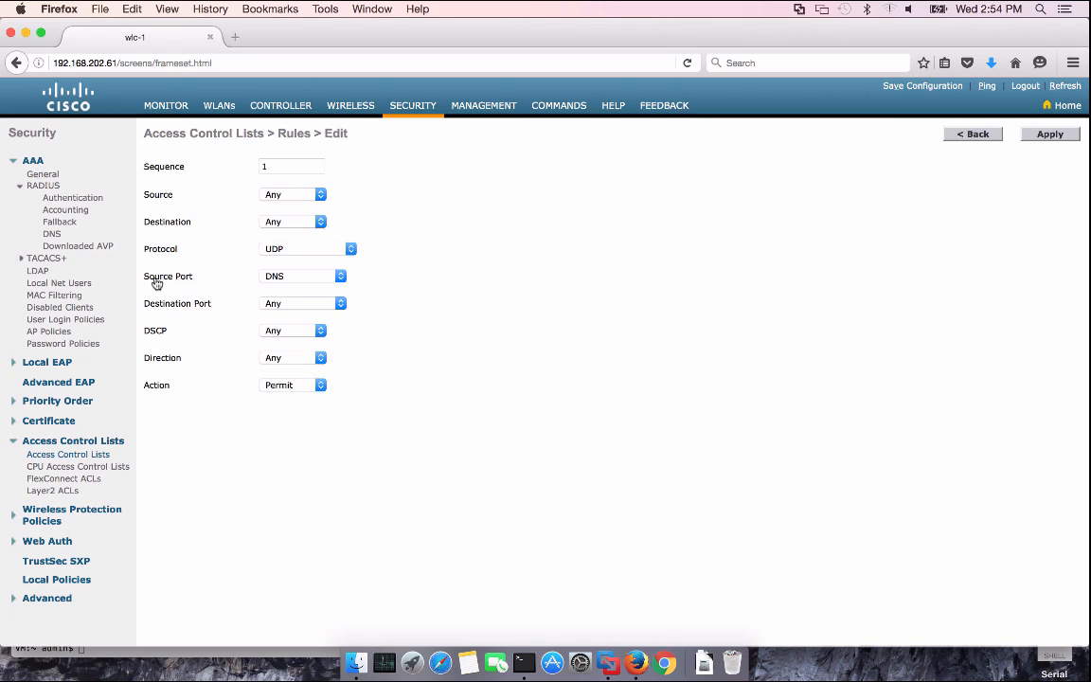
Change rule 1 to source port Any and destination port DNS, and apply
click(303, 275)
click(301, 288)
click(303, 303)
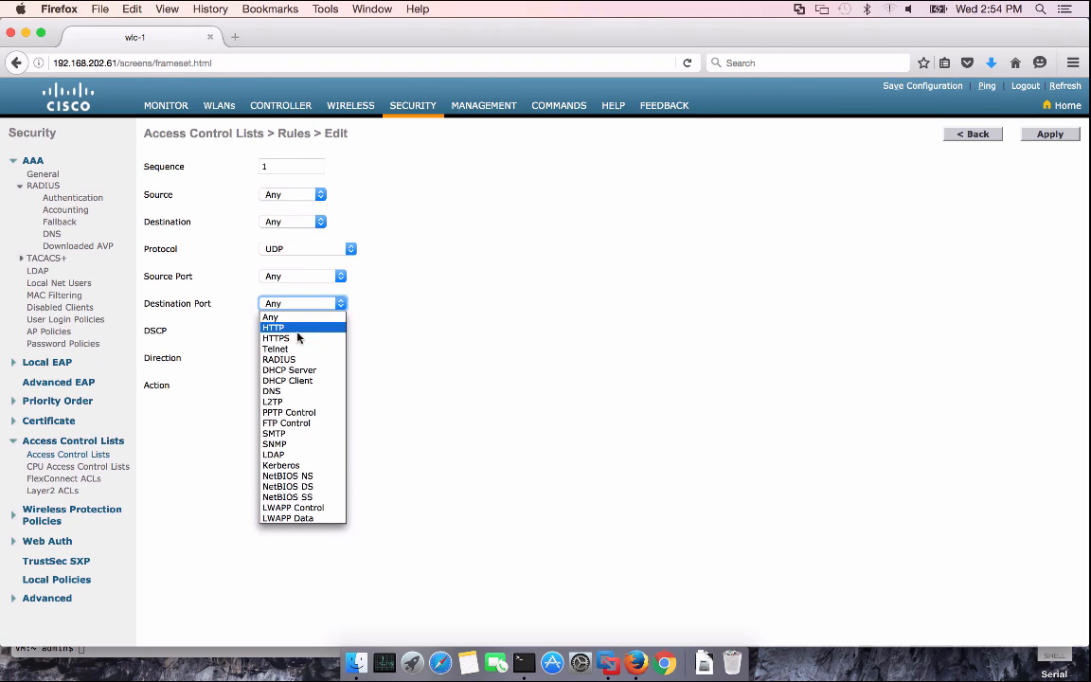
click(293, 393)
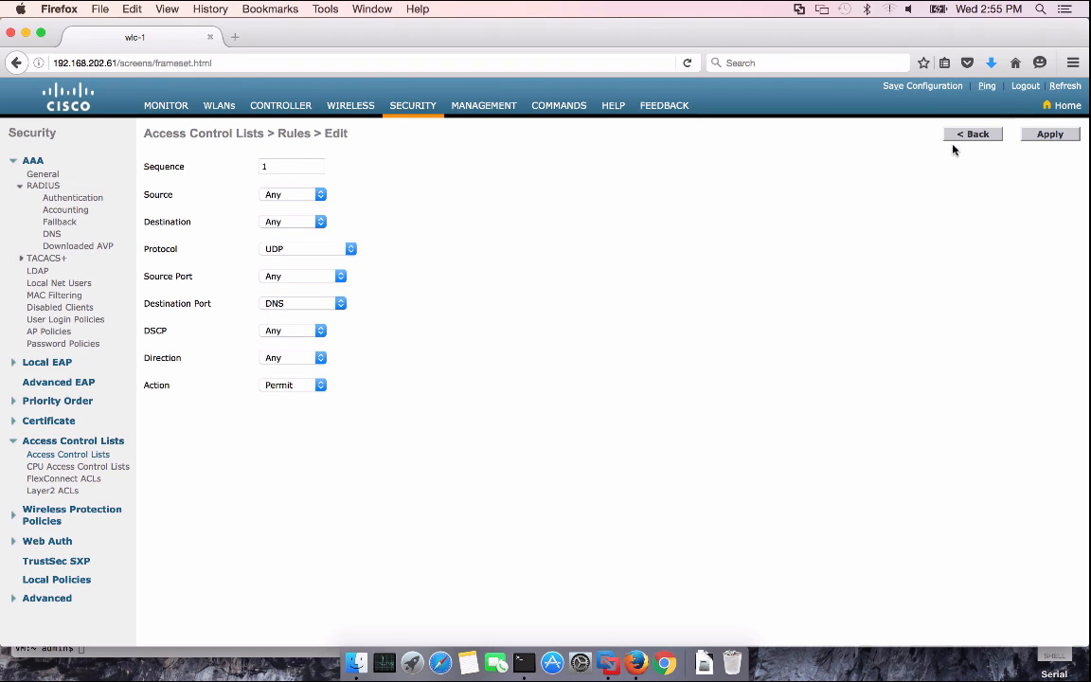
click(1045, 135)
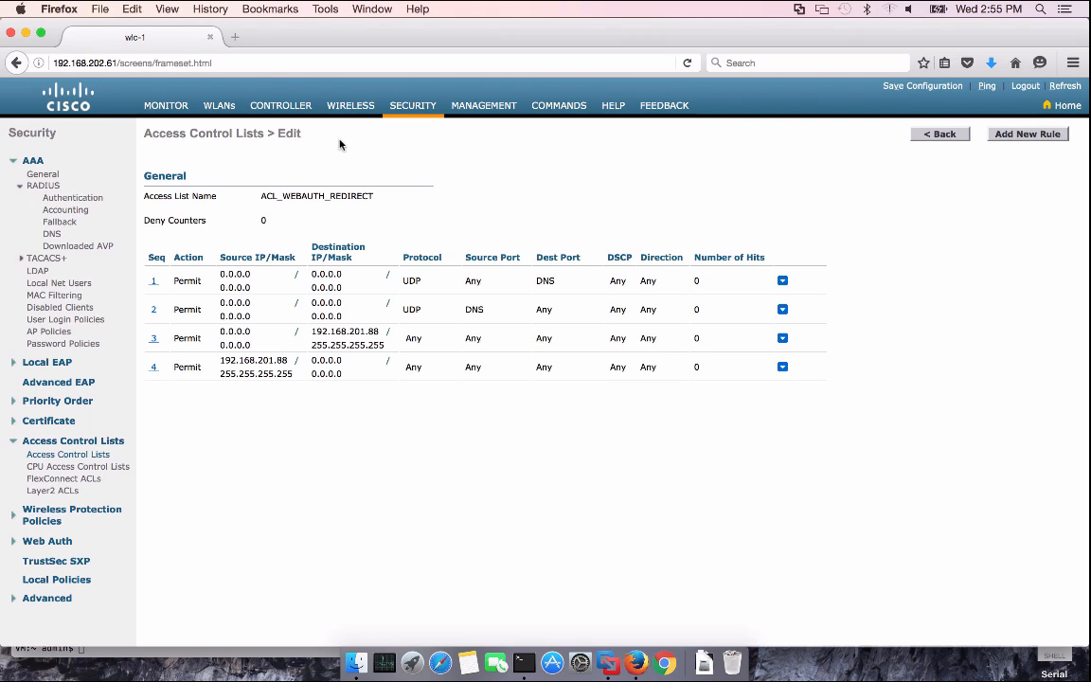
Create the IPv4 ACL INTERNET_ONLY and open its empty rule list
click(947, 134)
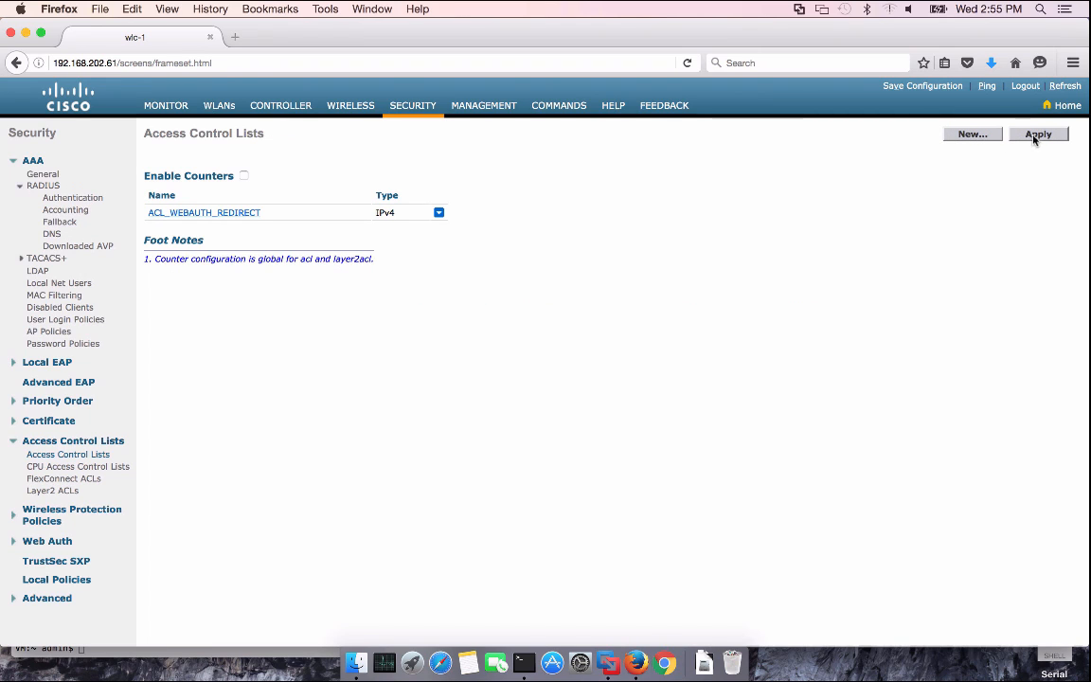
click(972, 135)
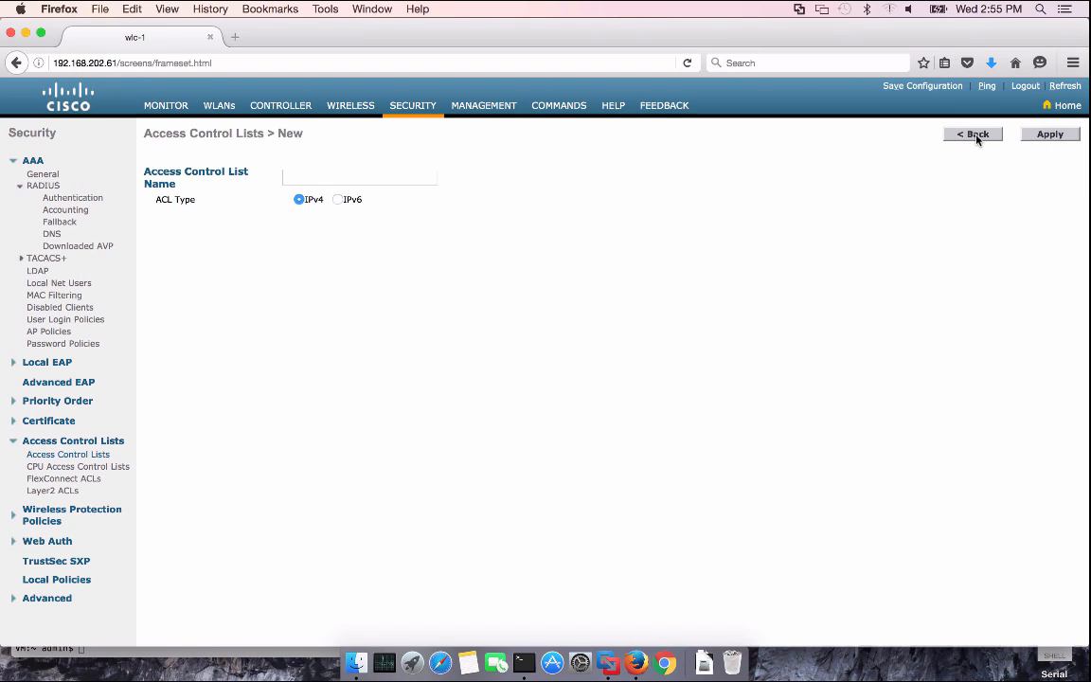
click(415, 175)
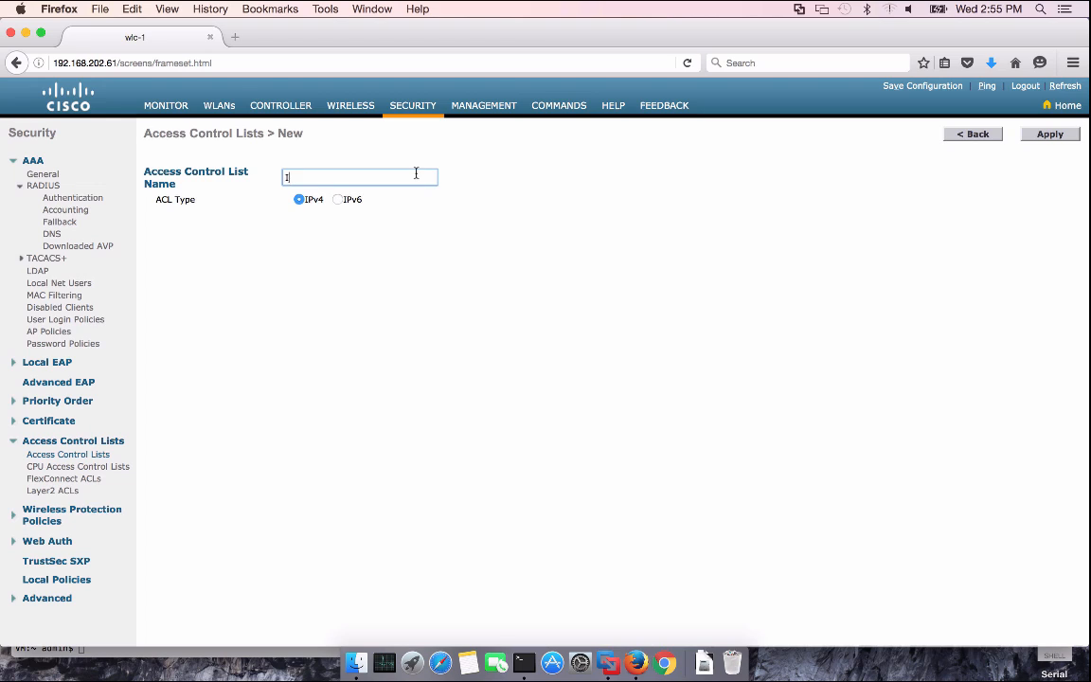
text(INTERNET_ONLY)
click(1045, 135)
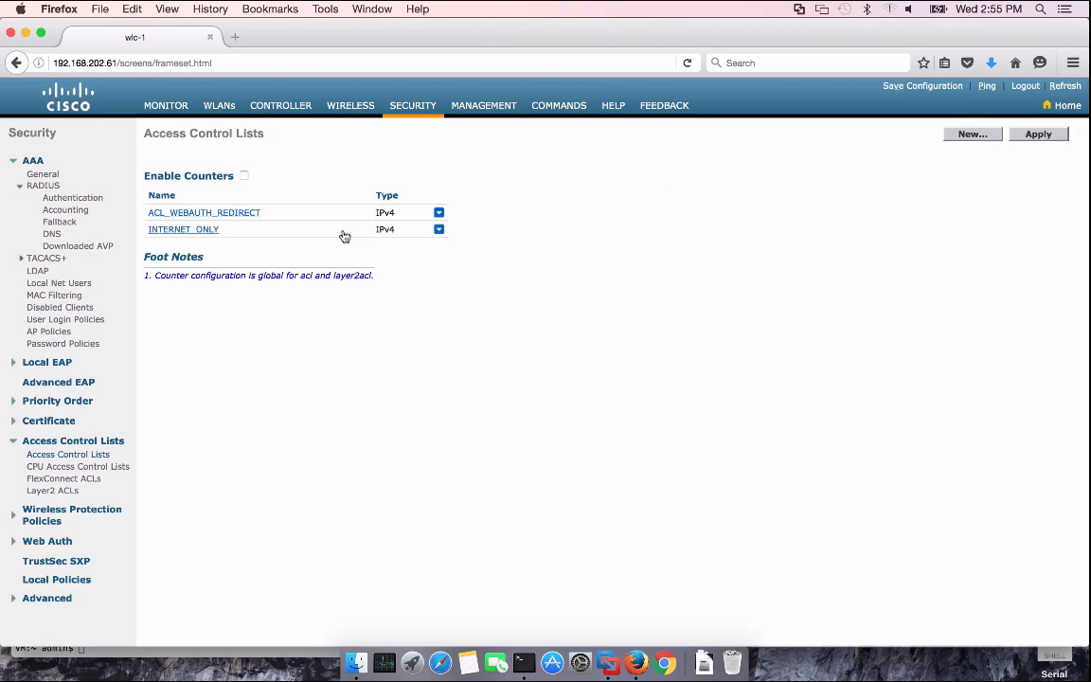
click(194, 230)
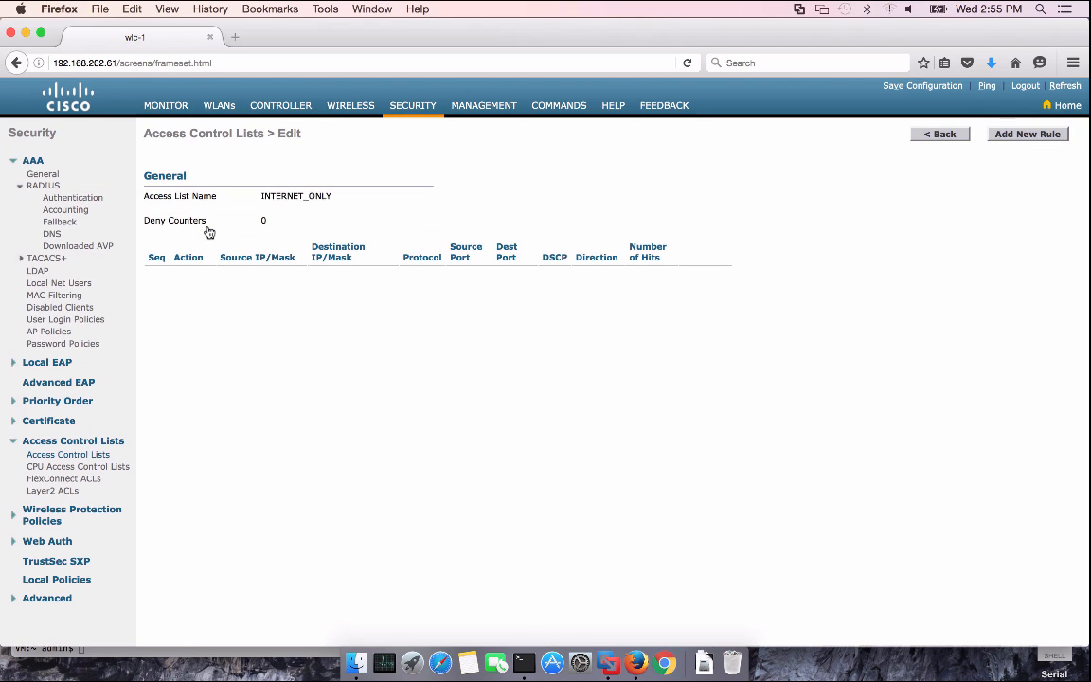
Add sequence-1 Deny rule for destination 192.168.0.0/255.255.0.0
click(1022, 134)
click(282, 163)
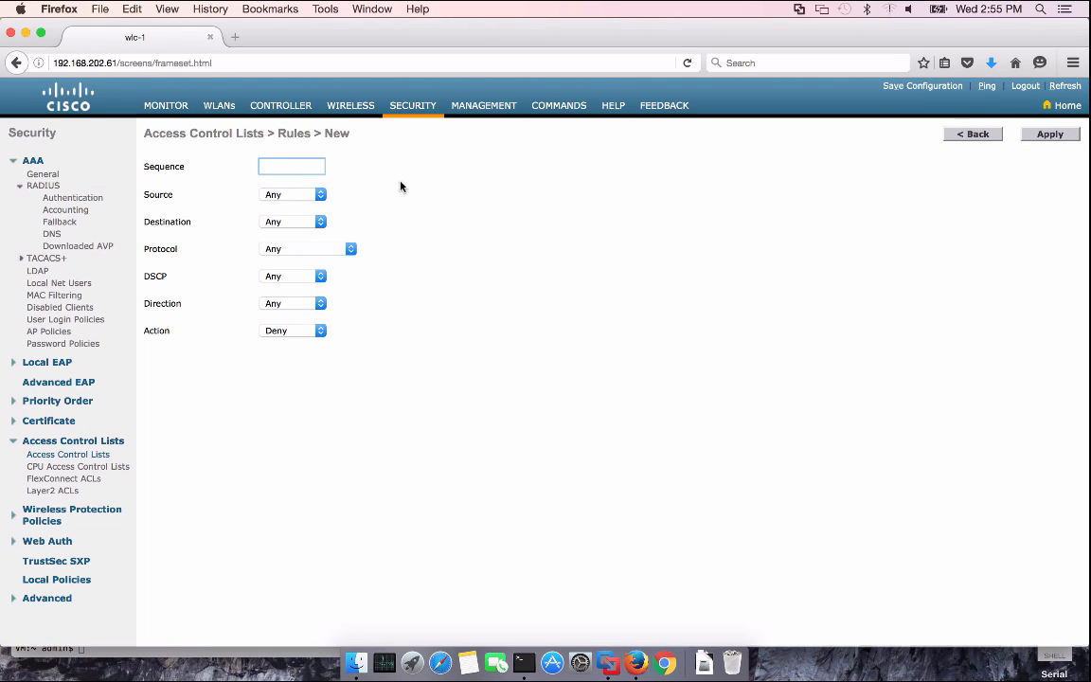
text(1)
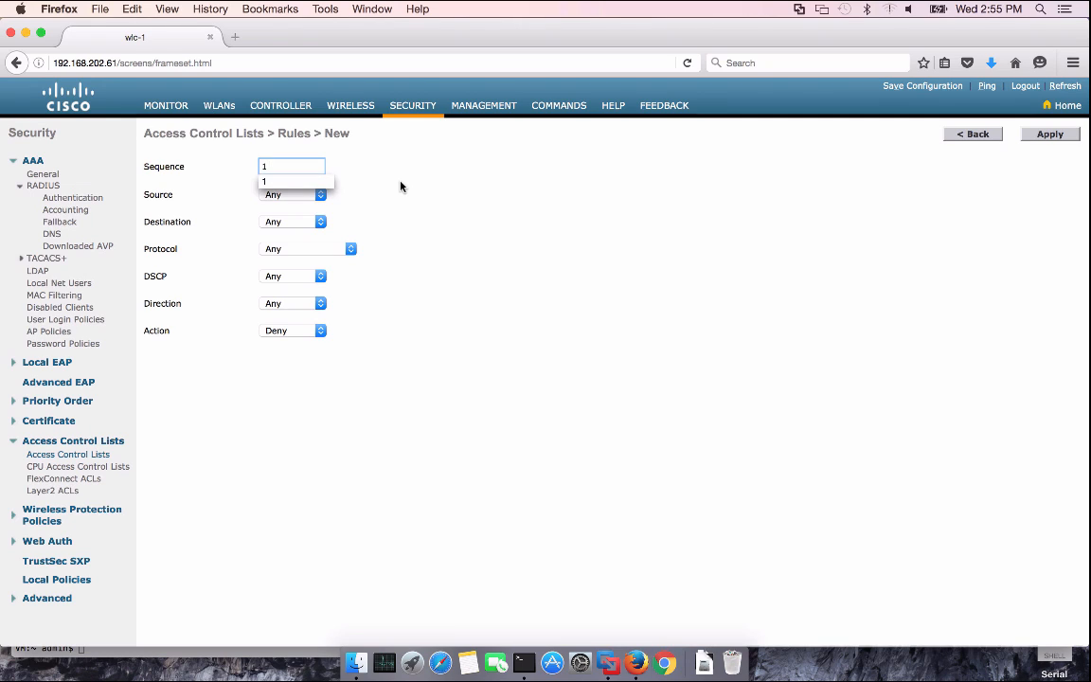
click(329, 194)
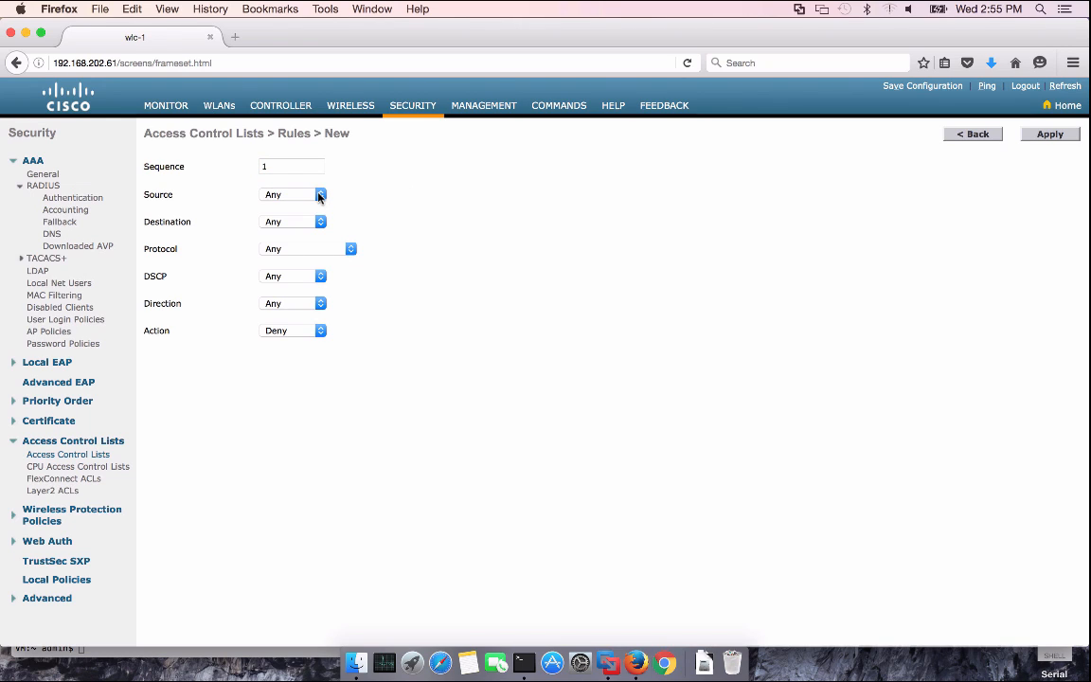
click(292, 222)
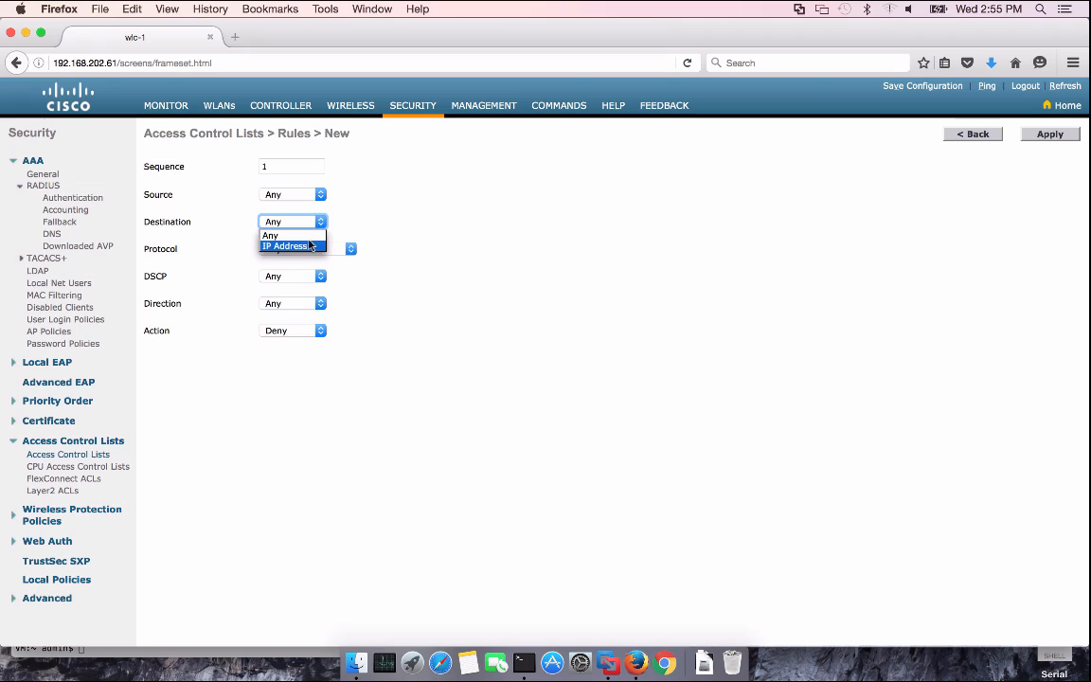
click(282, 246)
double_click(467, 234)
text(1)
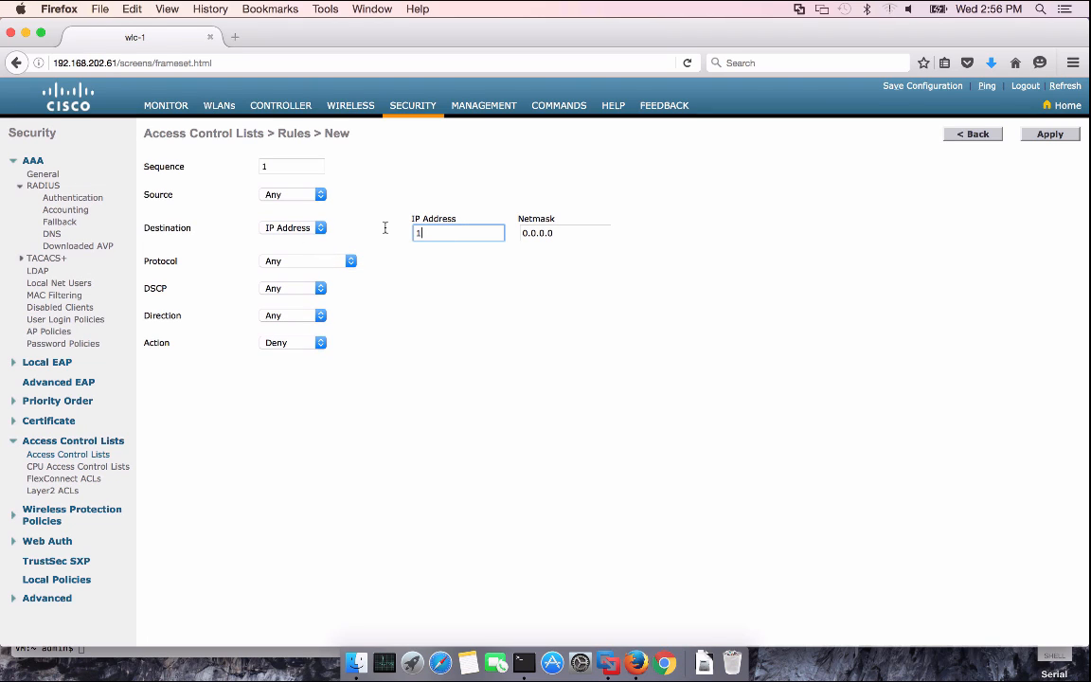
text(92.16)
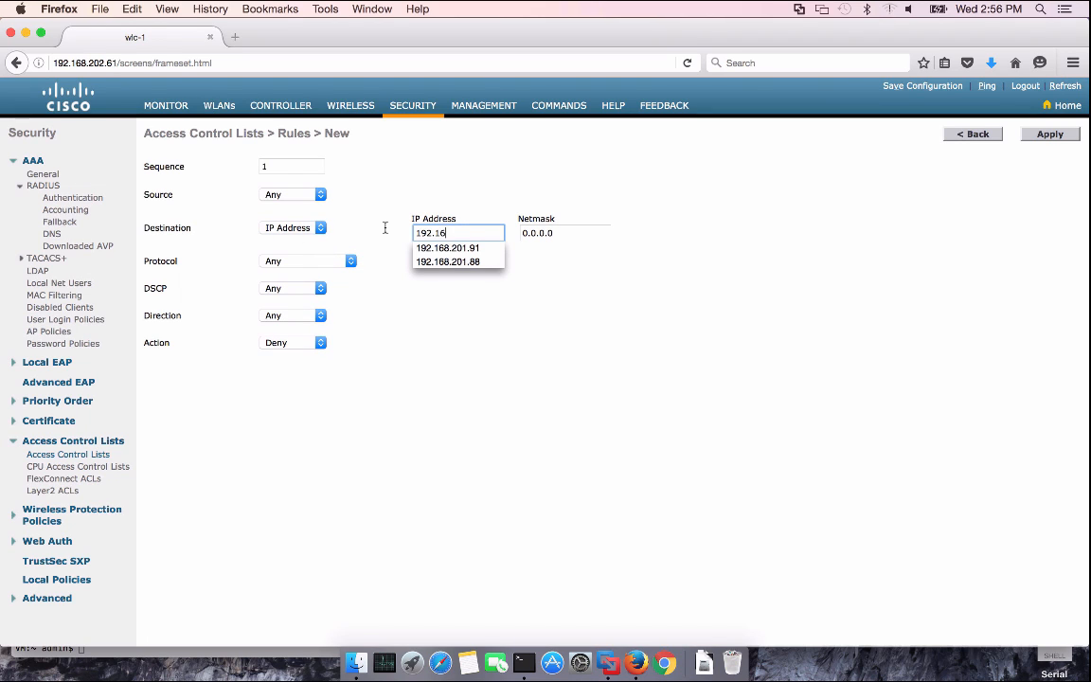
text(8.0.0)
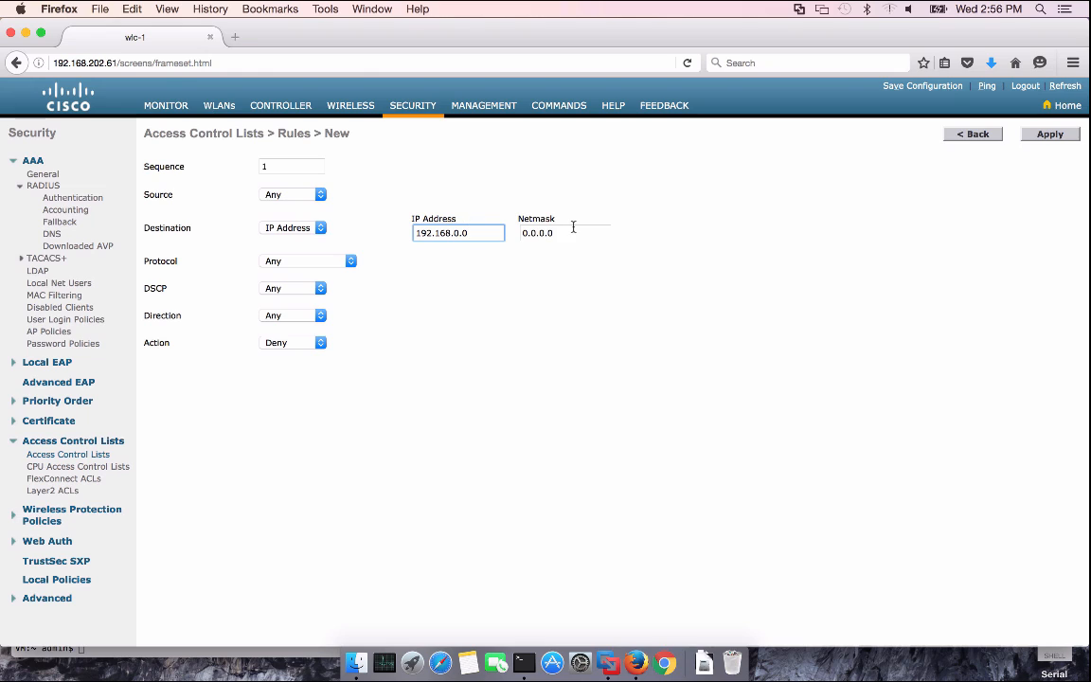
click(528, 228)
drag(528, 232, 575, 231)
text(255)
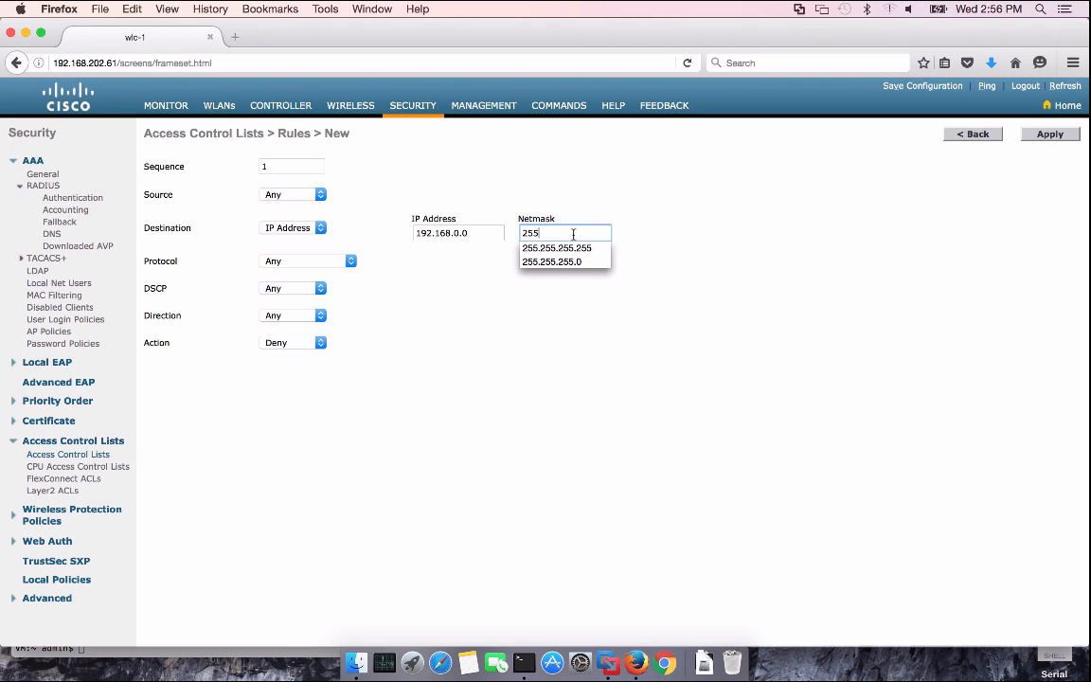
text(.255.0.0)
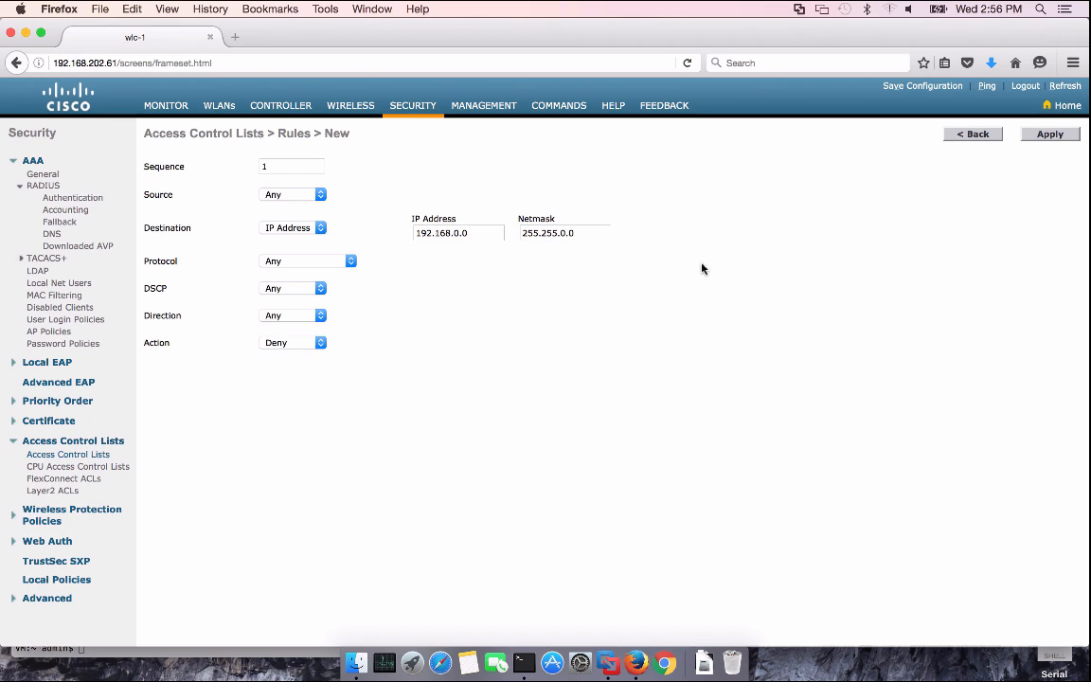
click(1048, 136)
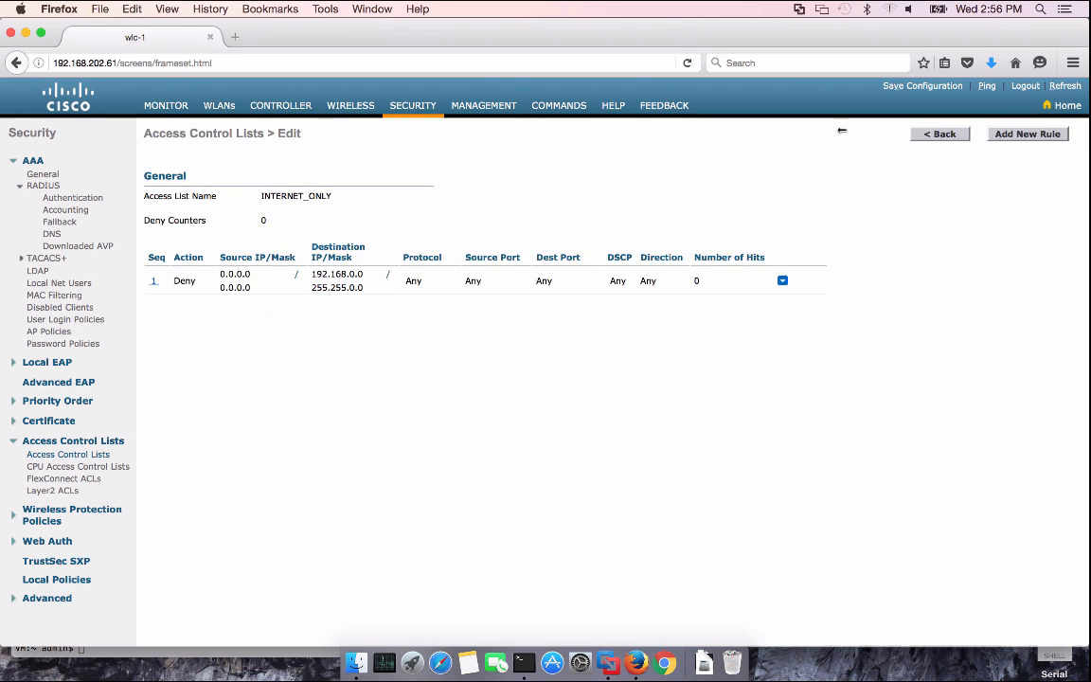
Add another sequence-1 Deny rule for source 192.168.0.0/255.255.0.0
click(1041, 135)
click(285, 167)
text(1)
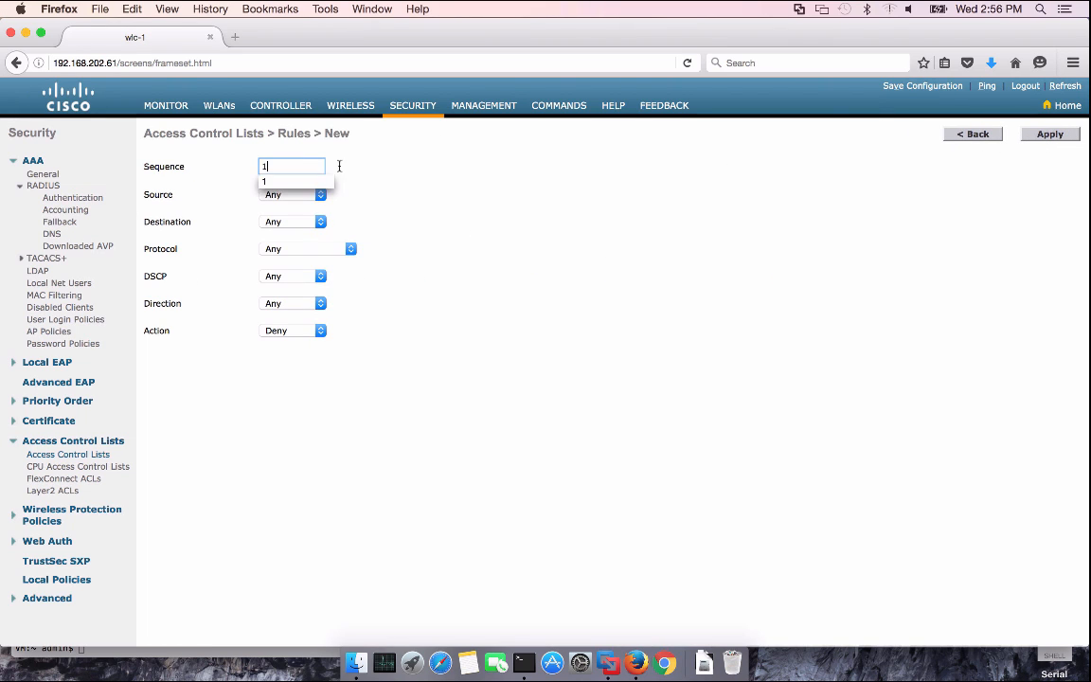
click(305, 195)
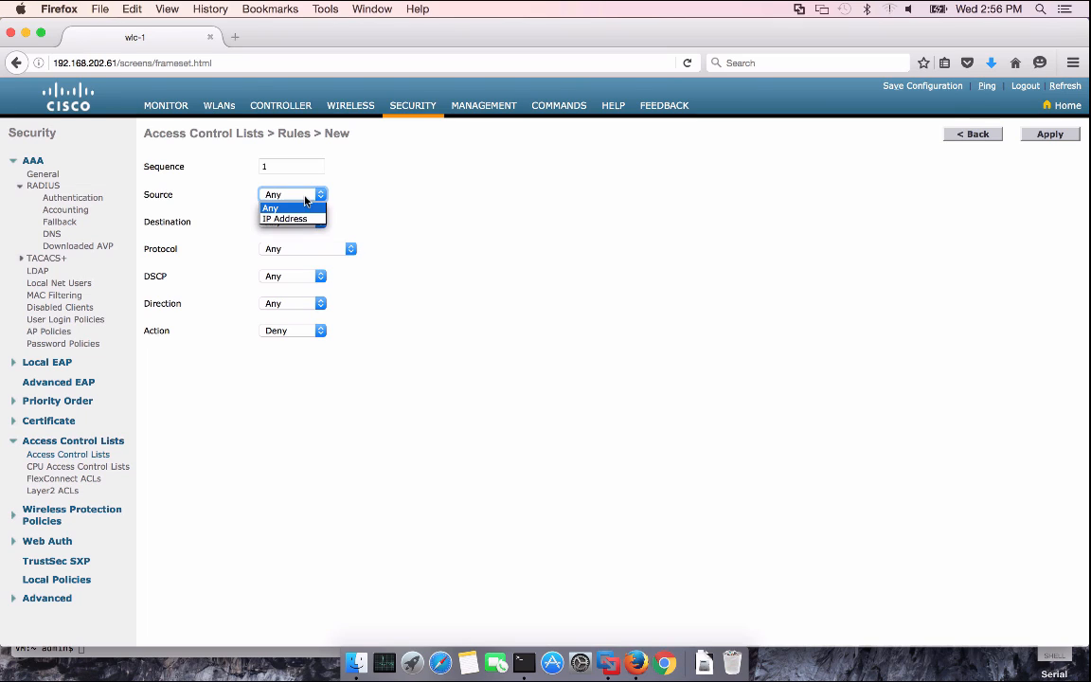
click(289, 217)
triple_click(470, 196)
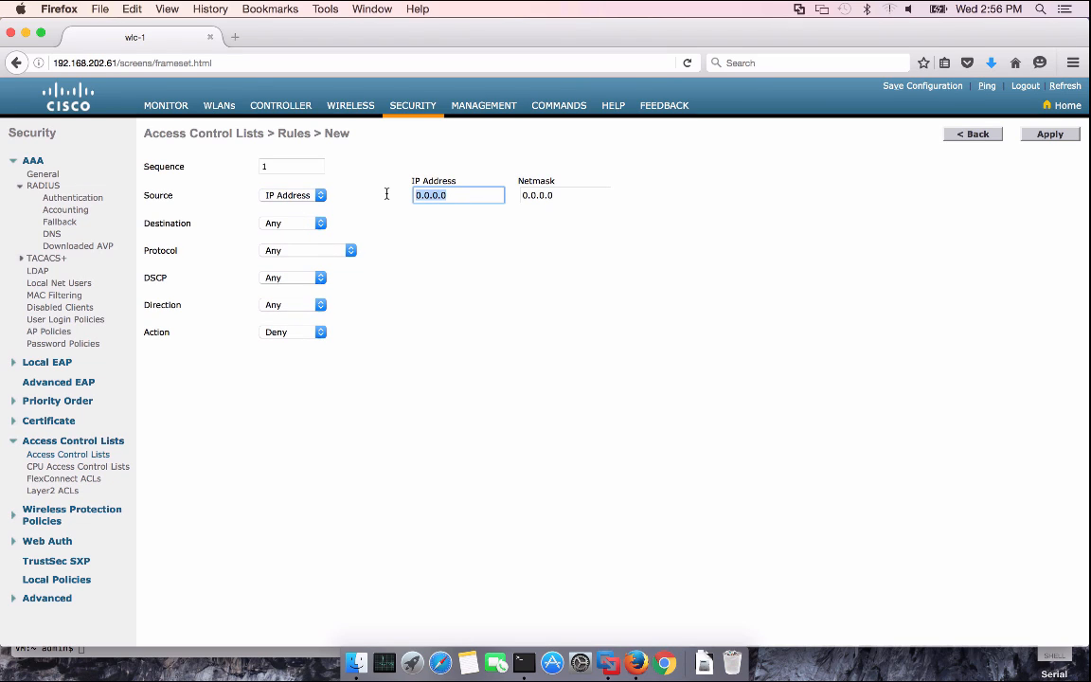
text(19)
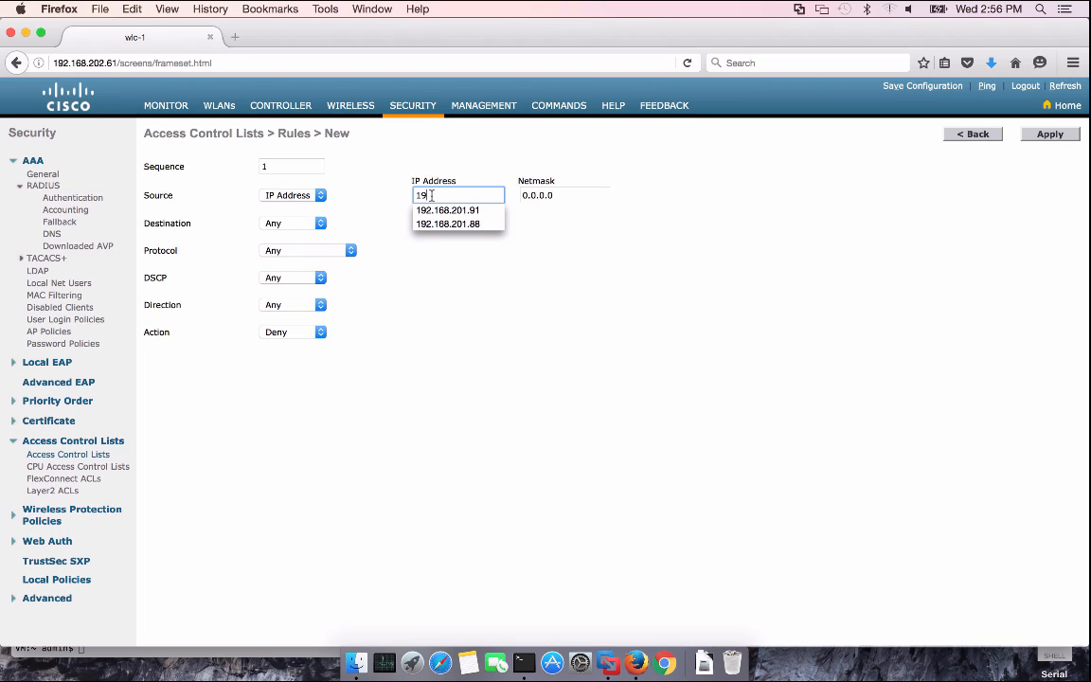
text(2.168.0.0)
key(Tab)
text(2)
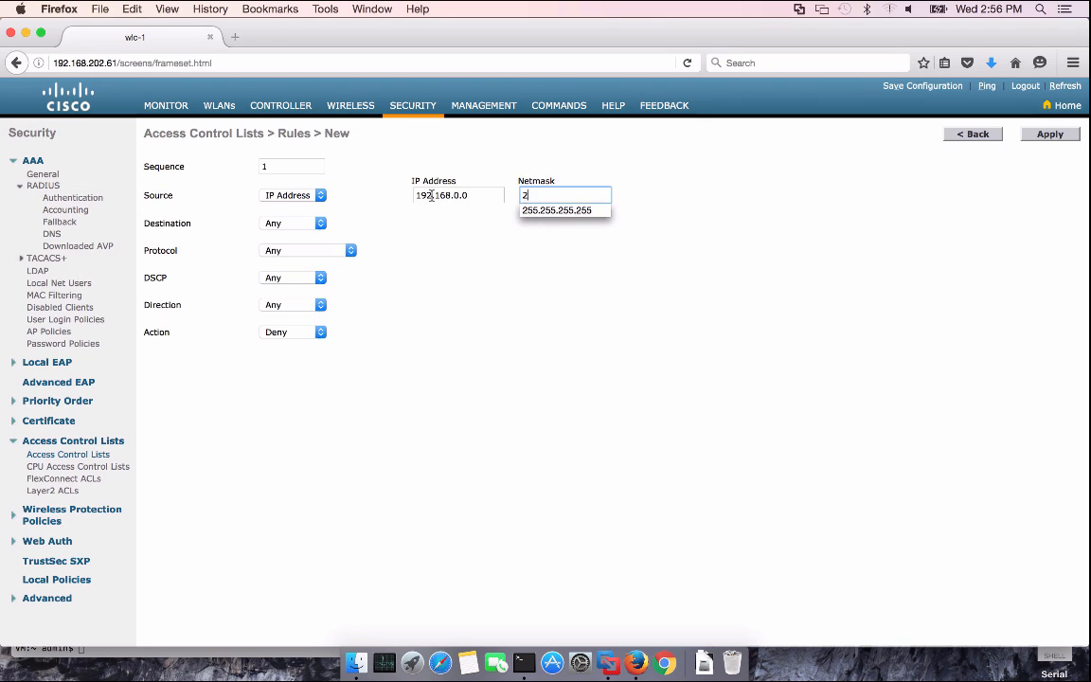
text(55.255.0.0)
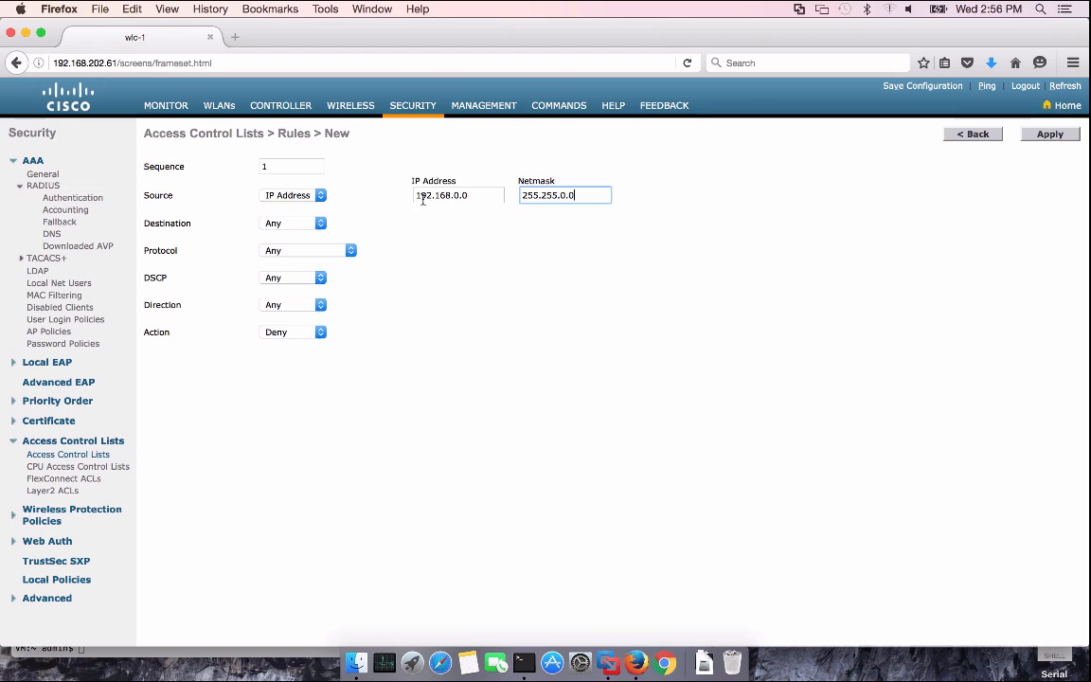
click(823, 186)
click(1050, 133)
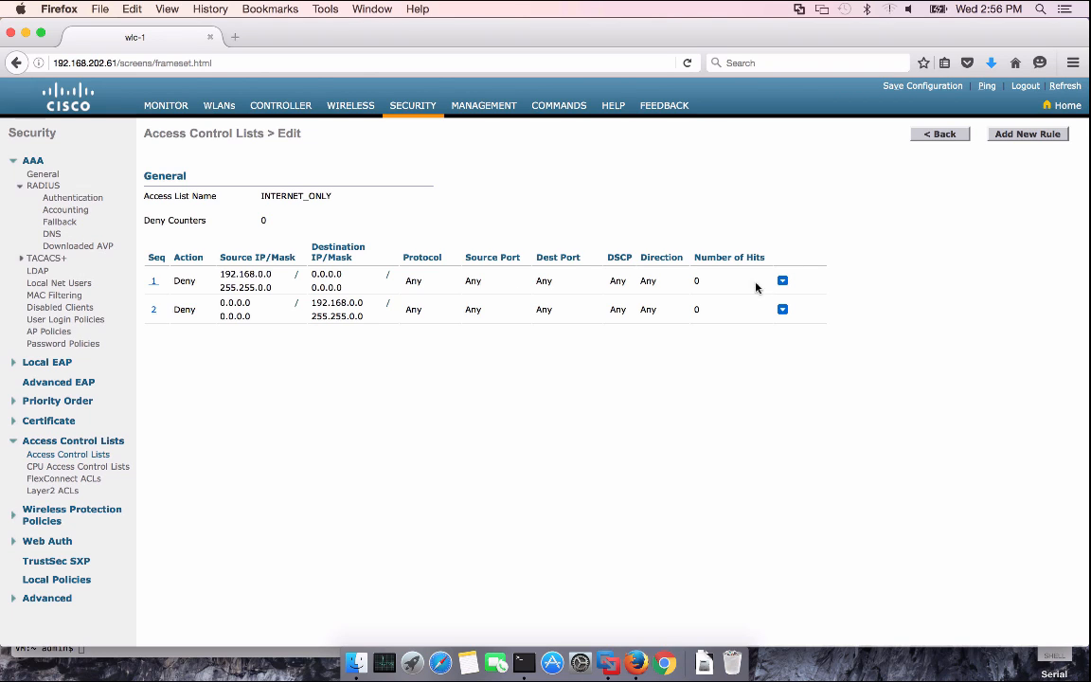
Set rule 1's destination to IP address 192.168.0.0/255.255.0.0
click(158, 282)
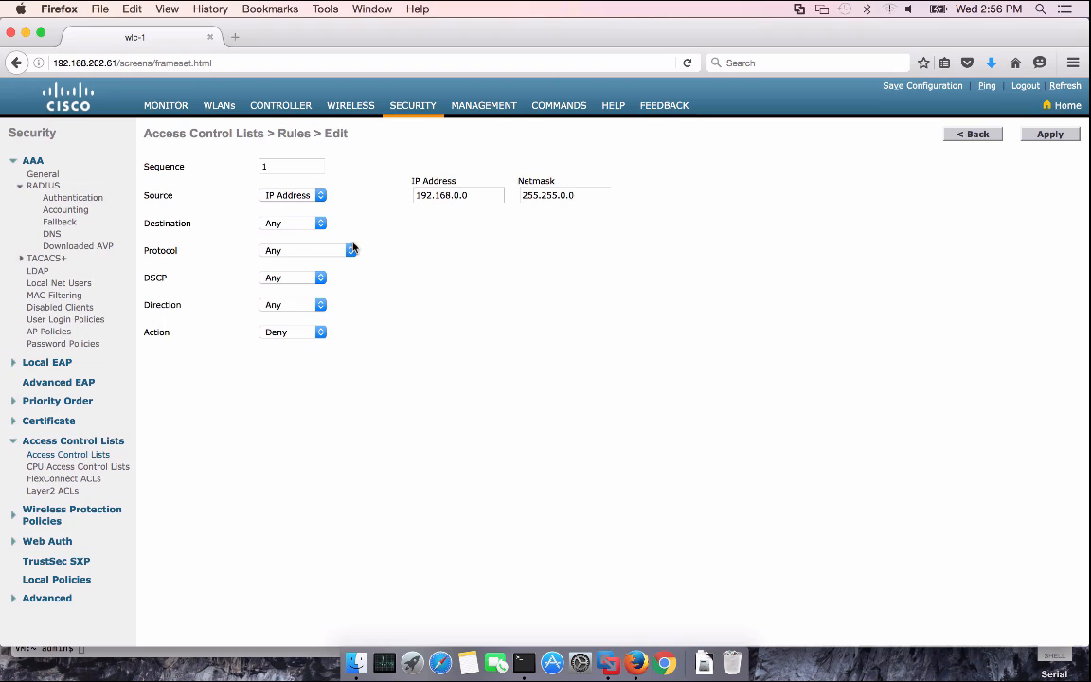
click(316, 225)
click(284, 247)
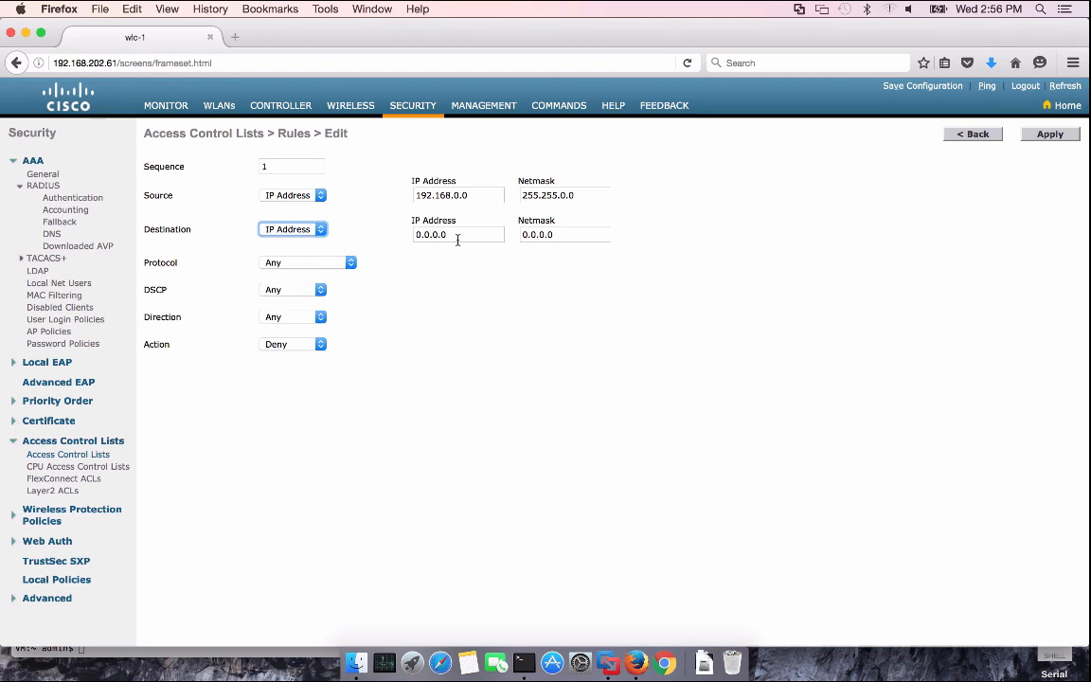
drag(458, 236, 396, 234)
text(192)
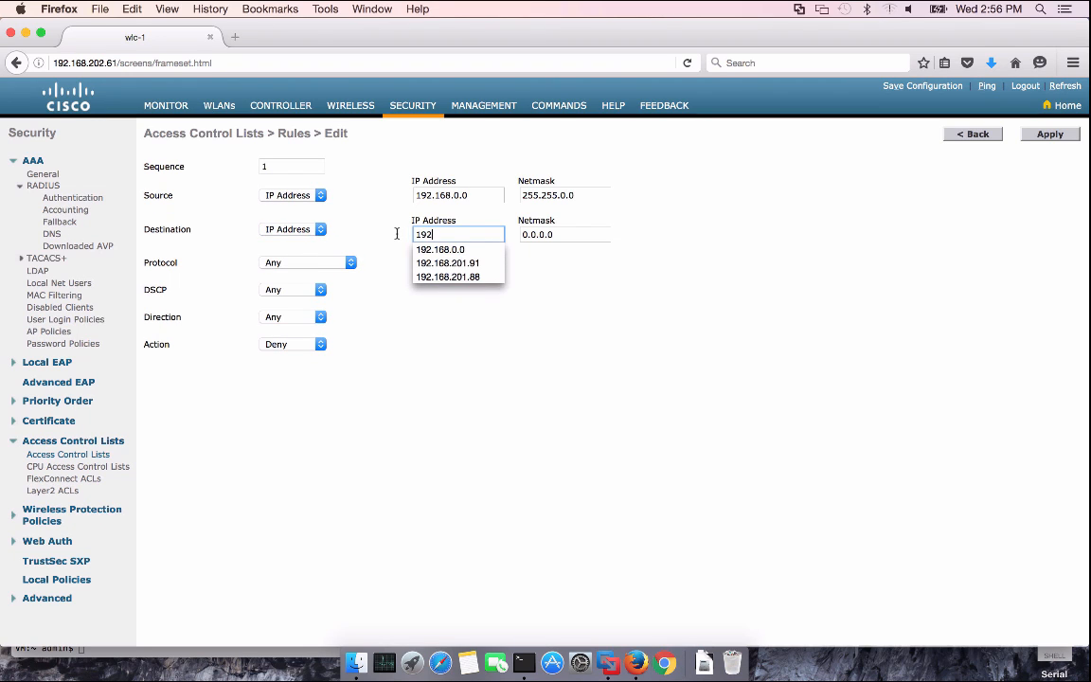
key(Down)
key(Return)
key(Tab)
text(25)
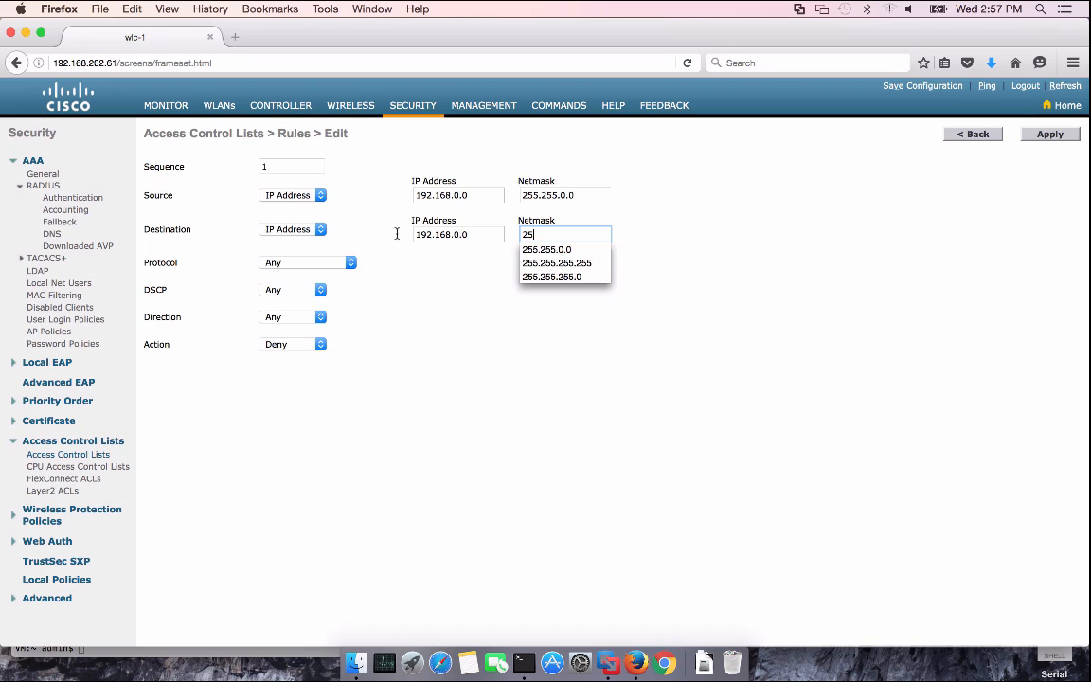
click(567, 251)
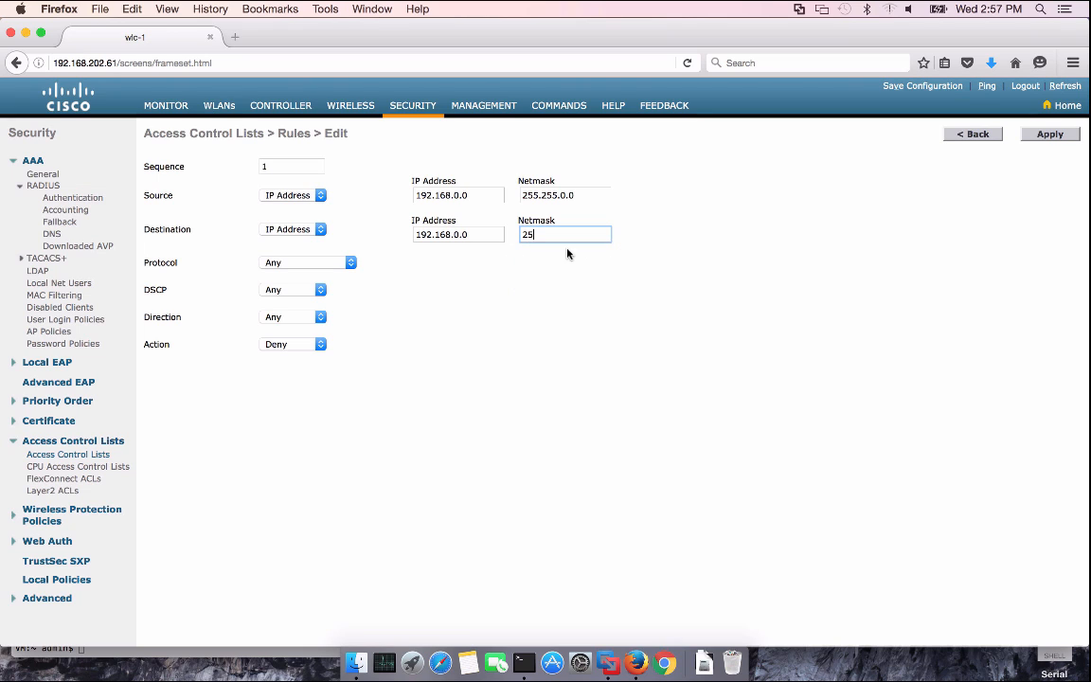
click(1050, 134)
Set rule 2's source to IP address 192.168.0.0/255.255.0.0
click(156, 310)
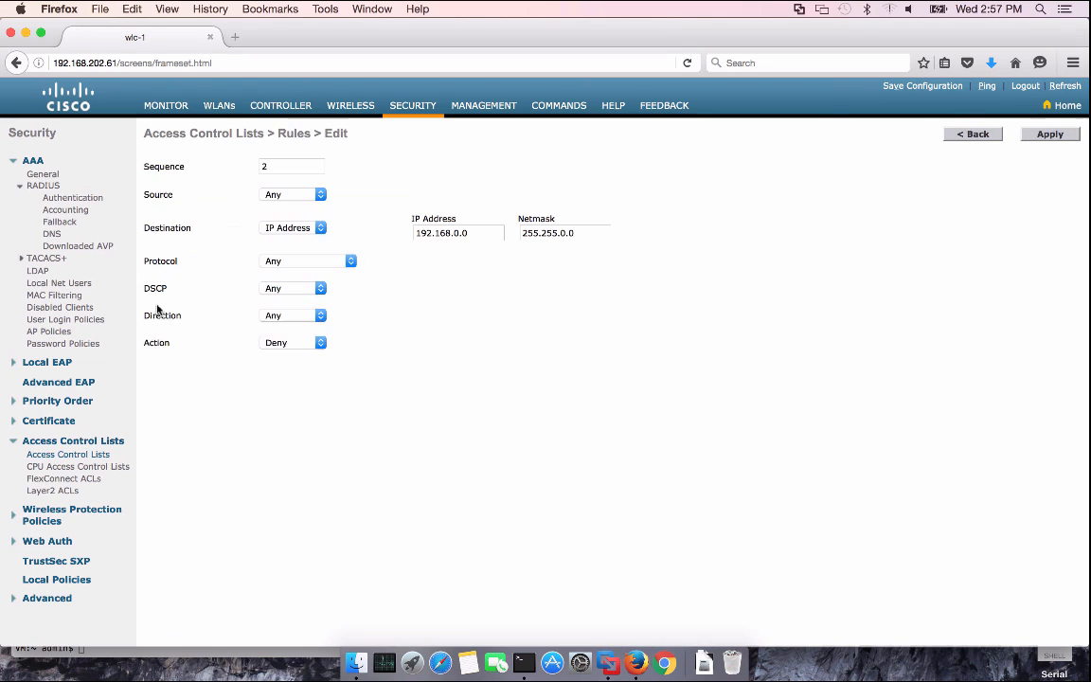
click(289, 195)
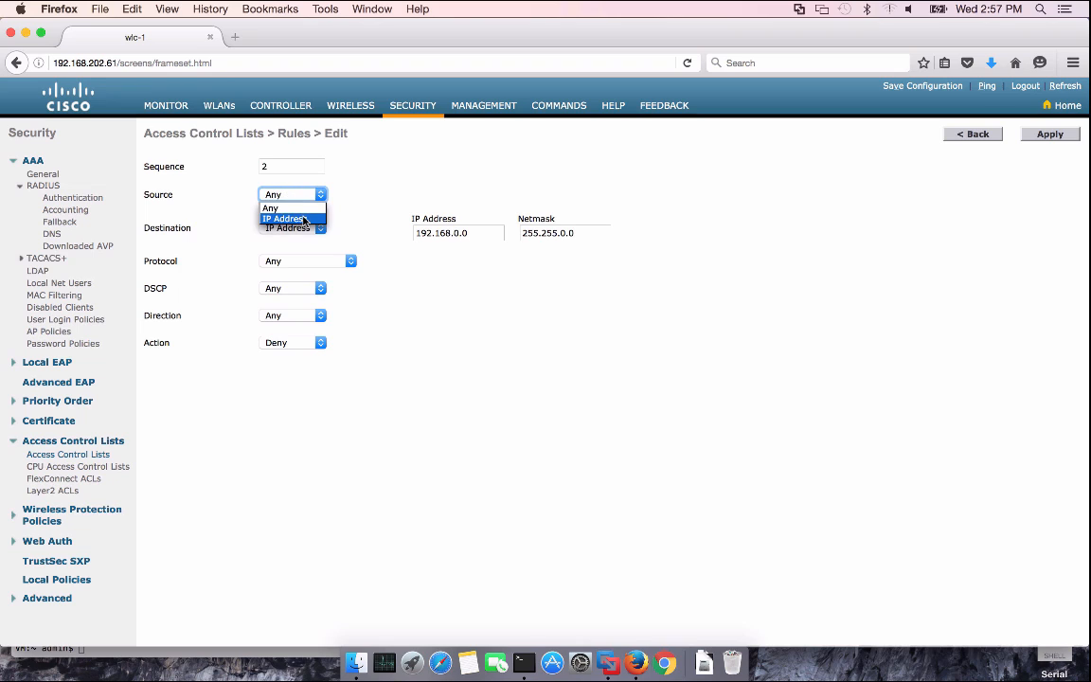
click(284, 218)
key(Tab)
text(192)
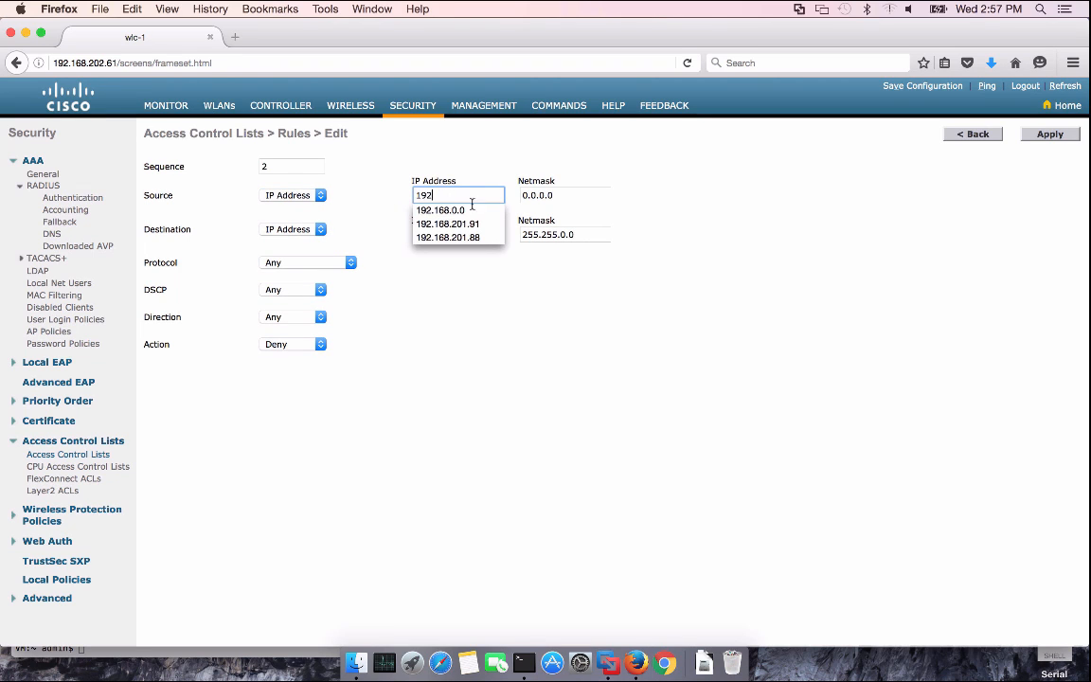
key(Down)
key(Return)
key(Tab)
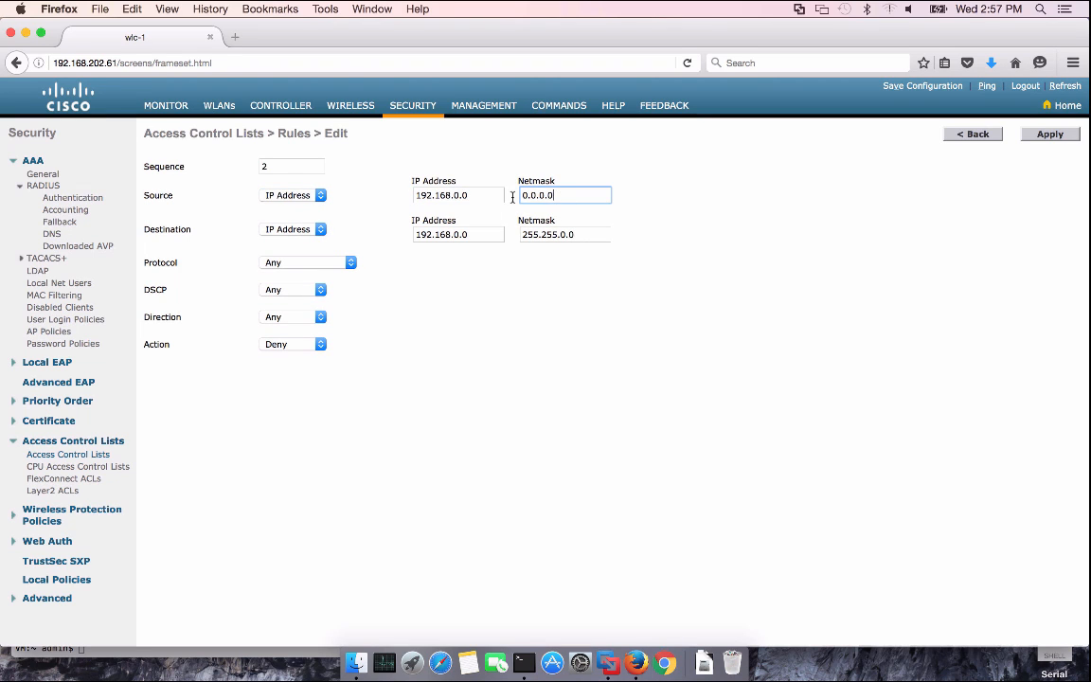
text(25)
click(568, 210)
click(1049, 134)
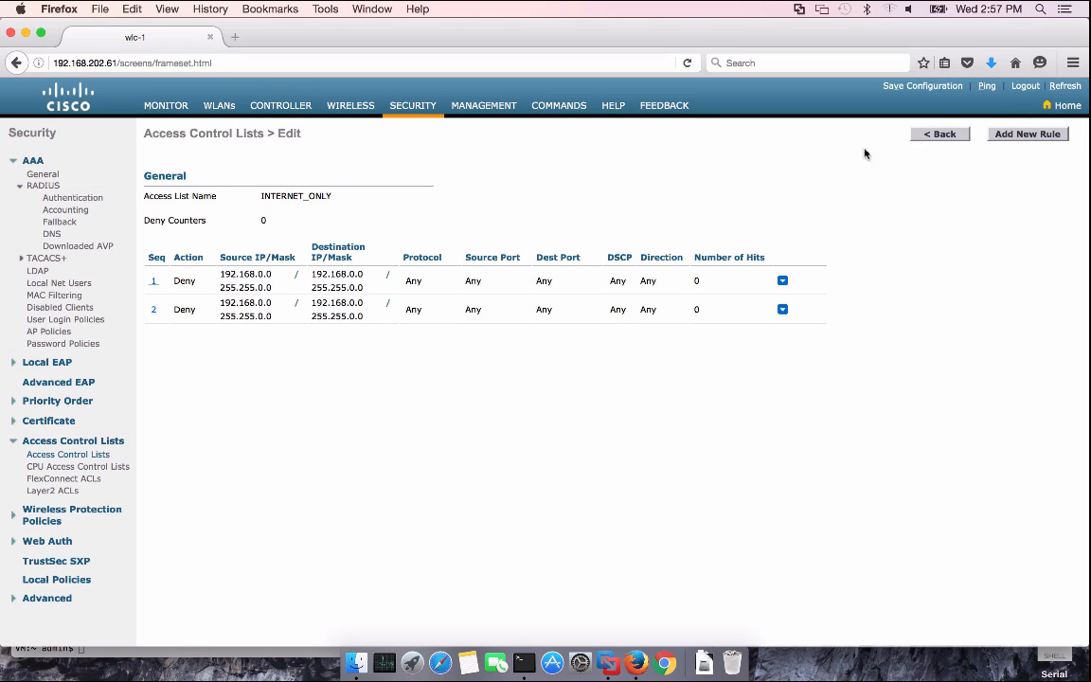
Add an INTERNET_ONLY rule at sequence 1 permitting UDP traffic from source port DNS
click(1022, 138)
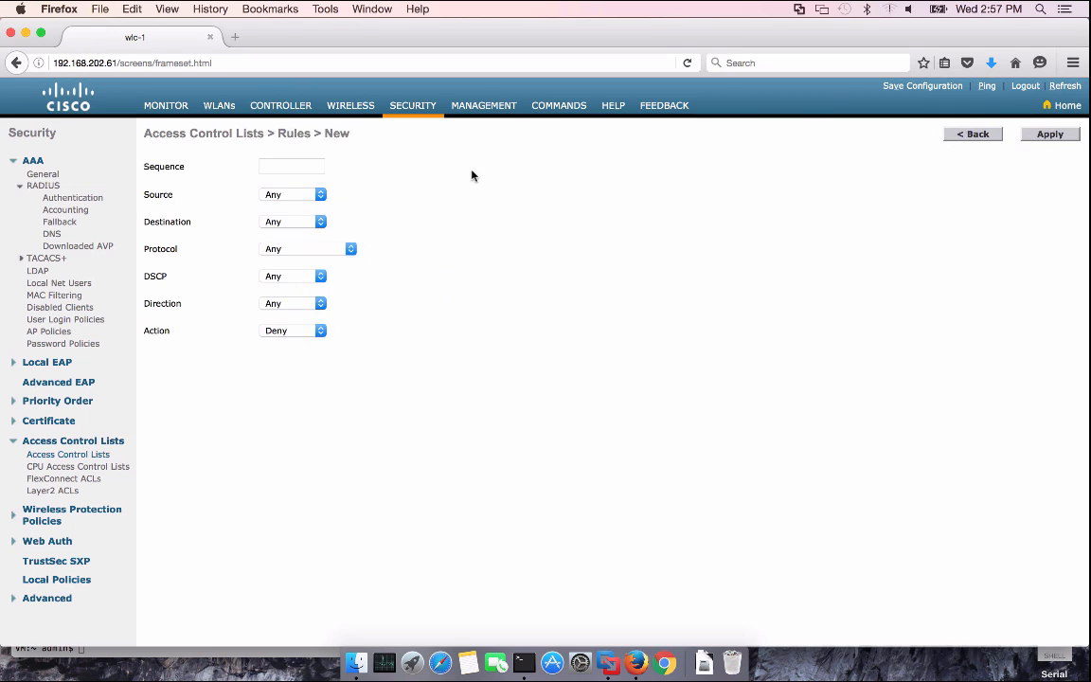
click(292, 169)
text(1)
click(312, 153)
click(293, 248)
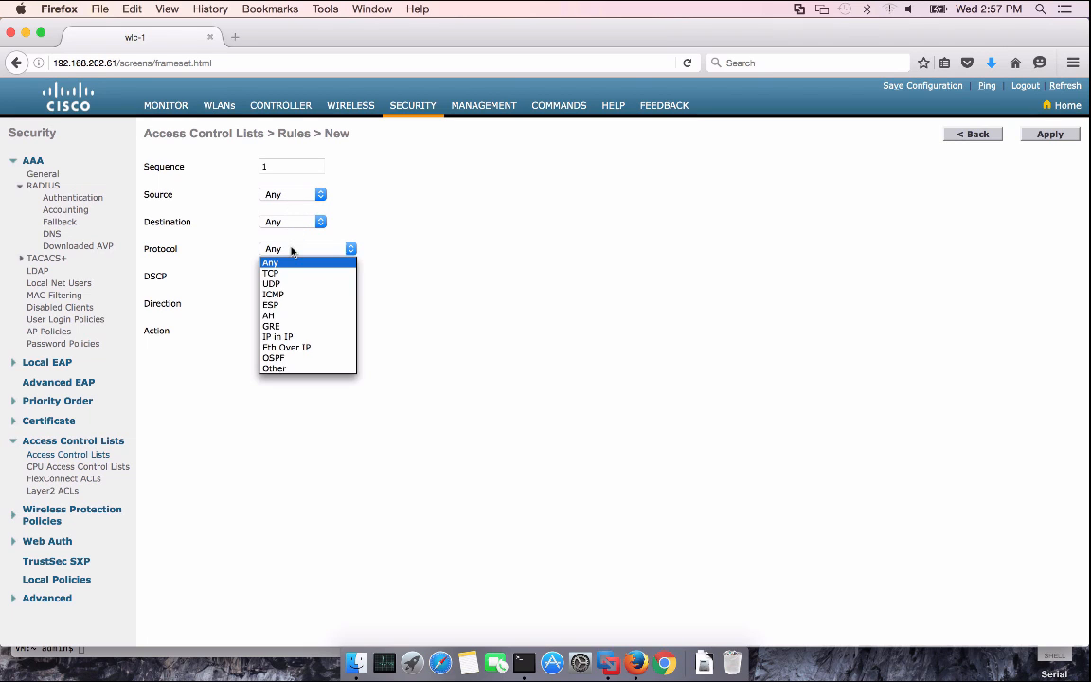
click(299, 283)
click(300, 278)
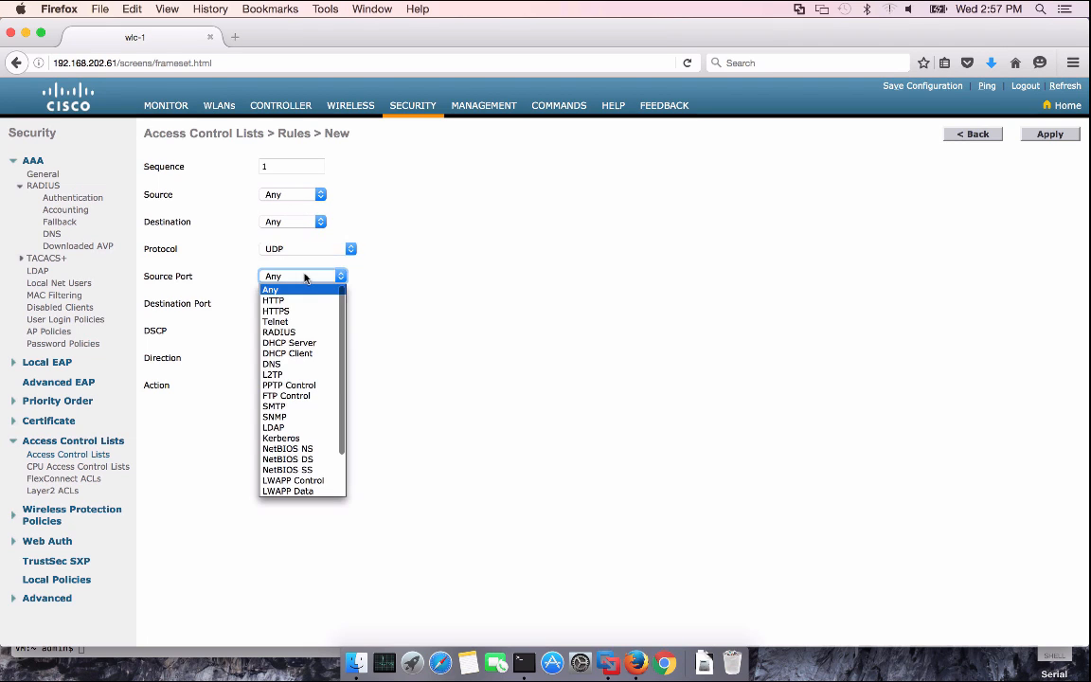
click(291, 363)
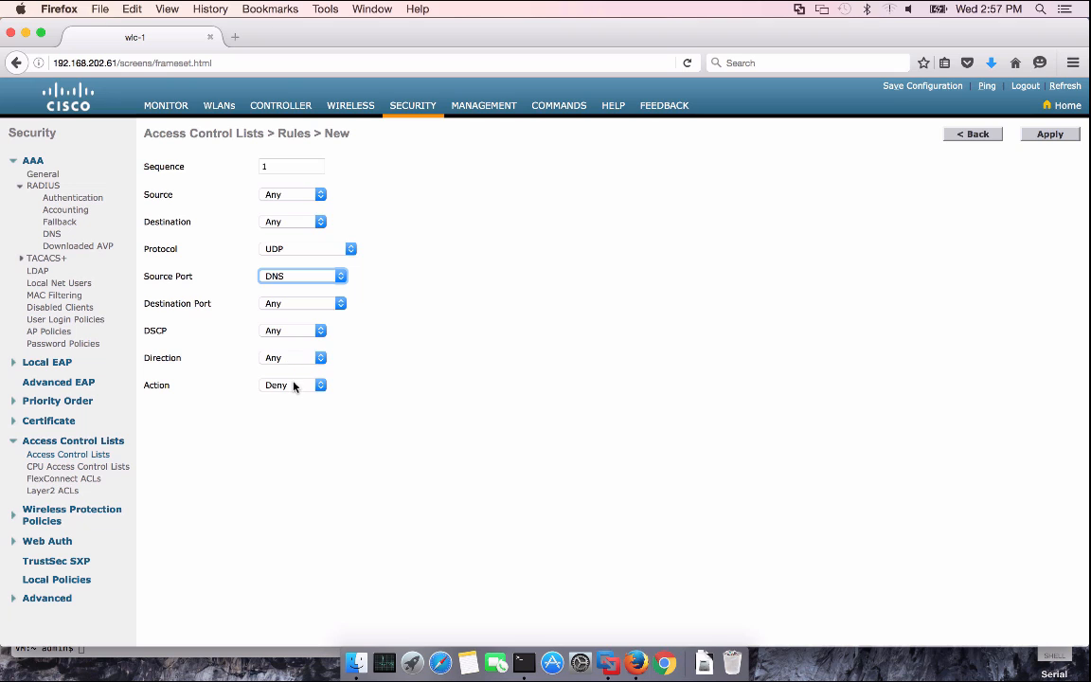
click(293, 385)
click(284, 396)
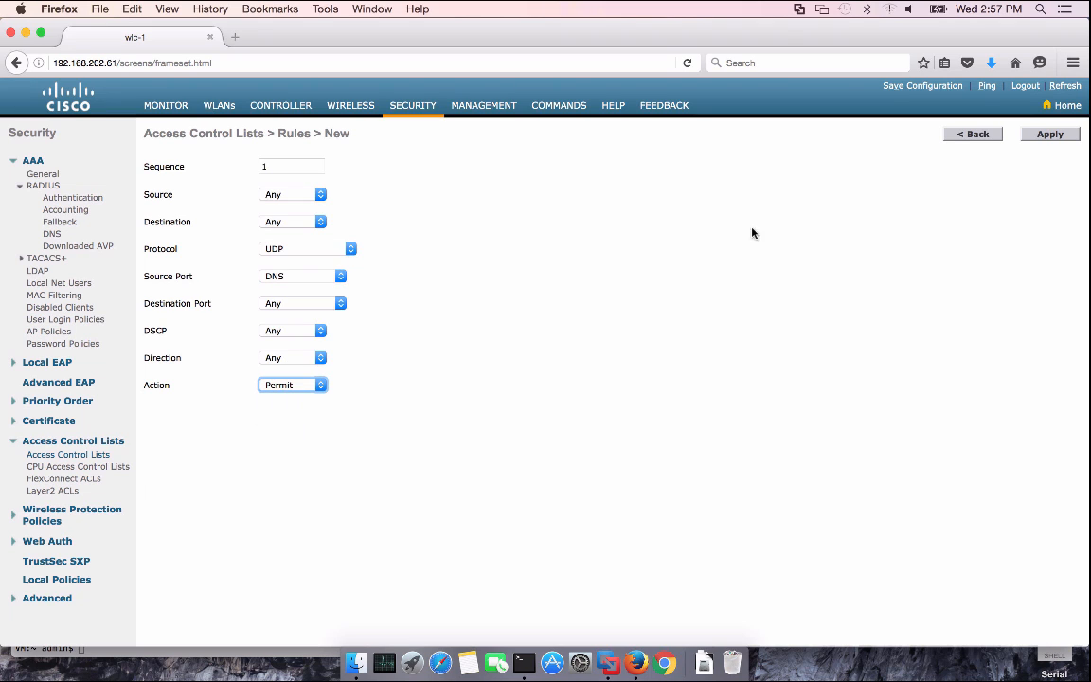
click(1049, 135)
Add another sequence 1 rule permitting UDP traffic to destination port DNS
click(1028, 135)
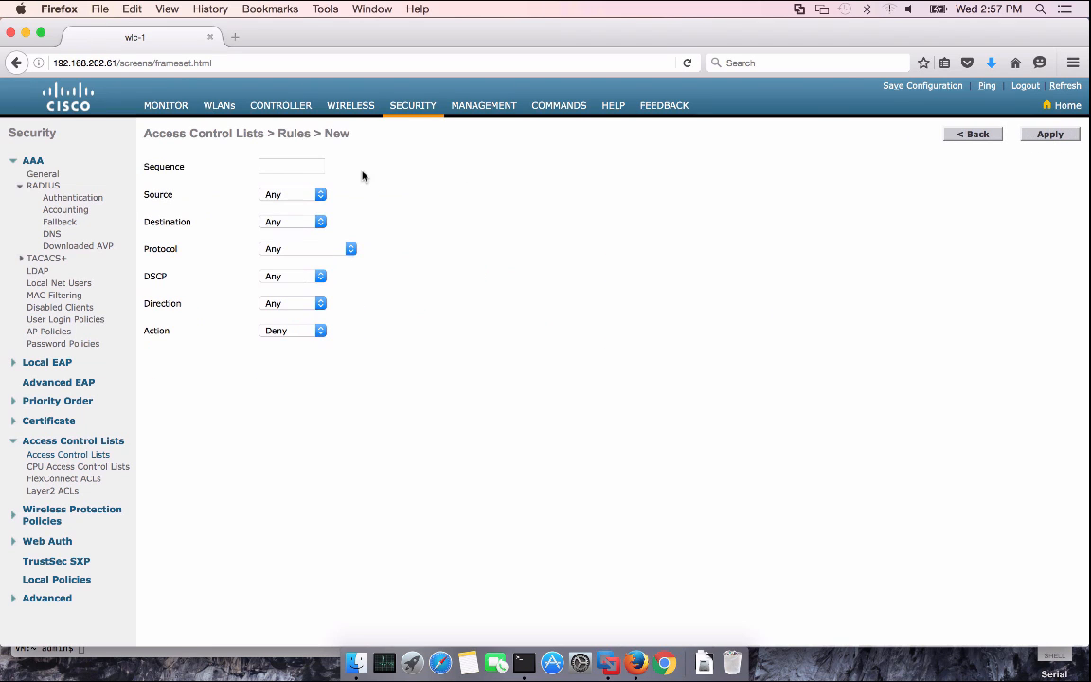
click(285, 165)
text(1)
click(305, 248)
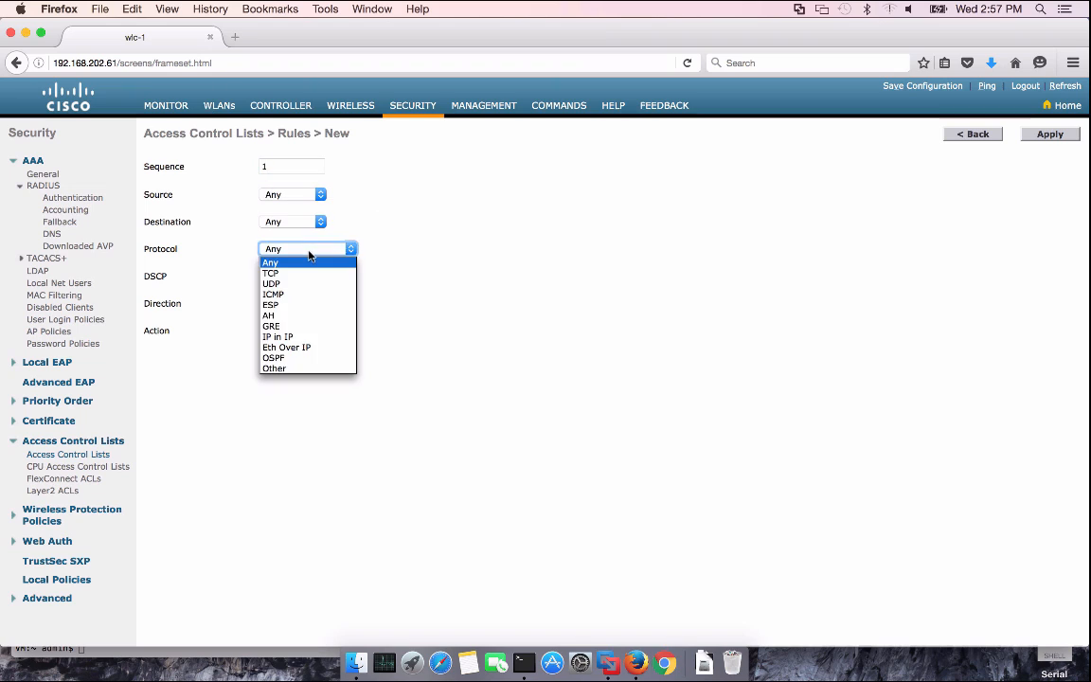
click(293, 276)
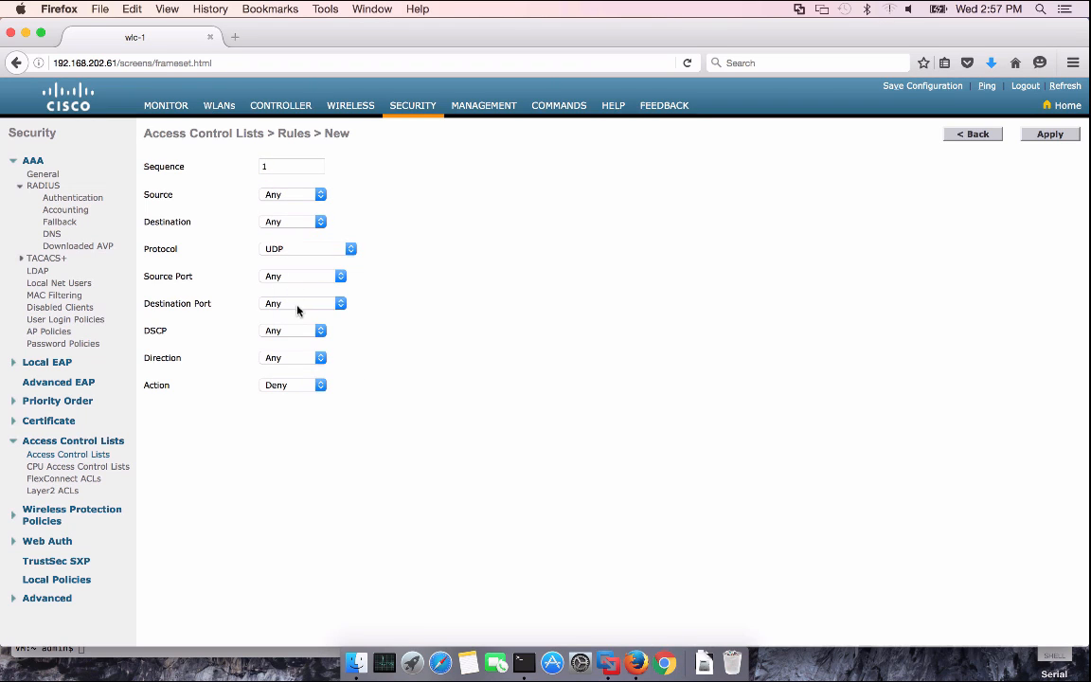
click(297, 305)
click(289, 392)
click(315, 384)
click(305, 396)
click(1051, 135)
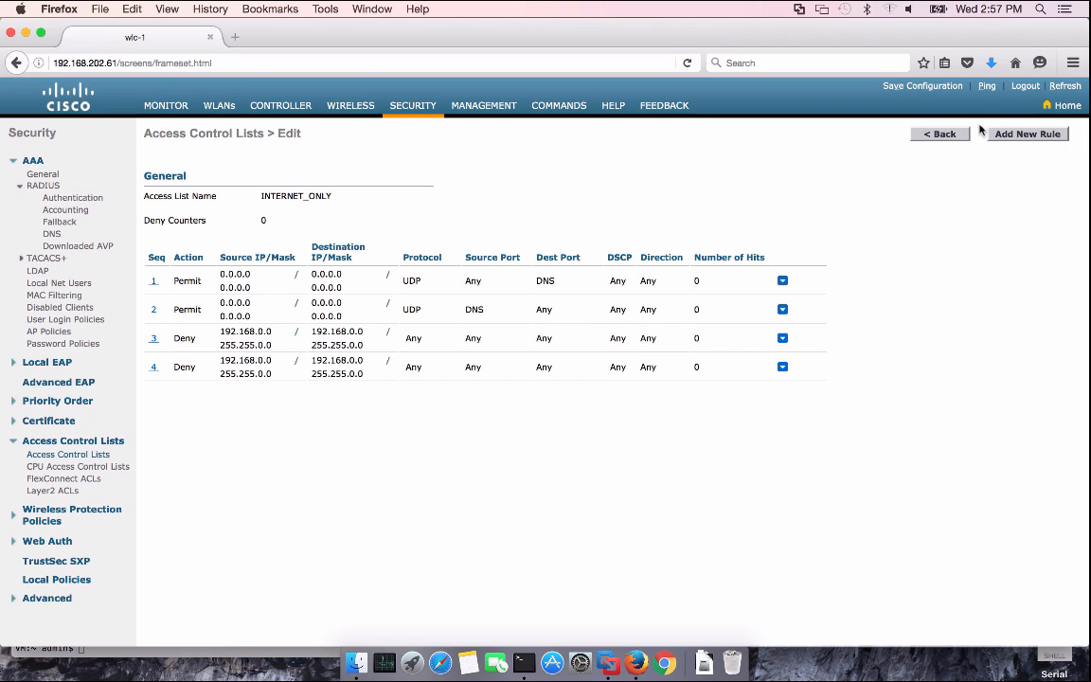
click(1028, 135)
Add rule 5 to INTERNET_ONLY permitting all remaining traffic
click(308, 166)
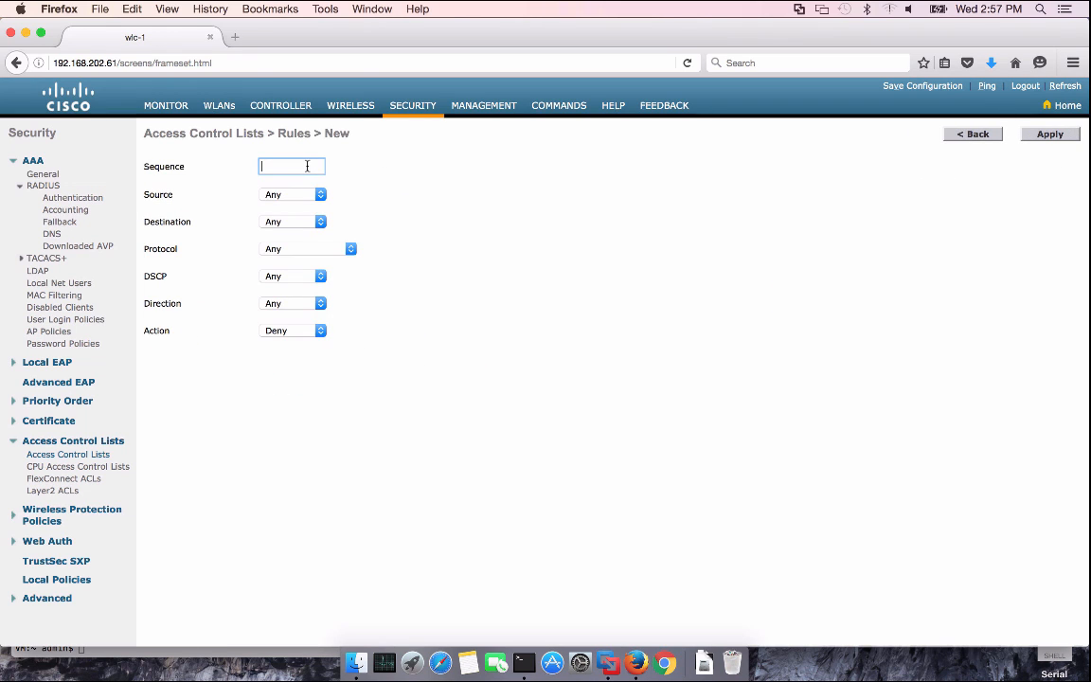
text(5)
click(312, 333)
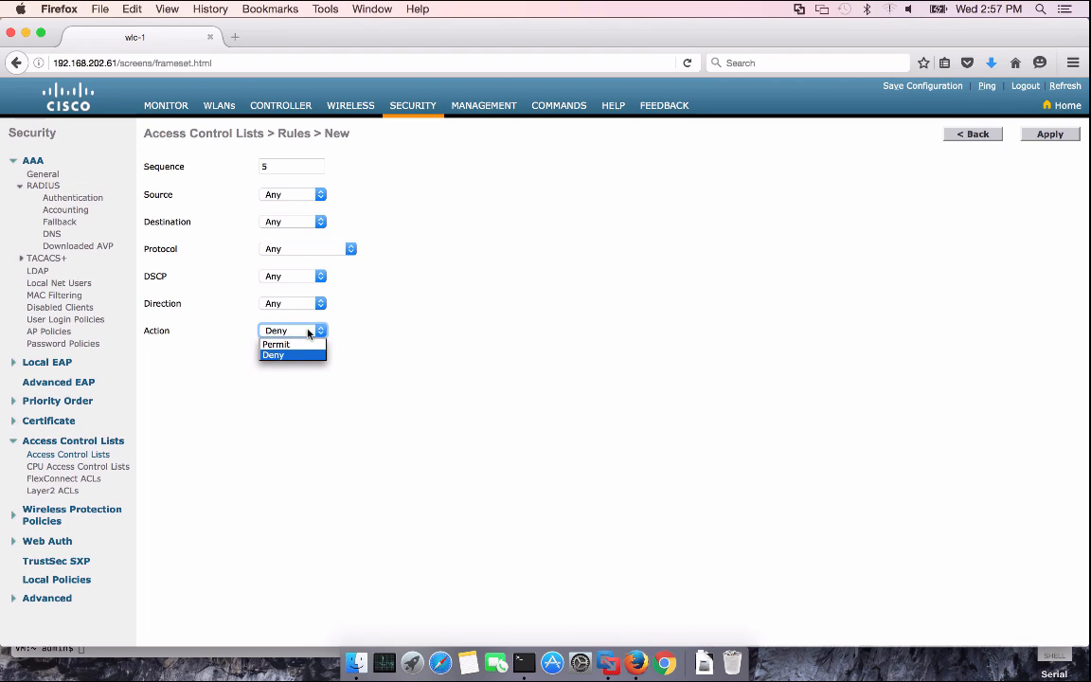
click(298, 343)
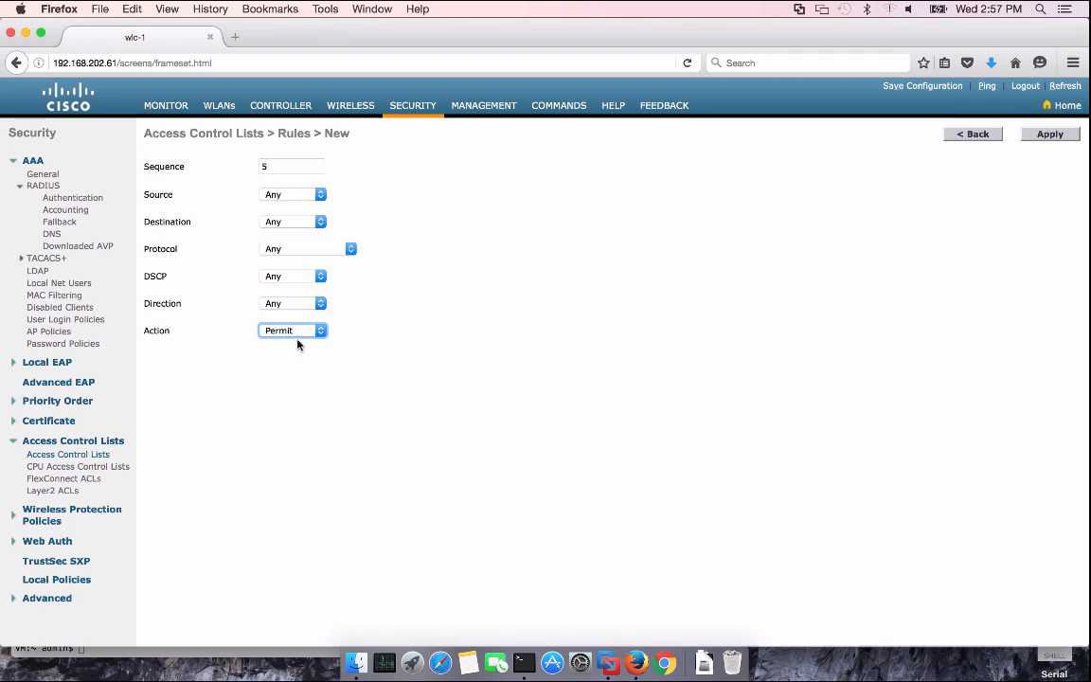
click(1041, 135)
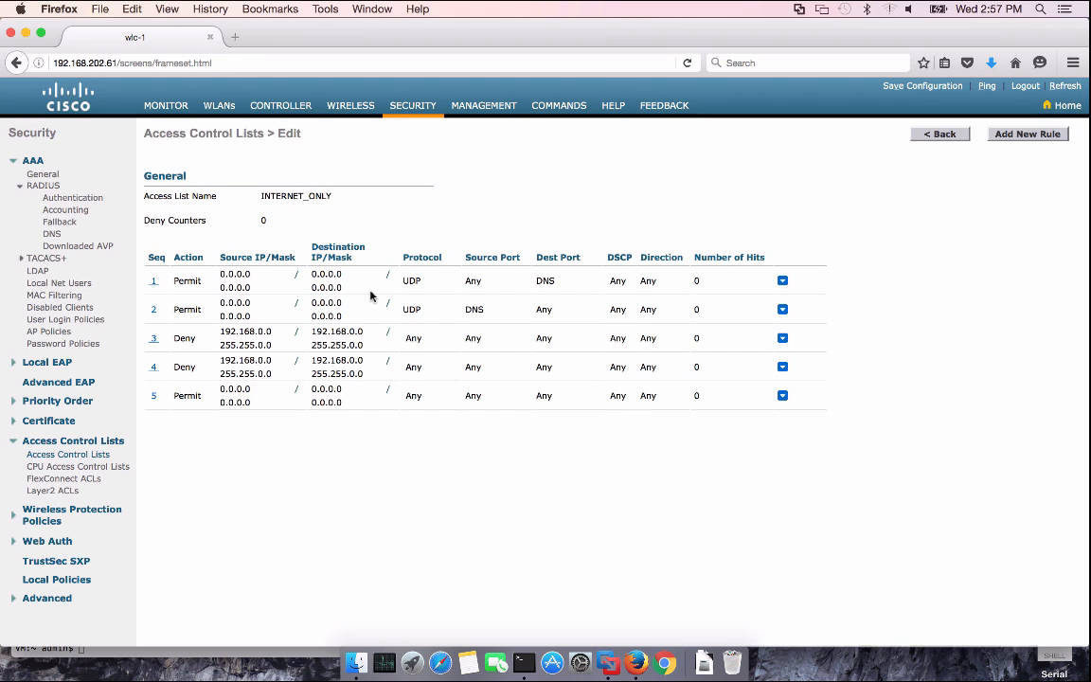
Go back to the ACL list, open WLANs, and bring up the ISE 2.0 VM in VMware Fusion
click(936, 134)
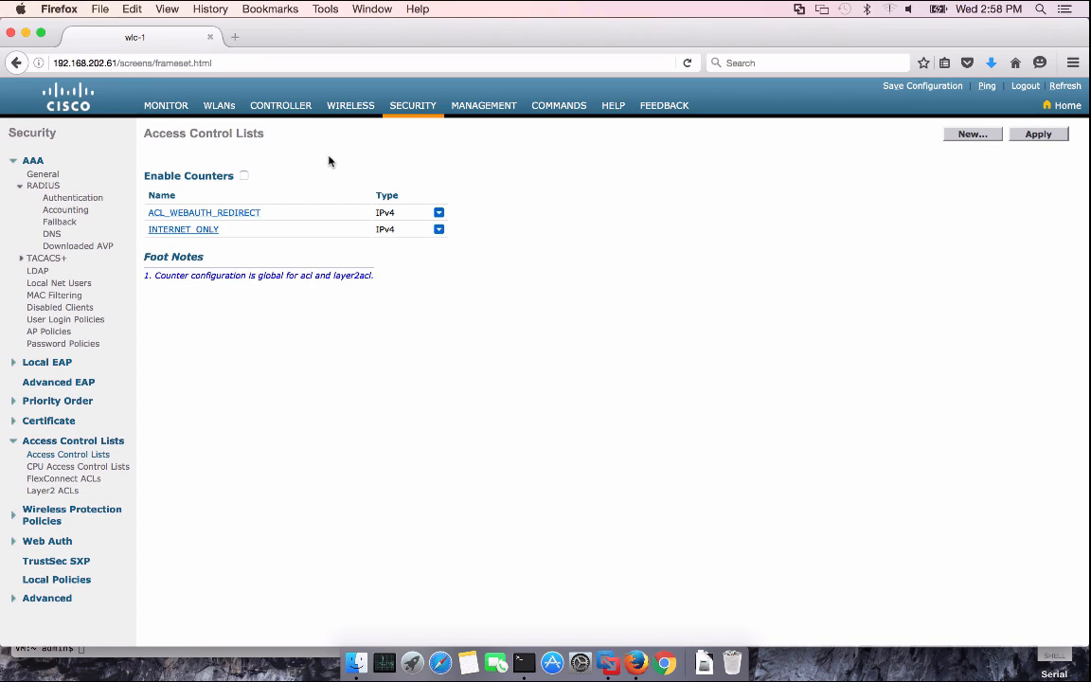
click(220, 106)
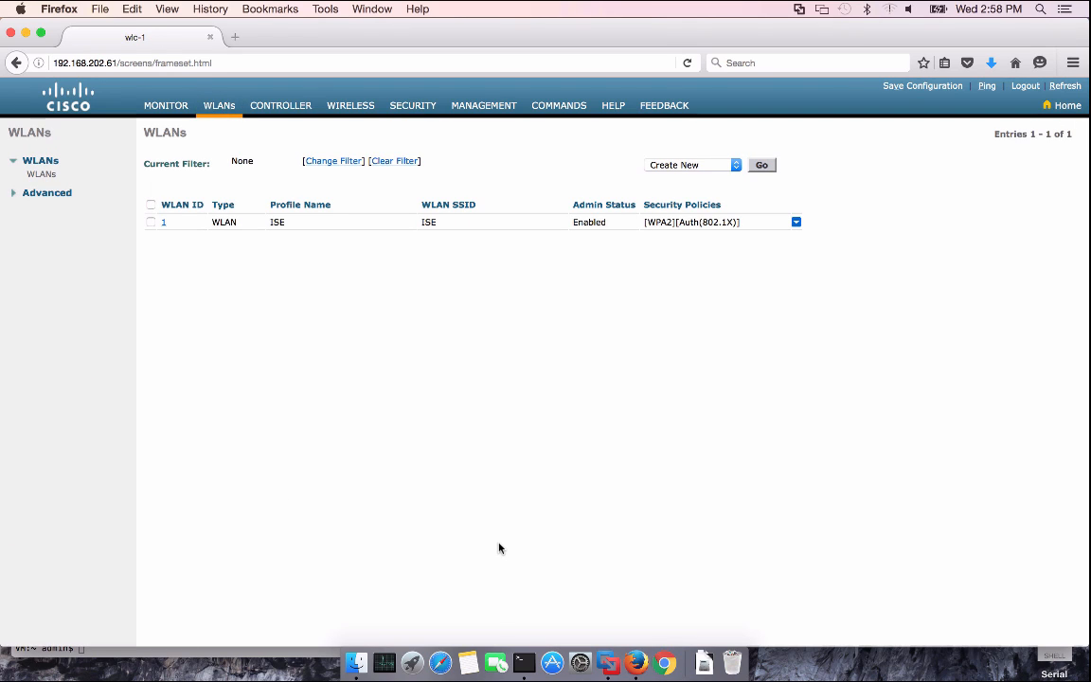
click(609, 666)
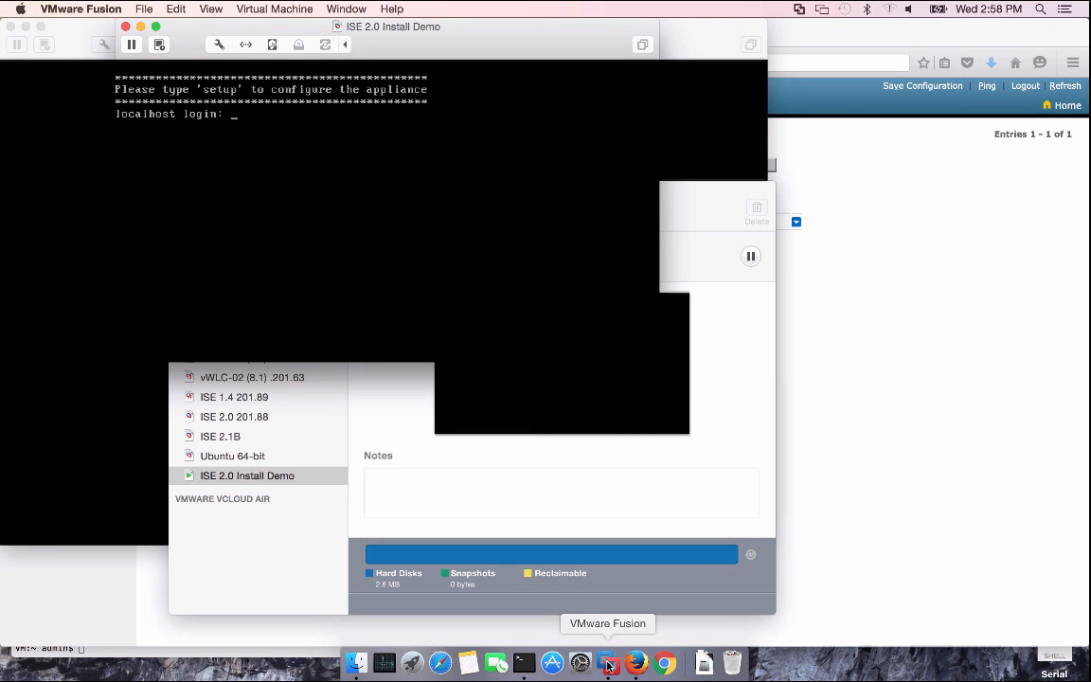
Start ISE setup with hostname ise20, IP 192.168.201.88, netmask 255.255.255.0, gateway 192.168.201.1
click(377, 248)
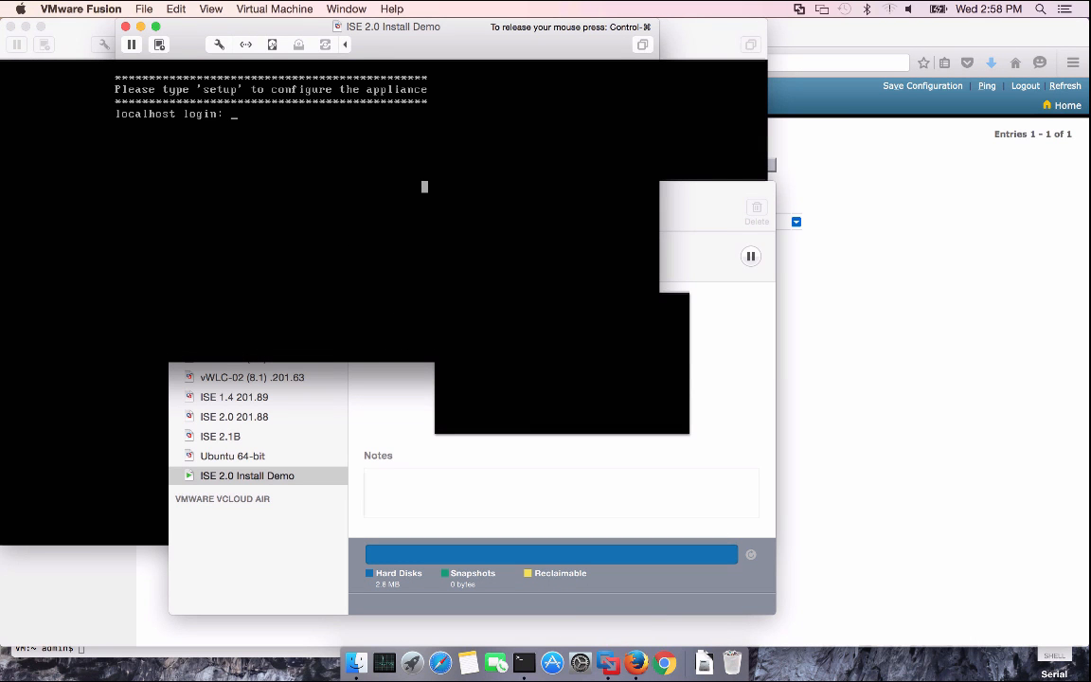
text(setup)
key(Return)
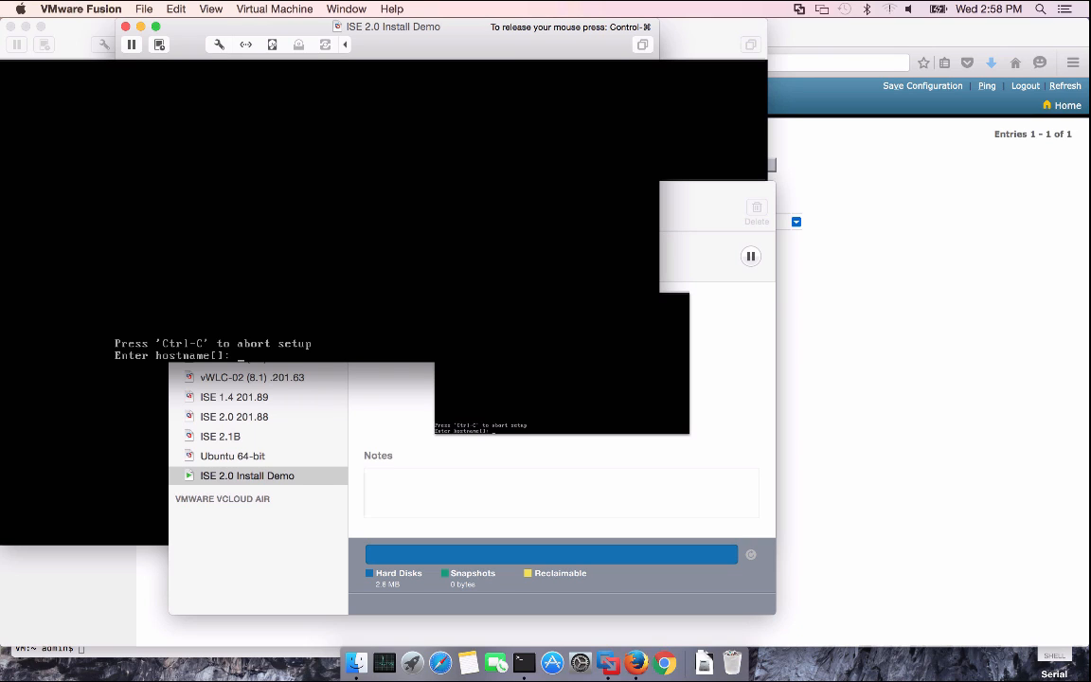
text(ise20)
key(Return)
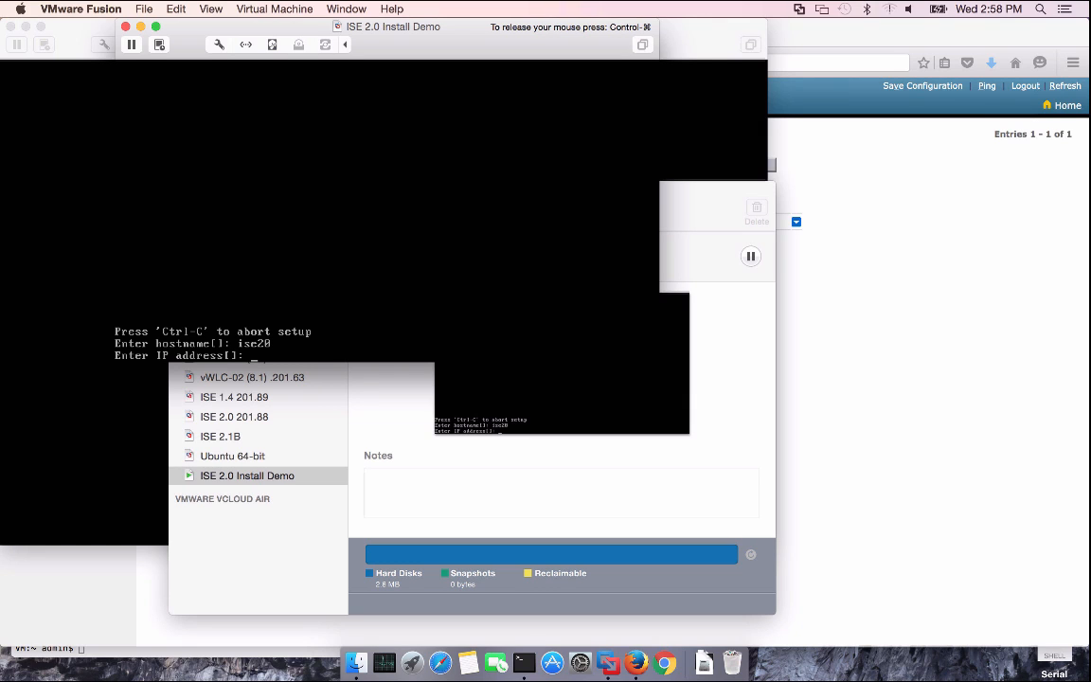
text(192.168.201.88)
key(Return)
text(255)
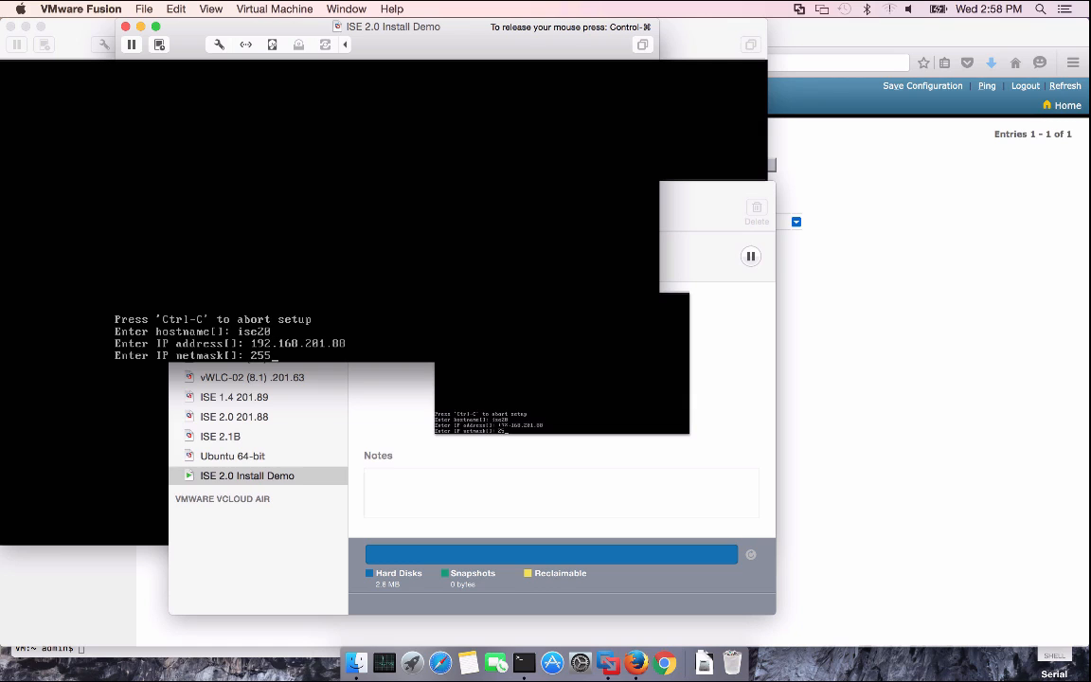
text(.255.255.0)
key(Return)
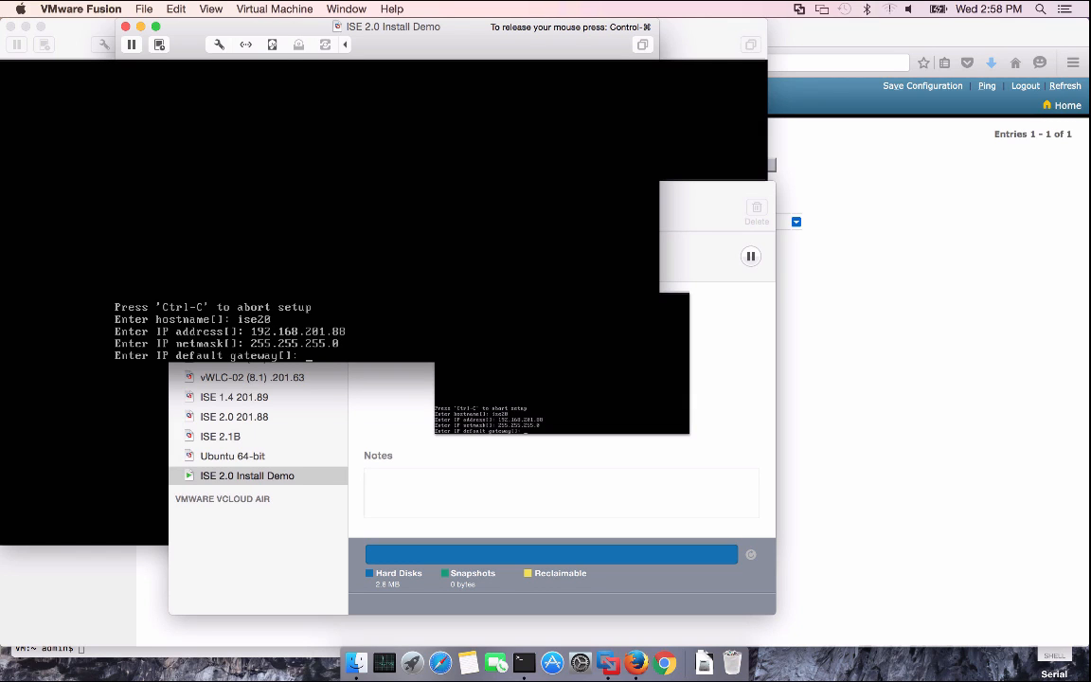
text(192.168.201.1)
key(Return)
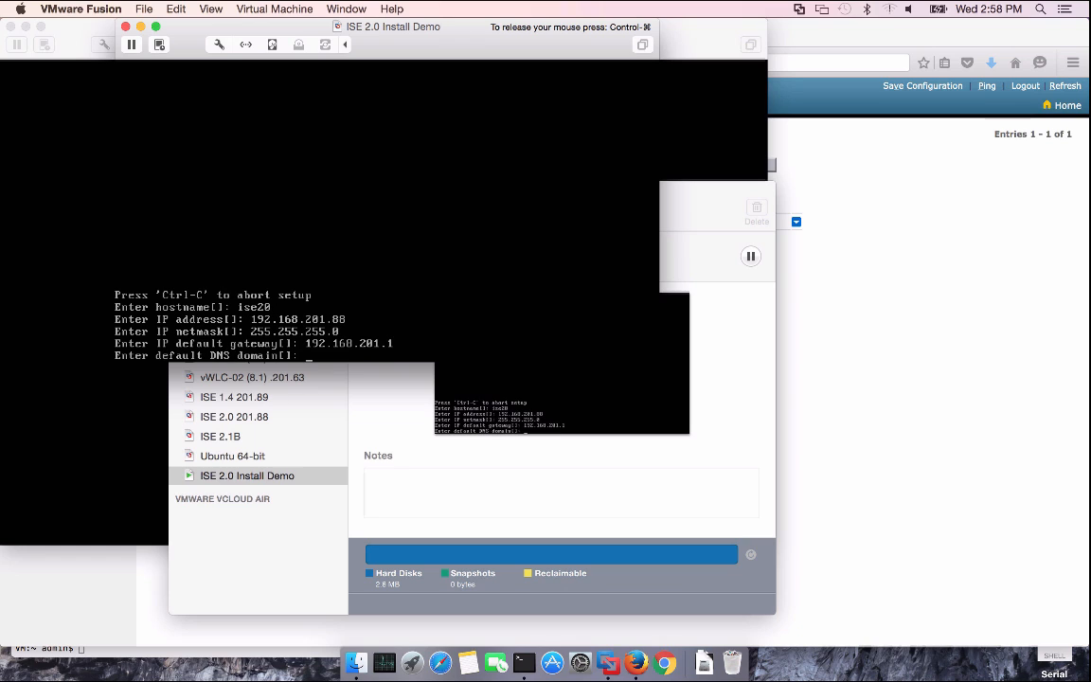
Set DNS domain example.com, nameserver 192.168.201.72 and NTP server 192.168.201.1, no extras
text(example.com)
key(Return)
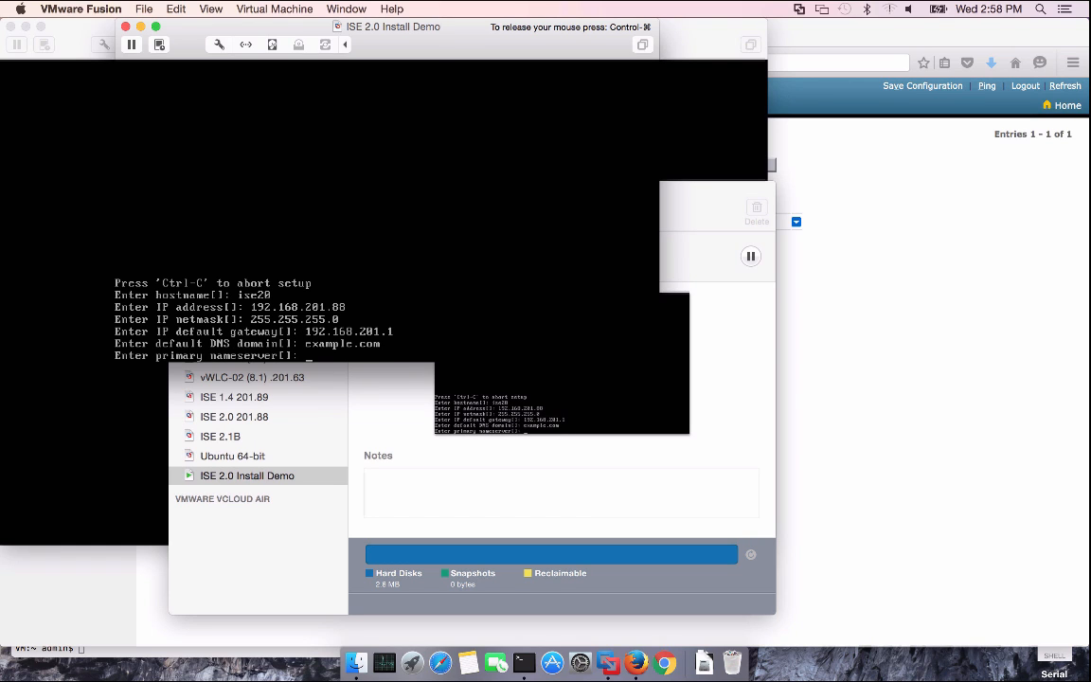
text(192.168.201.72)
key(Return)
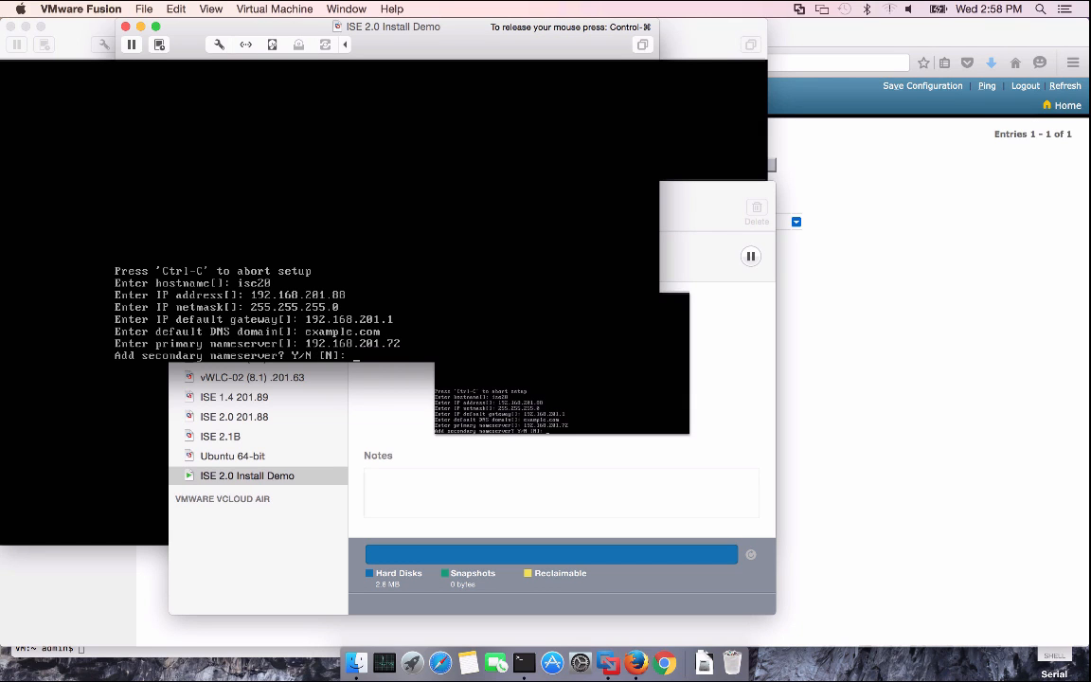
text(n)
key(Return)
text(192.16)
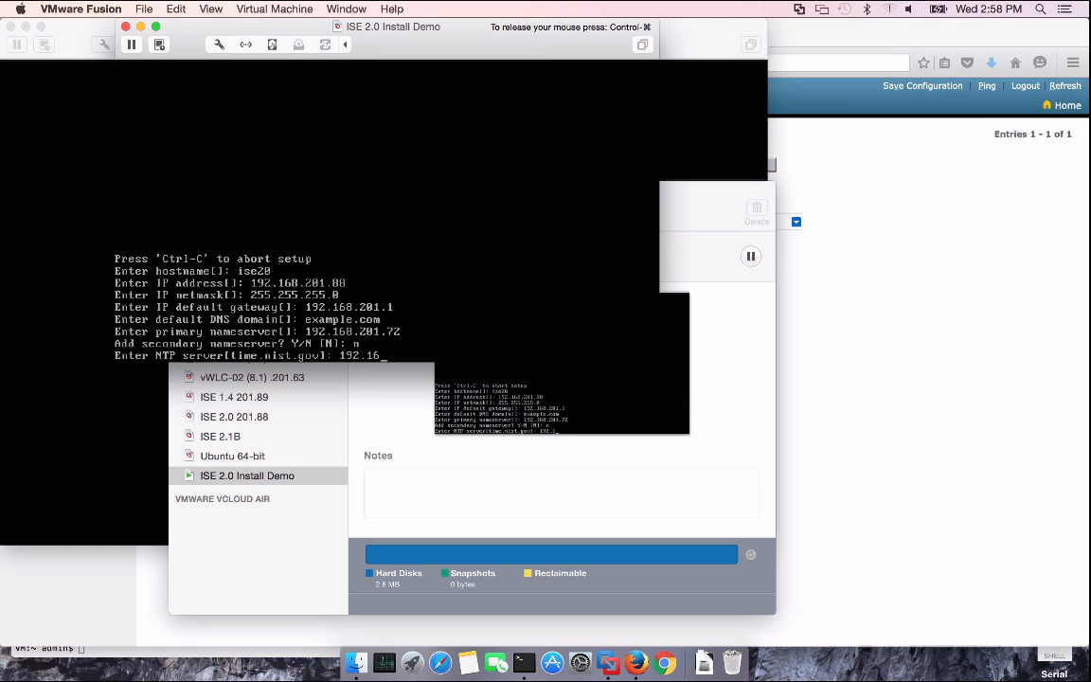
text(8.201.1)
key(Return)
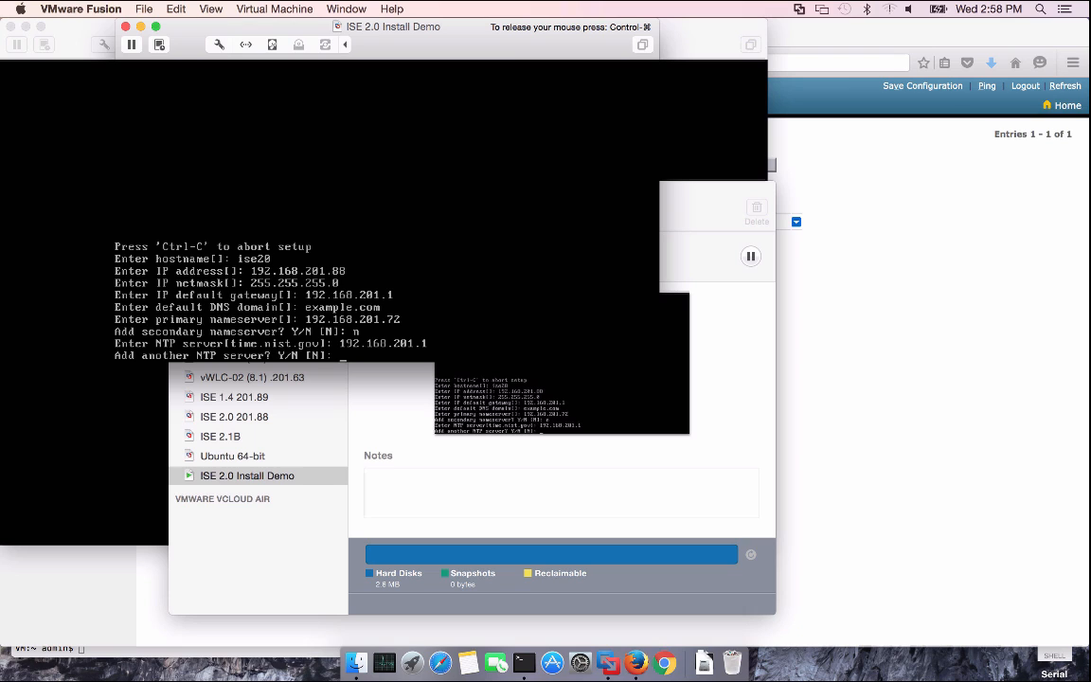
text(n)
key(Return)
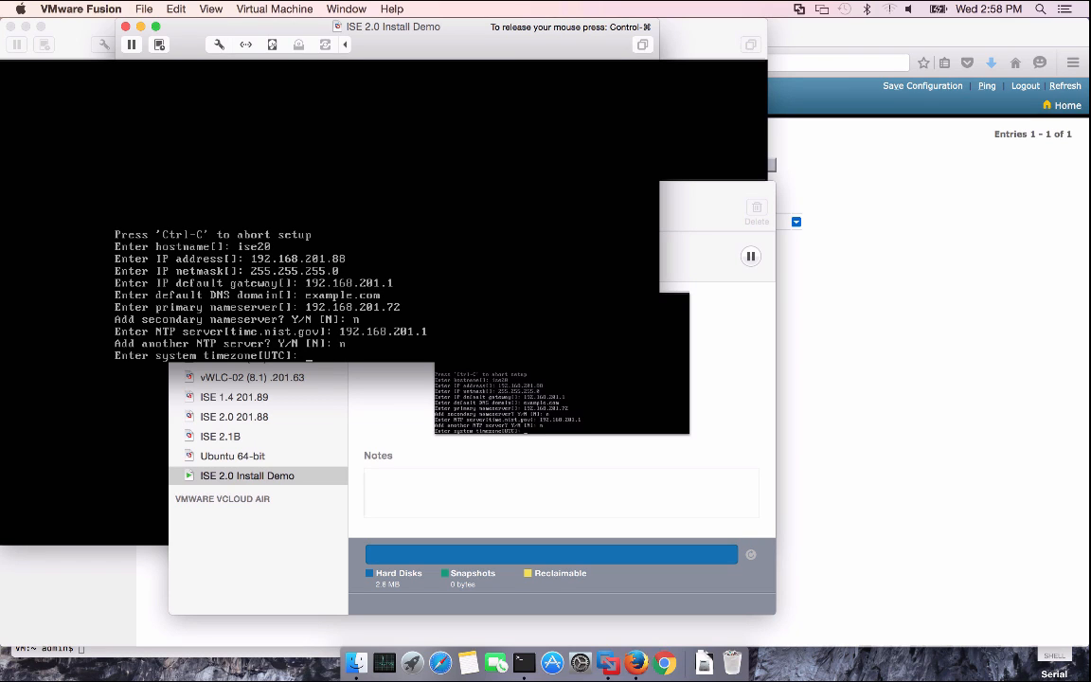
Set timezone CST6CDT, enable SSH, and enter the default admin username and password
text(CST6CDT)
key(Return)
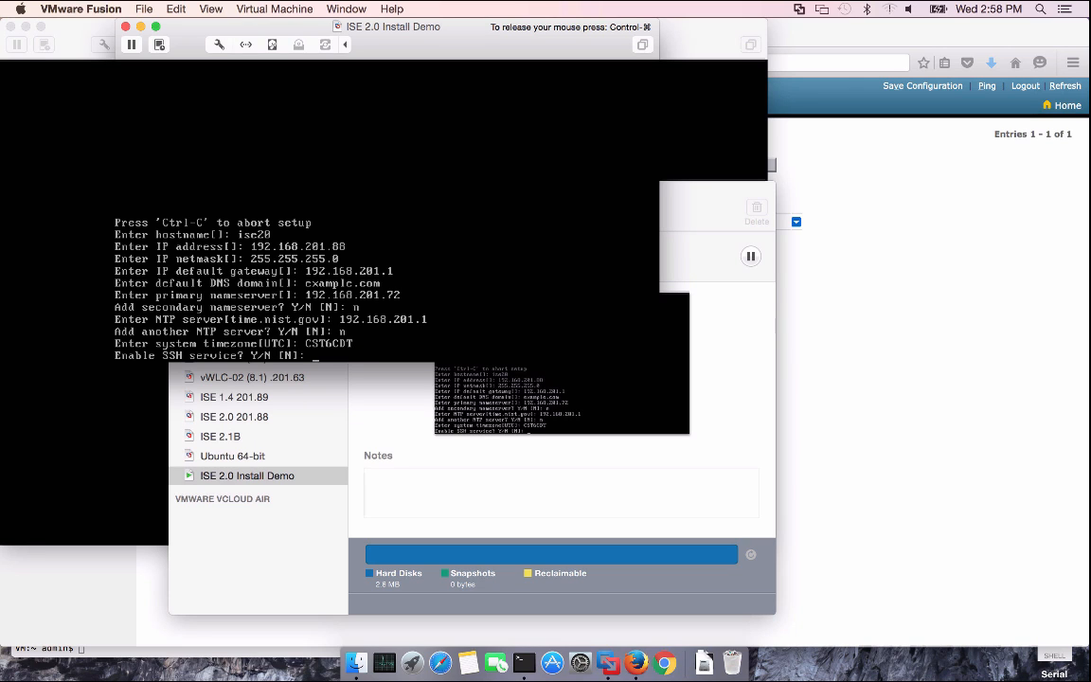
text(y)
key(Return)
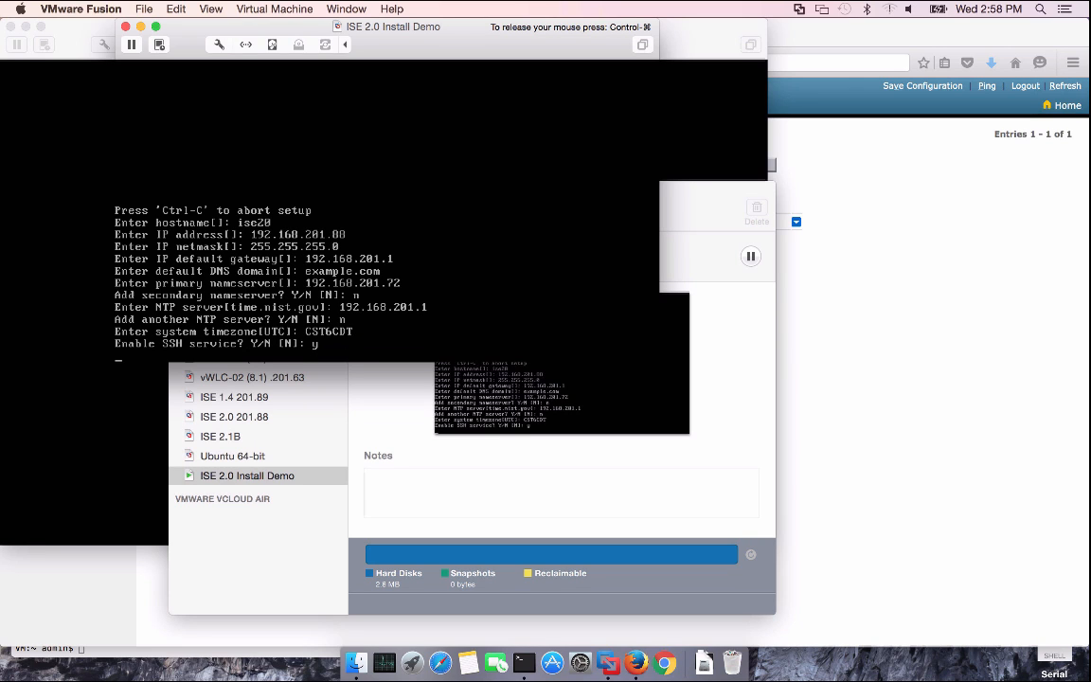
key(Return)
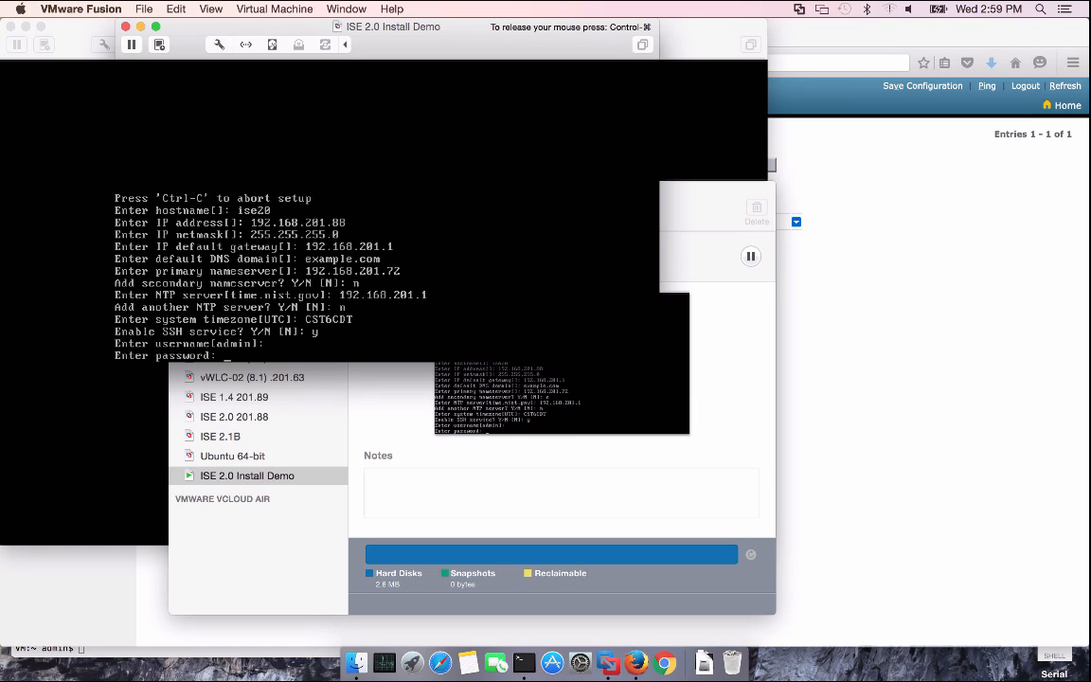
key(Return)
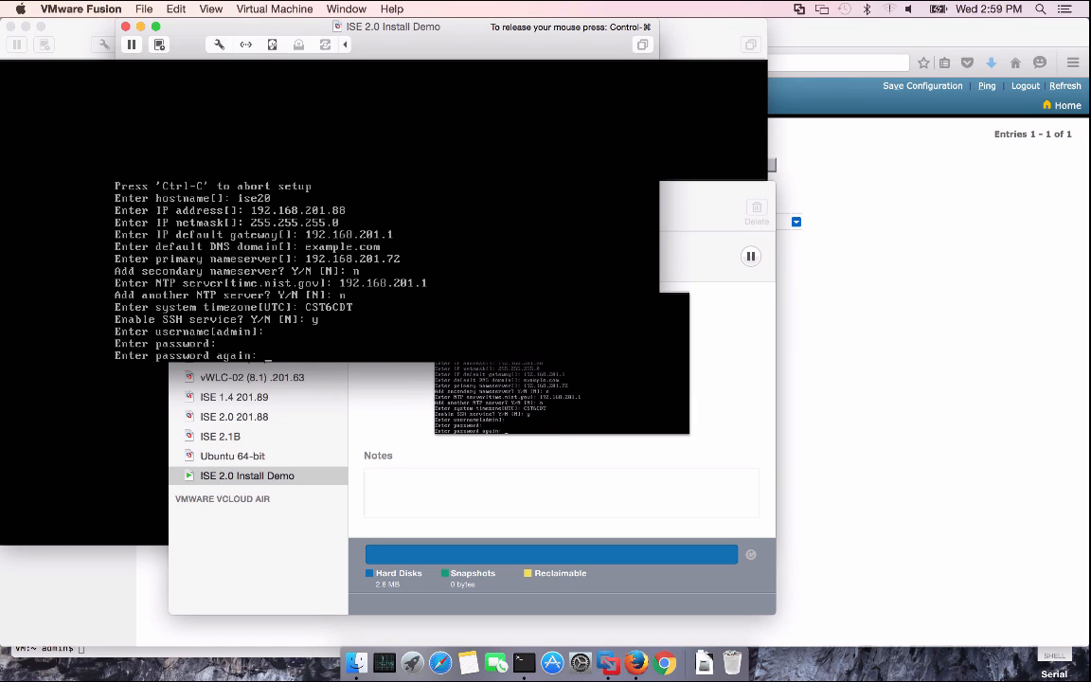
key(Return)
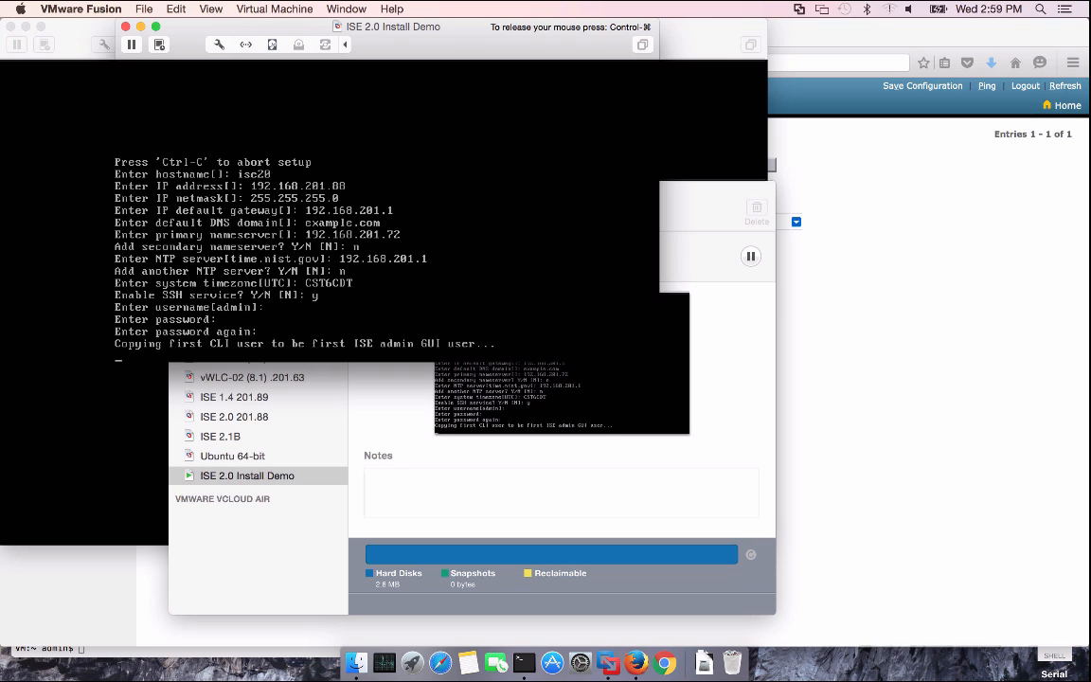
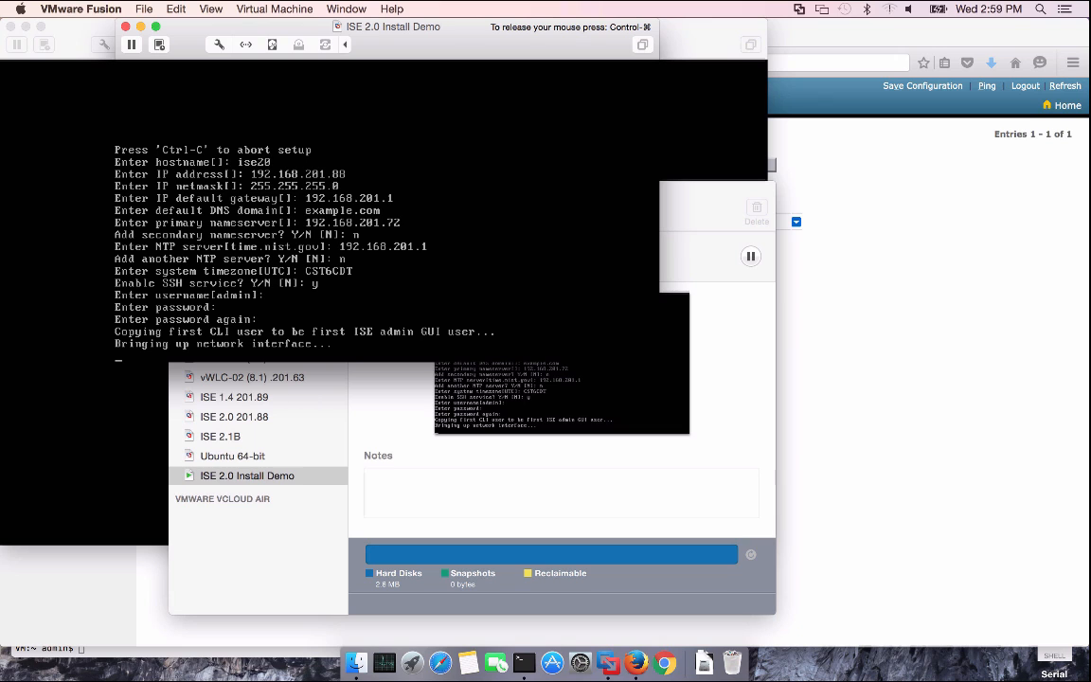
Release the mouse from the ISE VM and switch to Firefox, which shows the controller's WLANs page
key(ctrl+super)
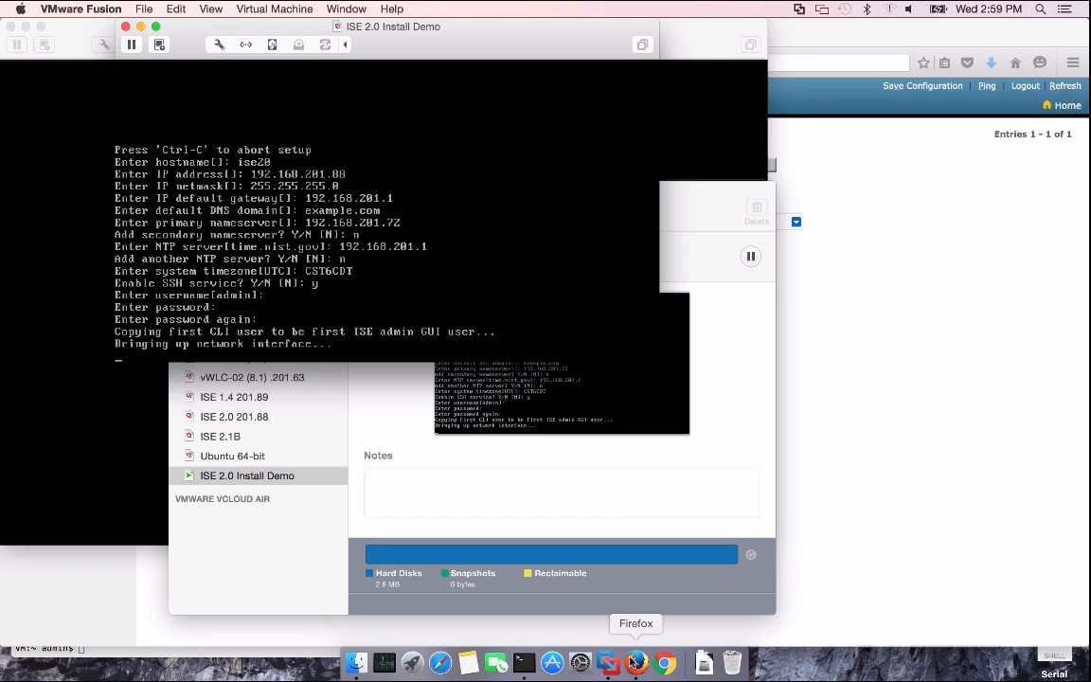
click(636, 662)
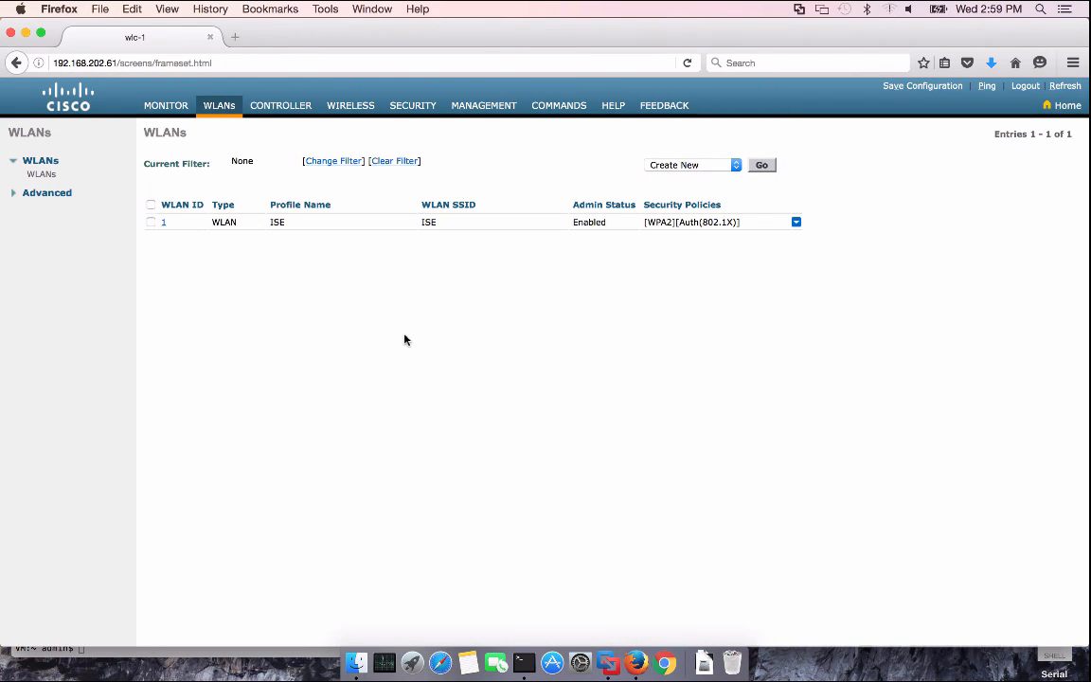
Review WLAN ISE's WPA2 802.1X settings, then go to the wlc-1 controller General page
click(163, 223)
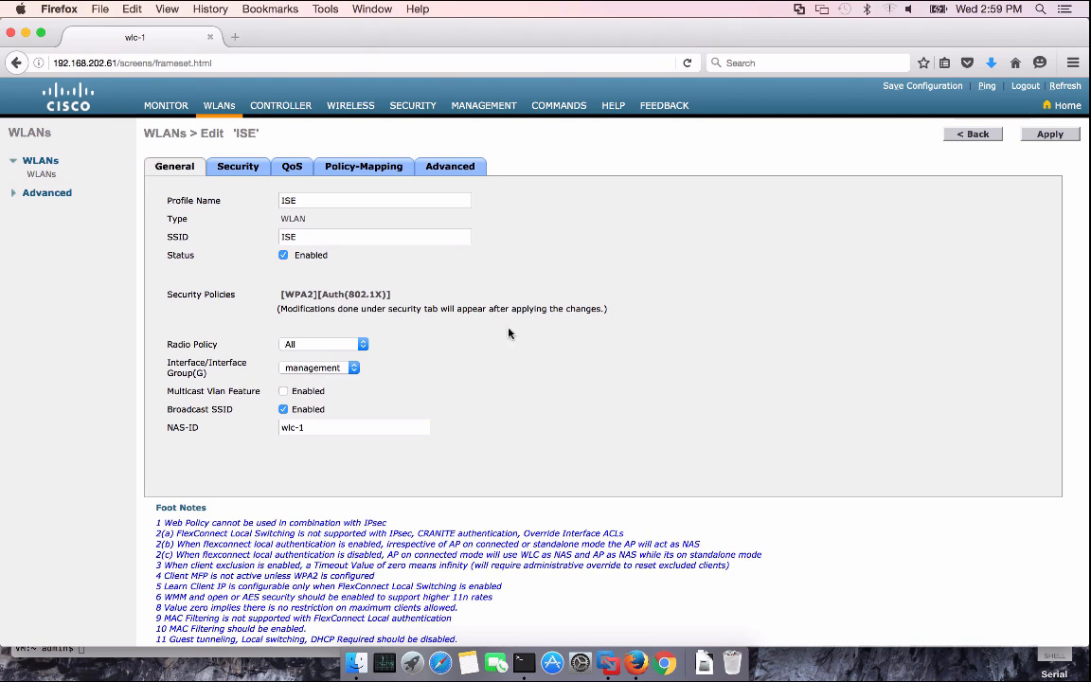
click(977, 135)
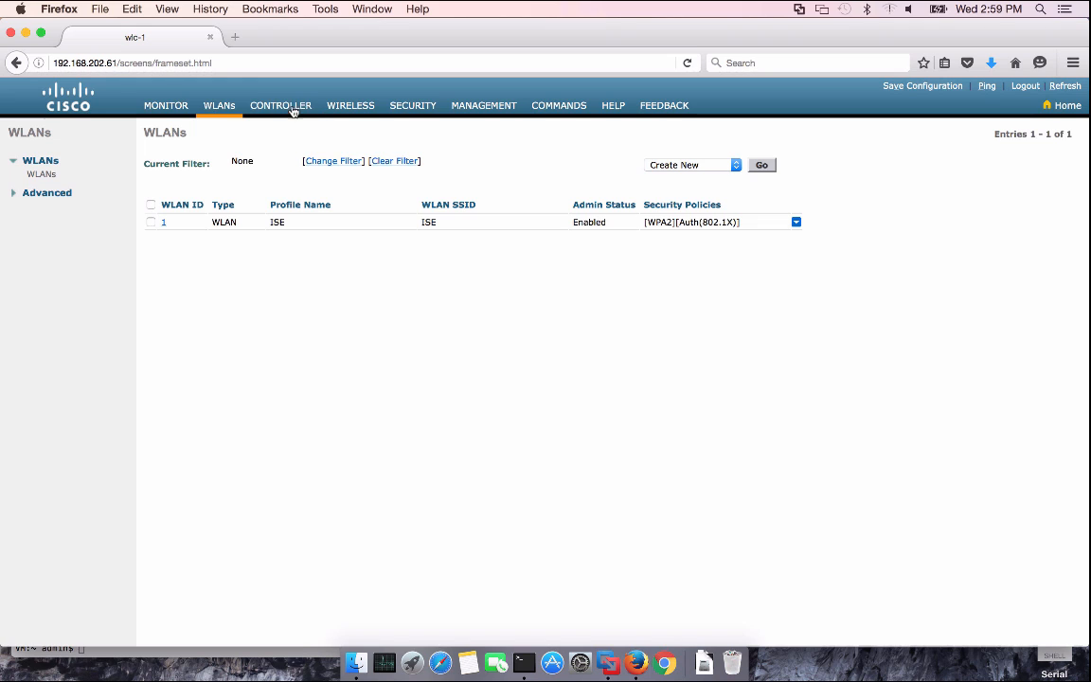
click(260, 100)
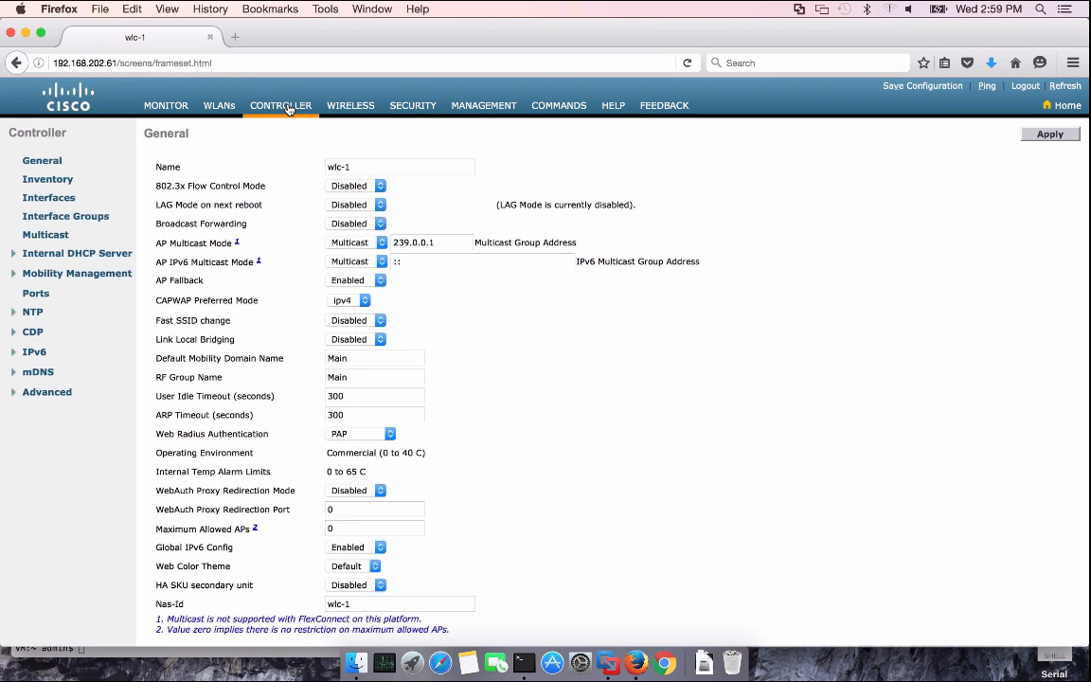
Create a new controller interface named Employee on VLAN 30
click(55, 201)
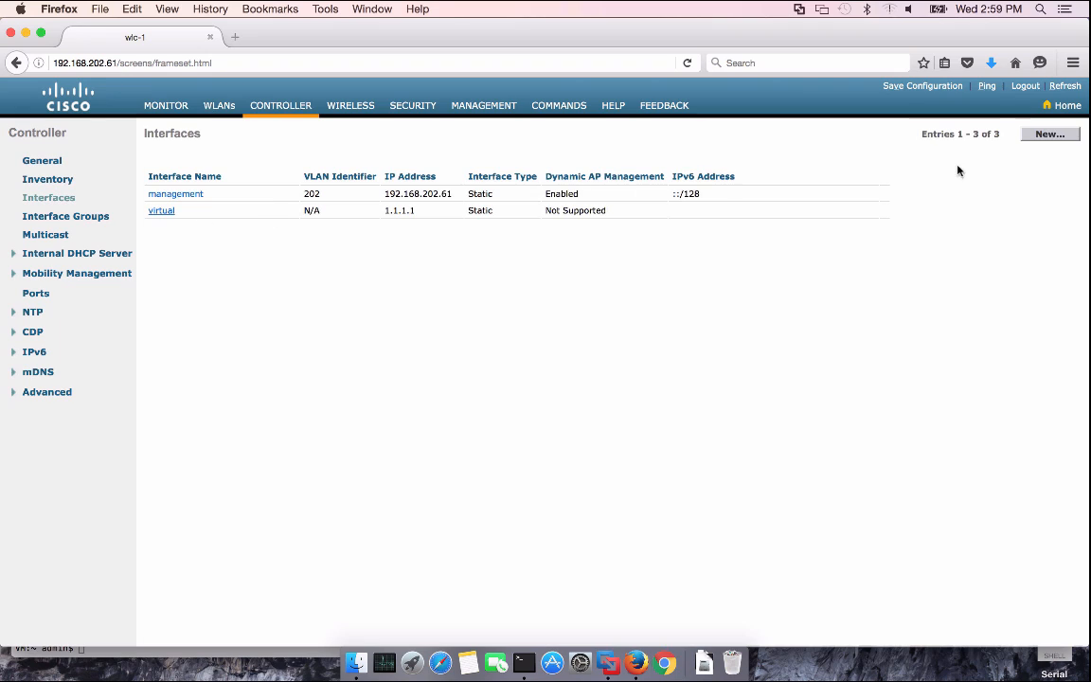
click(1047, 136)
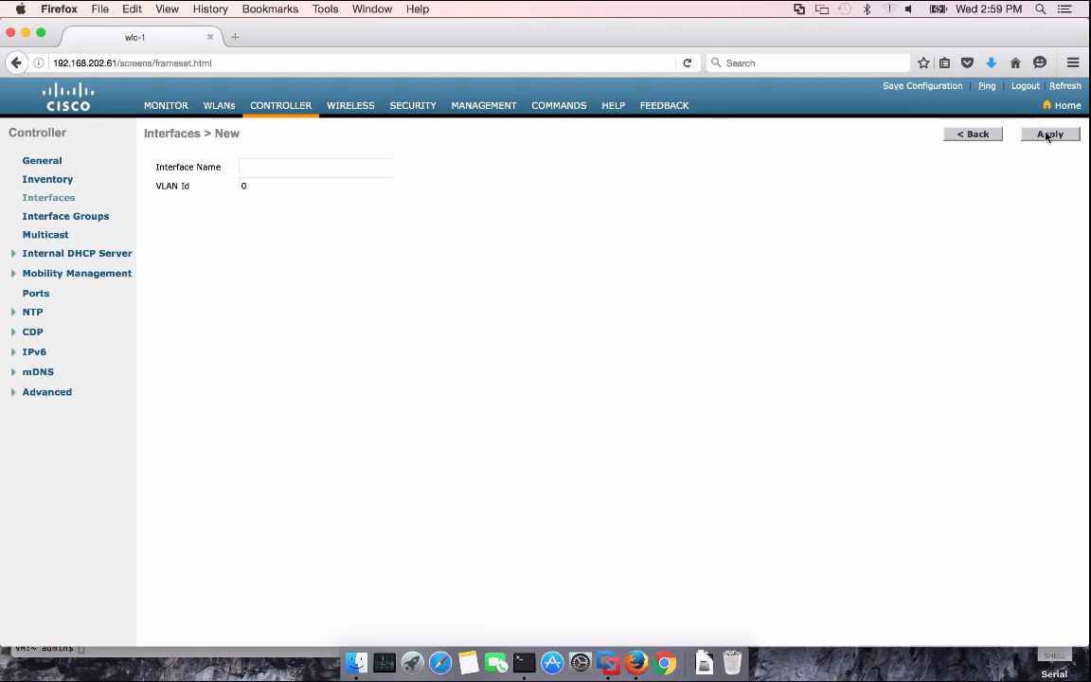
click(297, 163)
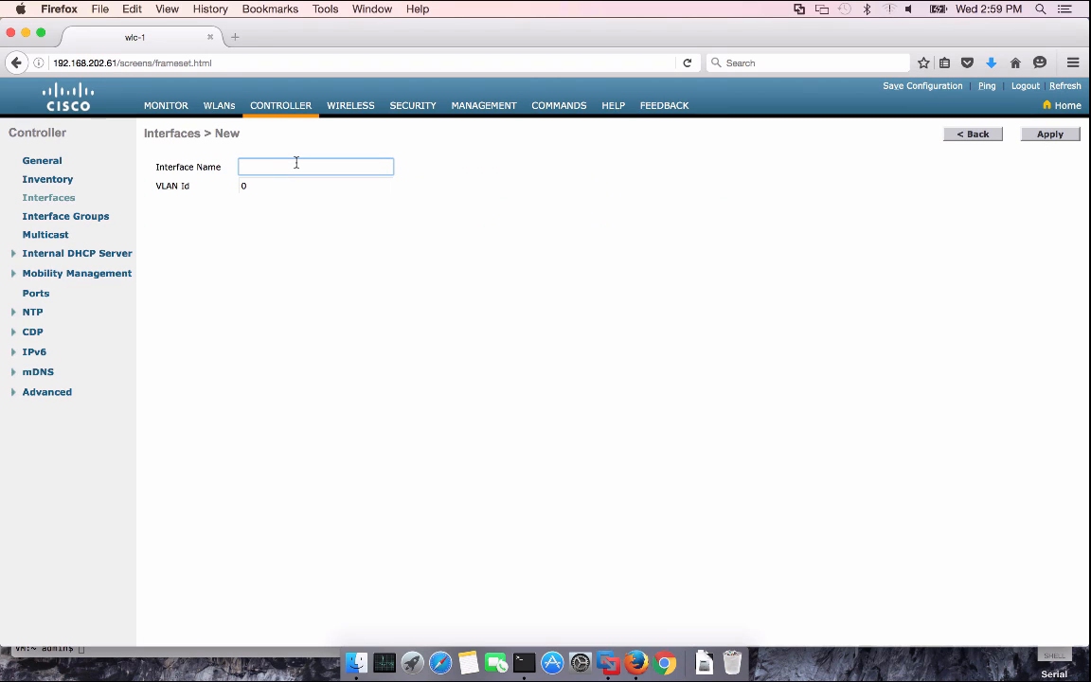
text(Employee)
key(Tab)
text(30)
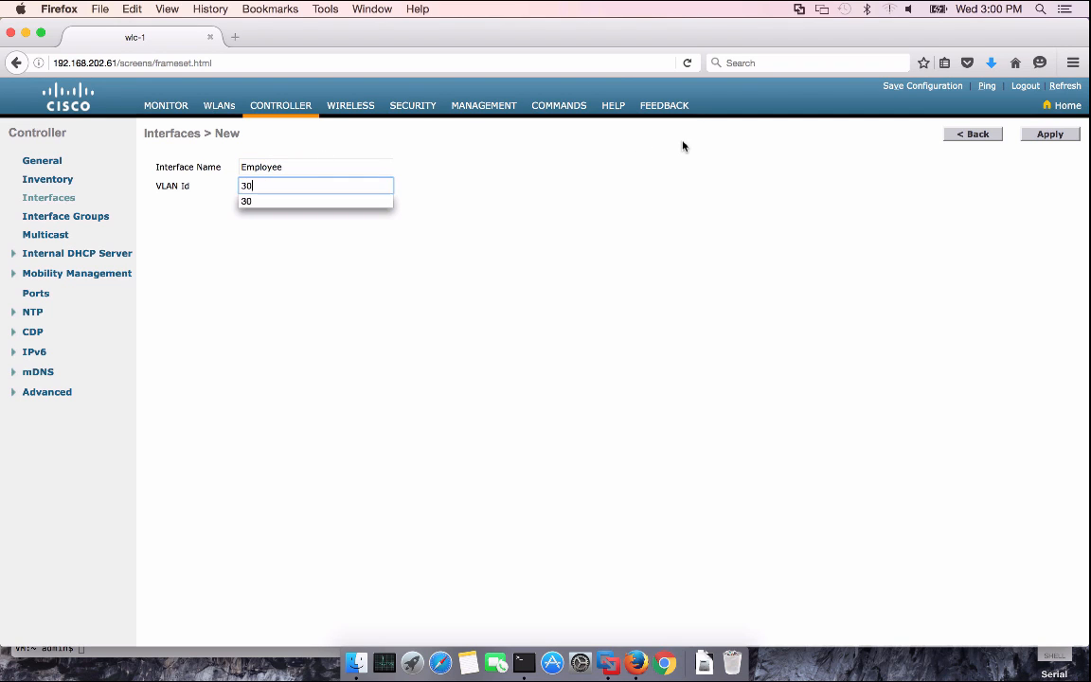
click(1047, 134)
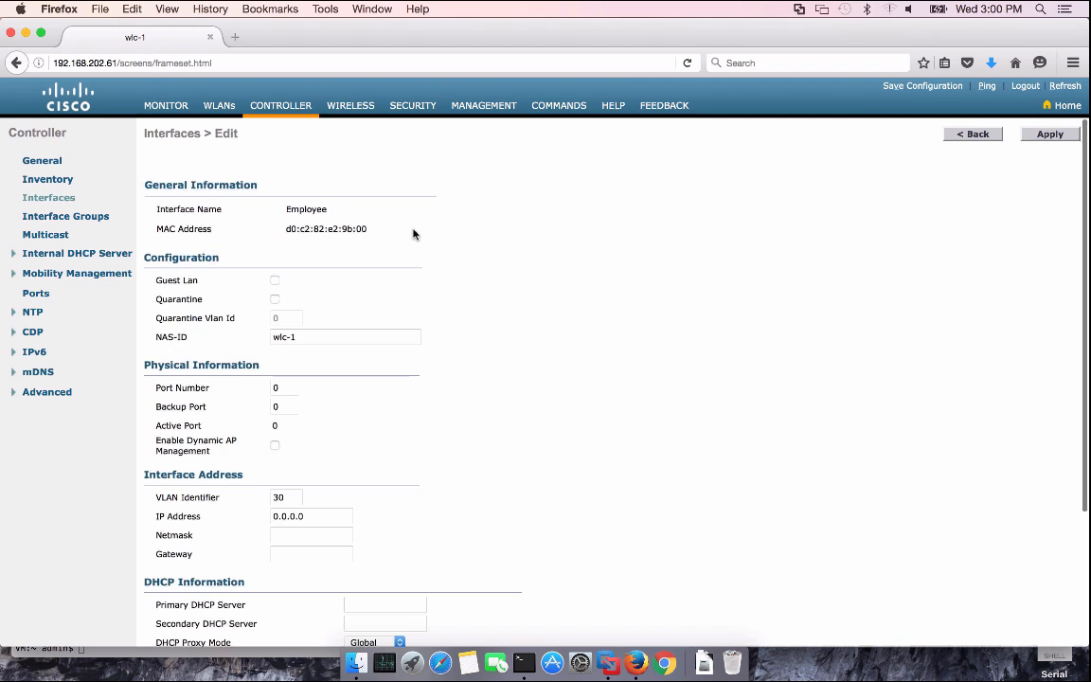
Set port 1, IP 192.168.30.61, netmask 255.255.255.0 and gateway 192.168.30.1
scroll(290, 302, down, 3)
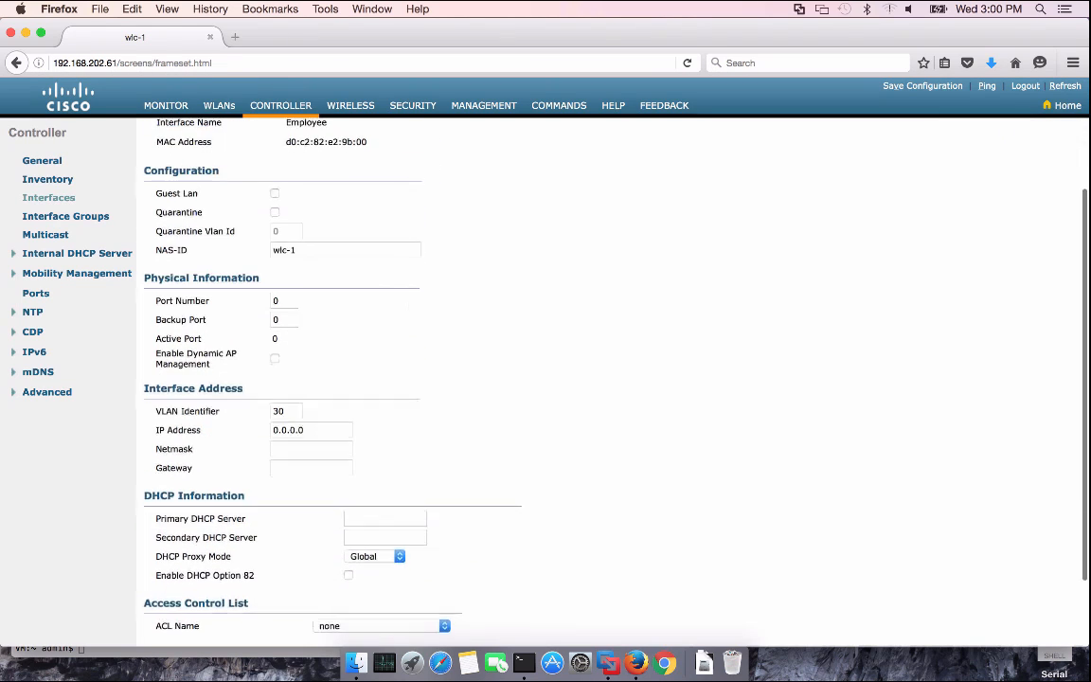
click(284, 294)
key(BackSpace)
text(1)
click(404, 312)
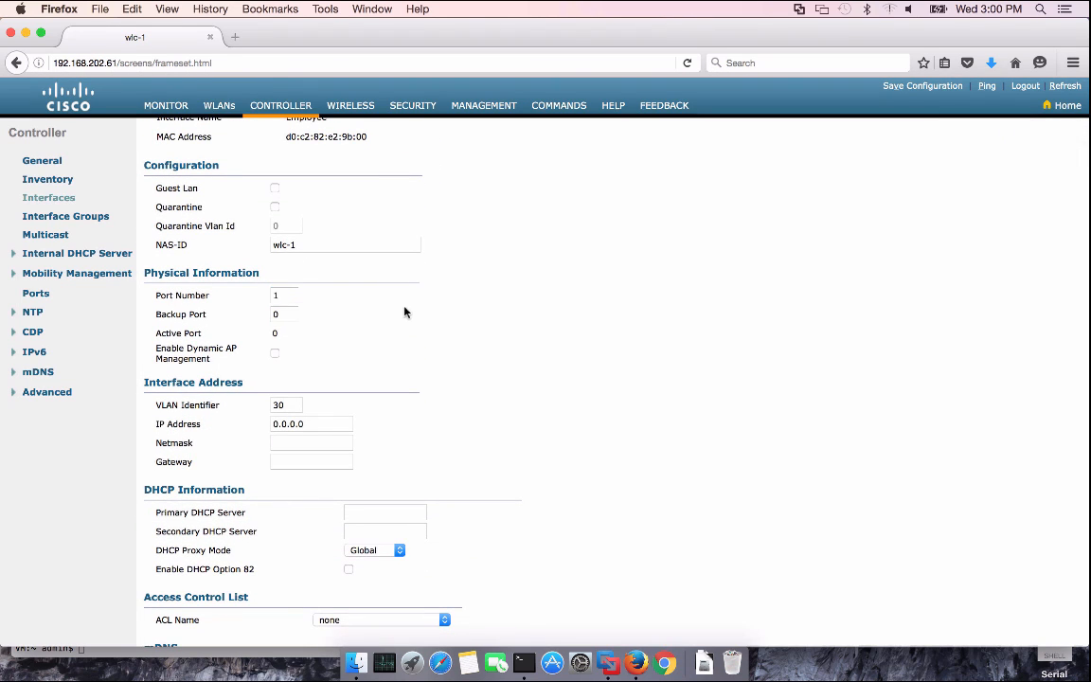
drag(315, 423, 244, 423)
text(192)
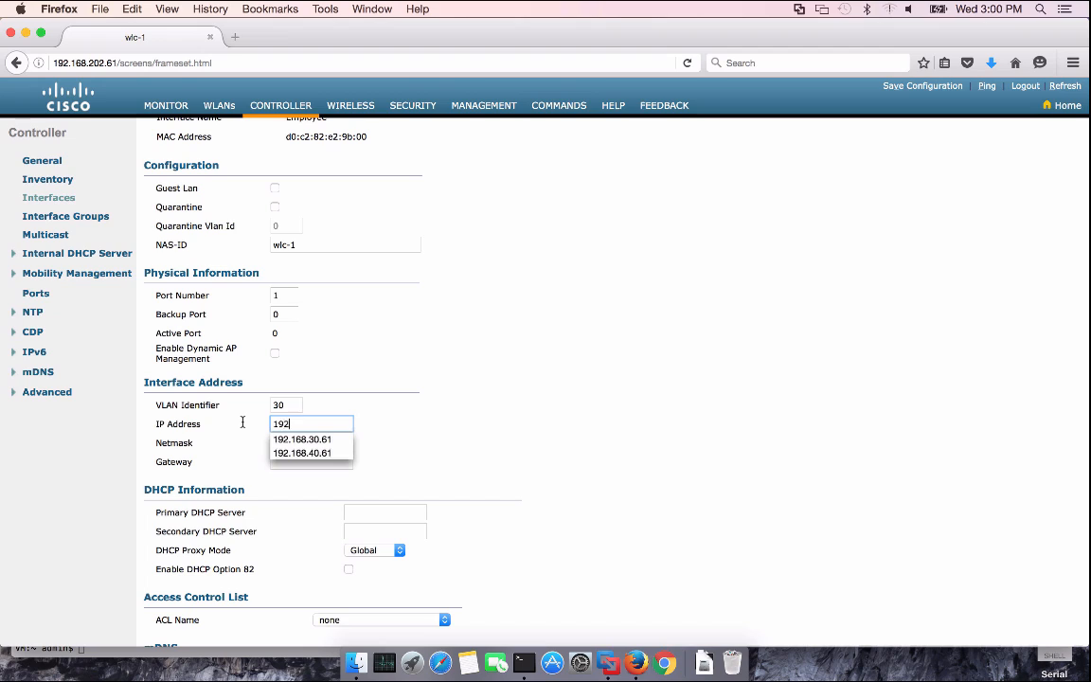
text(.168.30)
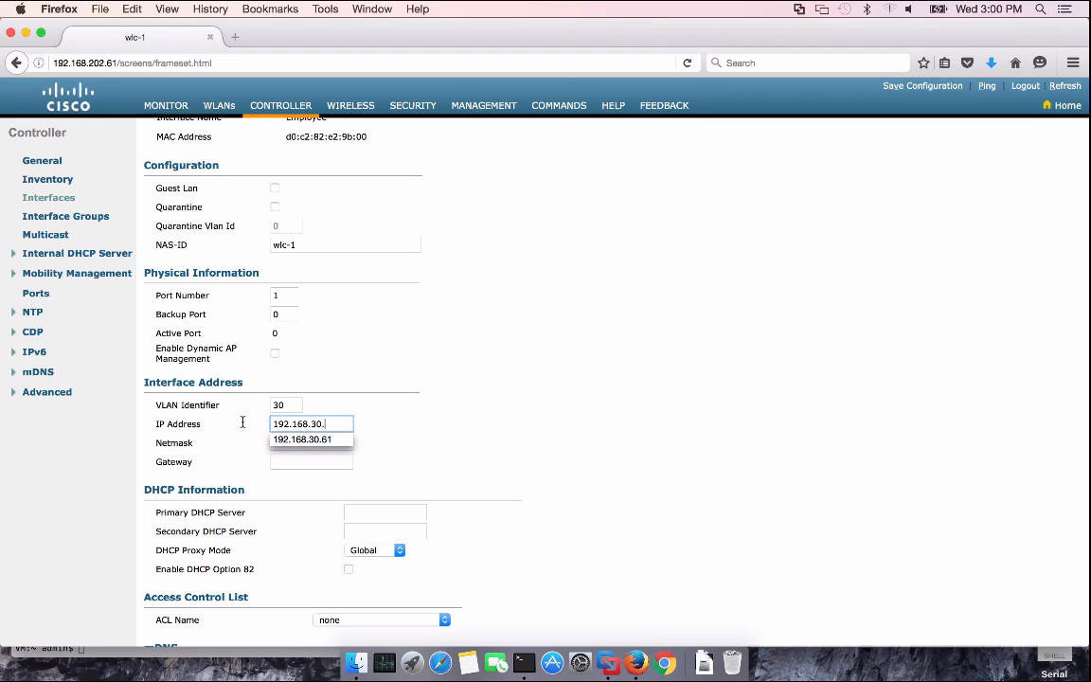
text(.61)
key(Tab)
text(2)
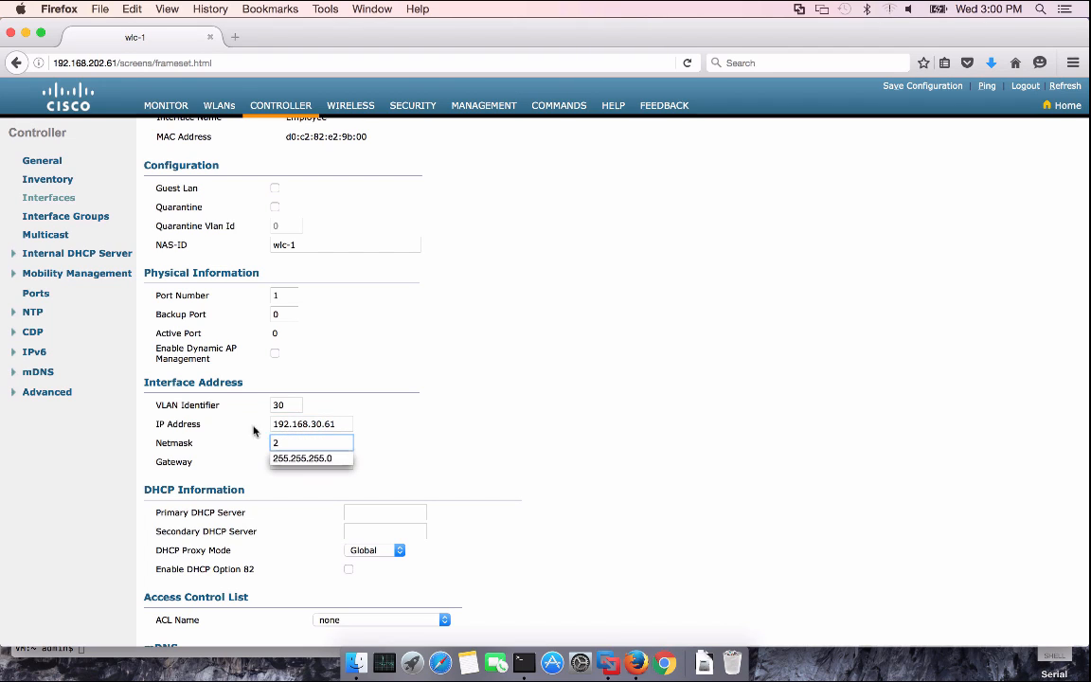
click(322, 458)
click(309, 461)
text(192)
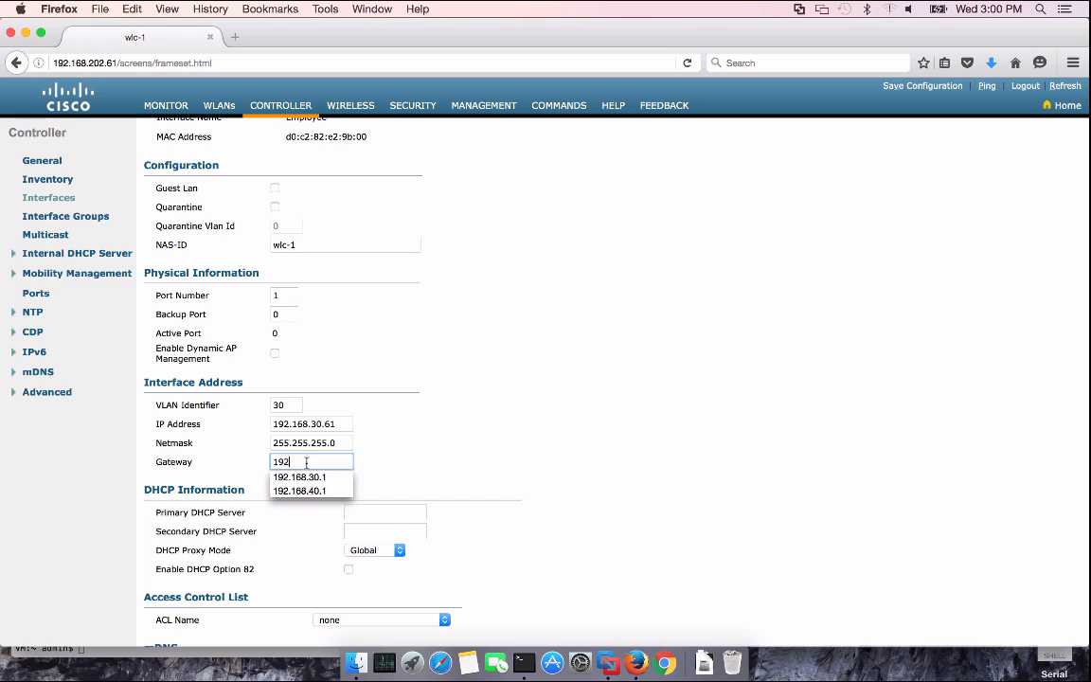
click(299, 476)
Set primary DHCP server 192.168.201.72, apply the Employee interface, and start another new interface
key(Tab)
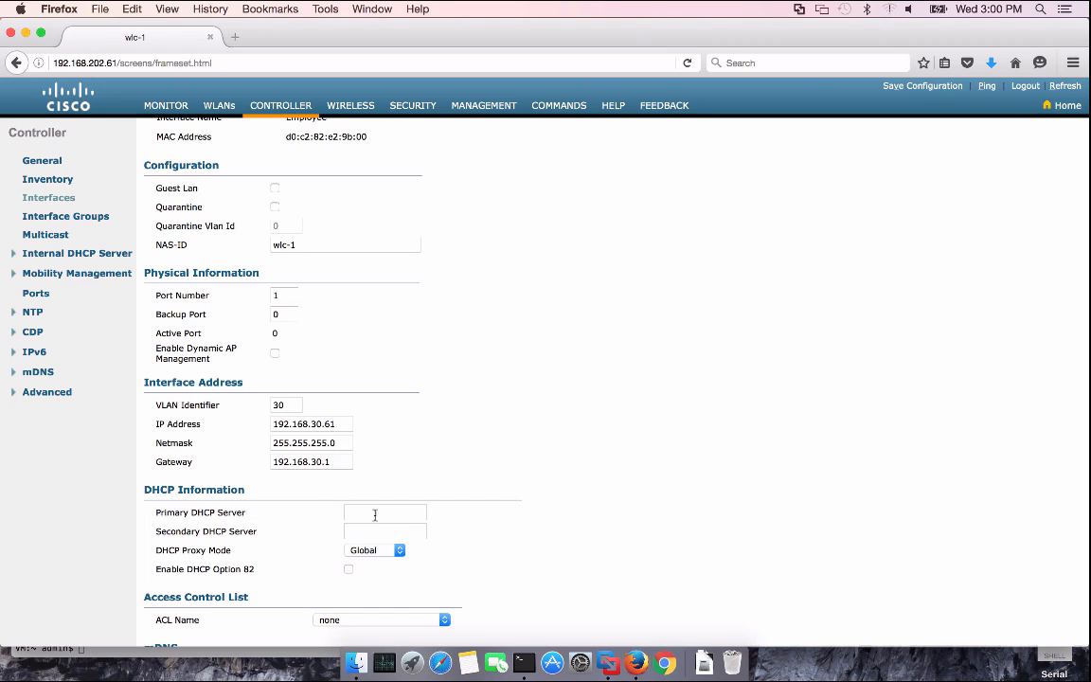
text(192)
key(Down)
key(Tab)
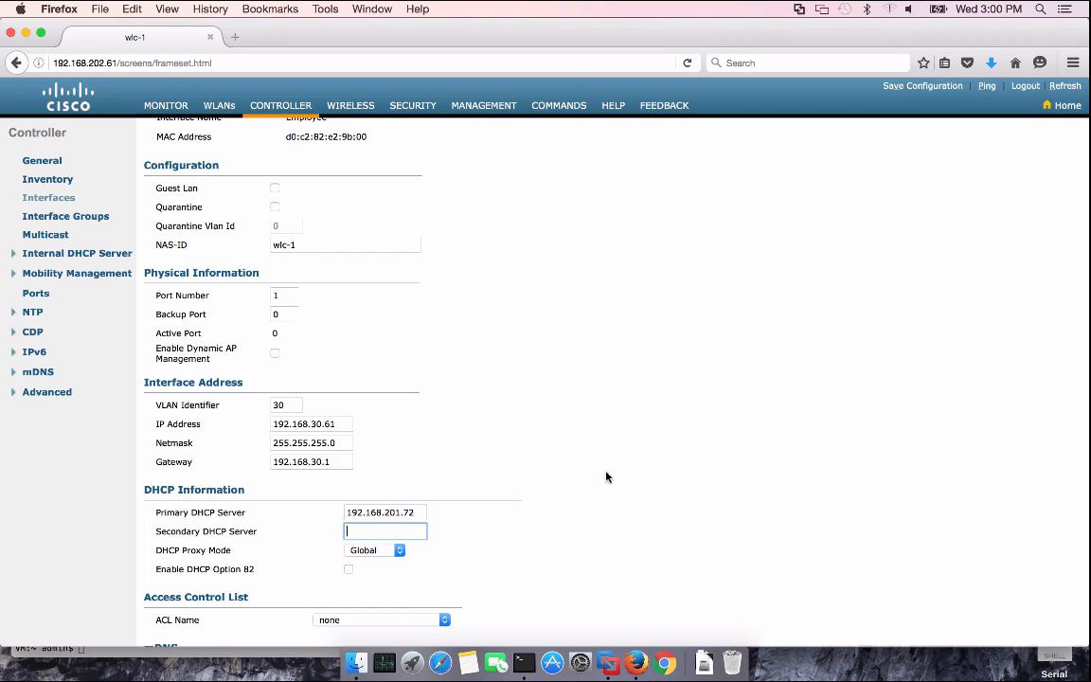
click(607, 476)
scroll(607, 476, down, 3)
scroll(562, 485, up, 5)
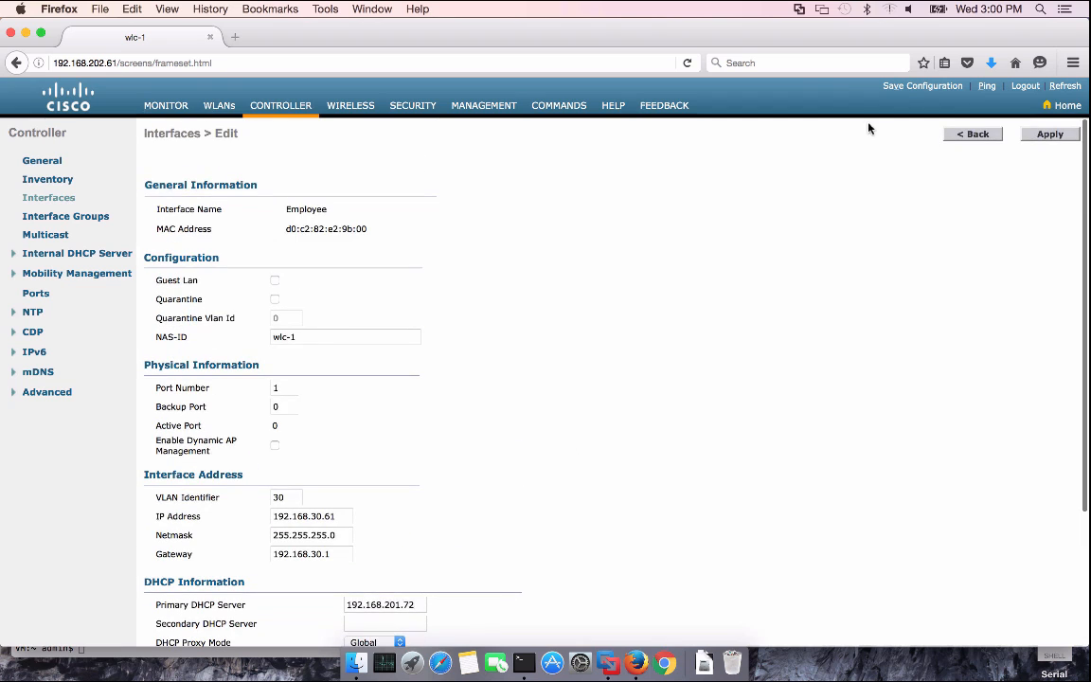
click(1047, 138)
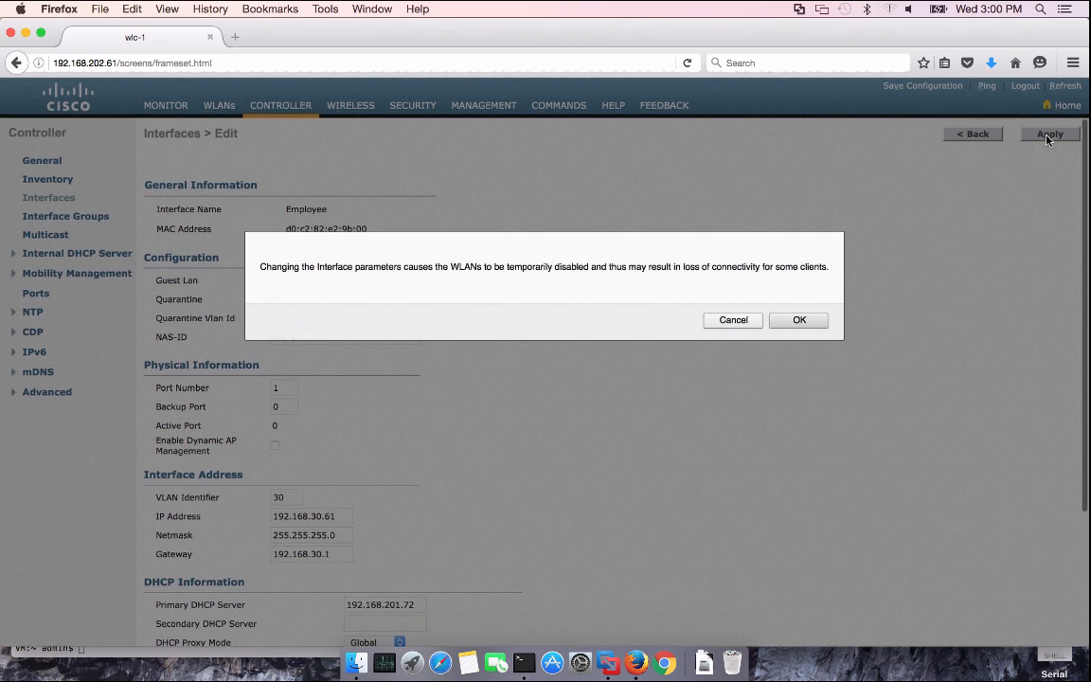
click(801, 319)
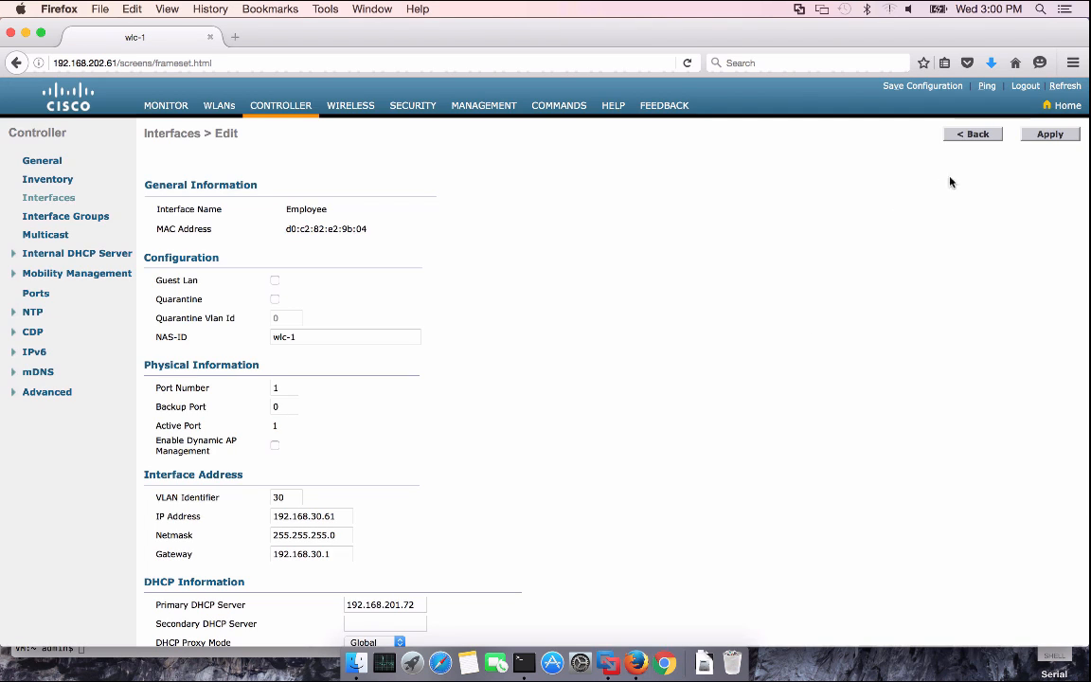
click(972, 134)
click(1049, 134)
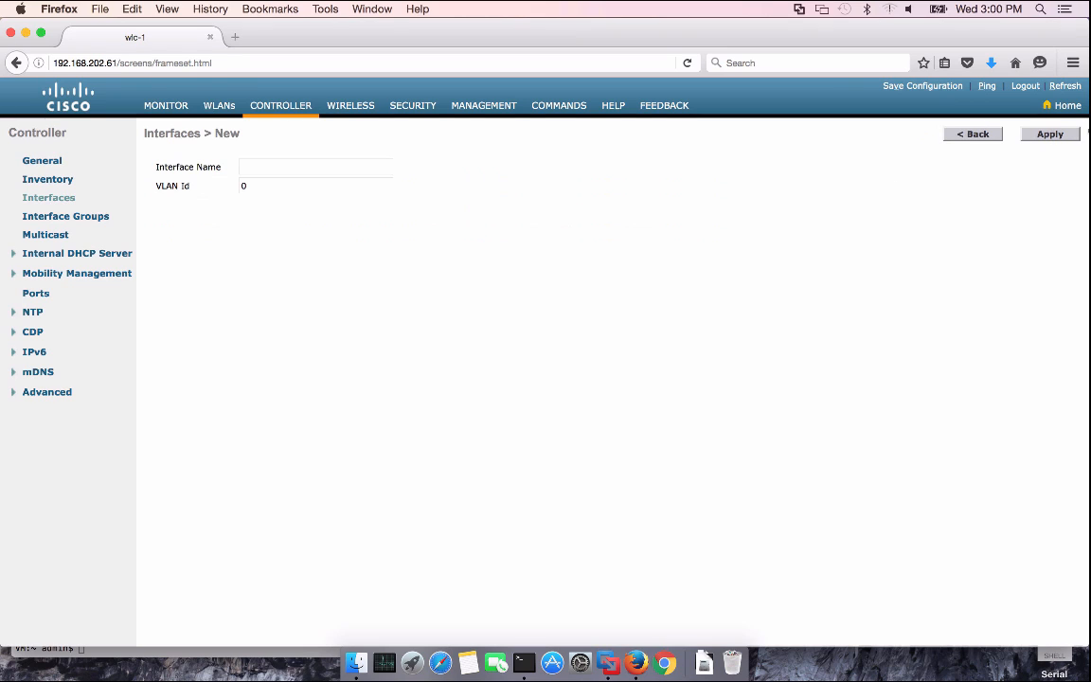
Create a new interface named open on VLAN 40
click(345, 169)
text(Open)
click(257, 185)
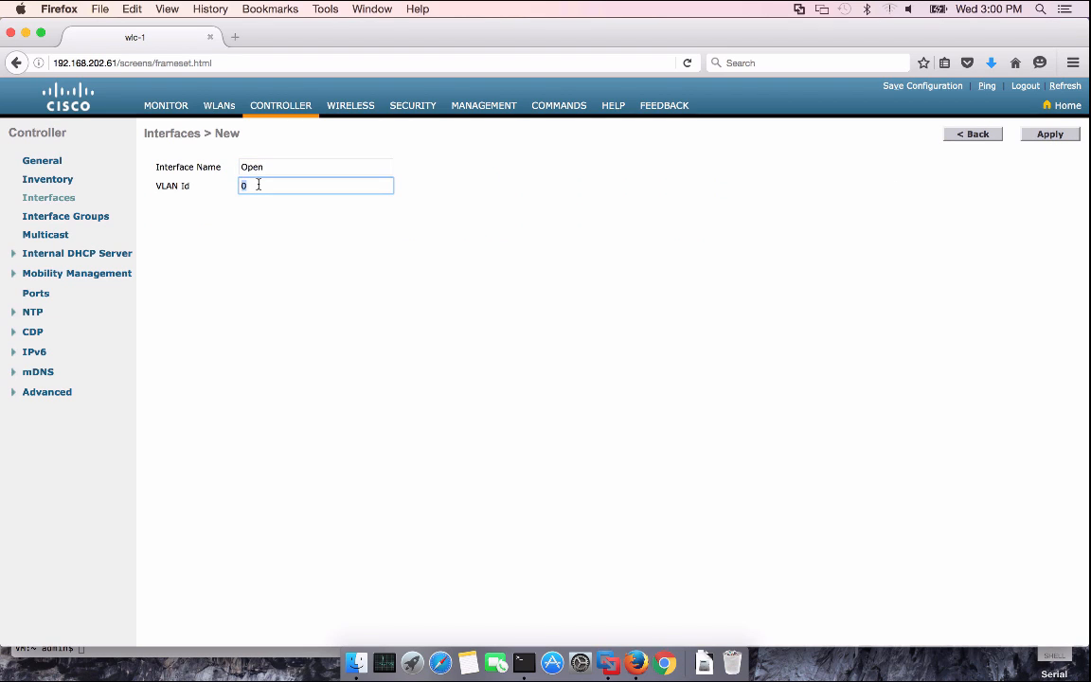
text(40)
click(512, 209)
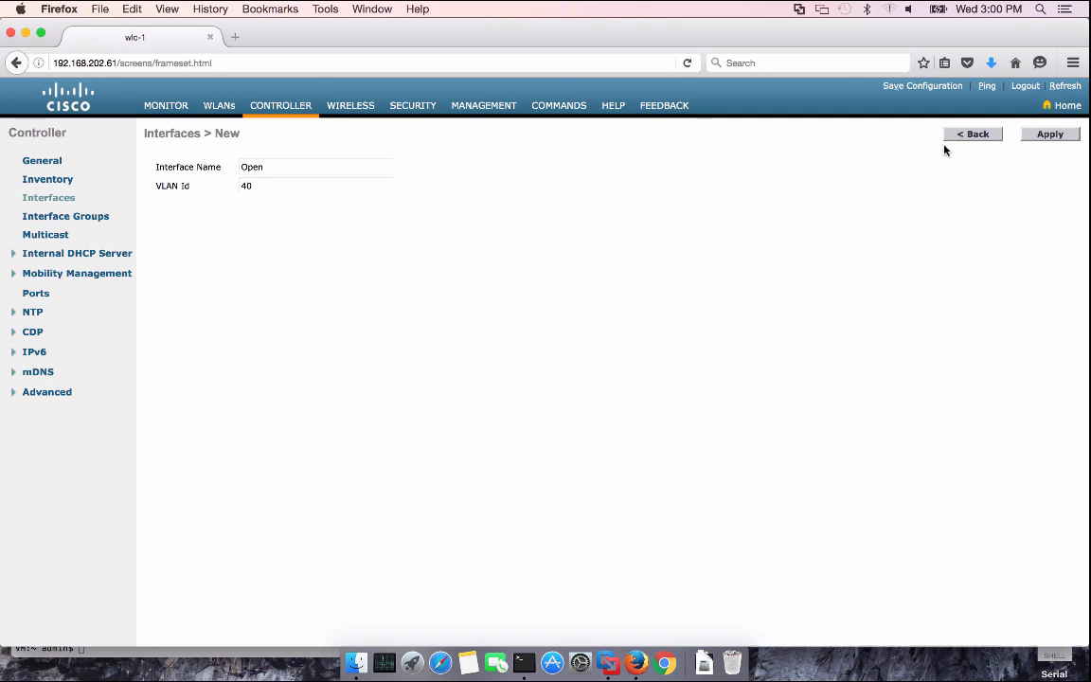
click(1042, 137)
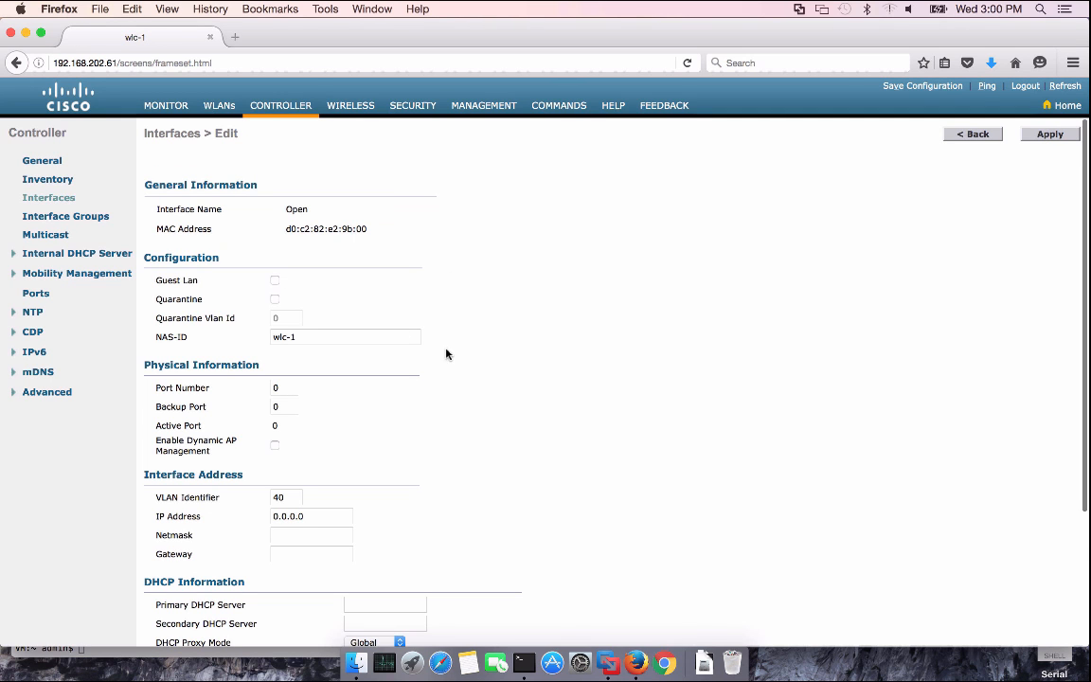
Set port 1, IP 192.168.40.61, netmask 255.255.255.0 and gateway 192.168.40.1
scroll(447, 353, down, 3)
double_click(285, 295)
text(1)
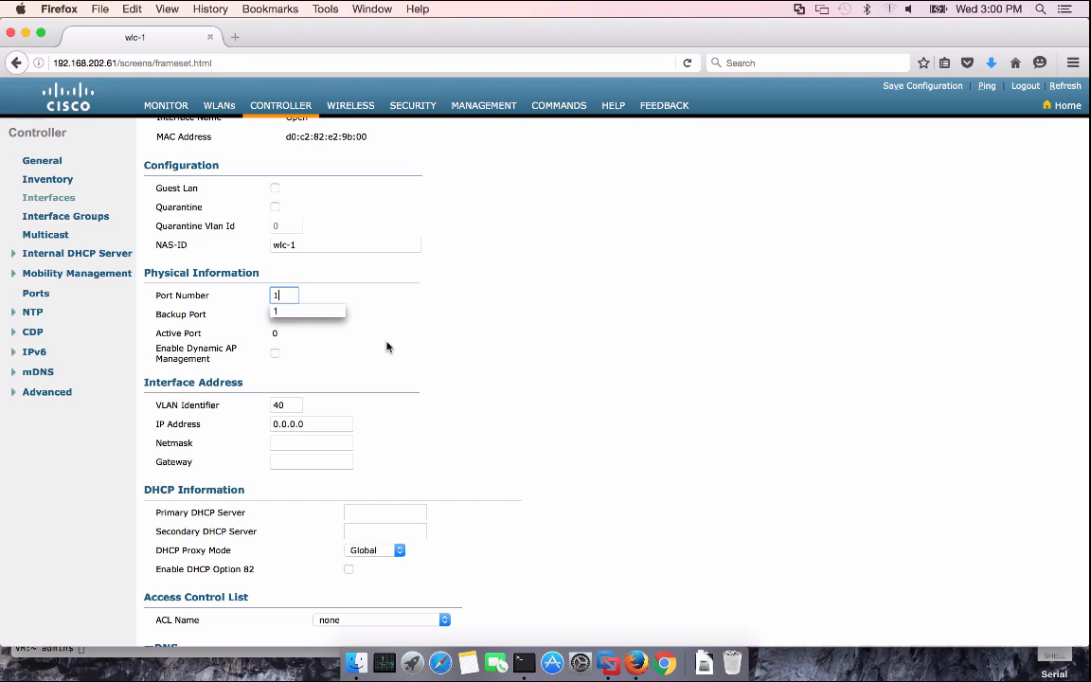
double_click(311, 423)
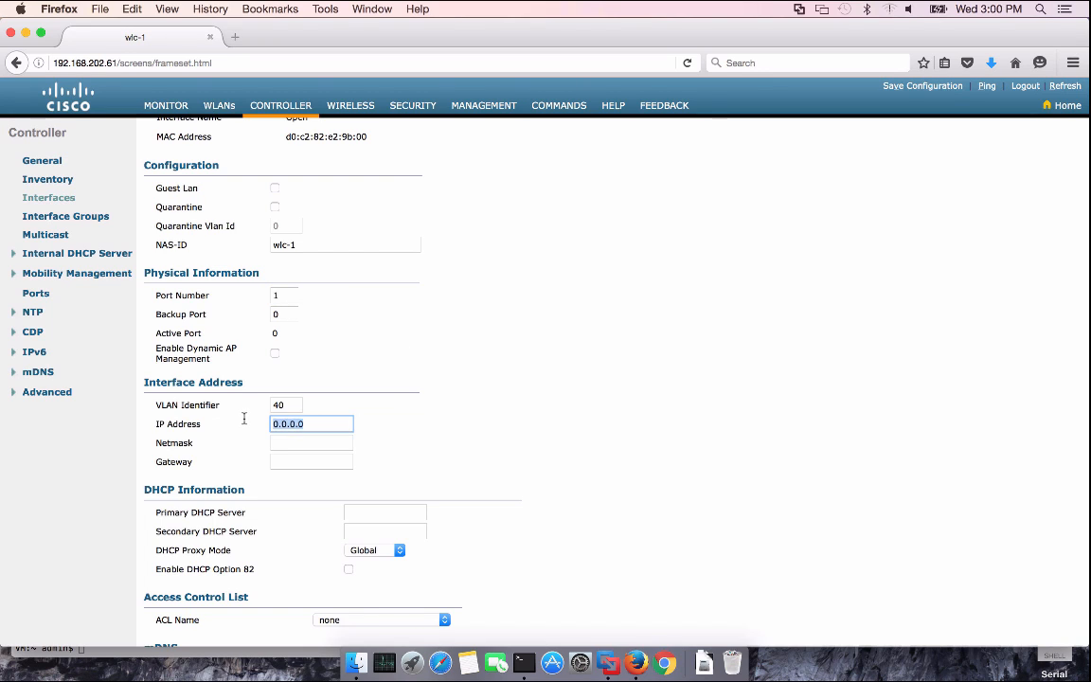
text(192)
key(Down)
key(Down)
key(Return)
click(295, 440)
text(2)
click(303, 456)
click(298, 461)
text(1)
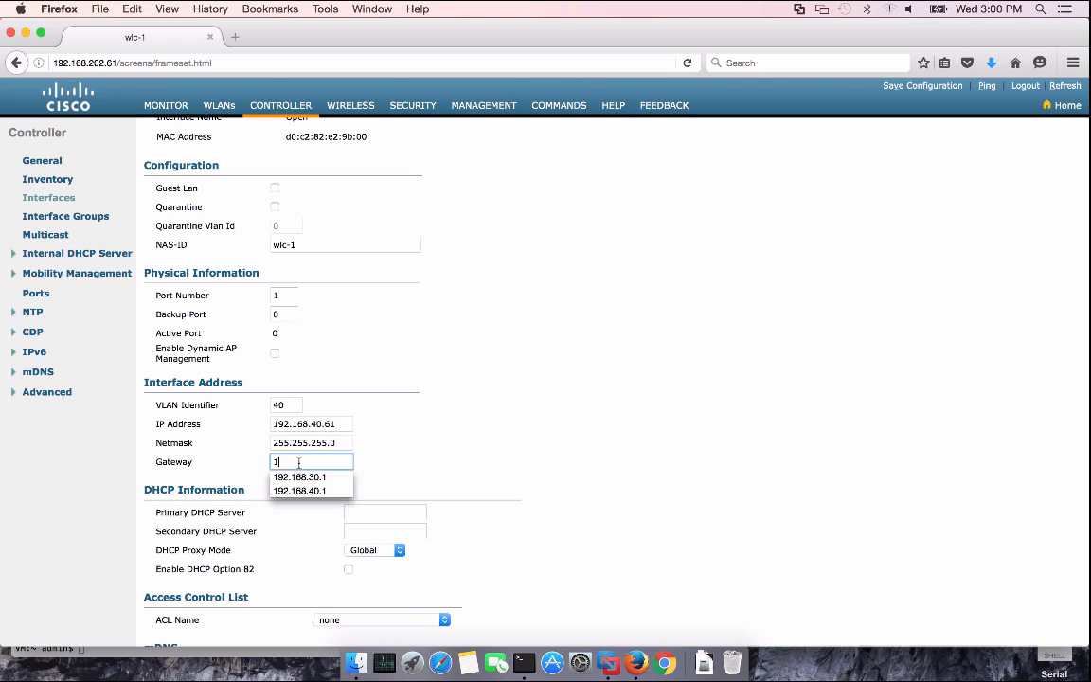
click(316, 490)
Set primary DHCP server 192.168.201.72, apply the open interface, and go to the WLANs list
click(357, 507)
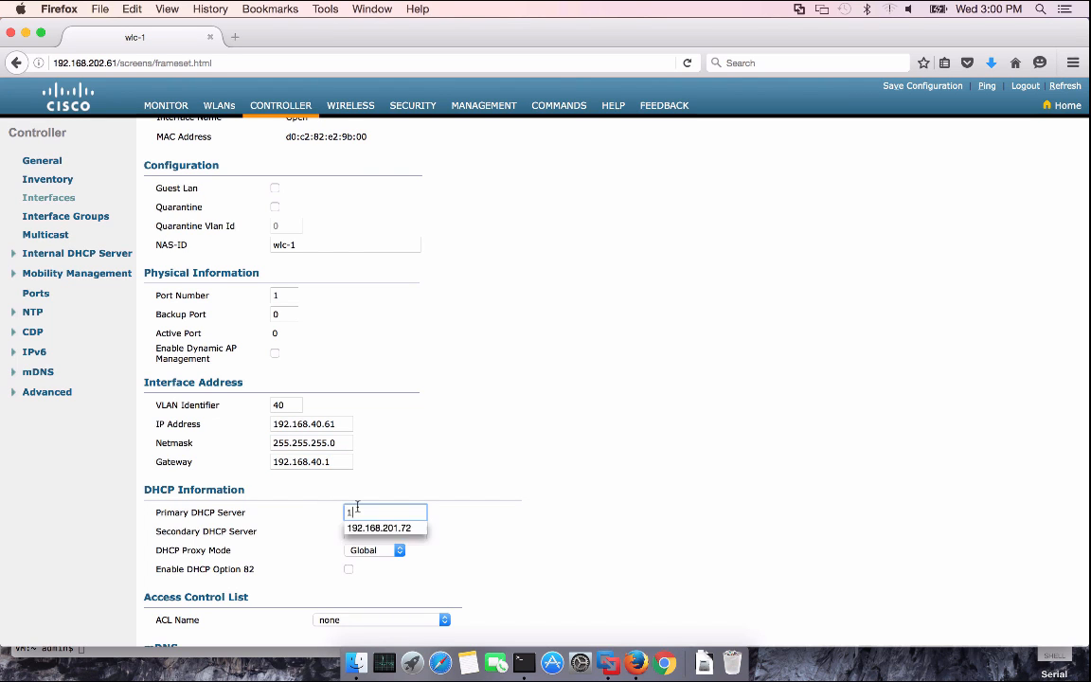
text(1)
click(378, 526)
scroll(548, 514, down, 2)
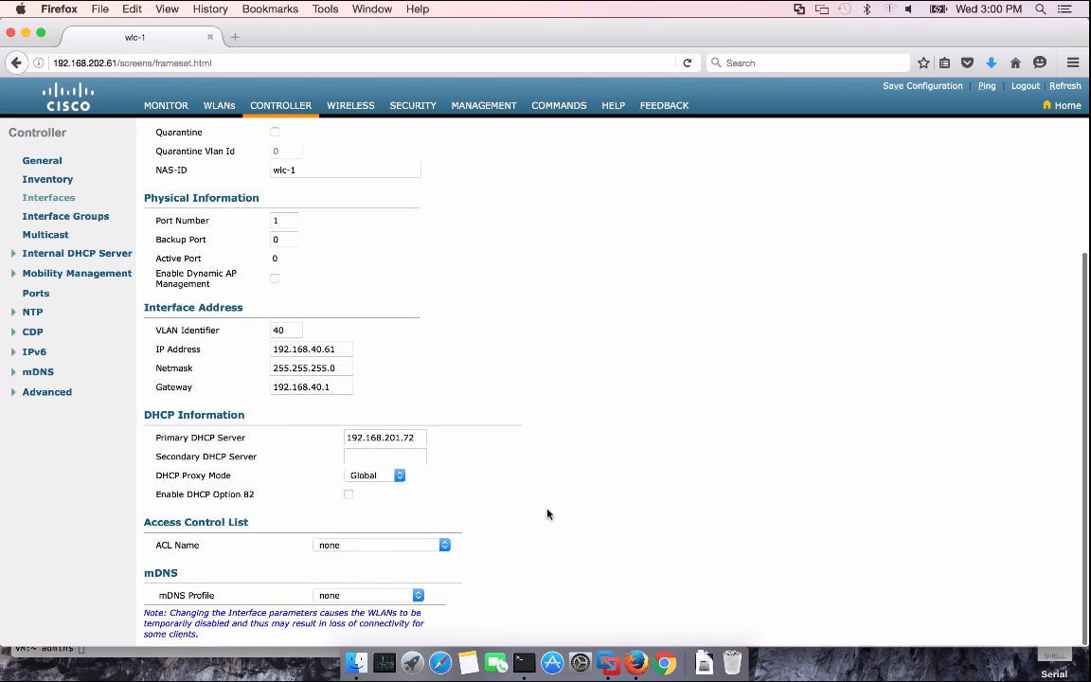
scroll(548, 514, up, 4)
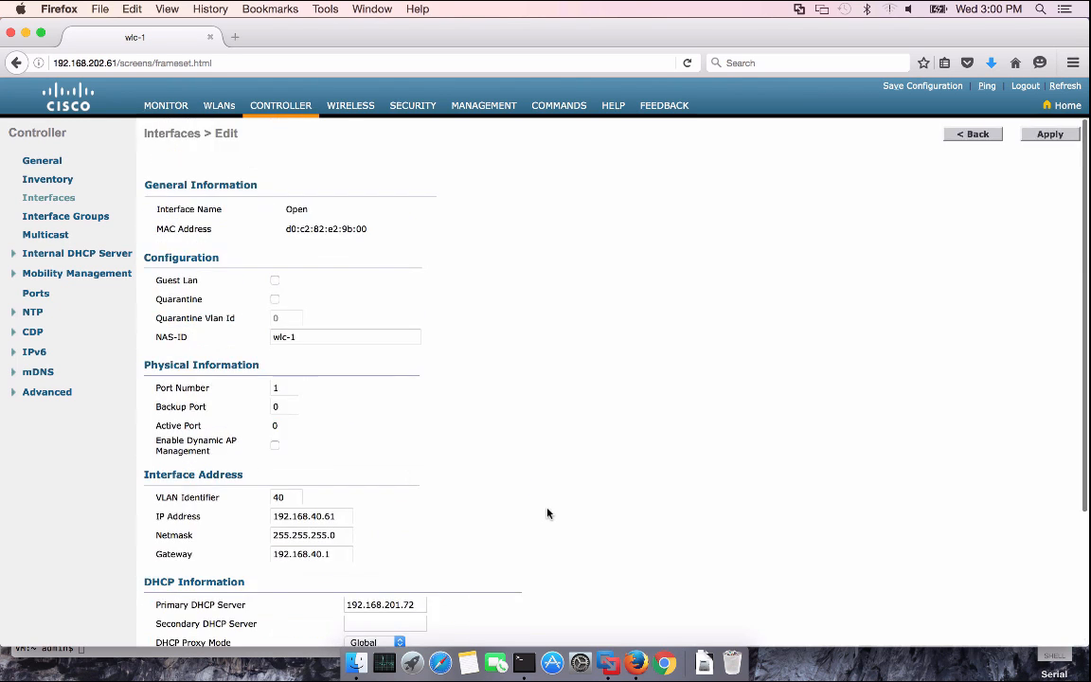
click(1047, 134)
click(800, 320)
click(963, 138)
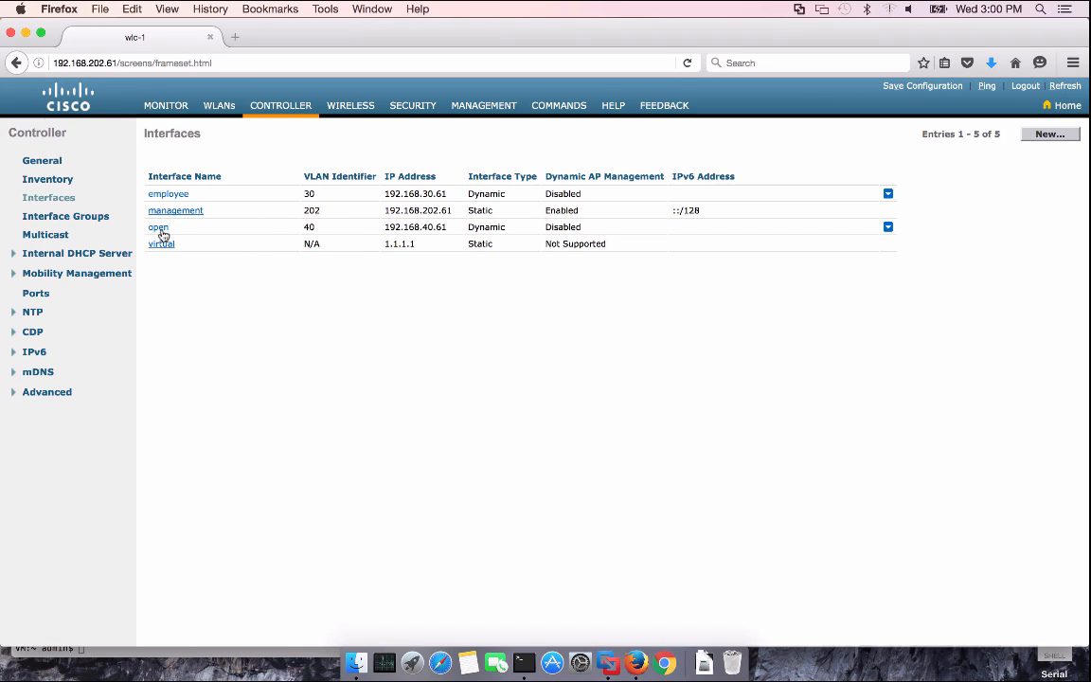
click(218, 106)
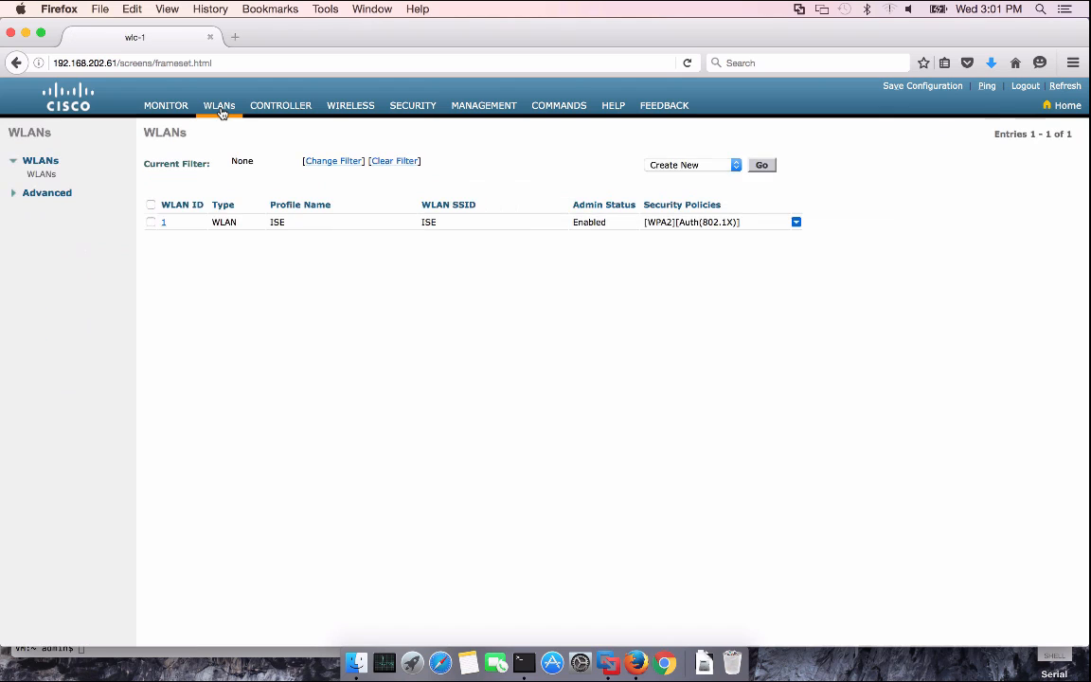
Assign WLAN ISE (ID 1) to the employee interface and view its security settings
click(163, 223)
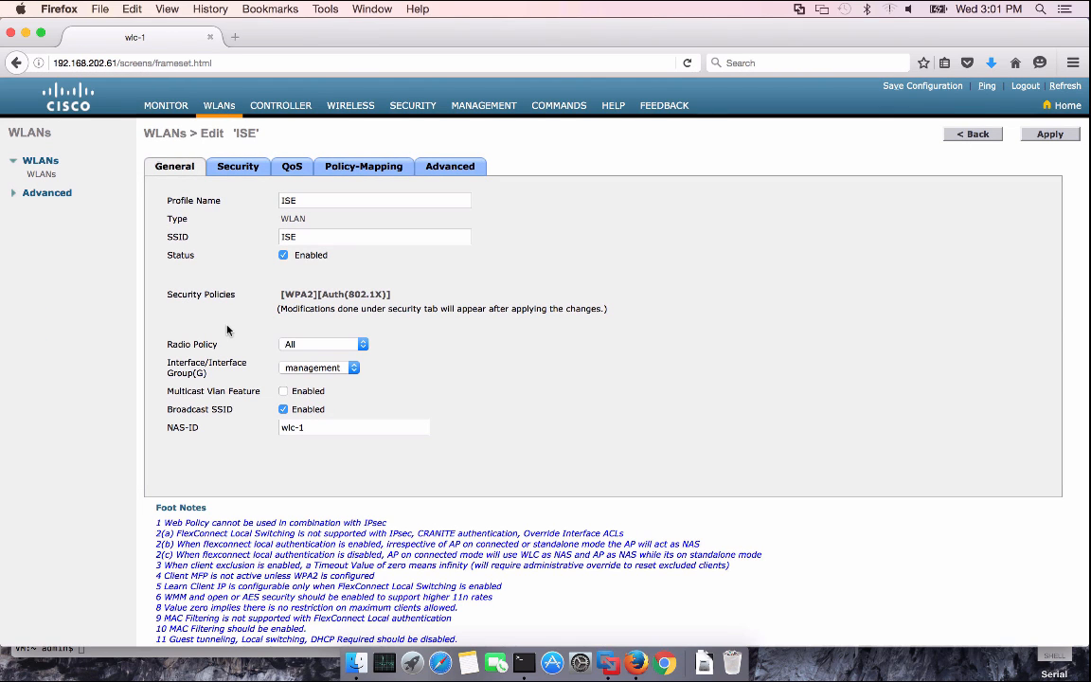
click(322, 372)
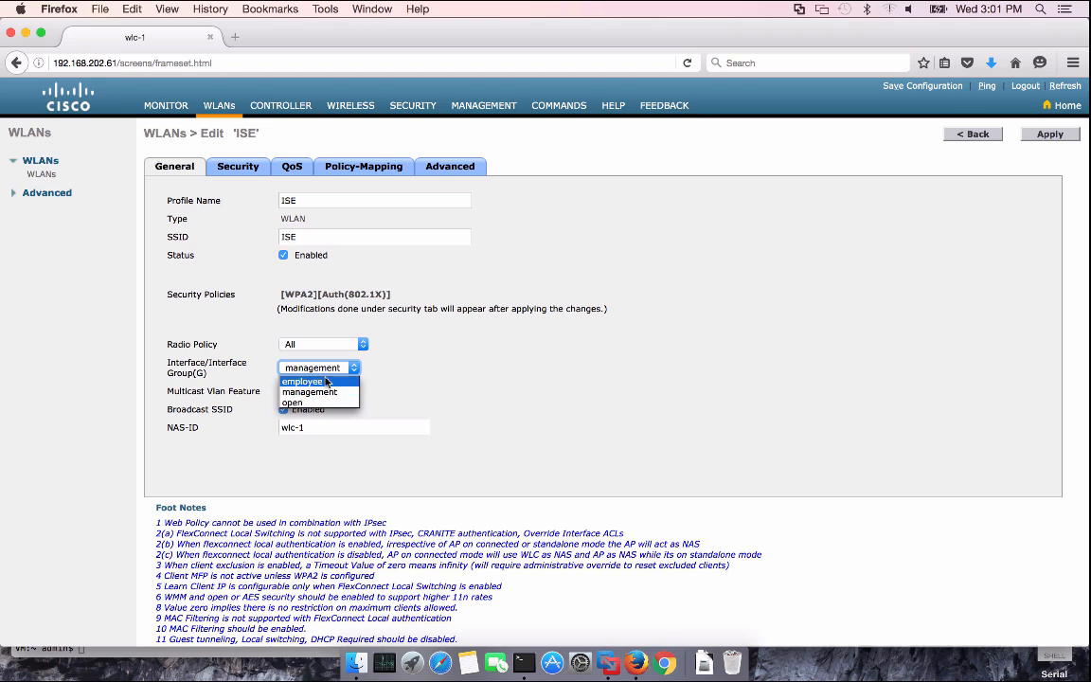
click(327, 382)
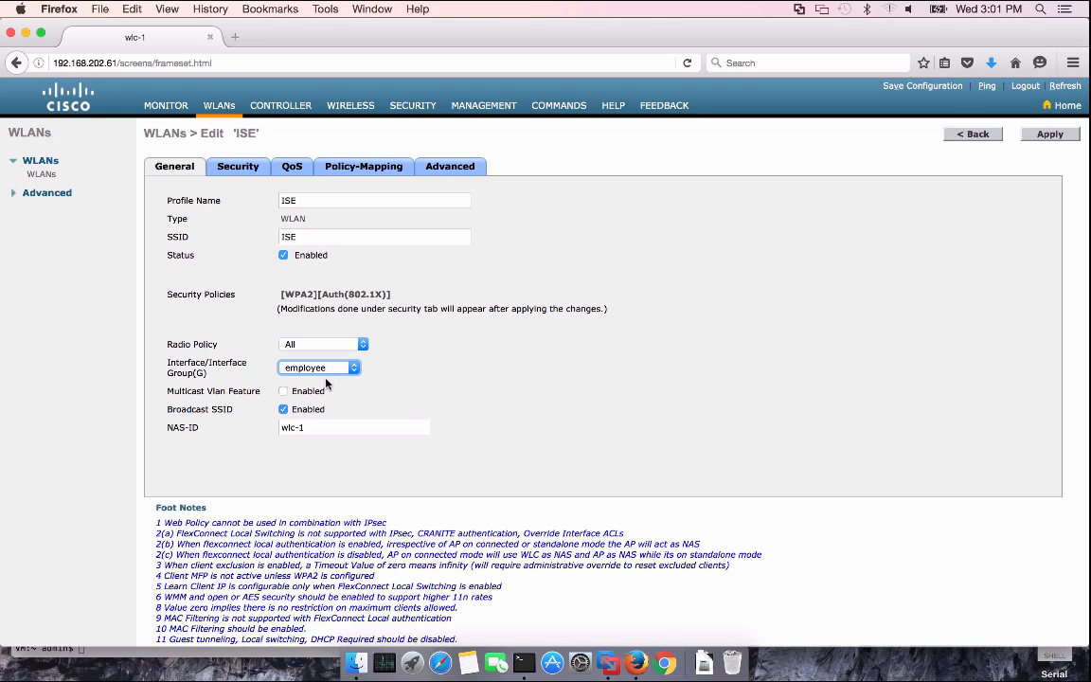
click(246, 166)
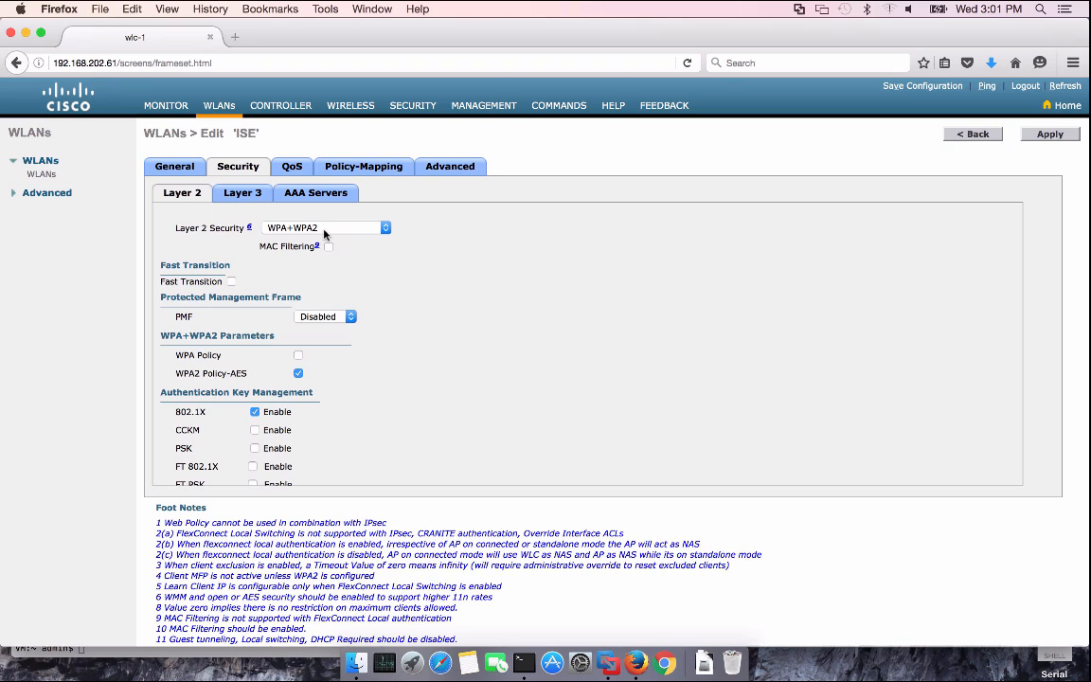
Set WLAN ISE's server 1 to 192.168.201.88 for authentication (1812) and accounting (1813)
click(254, 202)
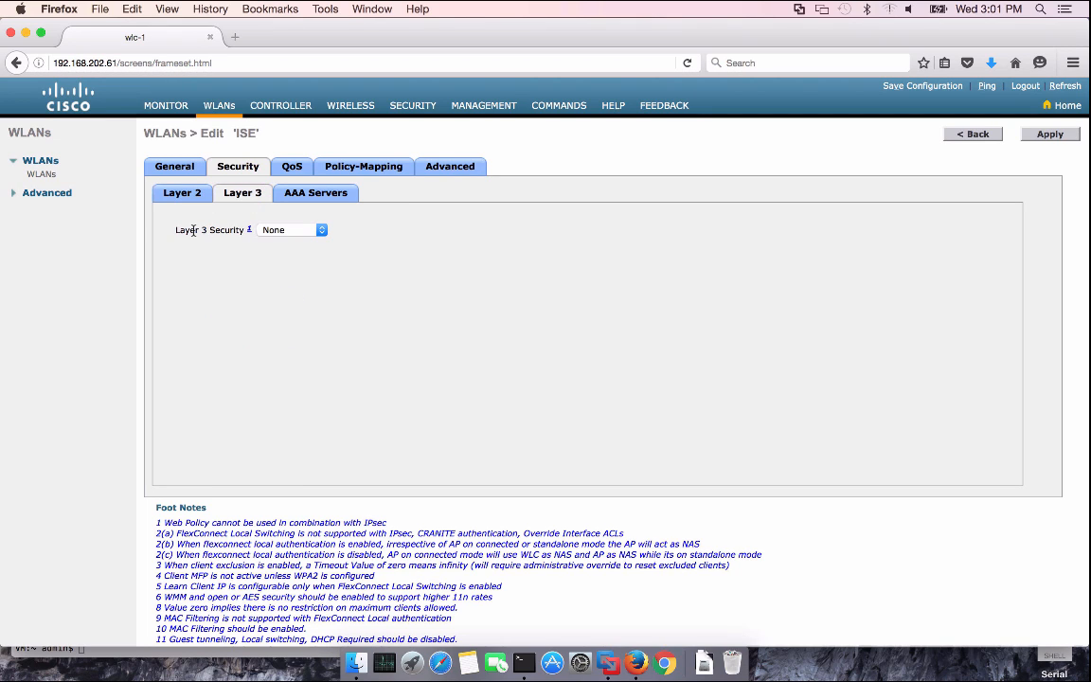
click(307, 201)
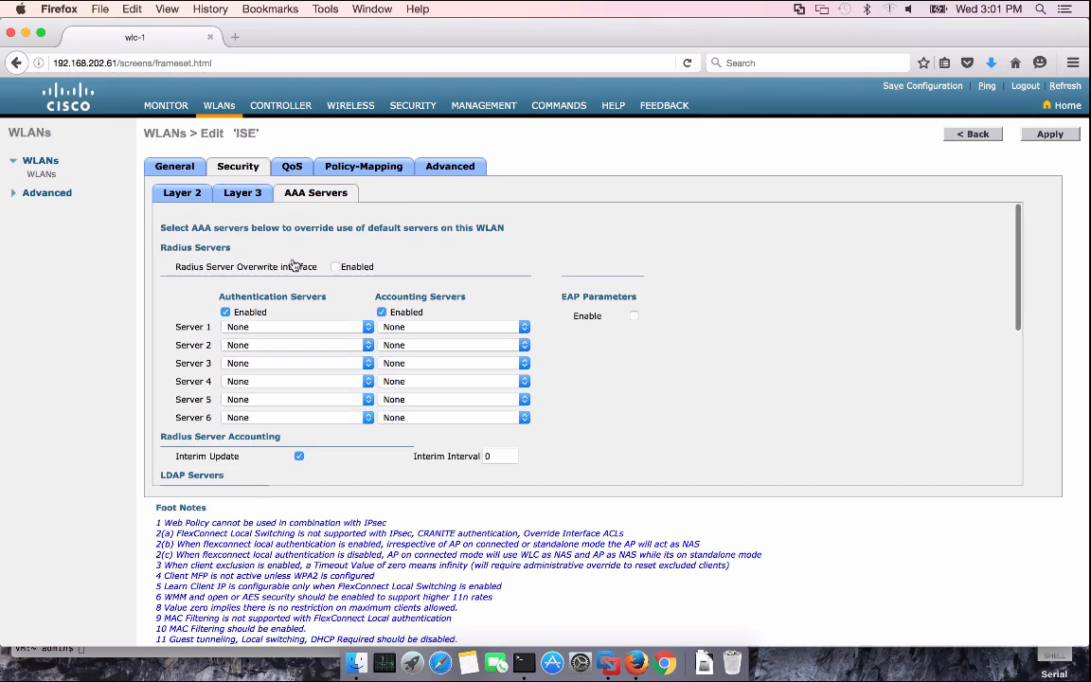
click(367, 327)
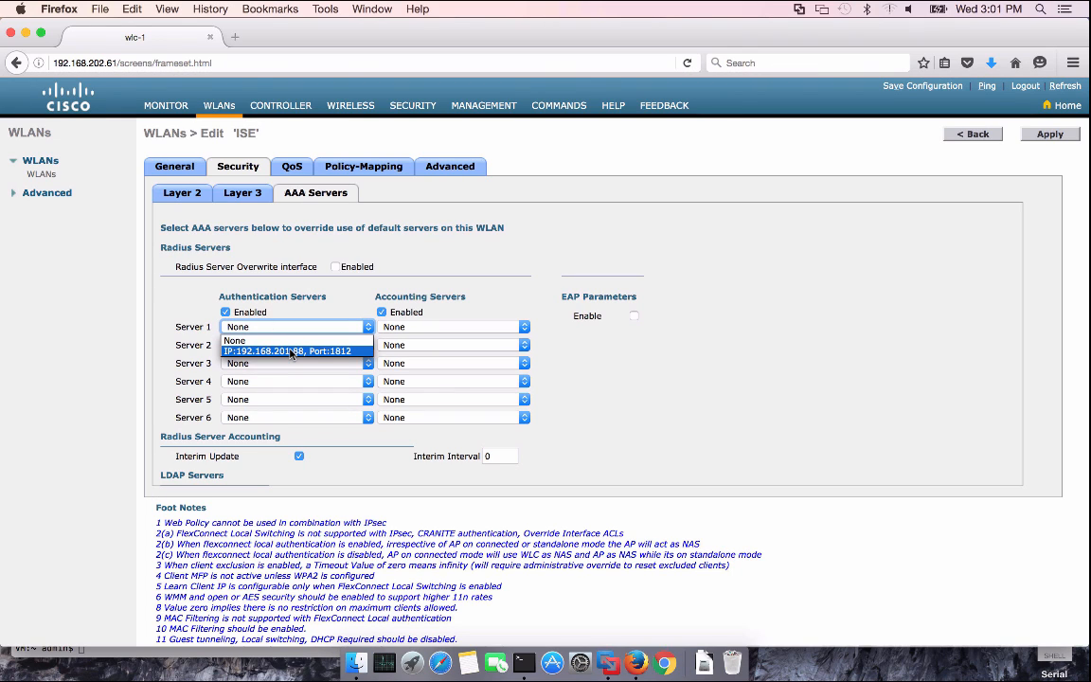
click(292, 351)
click(455, 327)
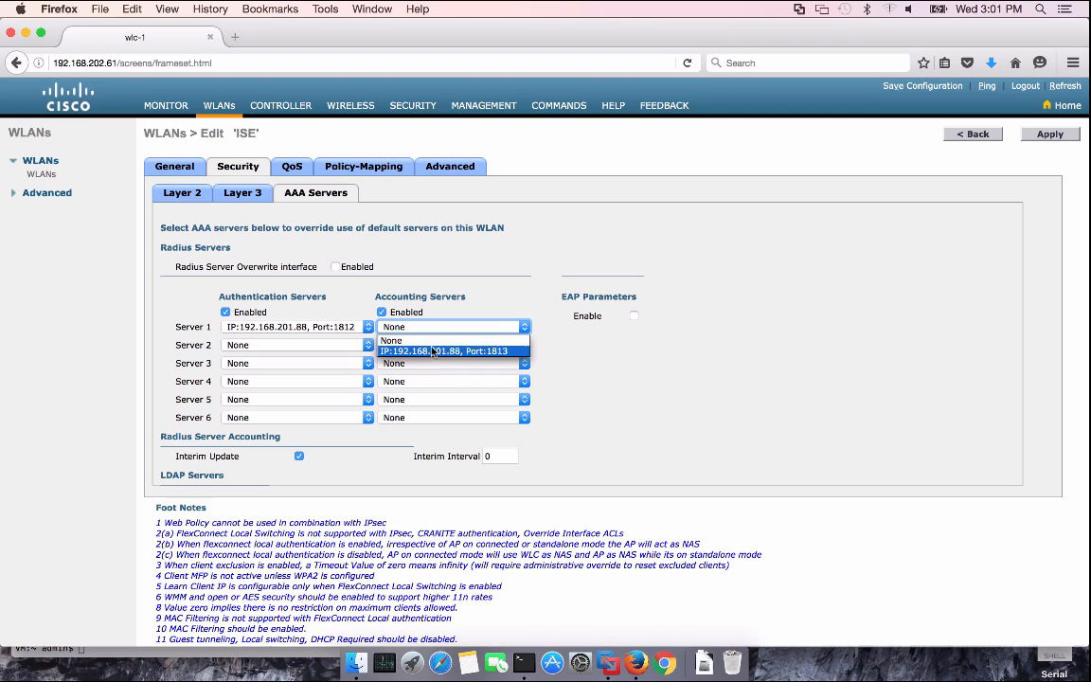
click(433, 351)
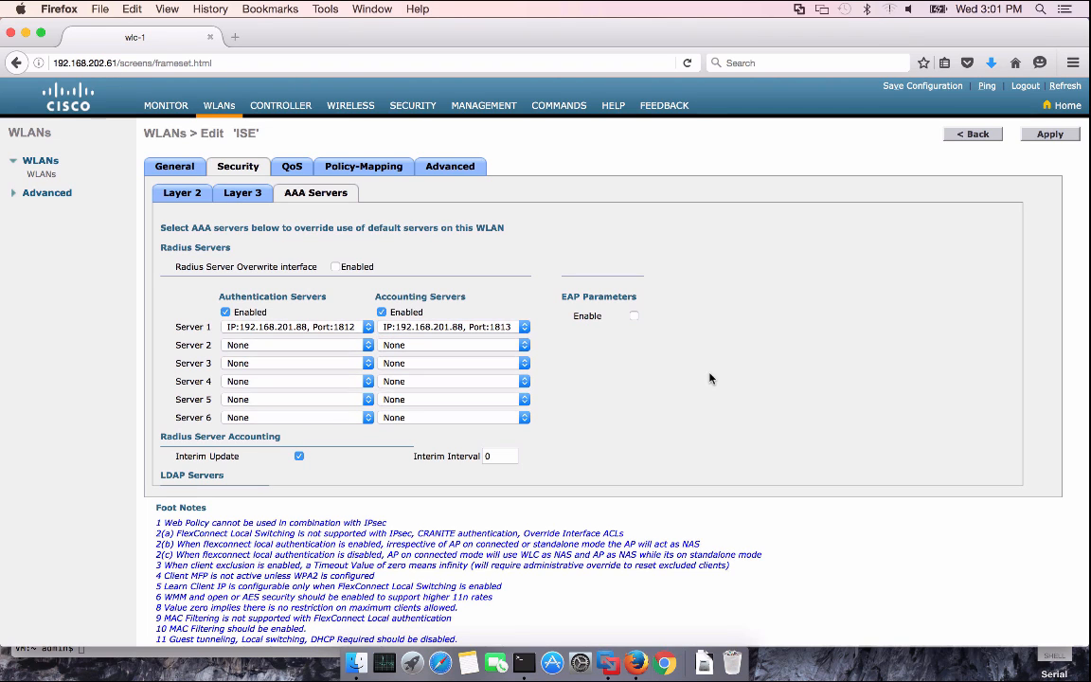
scroll(709, 378, down, 2)
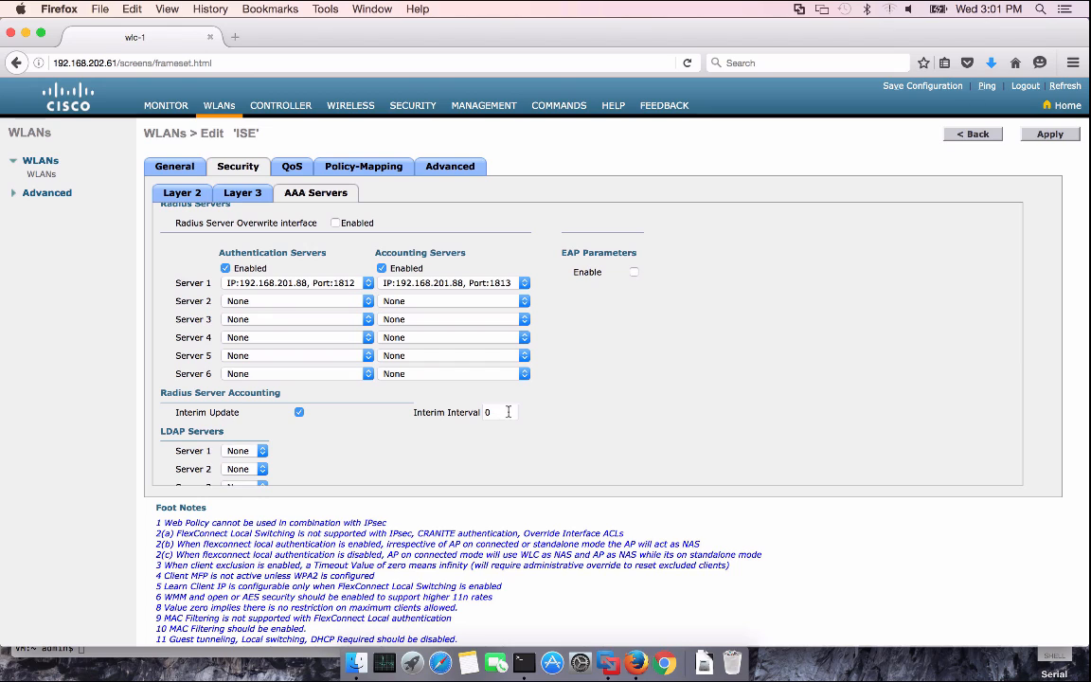
click(448, 167)
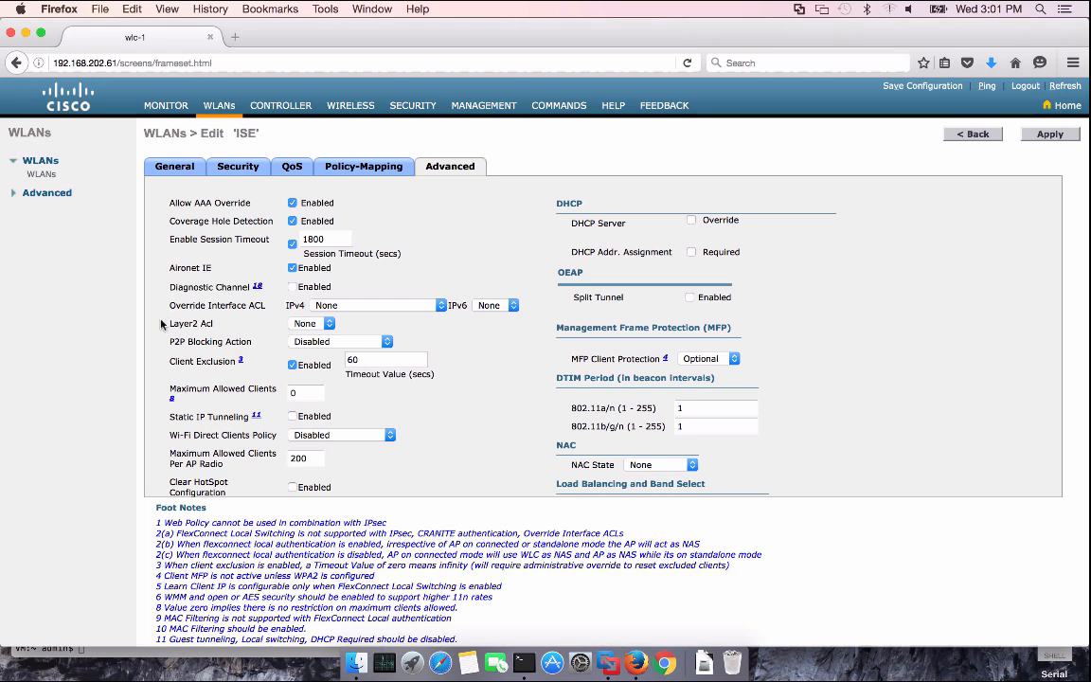
Set WLAN ISE's NAC state to Radius NAC
scroll(156, 338, down, 3)
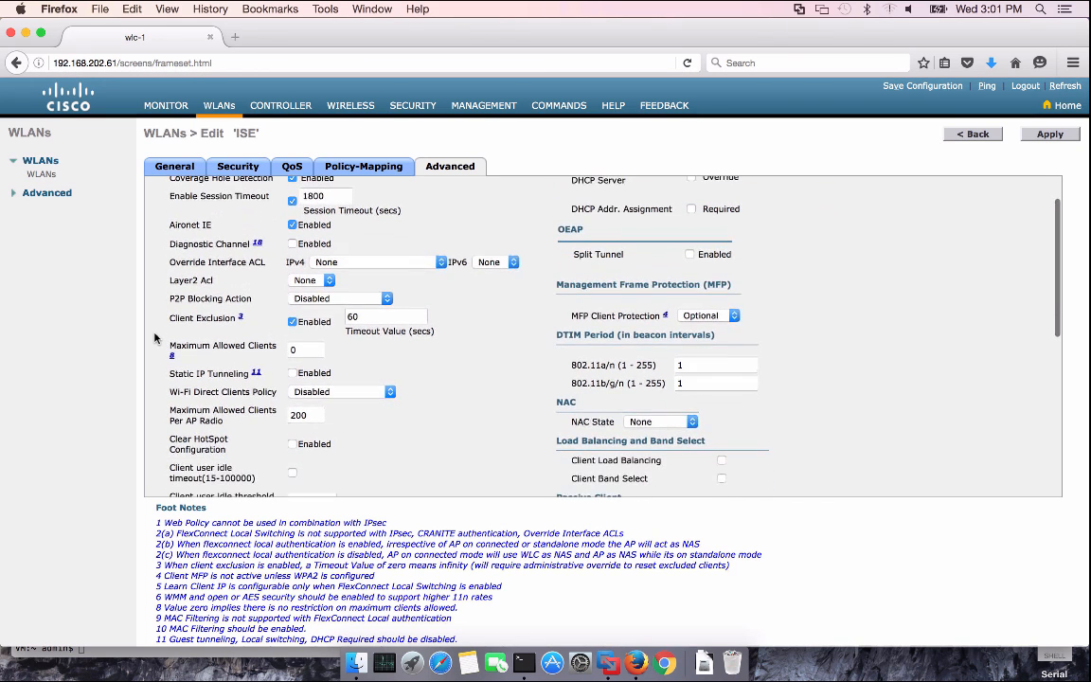
scroll(156, 338, up, 2)
scroll(156, 338, down, 5)
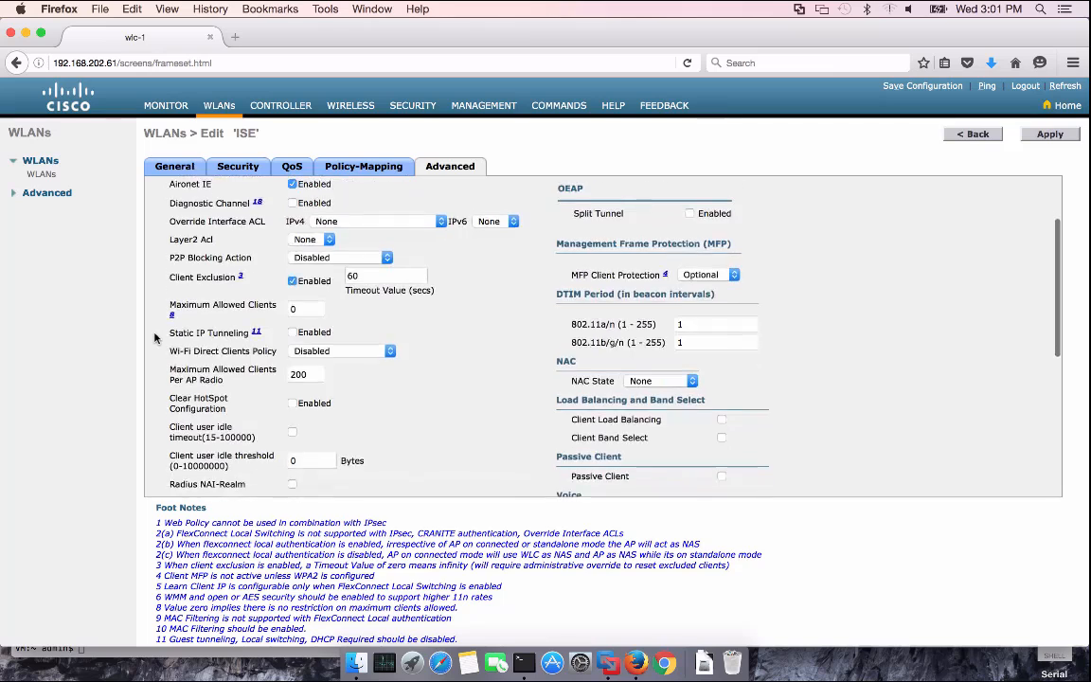
click(660, 347)
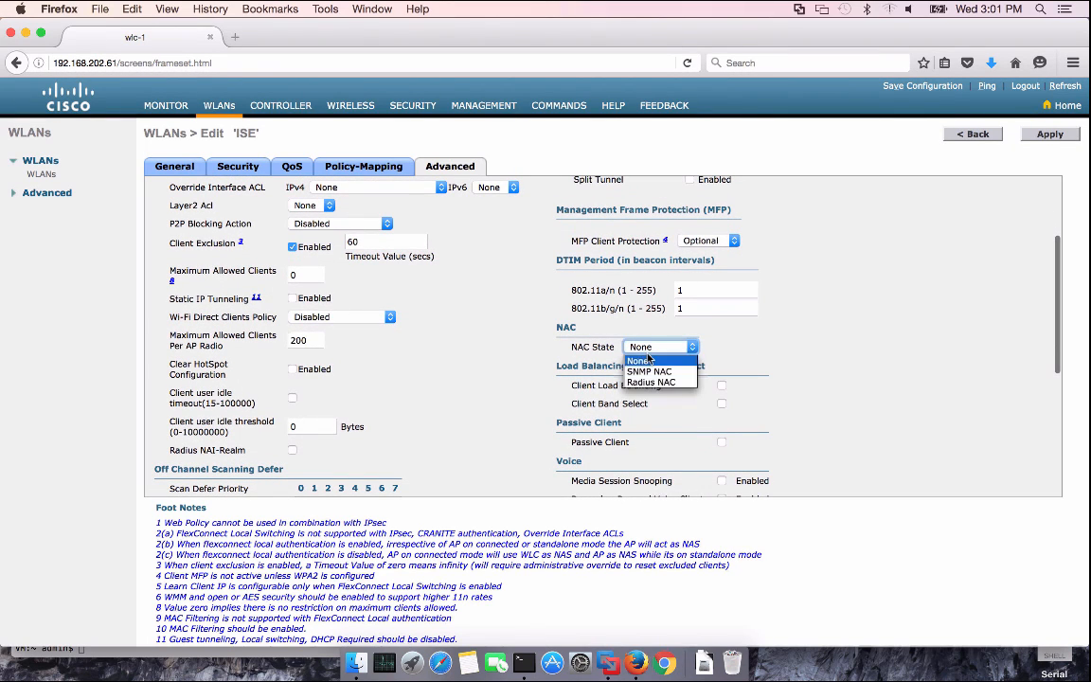
click(663, 383)
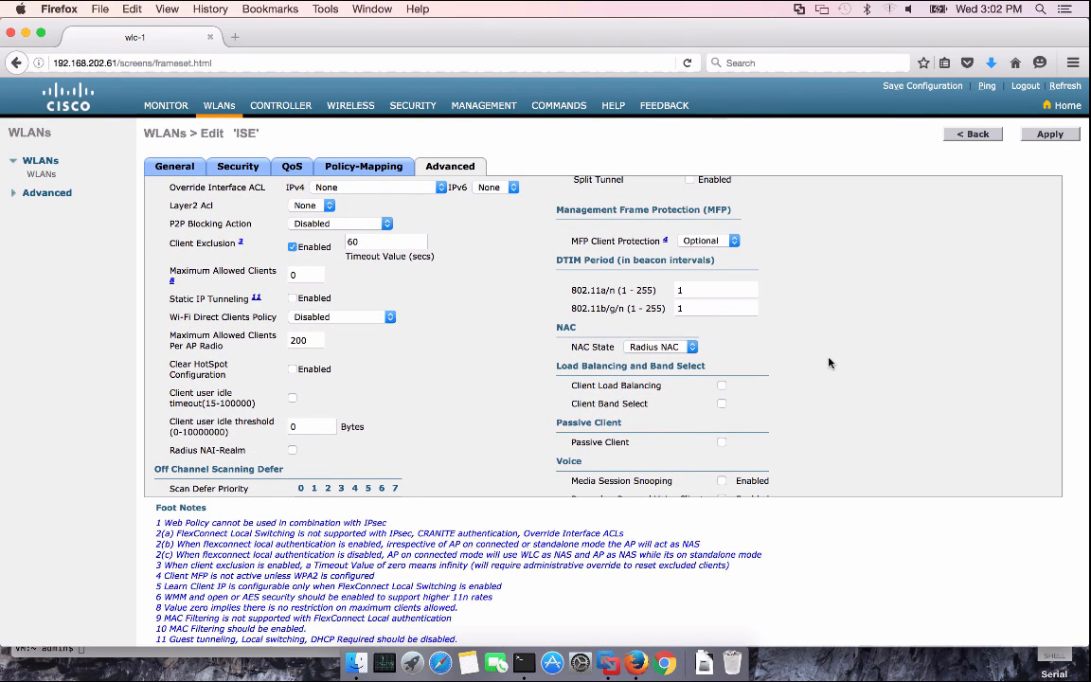
Enable RADIUS DHCP and HTTP profiling plus local DHCP profiling, accepting the warnings
scroll(828, 363, down, 4)
scroll(828, 363, down, 7)
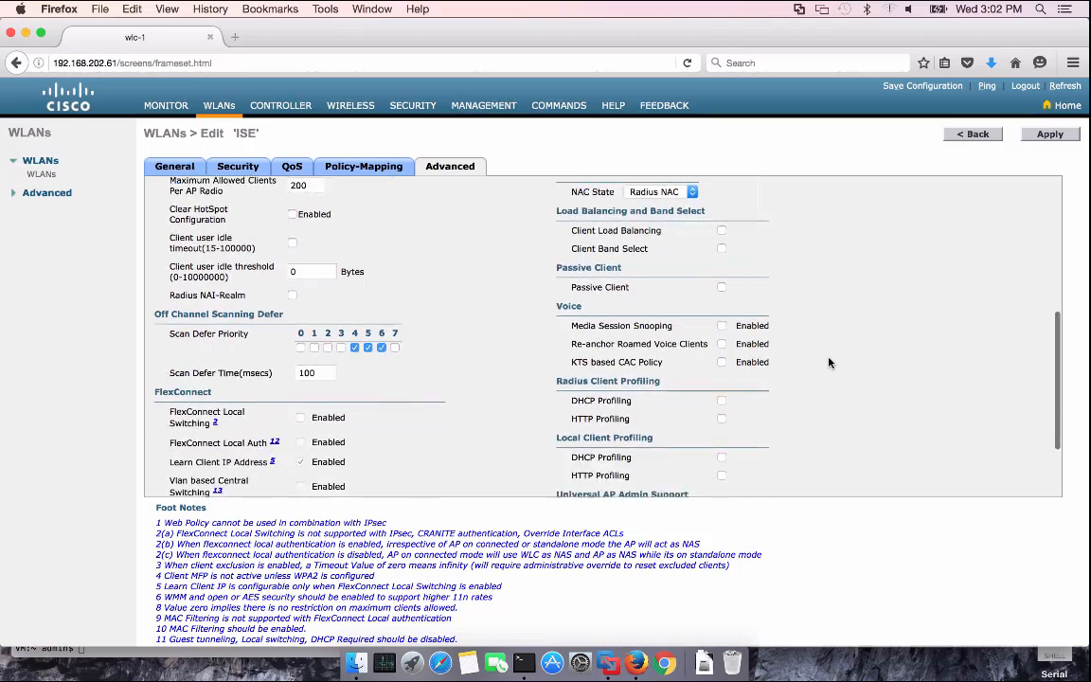
scroll(828, 363, down, 1)
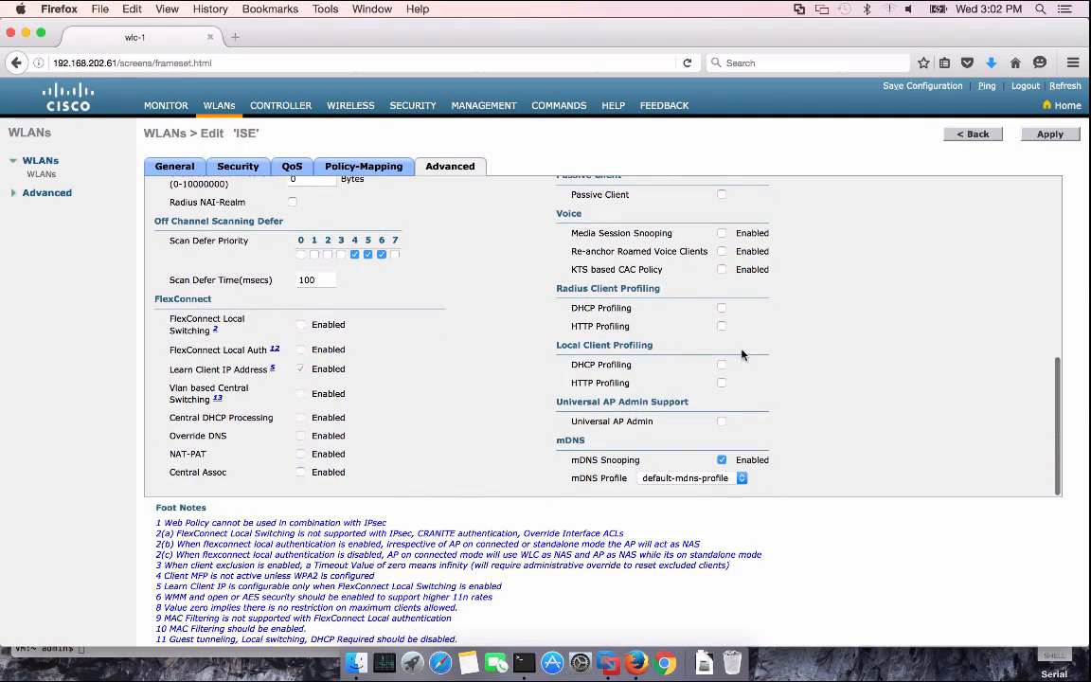
click(721, 309)
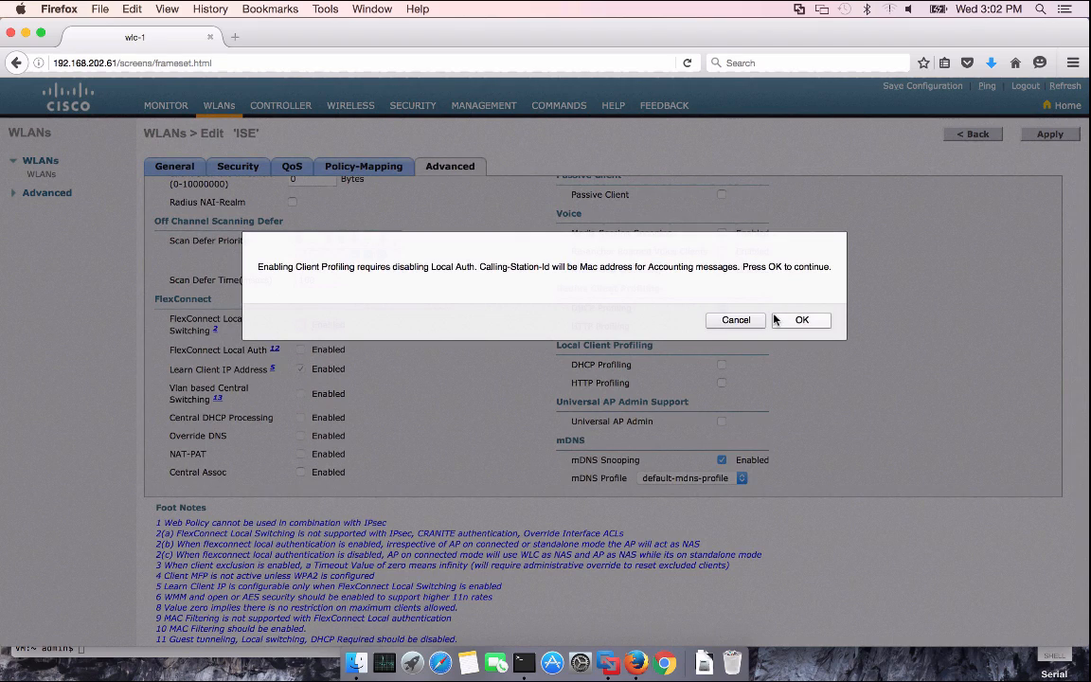
click(776, 320)
click(721, 326)
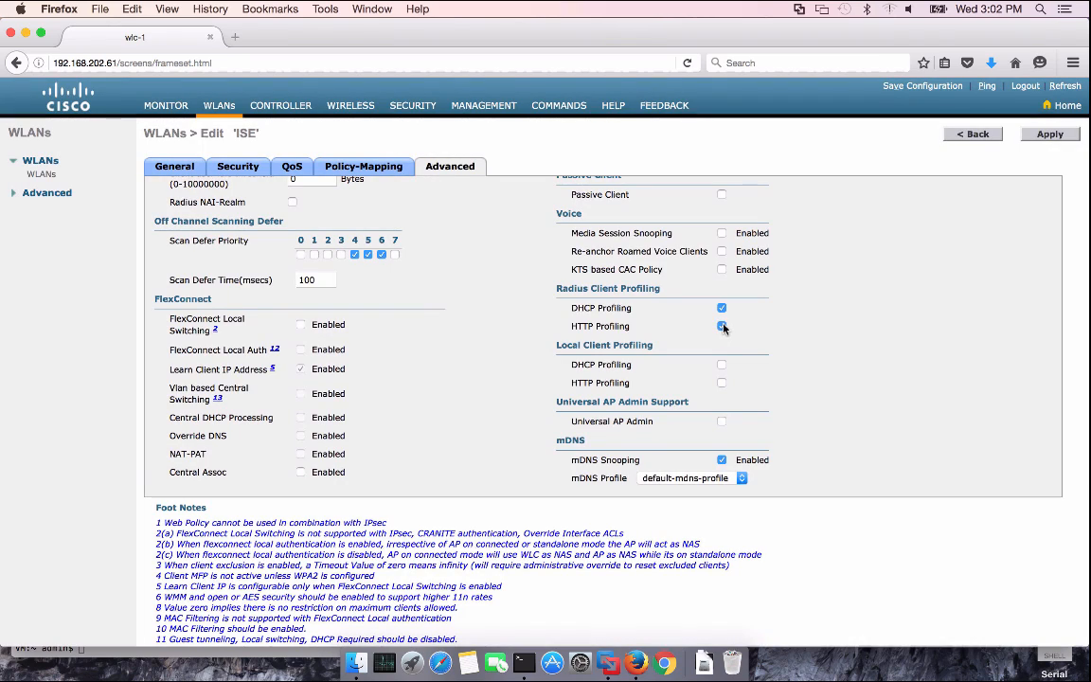
click(722, 366)
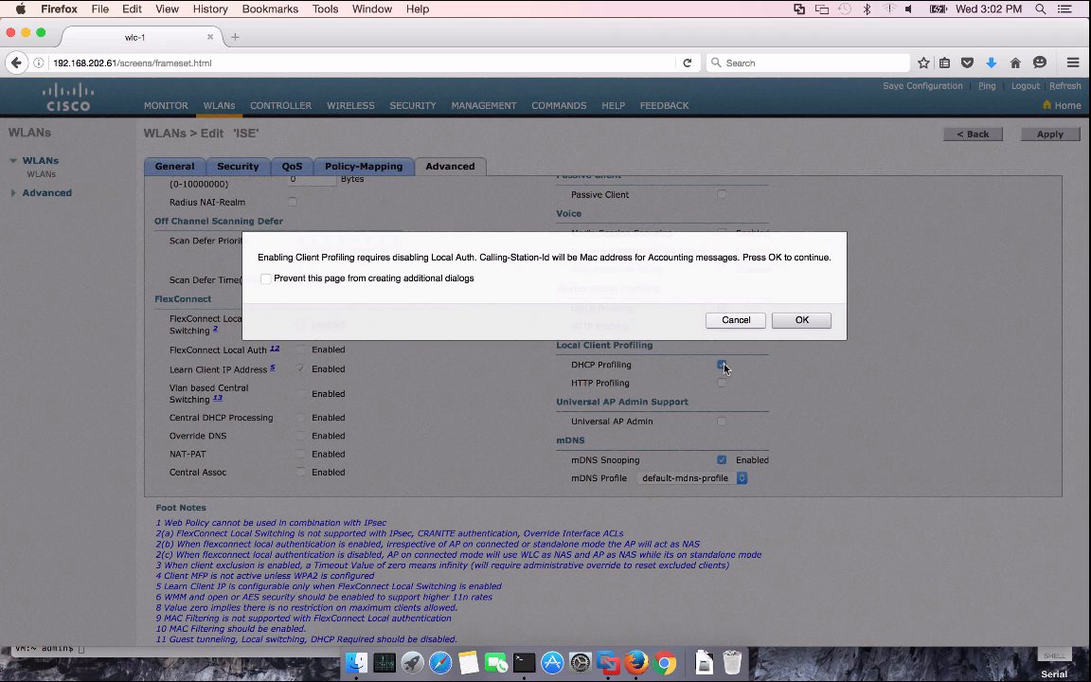
click(799, 322)
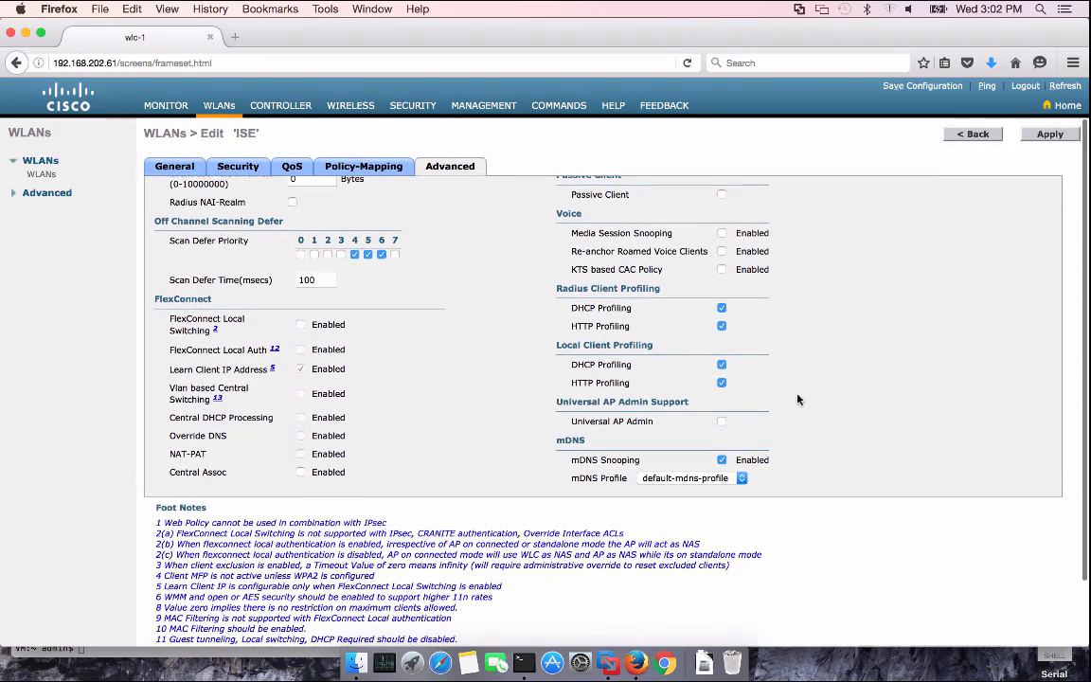
Apply the WLAN ISE changes and return to the WLANs list
scroll(568, 331, up, 5)
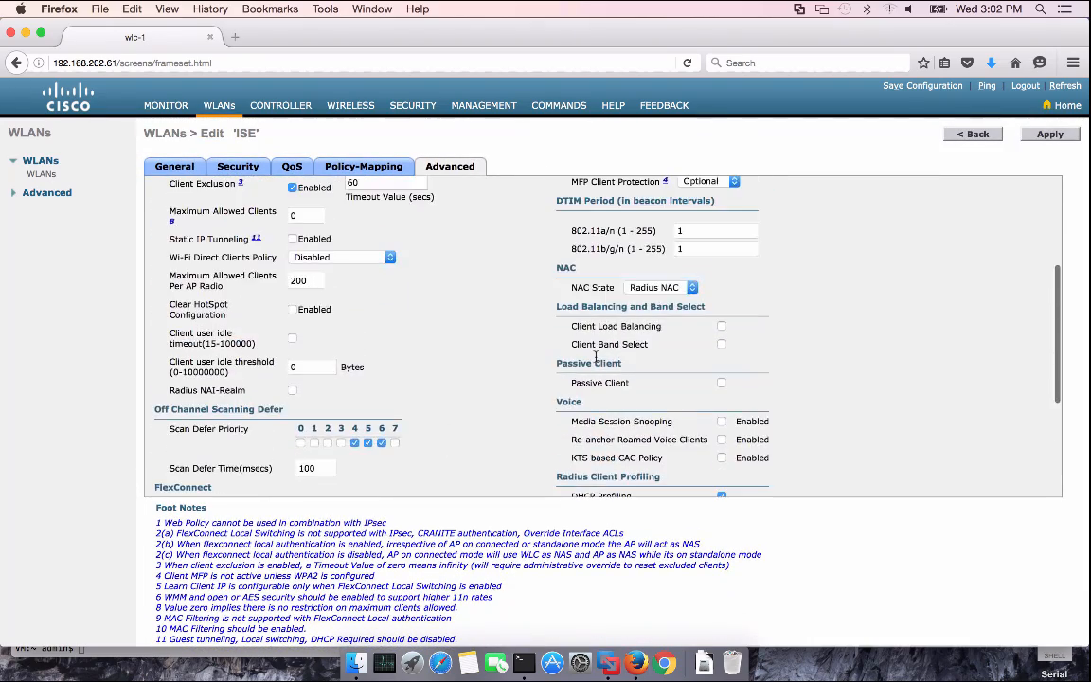
scroll(595, 356, up, 5)
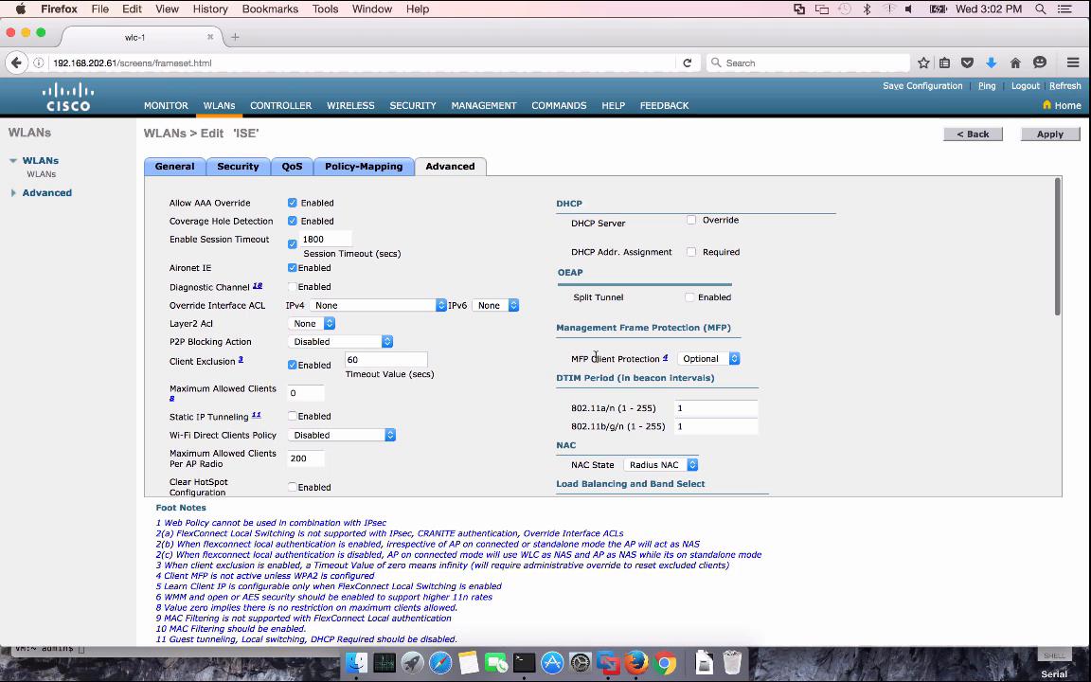
click(1047, 133)
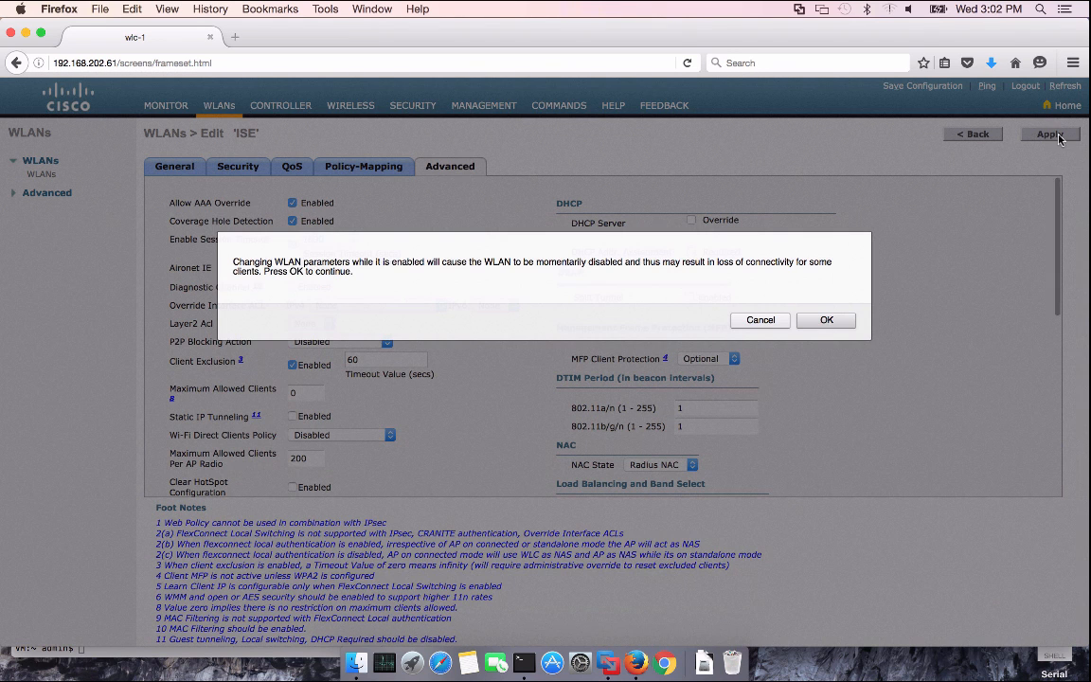
click(826, 321)
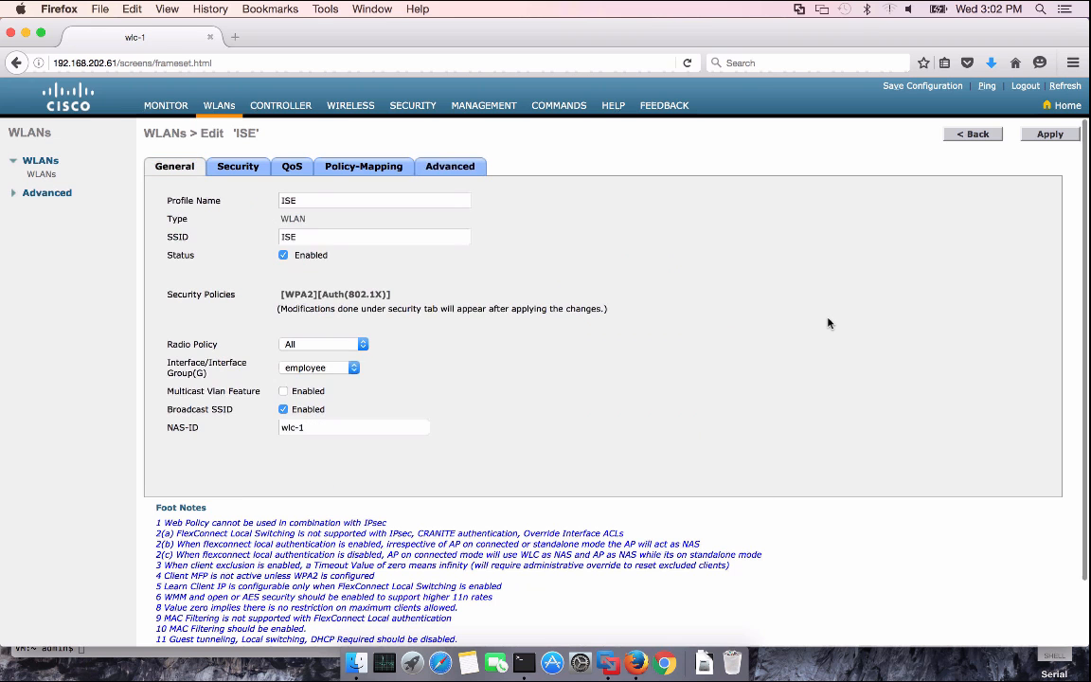
click(981, 137)
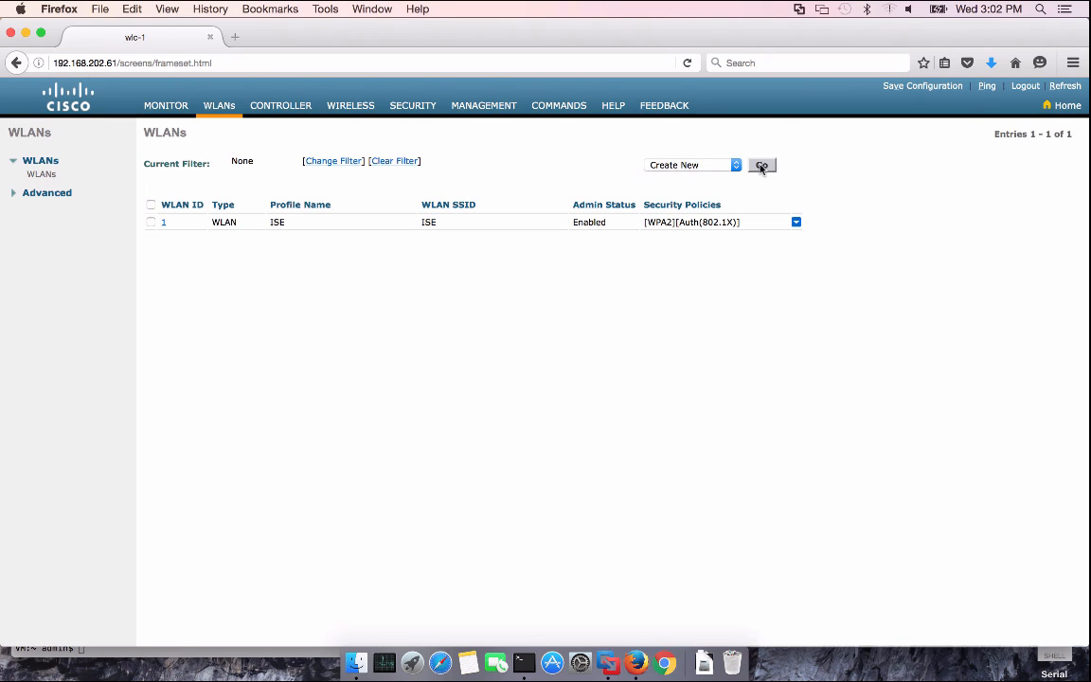
Create a new WLAN with profile name OPEN and SSID OPEN
click(762, 167)
click(304, 188)
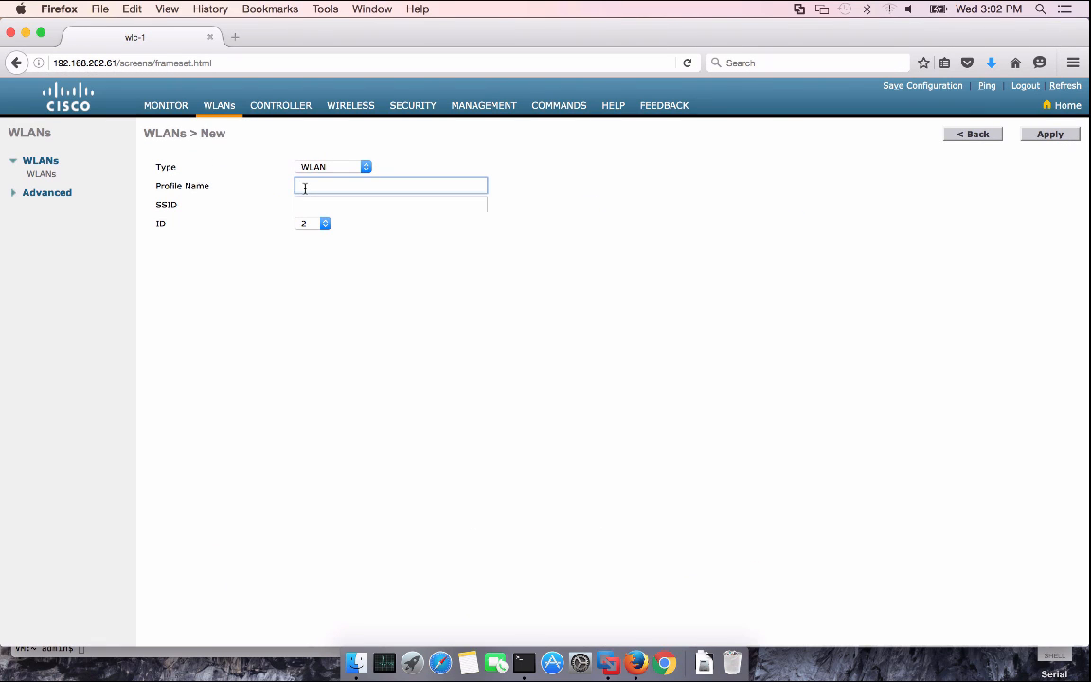
text(OPEN)
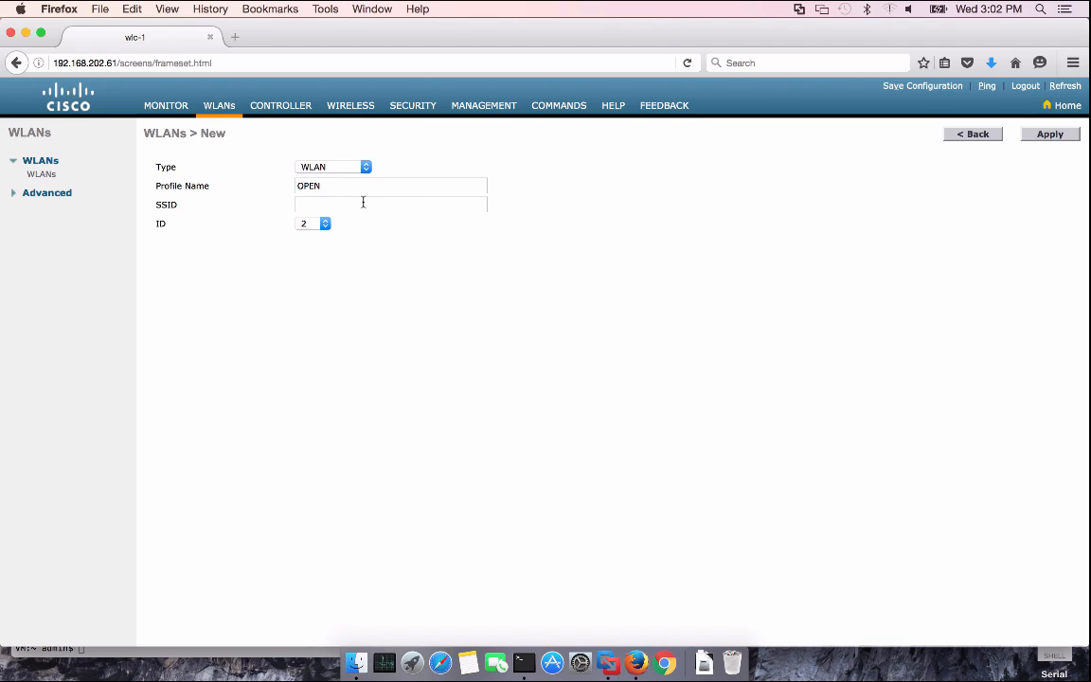
click(360, 204)
text(OPEN)
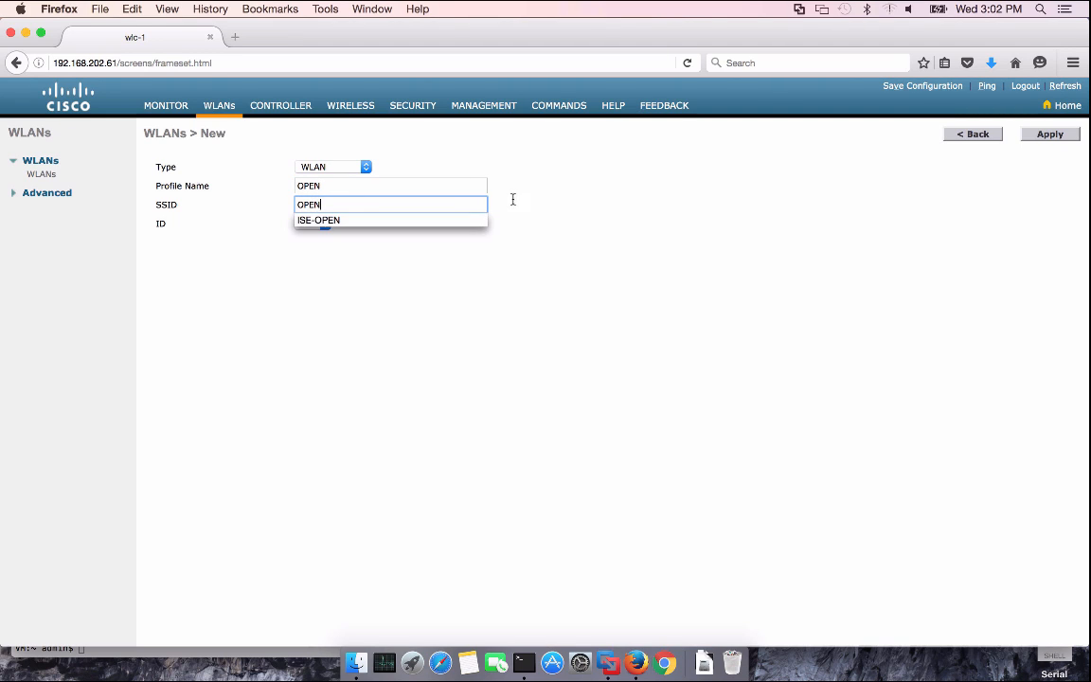
click(582, 196)
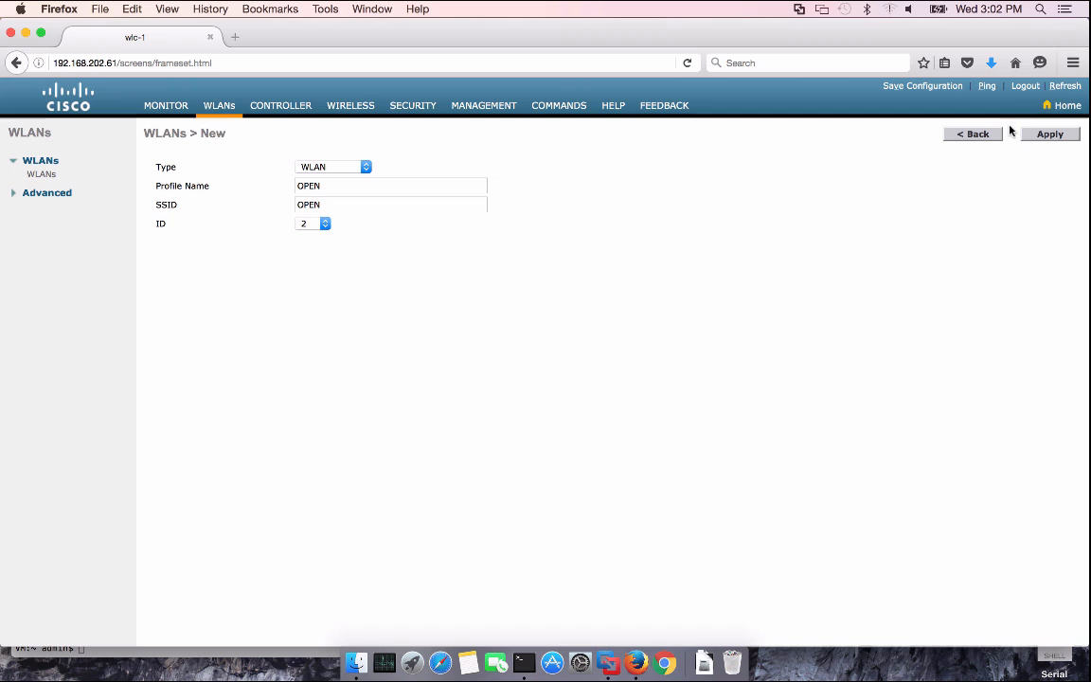
click(1047, 135)
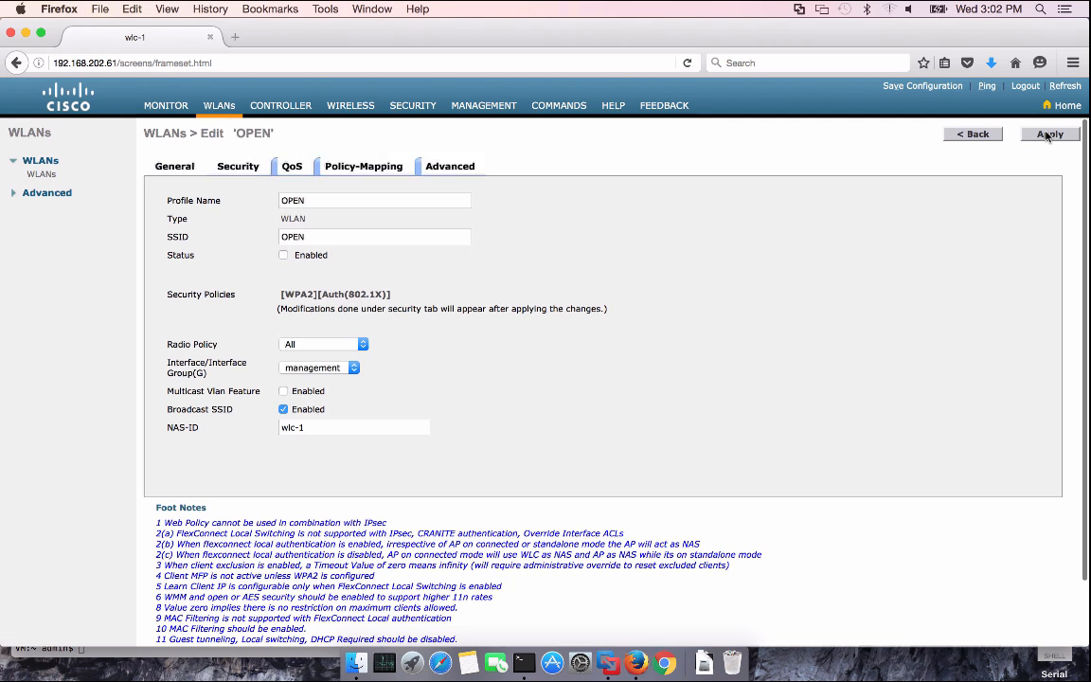
Enable the OPEN WLAN on the open interface with no Layer 2 security and MAC filtering
click(284, 255)
click(322, 367)
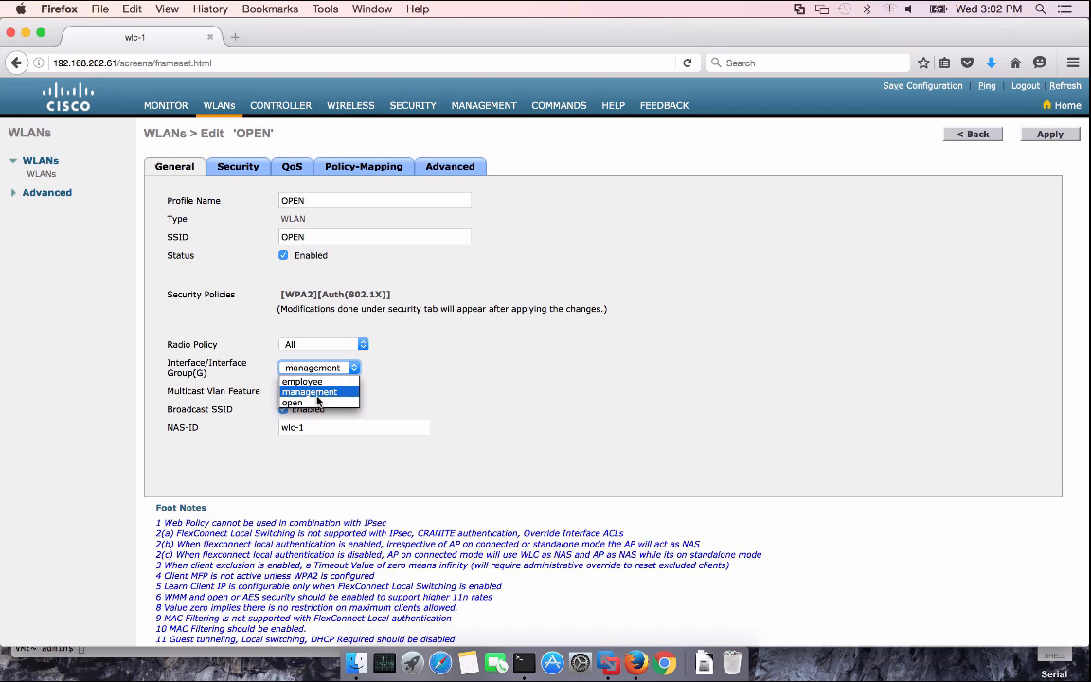
click(317, 400)
click(243, 169)
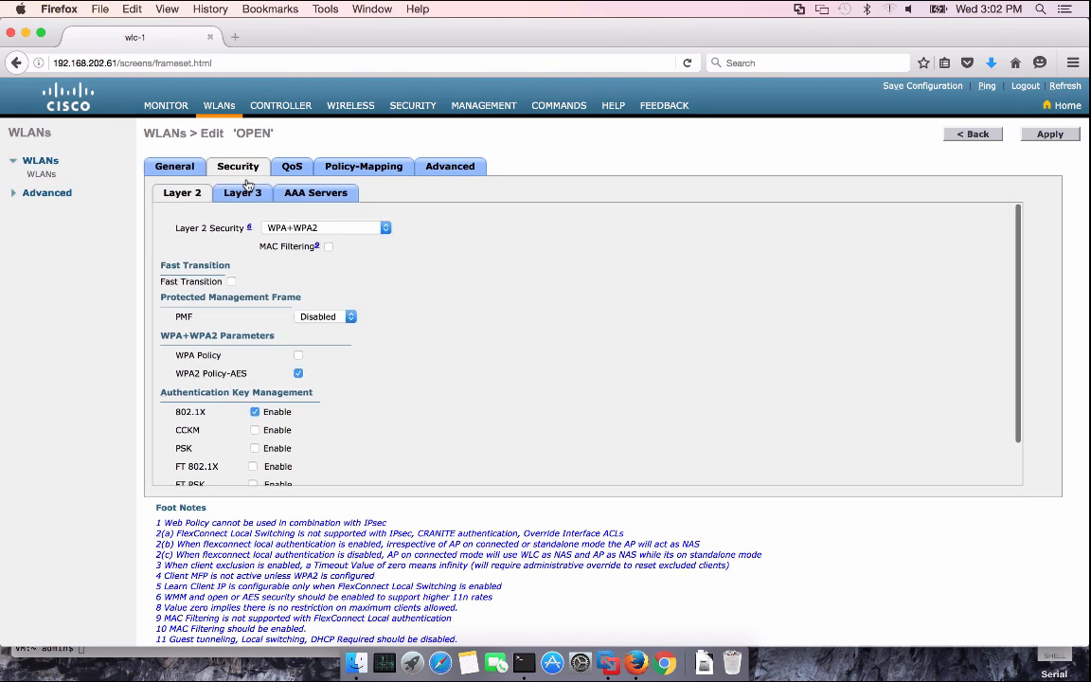
click(288, 228)
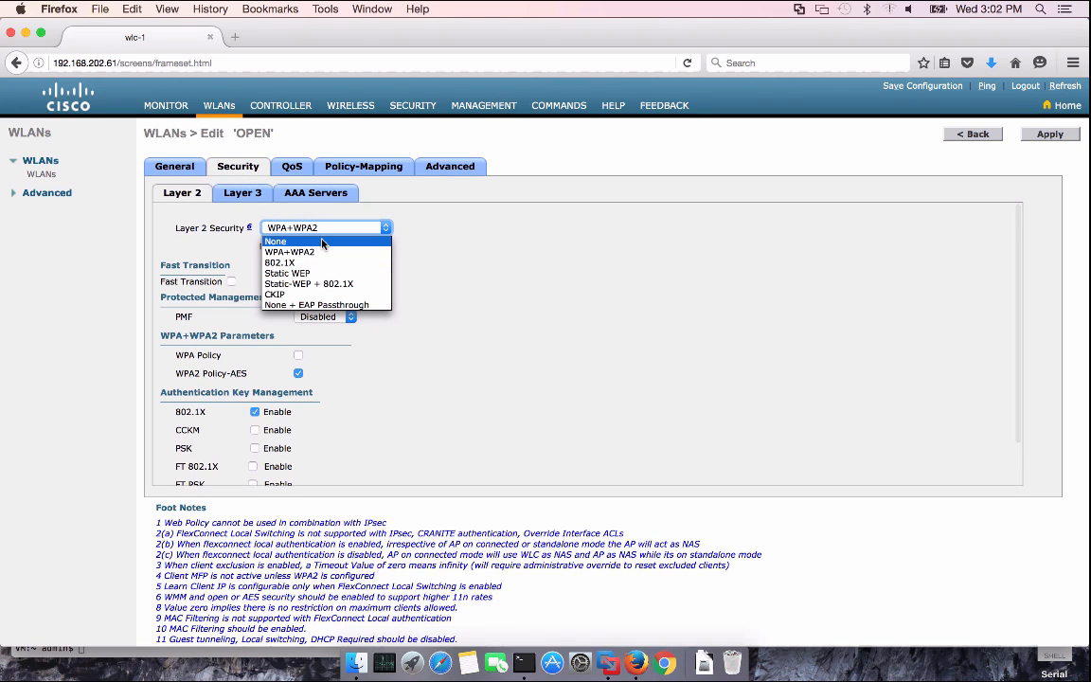
click(322, 242)
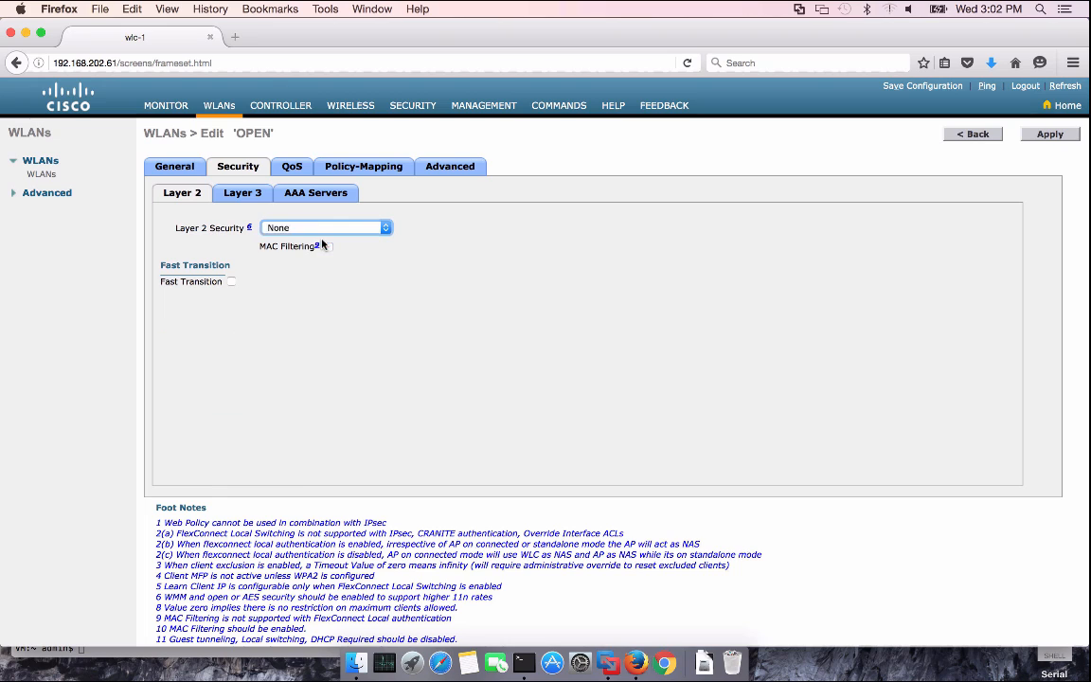
click(329, 247)
Use 192.168.201.88 as its authentication (1812) and accounting (1813) server
click(315, 196)
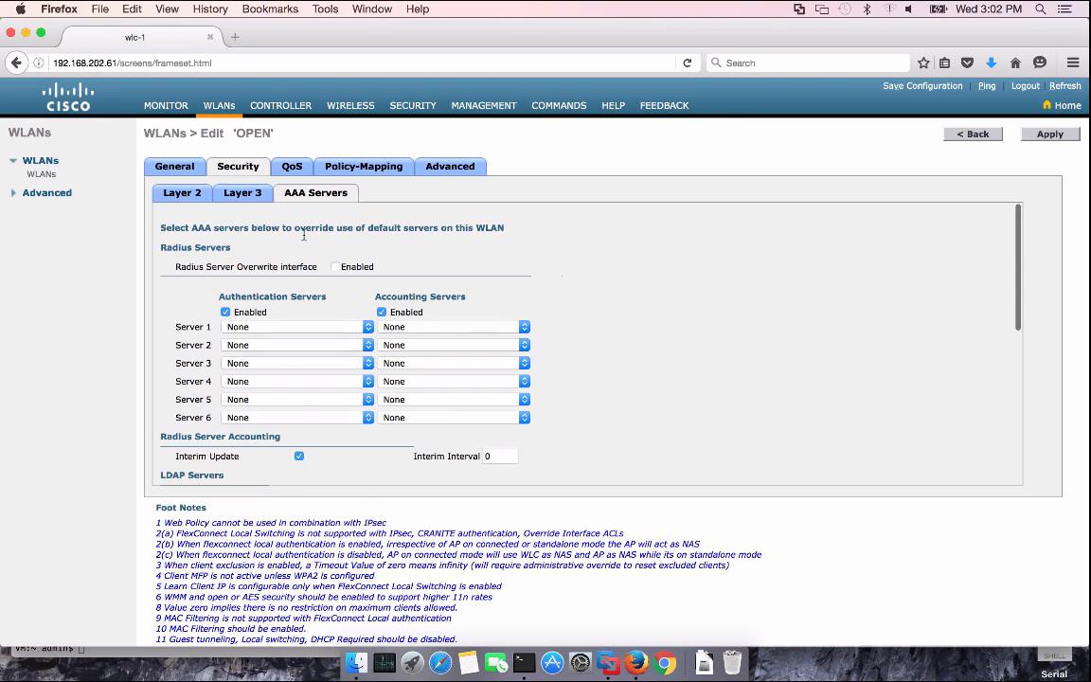
click(309, 327)
click(313, 351)
click(426, 328)
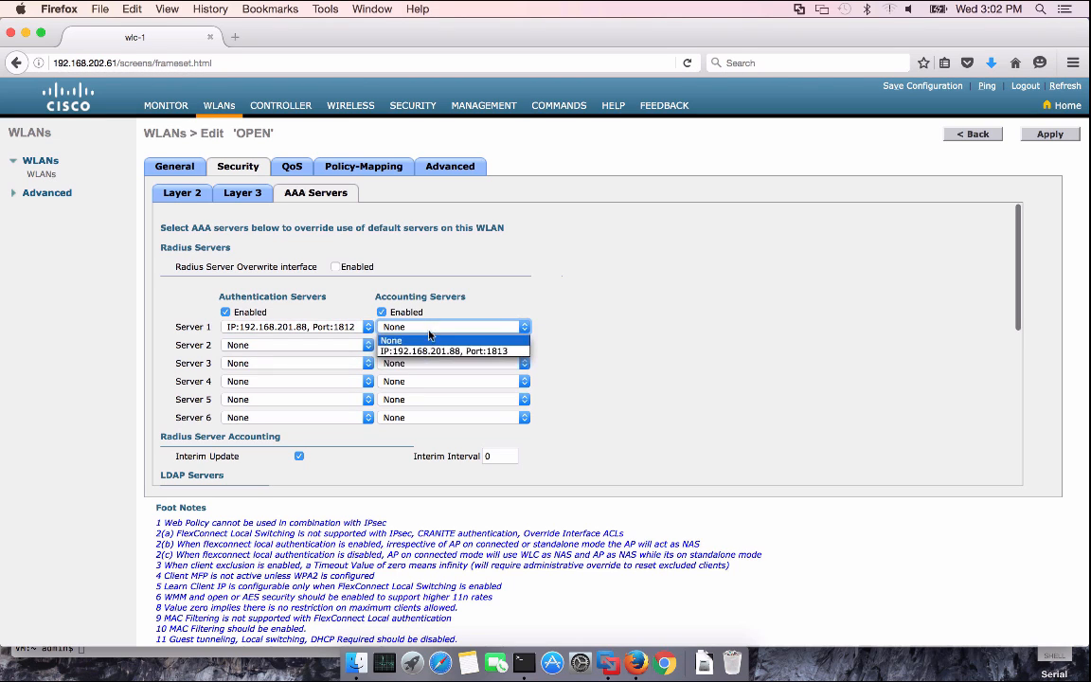
click(443, 350)
click(449, 168)
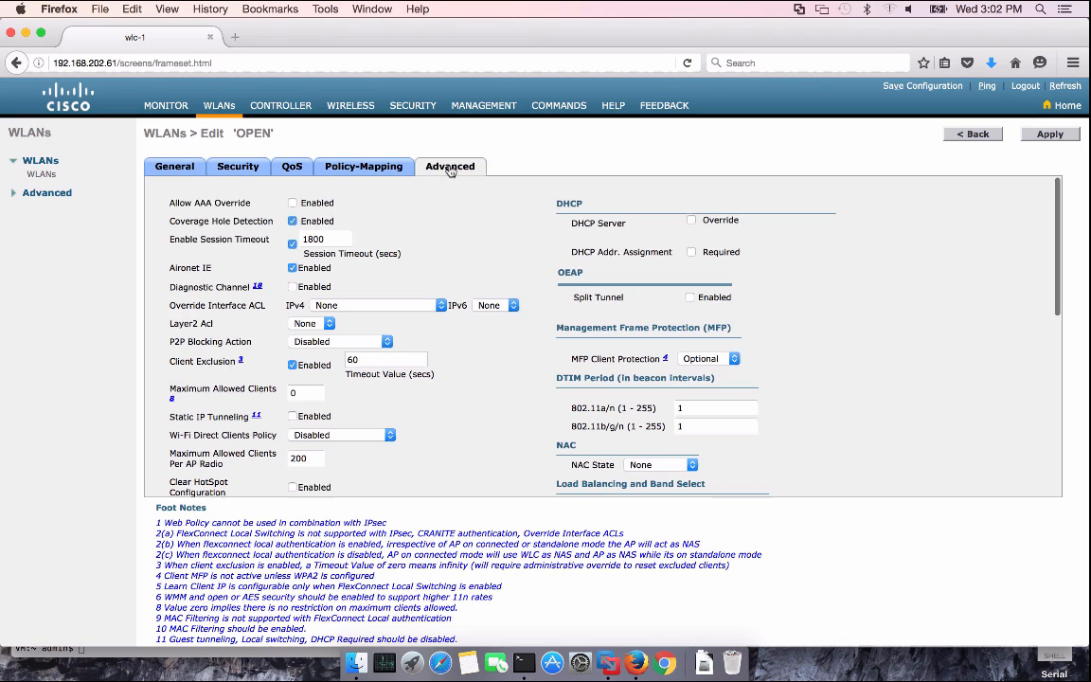
Allow AAA override, turn off Aironet IE and set NAC state to Radius NAC
click(293, 203)
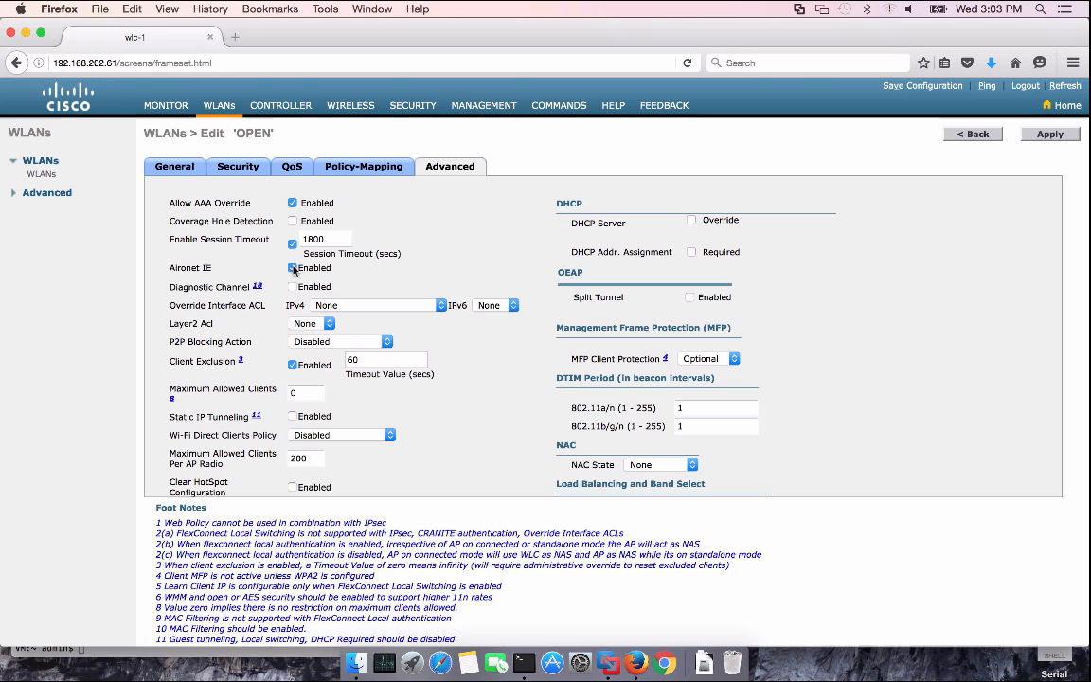
click(291, 267)
scroll(184, 308, down, 5)
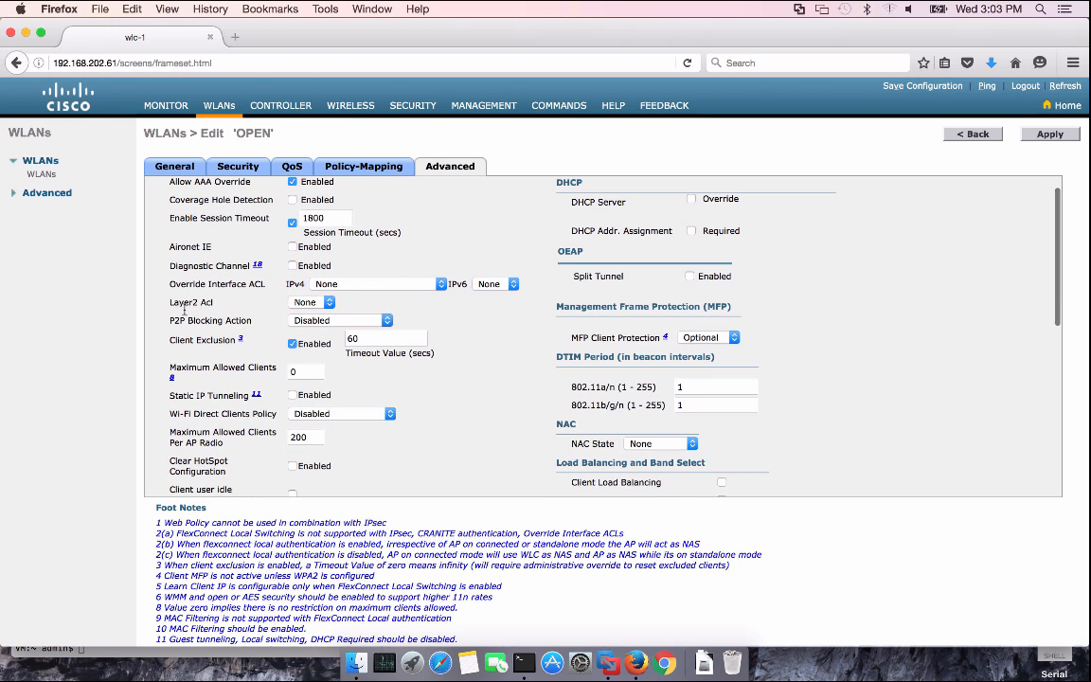
click(660, 368)
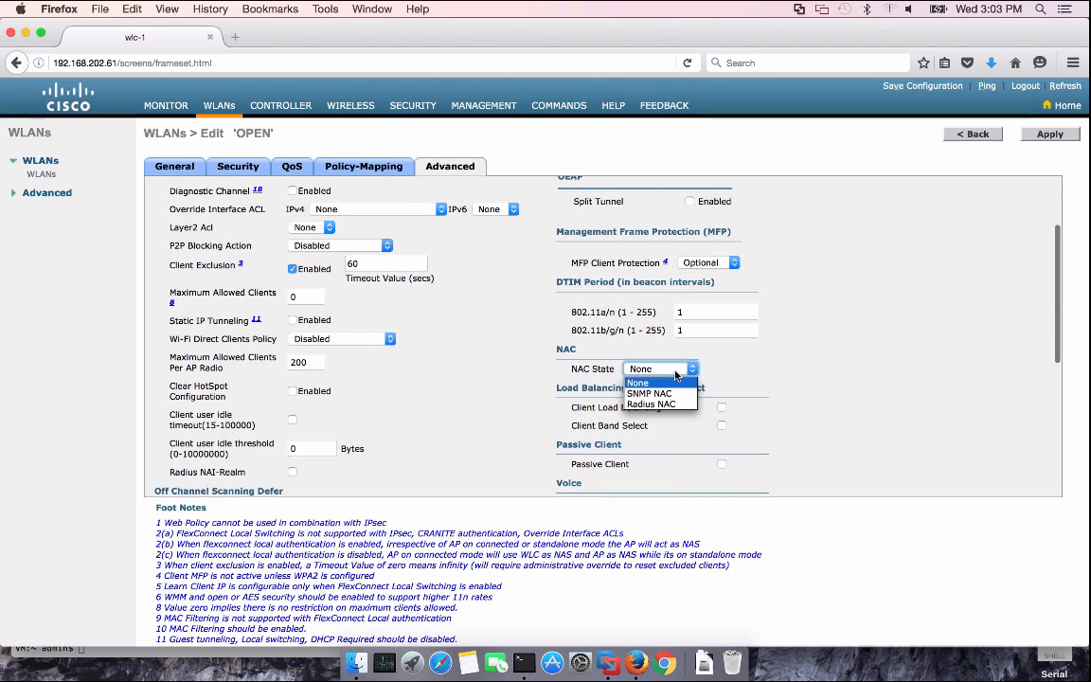
click(666, 405)
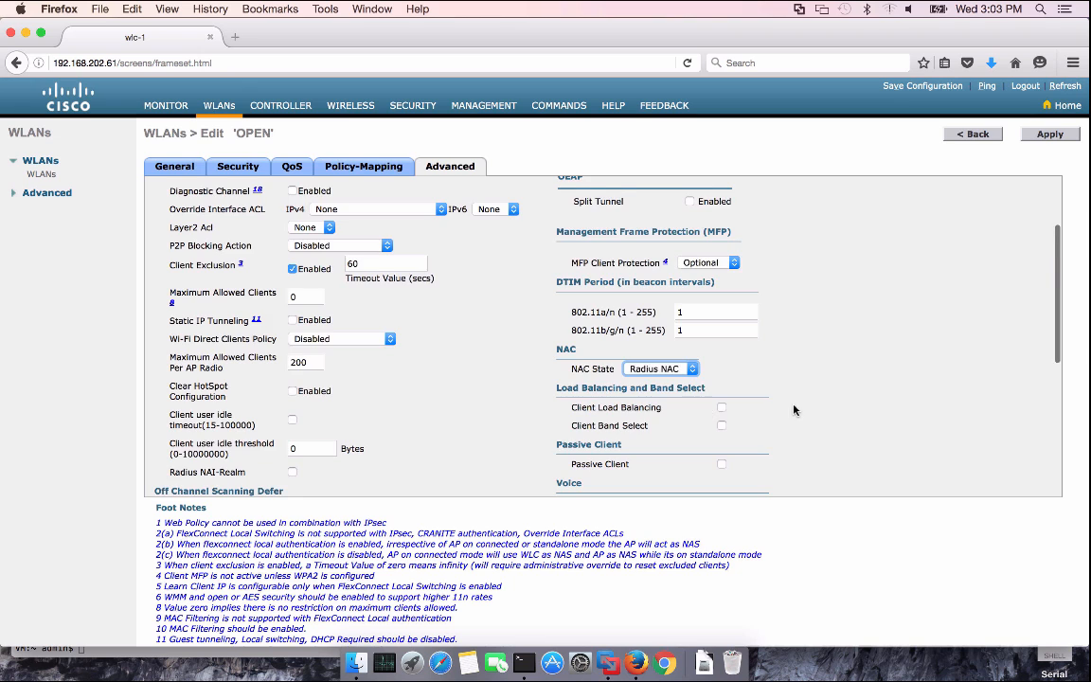
Enable RADIUS DHCP/HTTP and local DHCP client profiling on the OPEN WLAN
scroll(794, 409, down, 10)
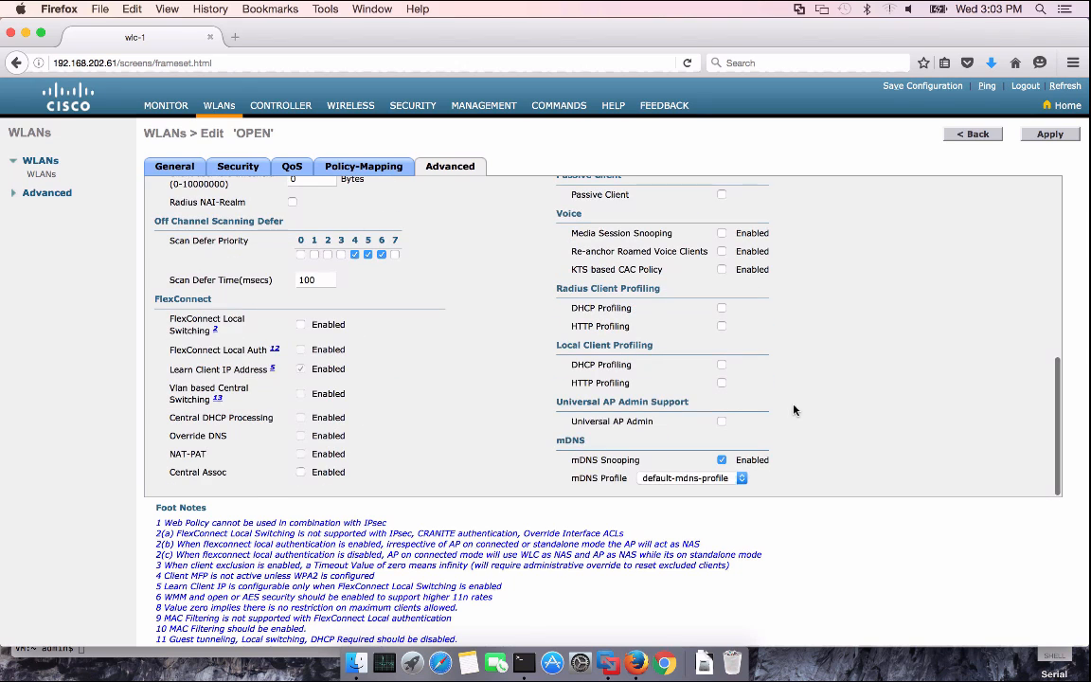
click(721, 308)
click(795, 319)
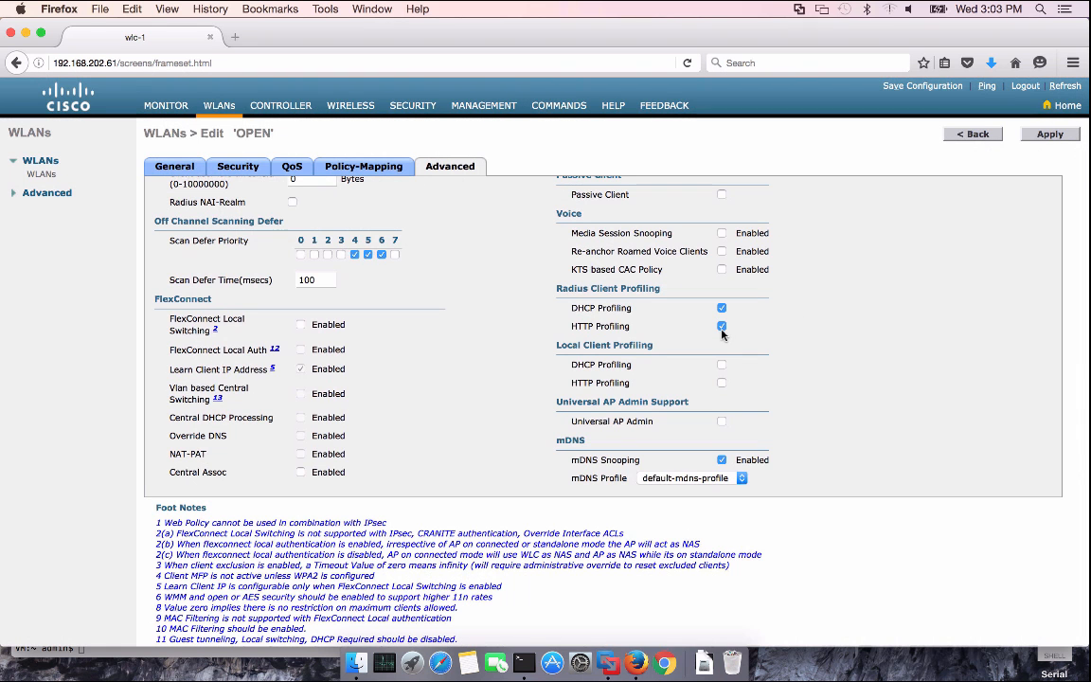
click(721, 365)
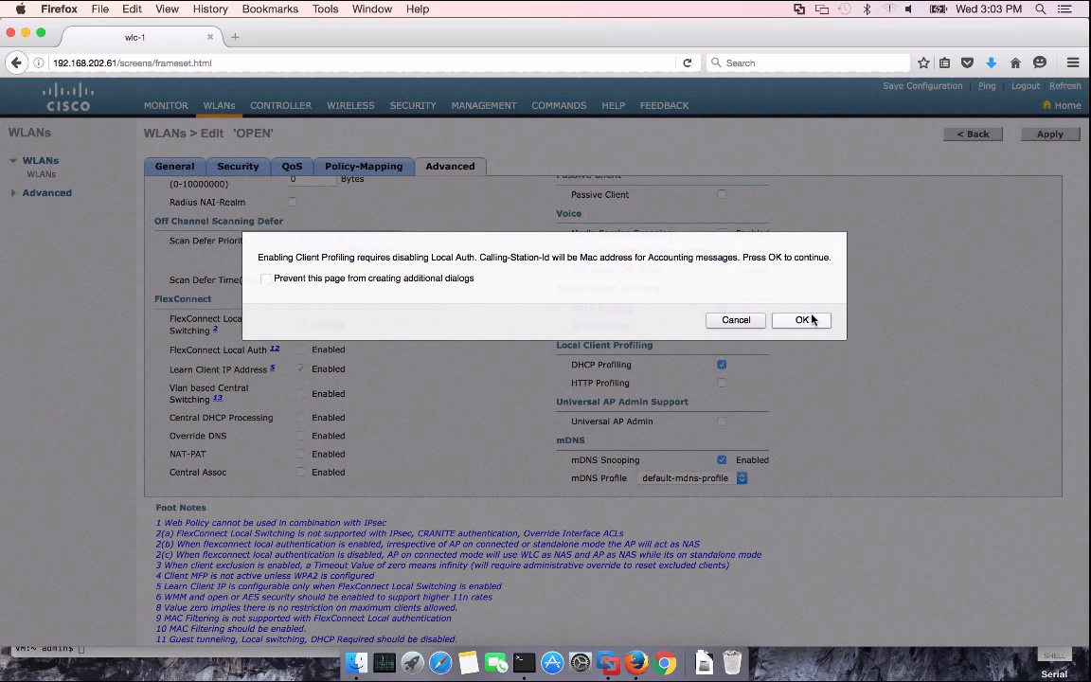
click(805, 320)
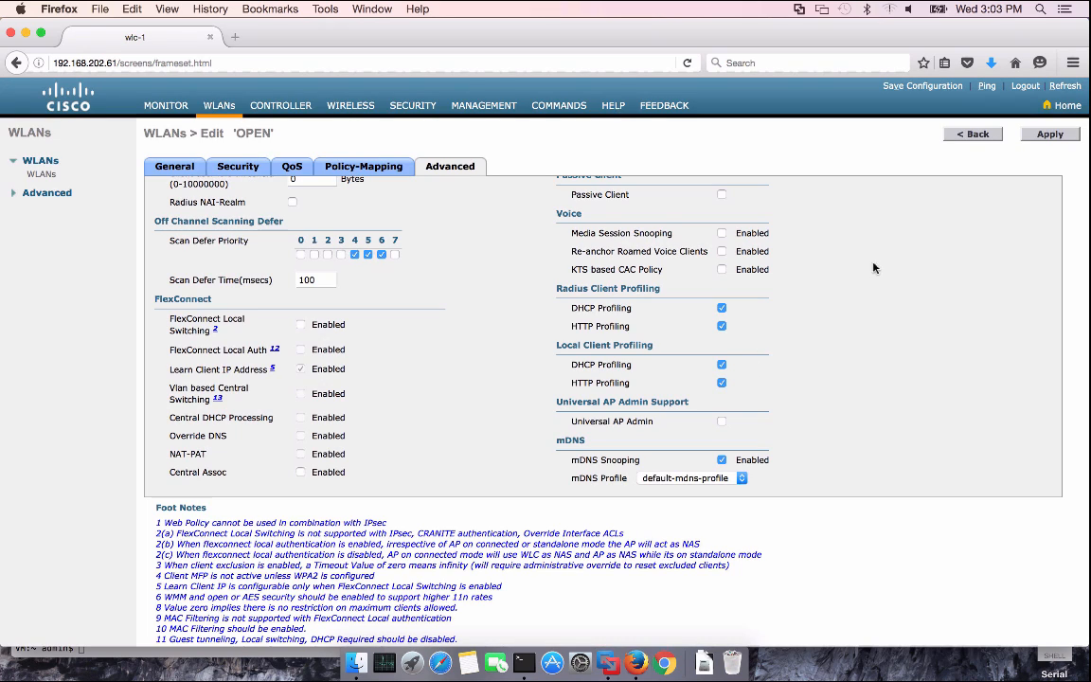
Apply the WLAN, save the controller configuration, and return to the ISE VM console
click(1049, 133)
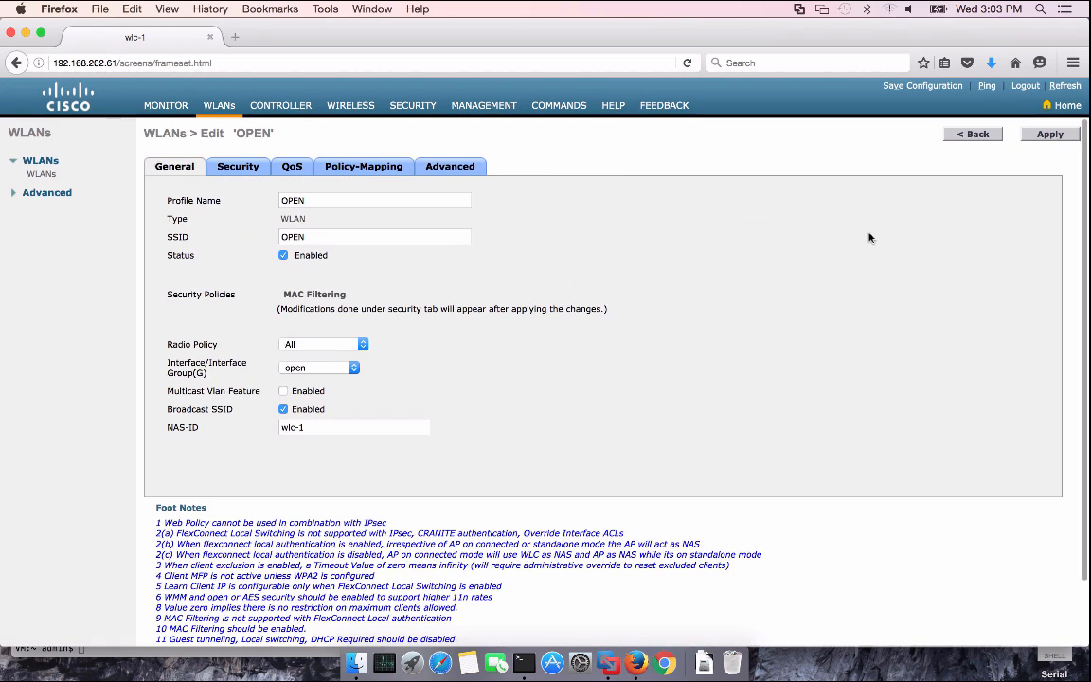
click(943, 88)
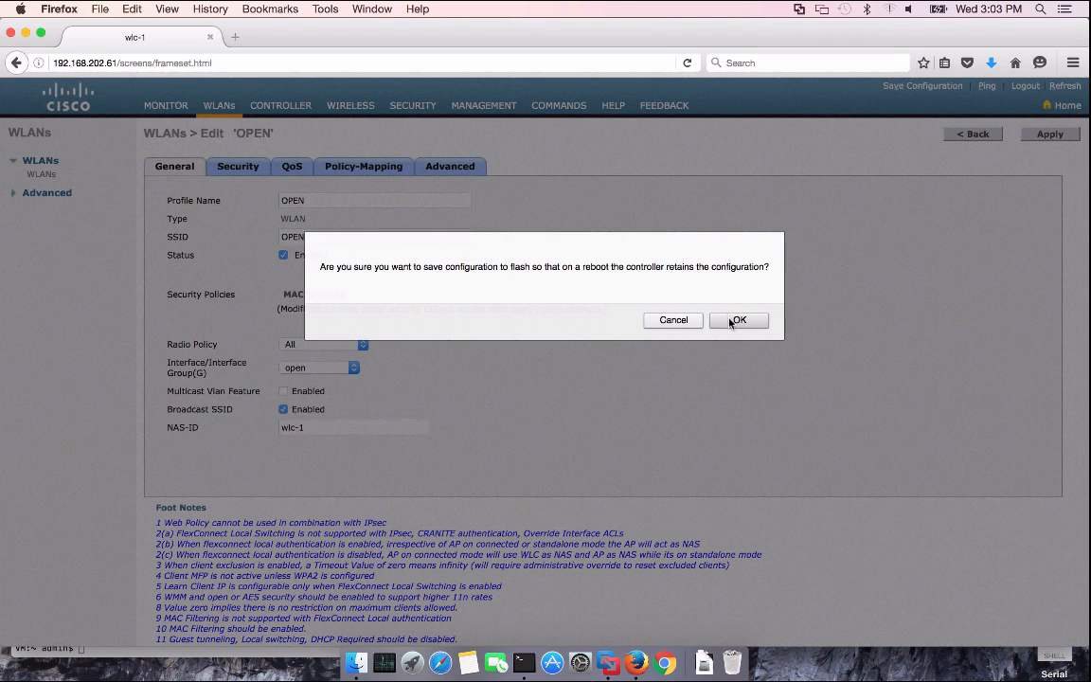
click(658, 288)
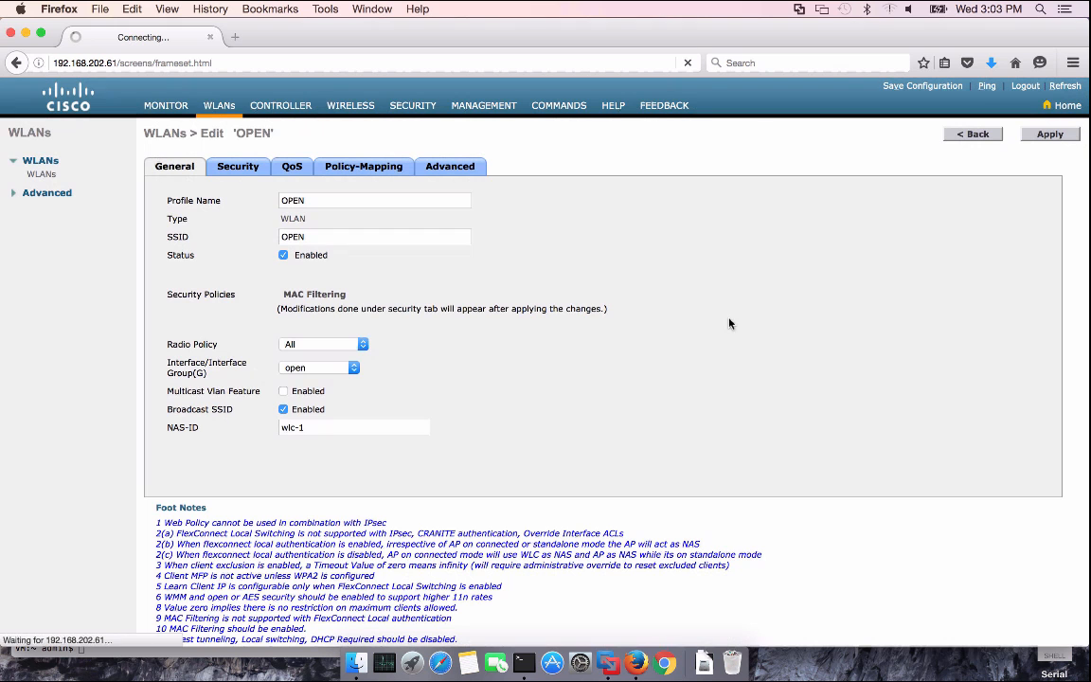
click(607, 663)
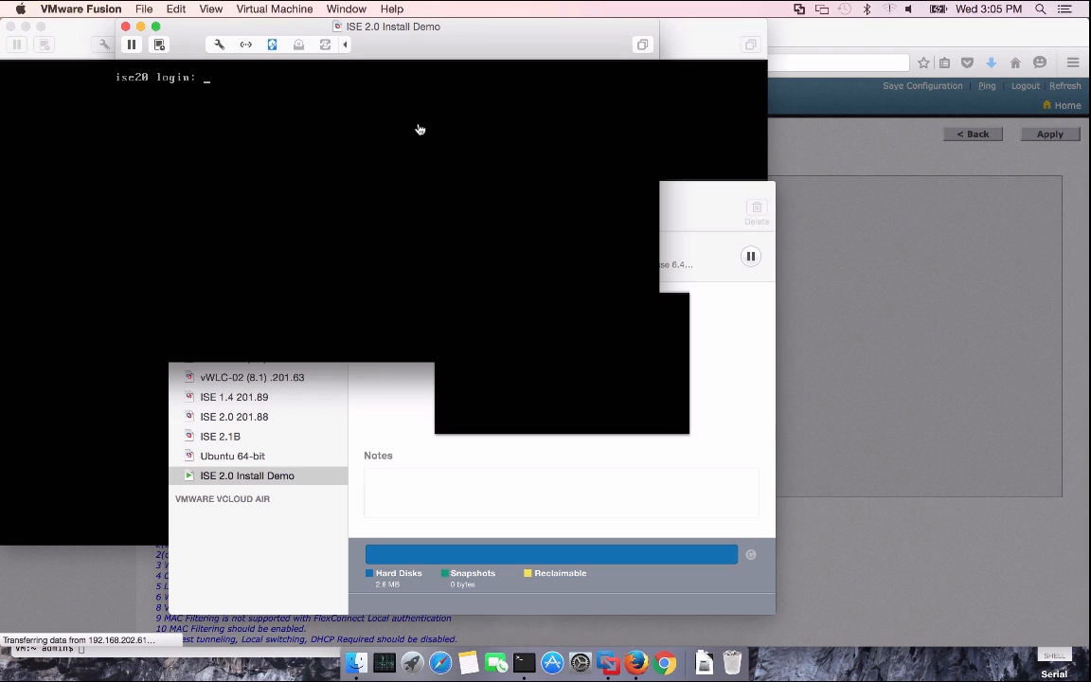
Log into the ISE console as admin and recheck 'show application status ise' until the application server runs
text(admin)
key(Return)
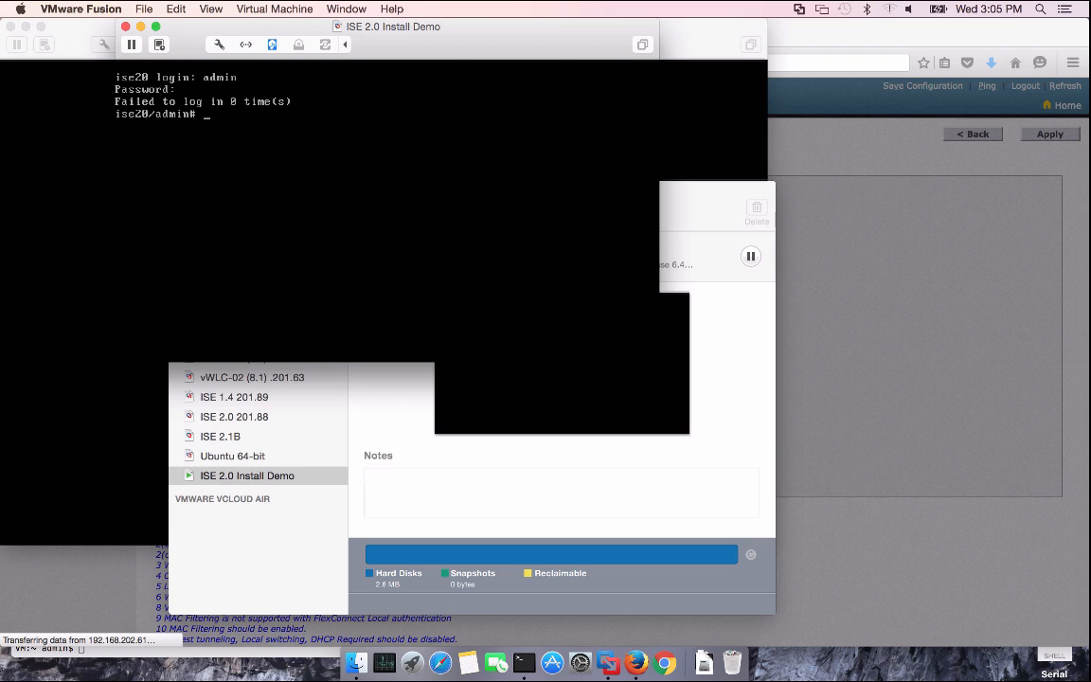
text(show app)
text(lication )
text(status is)
text(c)
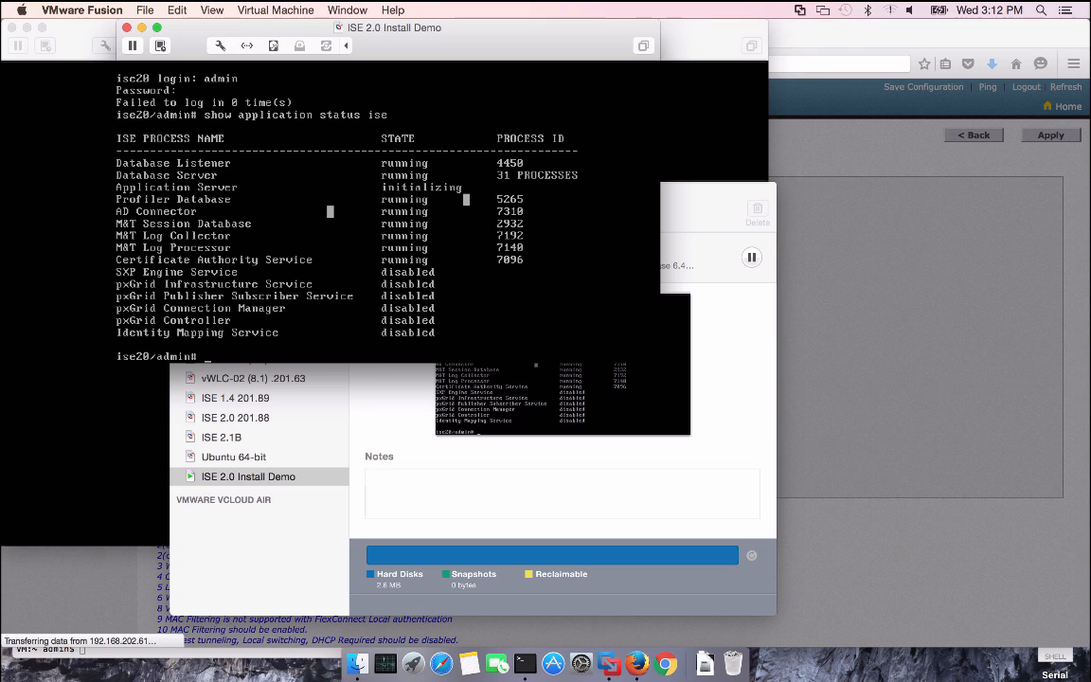
key(Up)
key(Return)
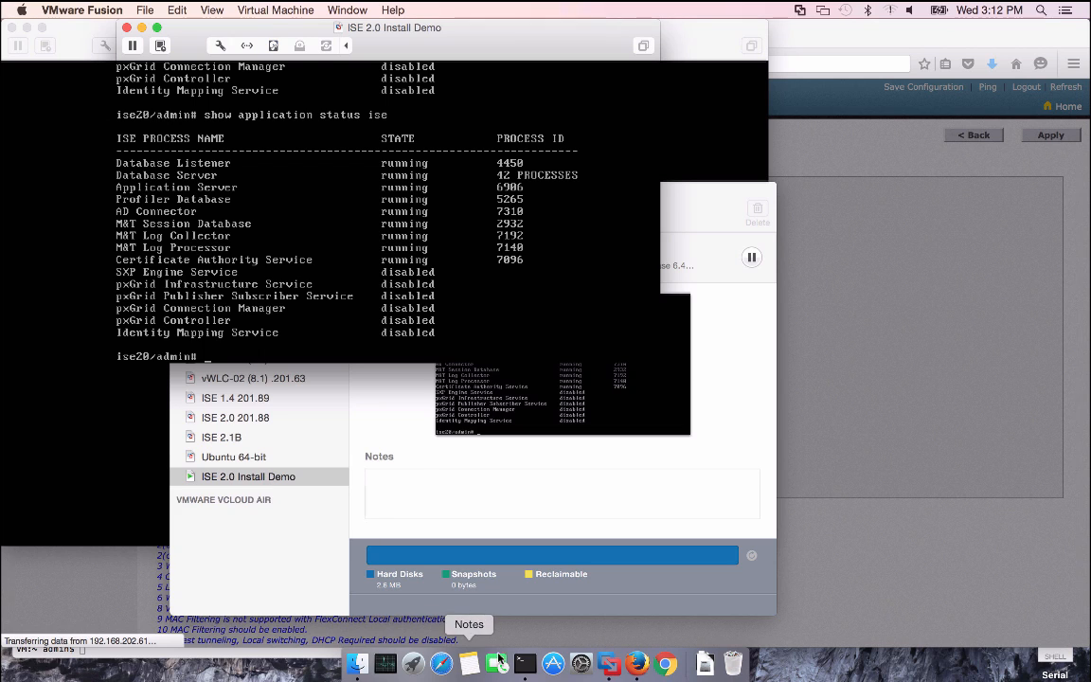
click(636, 664)
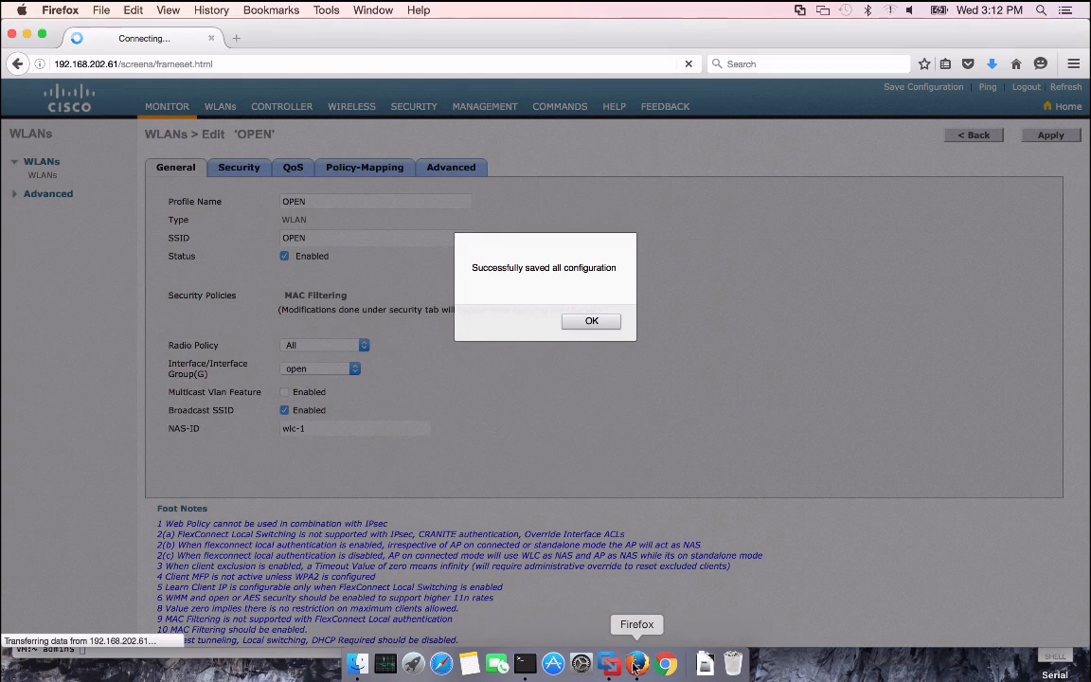
Load 192.168.201.88 in a new tab and accept its certificate with a non-permanent security exception
click(592, 322)
click(237, 40)
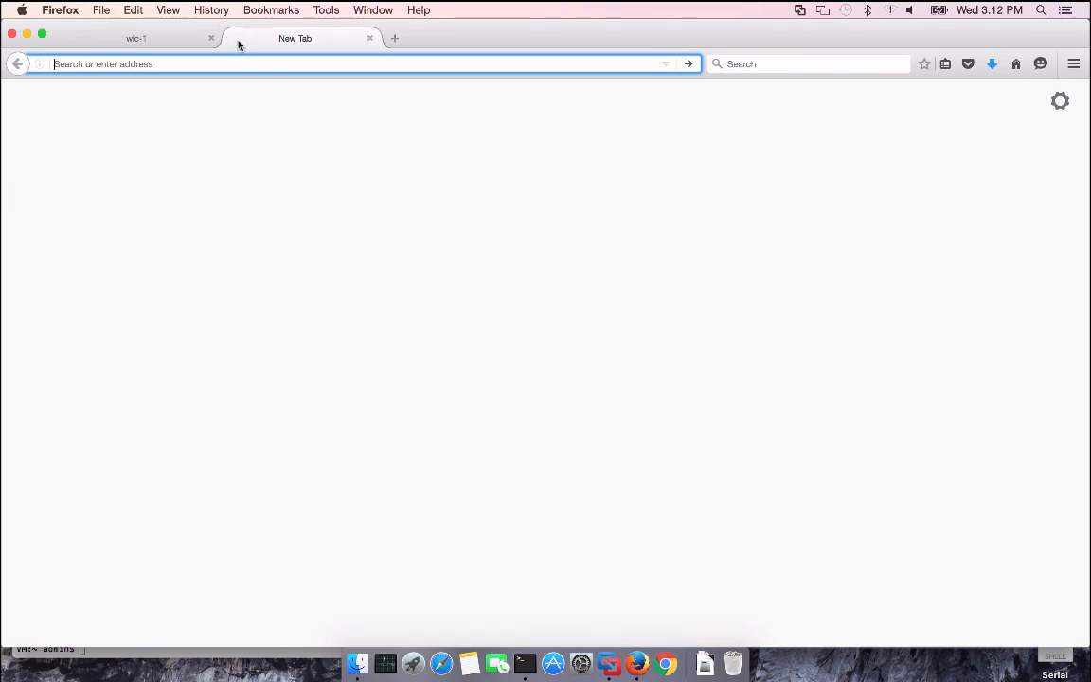
text(192.168.201.88/)
key(Return)
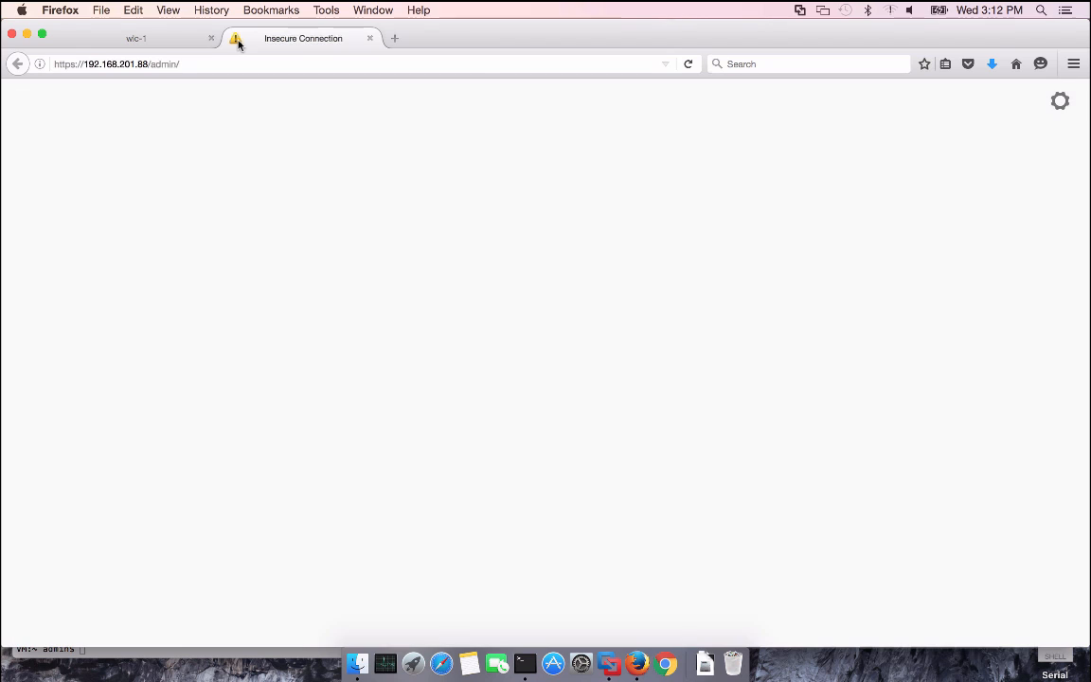
click(658, 364)
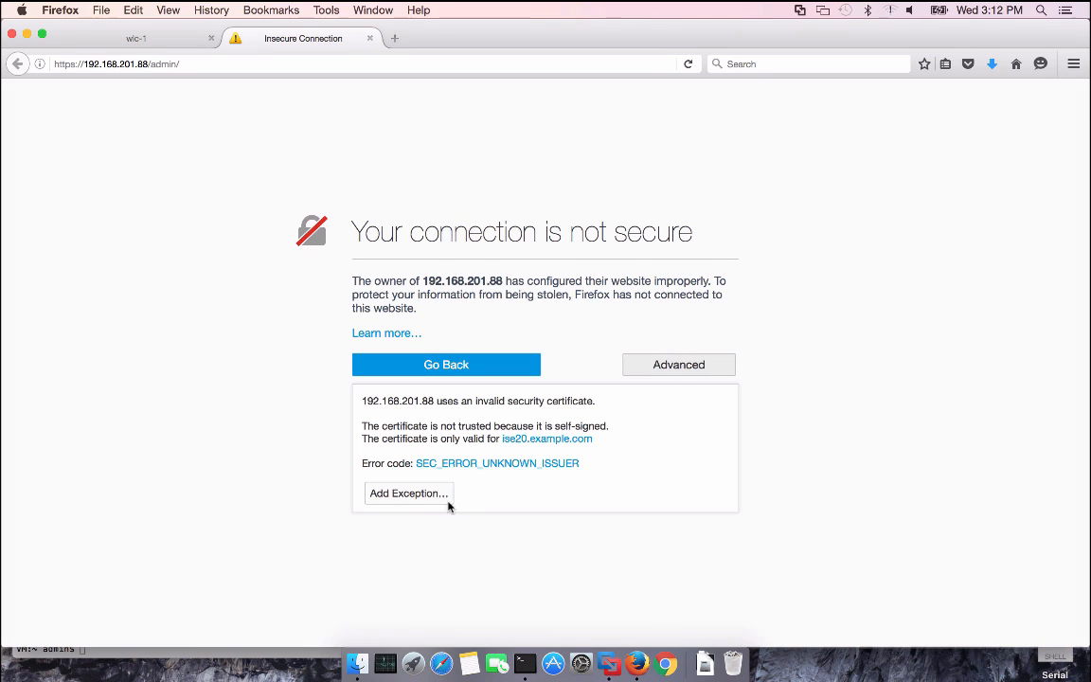
click(409, 493)
click(417, 394)
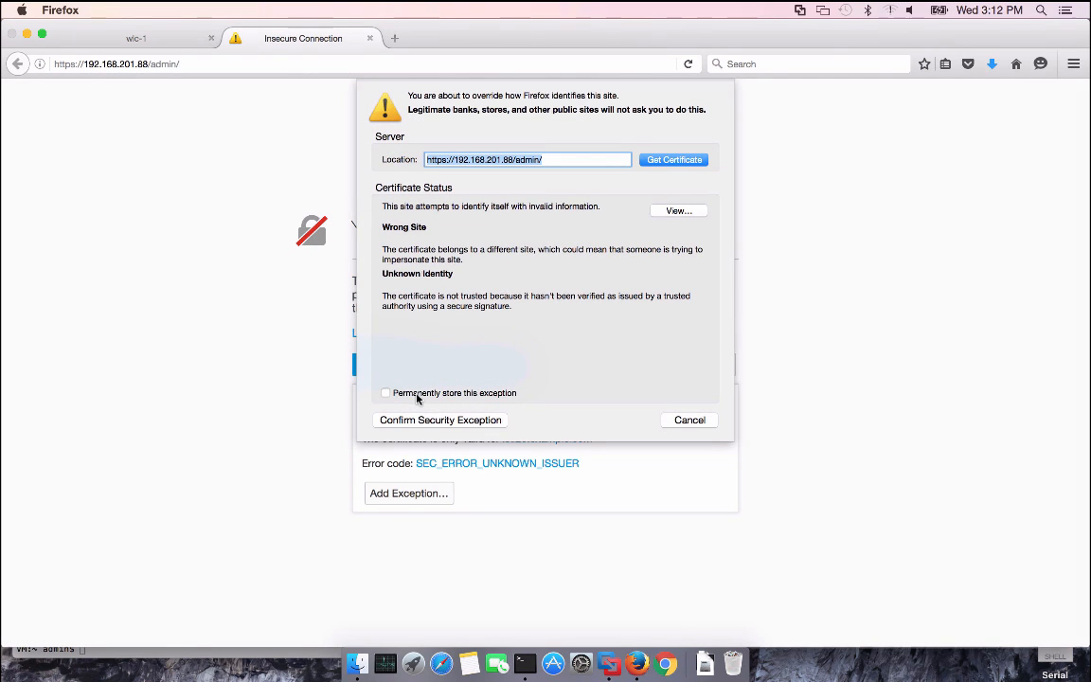
click(440, 364)
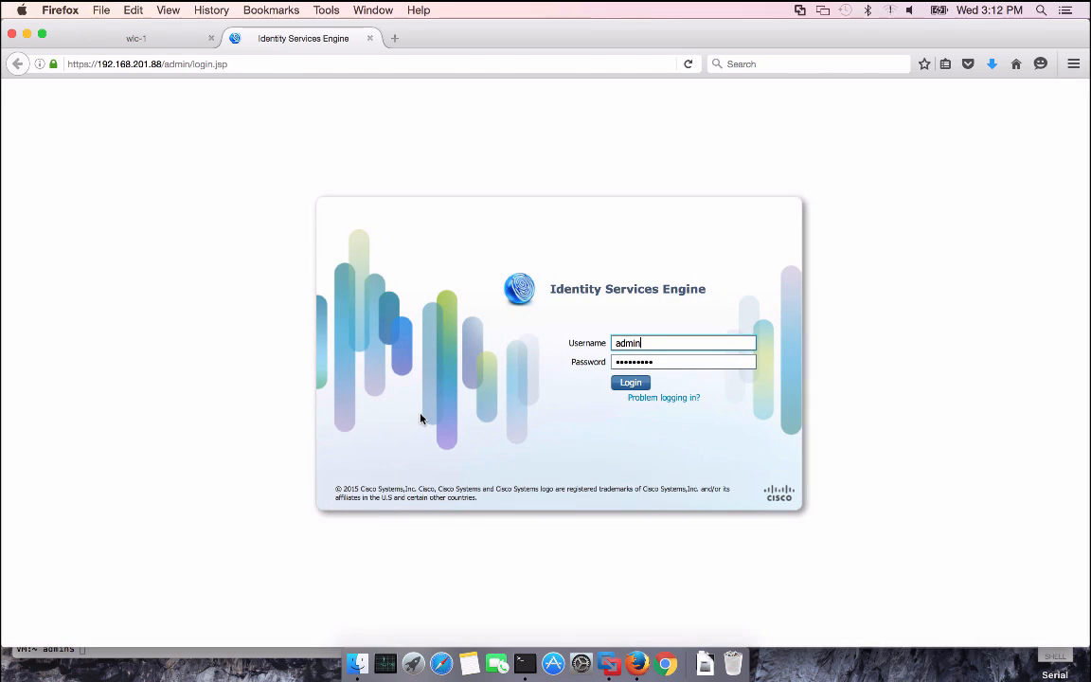
Log in, dismiss the evaluation, telemetry and license notices, and decline Setup Assistant with 'Don't ask me again'
click(630, 383)
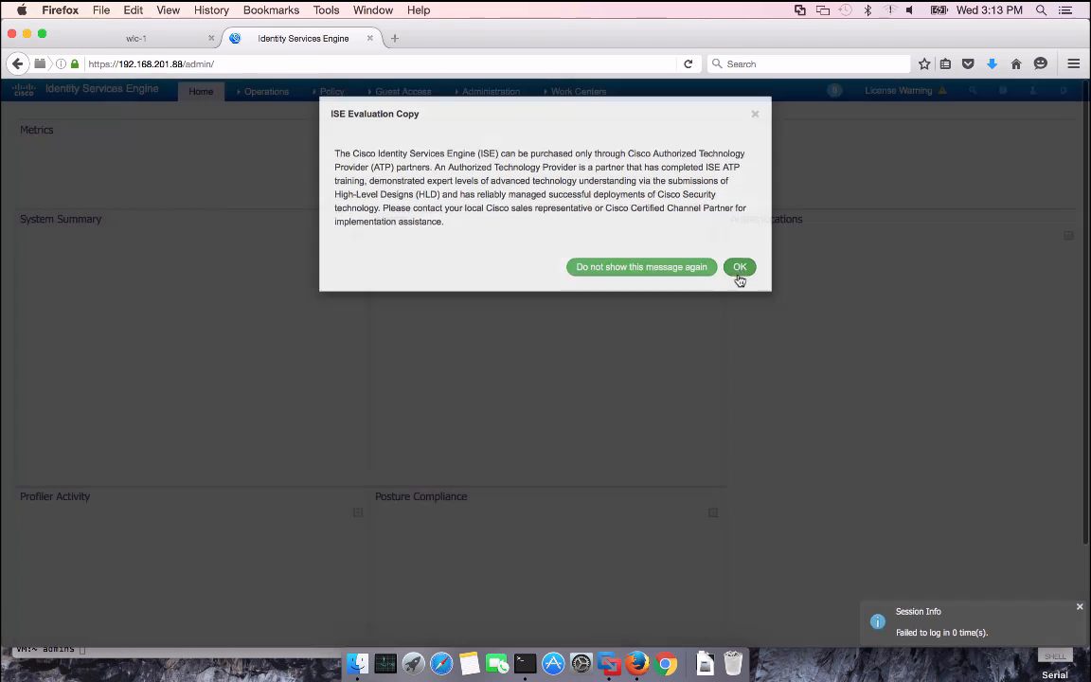
click(738, 274)
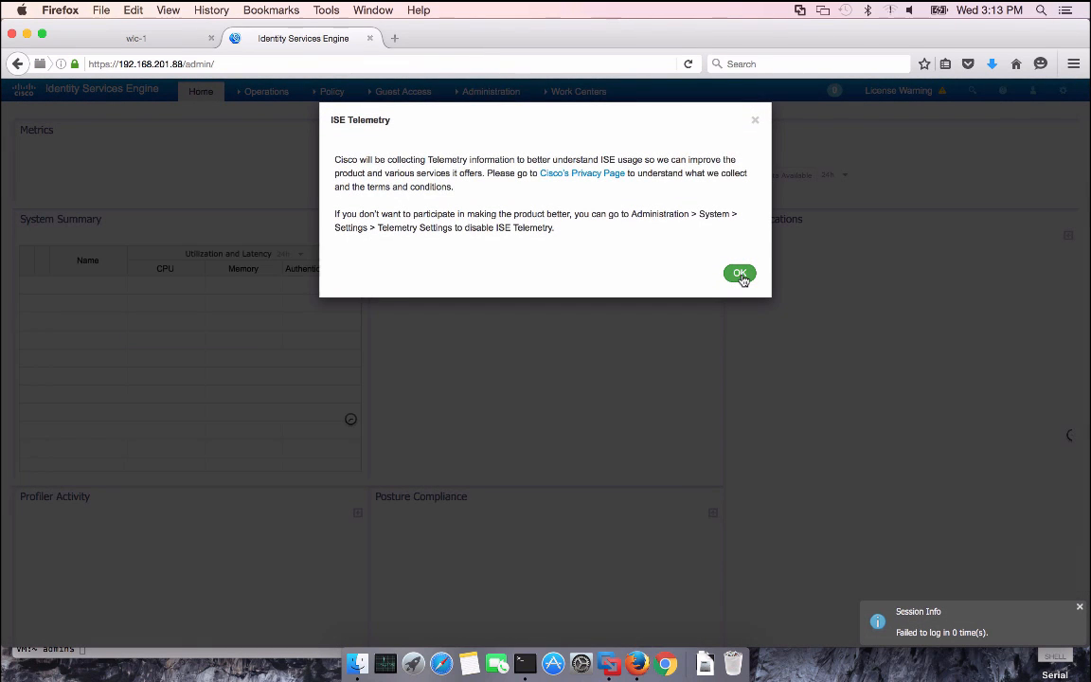
click(739, 275)
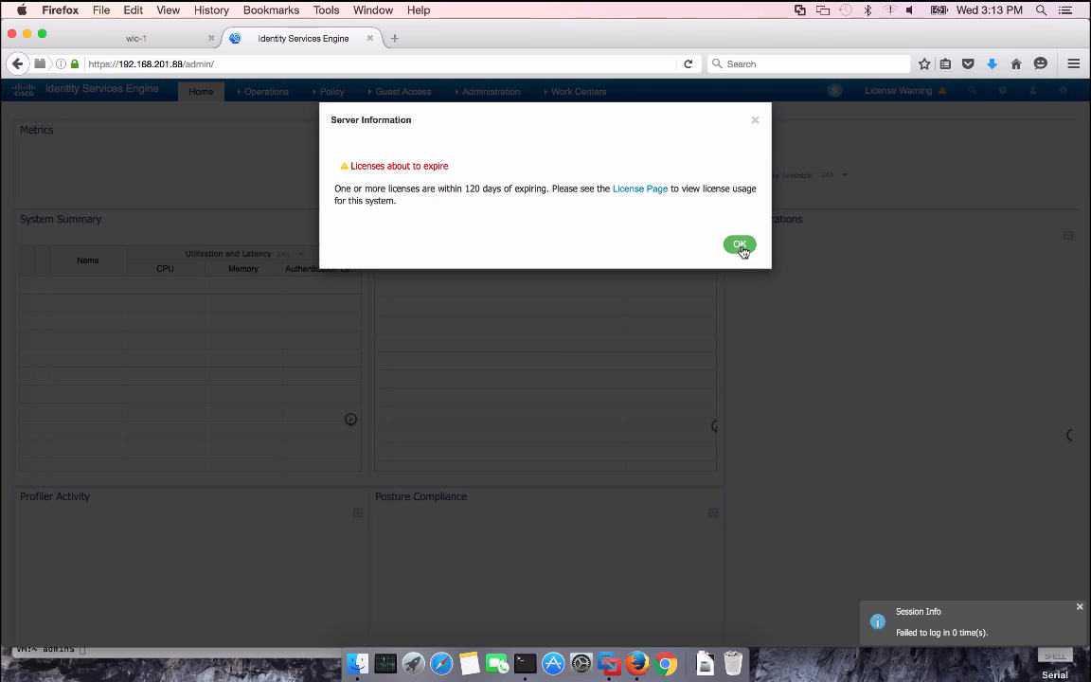
click(739, 245)
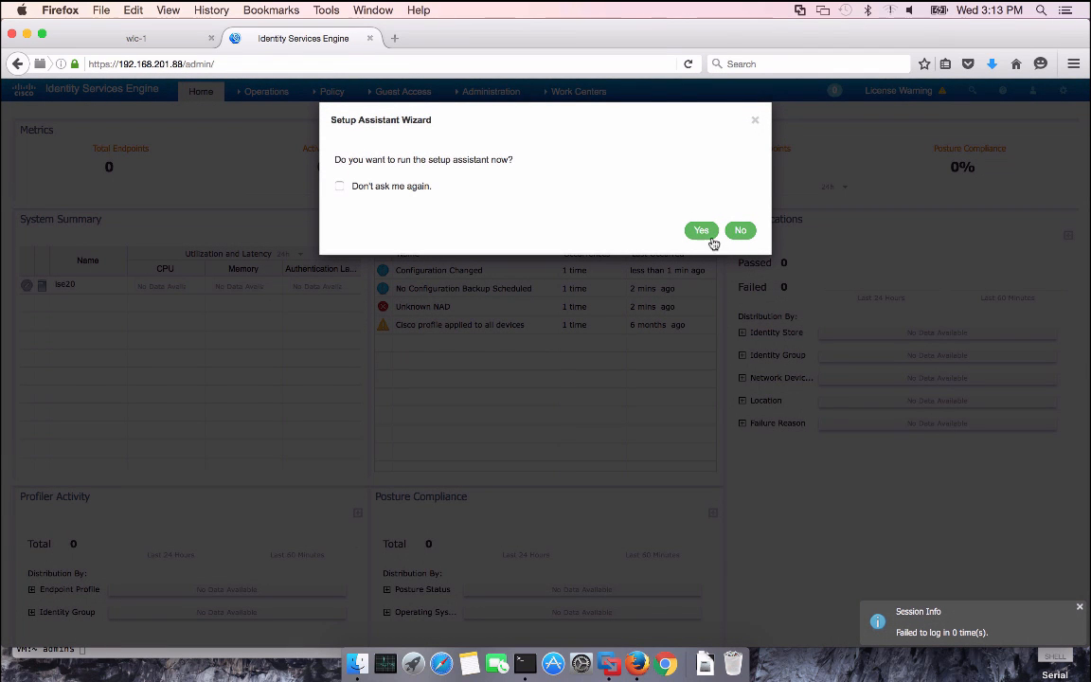
click(339, 187)
click(737, 230)
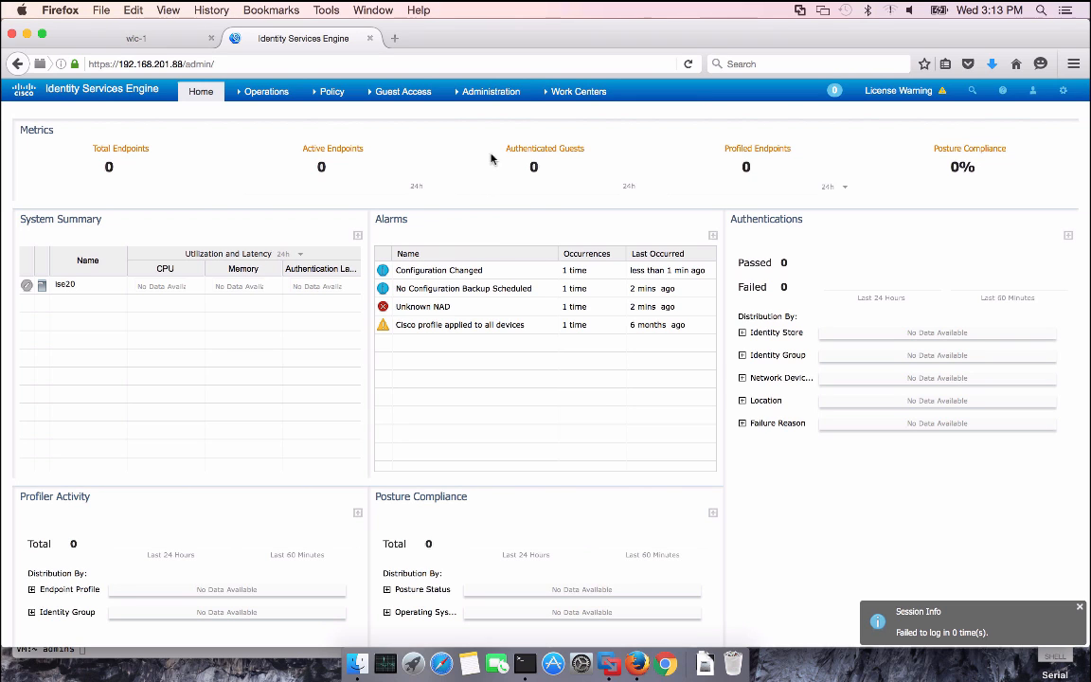
click(494, 99)
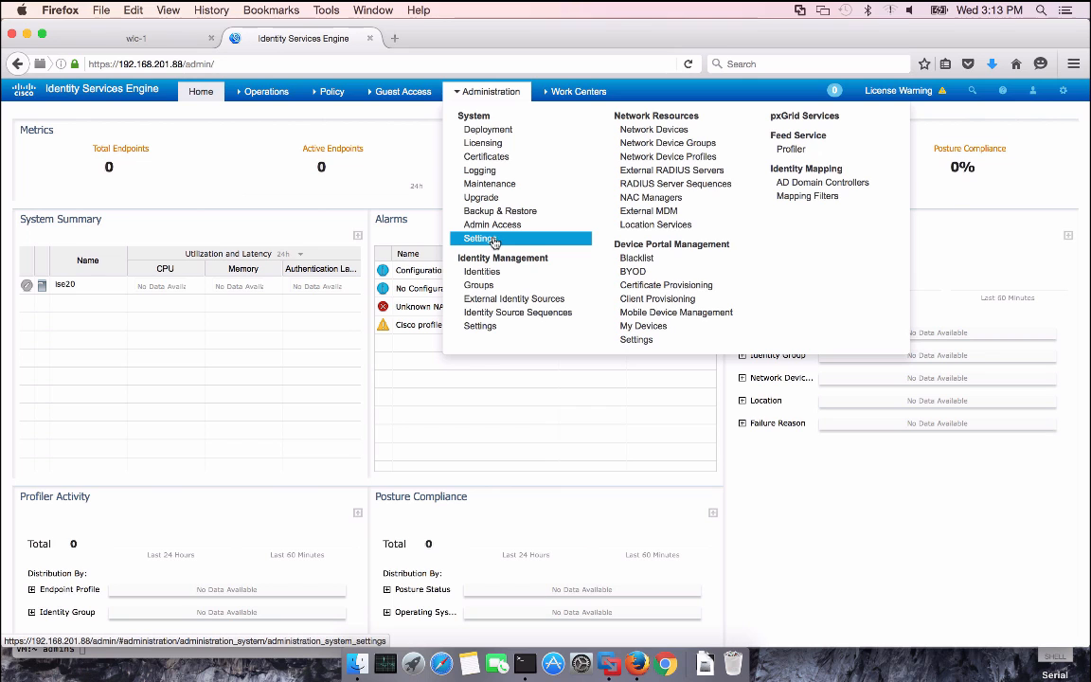
Set the profiler CoA type to Reauth with the EndPoint Attribute Filter enabled and save
click(480, 238)
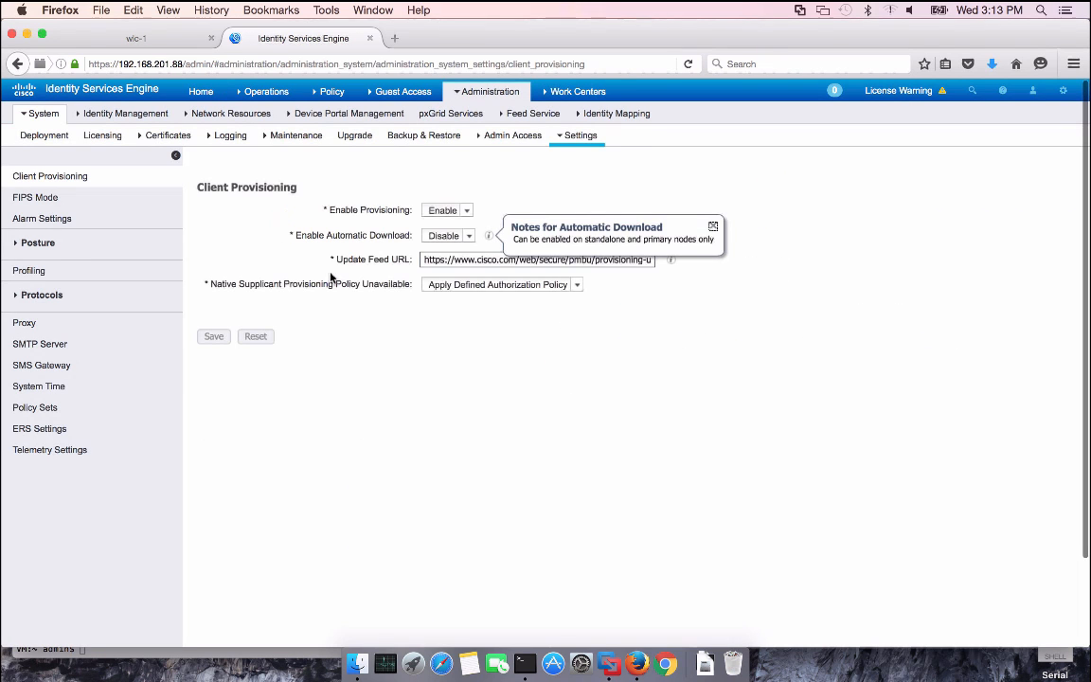
click(34, 274)
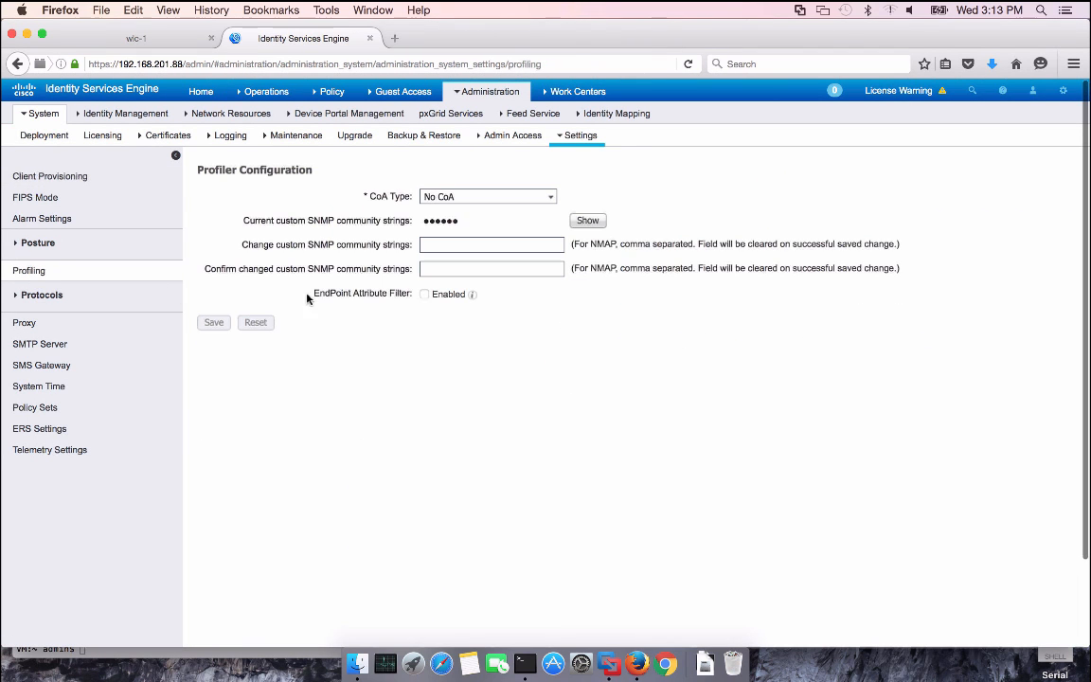
click(549, 200)
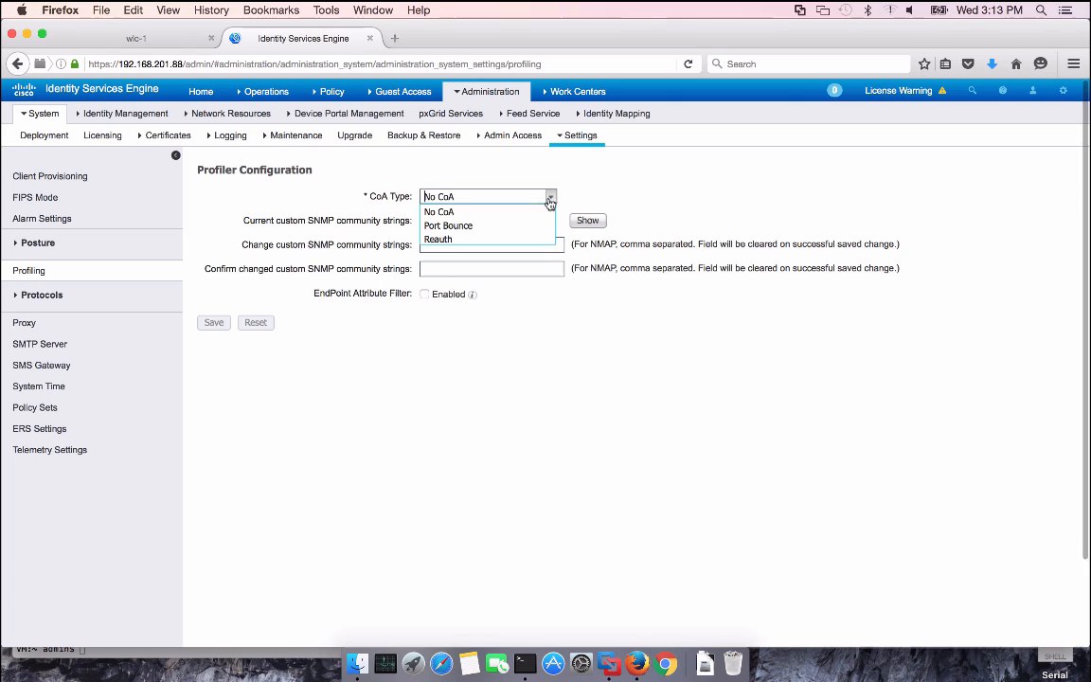
click(463, 241)
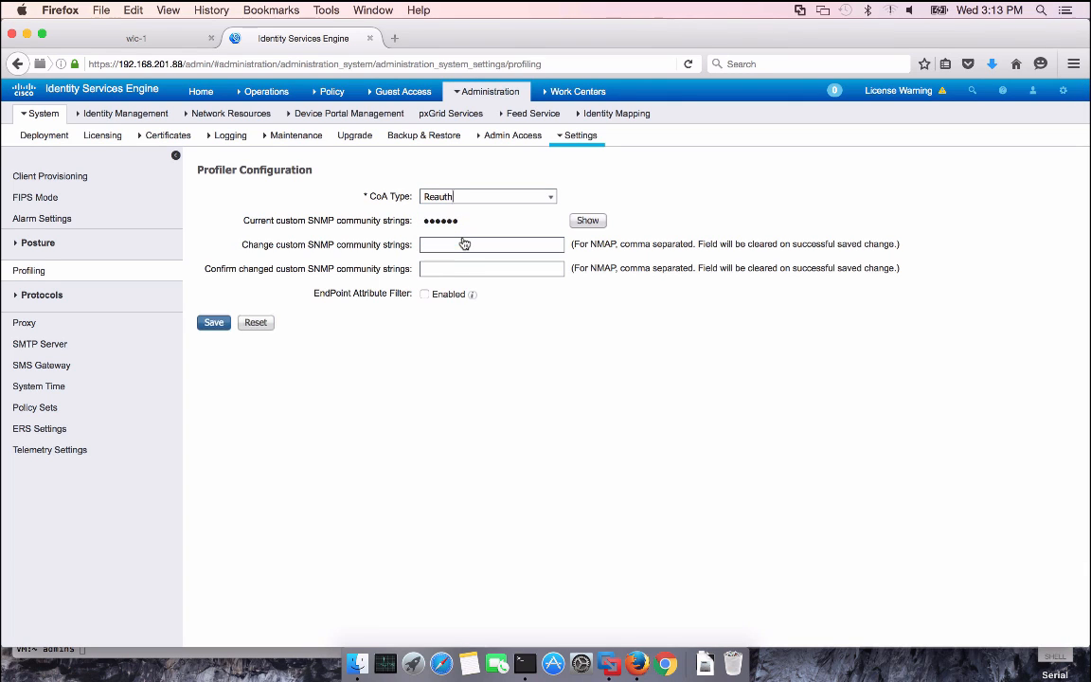
click(424, 293)
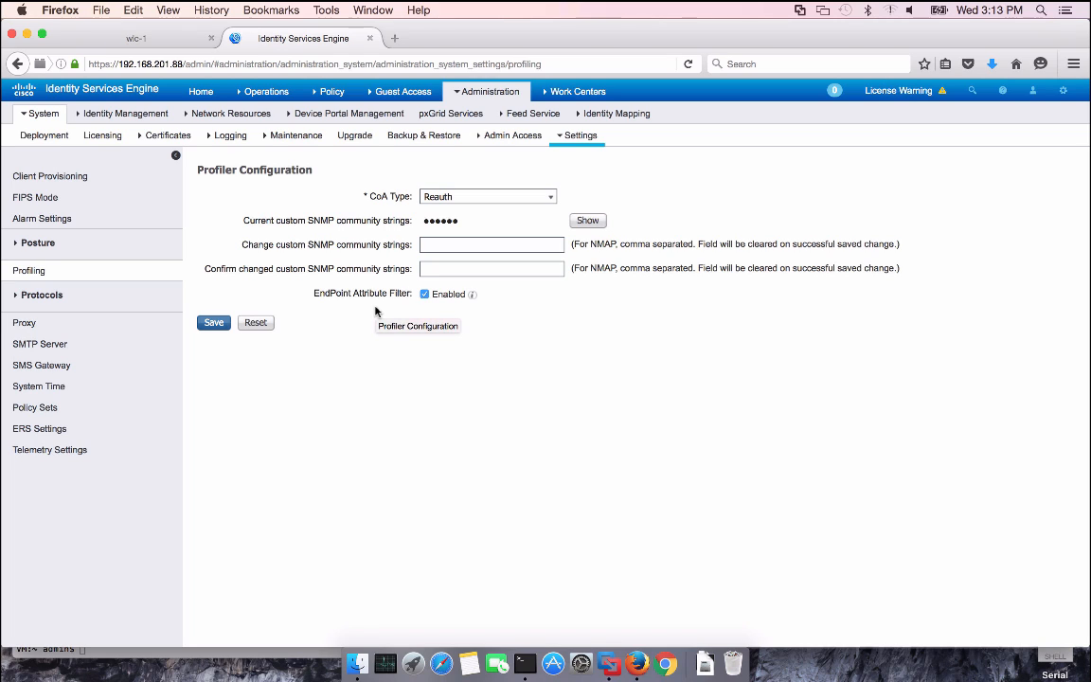
click(214, 322)
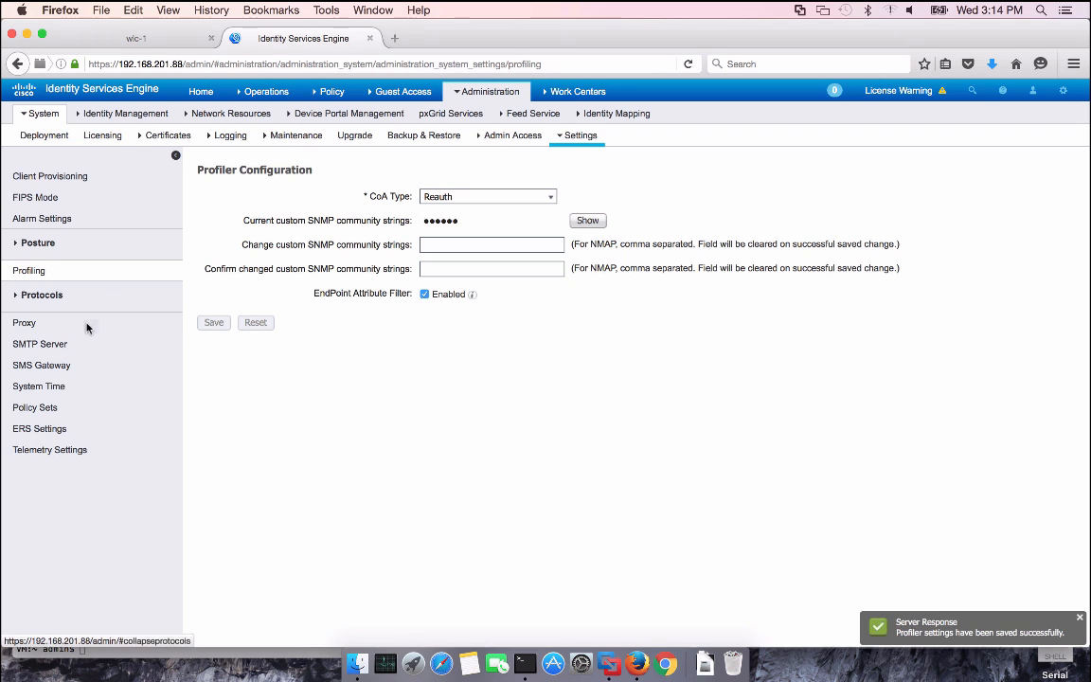
Enable Policy Sets, save, log back in and dismiss the evaluation and license notices
click(45, 411)
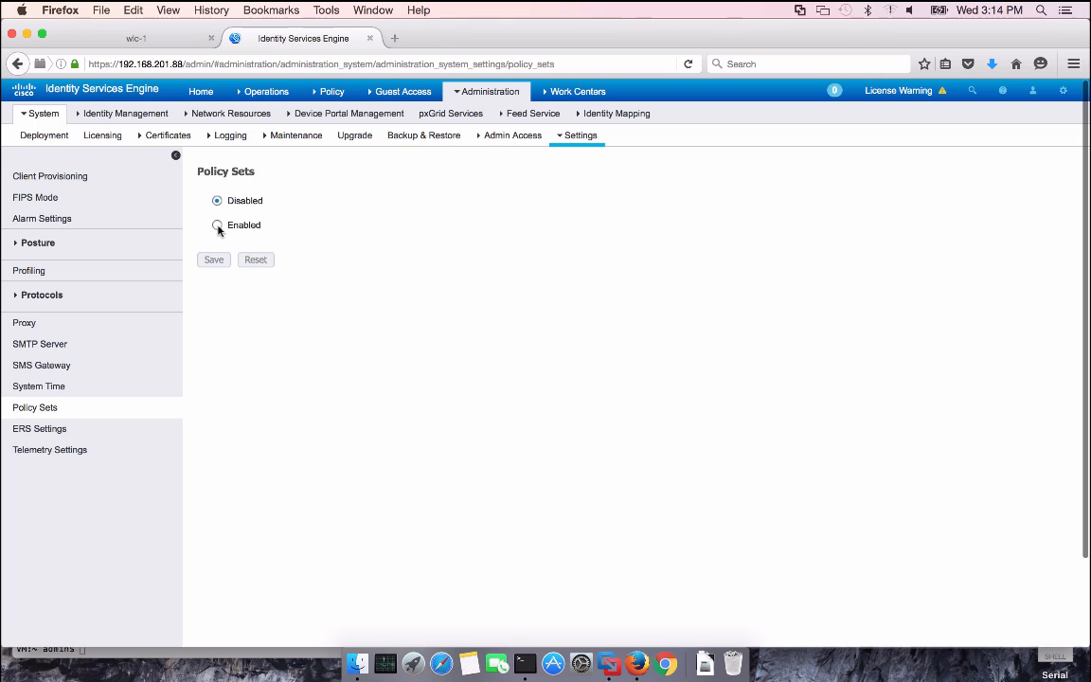
click(217, 225)
click(214, 262)
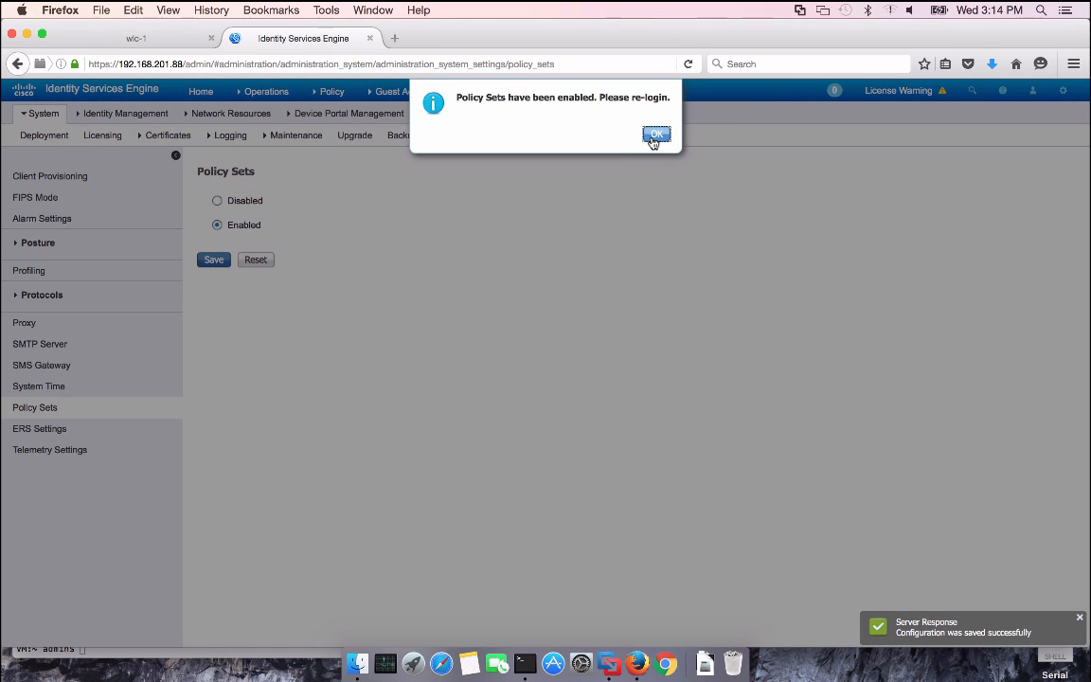
click(652, 137)
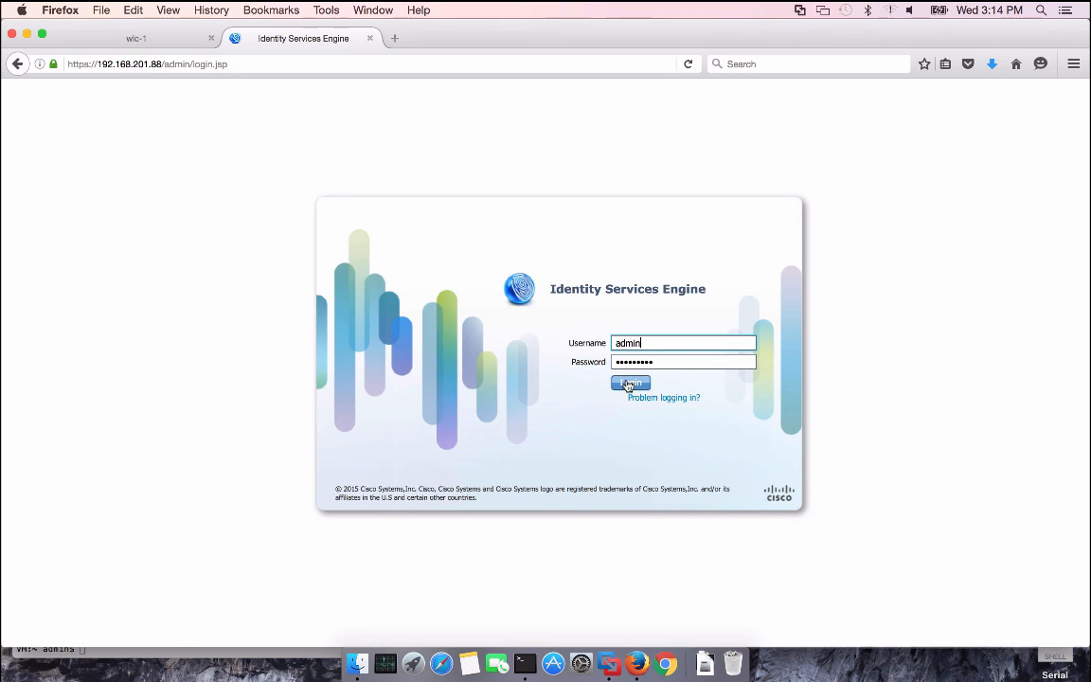
click(631, 383)
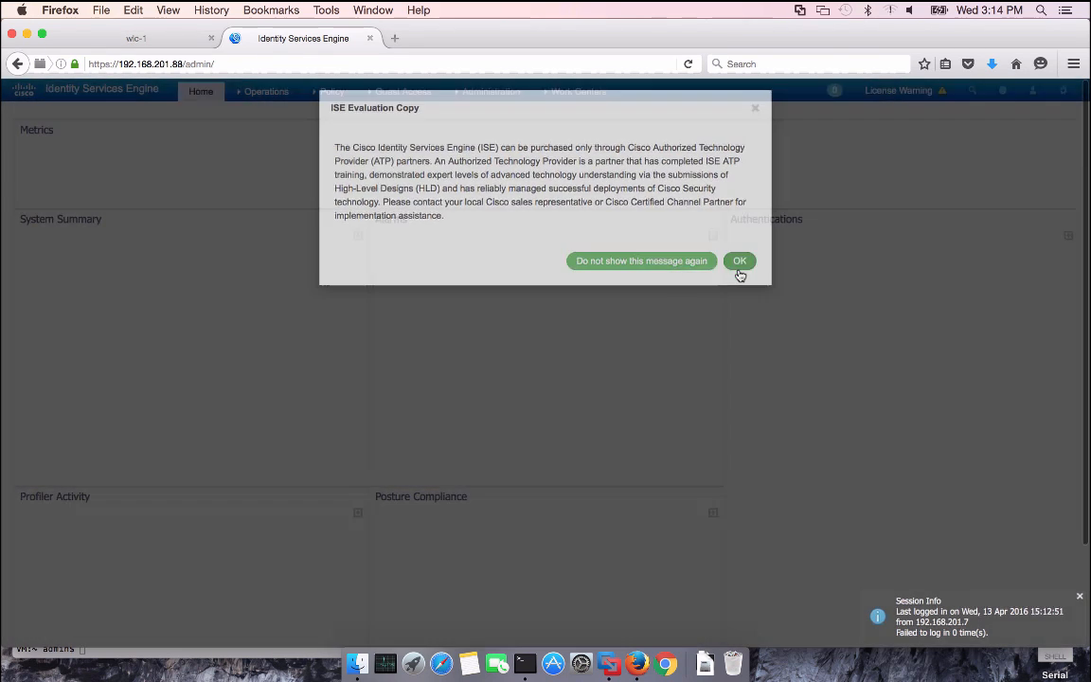
click(738, 273)
click(739, 245)
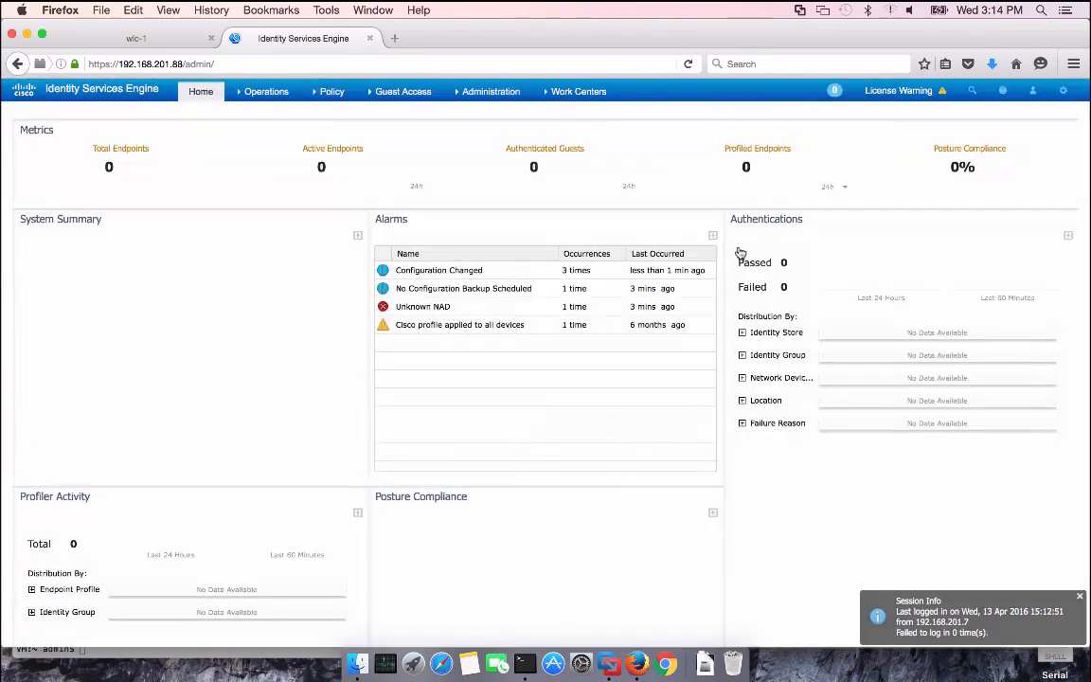
click(492, 95)
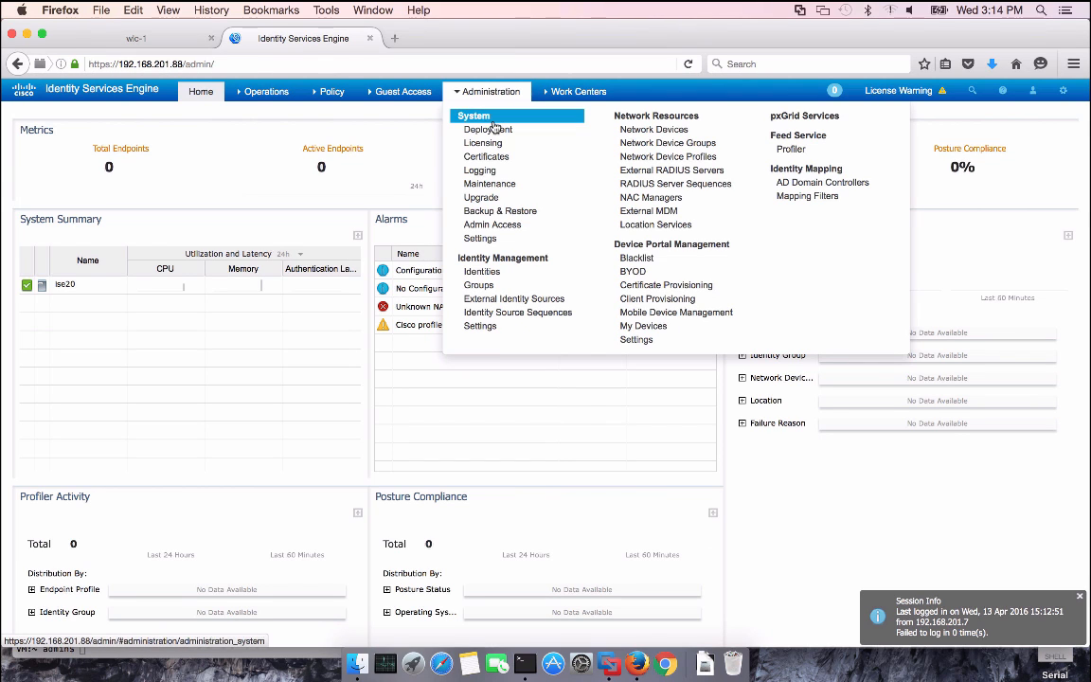
Create an Active Directory join point named example.com for the domain example.com
click(524, 301)
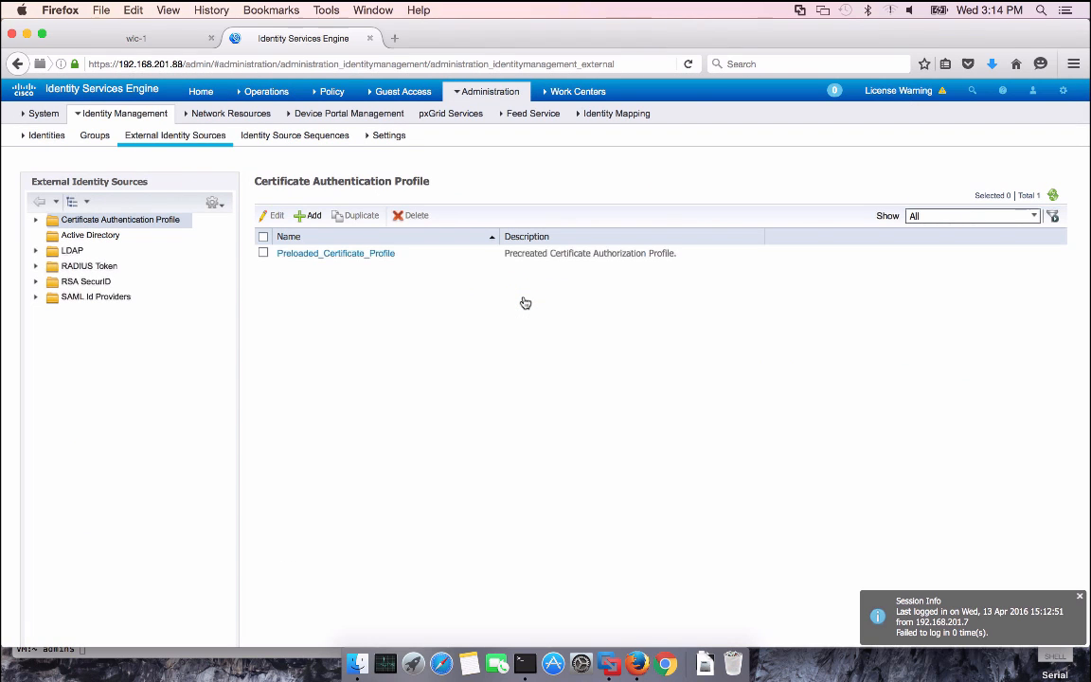
click(90, 233)
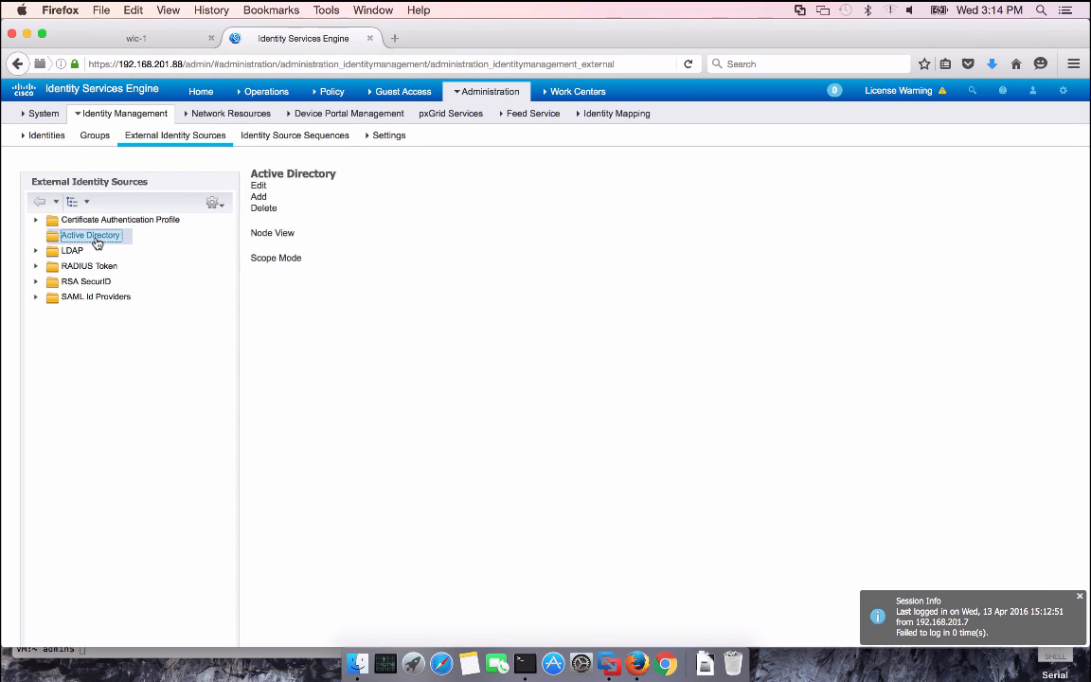
click(310, 194)
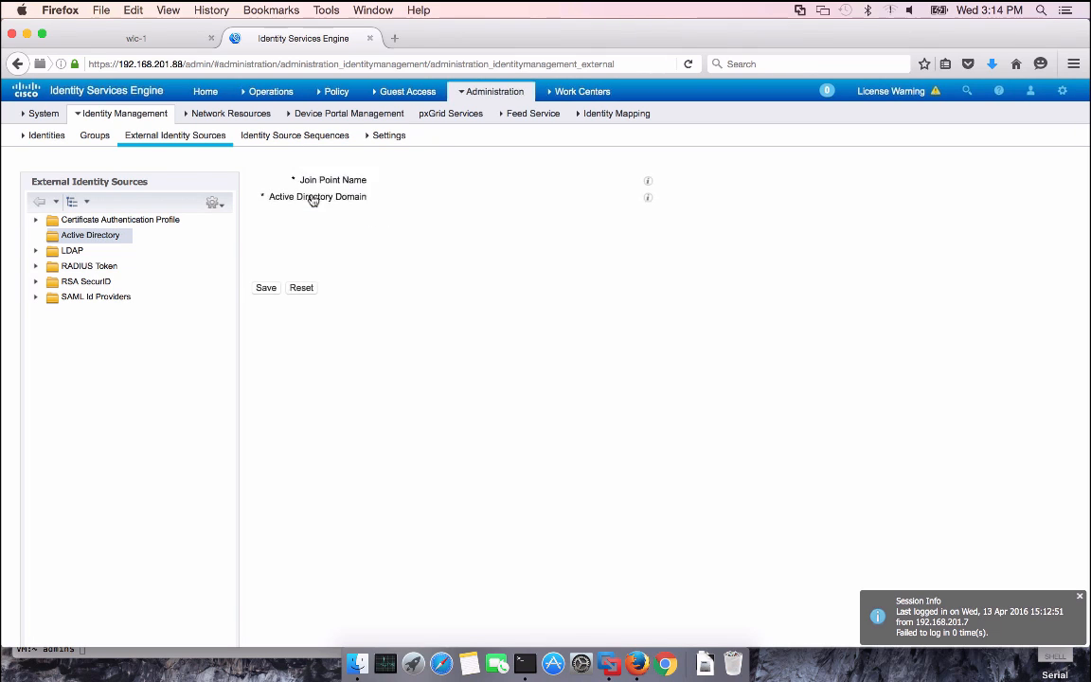
text(ex)
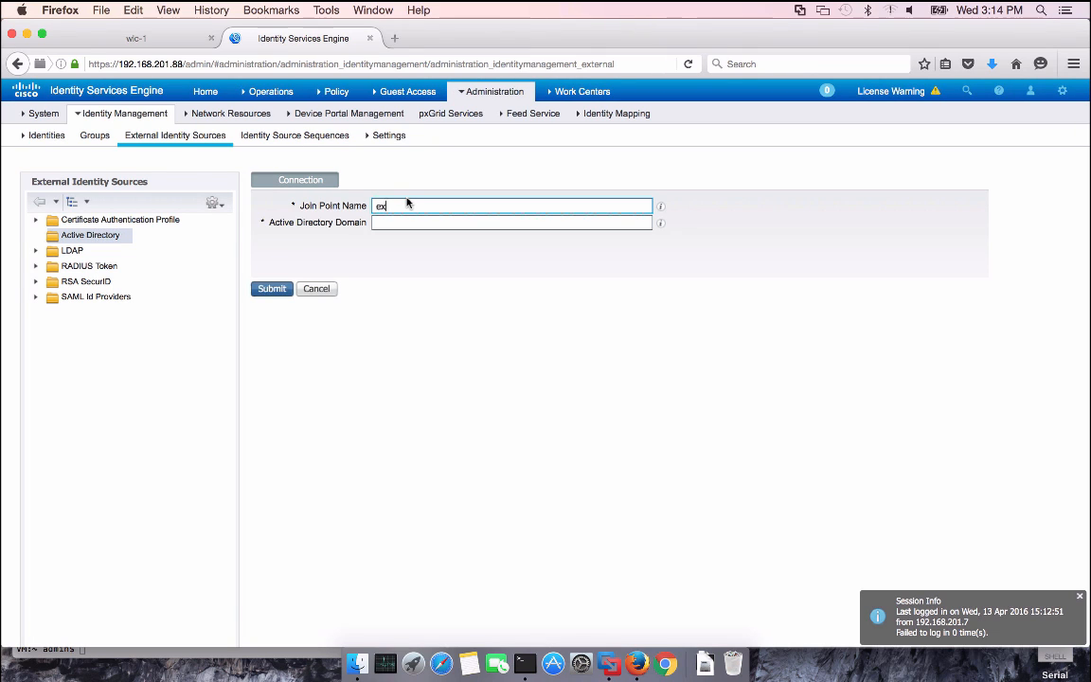
text(ample.com)
key(Tab)
text(e)
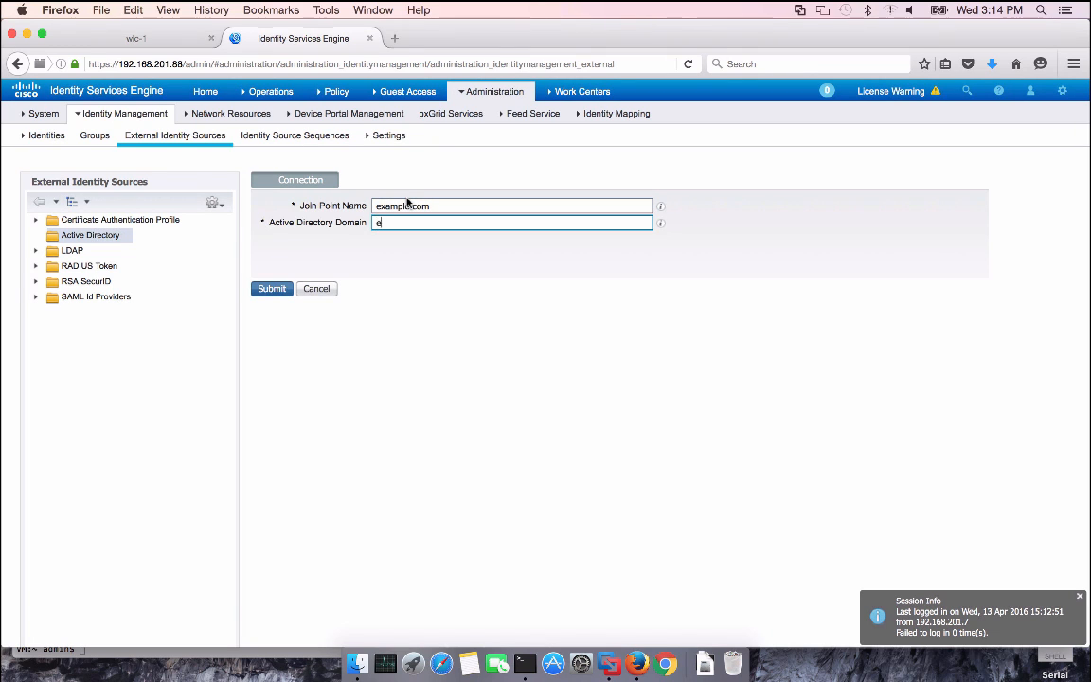
text(xample.com)
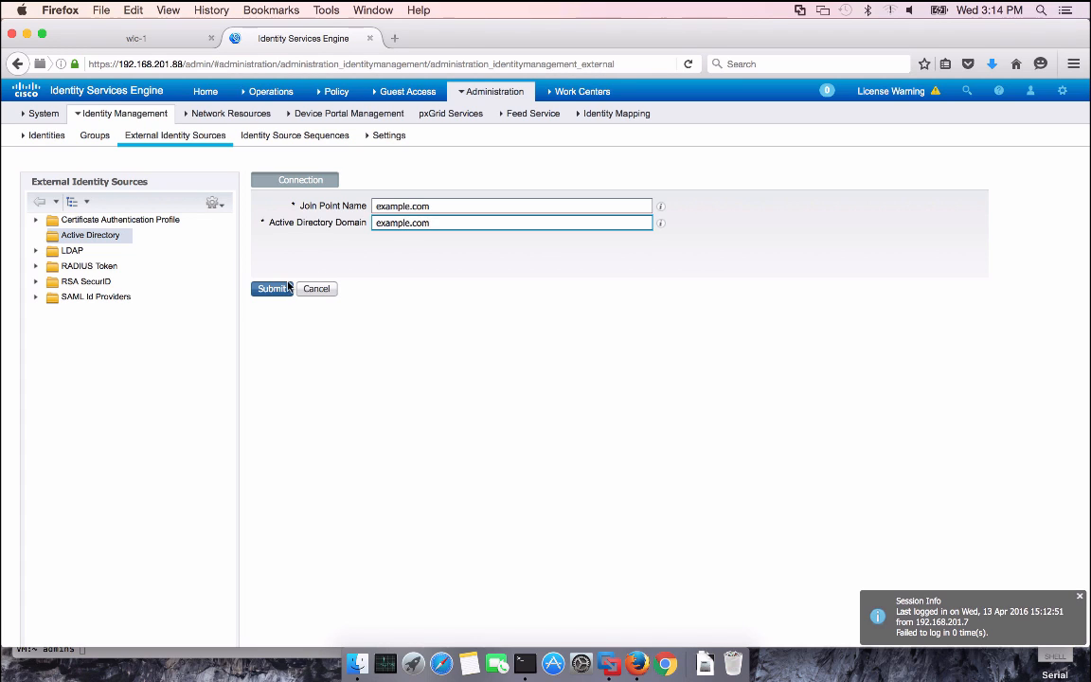
click(281, 289)
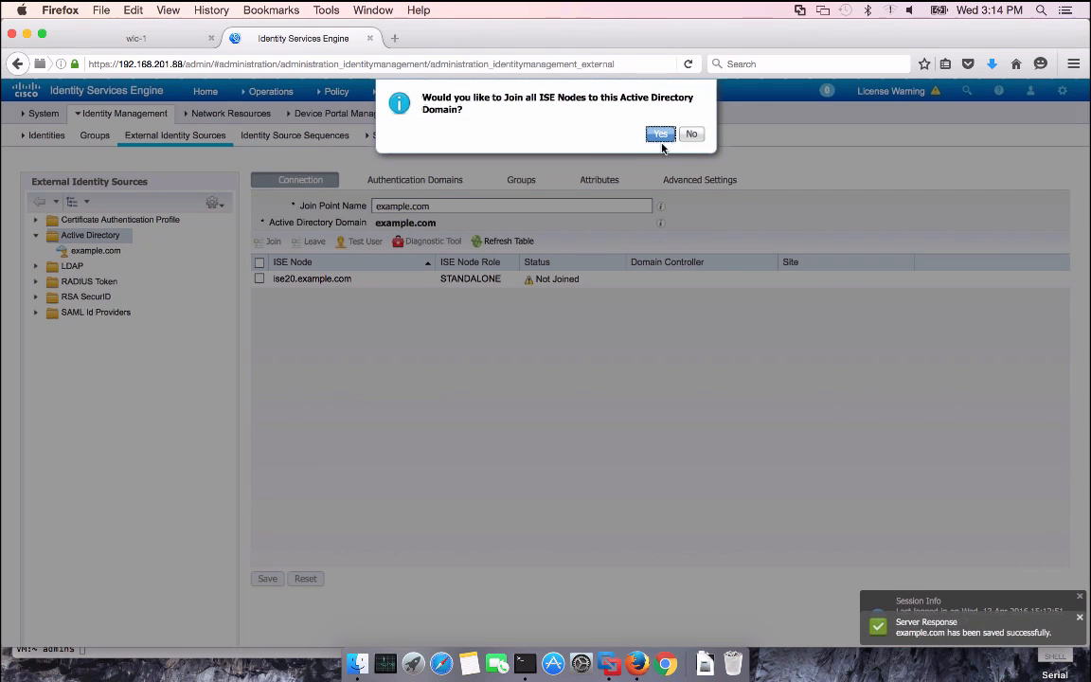
Join the ISE node to example.com with the domain admin password and review the authentication domains
click(660, 135)
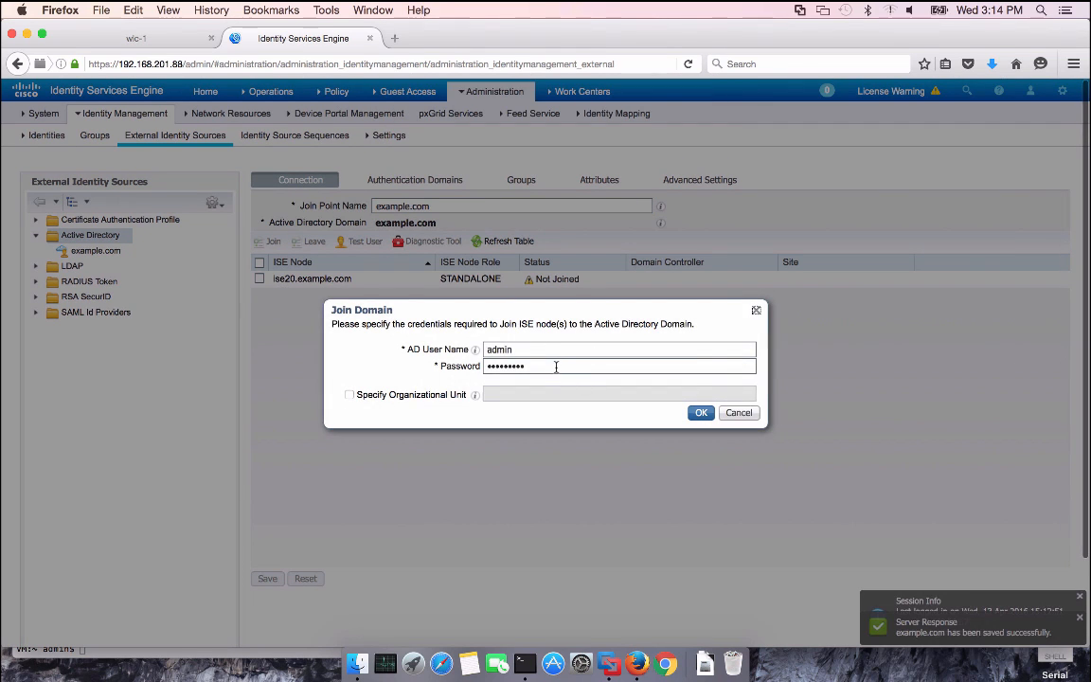
double_click(555, 366)
text(••••••)
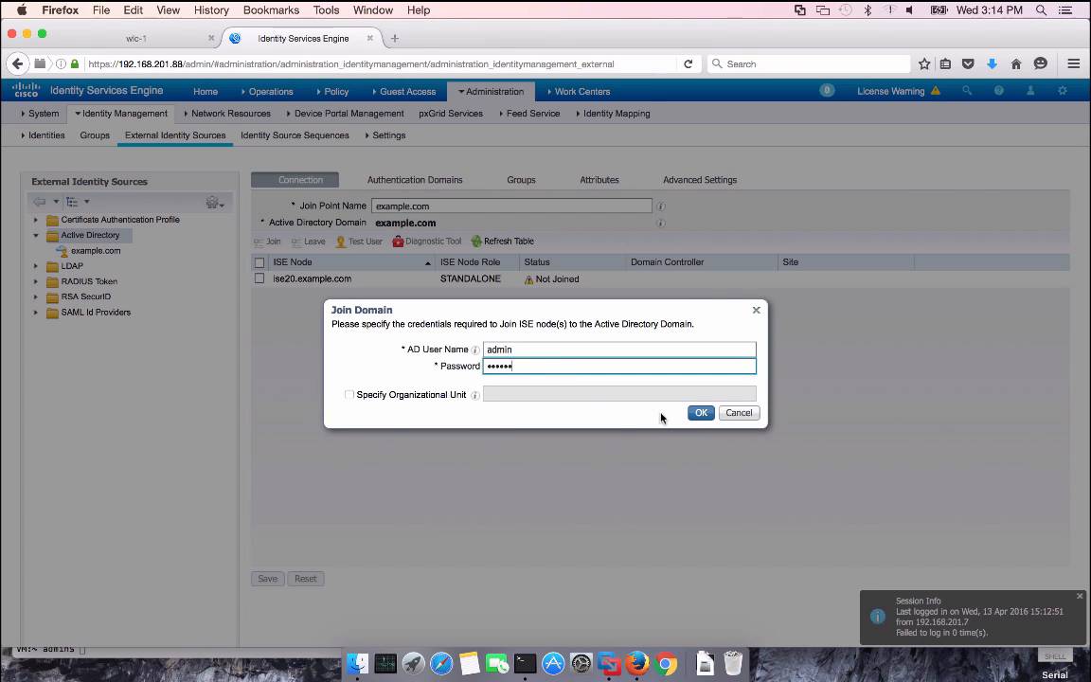
click(701, 413)
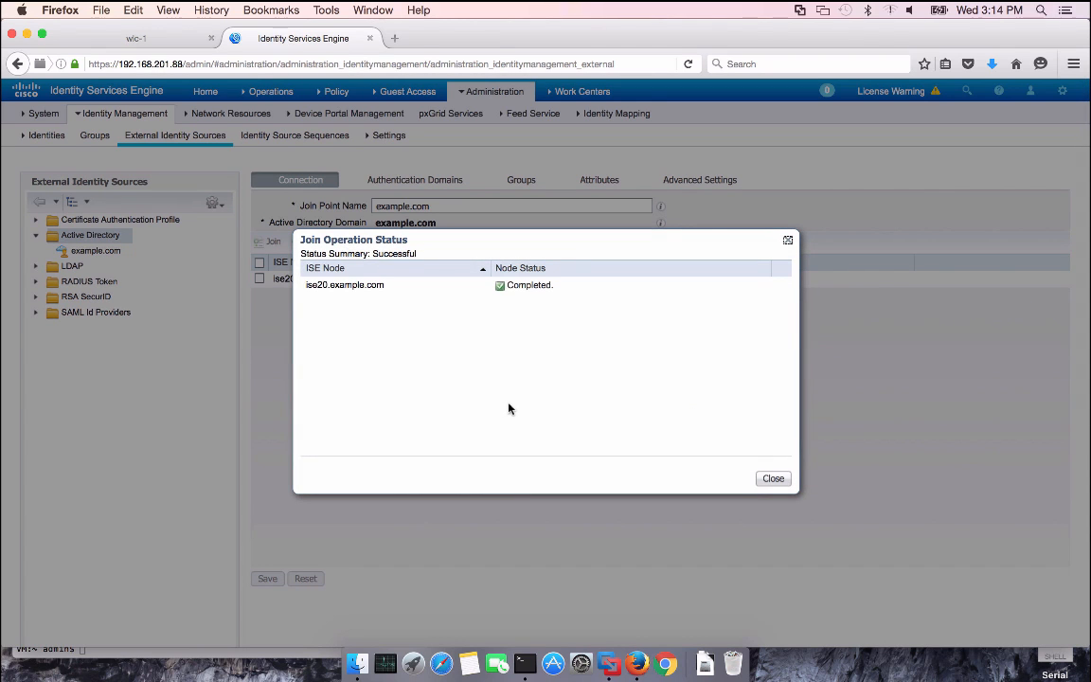
click(771, 478)
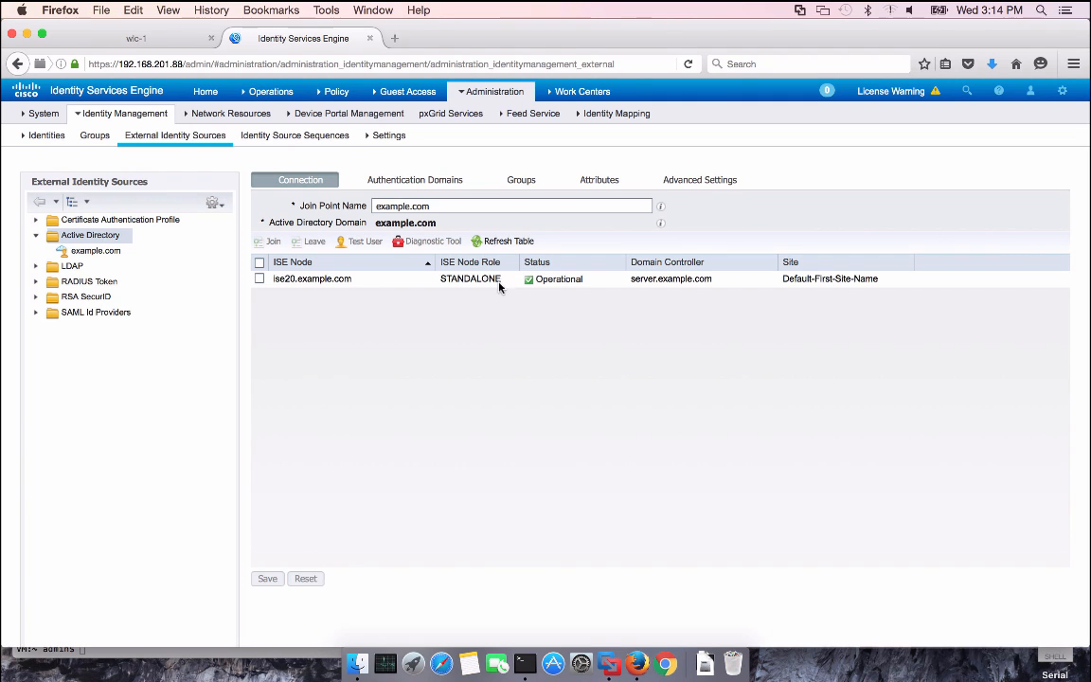
click(433, 181)
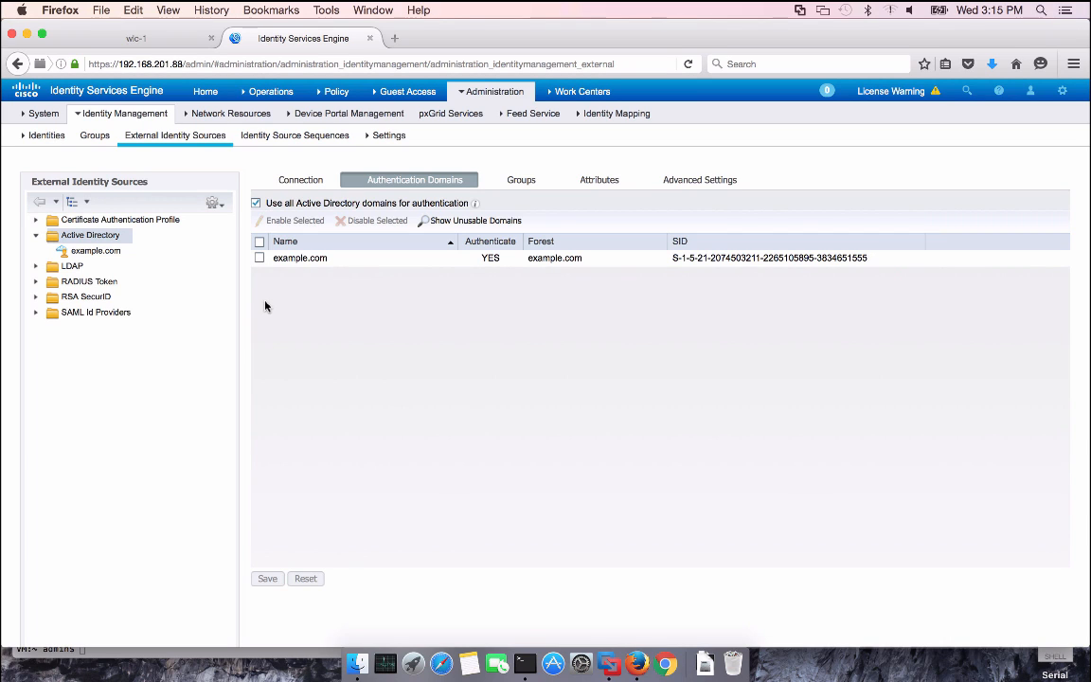
Retrieve example.com's directory groups, add Domain Admins and Domain Users, and save the join point
click(518, 182)
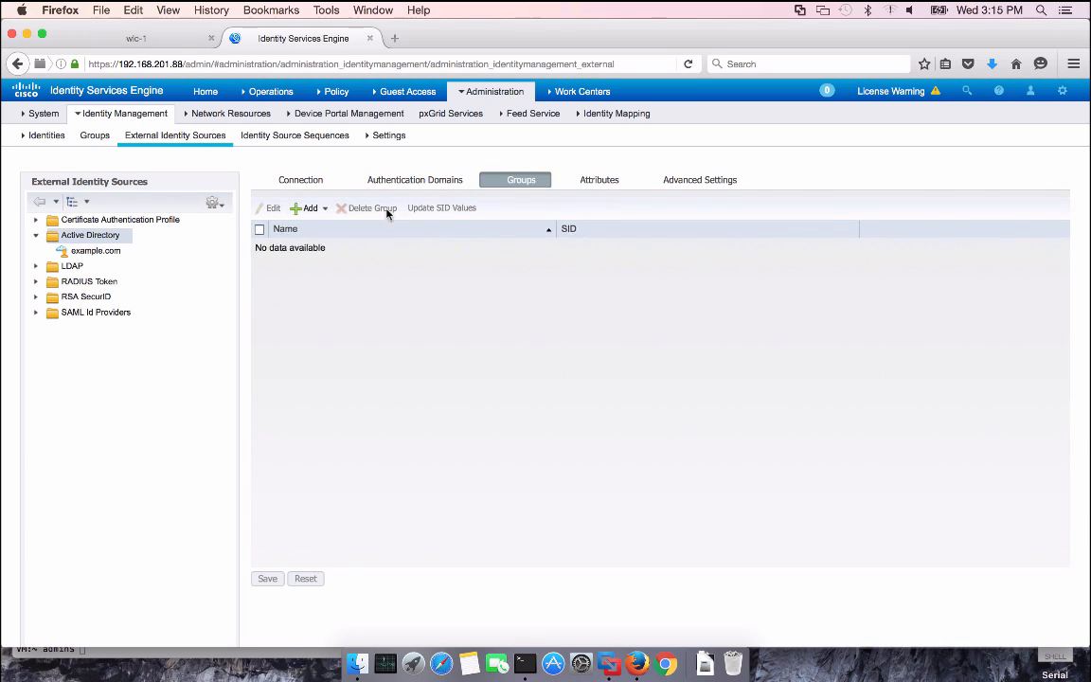
click(308, 209)
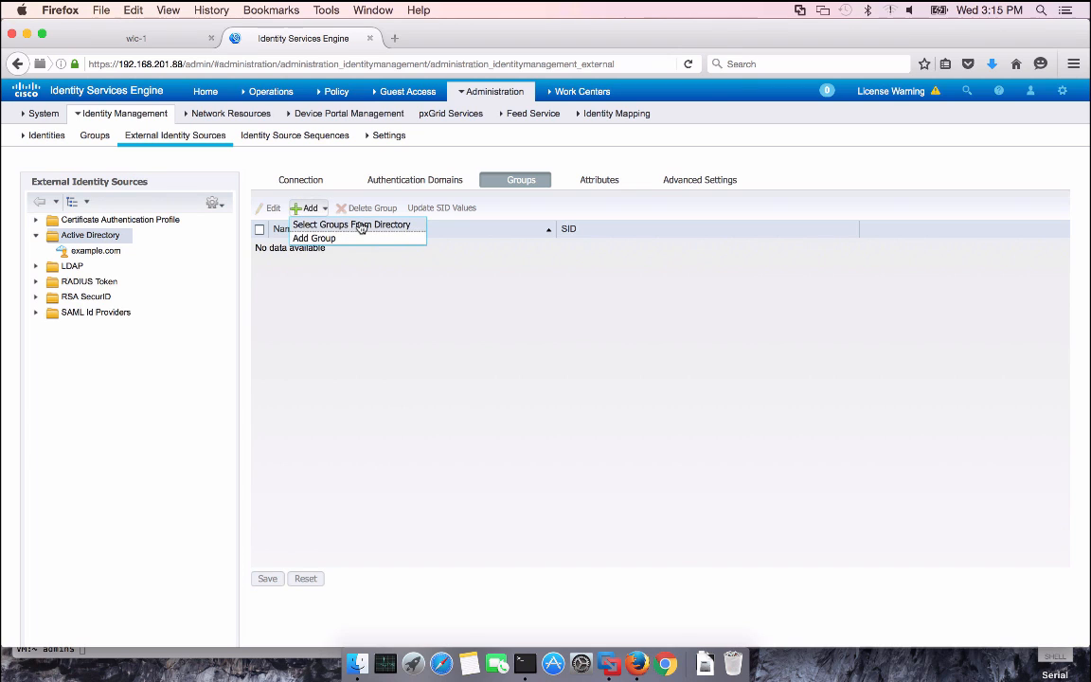
click(361, 226)
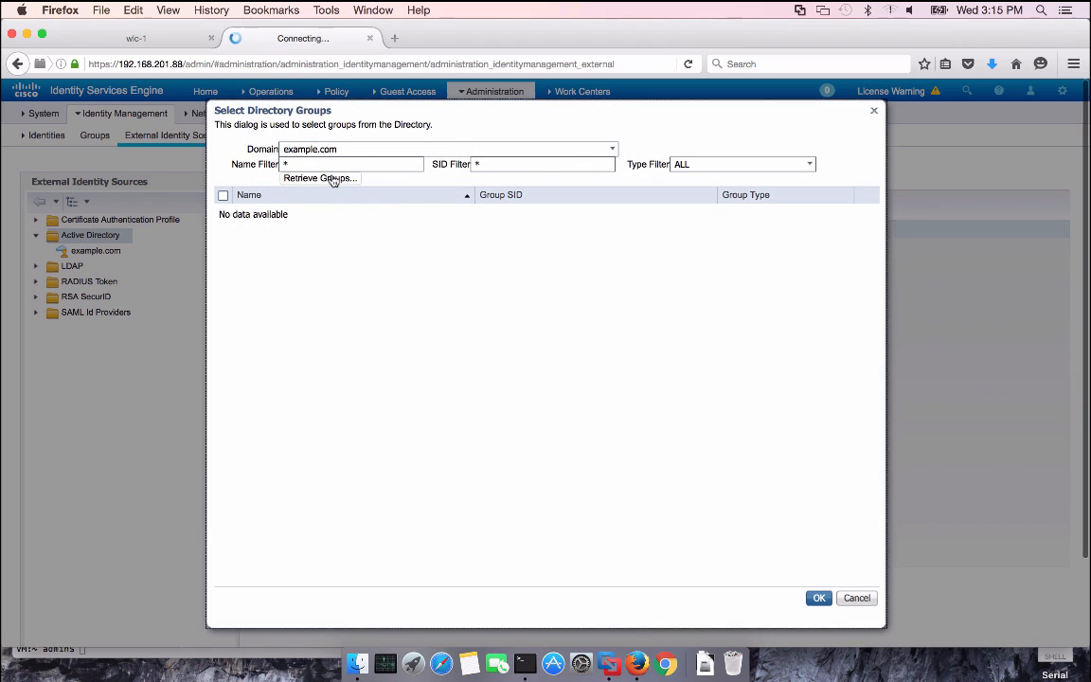
click(333, 179)
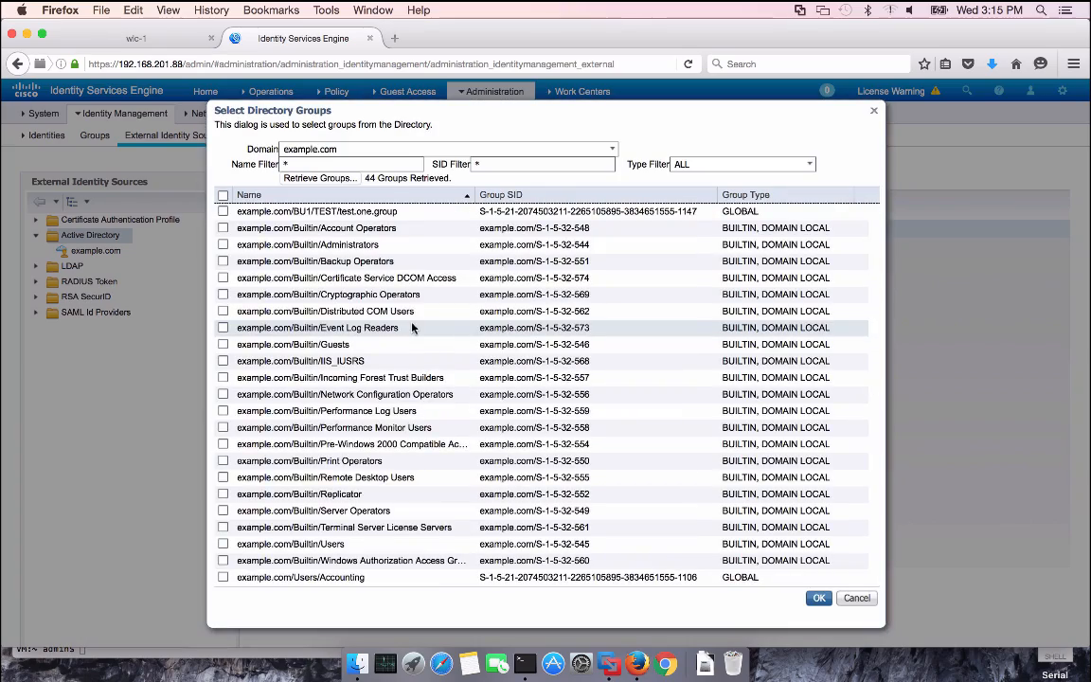
scroll(412, 327, down, 5)
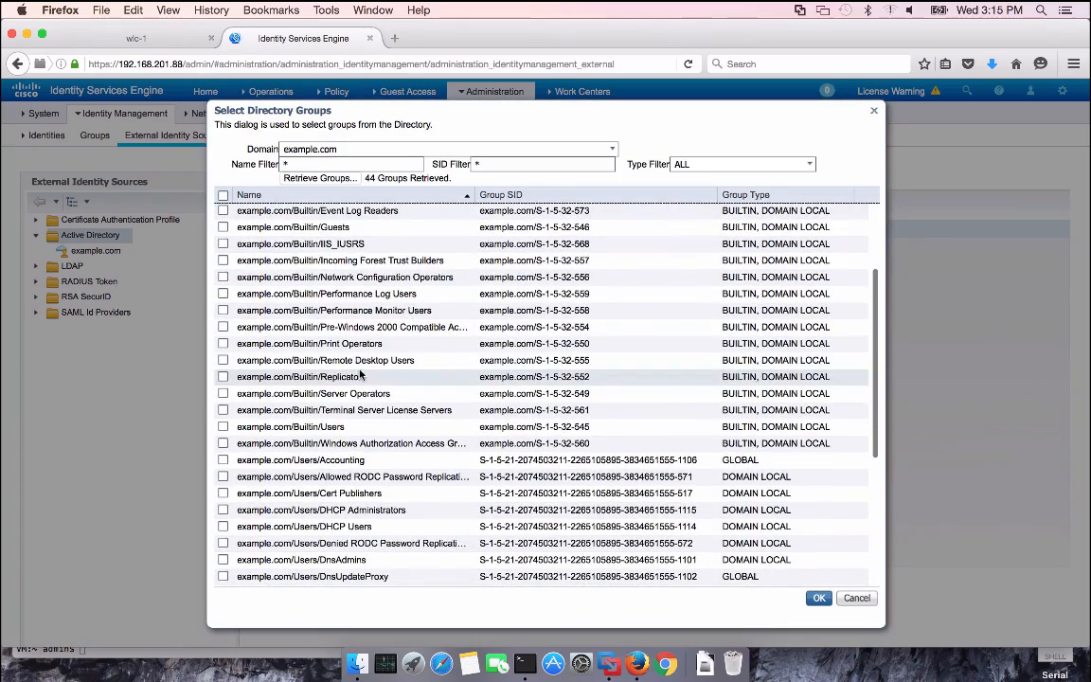
scroll(360, 376, down, 3)
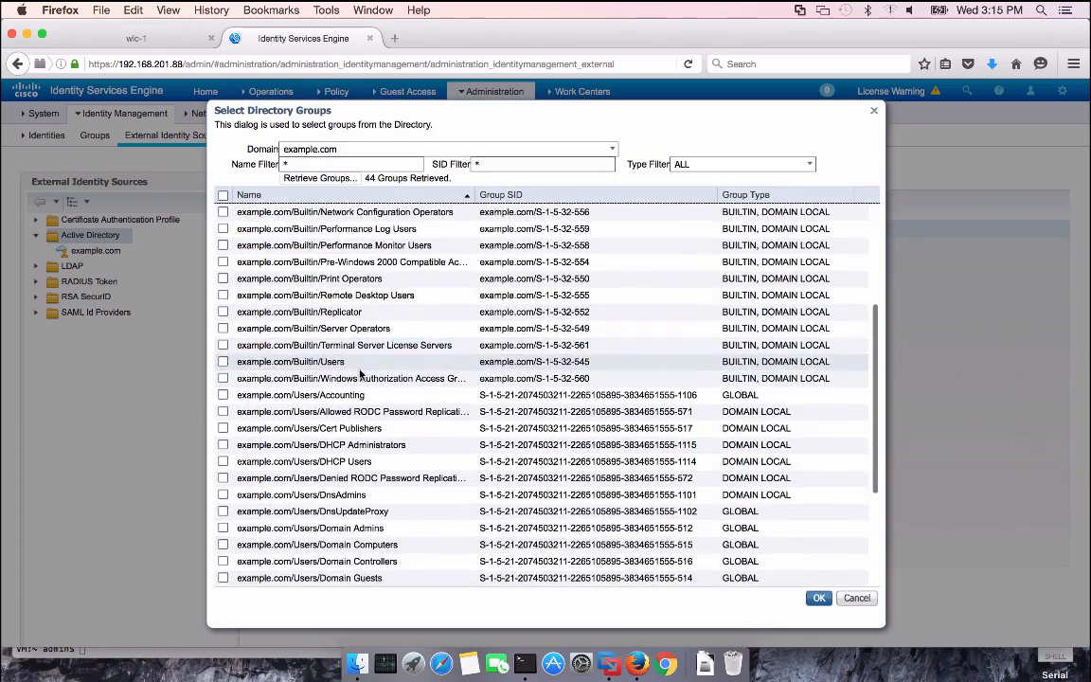
scroll(360, 376, down, 3)
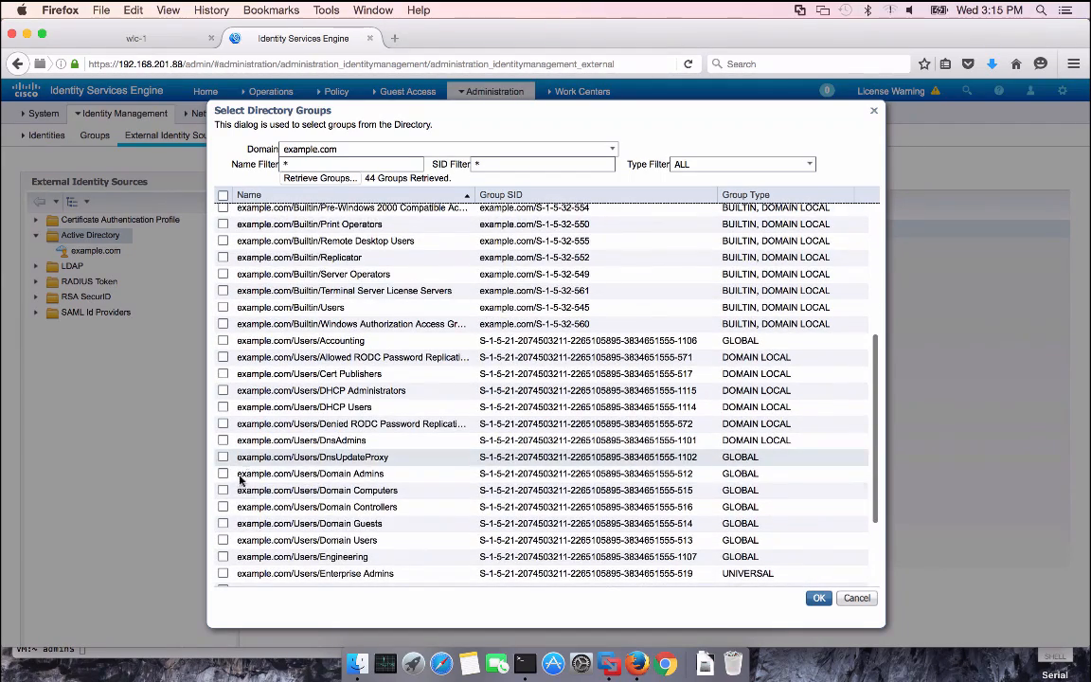
click(223, 474)
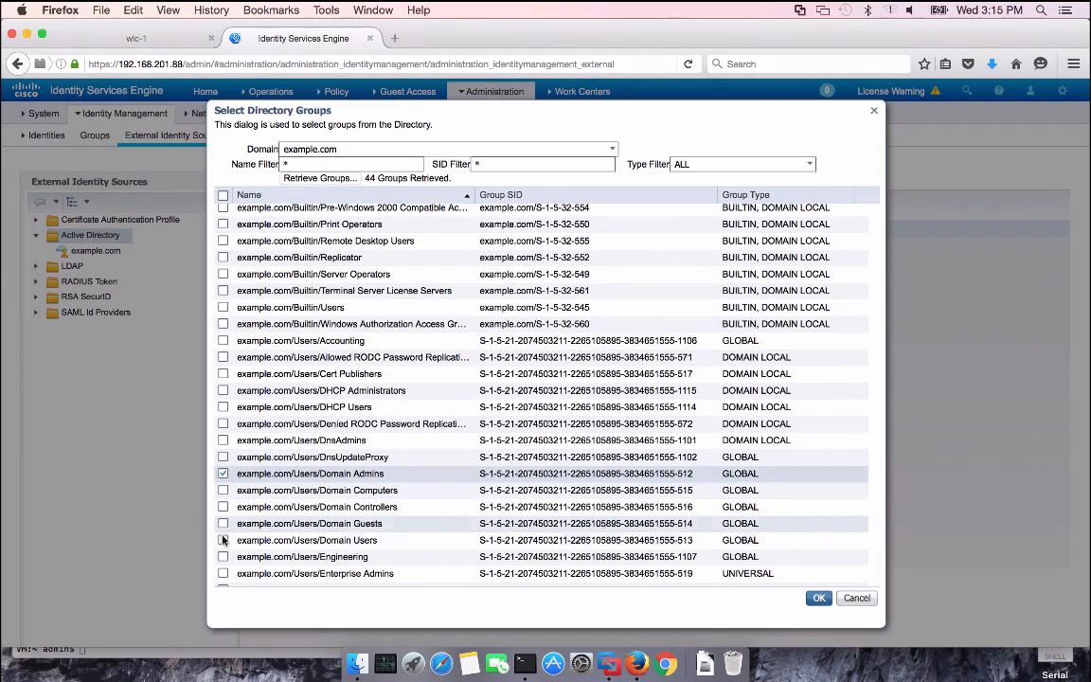
click(222, 540)
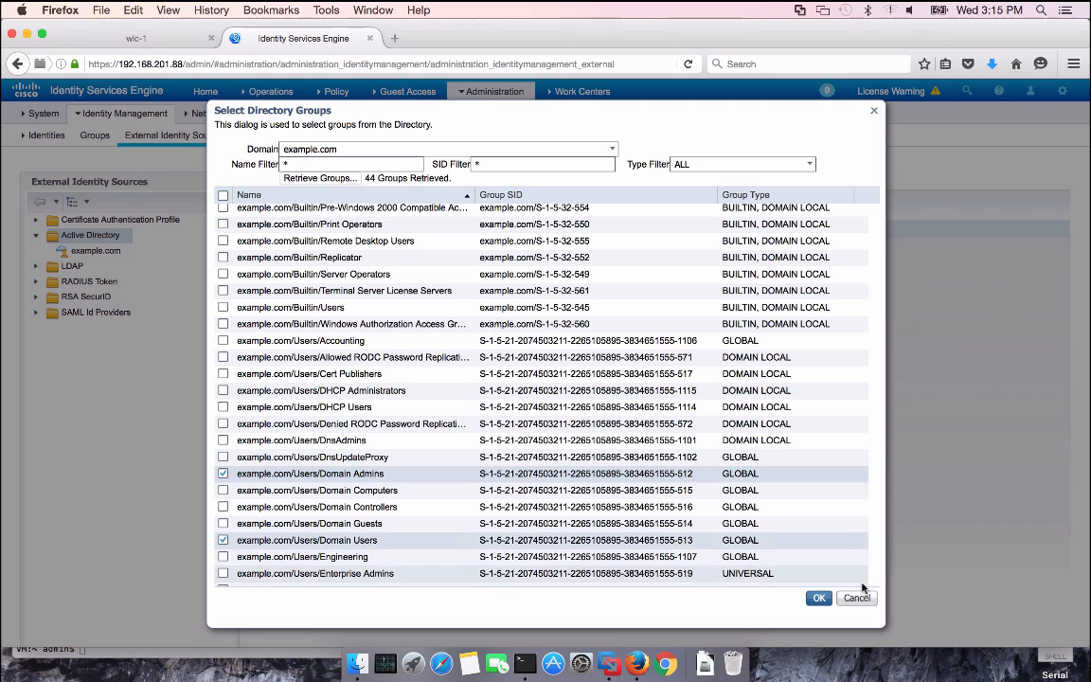
click(818, 597)
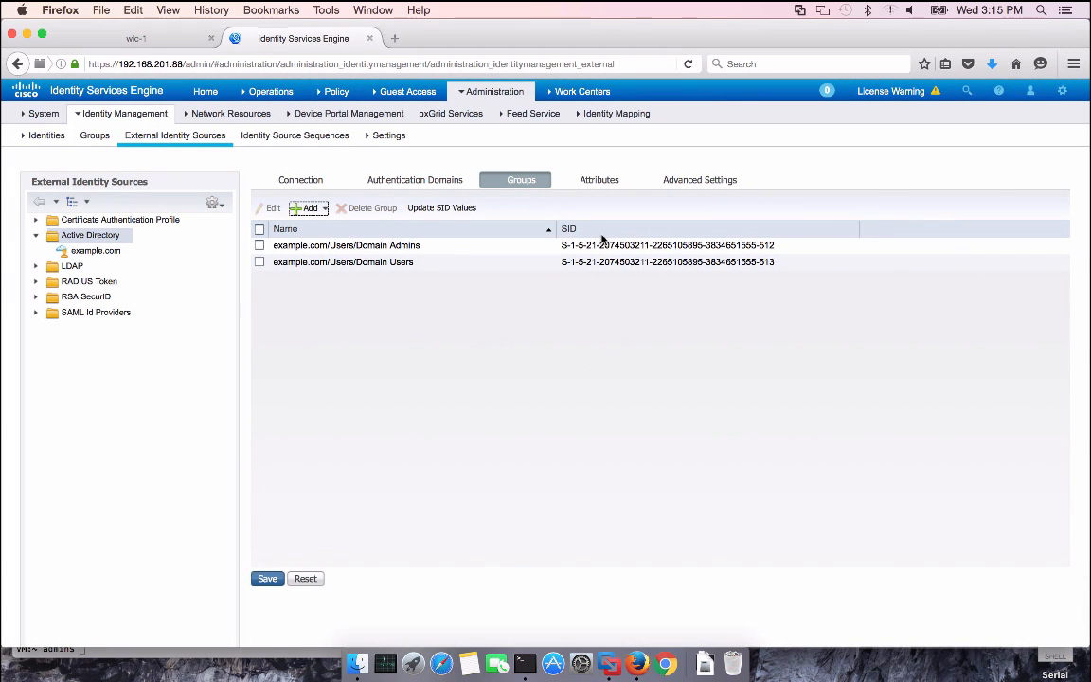
click(270, 579)
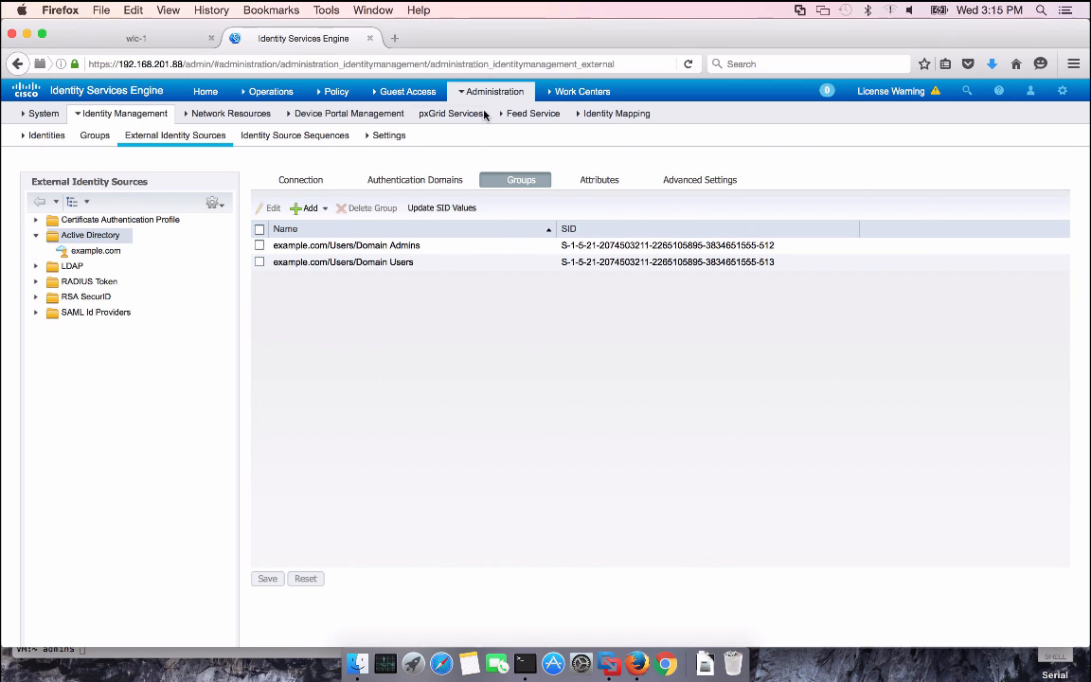
Add network device wlc-1 at 192.168.202.61 with RADIUS authentication enabled and its shared secret entered
mouse_move(488, 95)
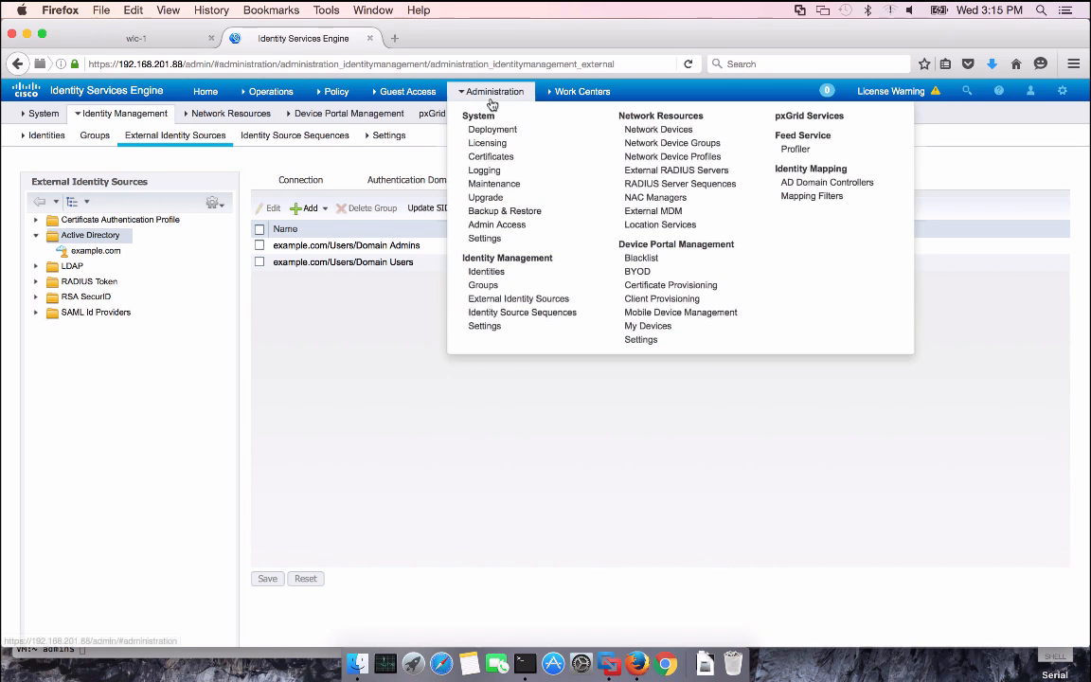
click(654, 128)
click(253, 212)
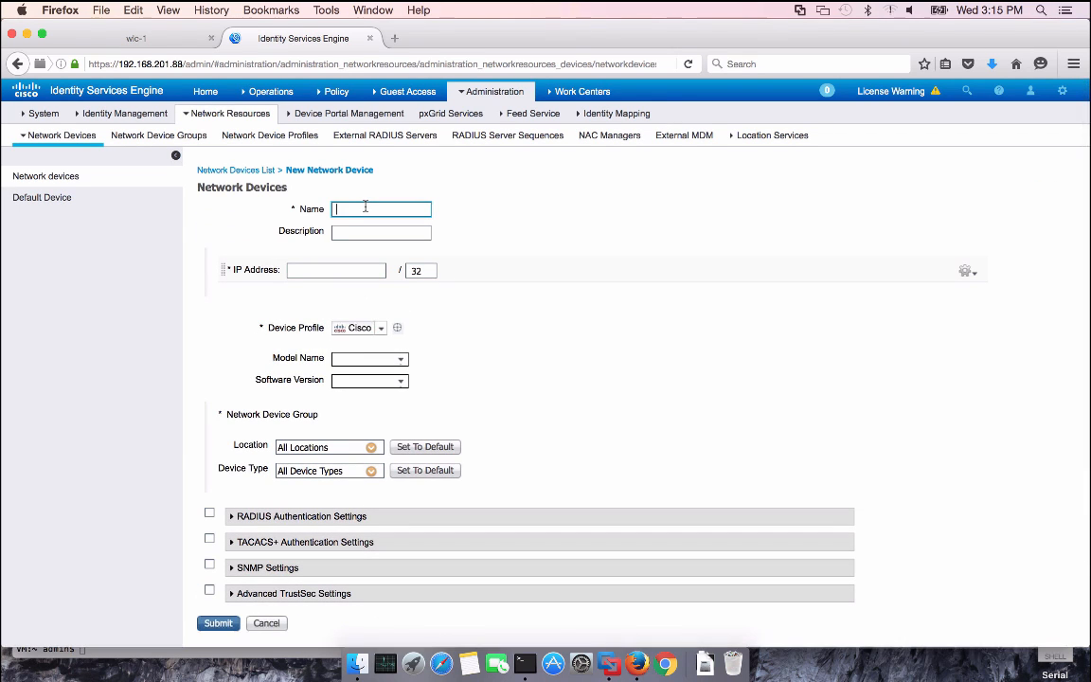
key(Tab)
key(Tab)
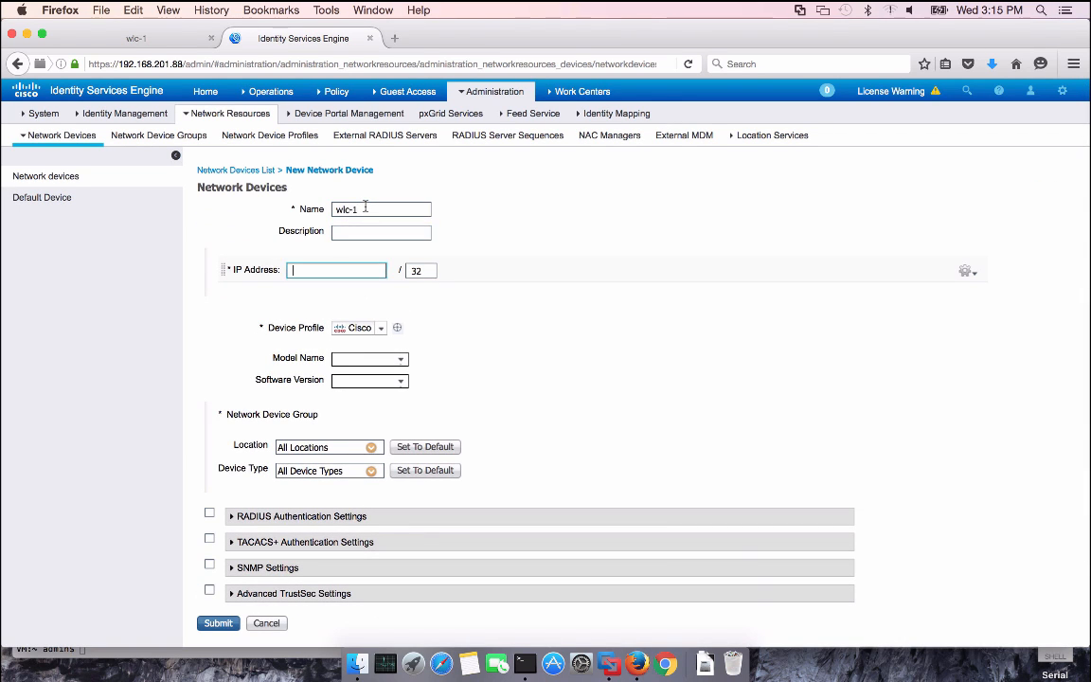
text(192.168)
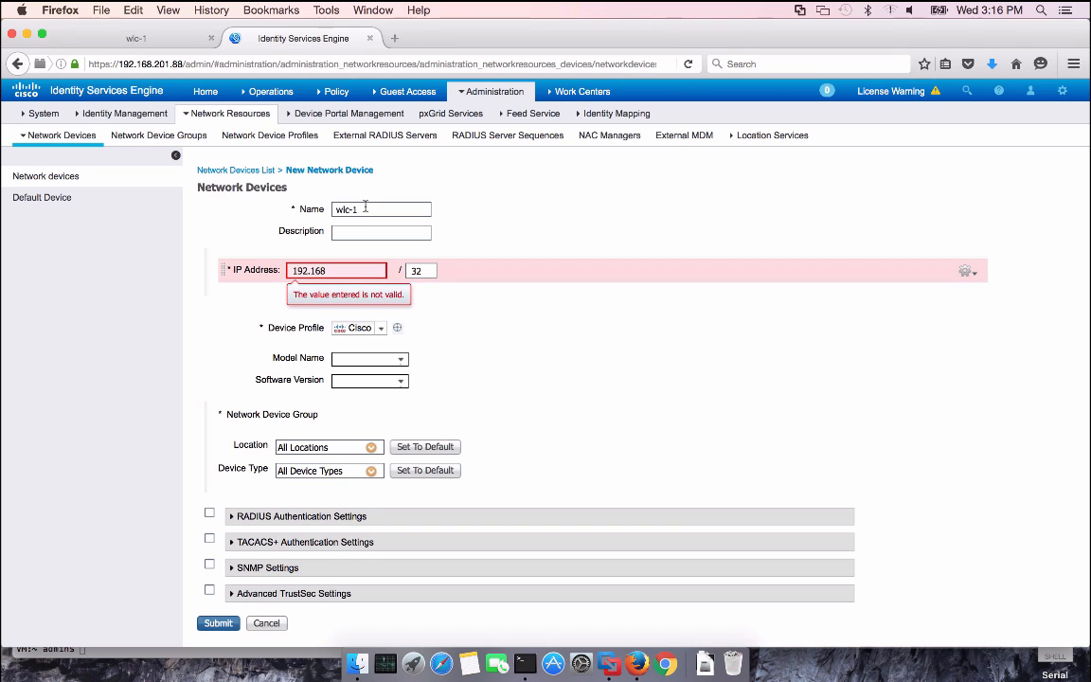
text(.202.61)
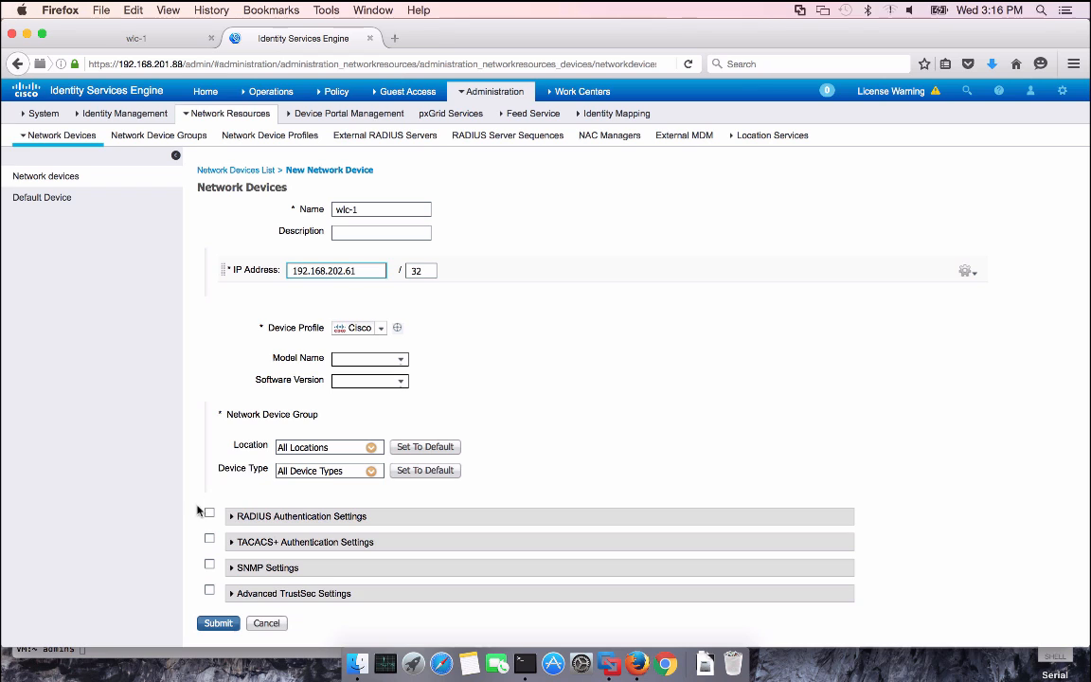
click(209, 513)
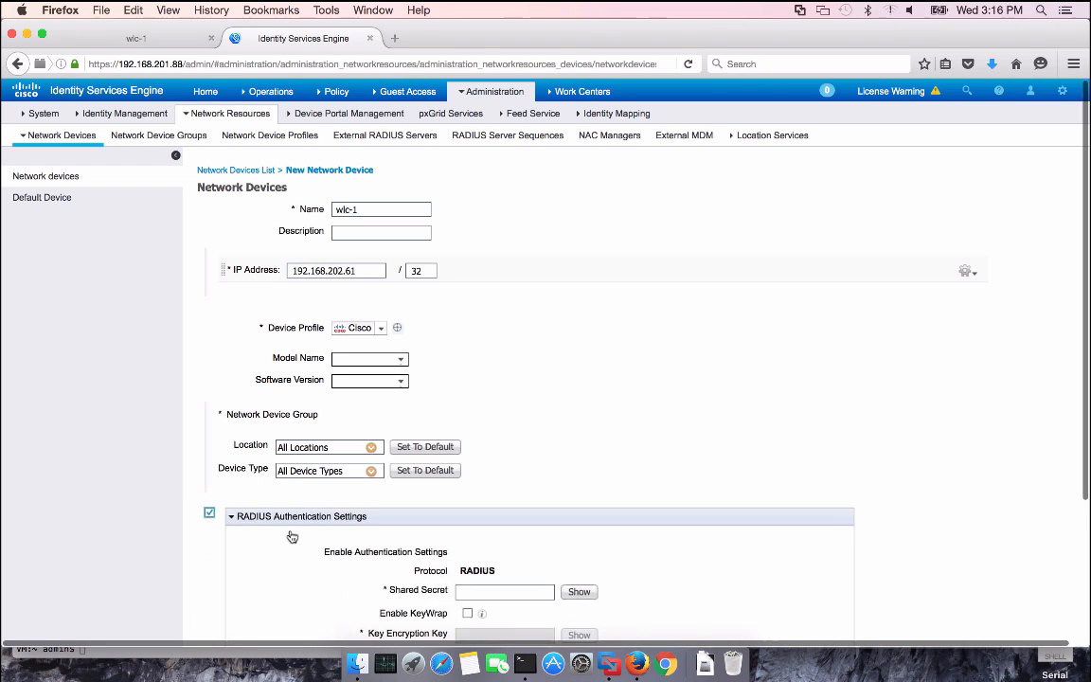
click(473, 590)
text(•••)
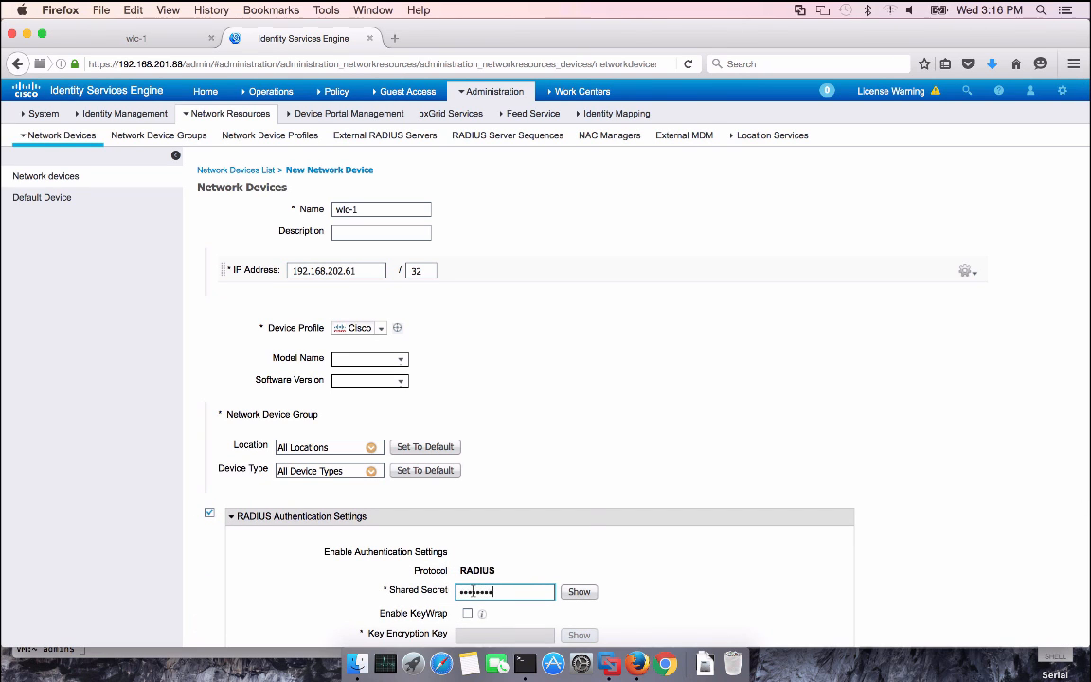
scroll(601, 508, down, 4)
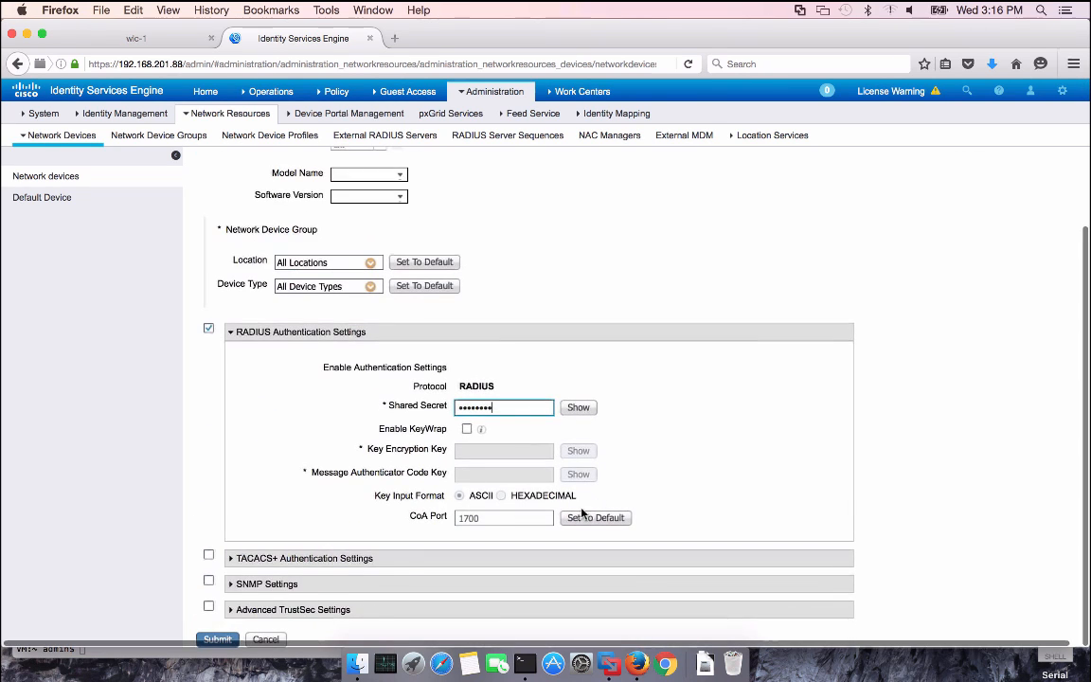
click(230, 640)
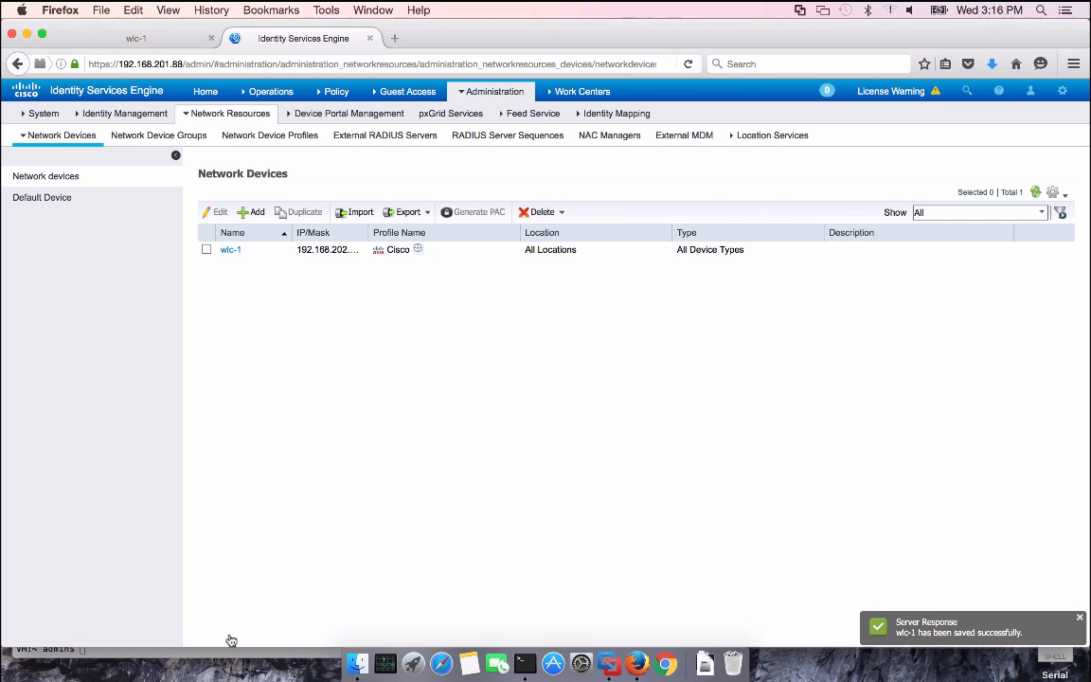
mouse_move(417, 92)
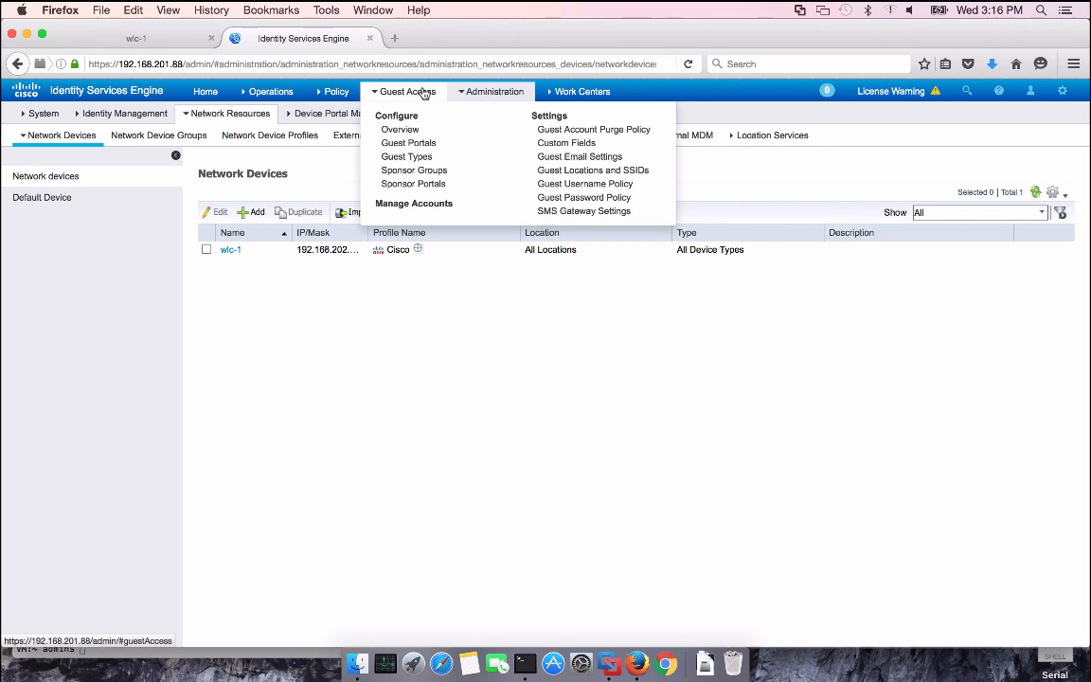
In the Hotspot Guest Portal's AUP Page Settings, require an access code, enter the code, and save
click(431, 148)
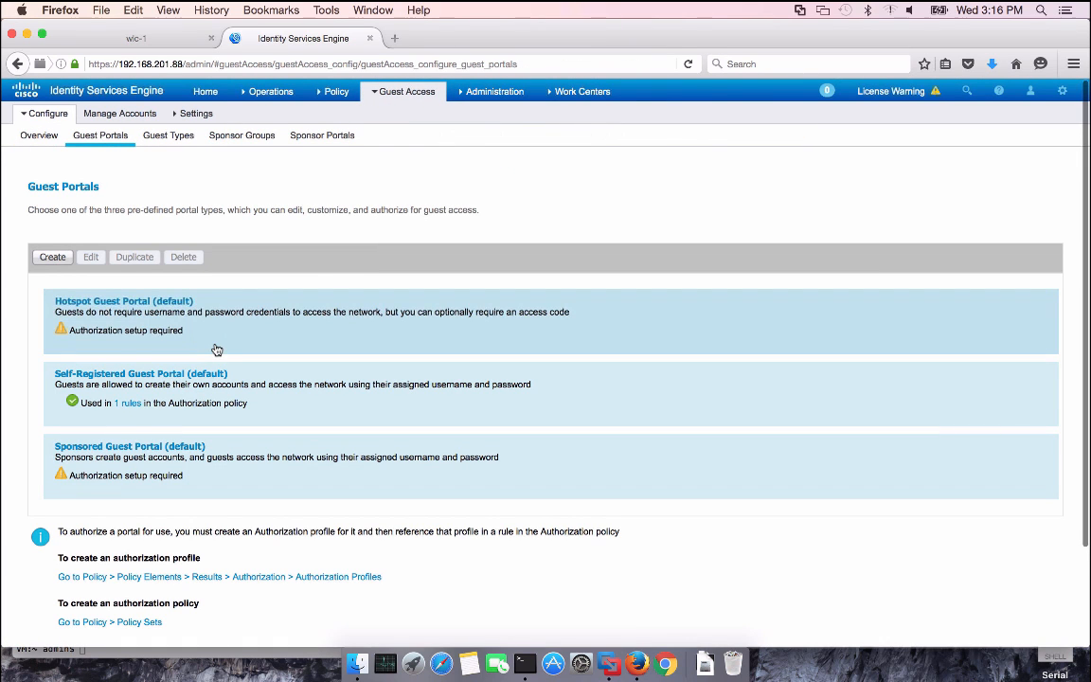
click(153, 302)
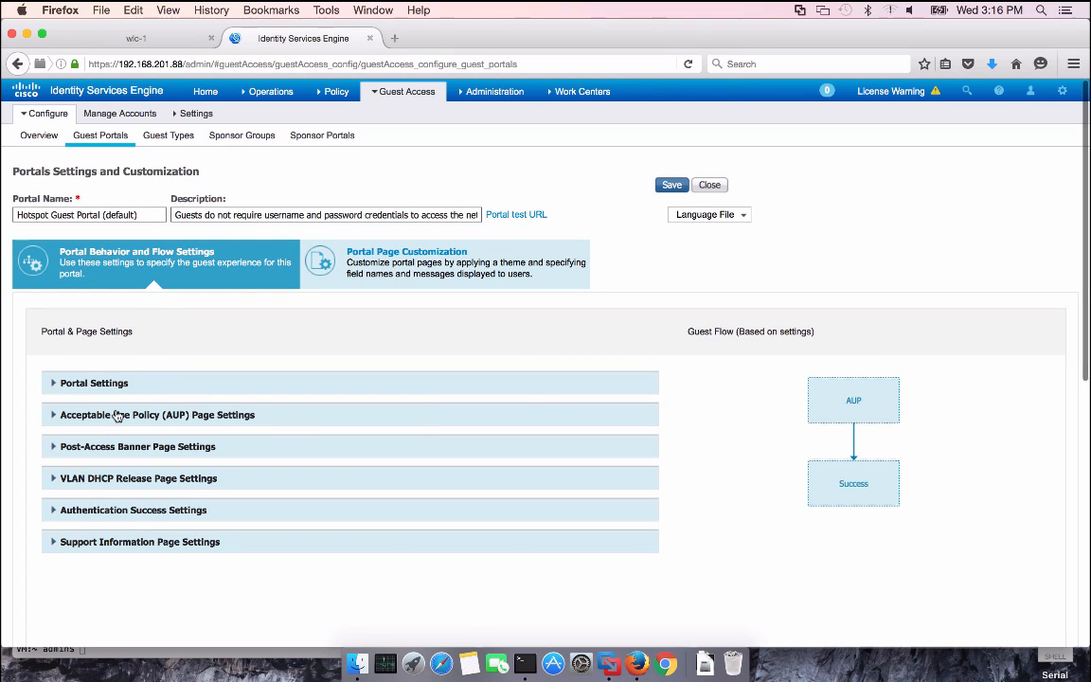
click(119, 415)
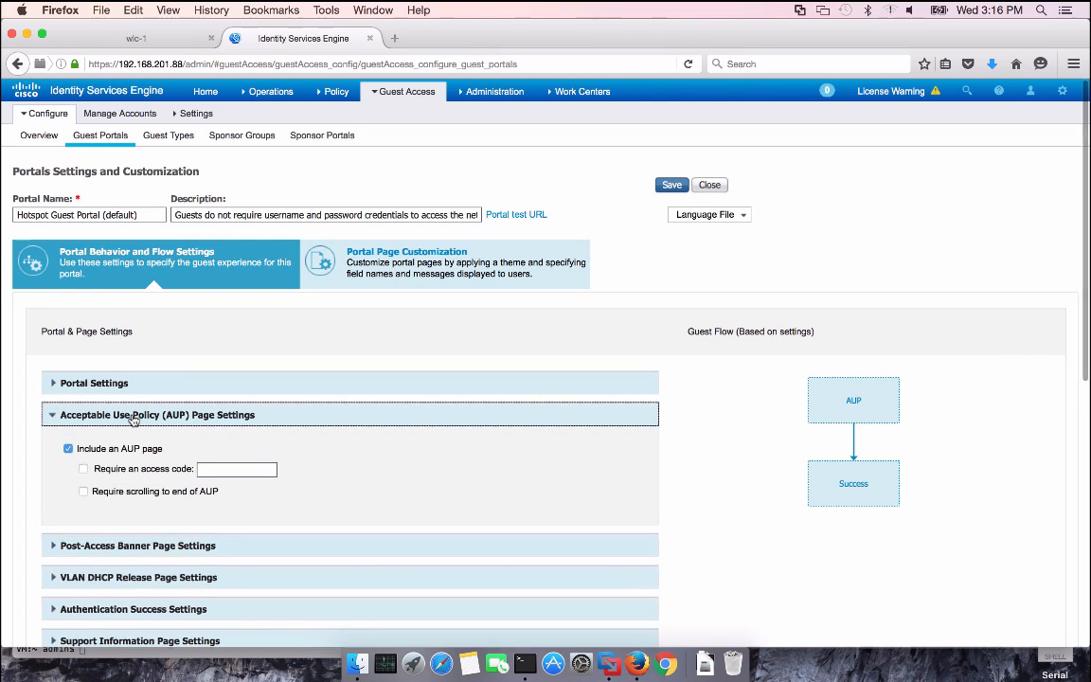
click(84, 468)
click(215, 469)
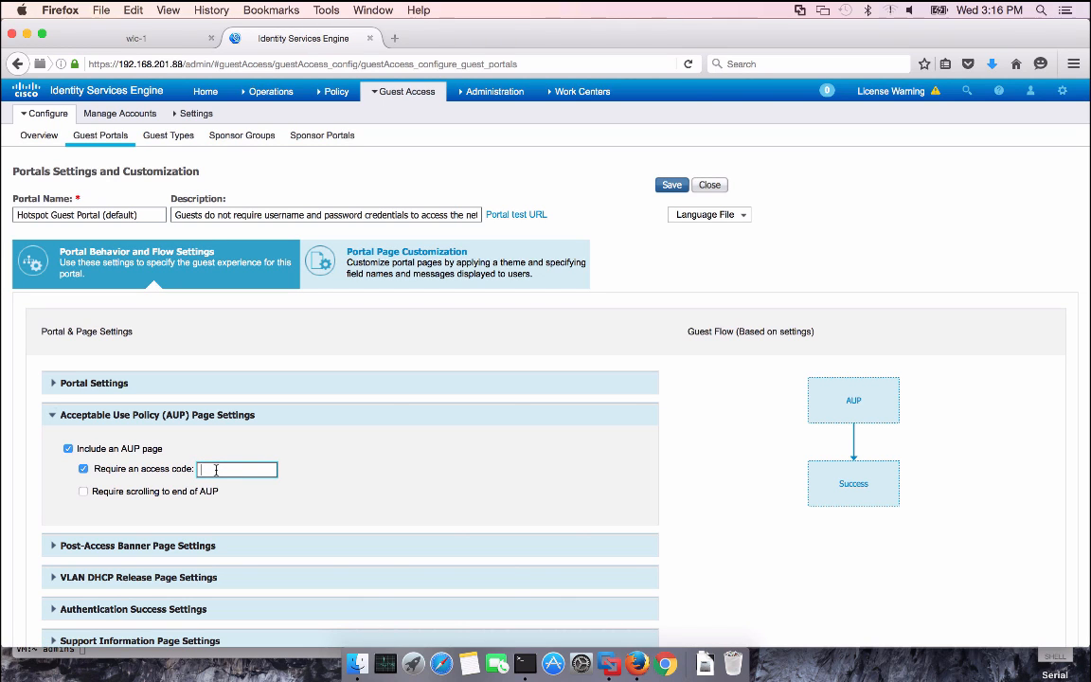
text(cisco123)
scroll(292, 482, down, 5)
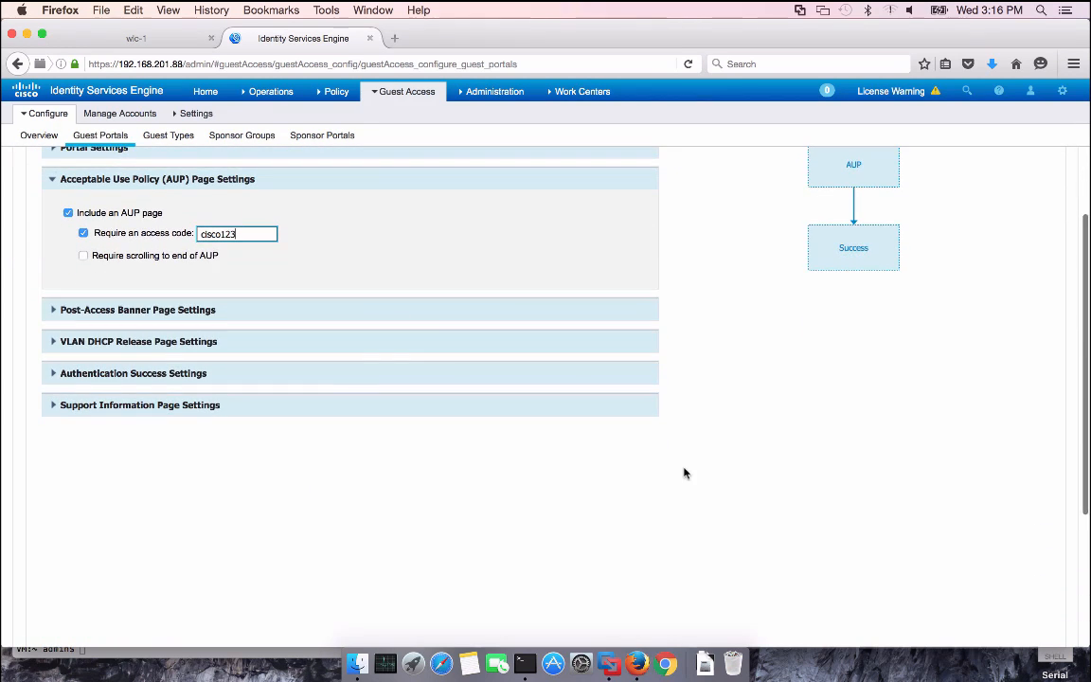
scroll(685, 472, down, 5)
scroll(685, 472, up, 10)
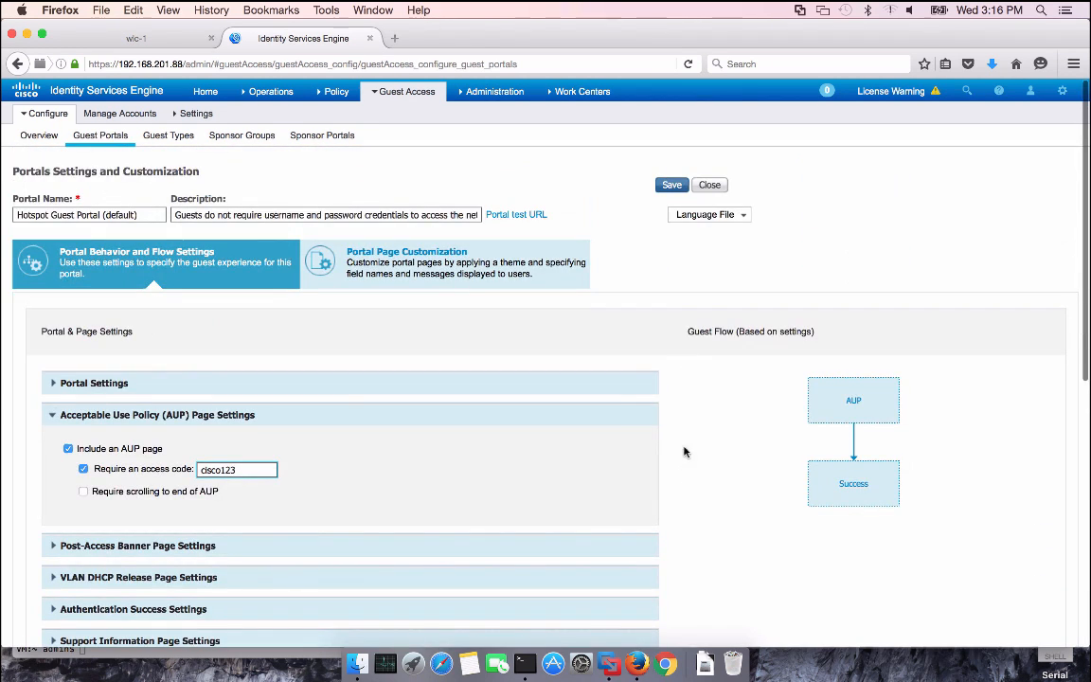
click(673, 189)
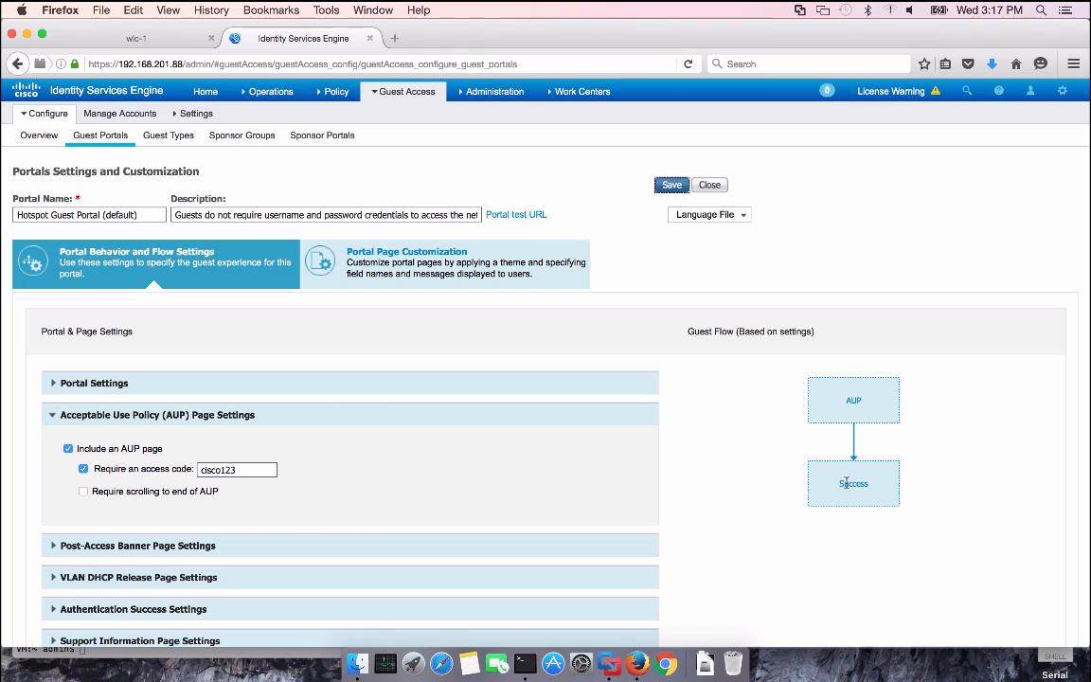
Insert a new policy set above the others and name it SSID_OPEN
mouse_move(338, 92)
click(350, 116)
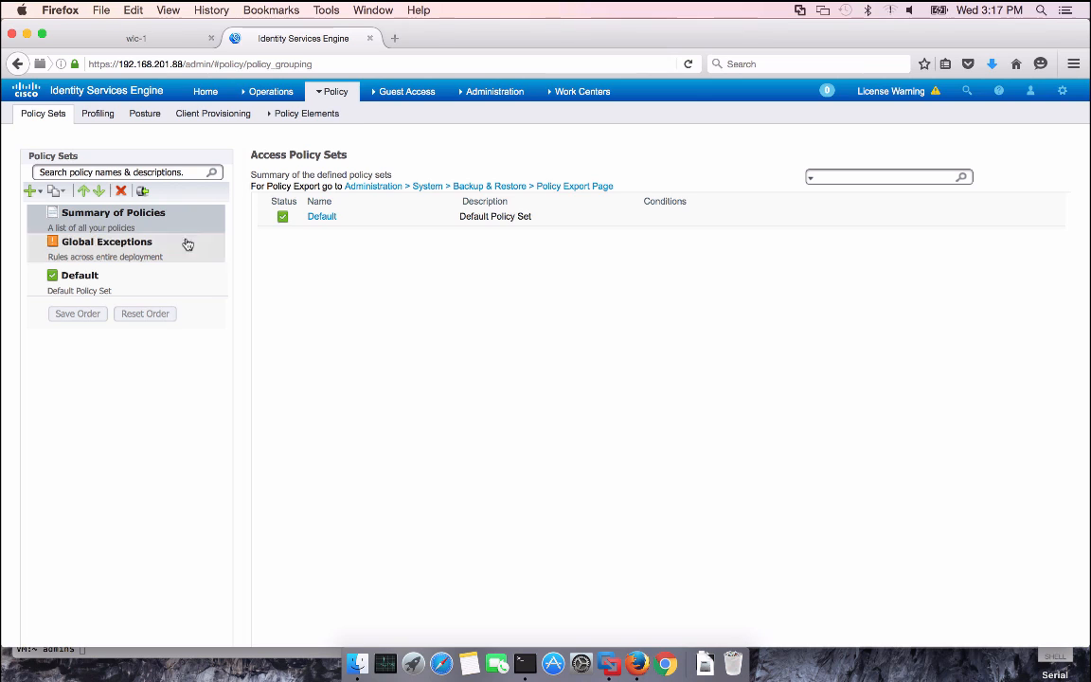
click(43, 192)
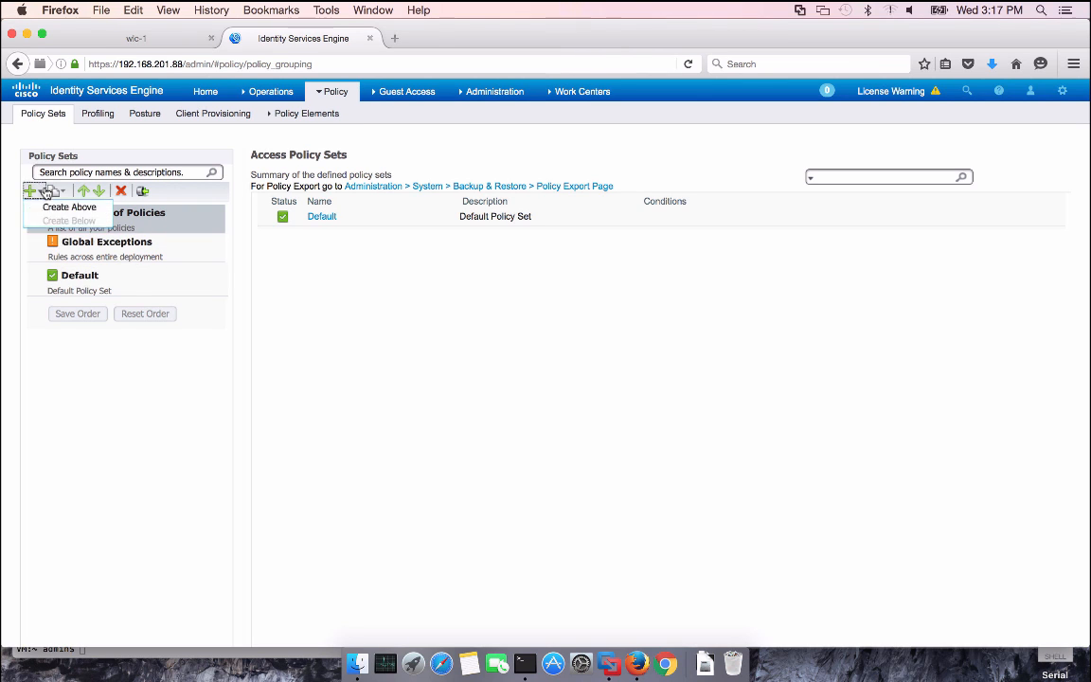
click(59, 208)
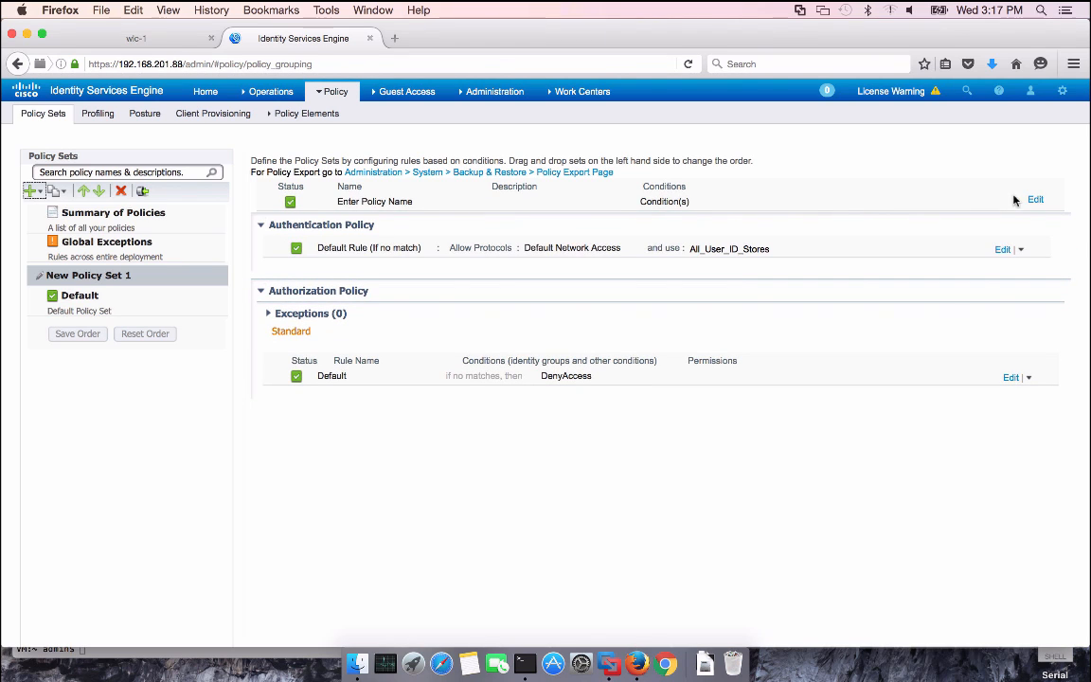
click(1035, 200)
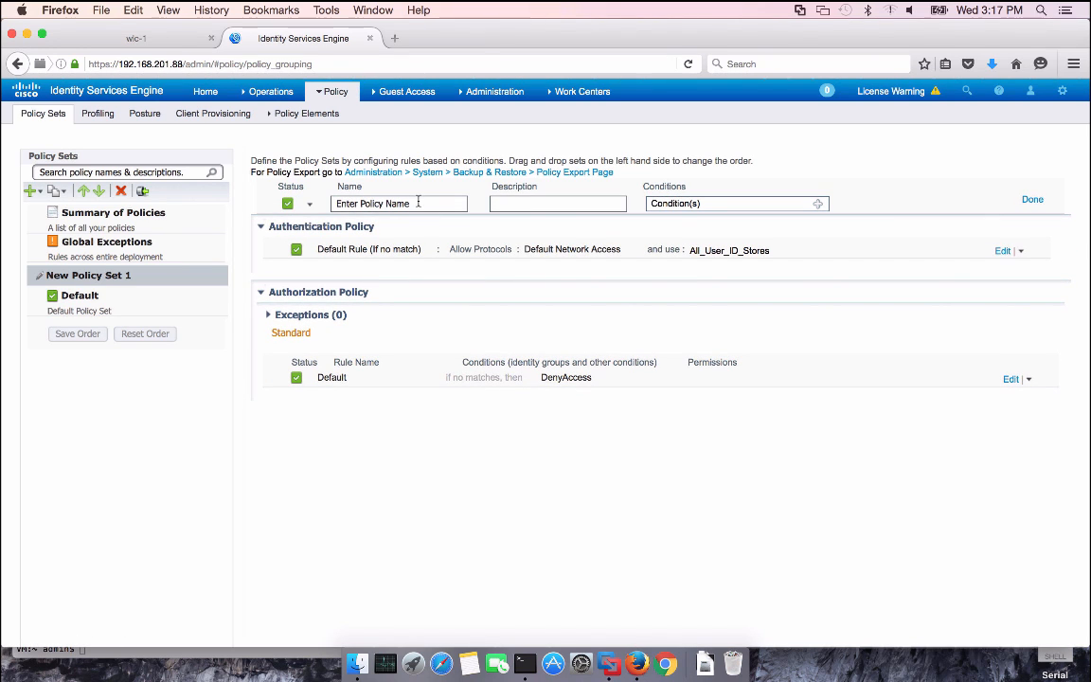
triple_click(339, 203)
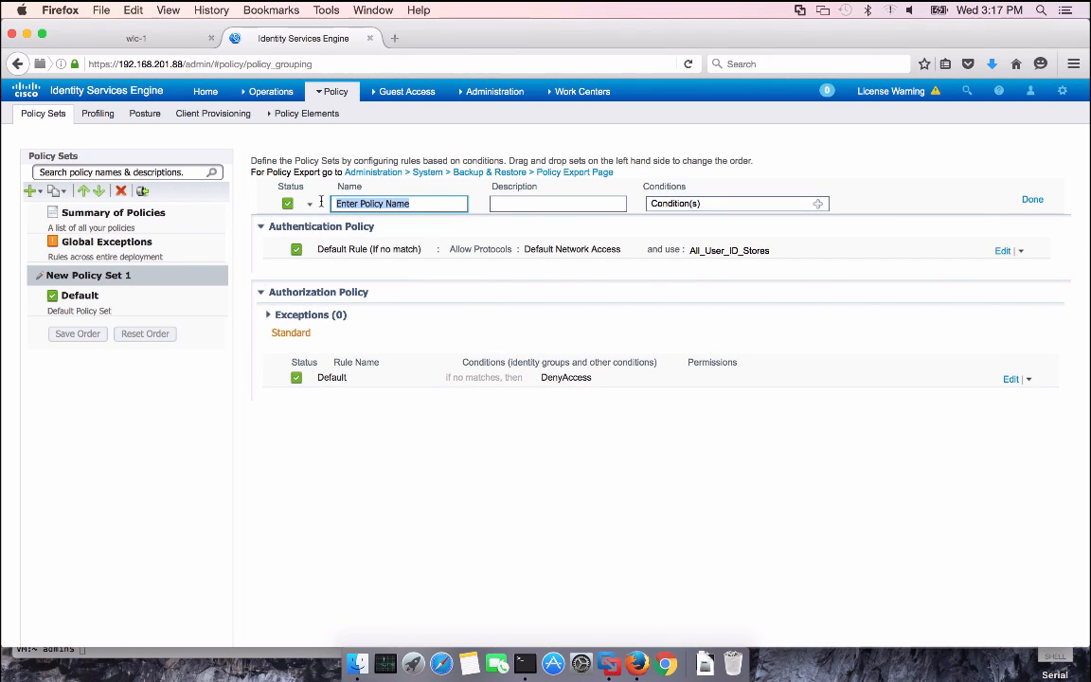
text(SSID_OPEN)
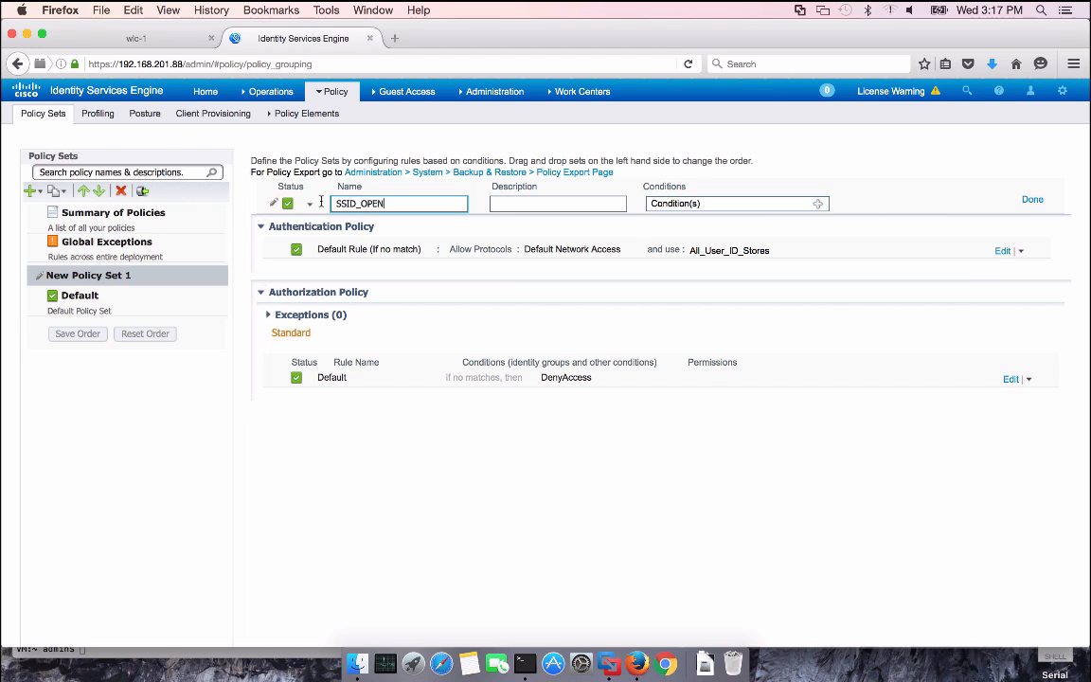
click(818, 207)
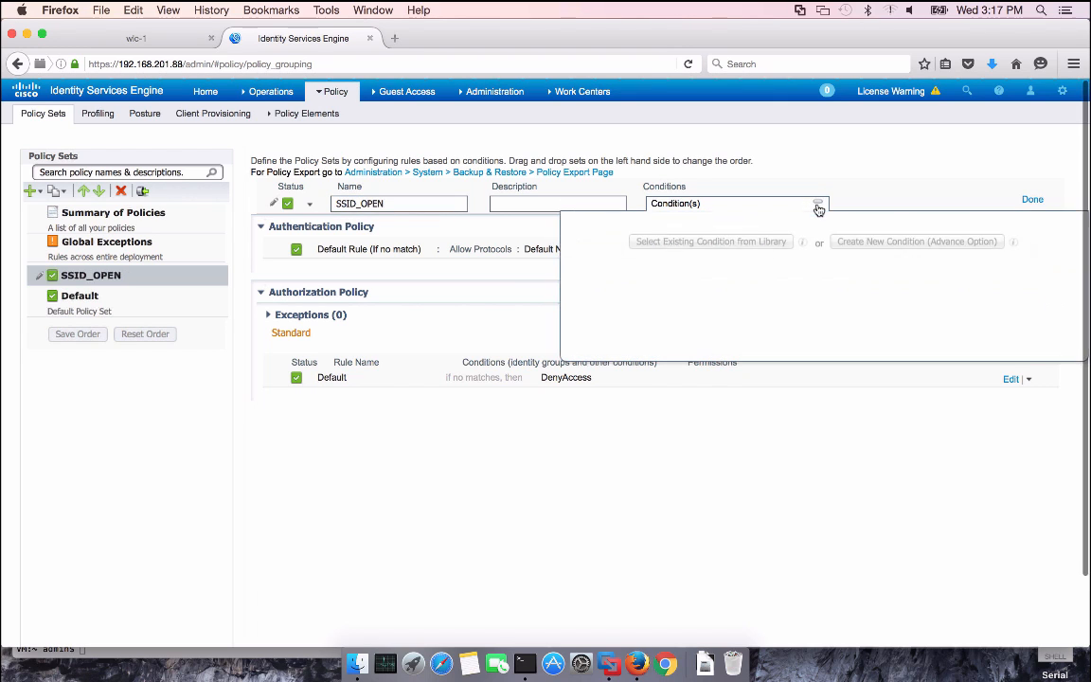
Start a new condition using the Radius Called-Station-ID attribute
click(884, 245)
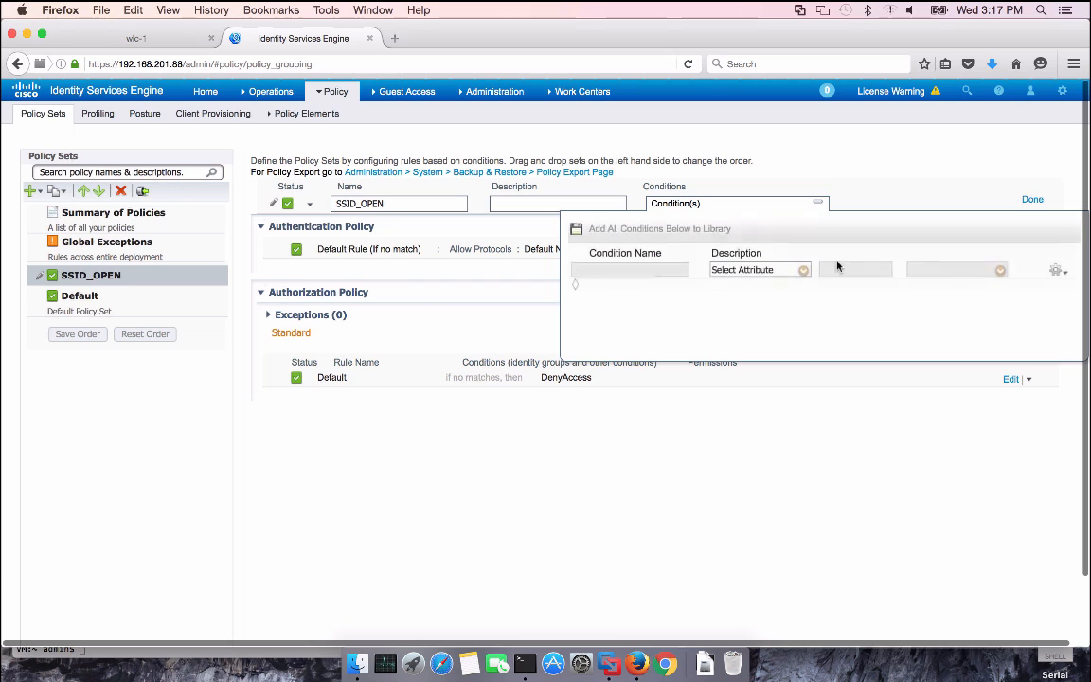
click(803, 270)
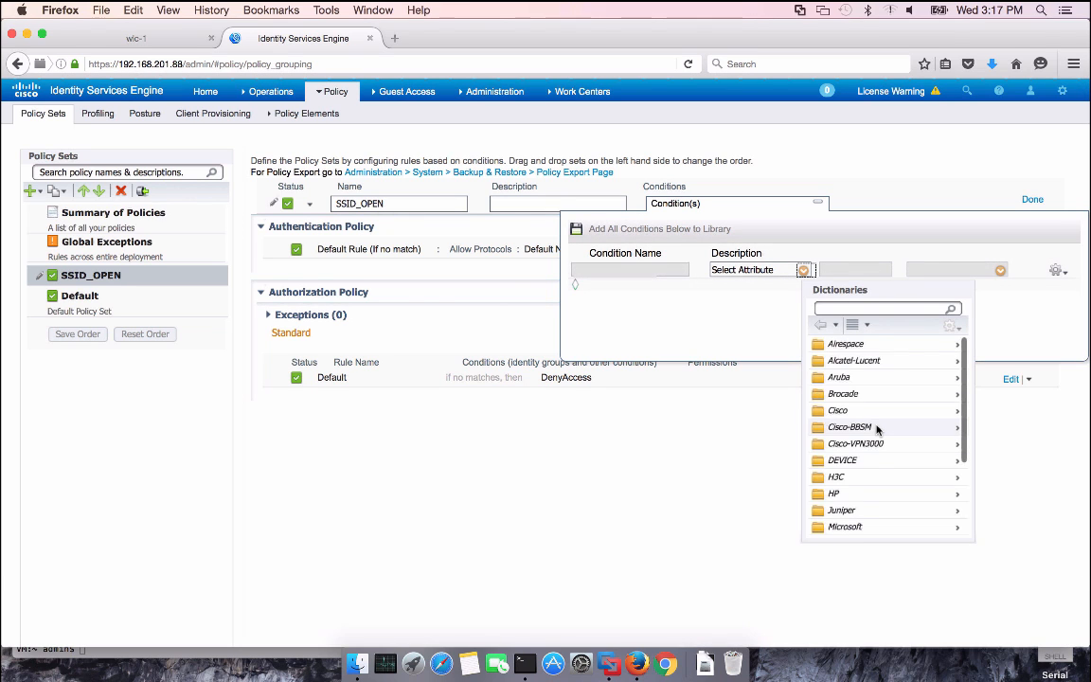
scroll(904, 426, down, 3)
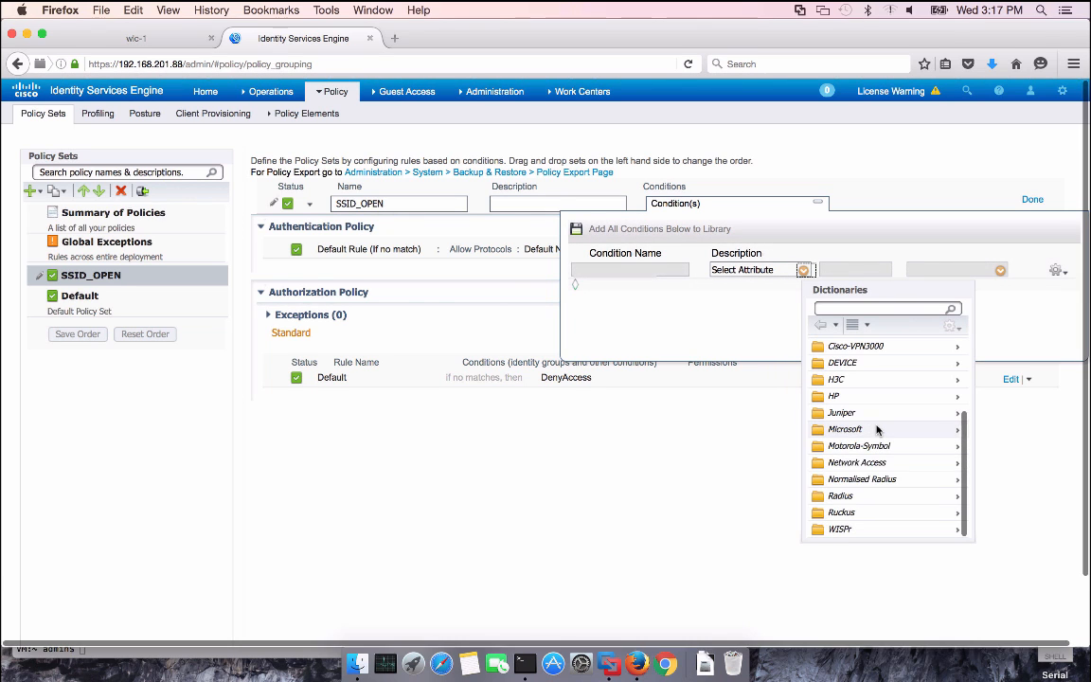
click(915, 499)
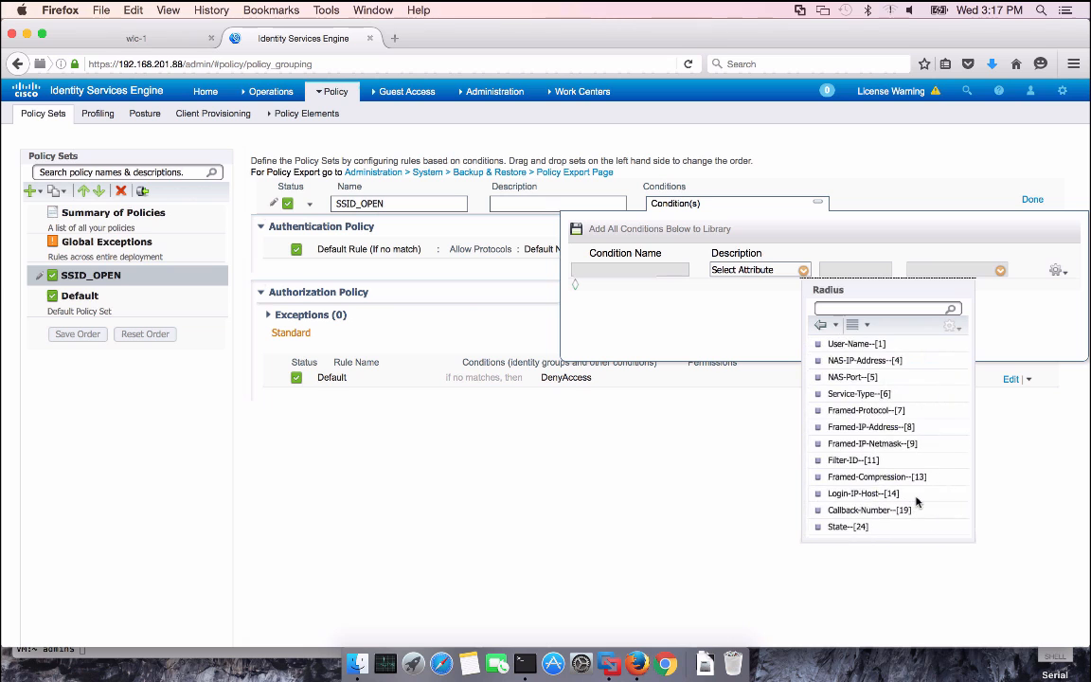
scroll(857, 414, down, 10)
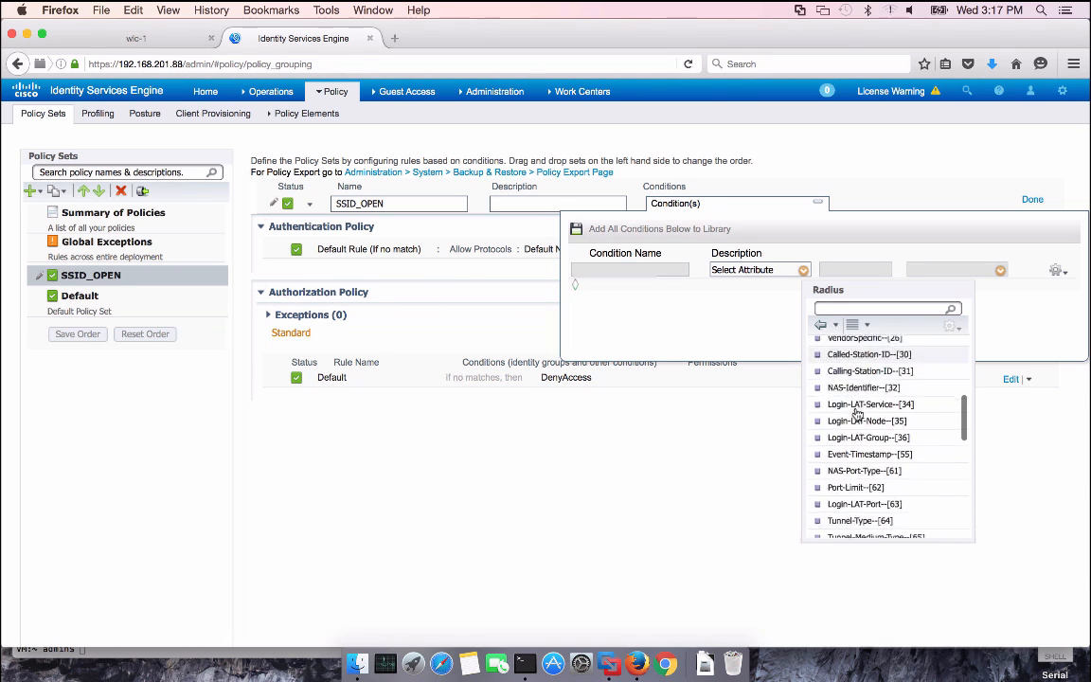
scroll(857, 414, down, 3)
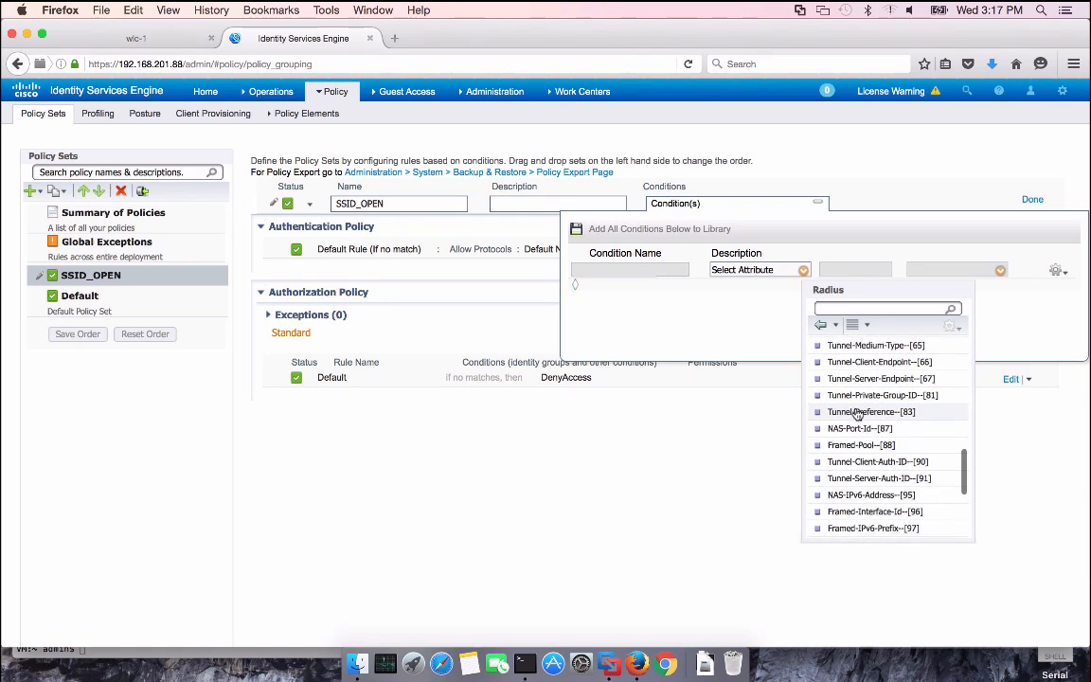
scroll(857, 414, down, 4)
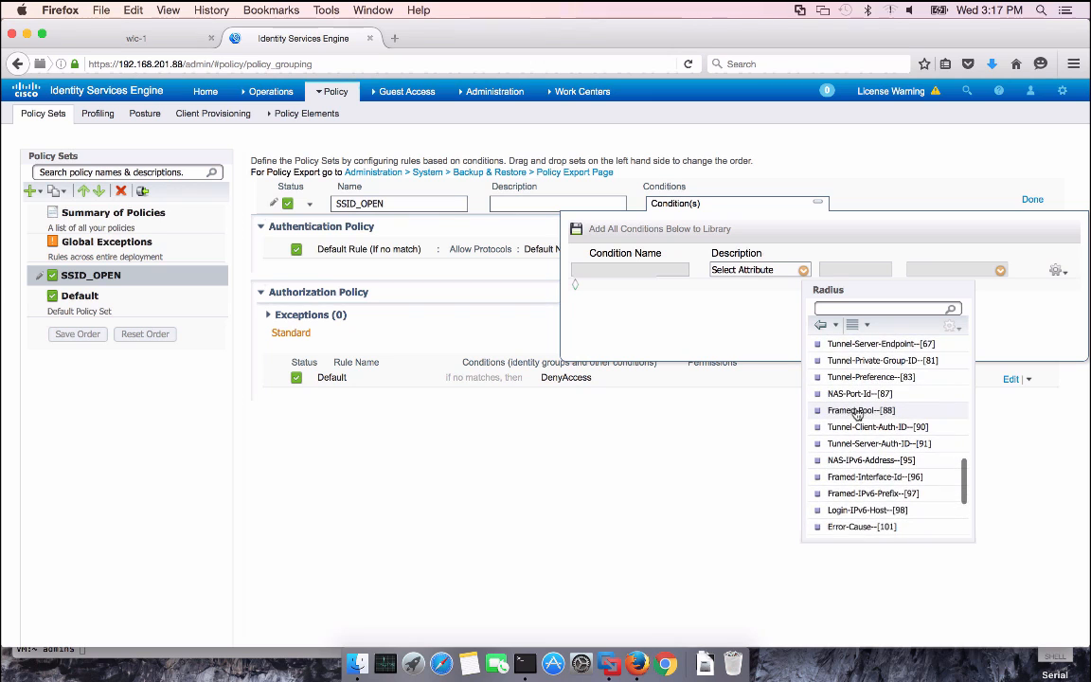
scroll(856, 414, down, 5)
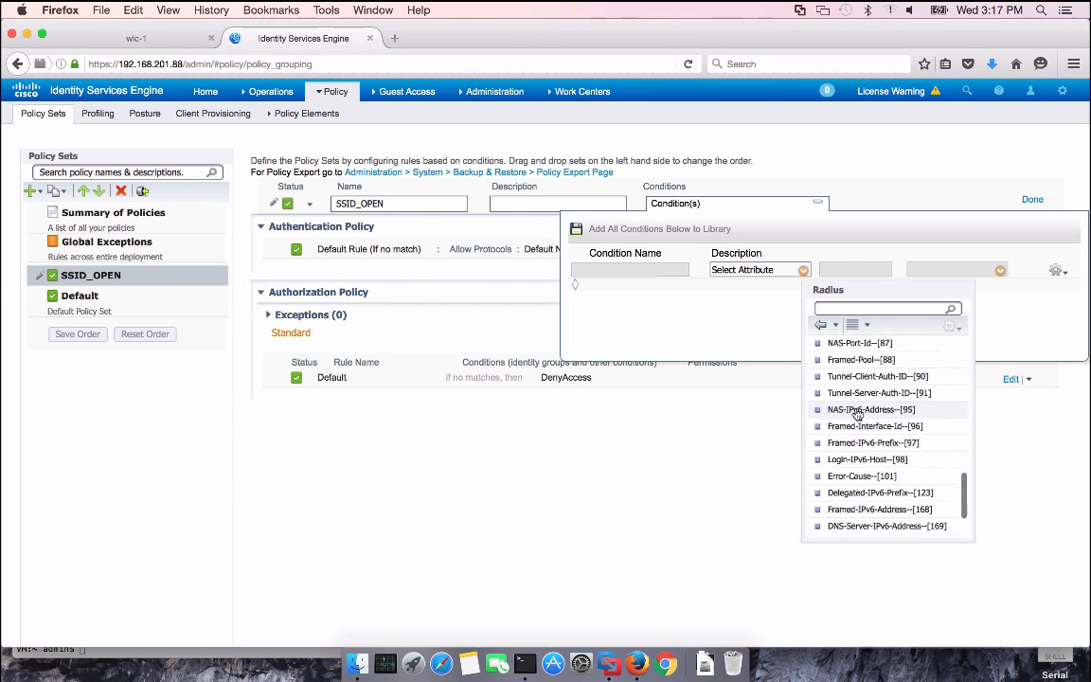
scroll(857, 414, up, 5)
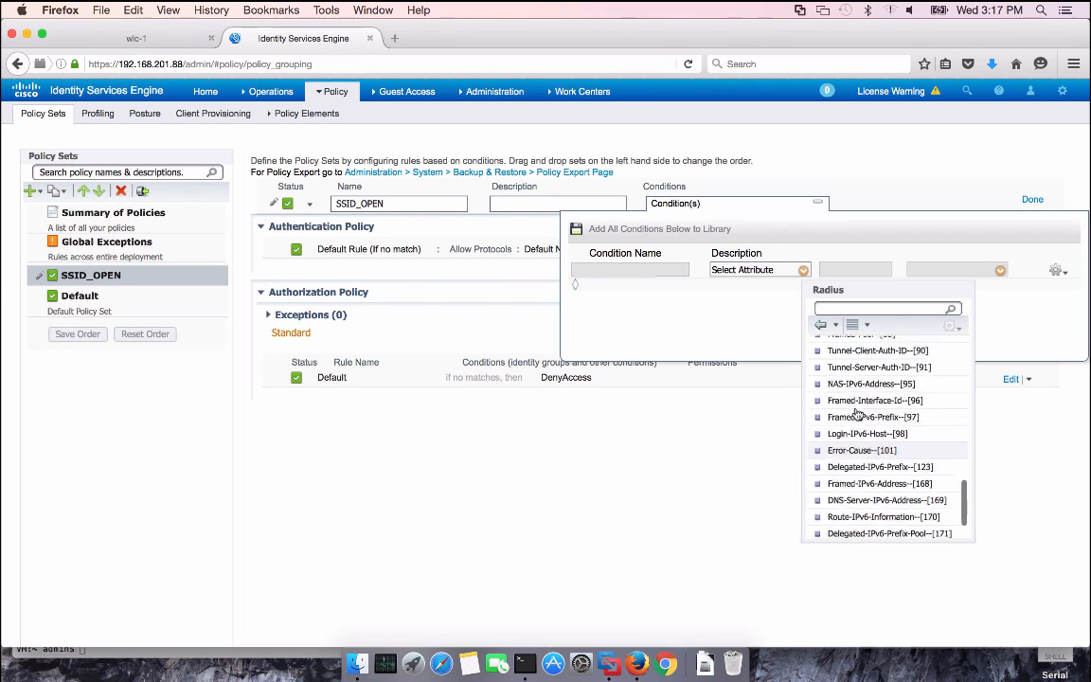
scroll(857, 413, up, 4)
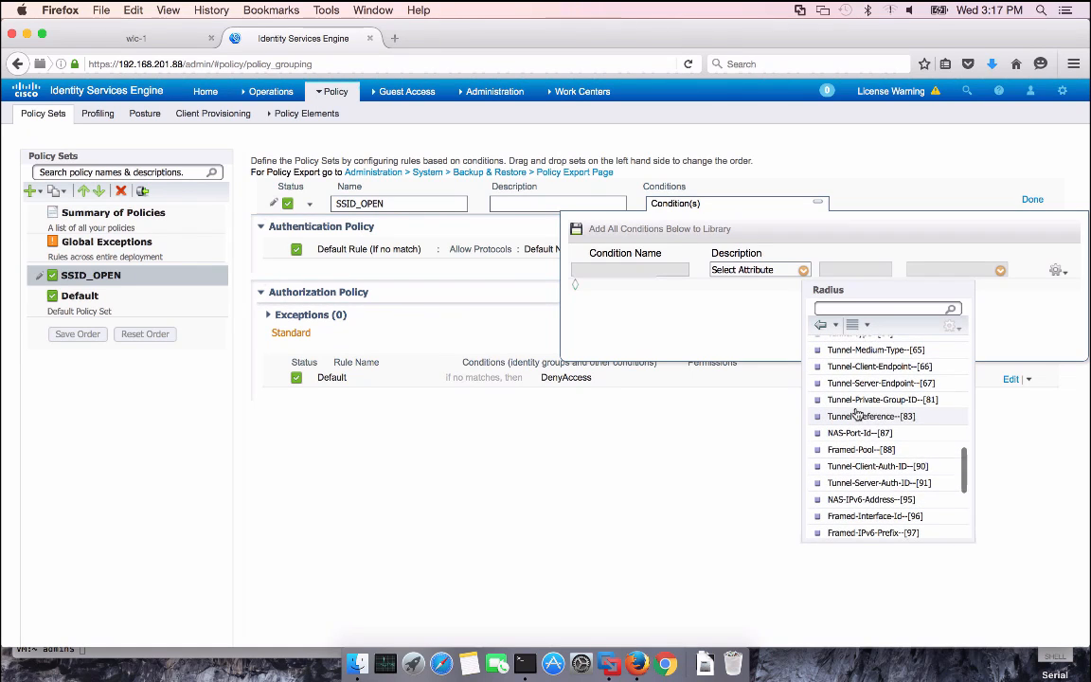
scroll(857, 413, up, 9)
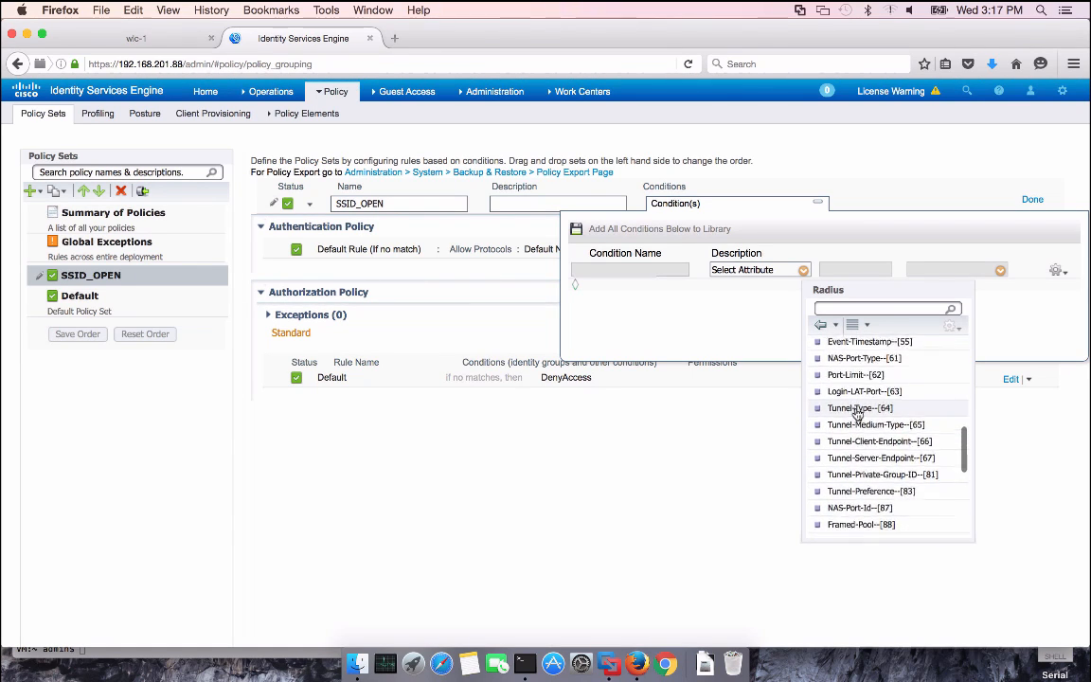
scroll(857, 414, up, 8)
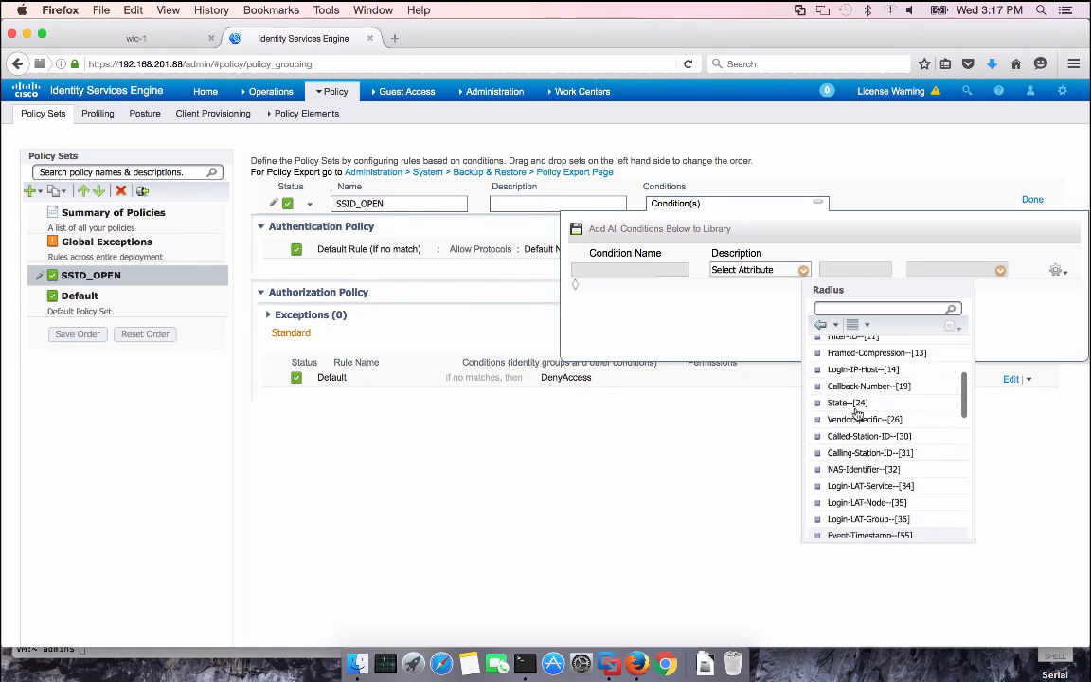
click(869, 436)
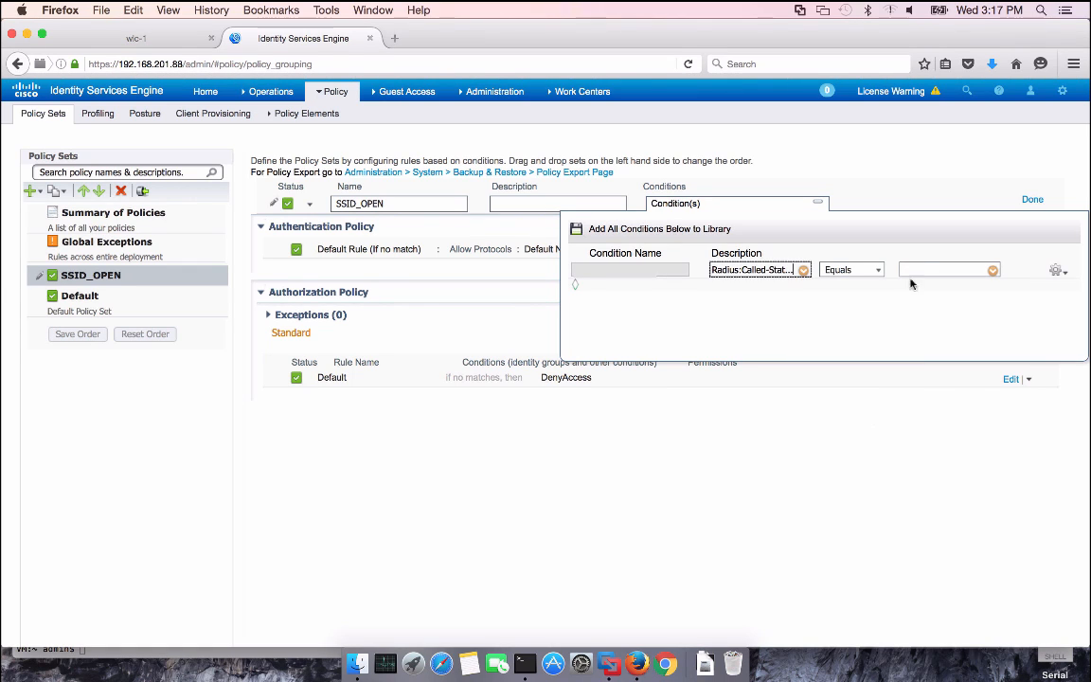
Set the condition to Ends With OPEN and finish editing the SSID_OPEN policy set
click(878, 270)
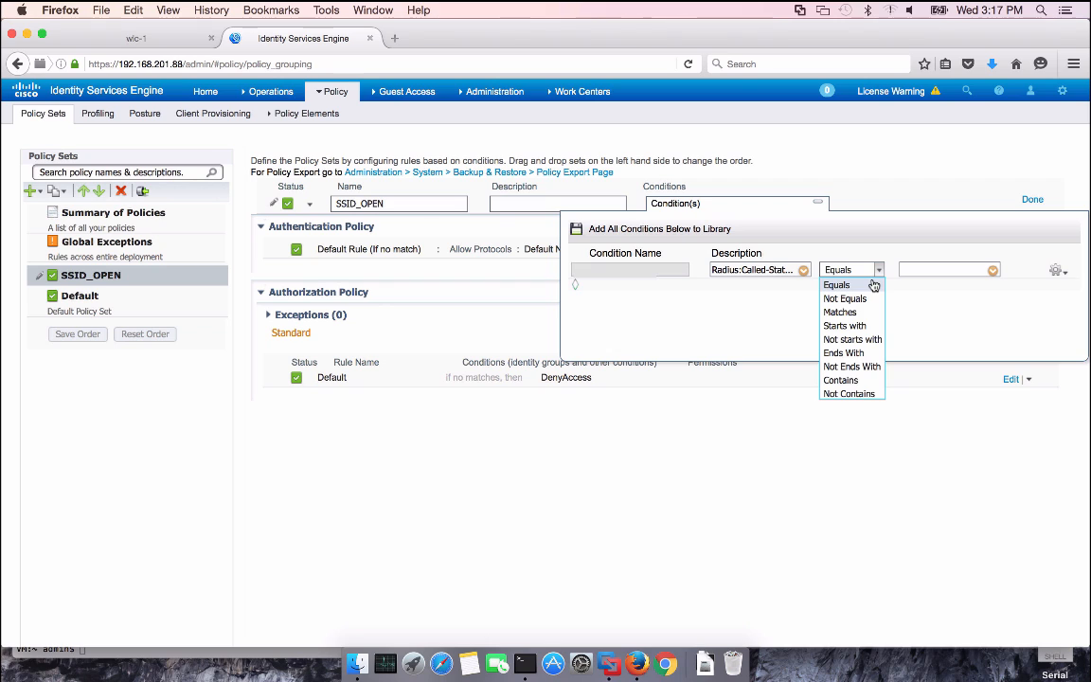
click(856, 353)
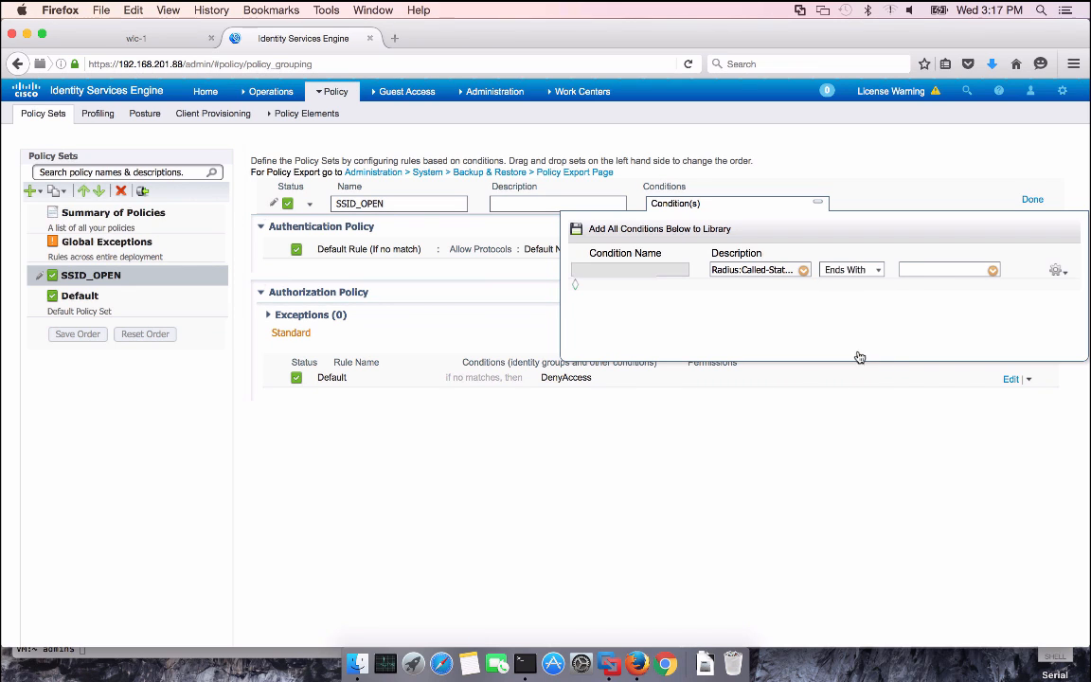
click(923, 271)
click(923, 452)
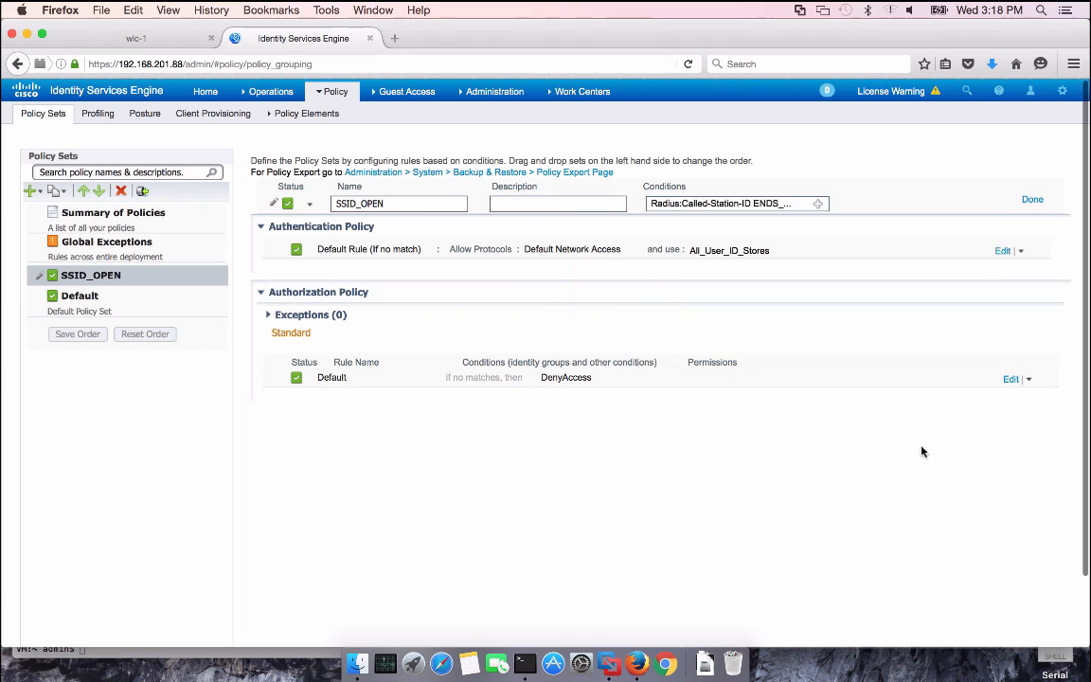
click(1032, 202)
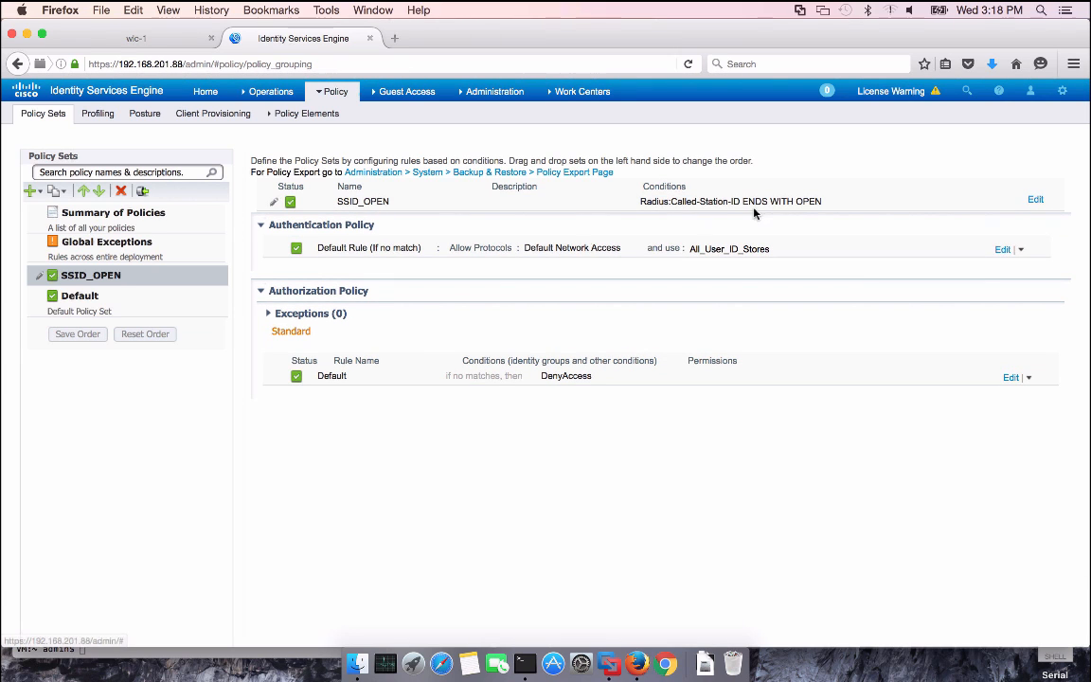
Set SSID_OPEN's default authentication rule to Internal Endpoints, with If user not found set to Continue
click(1002, 249)
click(723, 251)
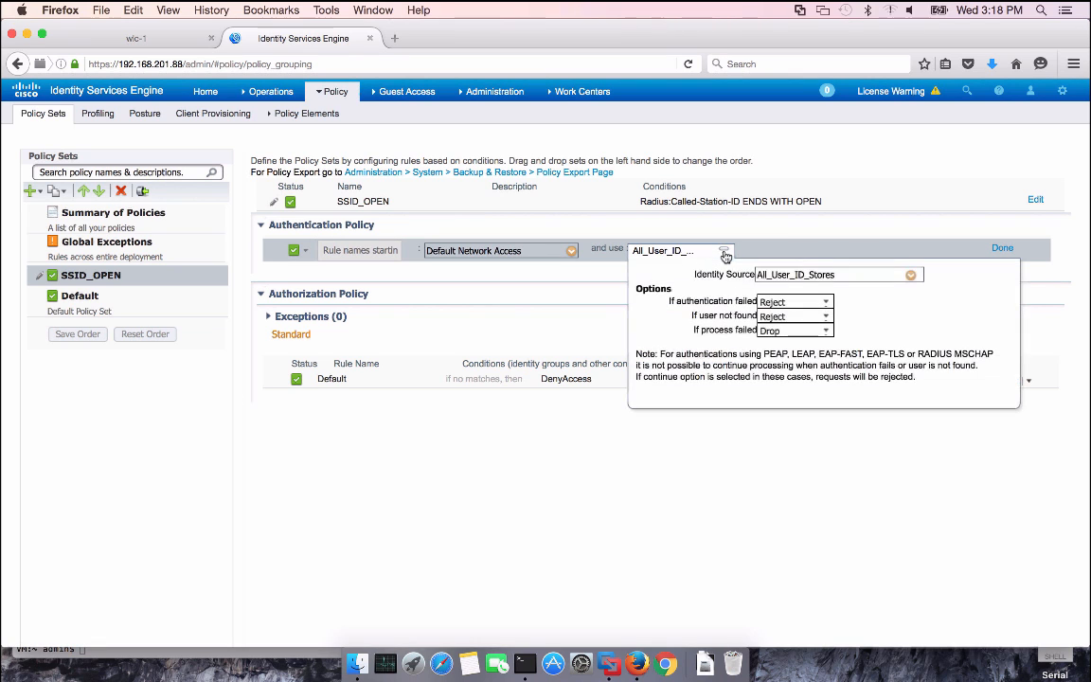
click(911, 277)
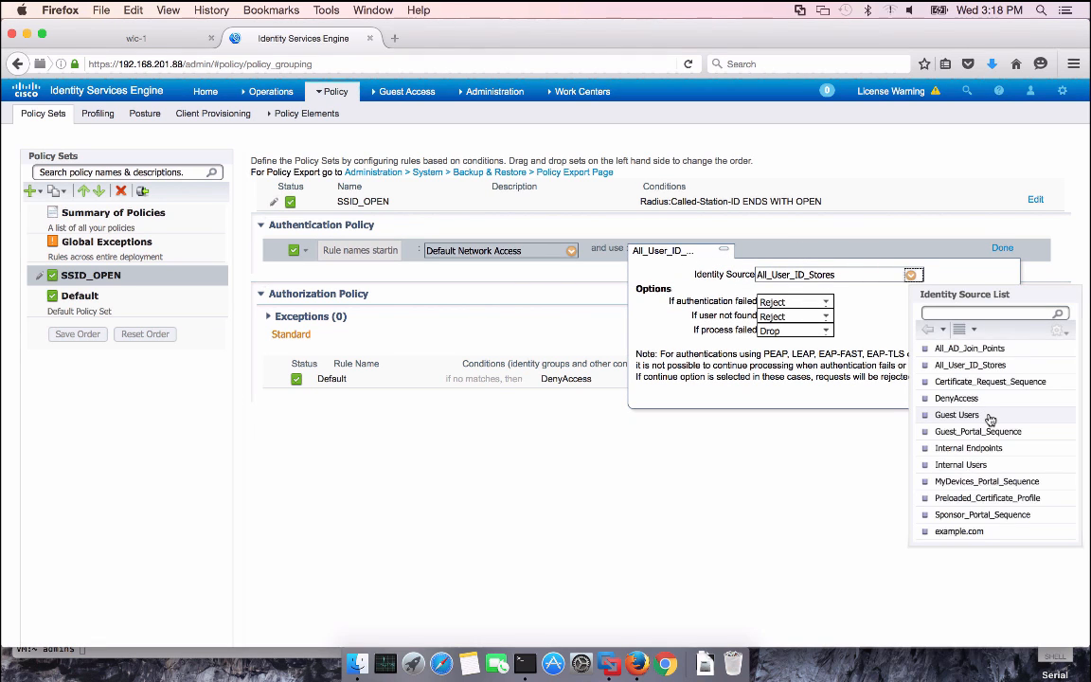
click(975, 449)
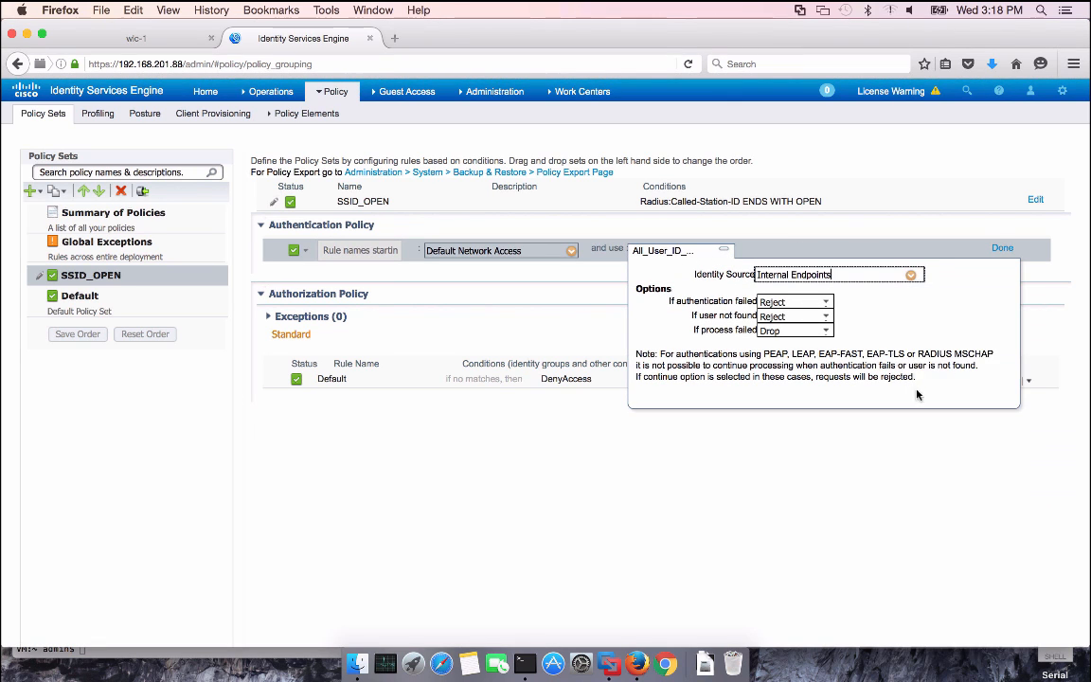
click(828, 320)
click(783, 357)
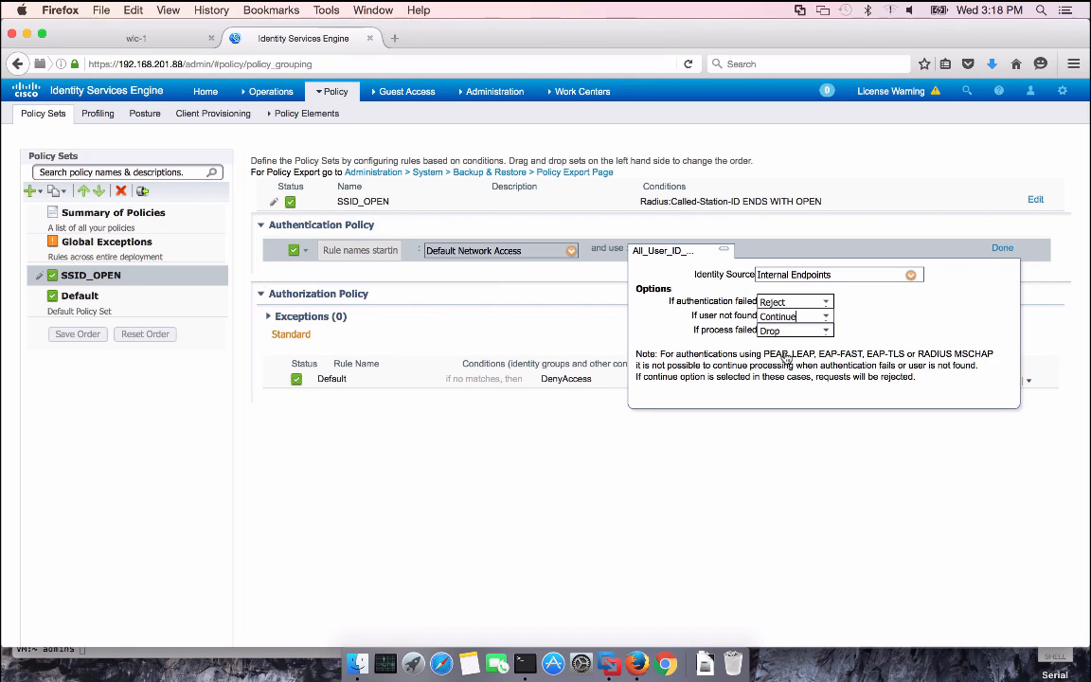
click(1004, 249)
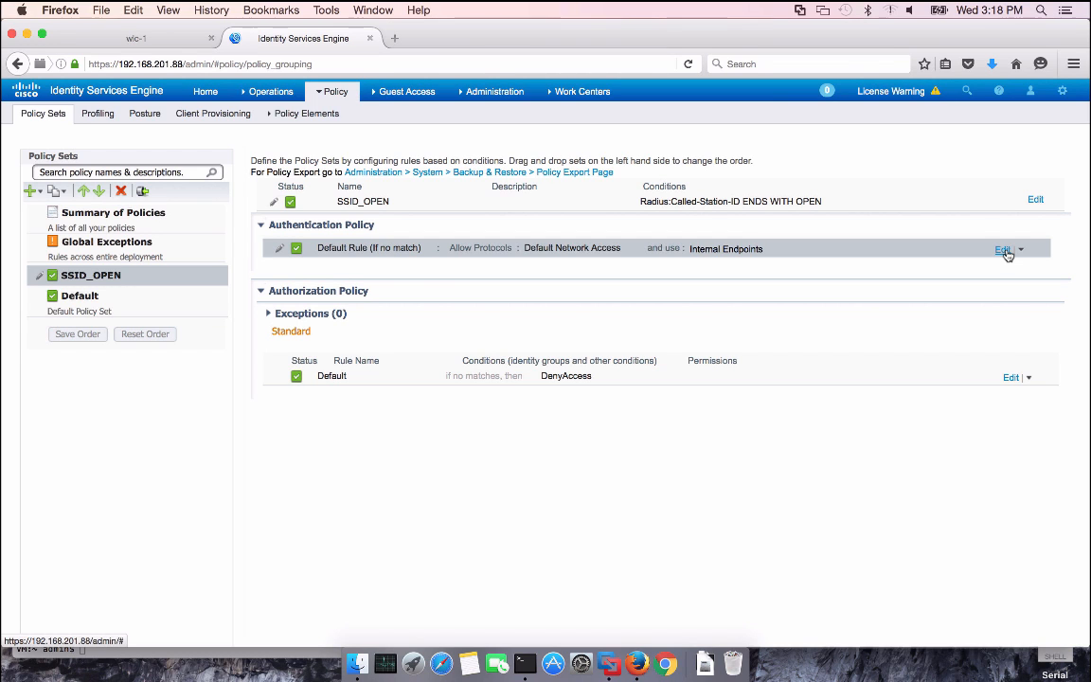
Replace DenyAccess with Standard > Cisco_WebAuth as the Default authorization rule's permission
click(1011, 379)
click(623, 380)
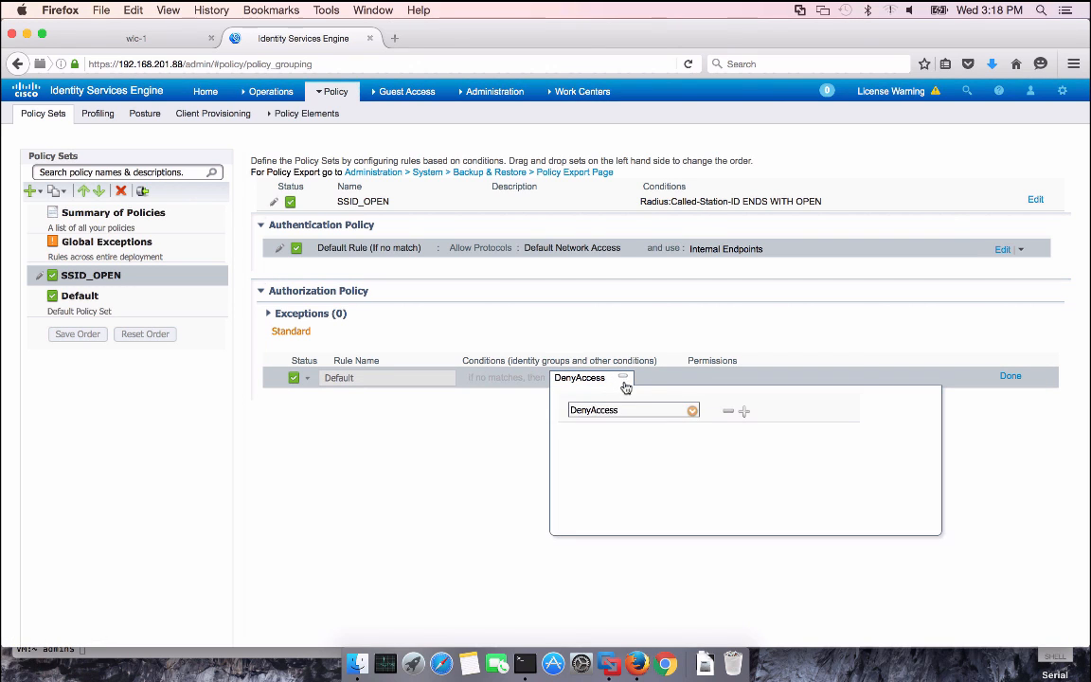
click(692, 414)
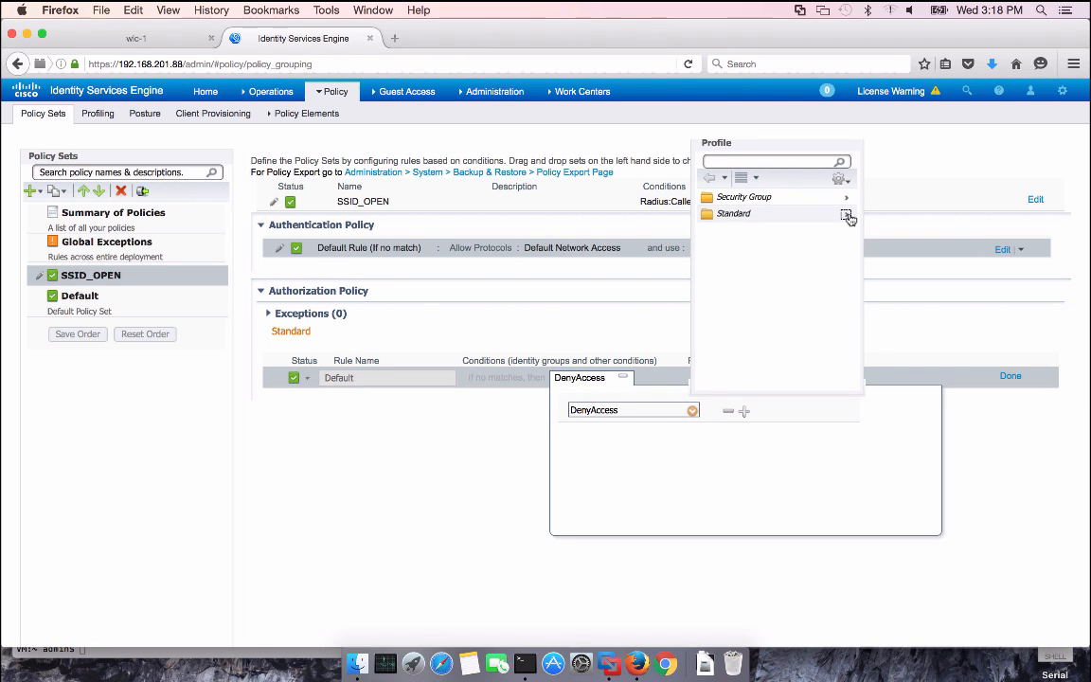
click(848, 216)
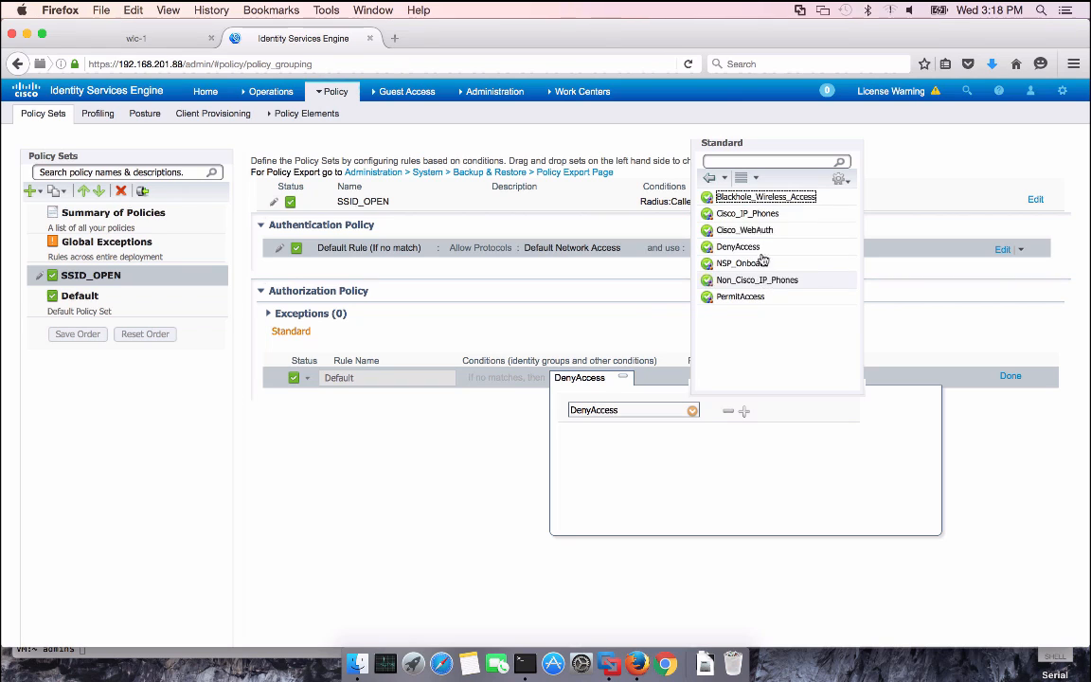
click(759, 231)
click(487, 456)
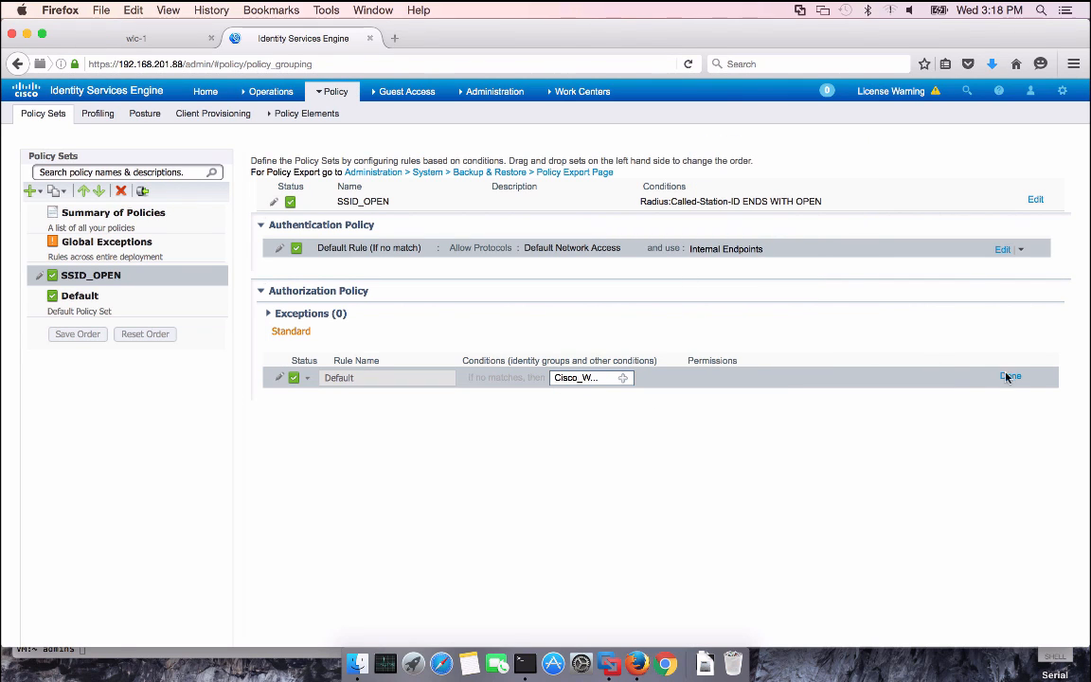
click(1009, 376)
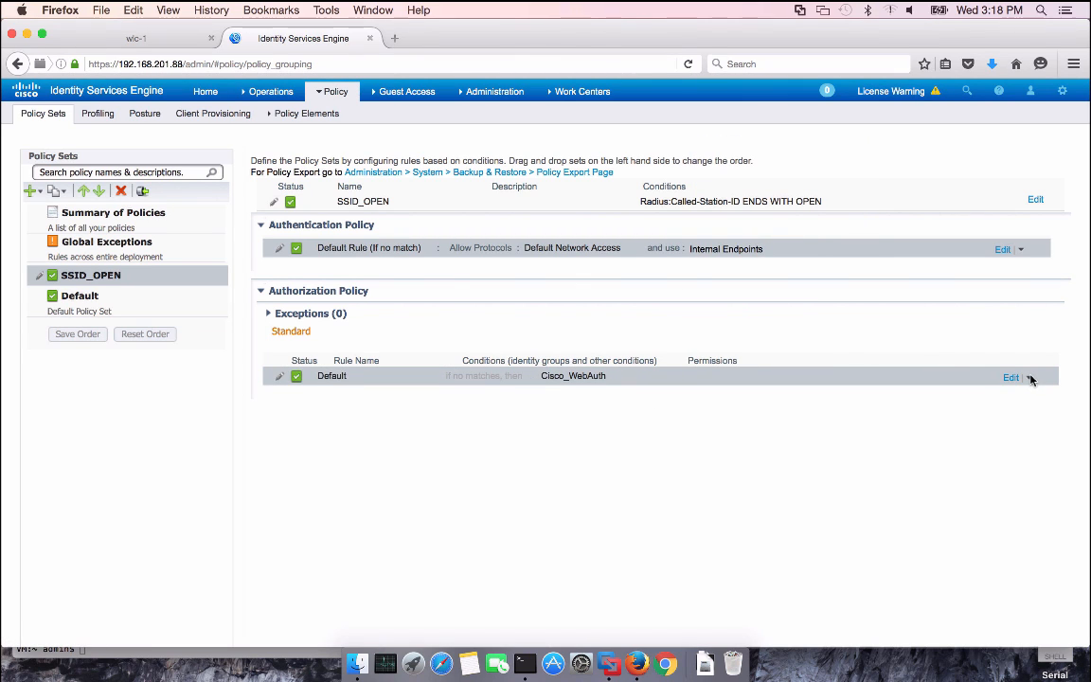
click(1031, 378)
Insert a Guest_Endpoints rule above Default using the GuestEndpoints endpoint identity group
click(980, 385)
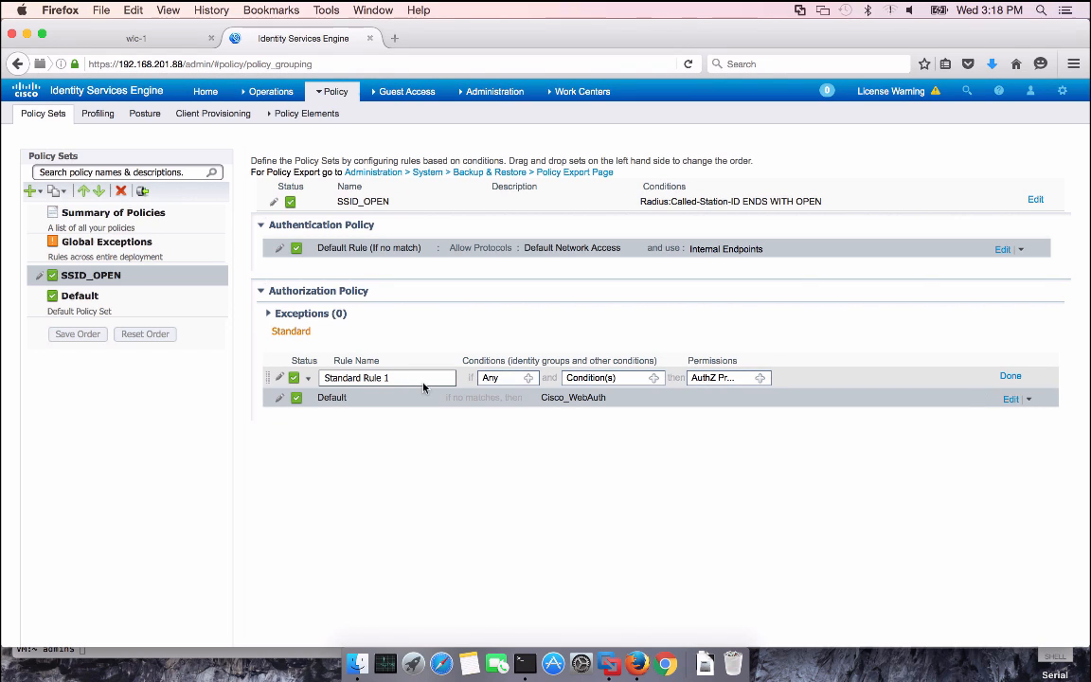
drag(415, 378, 320, 374)
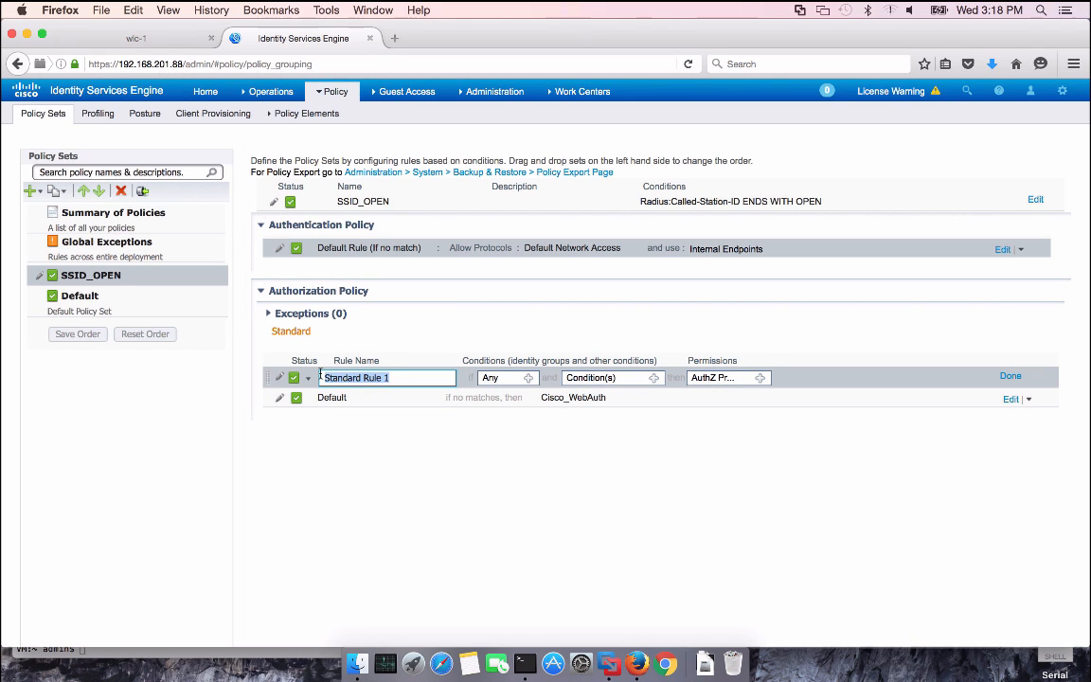
text(Guest_)
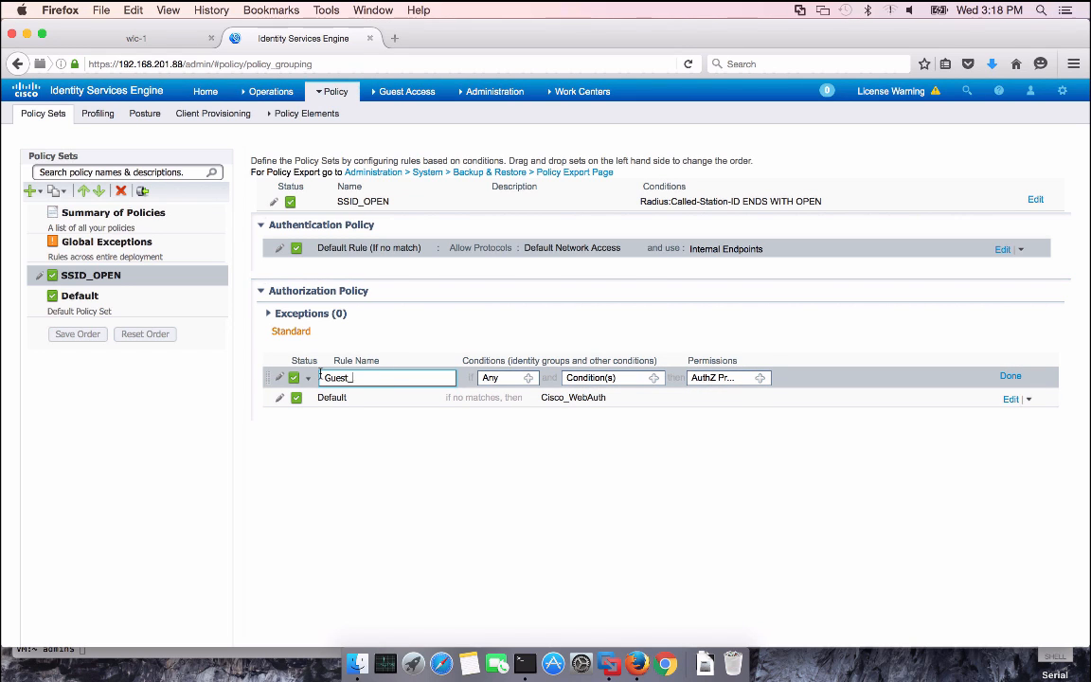
text(Endpoints)
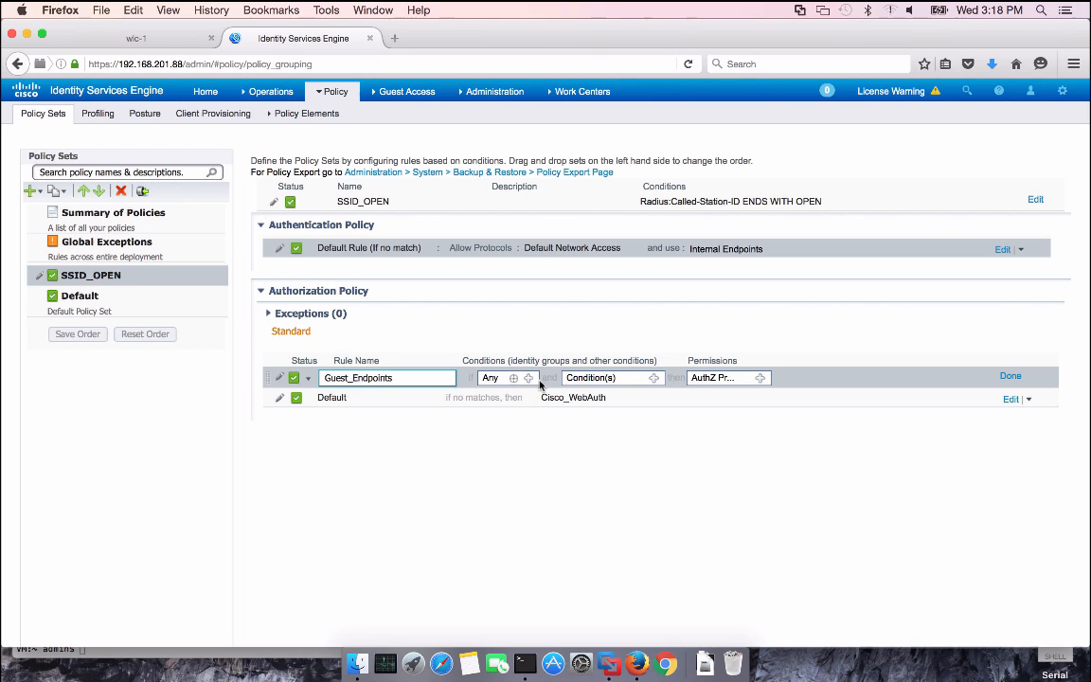
click(528, 378)
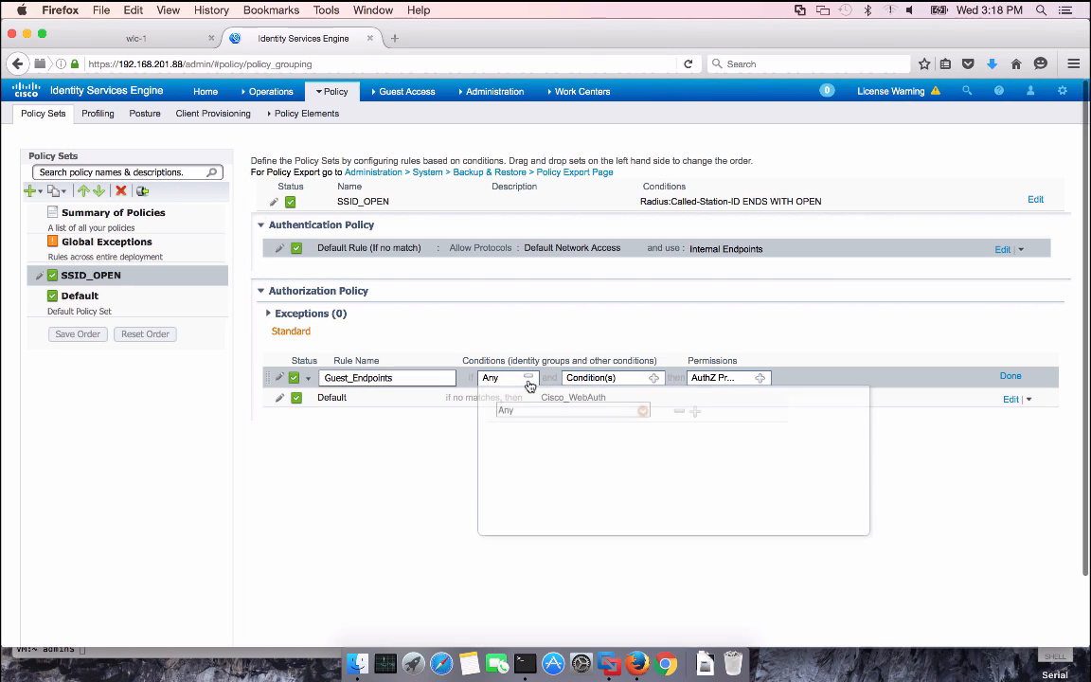
click(643, 413)
click(791, 233)
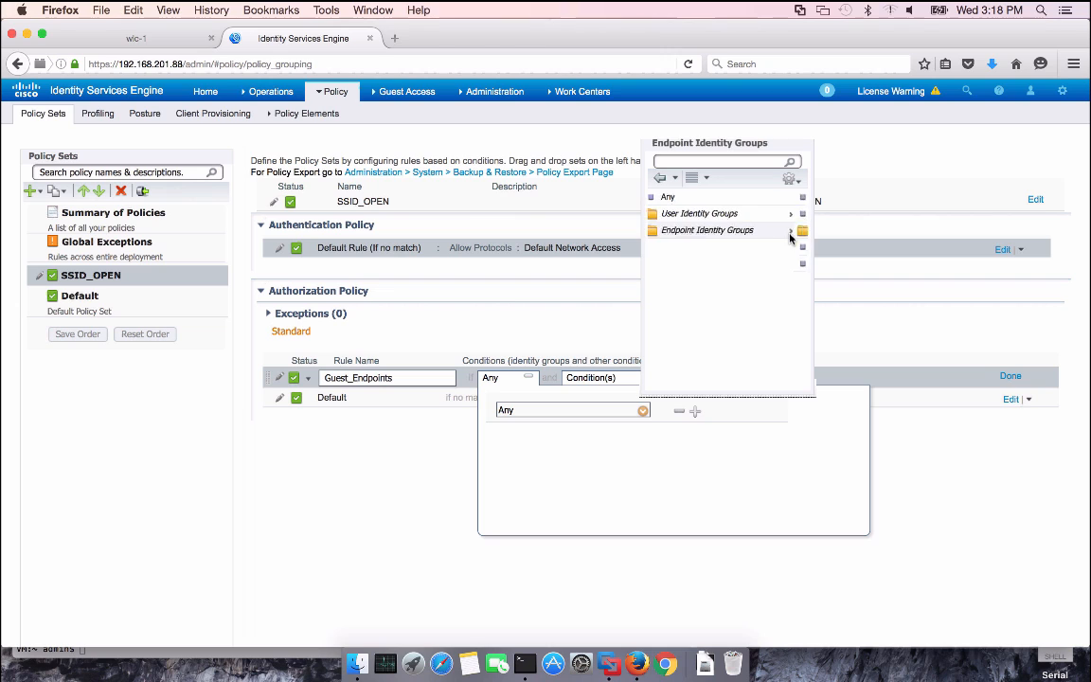
click(703, 266)
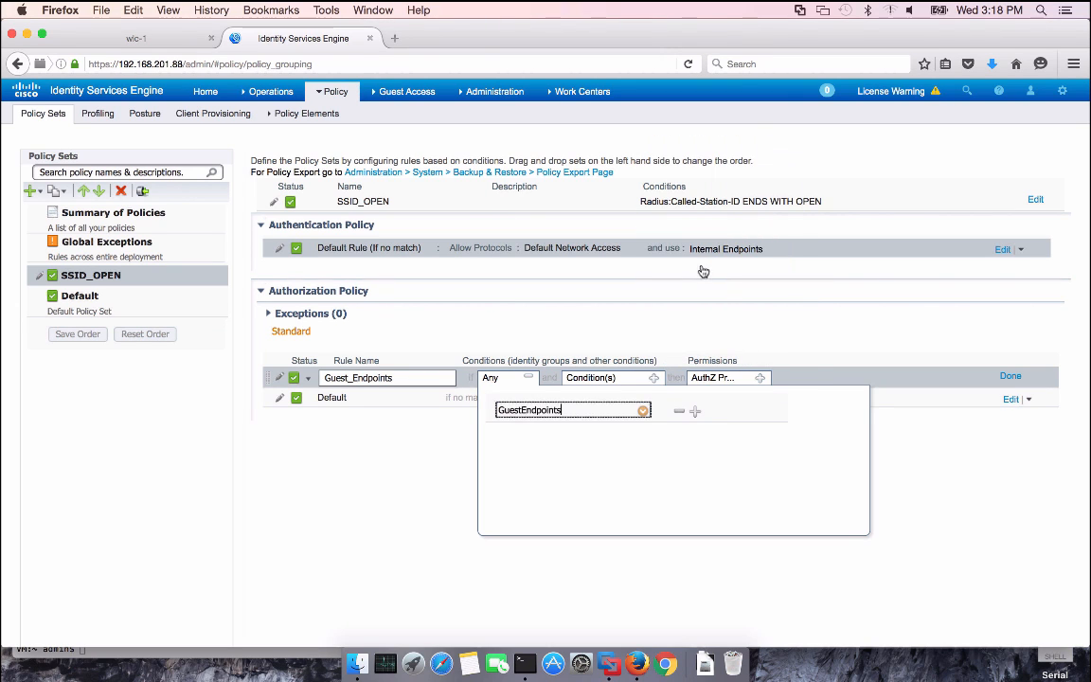
click(407, 484)
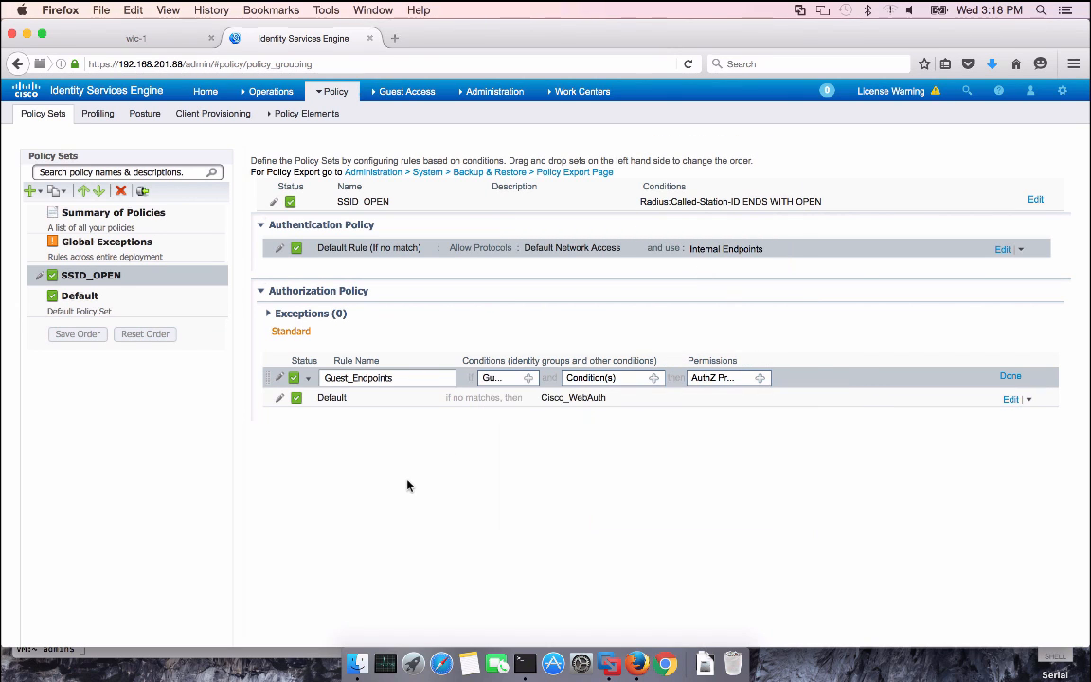
Give Guest_Endpoints the Standard PermitAccess permission and save the SSID_OPEN policy set
click(760, 380)
click(829, 410)
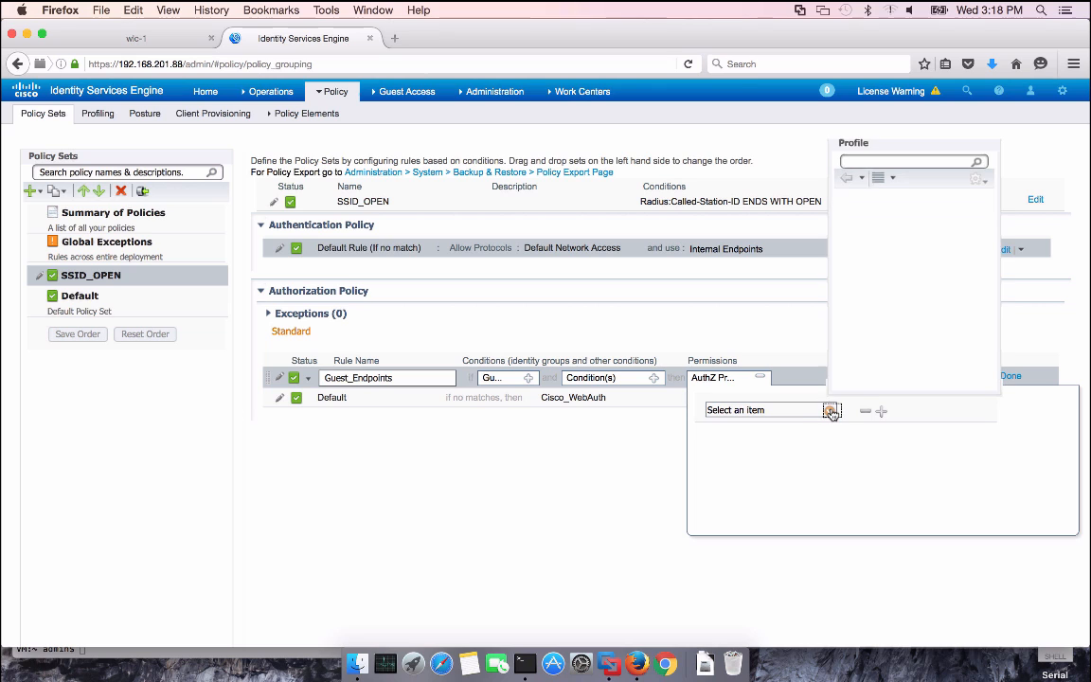
click(983, 214)
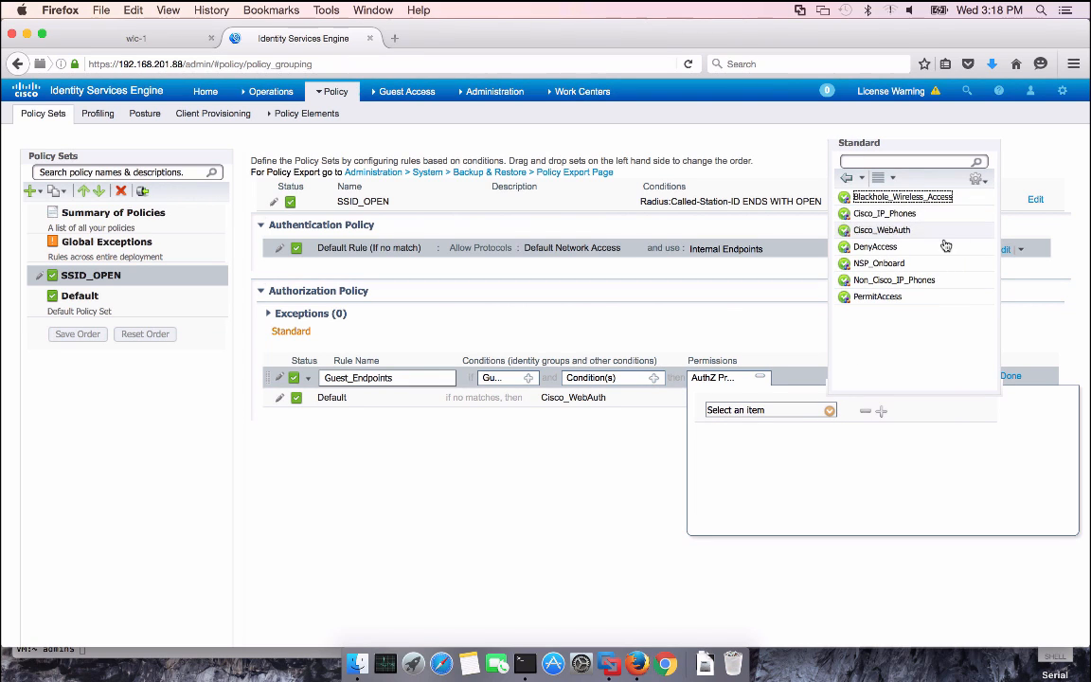
click(876, 297)
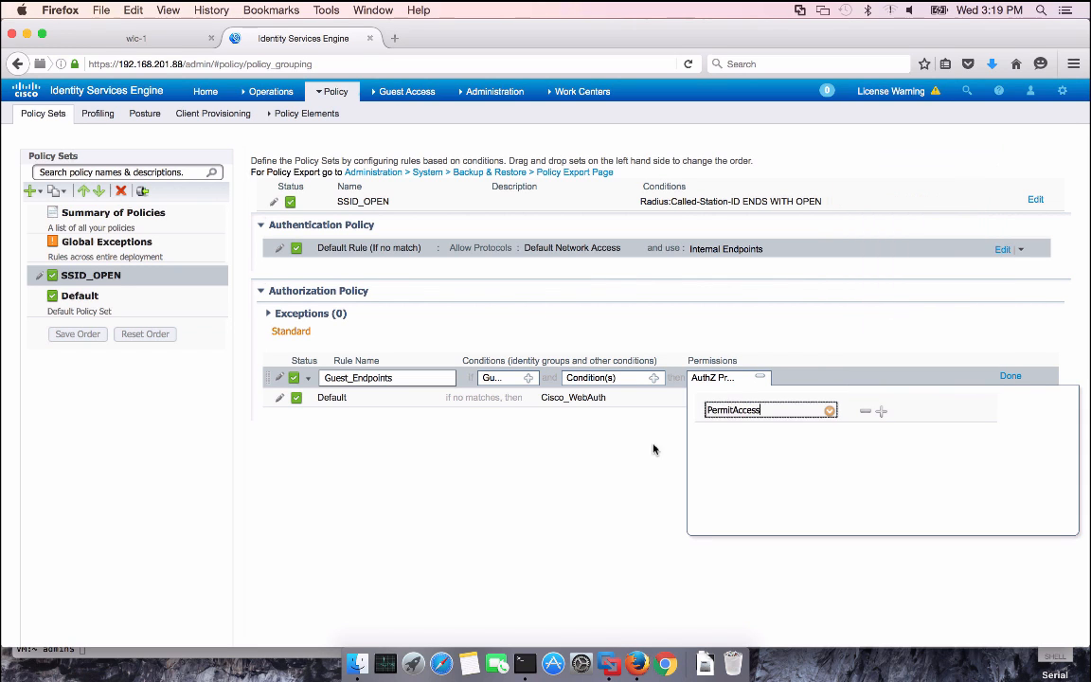
click(1010, 376)
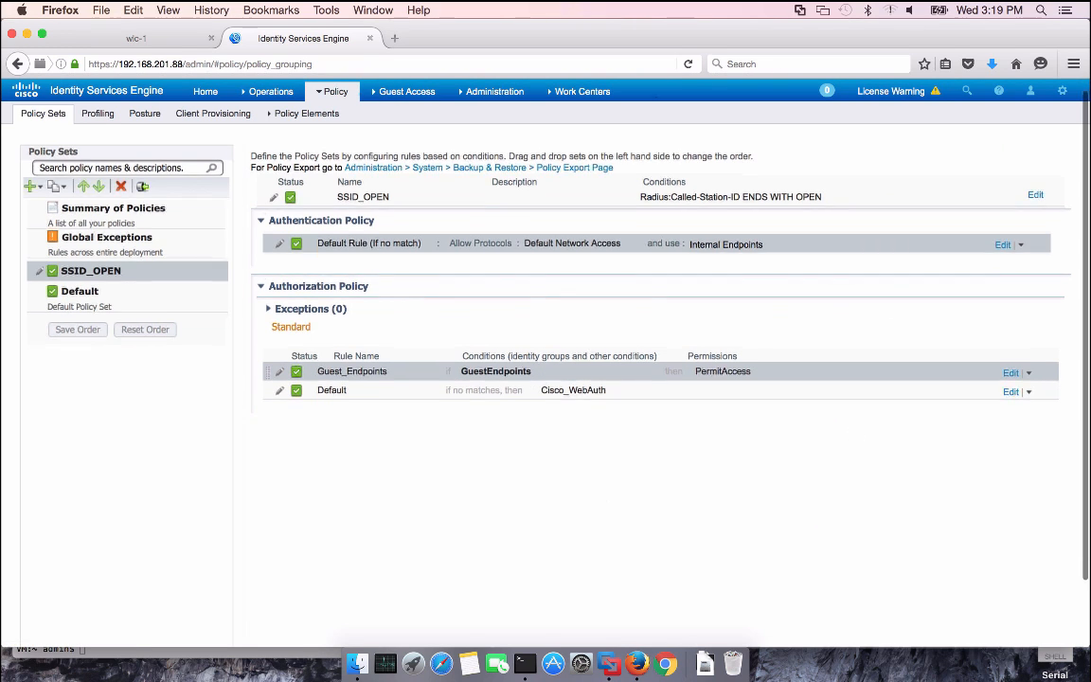
scroll(599, 493, down, 2)
click(278, 636)
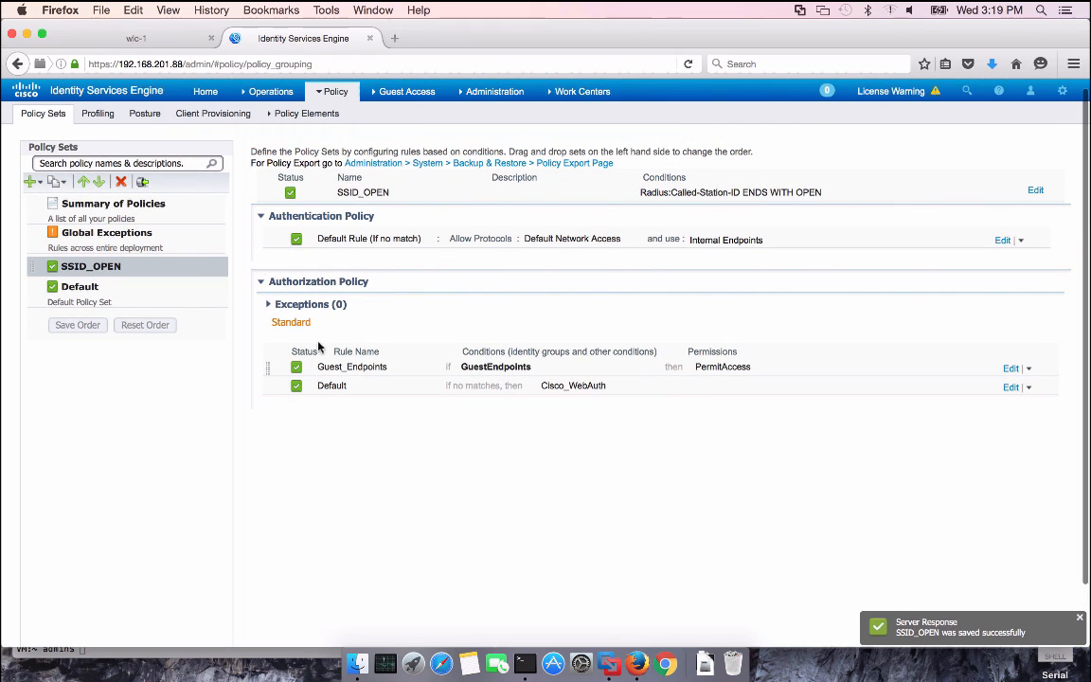
Create a new policy set above SSID_OPEN and name it SSID_ISE
click(41, 183)
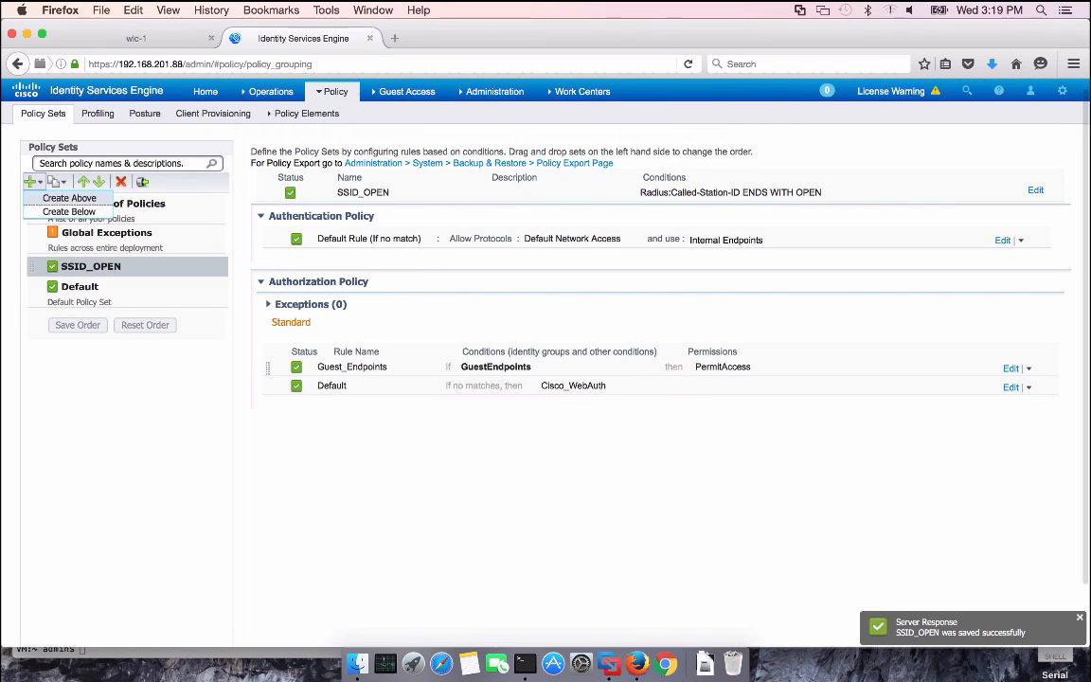
click(62, 199)
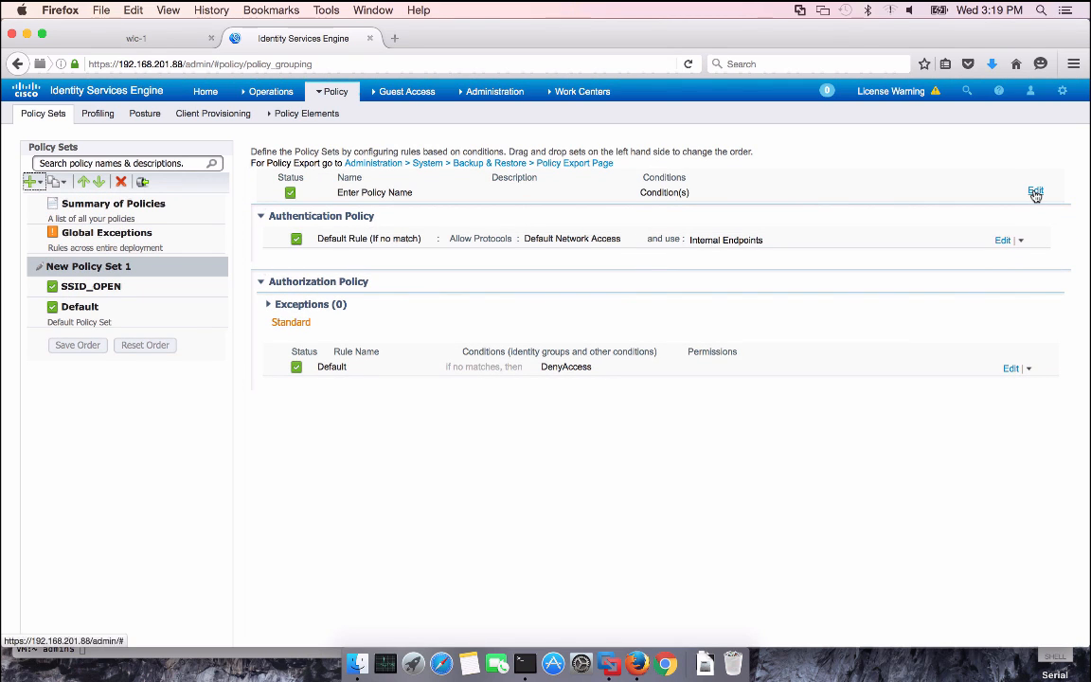
click(1035, 193)
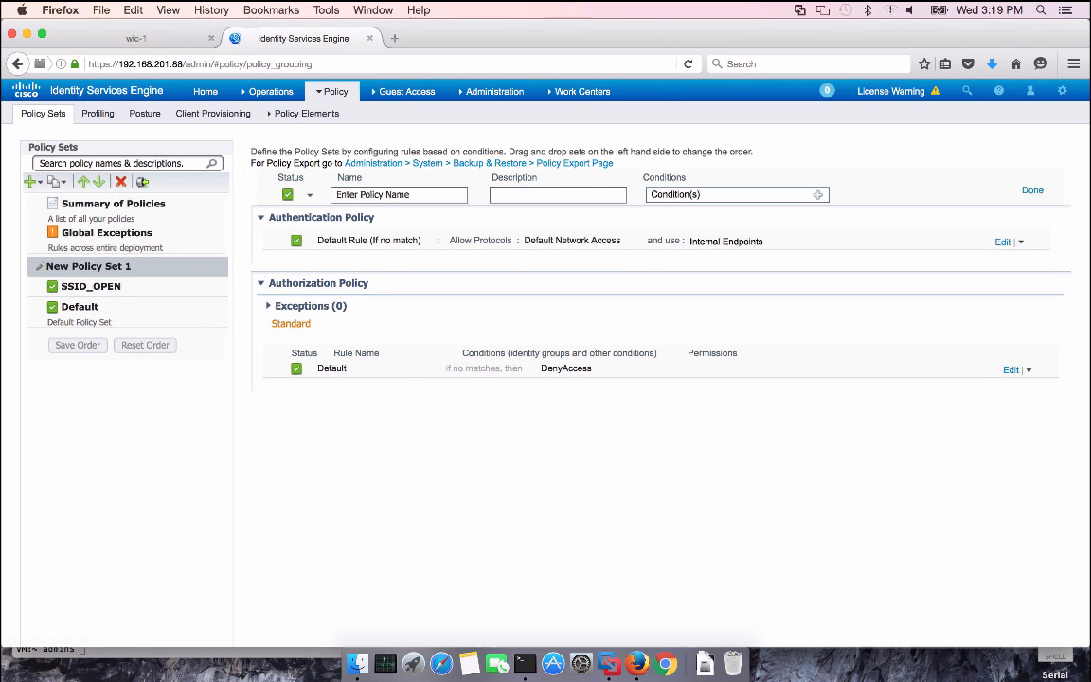
drag(365, 194, 333, 191)
text(SSID_ISE)
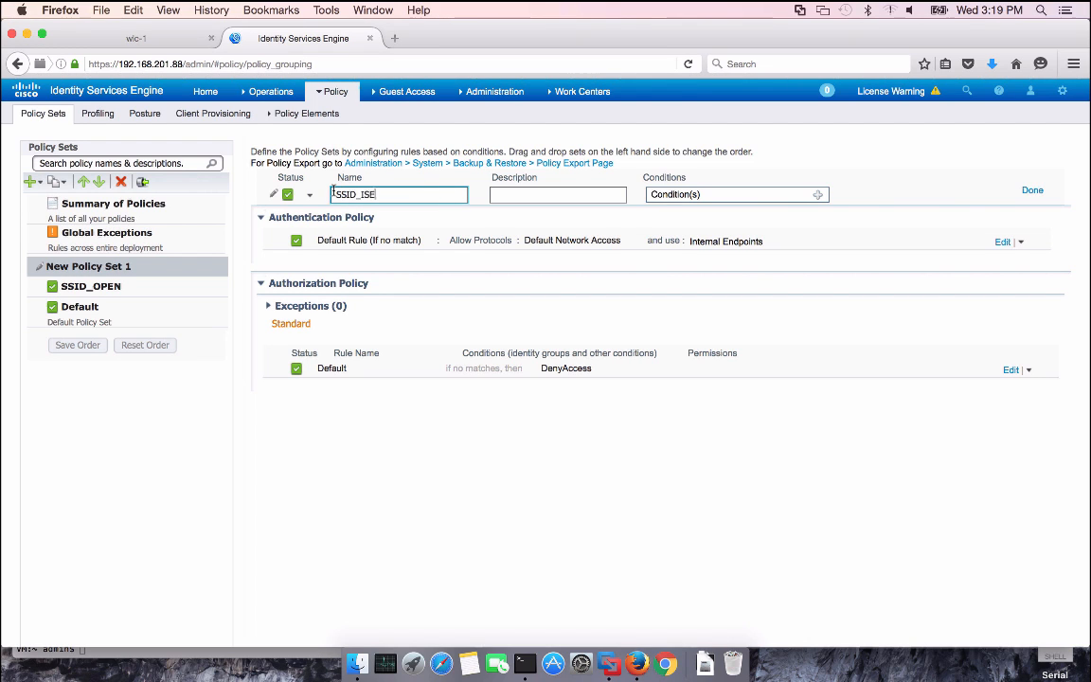
Give SSID_ISE the condition Radius:Called-Station-ID Ends With ISE
click(819, 196)
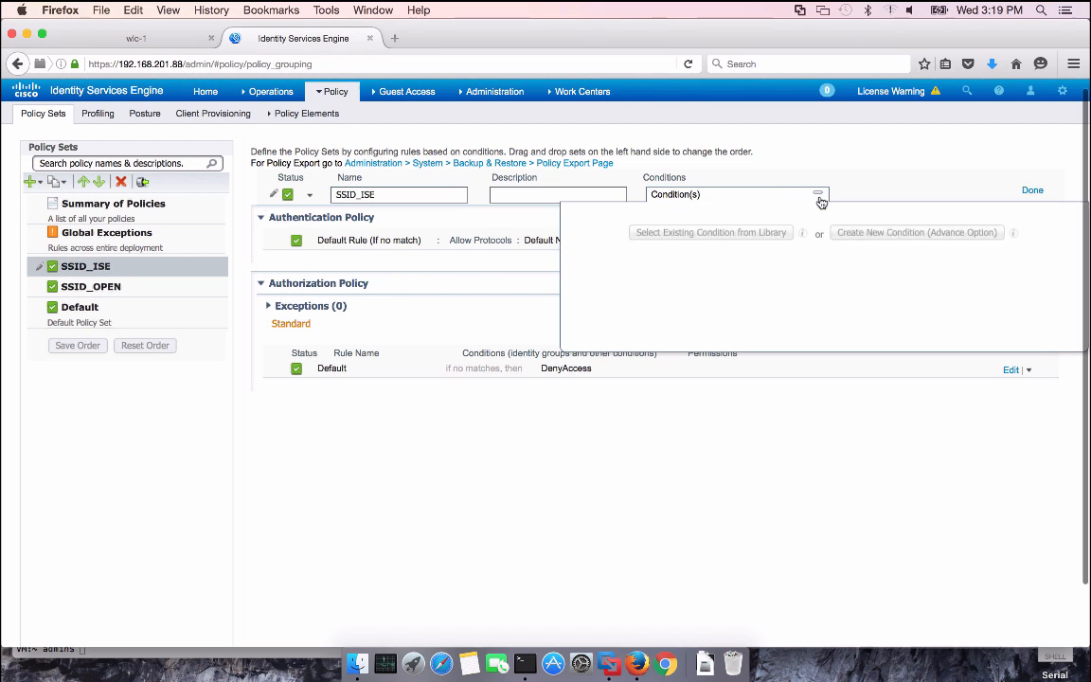
click(864, 237)
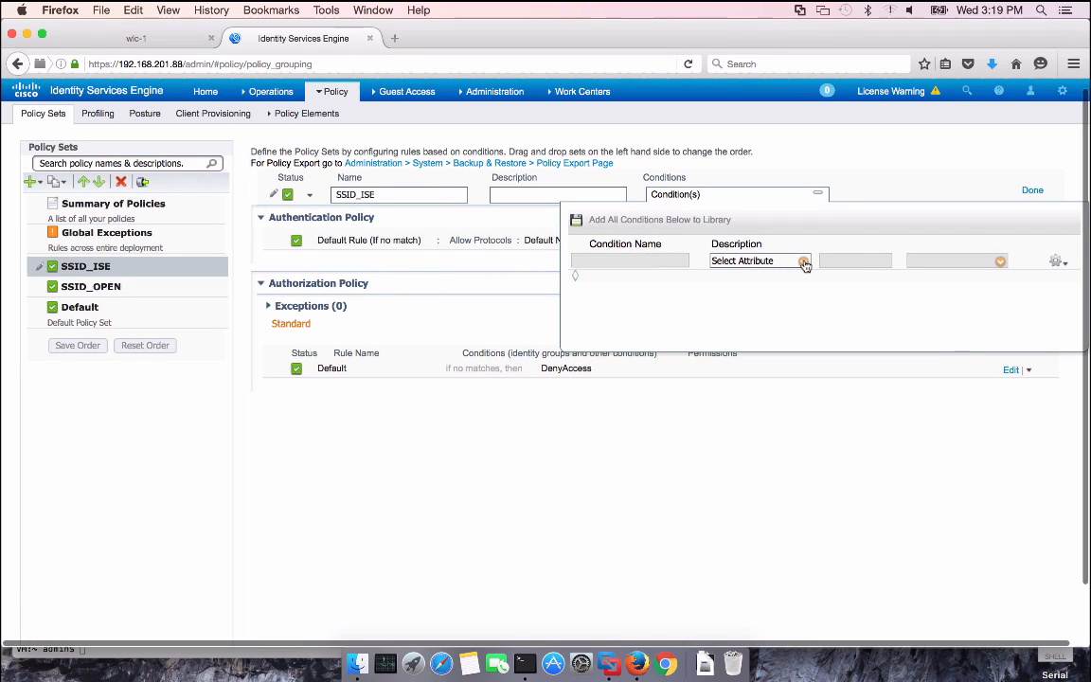
click(803, 261)
scroll(897, 463, down, 3)
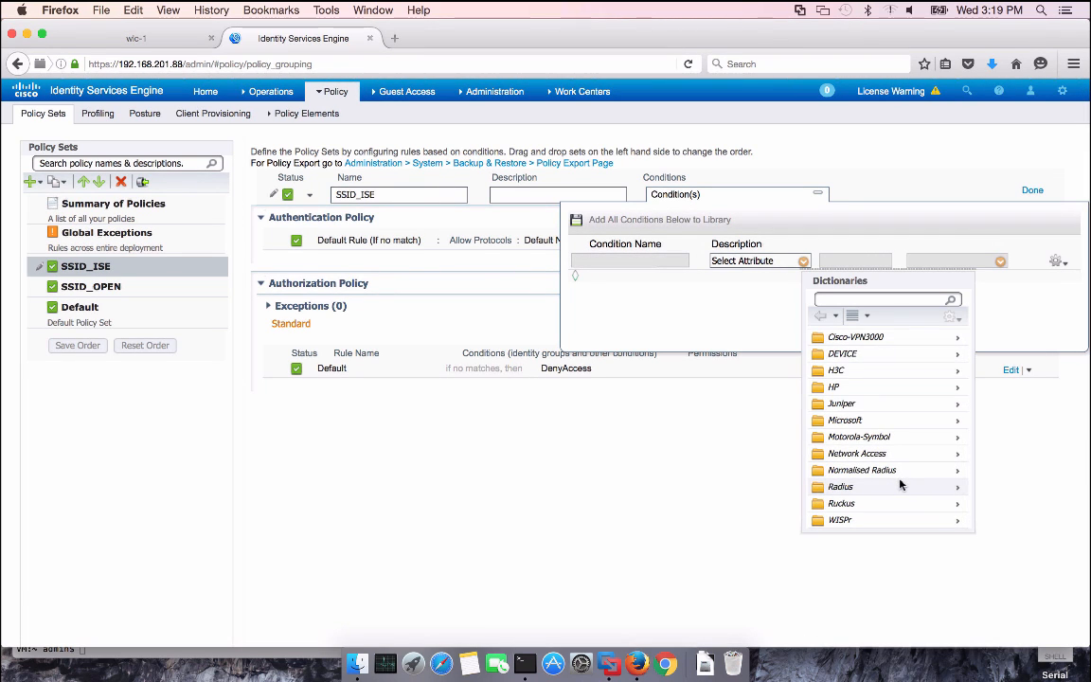
click(899, 486)
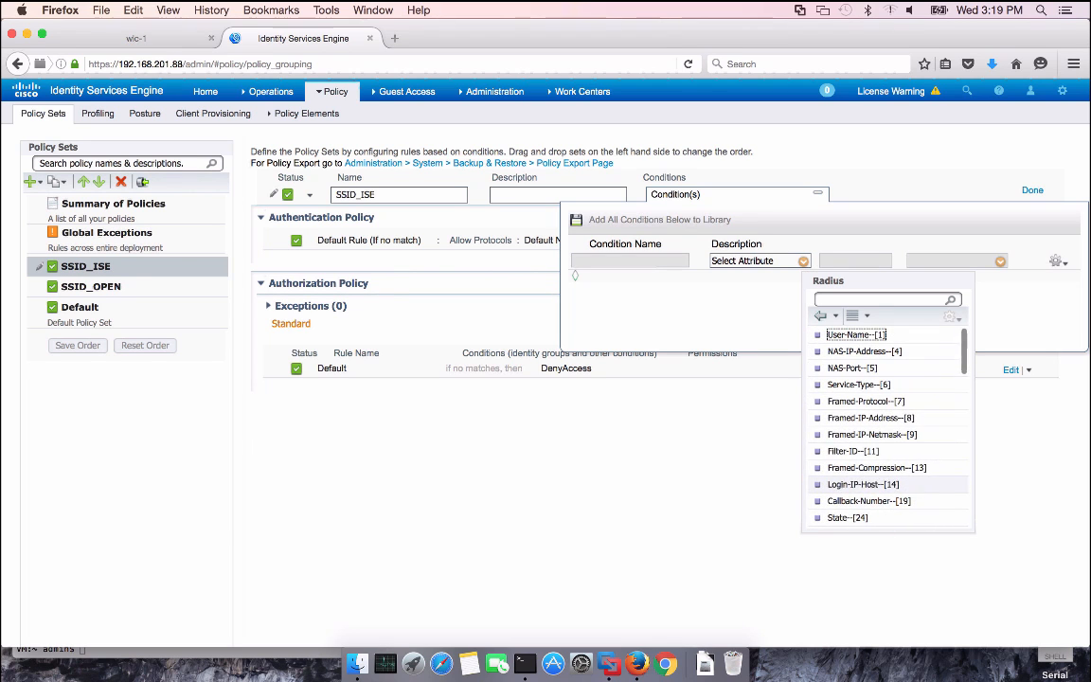
scroll(863, 425, down, 3)
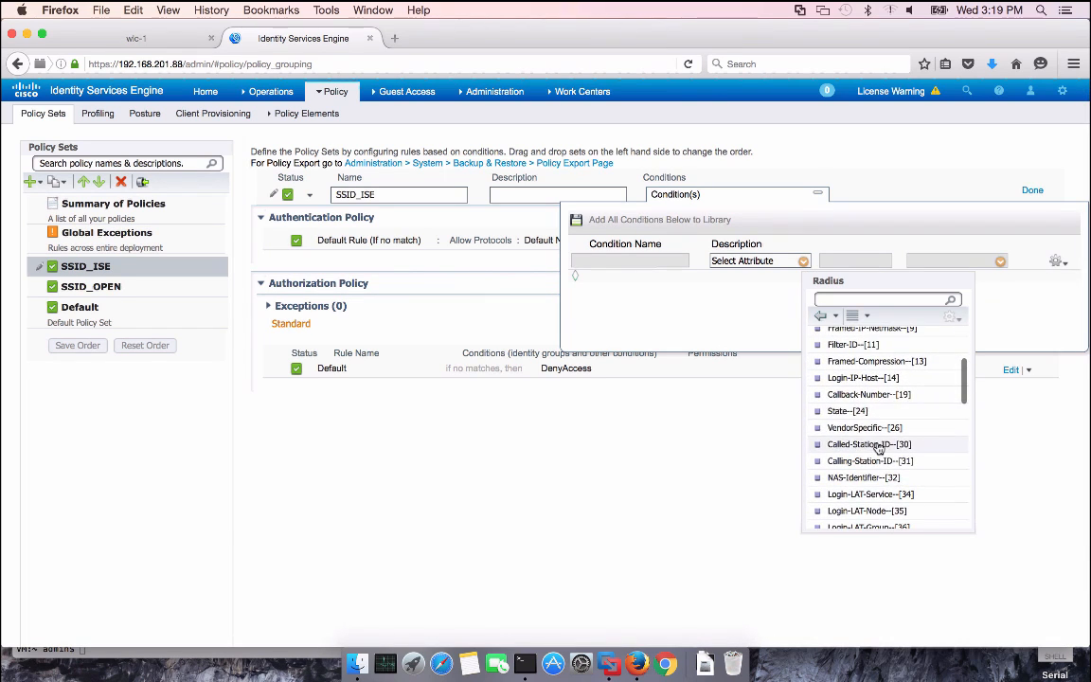
click(869, 445)
click(877, 261)
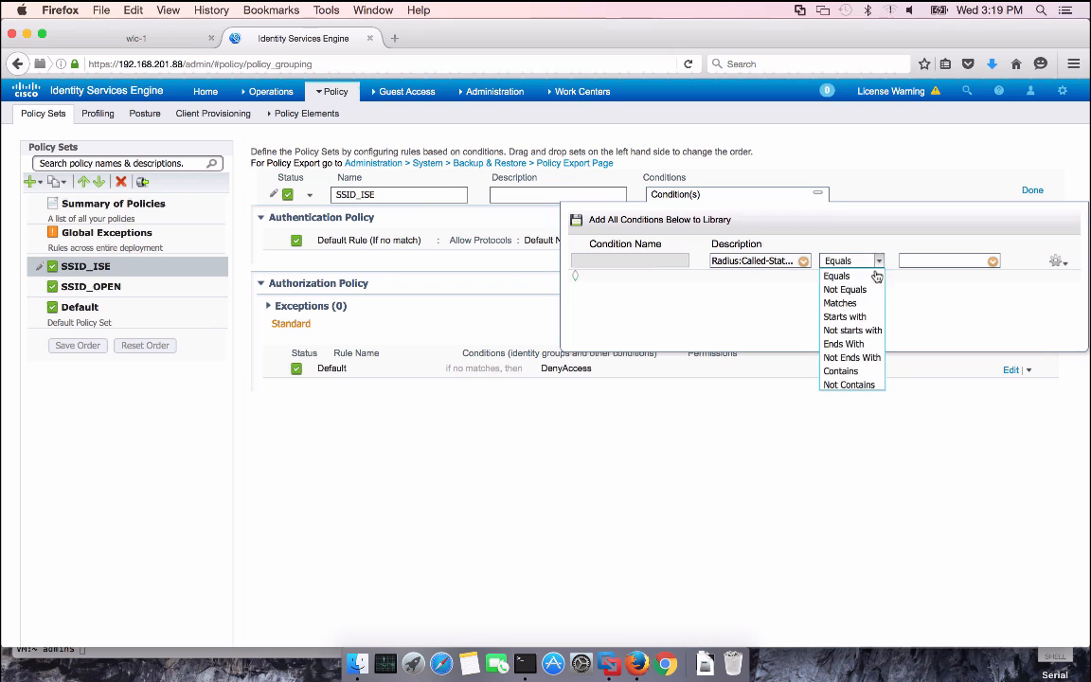
click(847, 343)
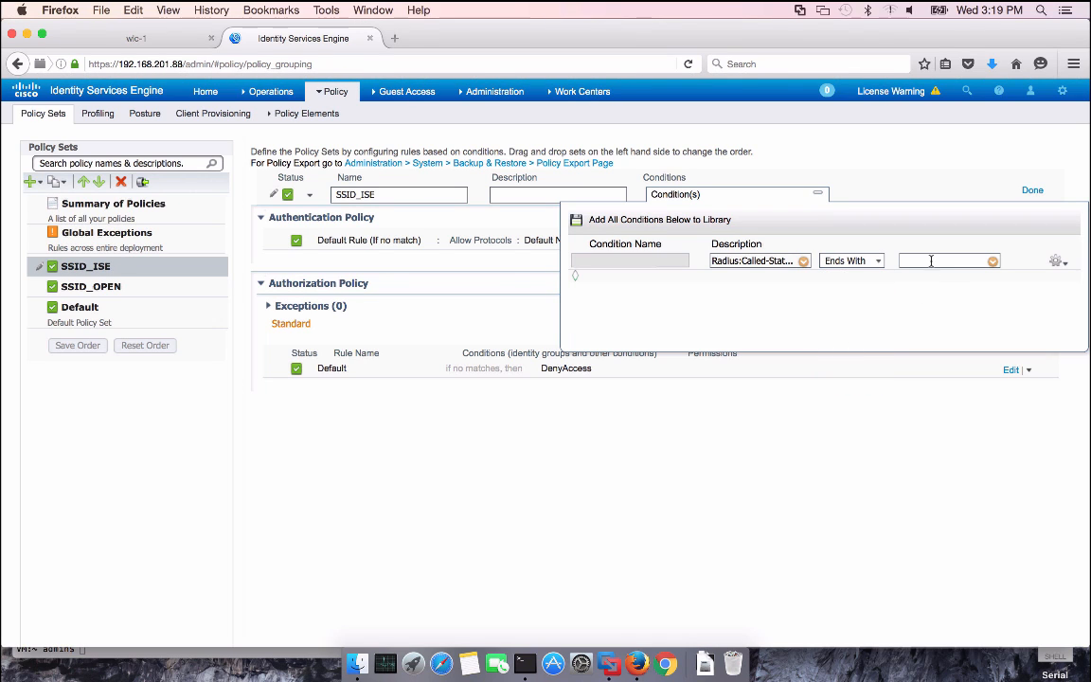
click(930, 260)
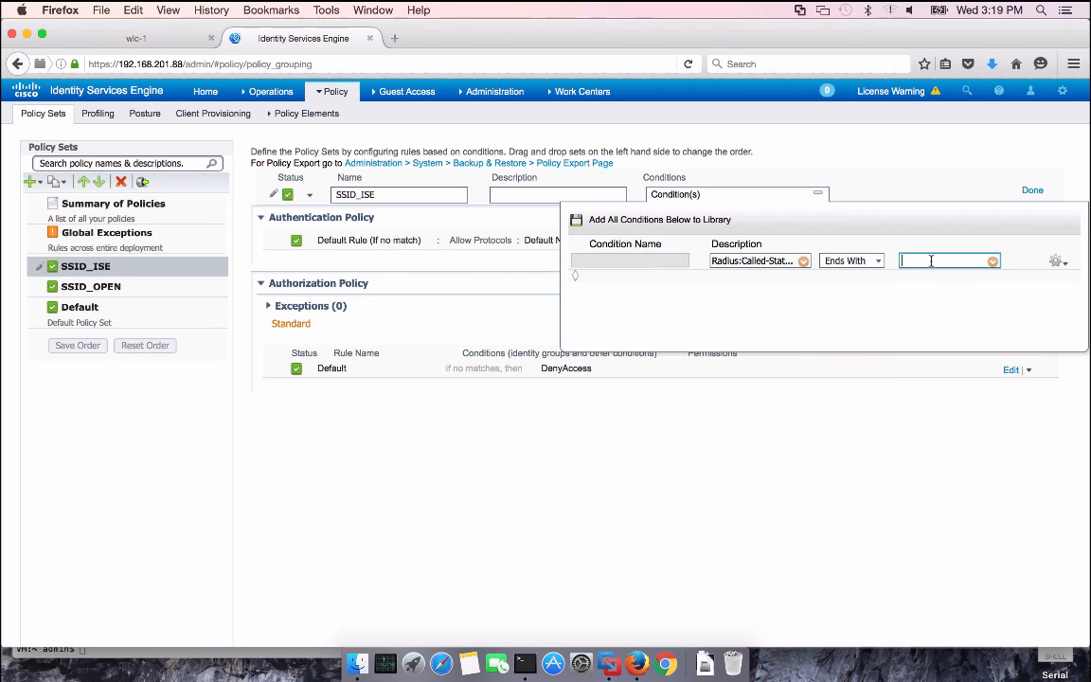
click(905, 441)
click(1002, 242)
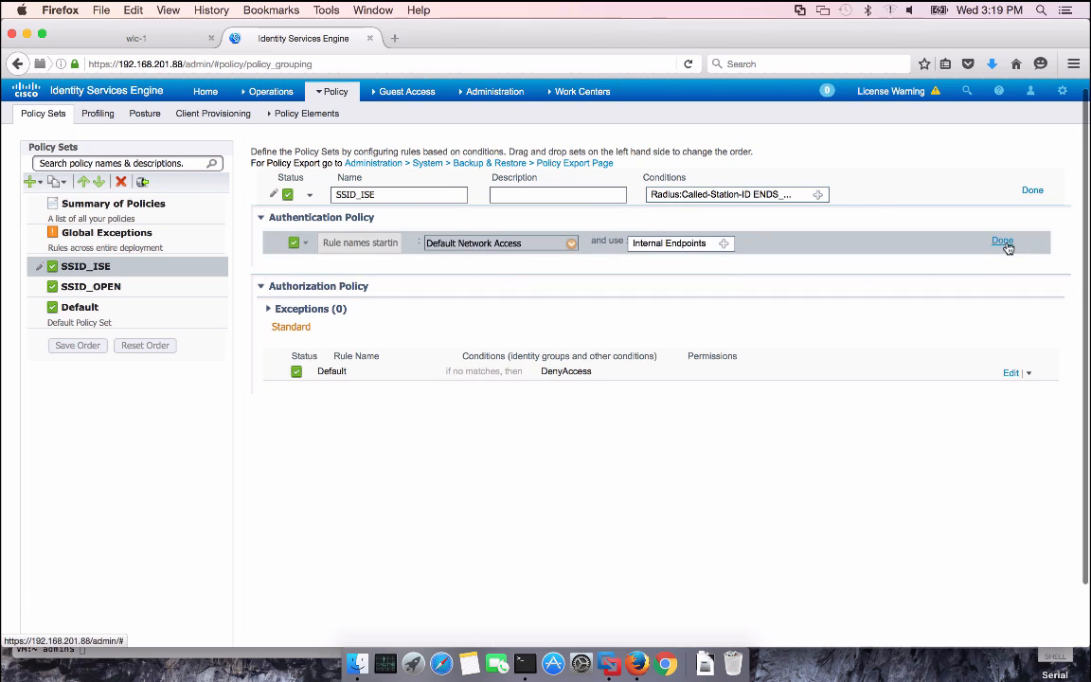
Set SSID_ISE's default authentication rule to All_User_ID_Stores, rejecting when the user is not found
click(725, 244)
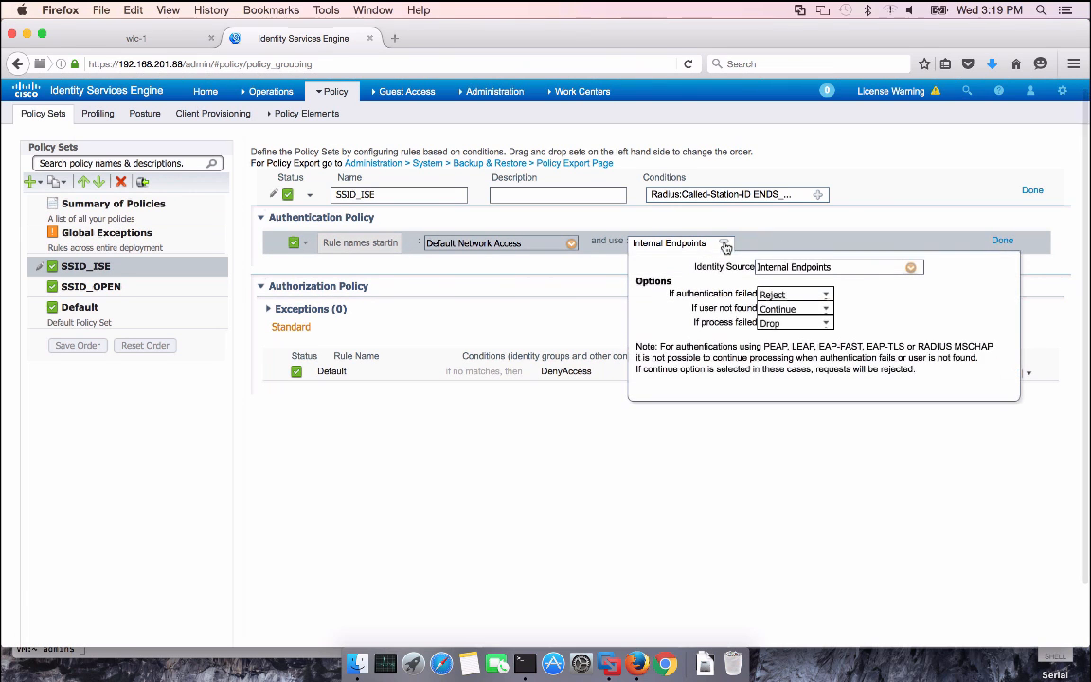
click(912, 267)
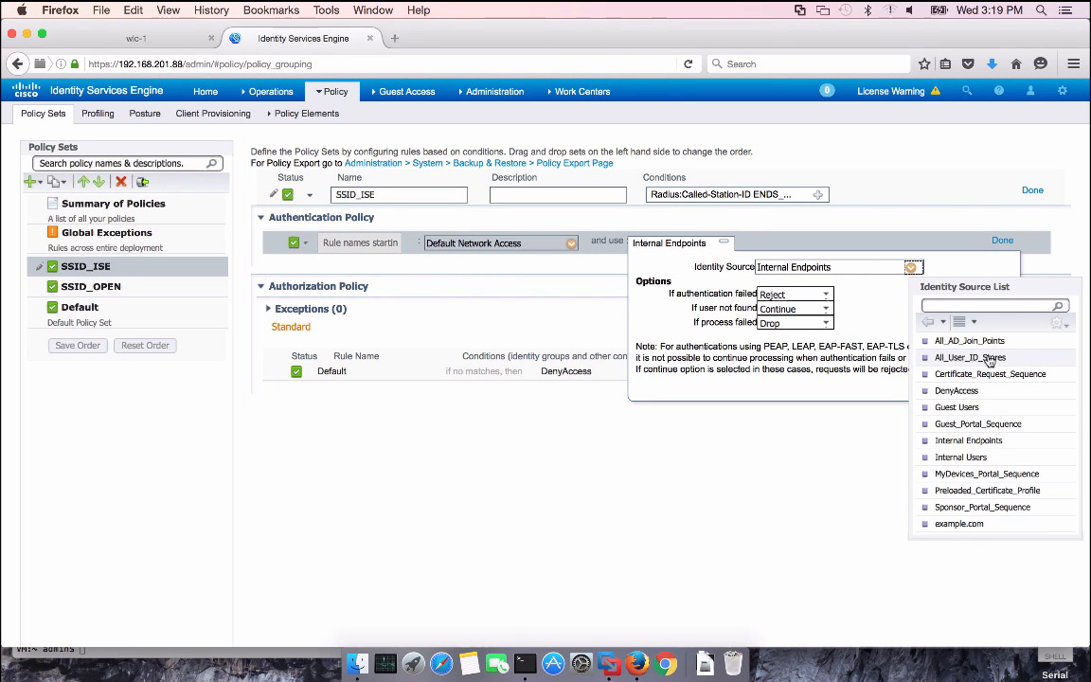
click(970, 357)
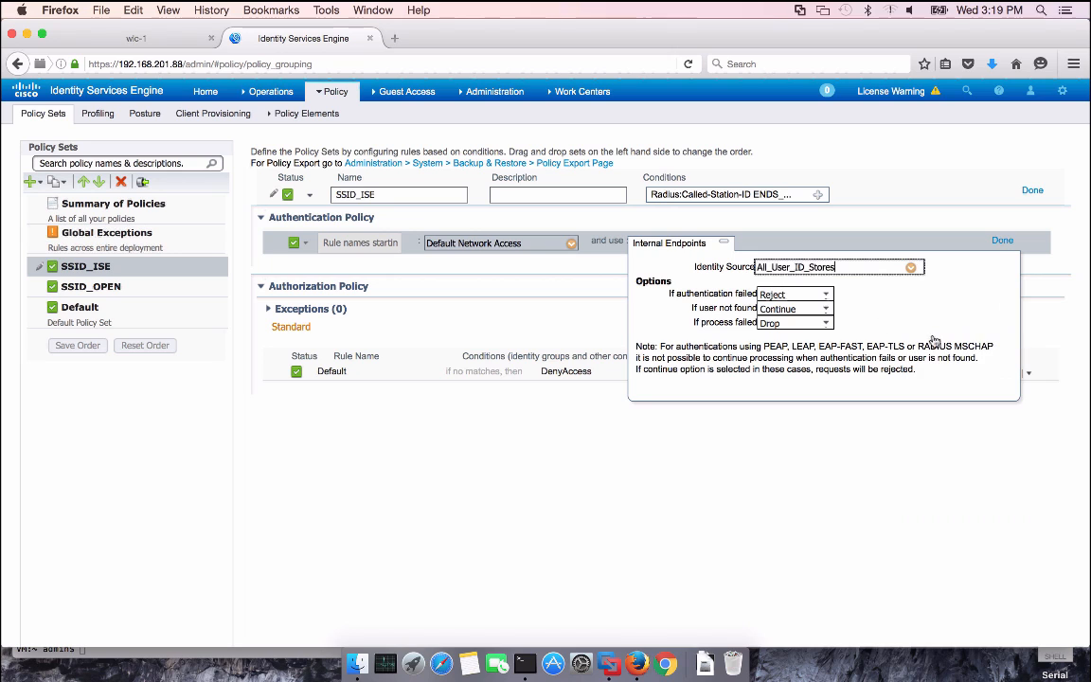
click(826, 313)
click(783, 329)
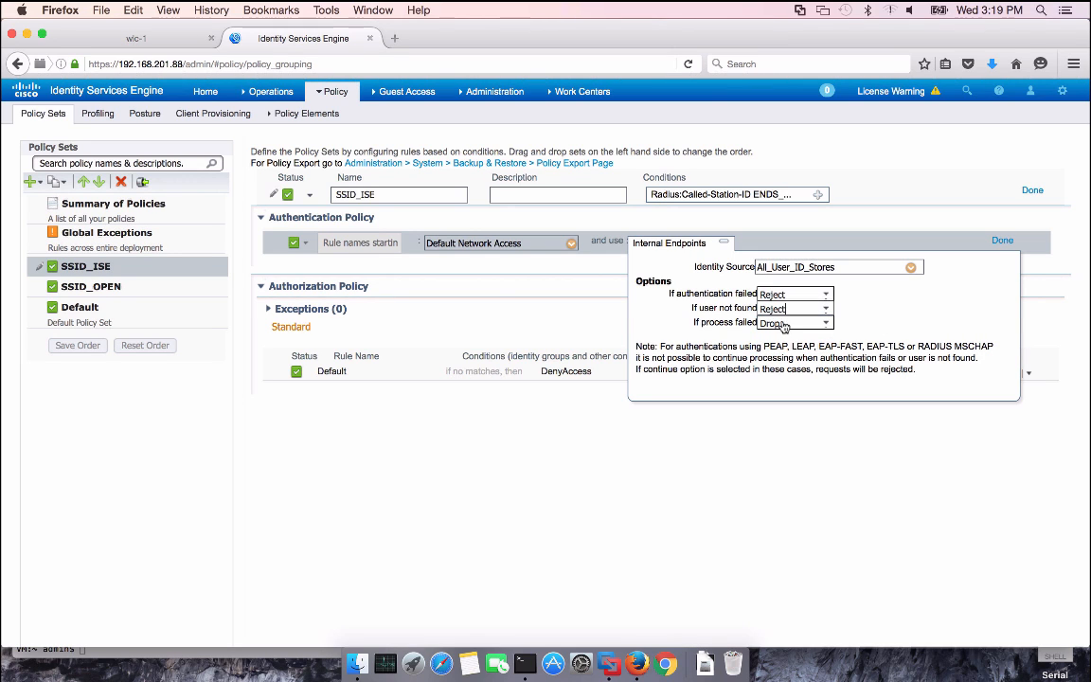
click(1001, 241)
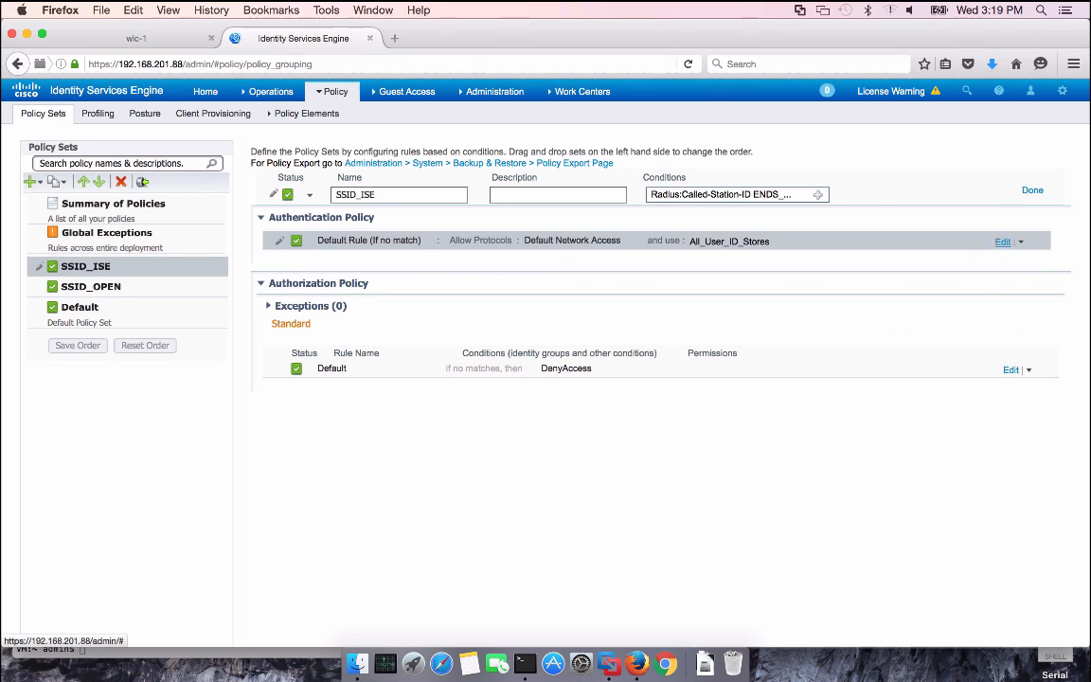
Change the Default authorization rule's permission to Standard > NSP_Onboard
click(1010, 369)
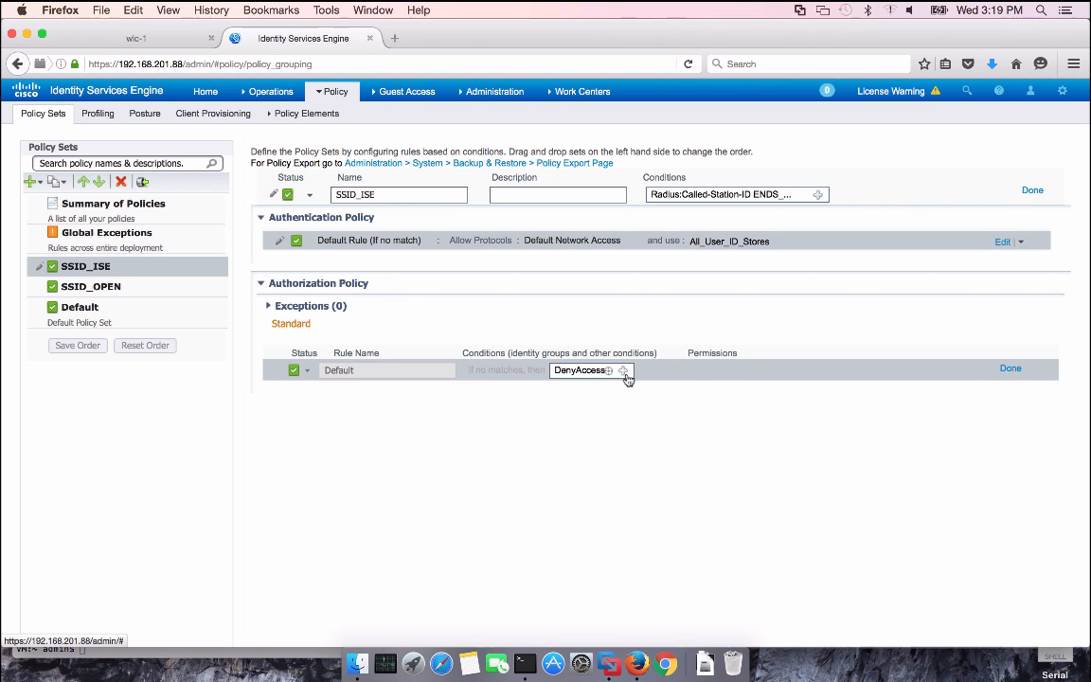
click(623, 371)
click(692, 404)
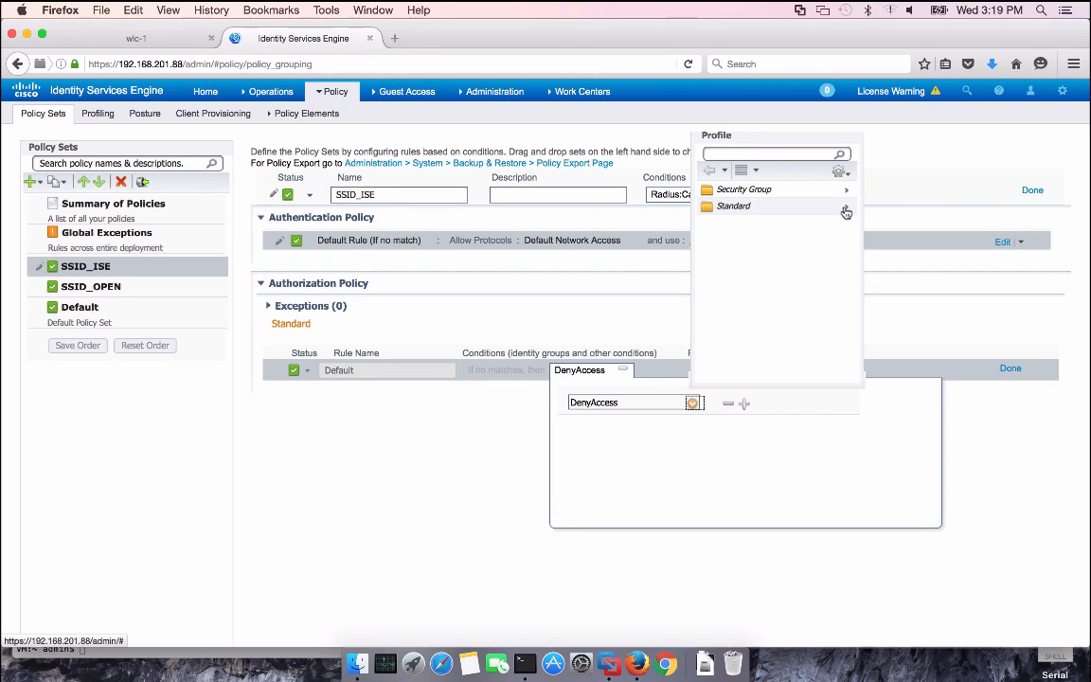
click(846, 212)
click(742, 253)
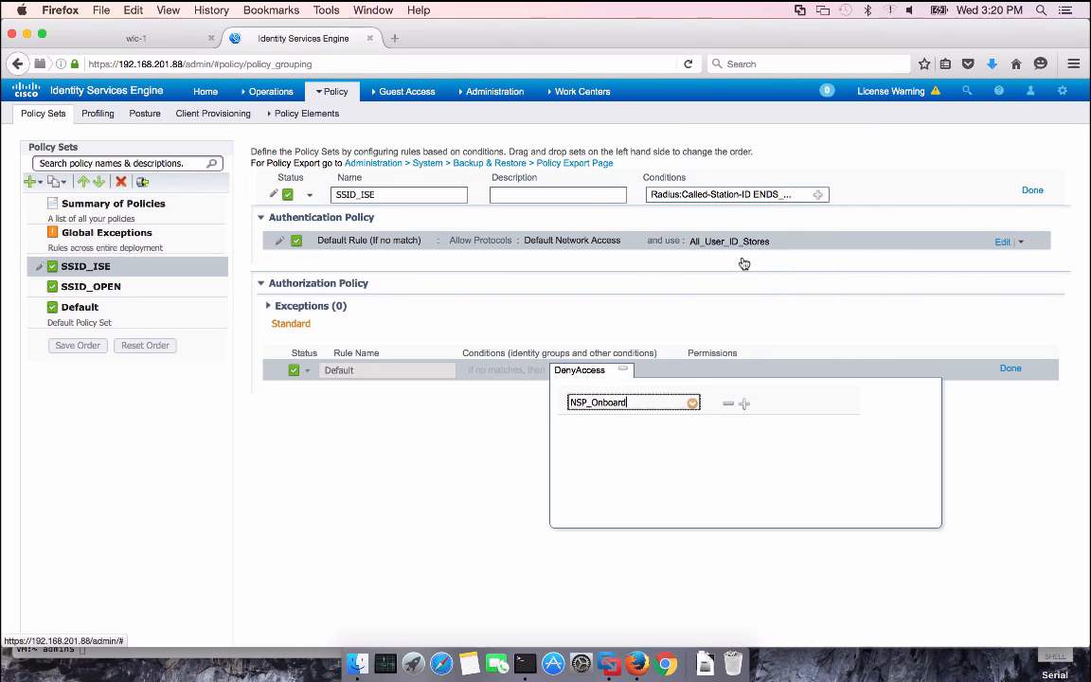
click(439, 409)
click(1006, 369)
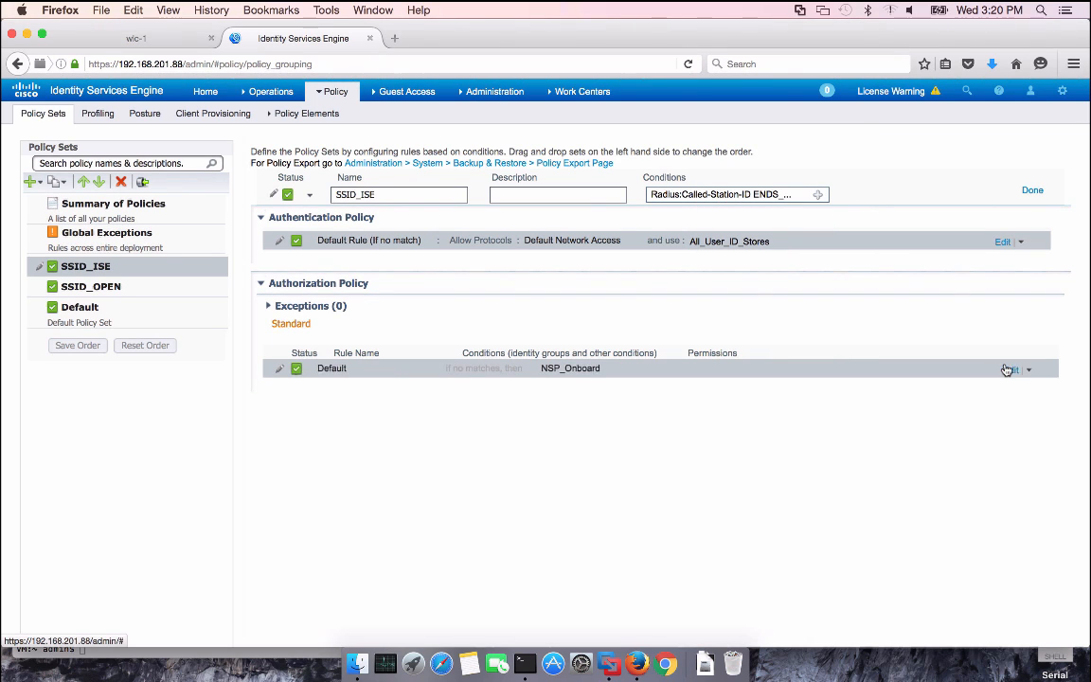
Insert a Registered rule above Default using the RegisteredDevices endpoint identity group
click(1028, 370)
click(975, 378)
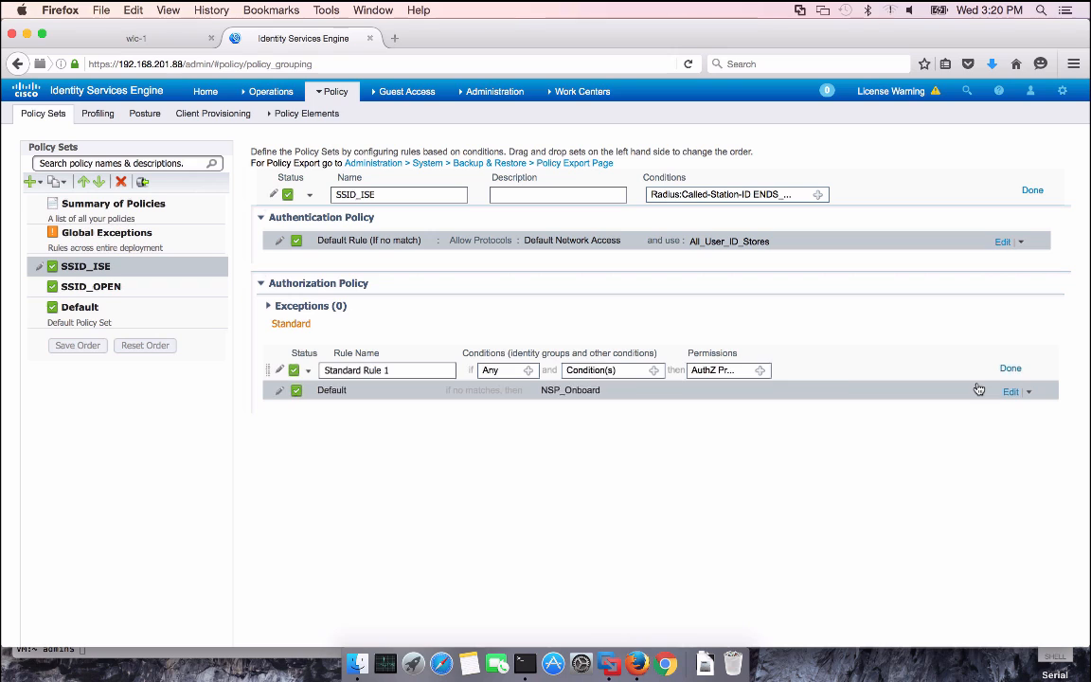
drag(411, 367, 313, 367)
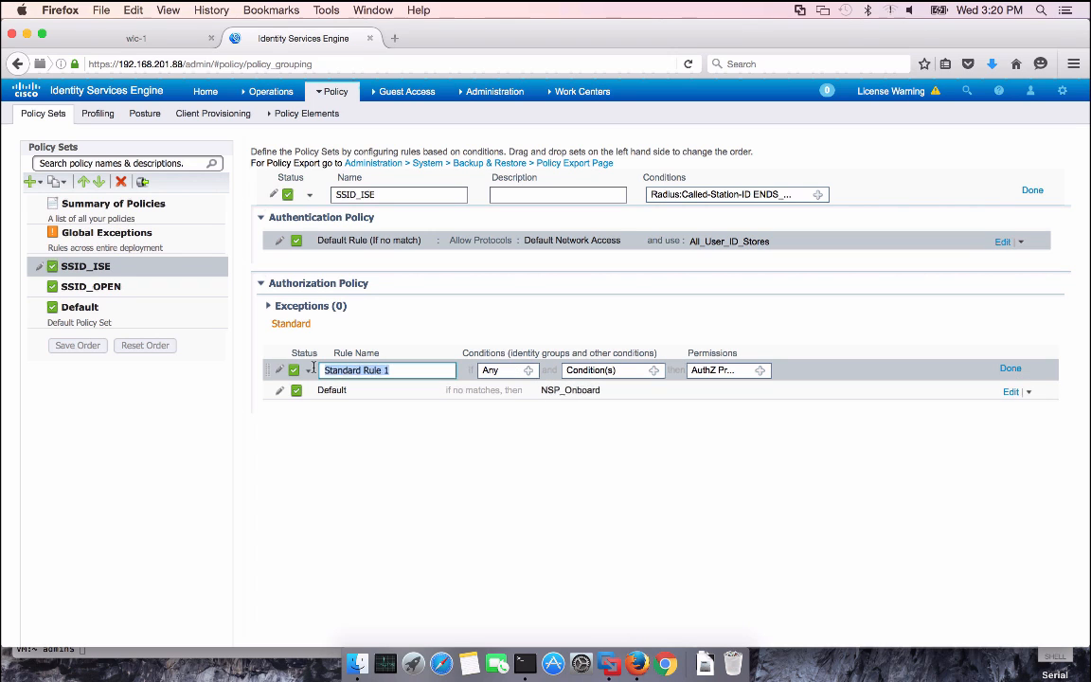
text(Registered)
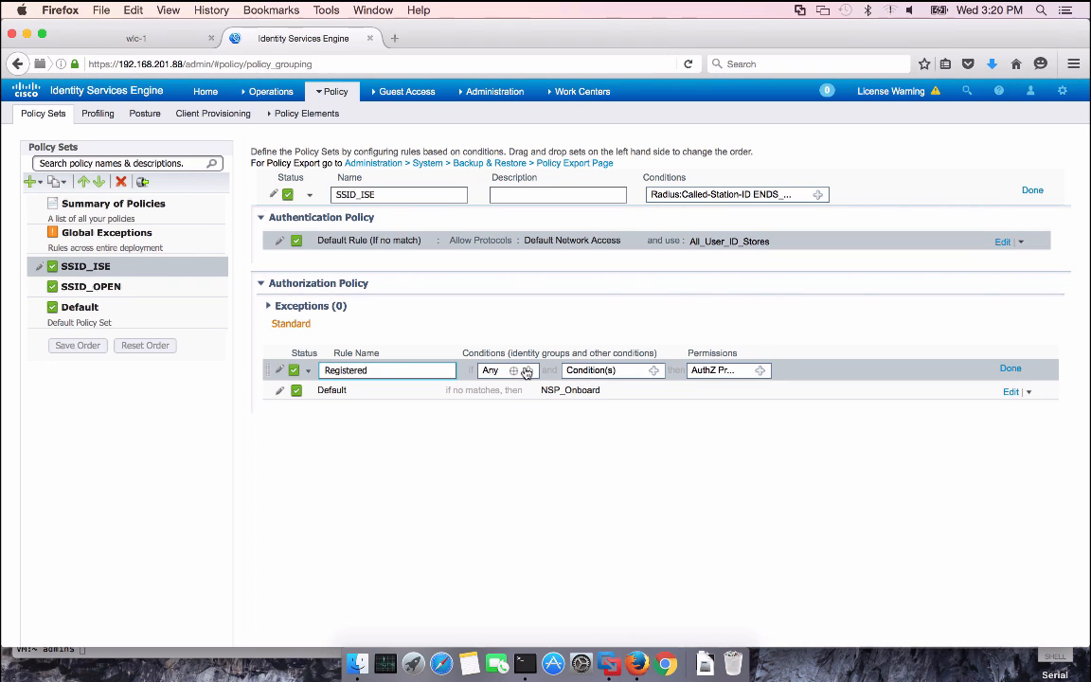
click(526, 371)
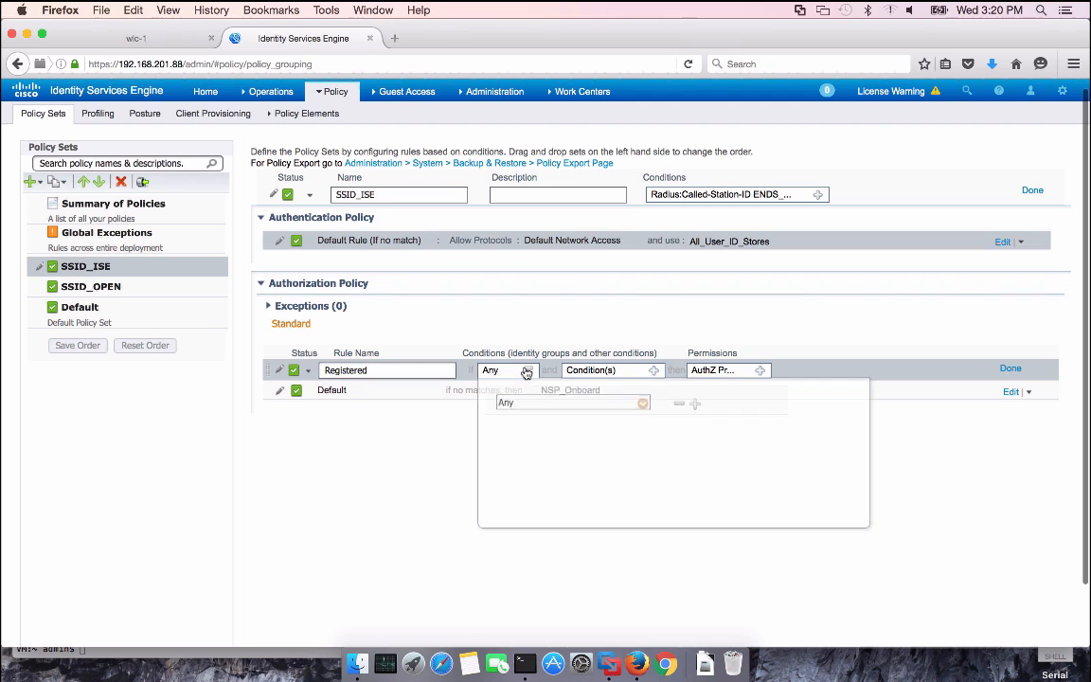
click(643, 404)
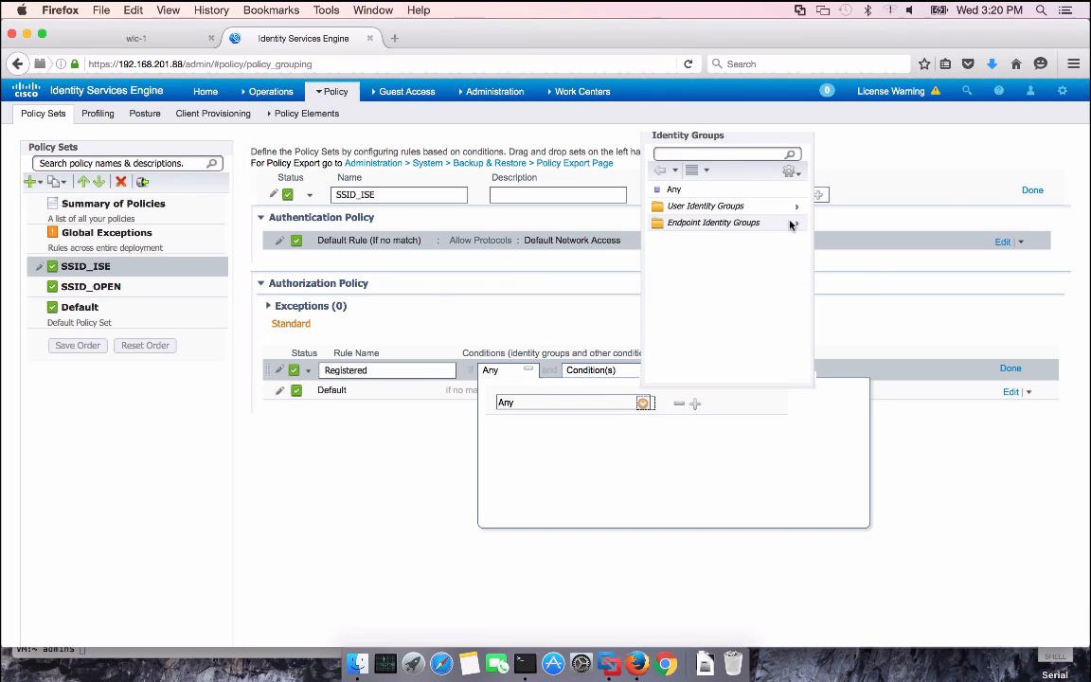
click(793, 221)
click(725, 238)
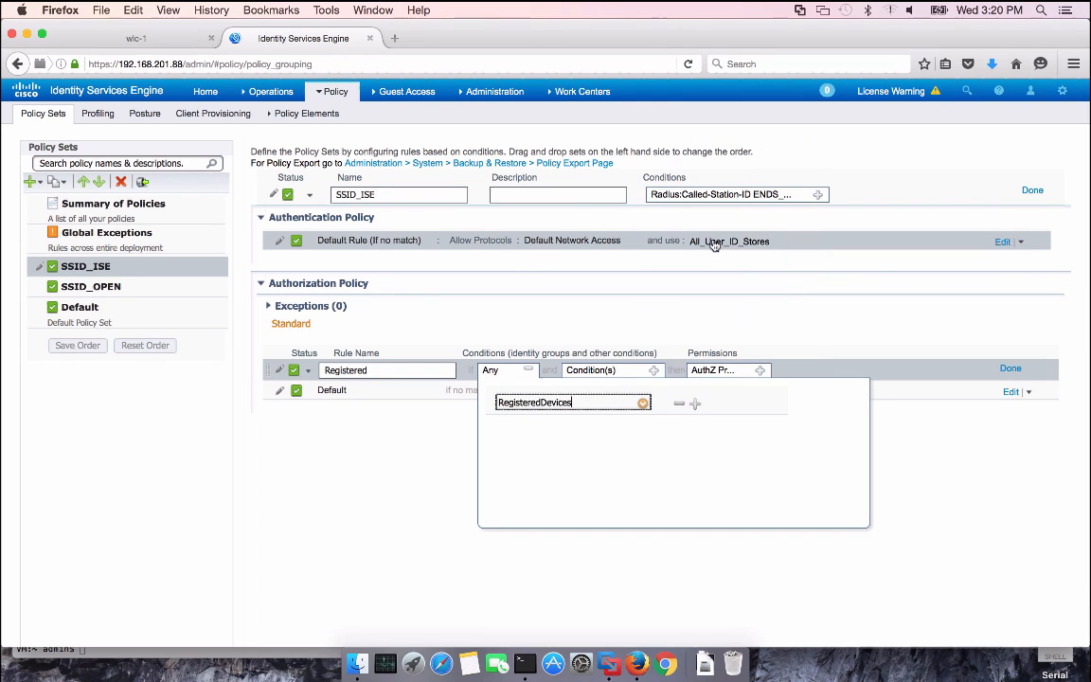
click(426, 453)
Add the condition Network Access:EapAuthentication Equals EAP-TLS to the Registered rule
click(654, 371)
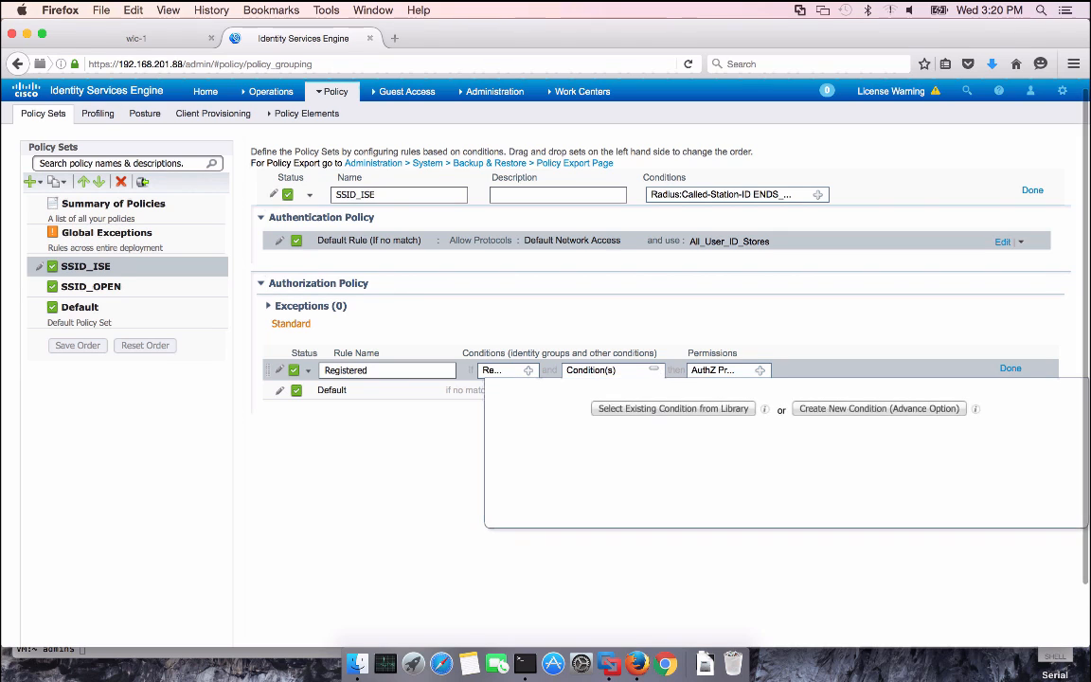
click(835, 409)
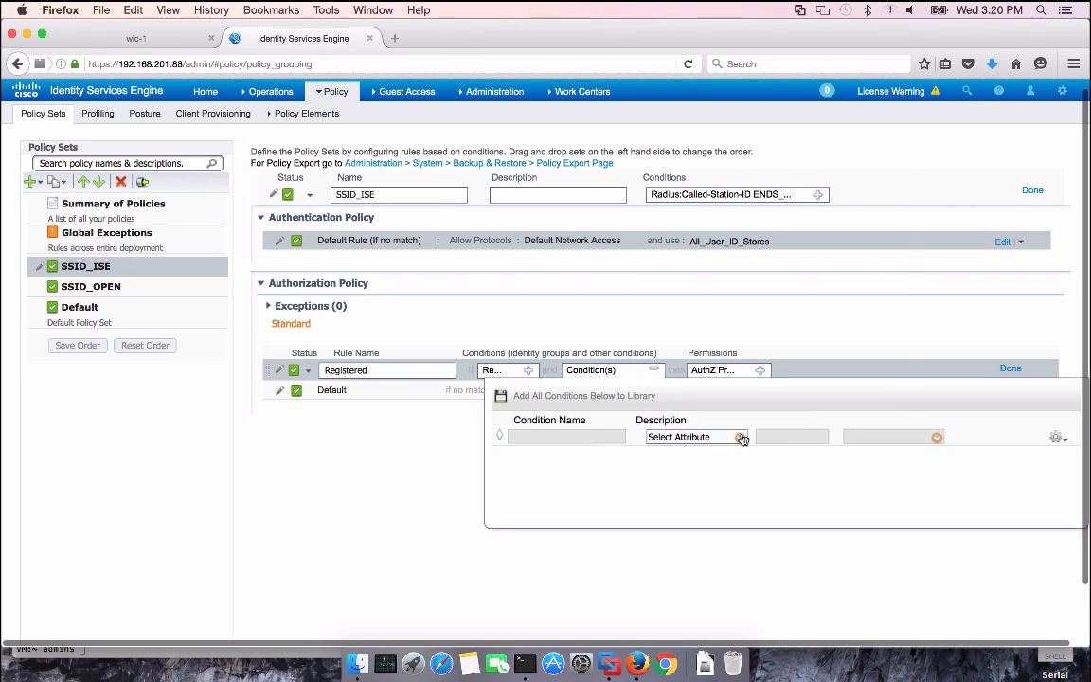
click(739, 438)
scroll(832, 296, down, 5)
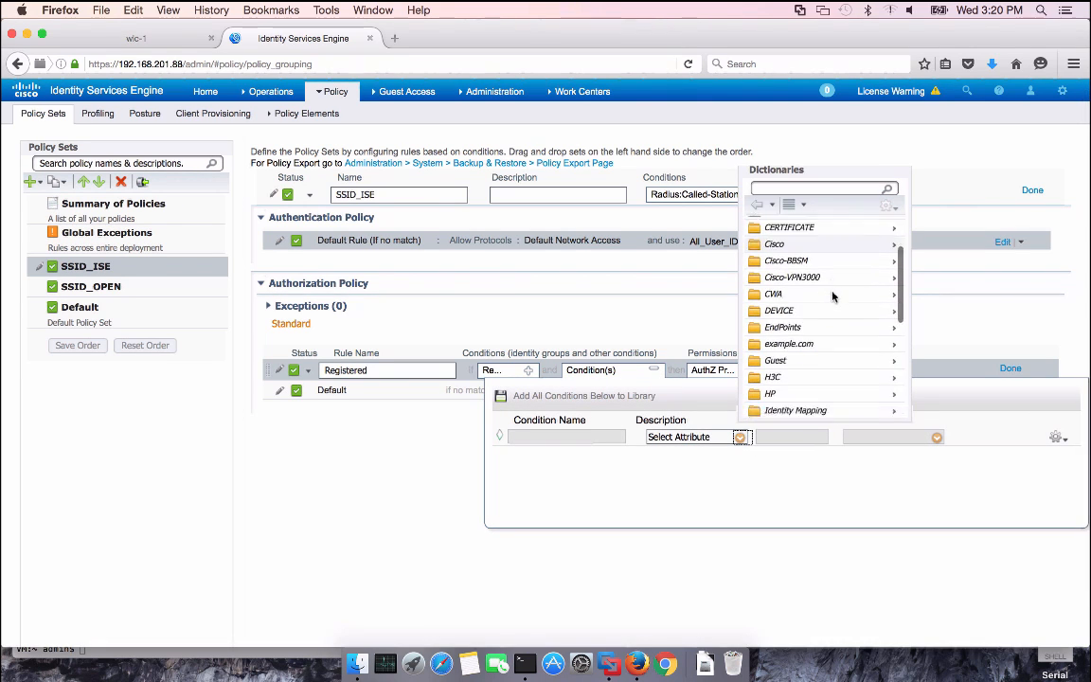
scroll(832, 296, down, 3)
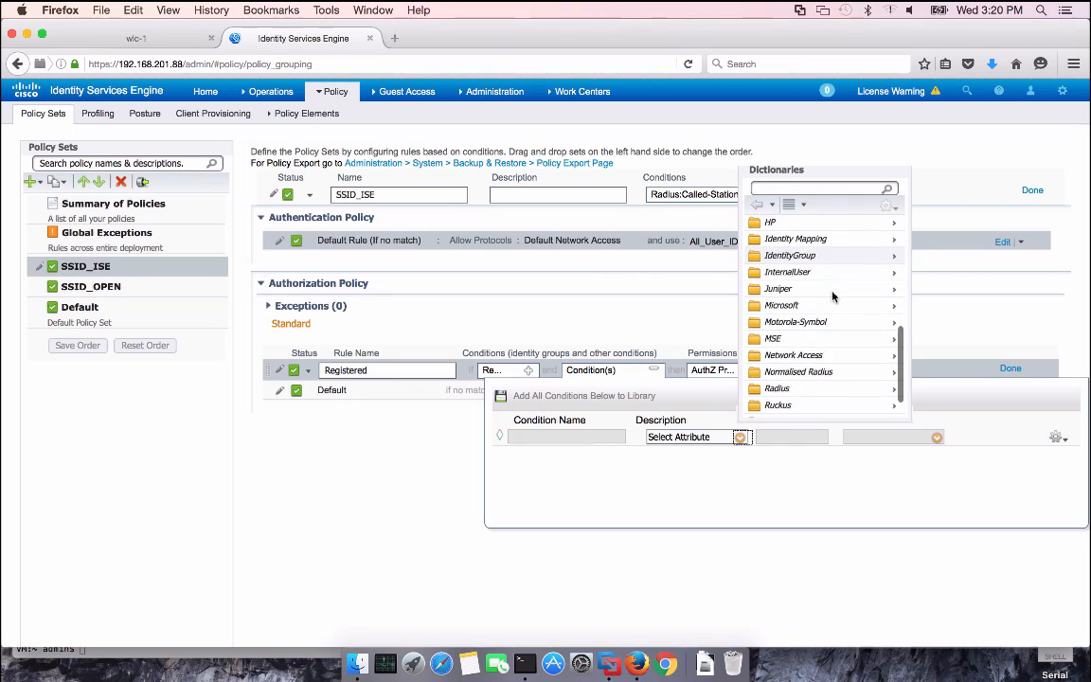
click(840, 357)
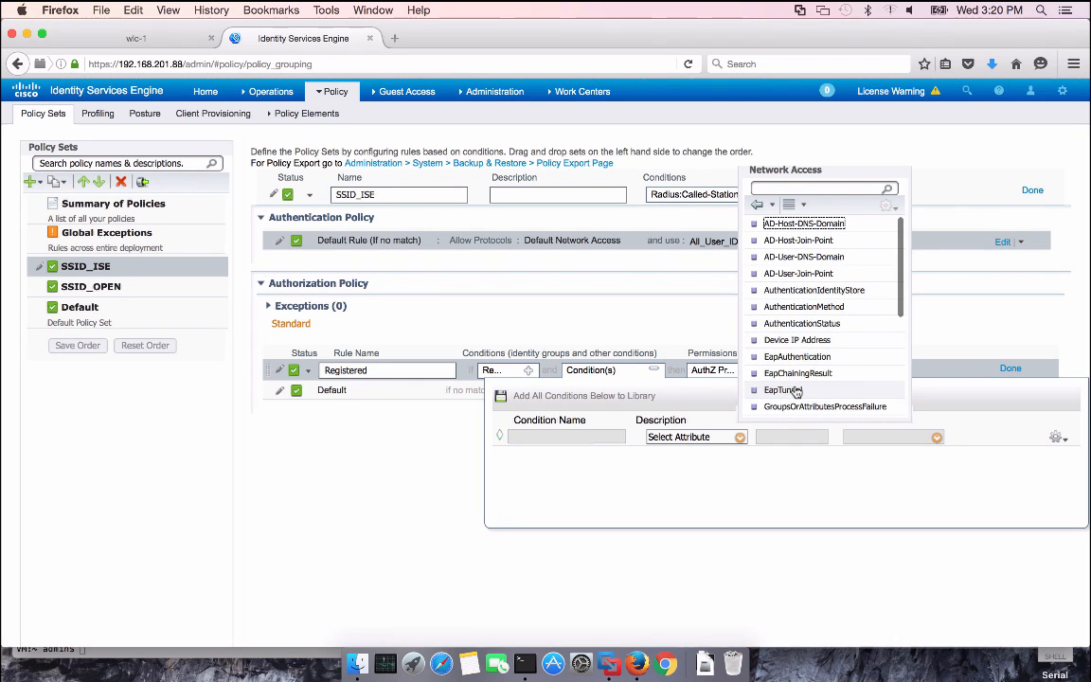
click(800, 357)
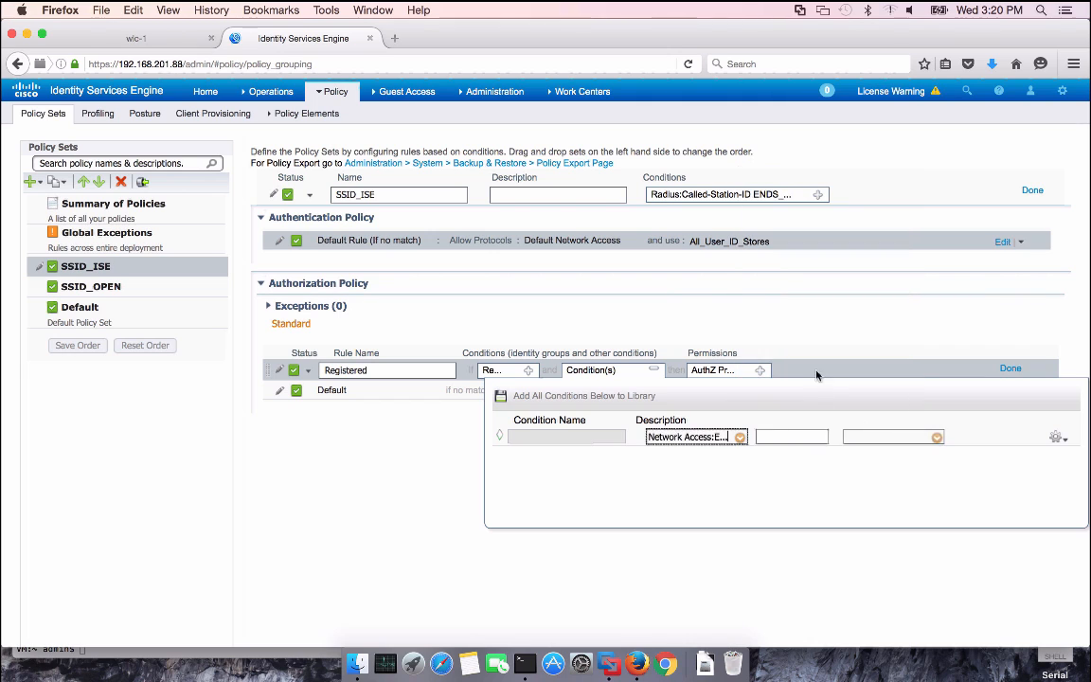
click(928, 437)
click(820, 275)
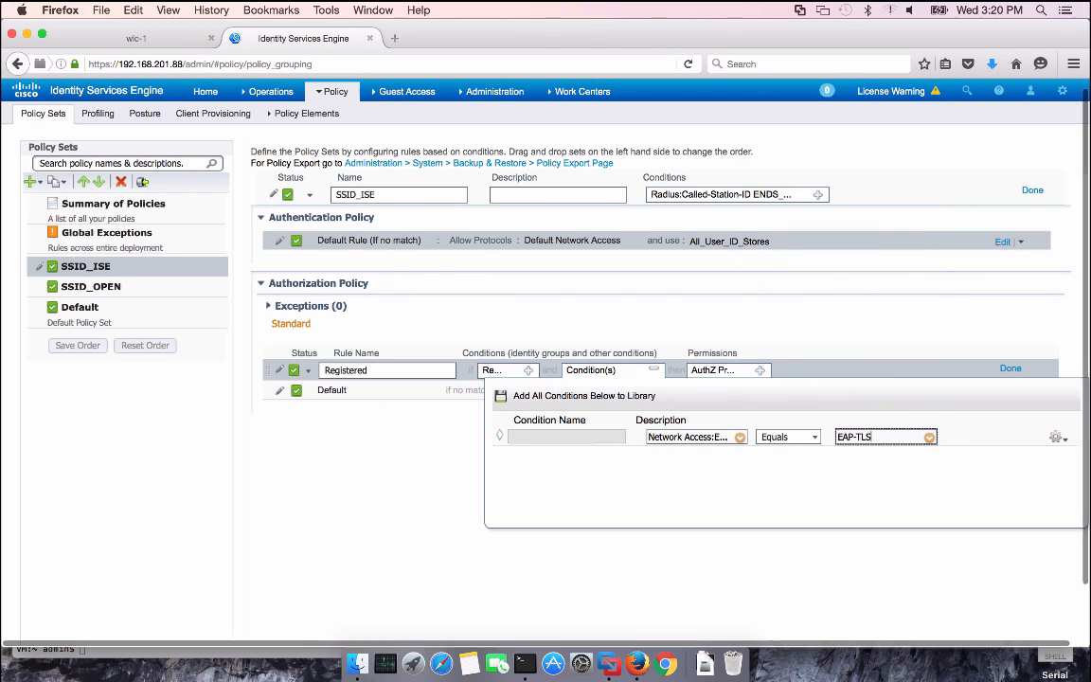
click(781, 561)
Give the Registered rule the Standard PermitAccess permission
click(761, 371)
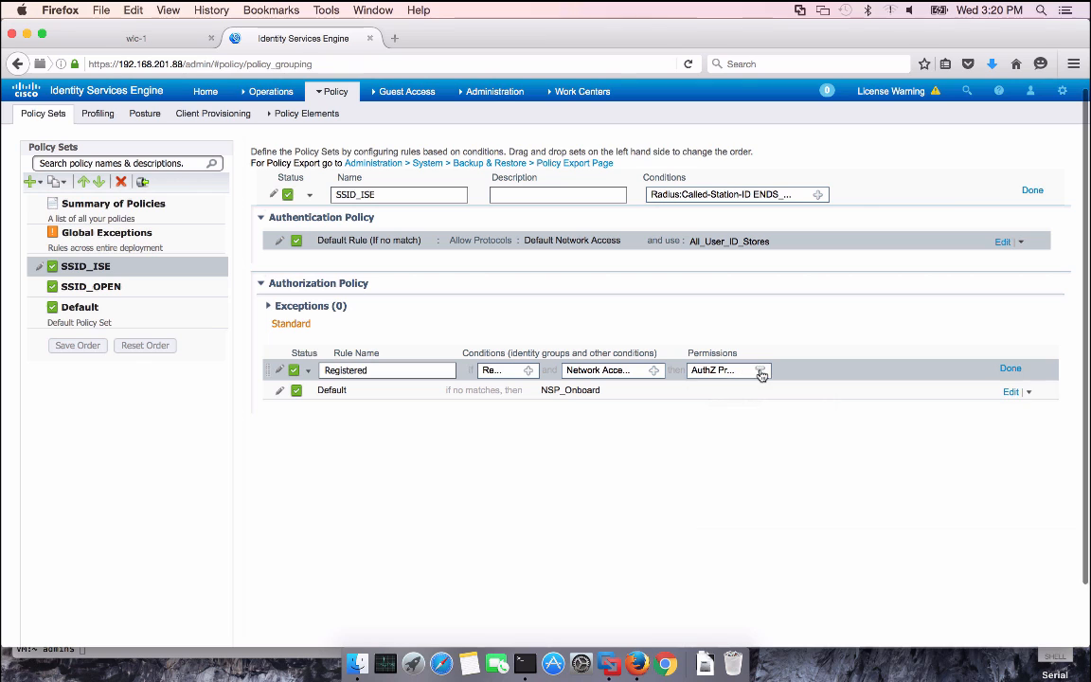
click(829, 402)
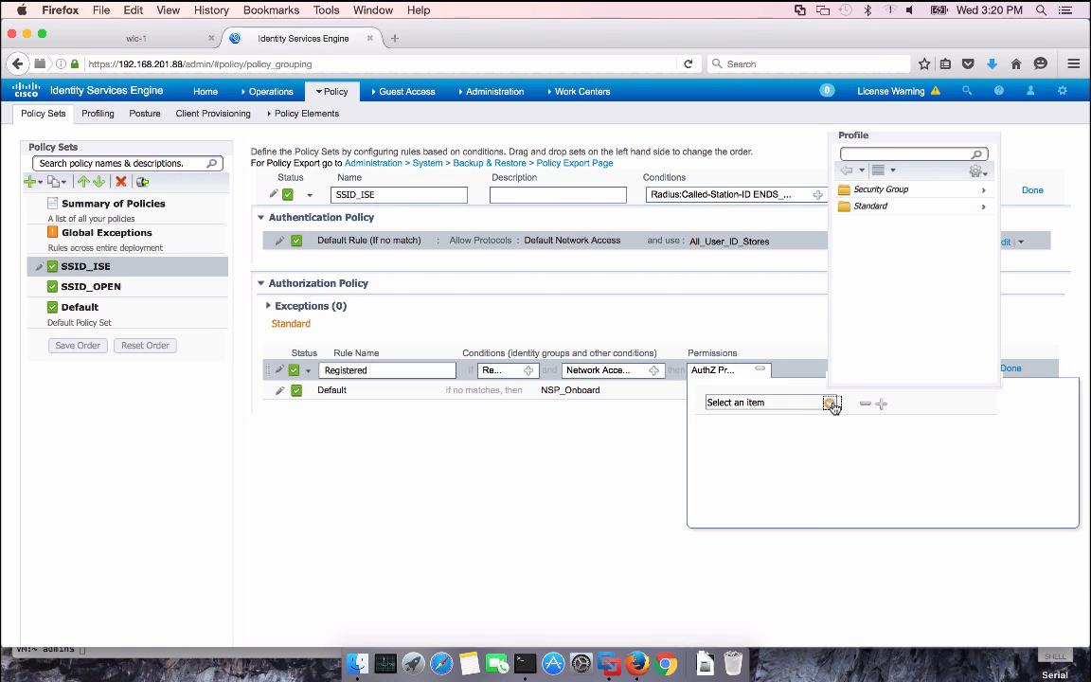
click(889, 207)
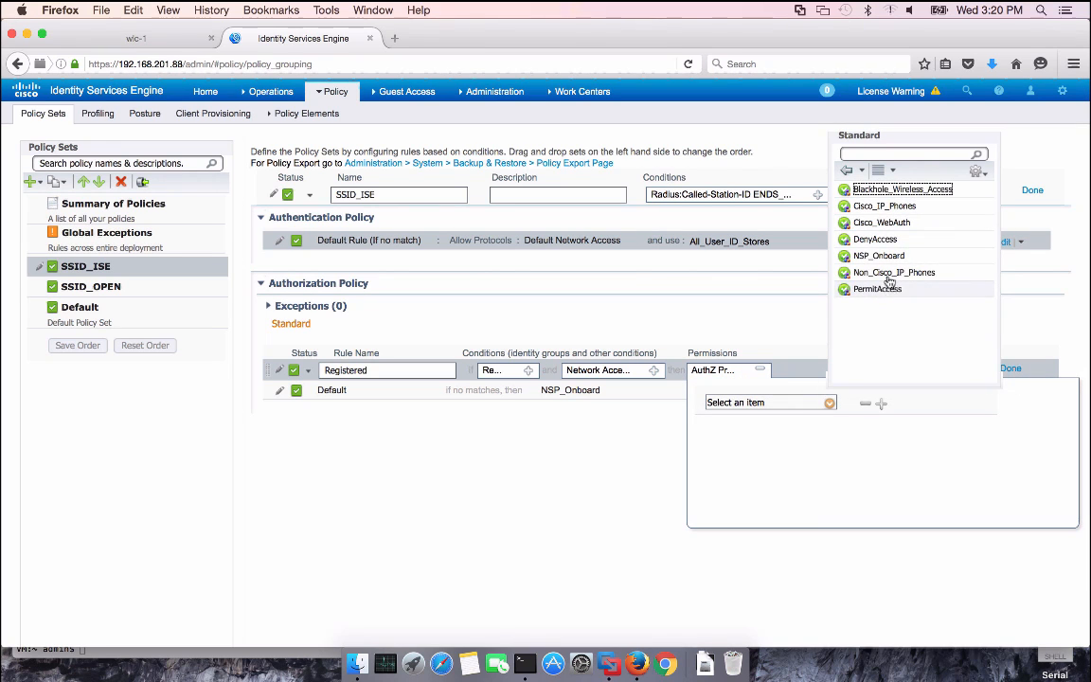
click(879, 288)
click(621, 438)
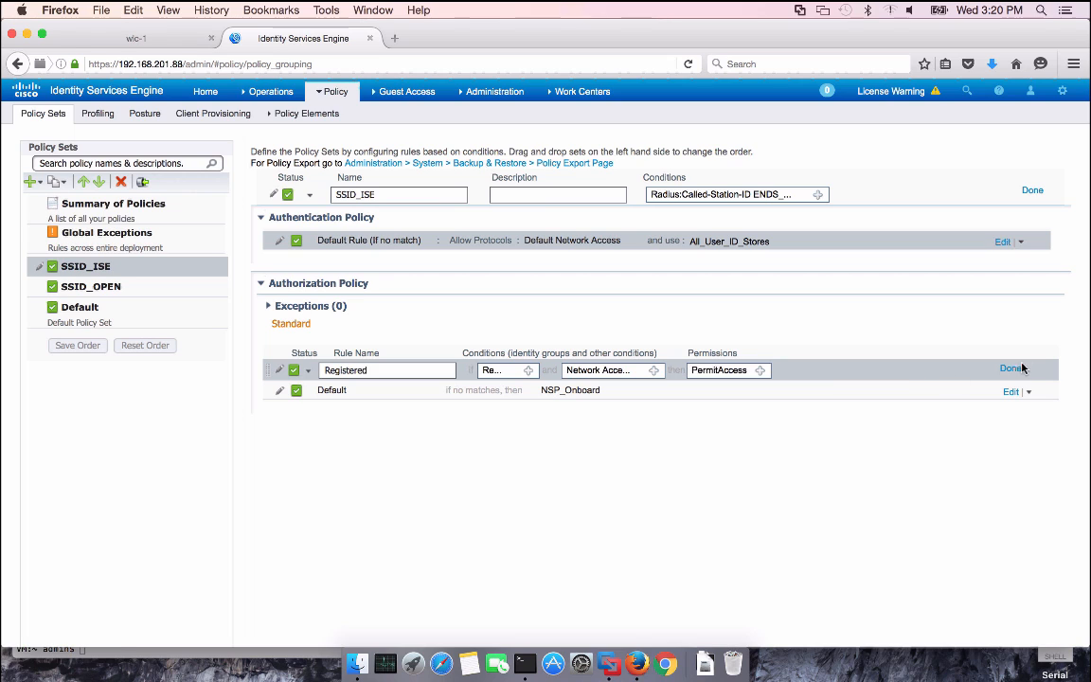
click(1010, 368)
click(1028, 371)
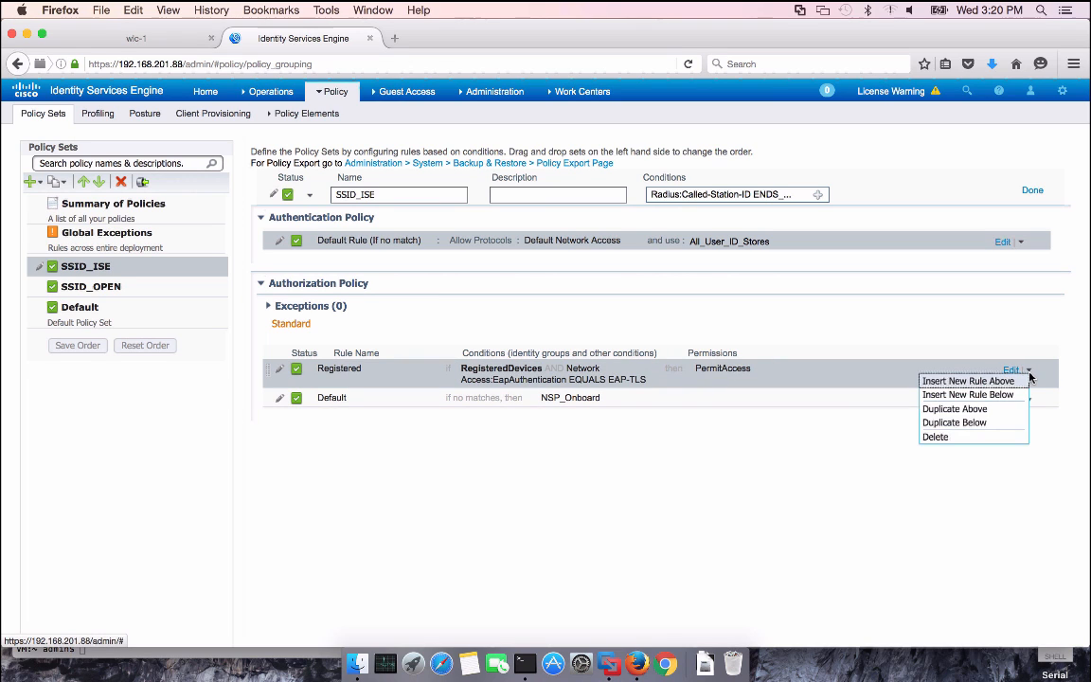
Insert an Admin rule above Registered matching example.com ExternalGroups Domain Admins
click(963, 382)
drag(417, 369, 291, 369)
text(Admin)
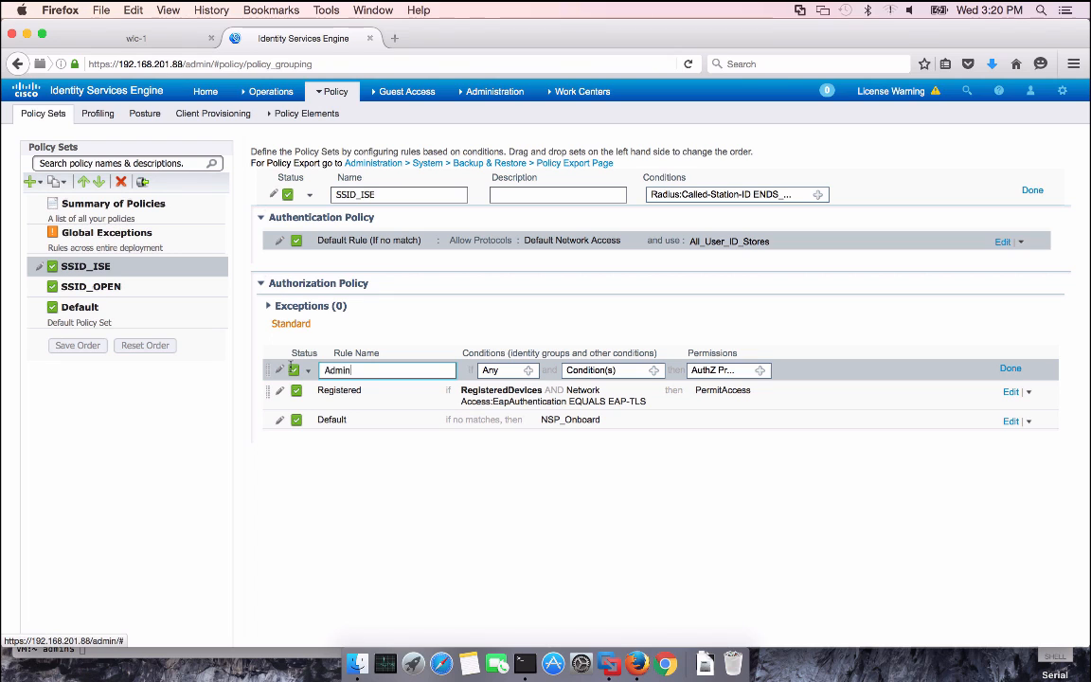
click(656, 375)
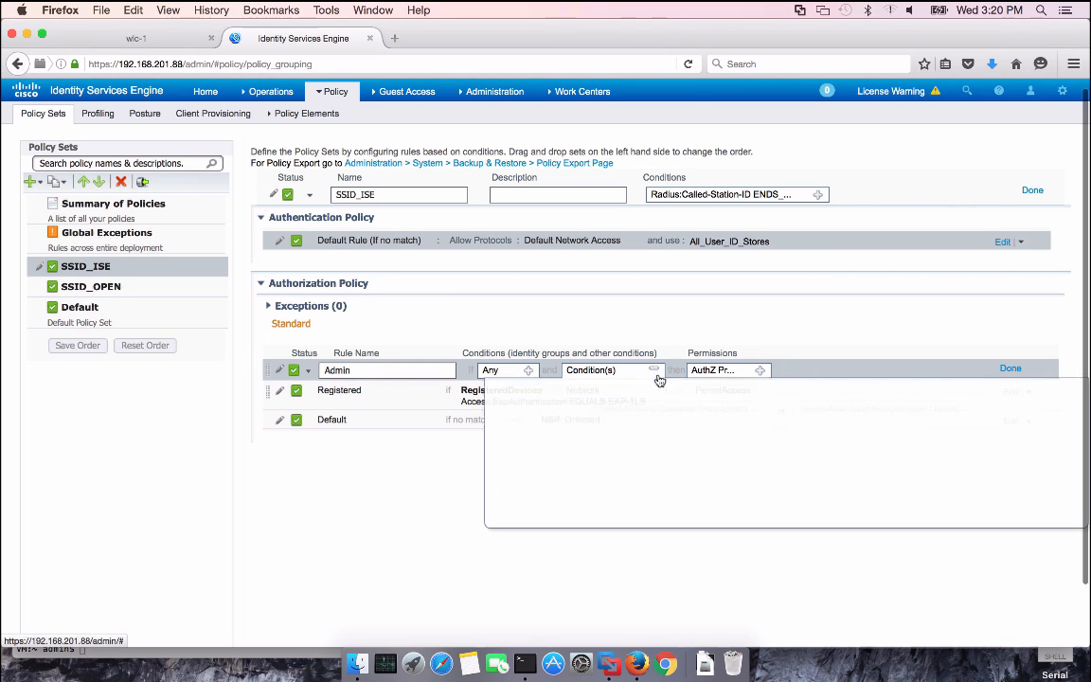
click(833, 409)
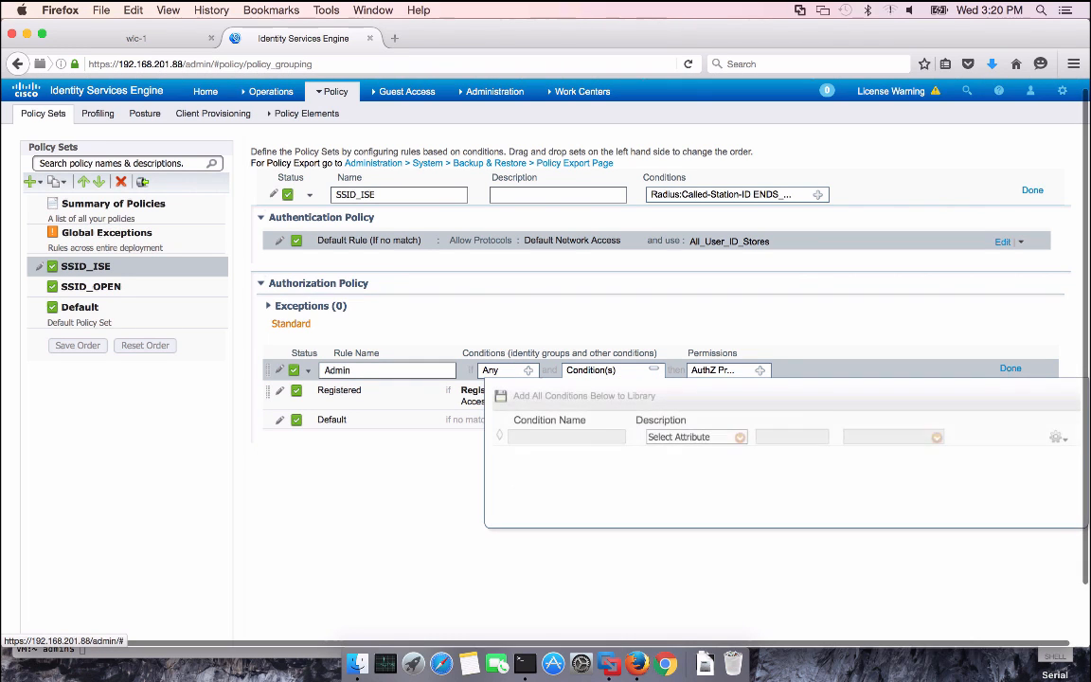
click(740, 437)
scroll(838, 275, down, 2)
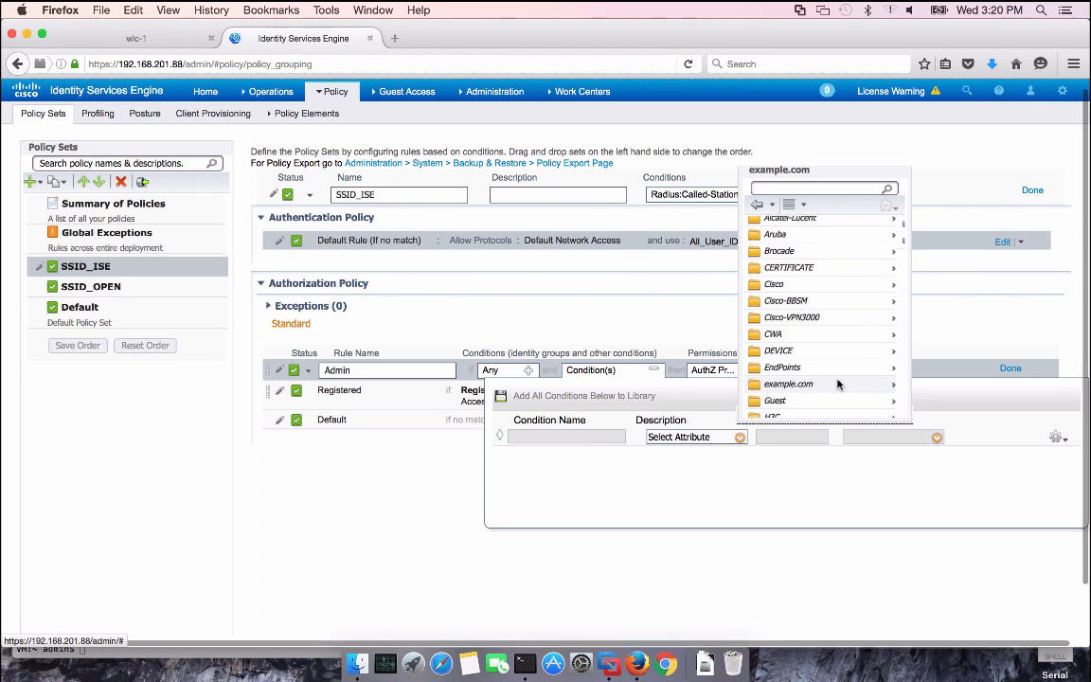
click(837, 383)
click(799, 226)
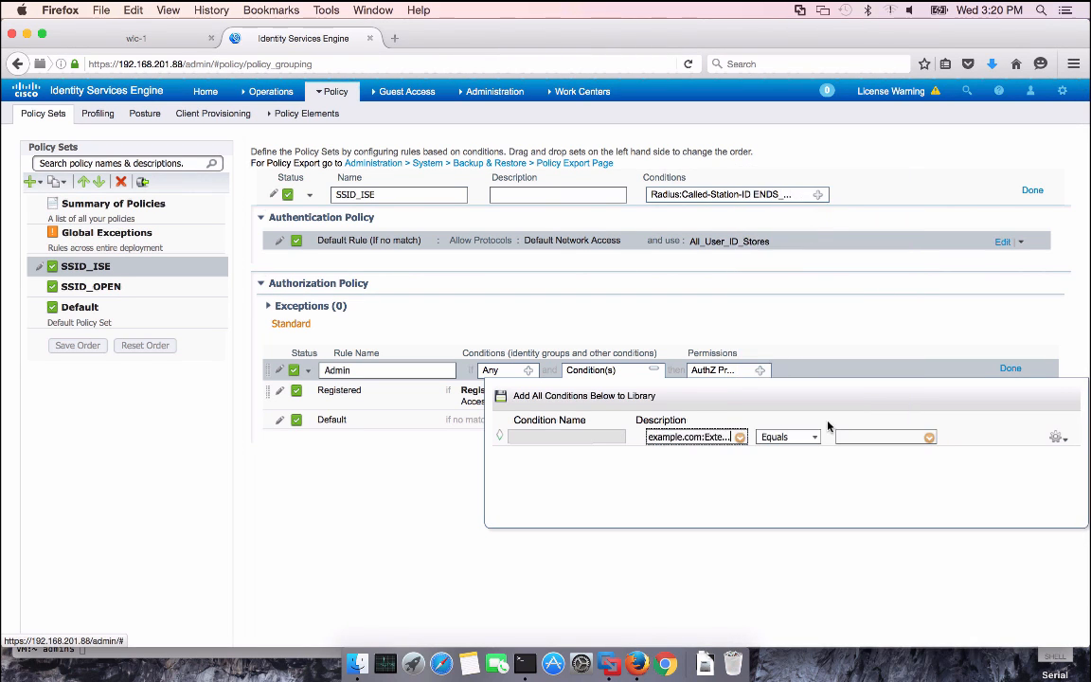
click(929, 437)
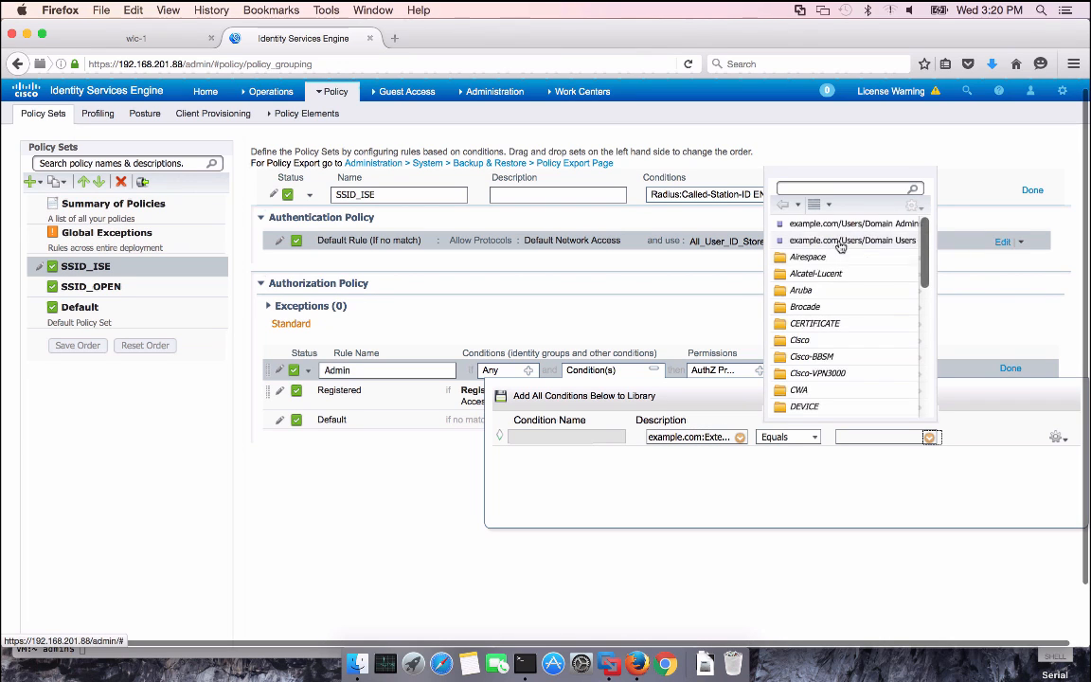
click(875, 227)
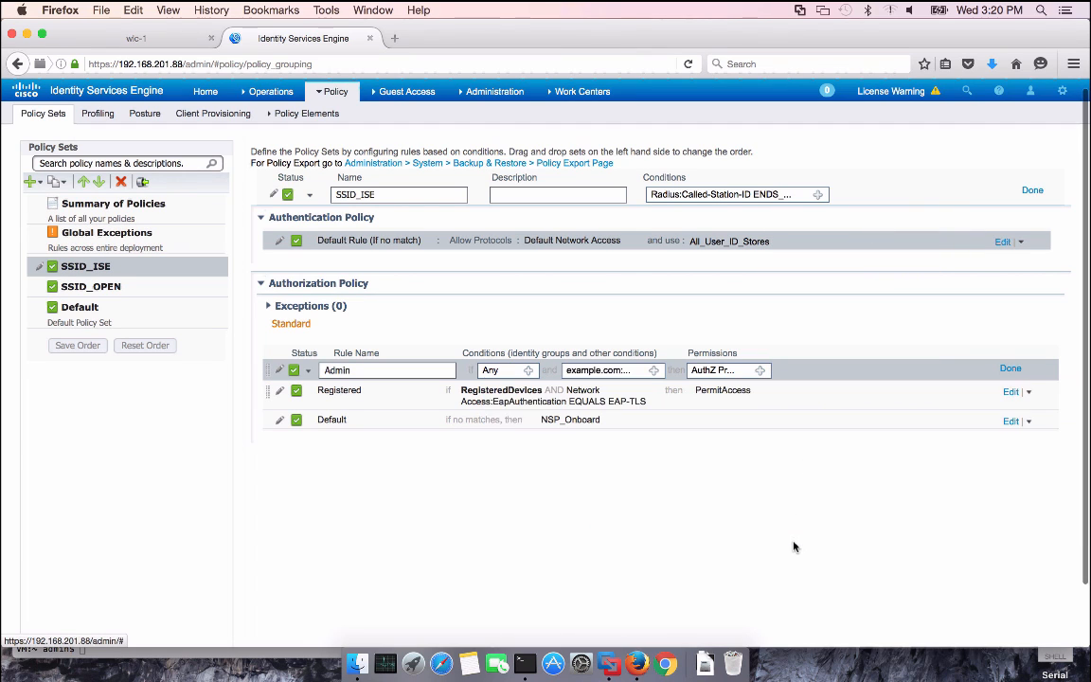
Grant the Admin rule Standard PermitAccess and save the SSID_ISE policy set
click(759, 371)
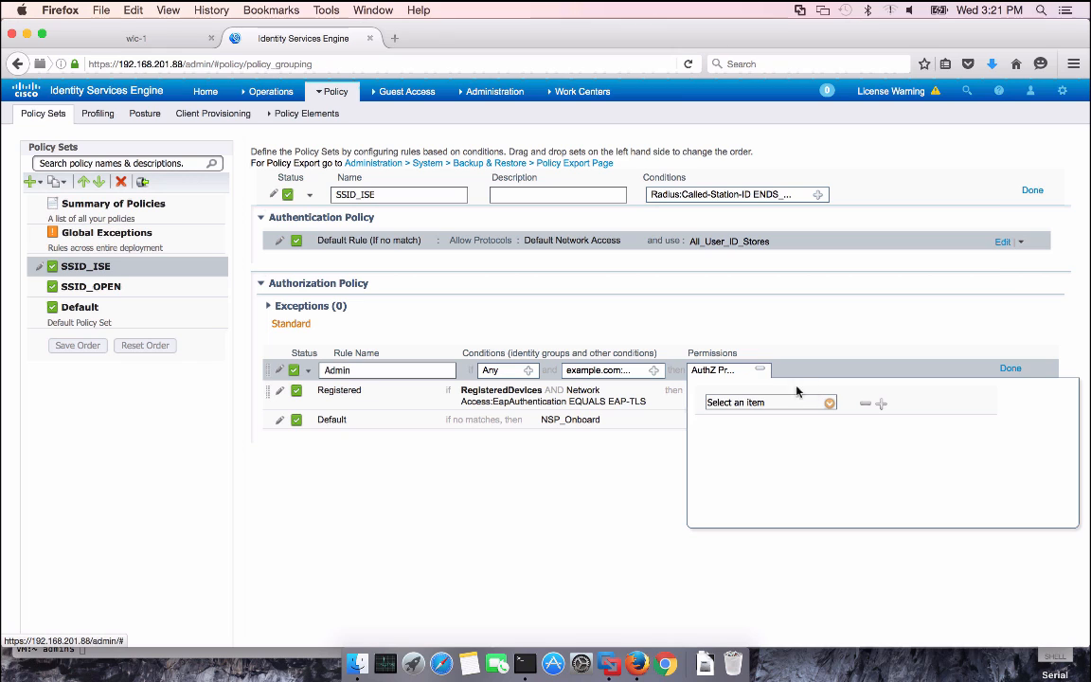
click(830, 402)
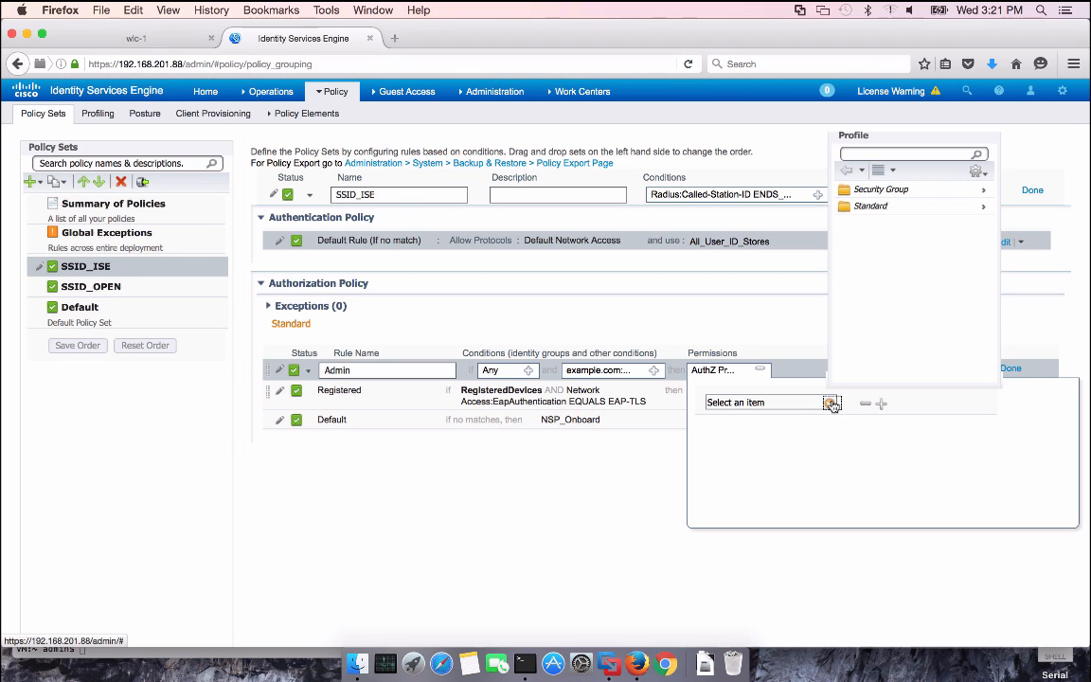
click(934, 207)
click(875, 289)
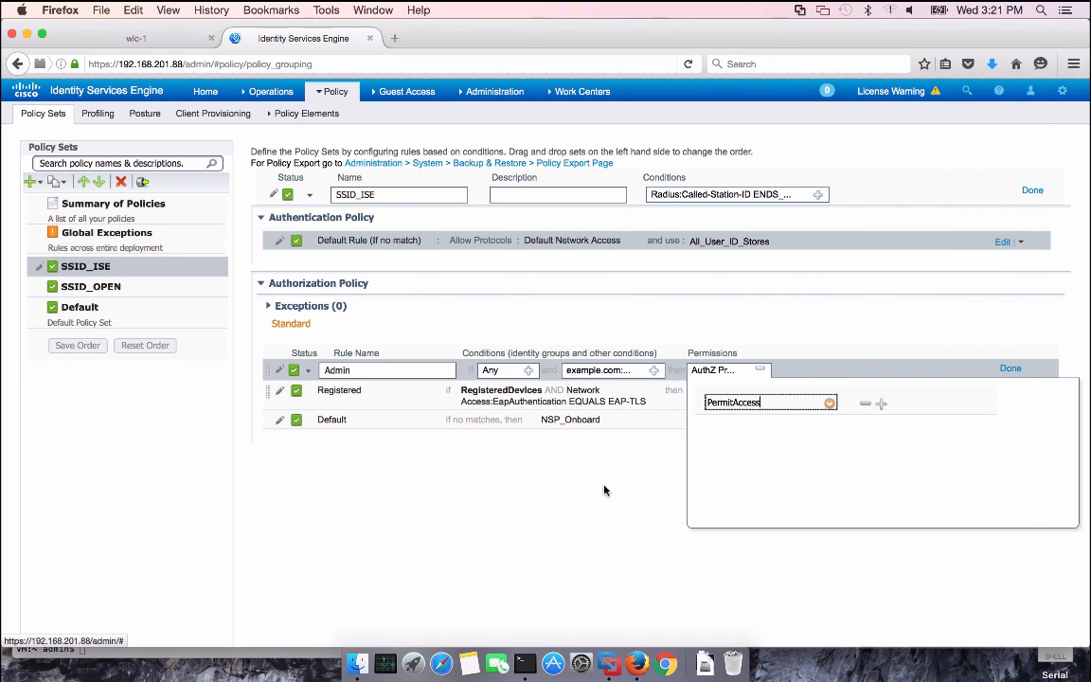
click(604, 487)
click(1009, 370)
scroll(608, 502, down, 2)
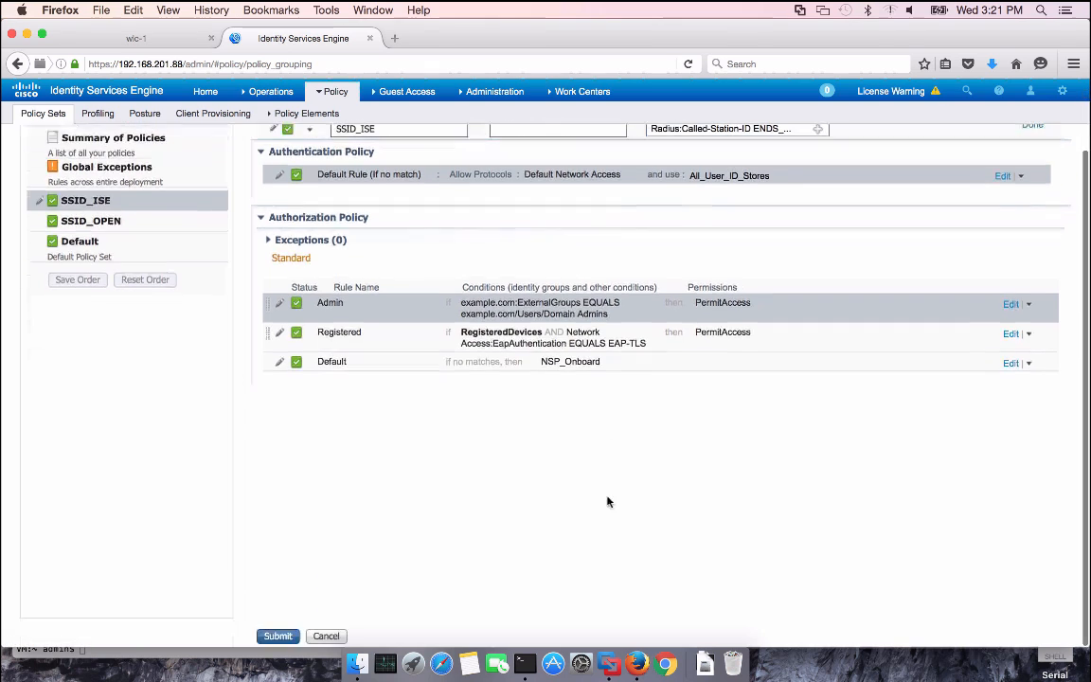
click(284, 635)
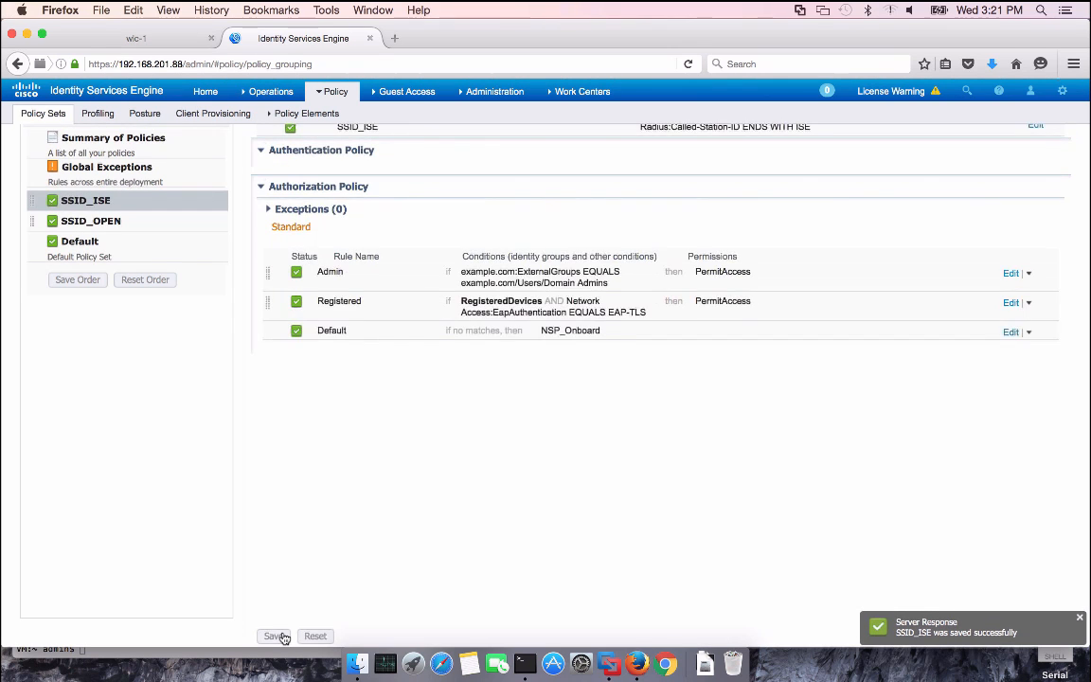
scroll(343, 459, up, 2)
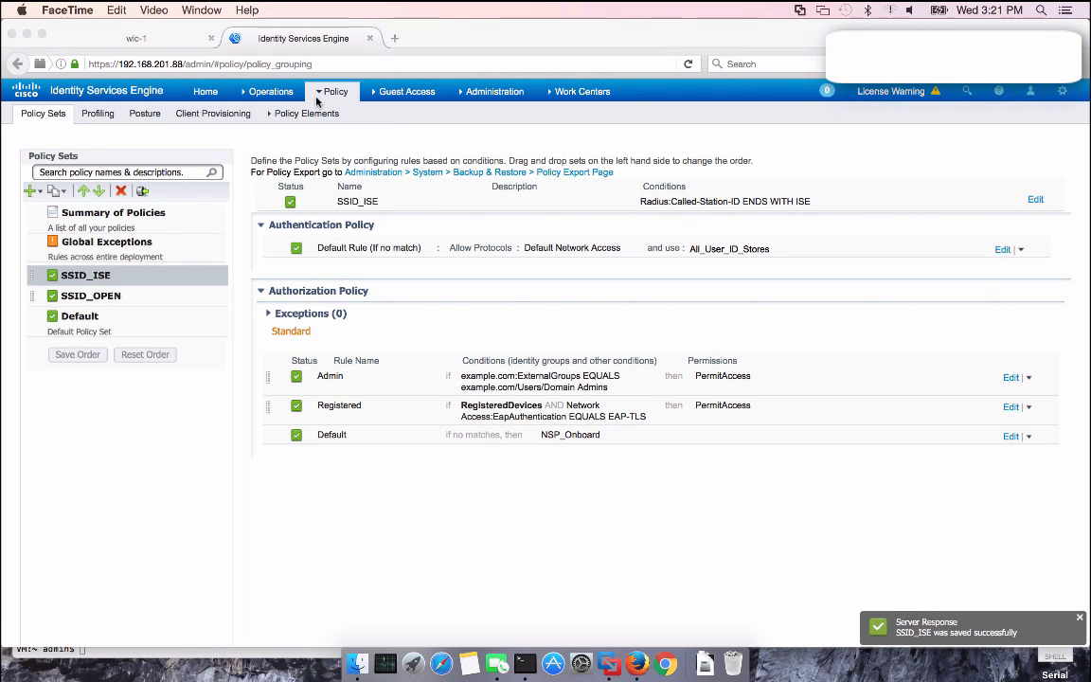
Navigate to Policy Elements > Results > Authorization > Authorization Profiles
click(316, 114)
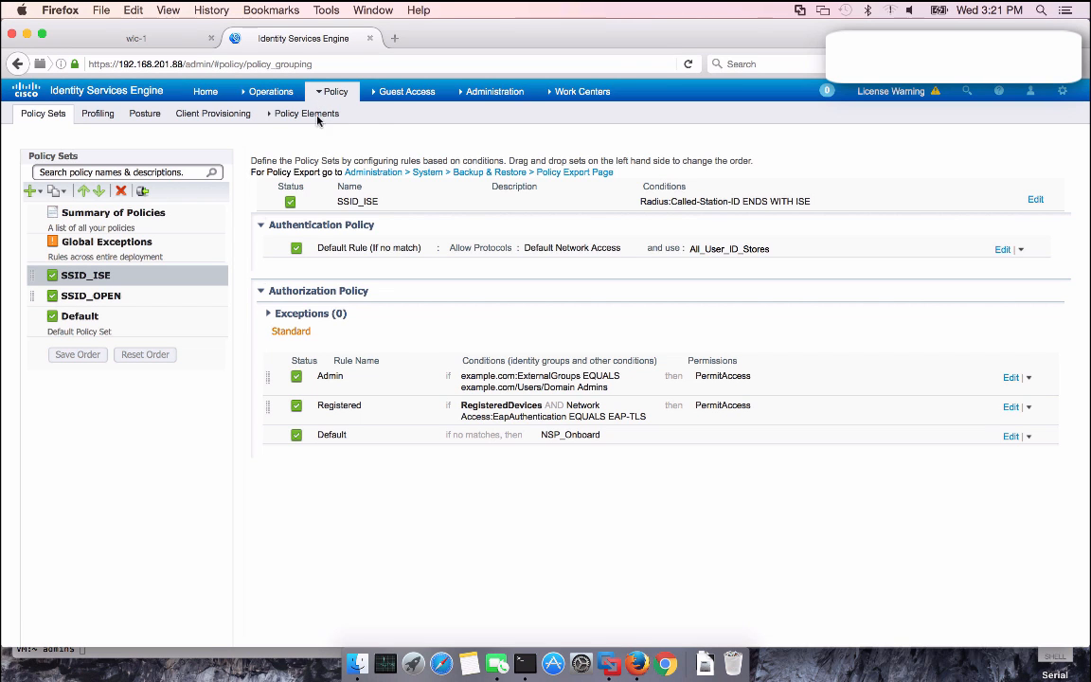
click(289, 173)
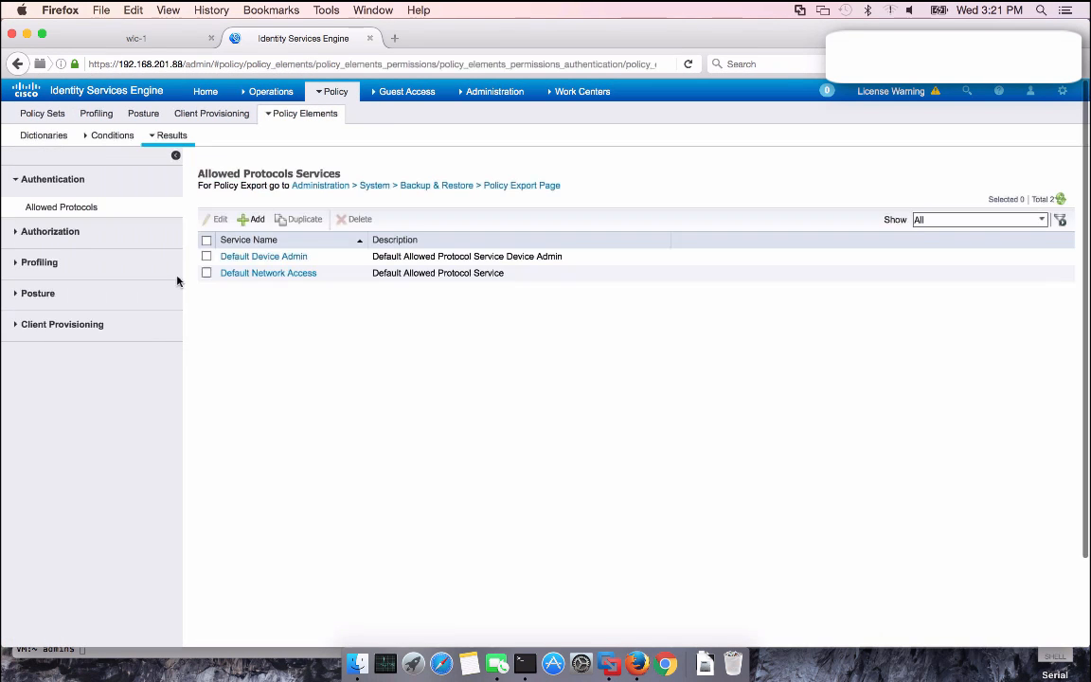
click(64, 231)
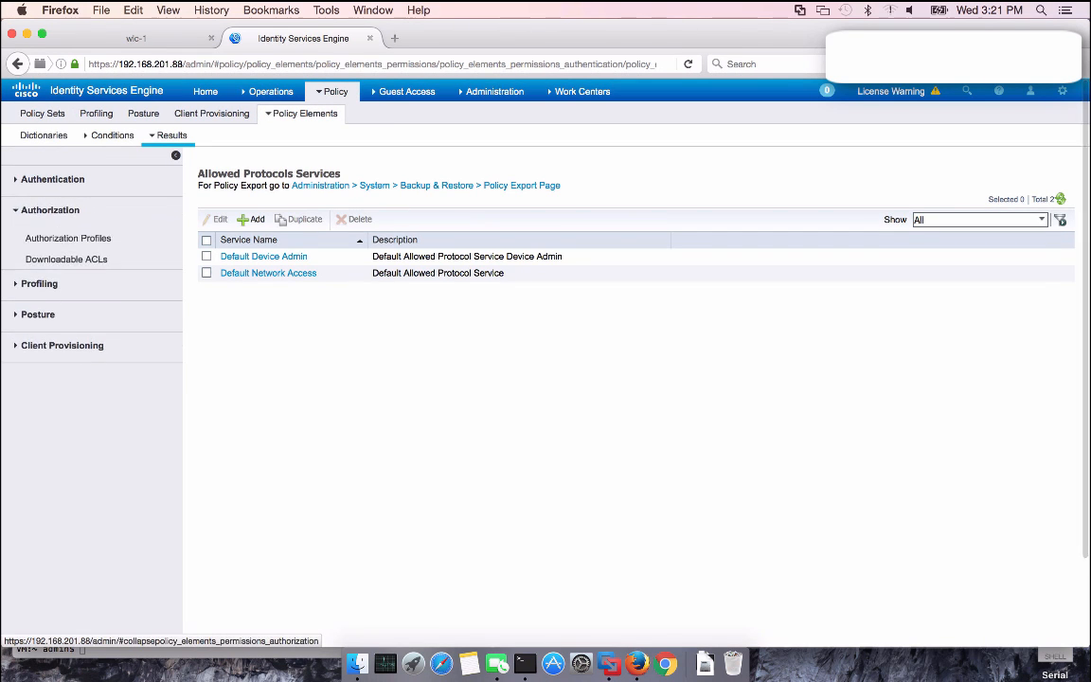
click(75, 237)
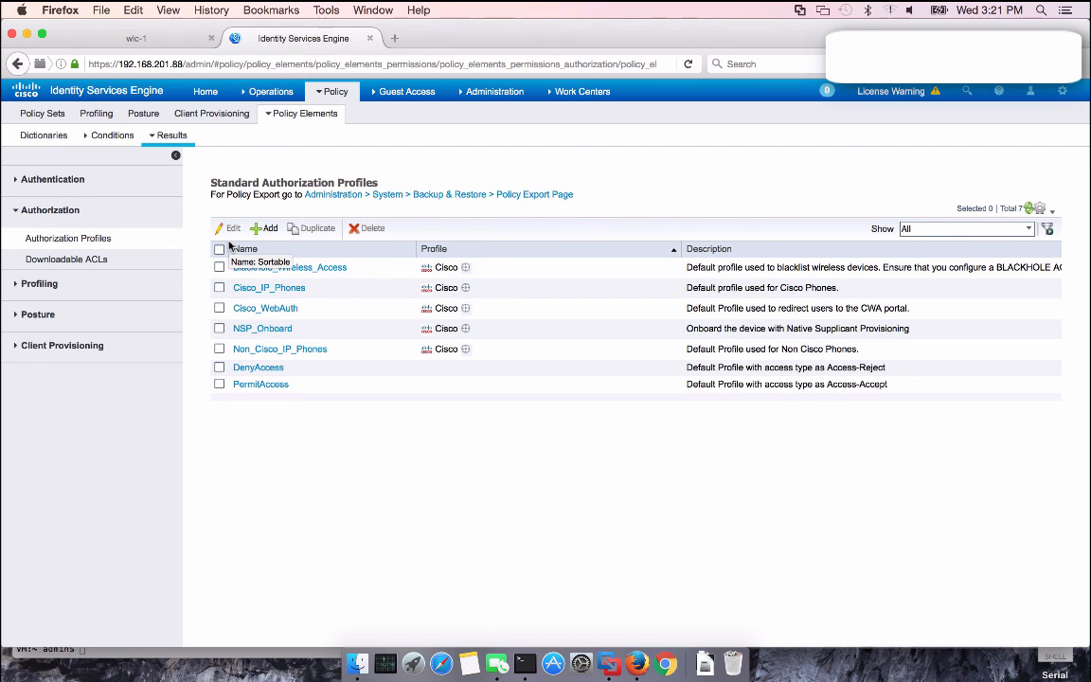
Set Cisco_WebAuth to Hot Spot redirection with the Hotspot Guest Portal (default) and save
click(272, 308)
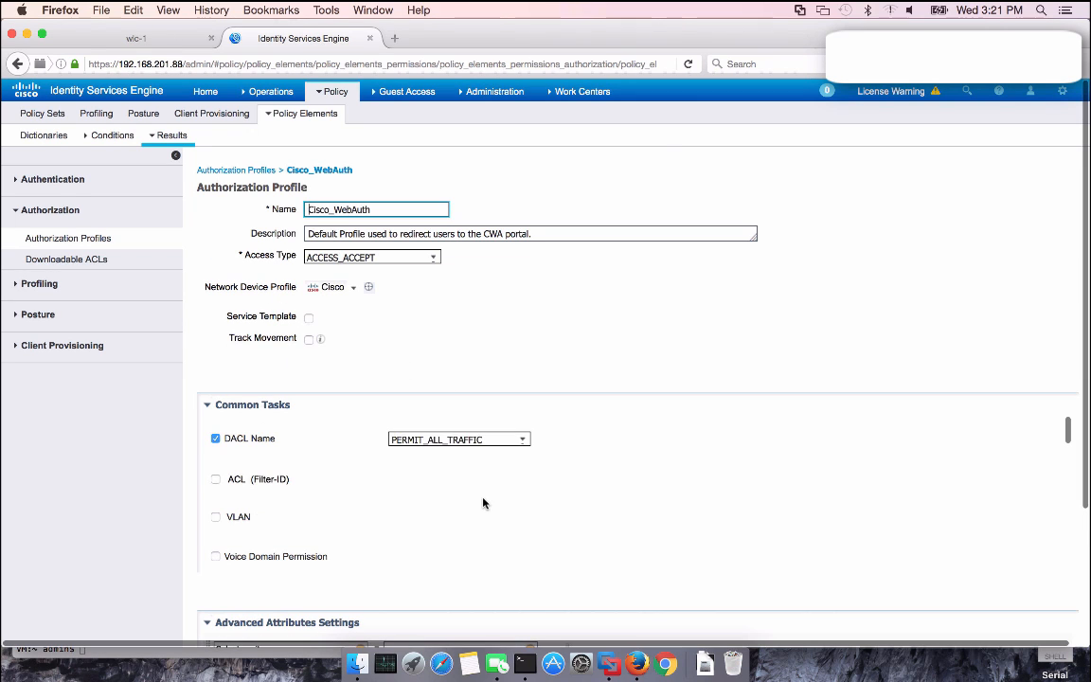
scroll(480, 497, down, 5)
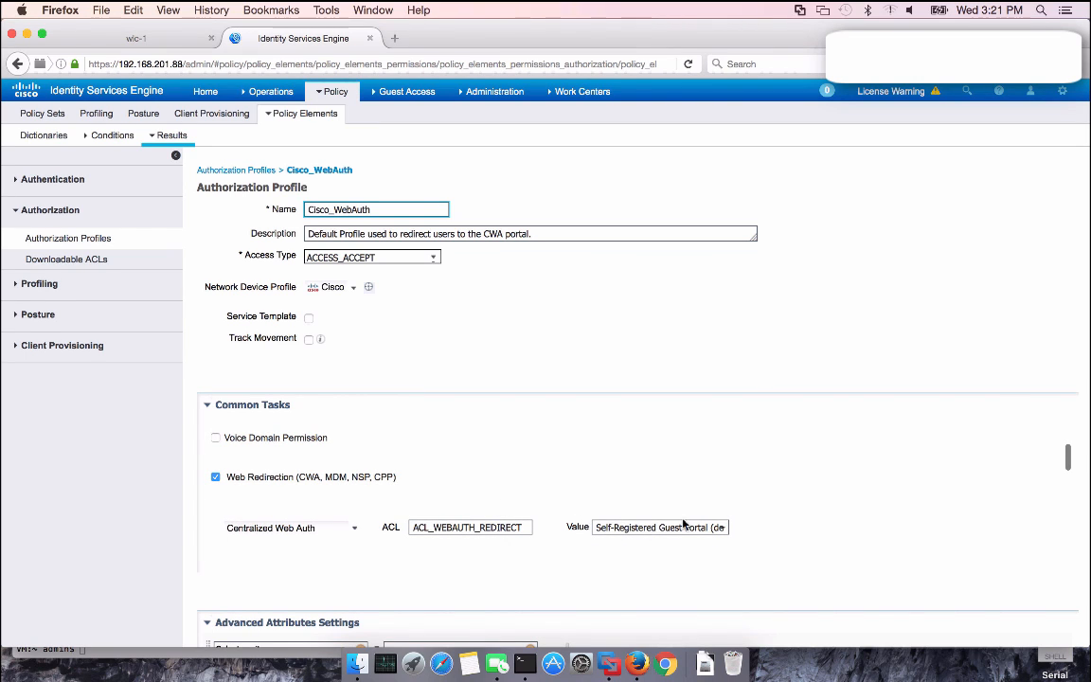
click(356, 532)
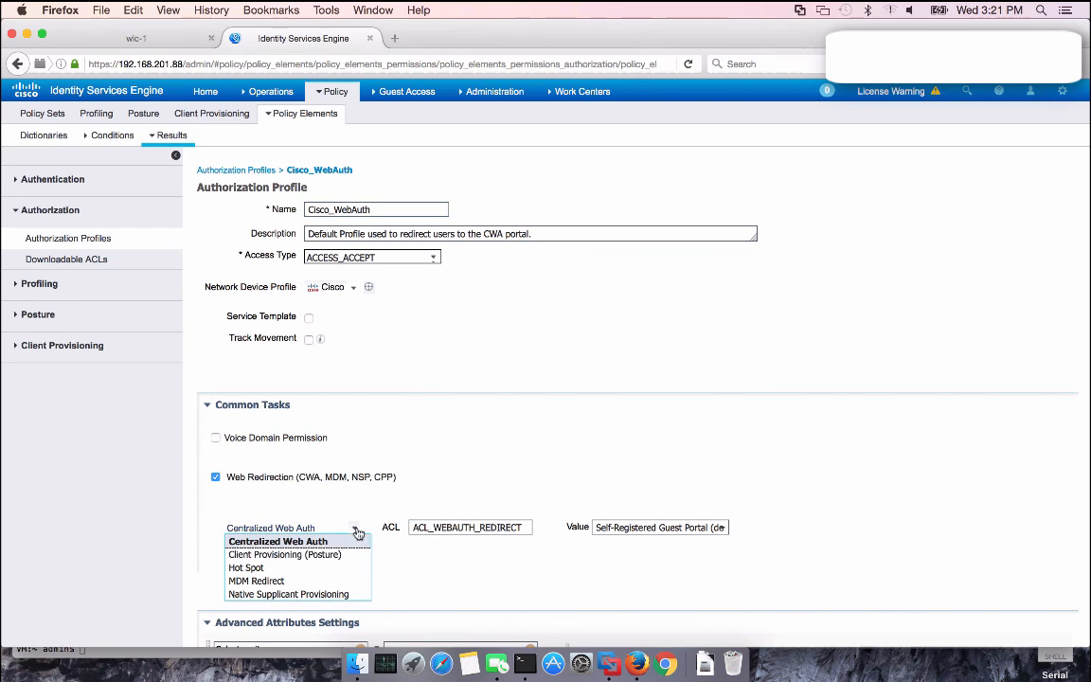
click(326, 569)
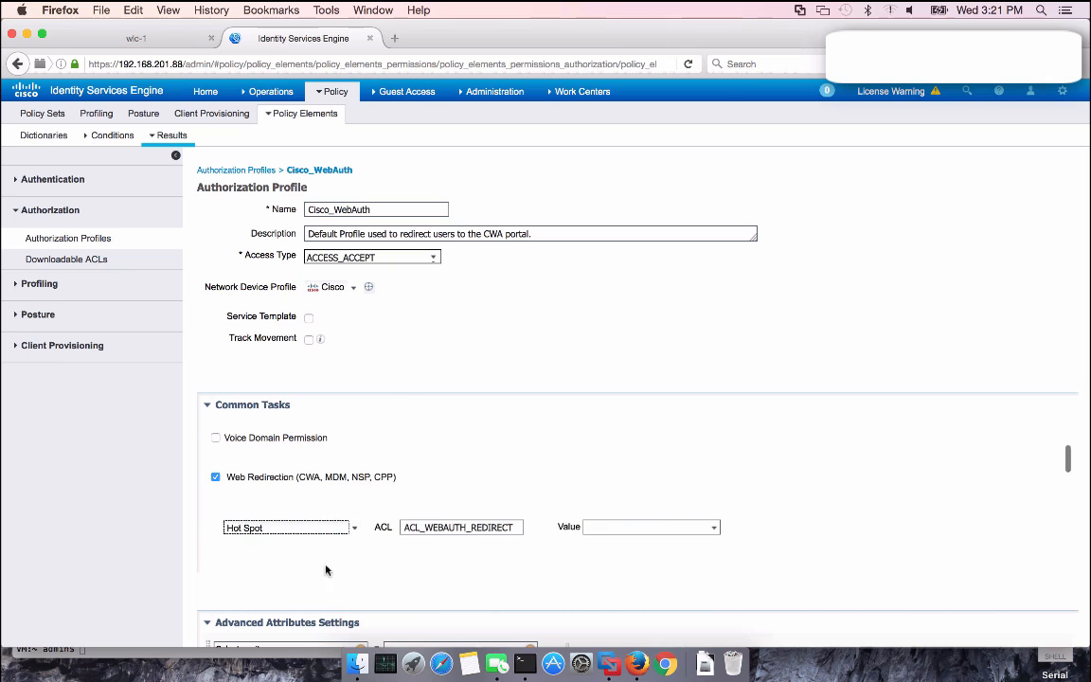
click(713, 530)
click(716, 530)
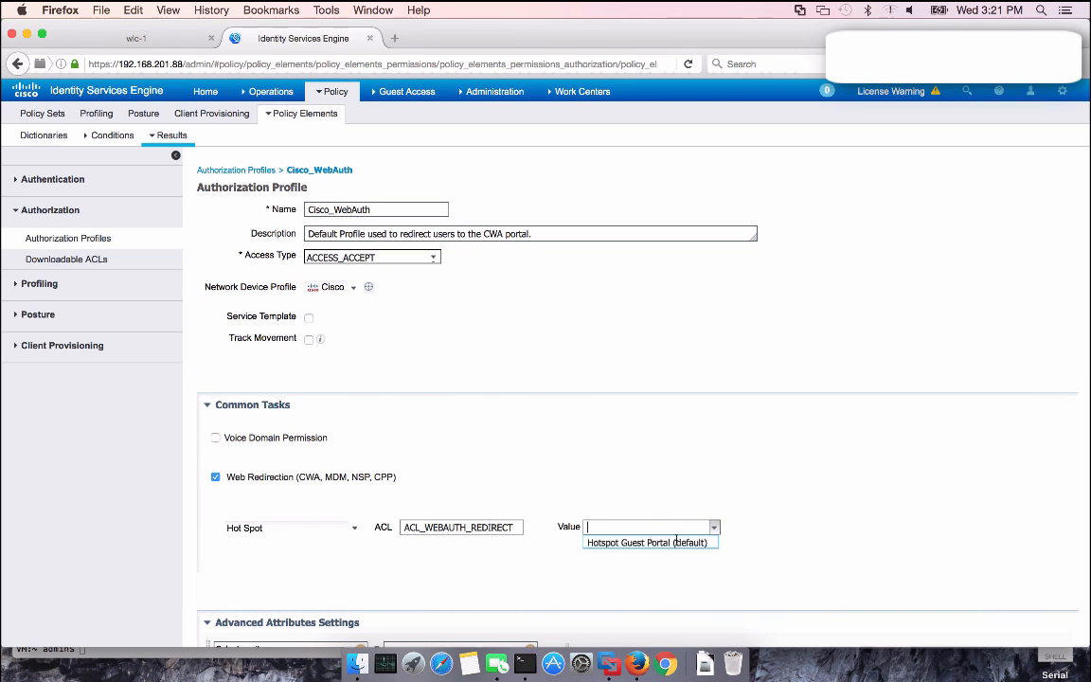
click(662, 541)
scroll(833, 476, down, 5)
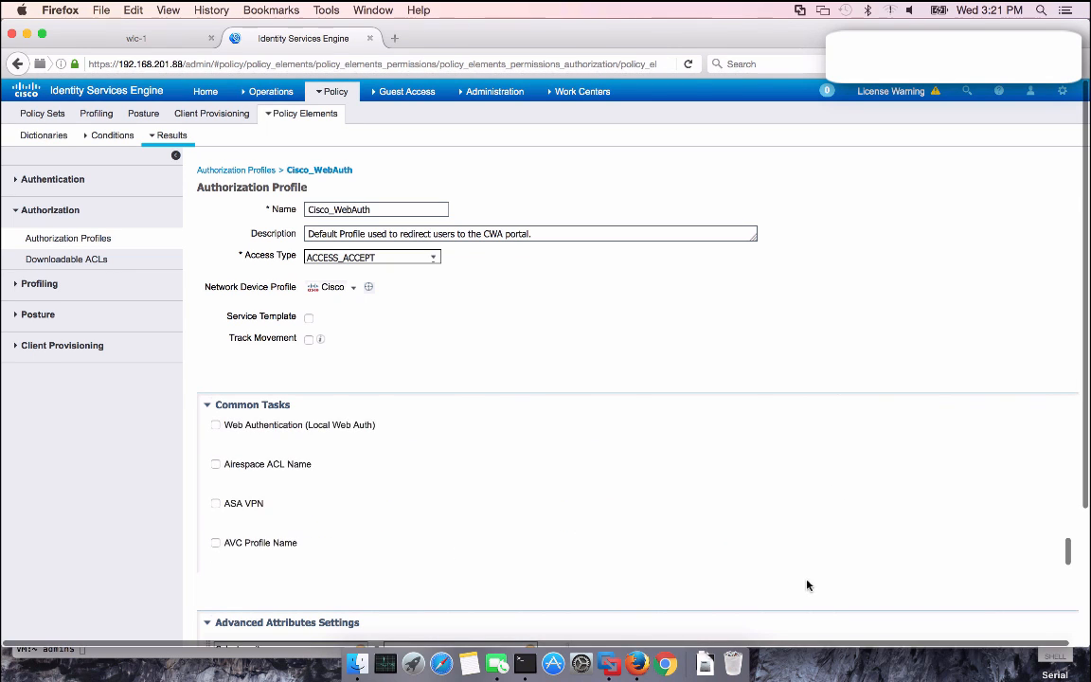
scroll(803, 591, down, 4)
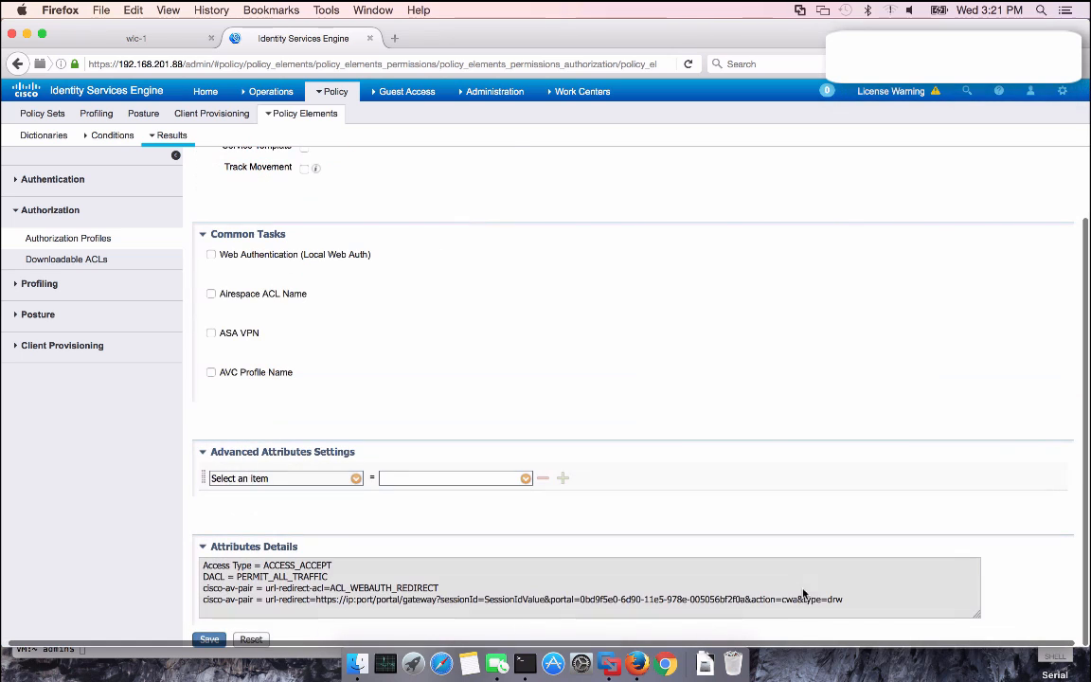
click(216, 640)
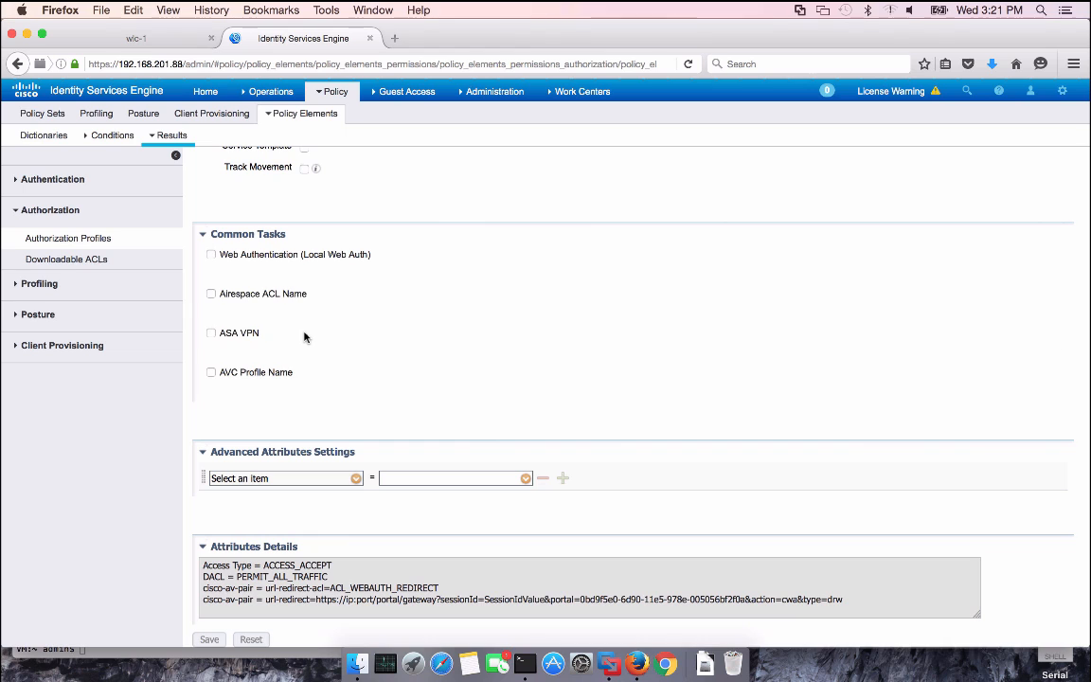
Return to the Authorization Profiles list
scroll(304, 337, up, 5)
scroll(308, 182, up, 3)
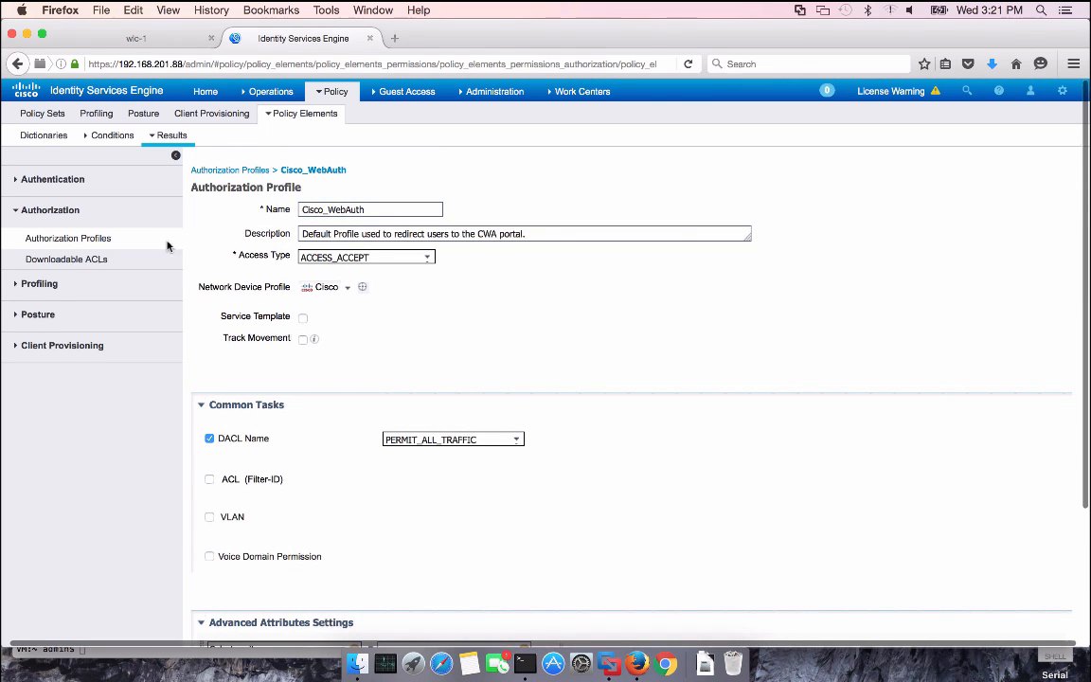
click(549, 95)
scroll(646, 344, down, 5)
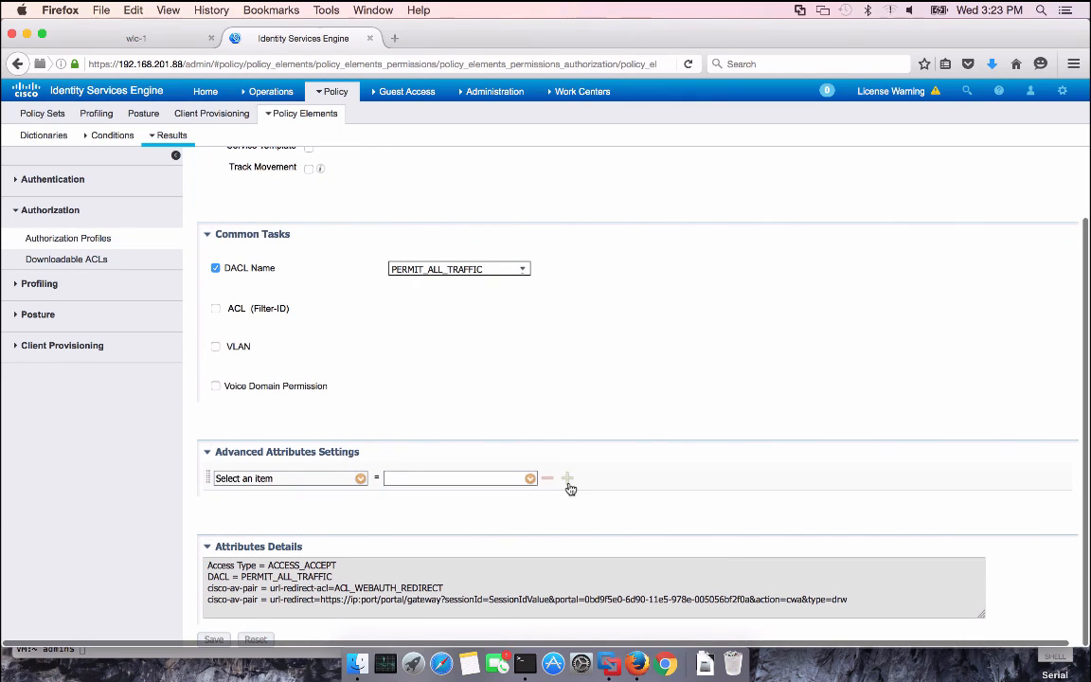
click(109, 242)
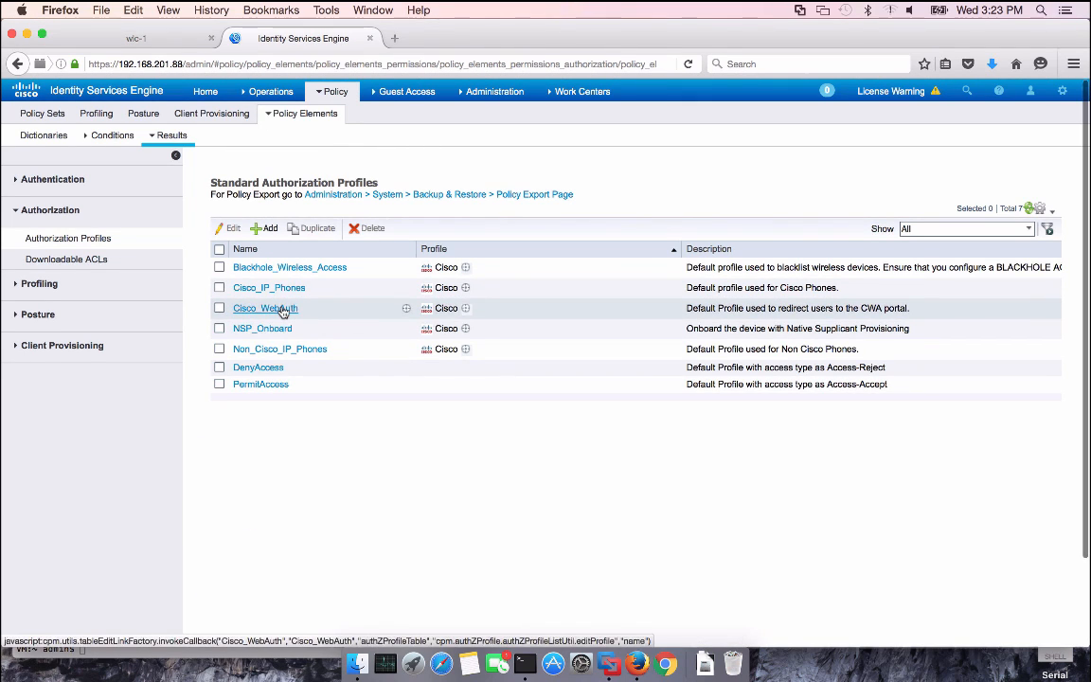
Add and submit an Internet_Only profile with Airespace ACL Name INTERNET_ONLY
click(268, 230)
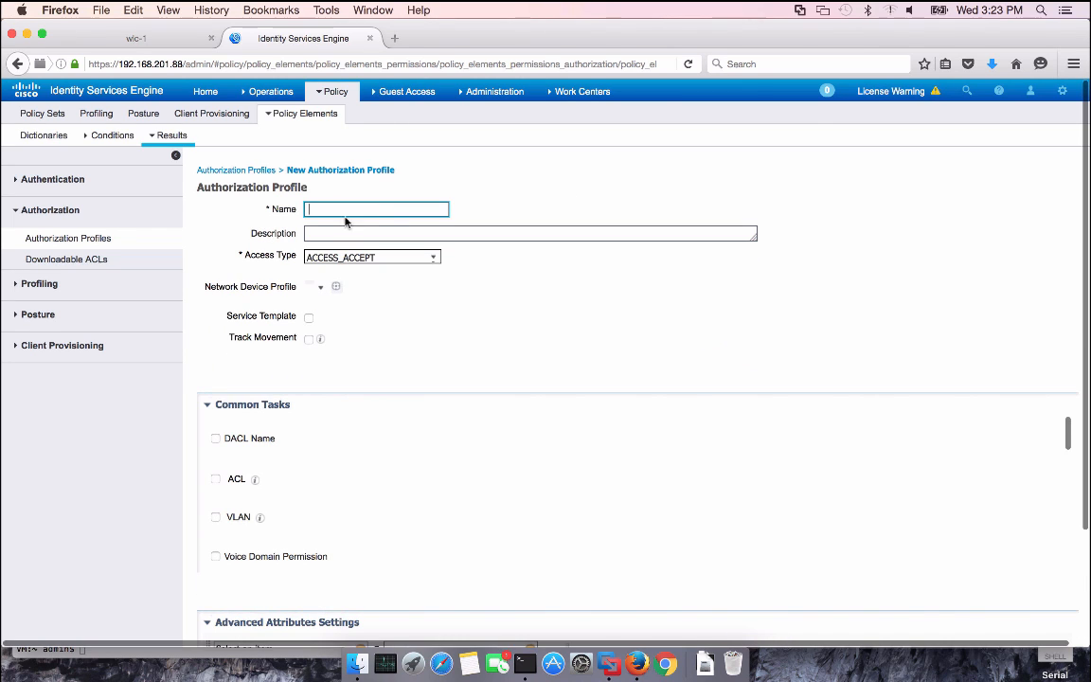
text(Inten)
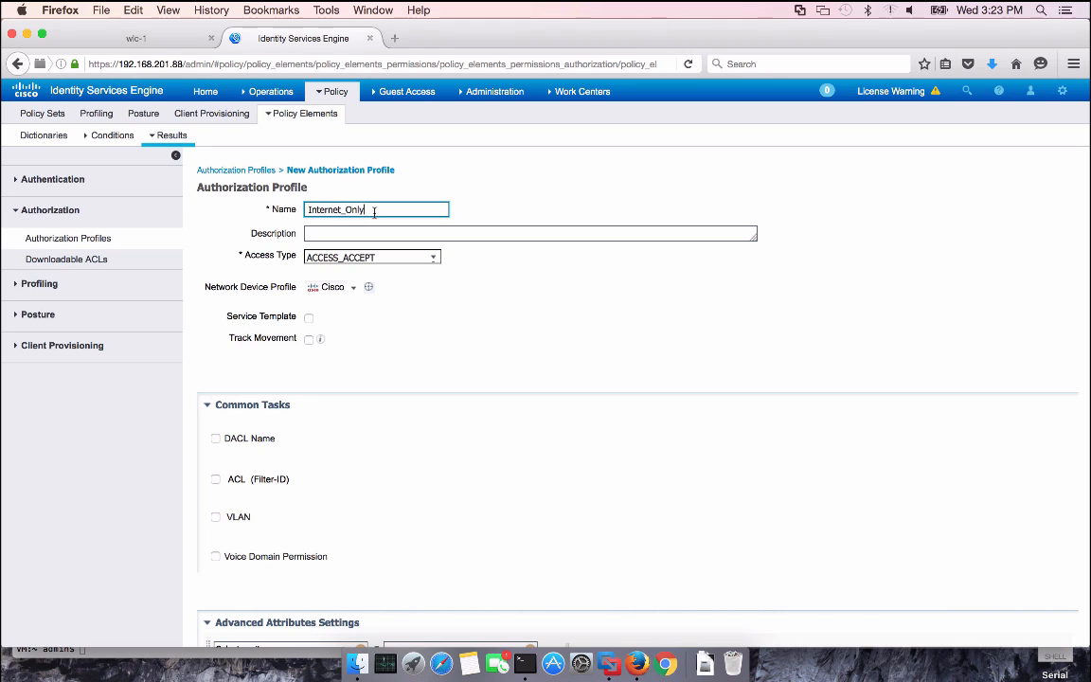
scroll(360, 496, down, 5)
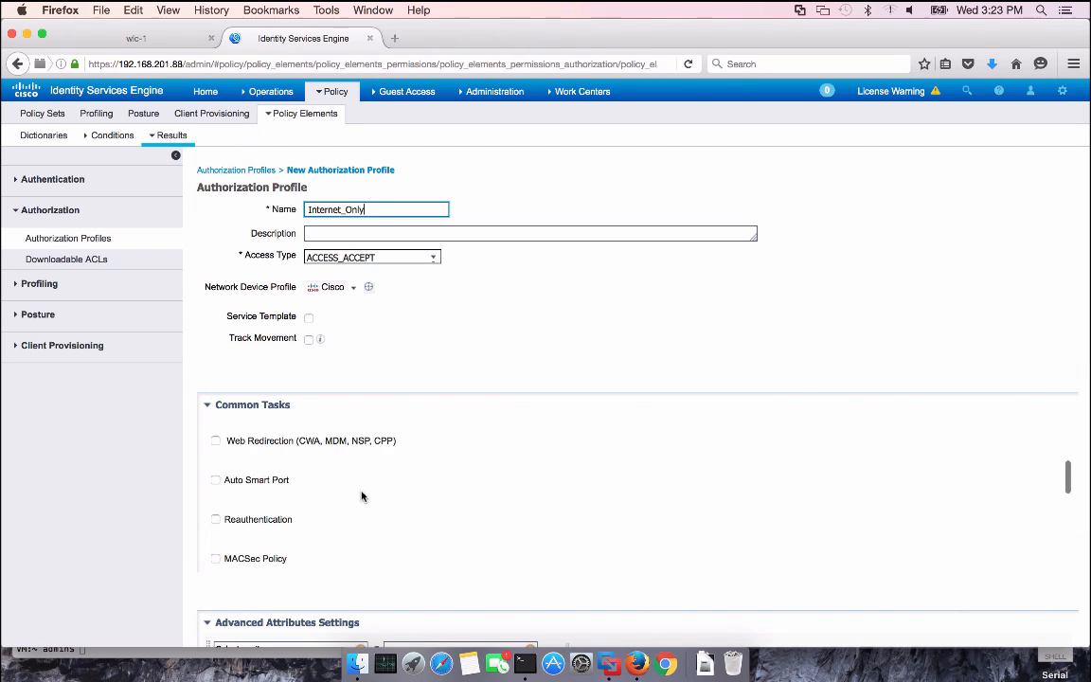
scroll(361, 496, down, 6)
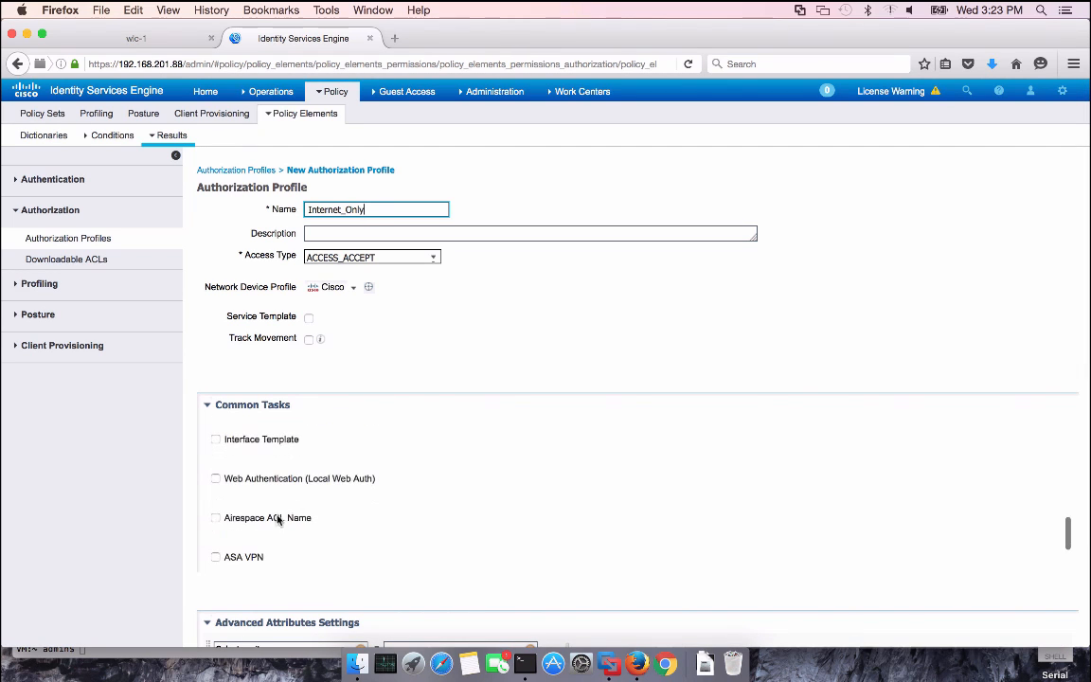
click(215, 518)
click(458, 518)
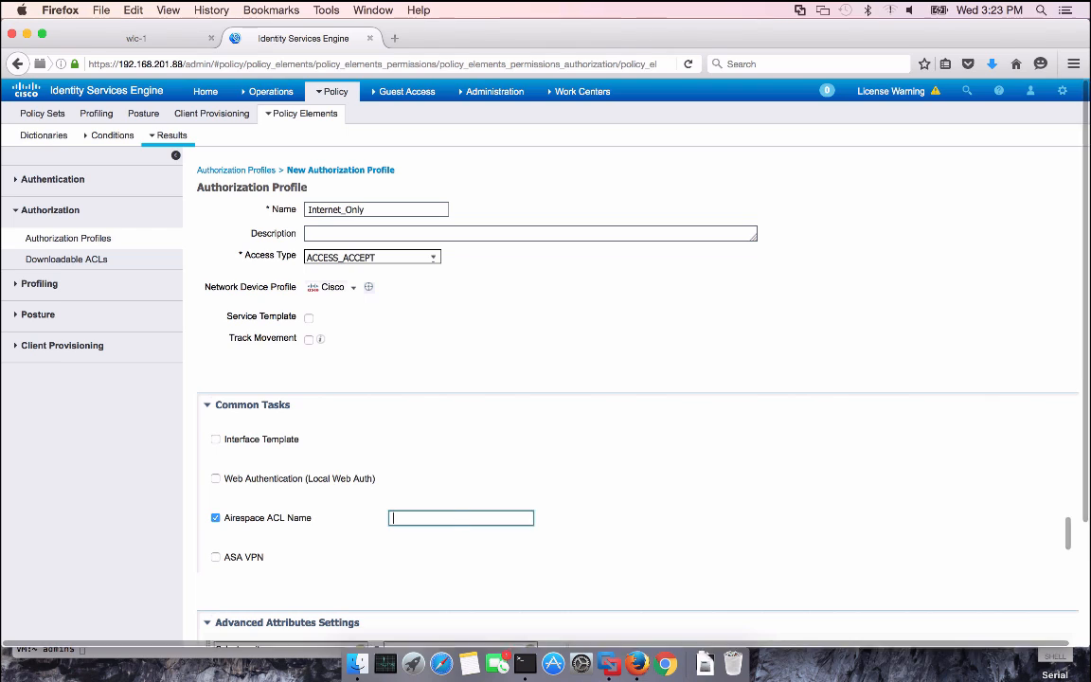
text(Int)
key(BackSpace)
key(BackSpace)
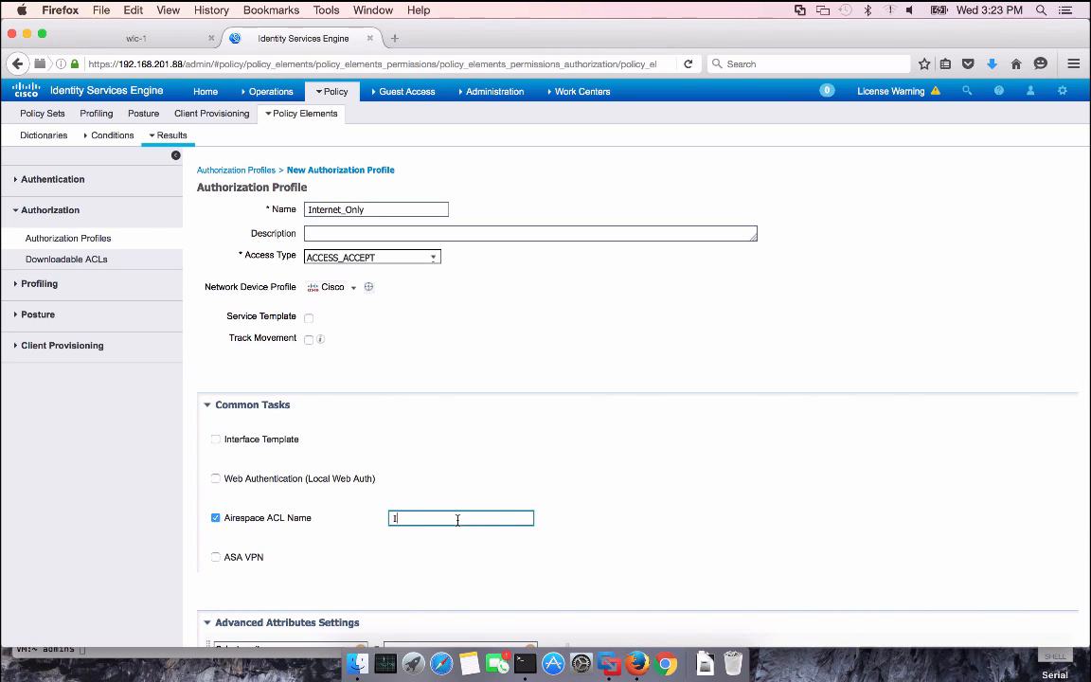
text(NTERNET_ONLY)
scroll(650, 360, down, 3)
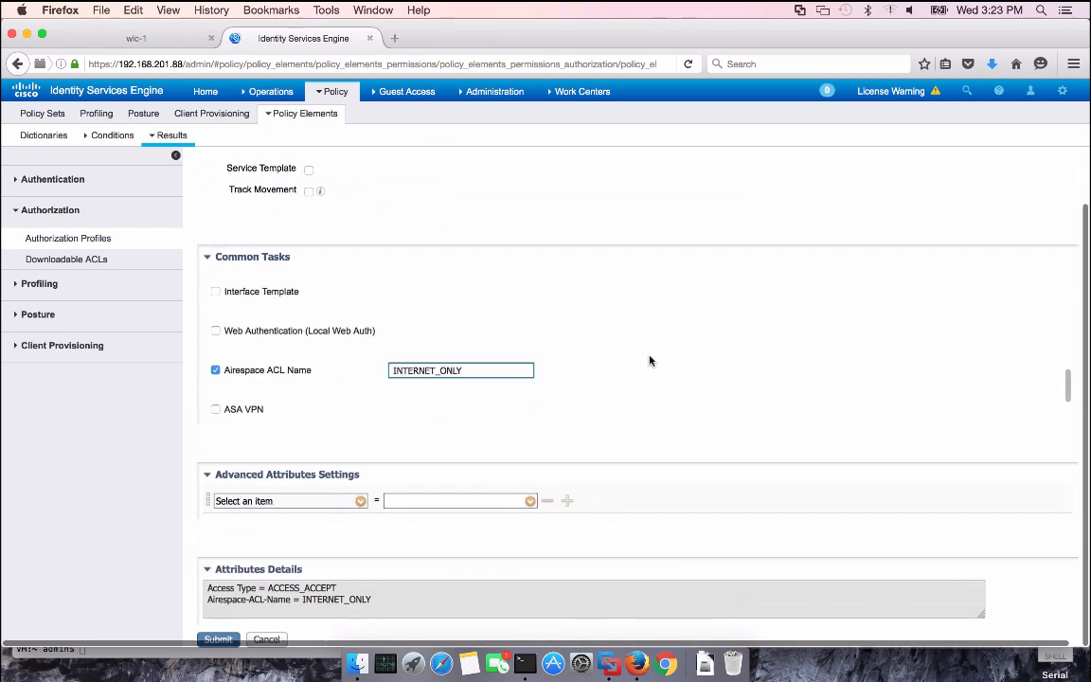
click(230, 636)
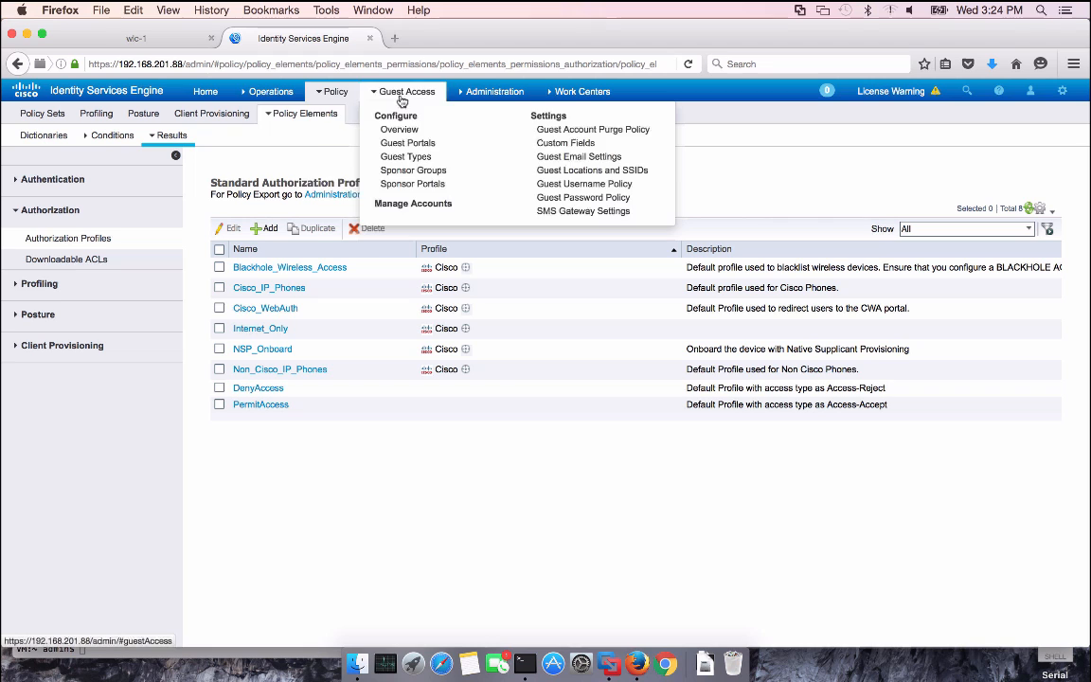
Open Policy Sets, view SSID_OPEN's guest rules, then display SSID_ISE's Admin, Registered and default rules
click(355, 116)
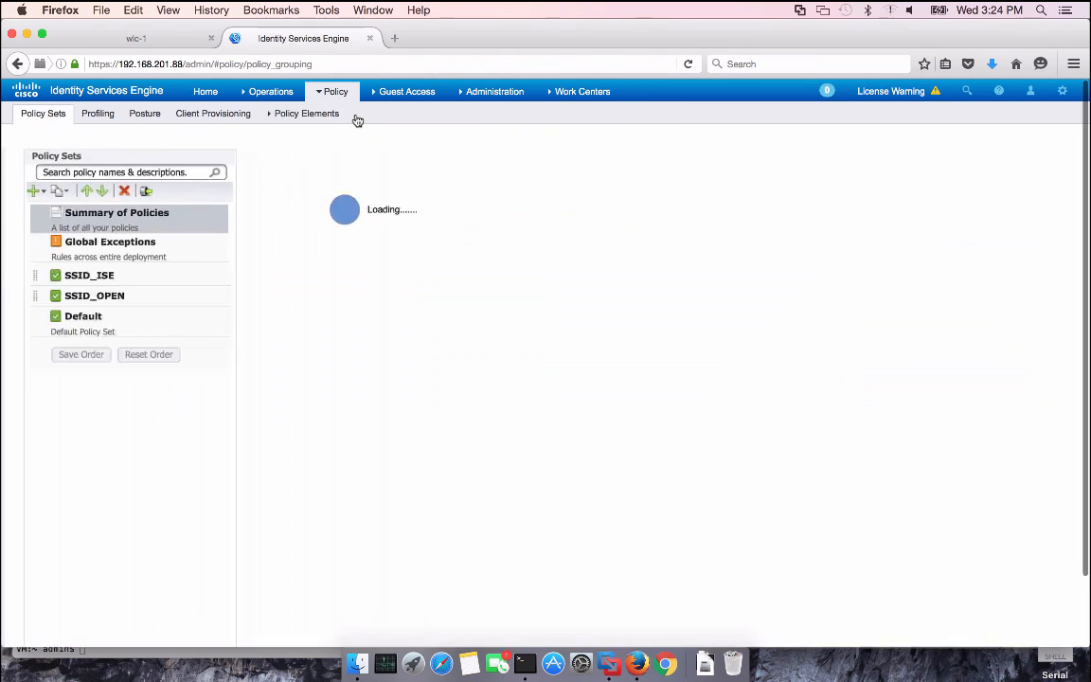
click(119, 297)
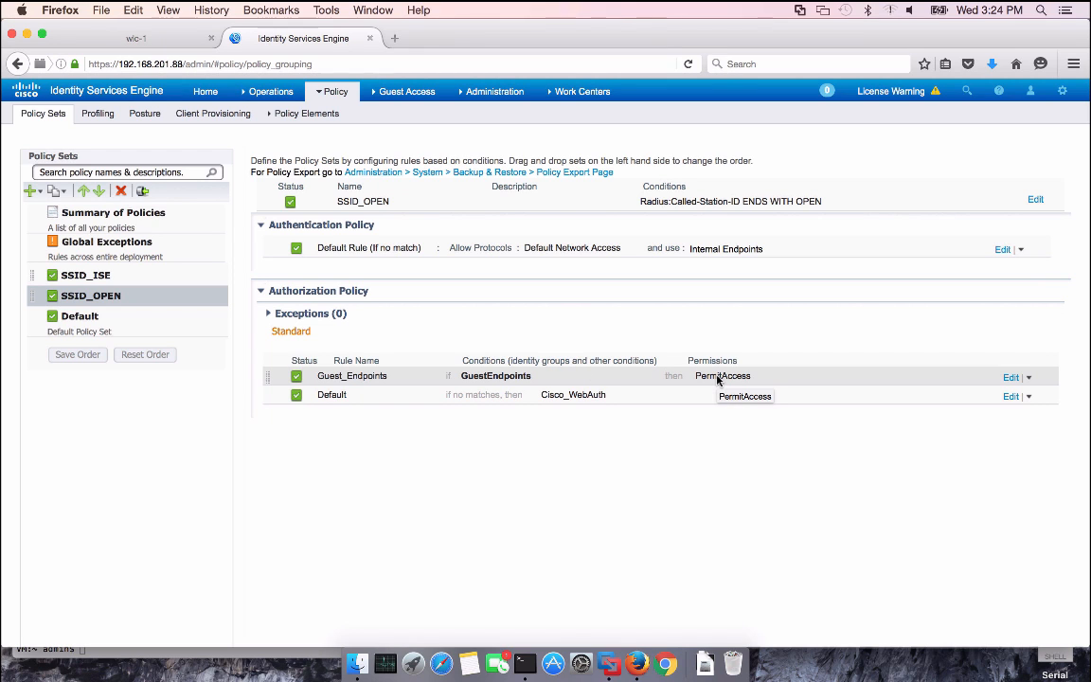
click(87, 275)
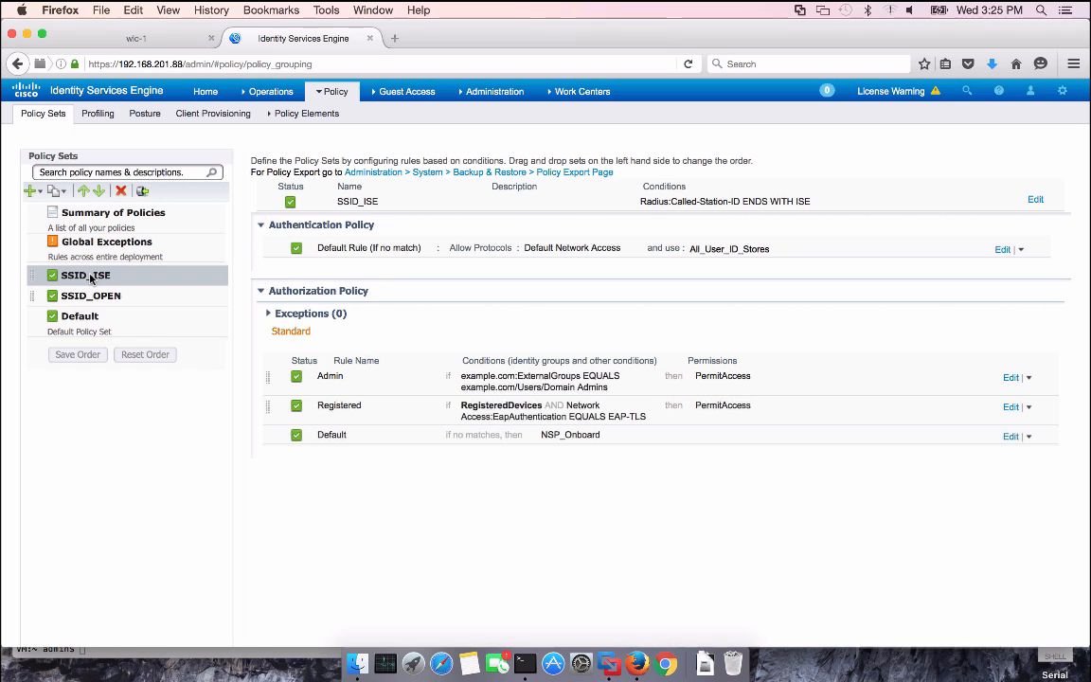
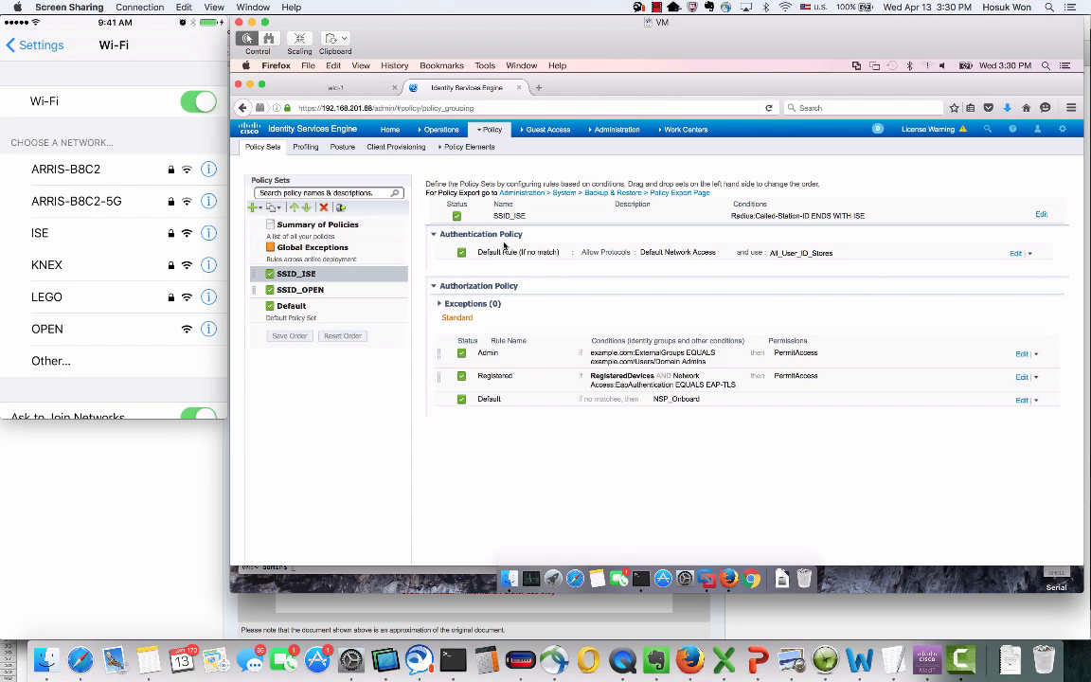
On wlc-1, remove the iPhone's entry from MONITOR > Clients and confirm 'No Clients found'
click(338, 87)
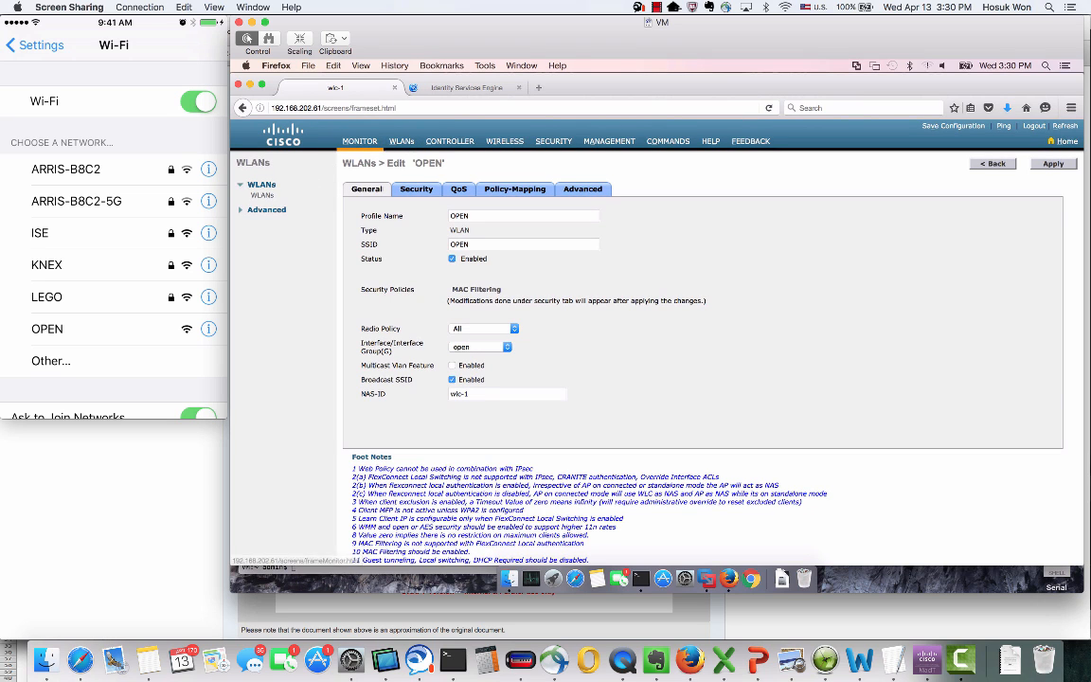
click(352, 140)
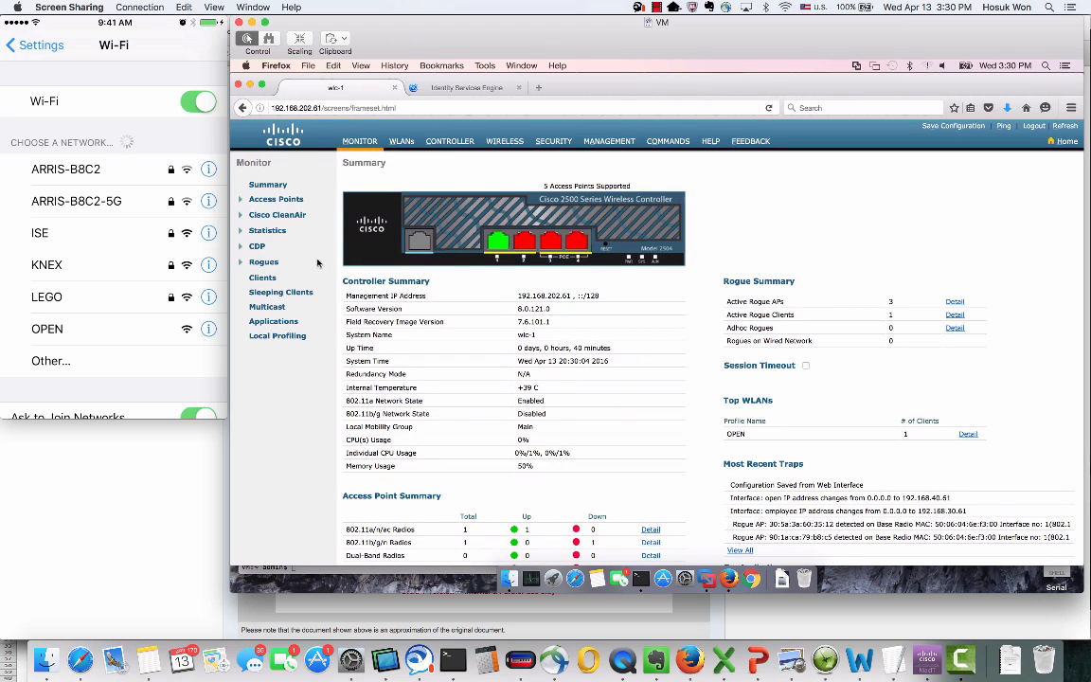
click(263, 277)
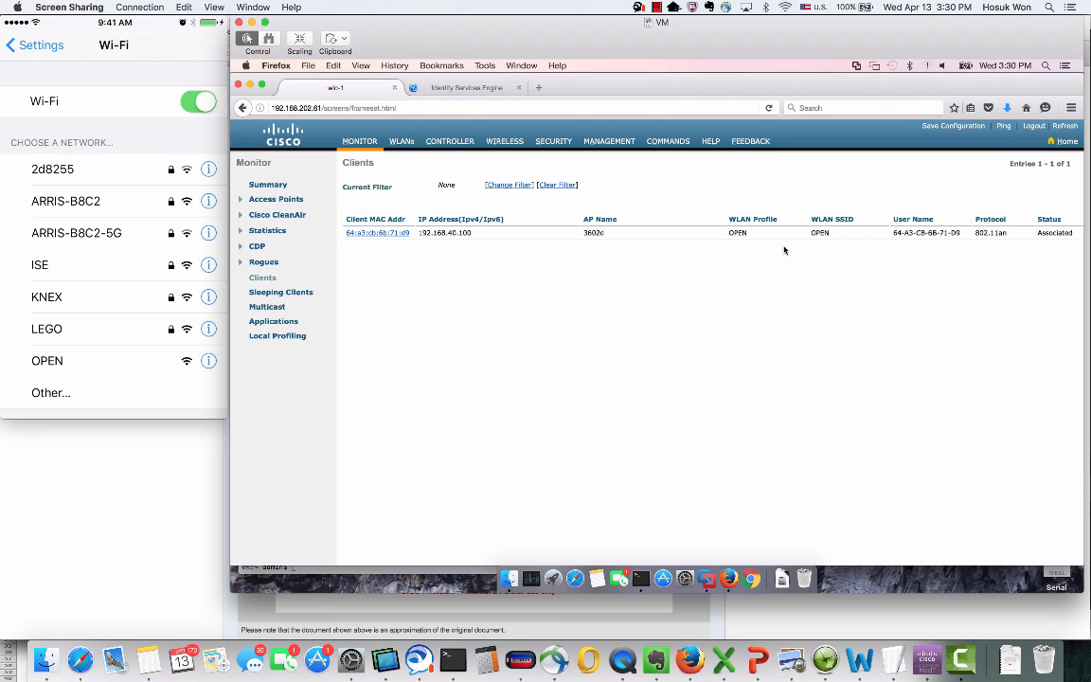
click(388, 233)
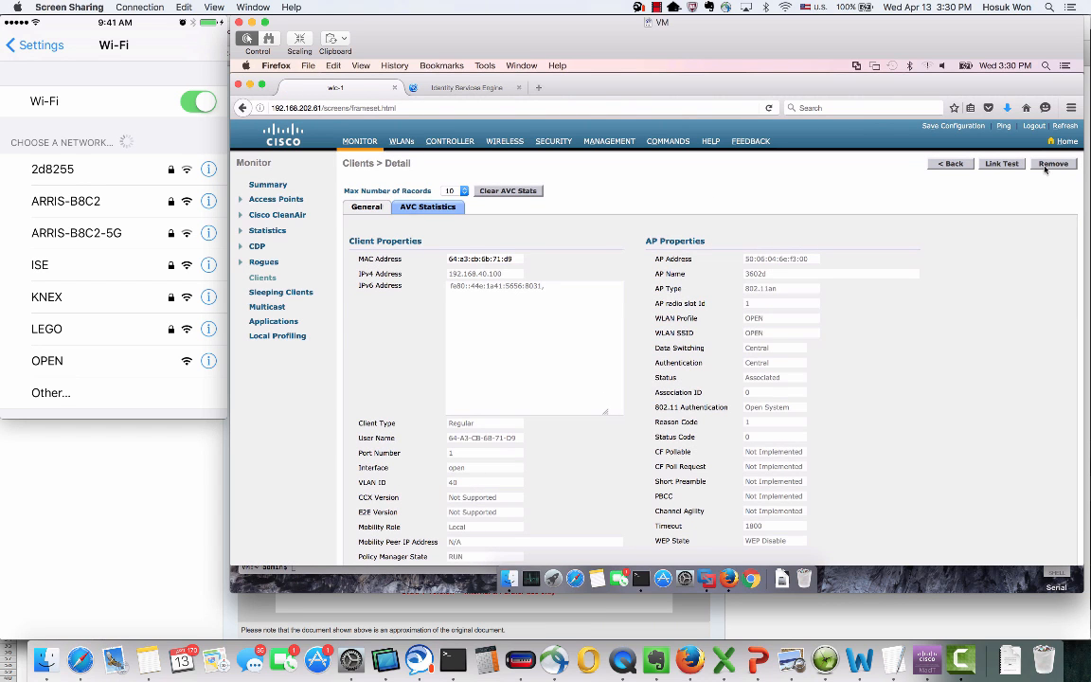
click(1052, 165)
click(725, 311)
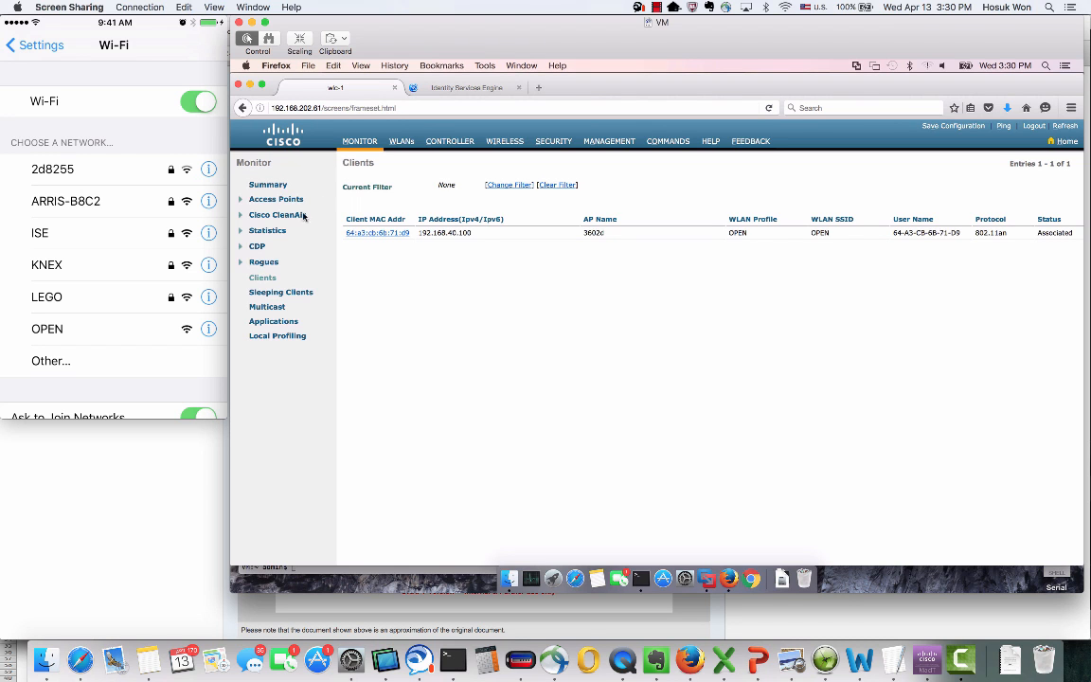
click(263, 277)
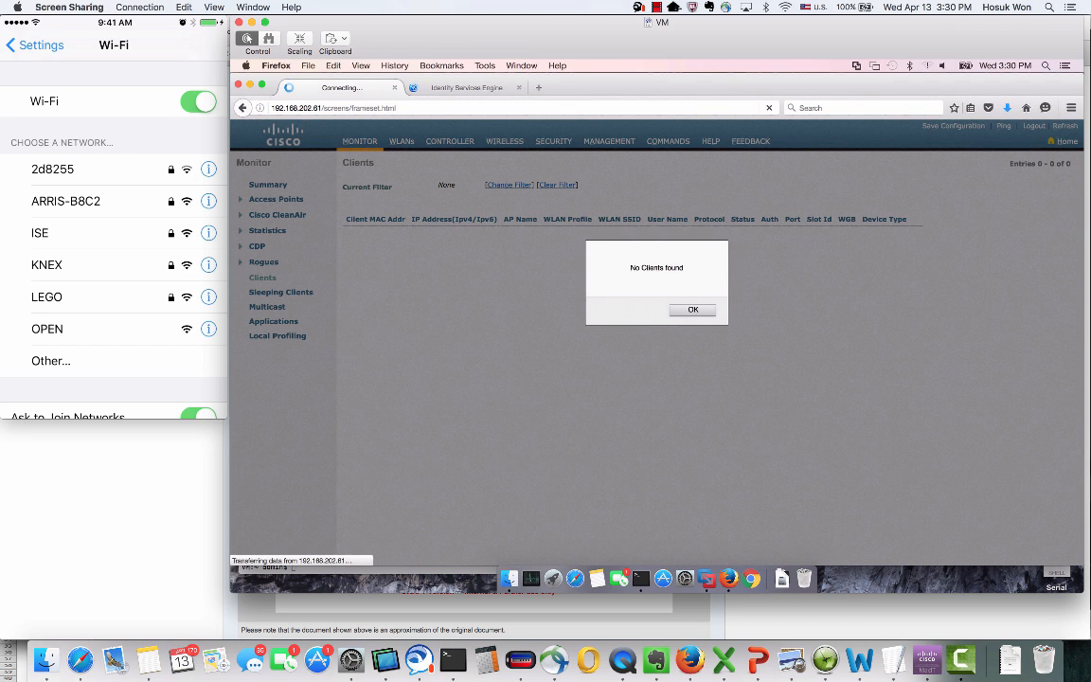
click(688, 310)
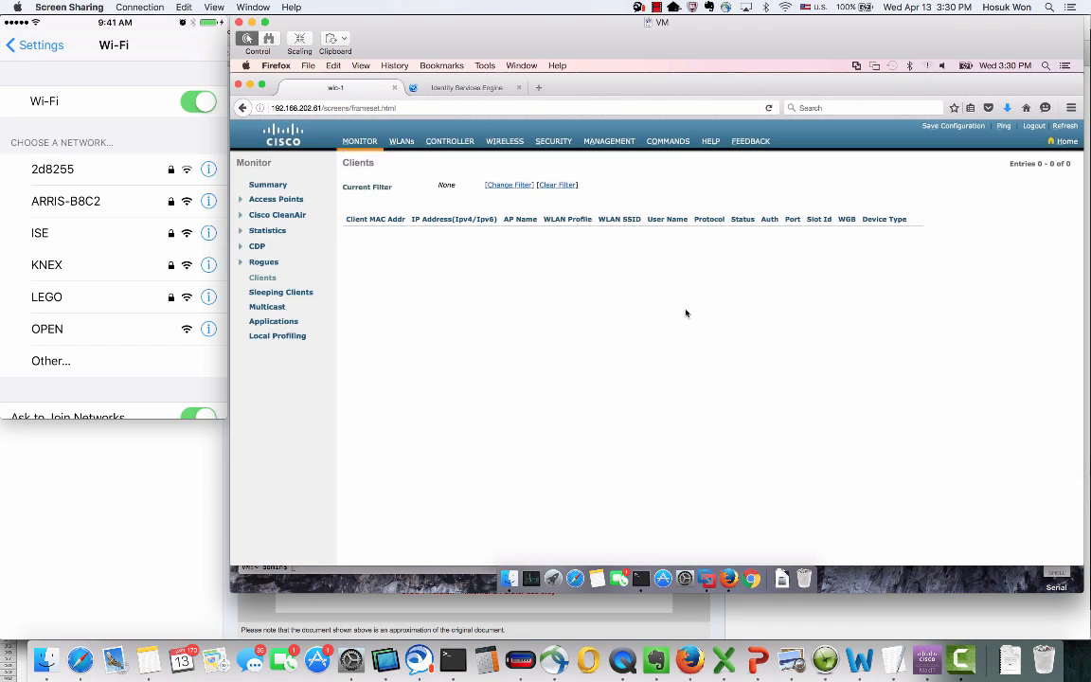
click(464, 88)
Delete the Apple-iPhone record from Identities > Endpoints with Trash > Selected, confirming Yes
mouse_move(552, 132)
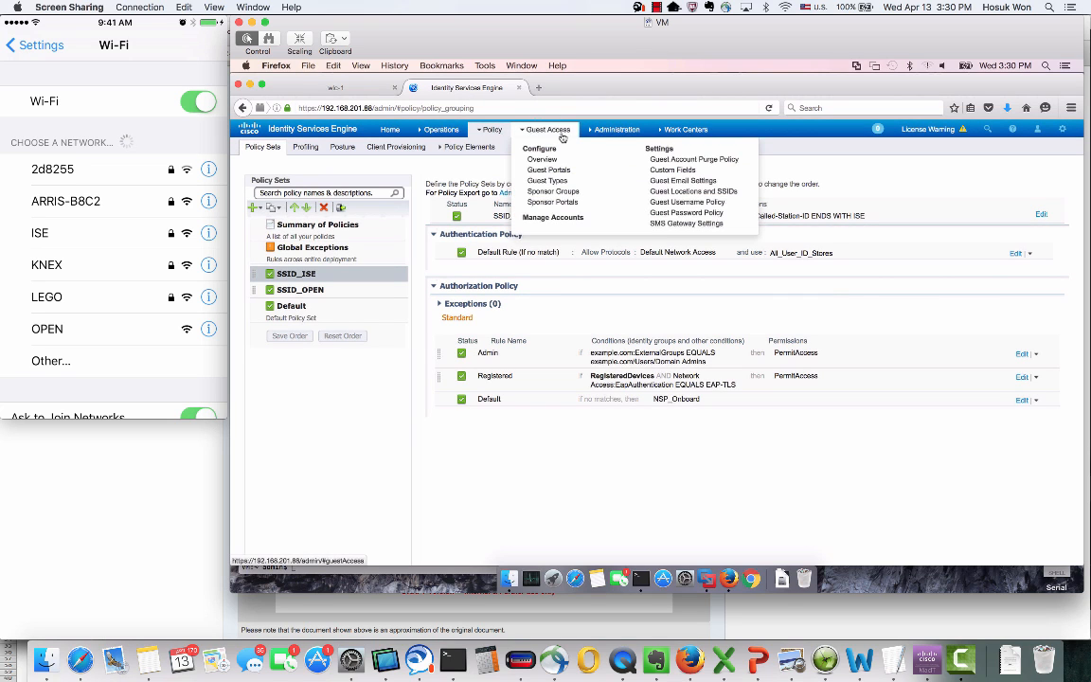
mouse_move(604, 134)
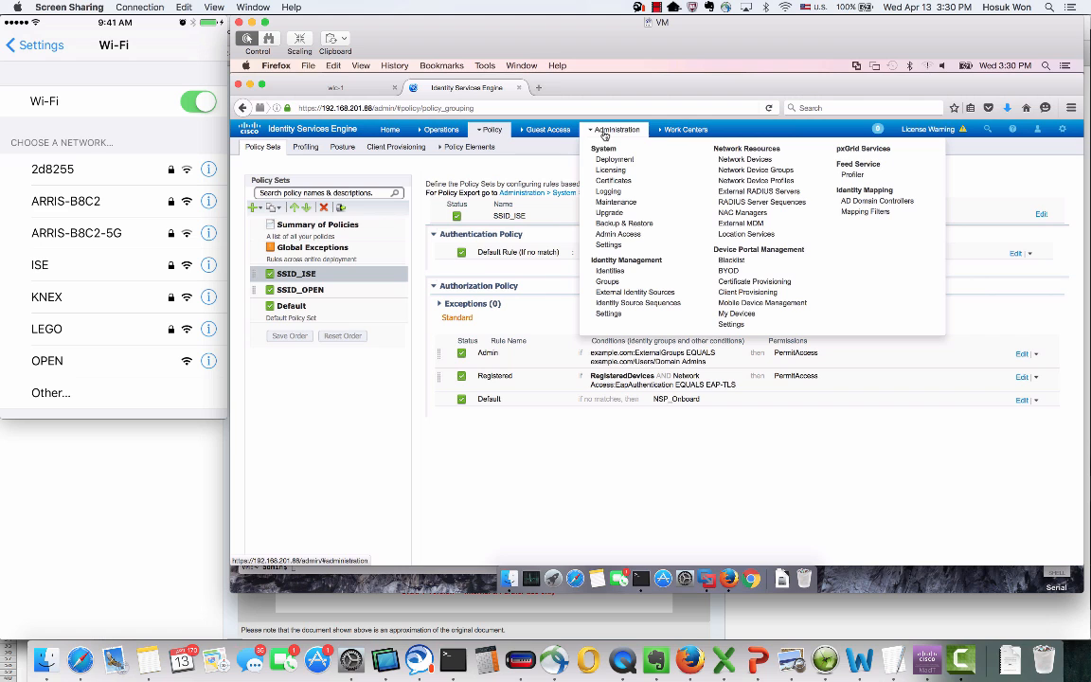
click(611, 270)
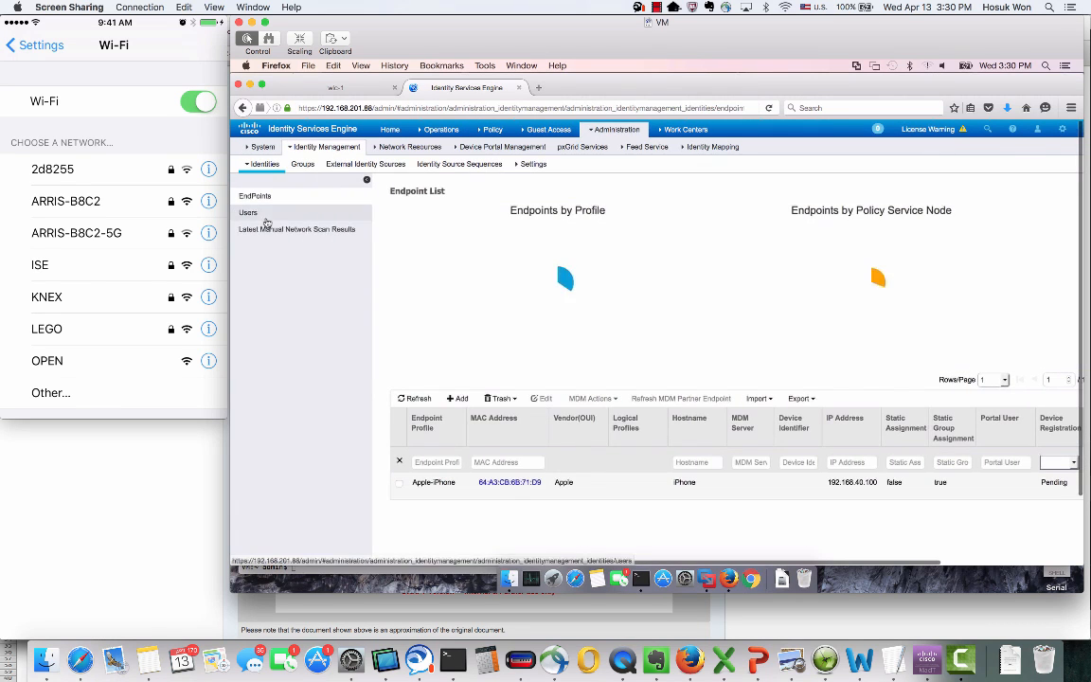
click(398, 484)
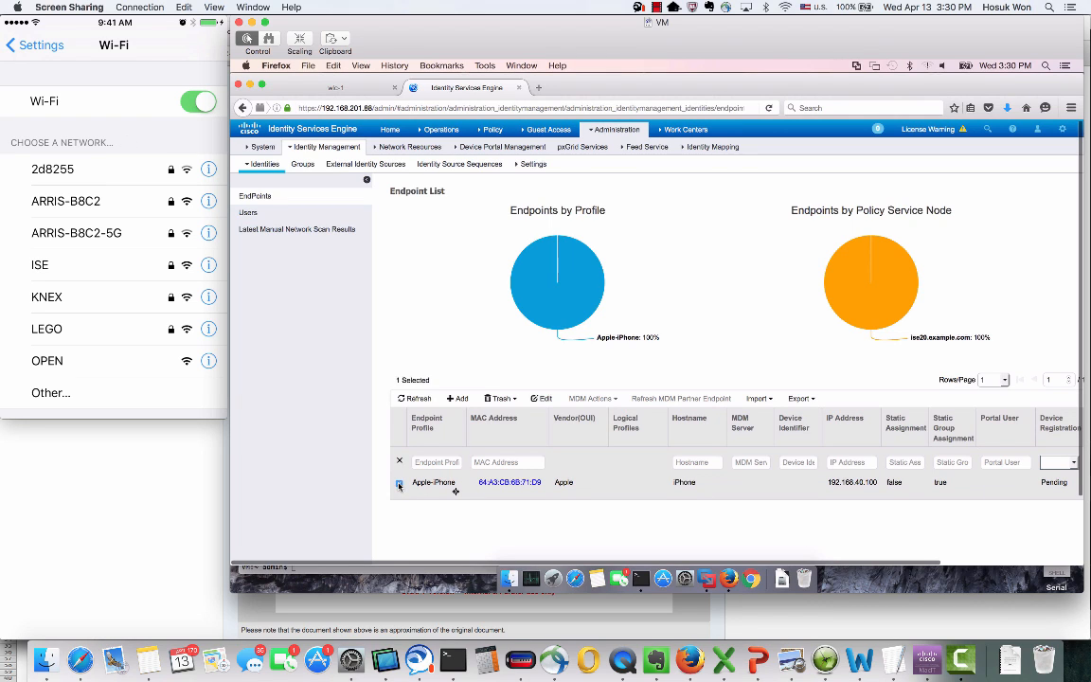
click(503, 399)
click(501, 432)
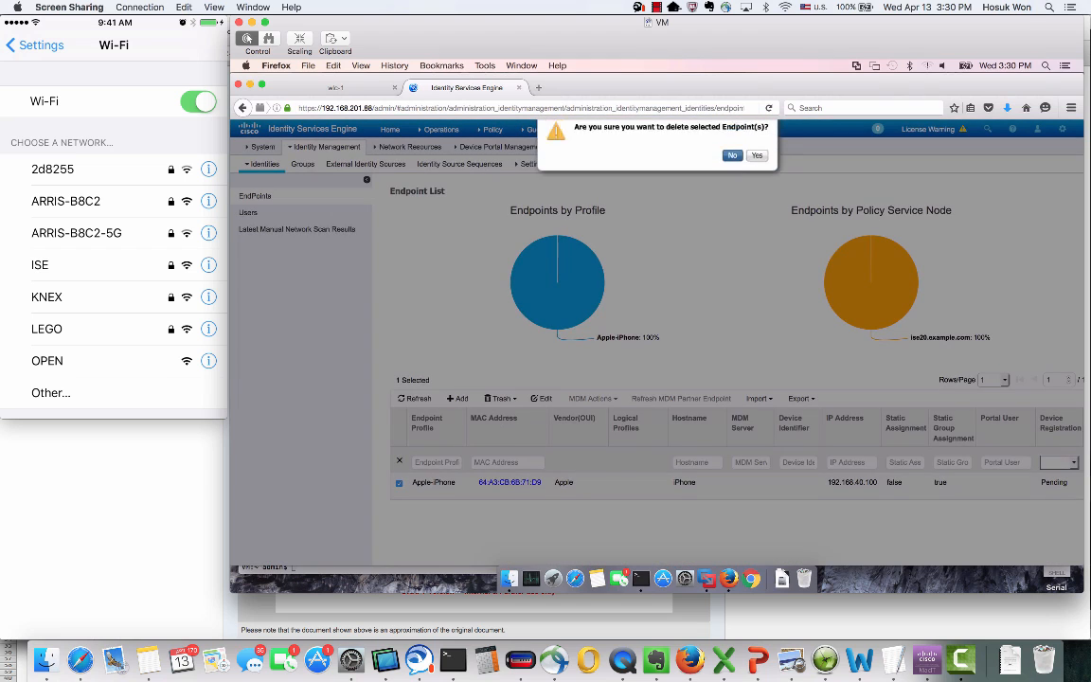
click(757, 155)
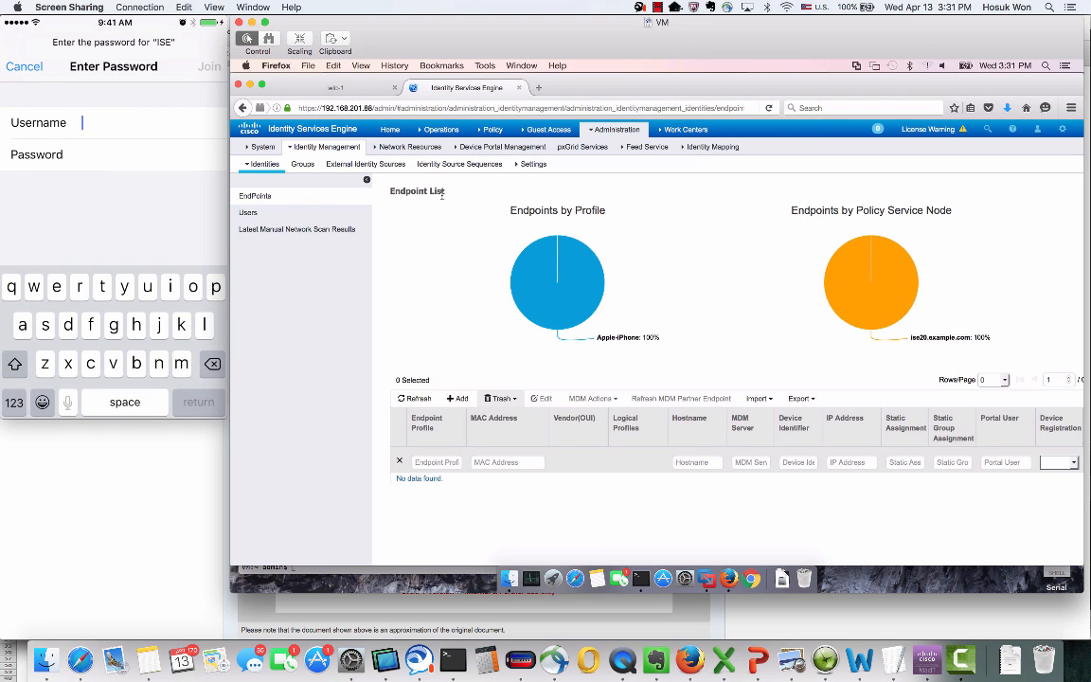
Enter the username admin on the iPhone's ISE Wi-Fi login prompt
text(admin)
key(Return)
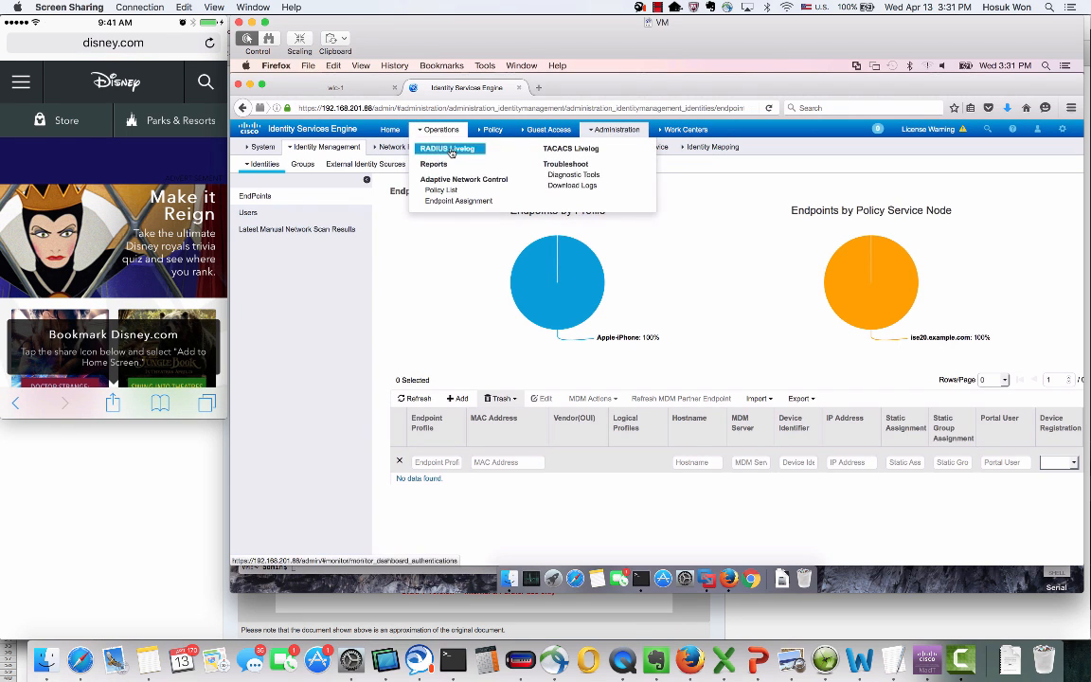
Filter the RADIUS Livelog by Endpoint ID 71:D9 to show the iPhone's SSID_ISE >> Admin entry
click(447, 149)
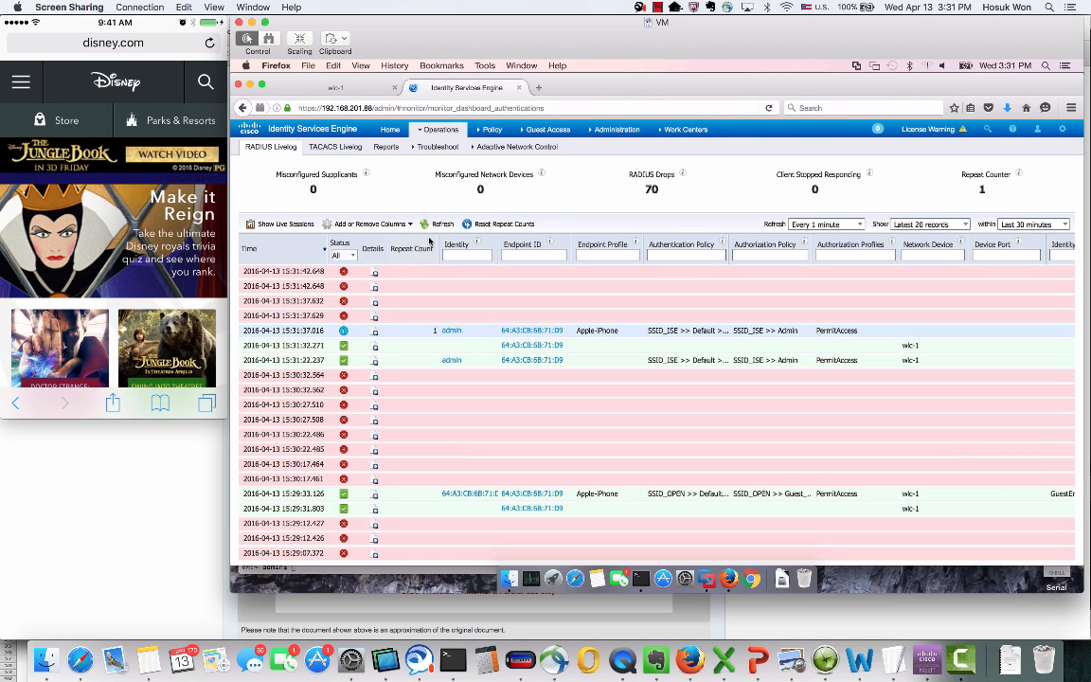
click(519, 254)
text(71:)
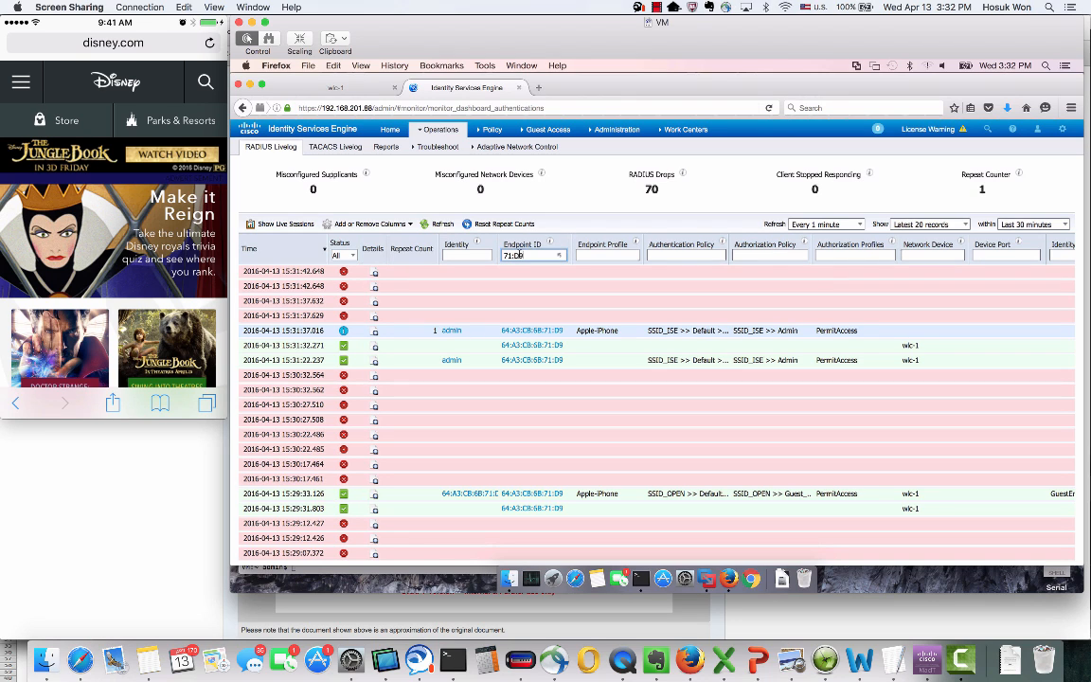
text(D9)
key(Return)
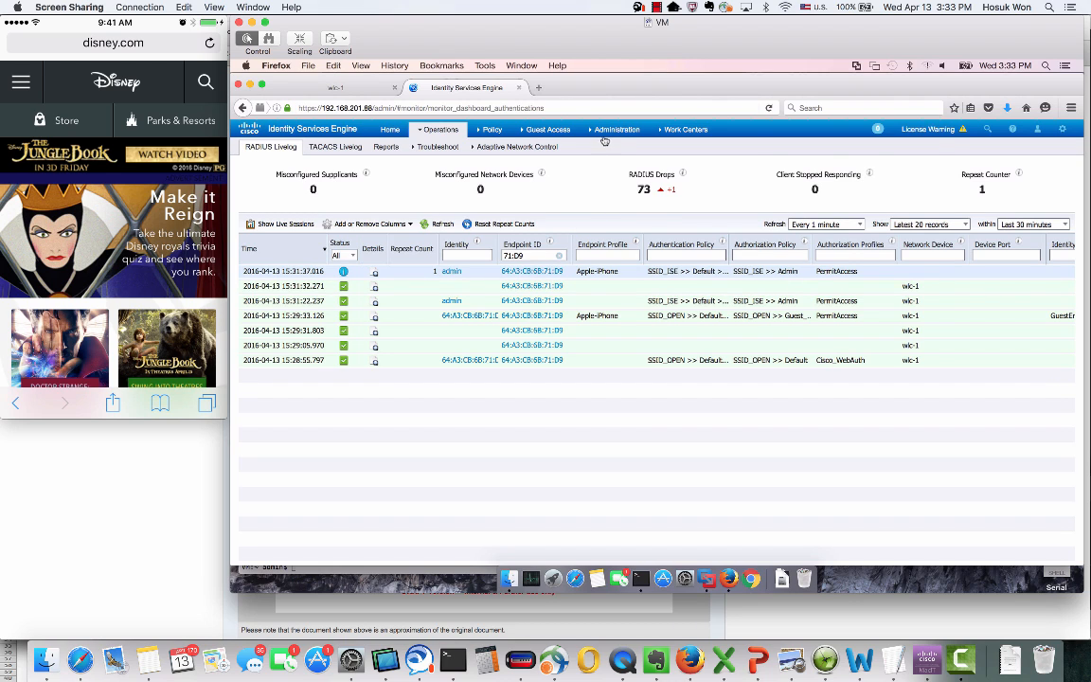
mouse_move(610, 133)
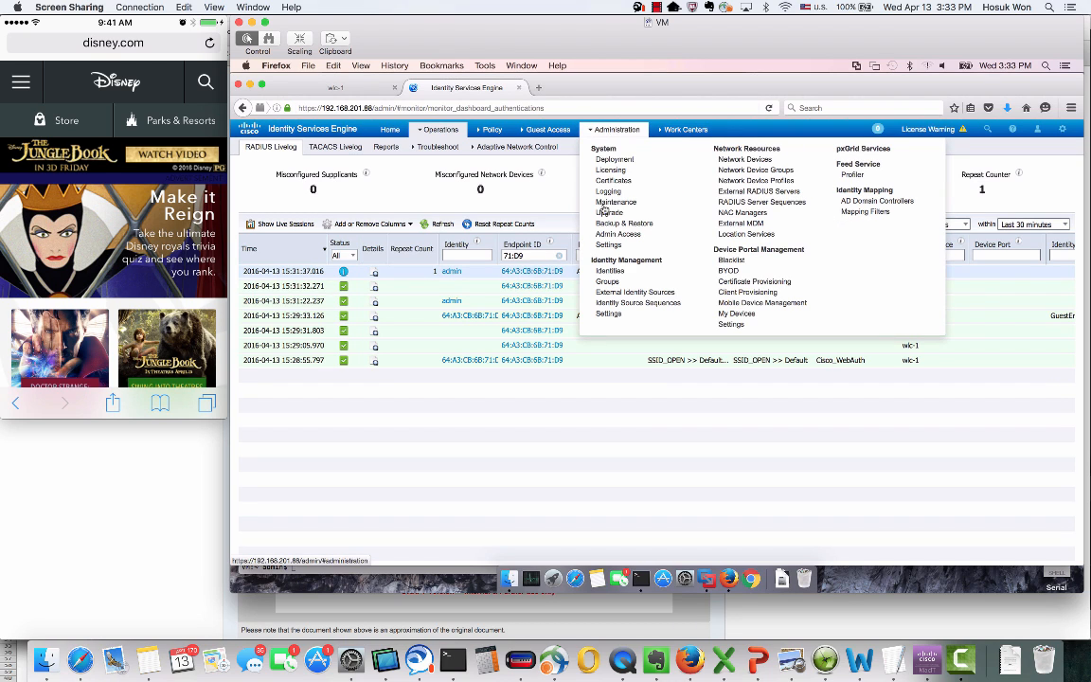
Open the ISE Endpoints list showing Apple-iPhone, then go to the wlc-1 controller
click(618, 274)
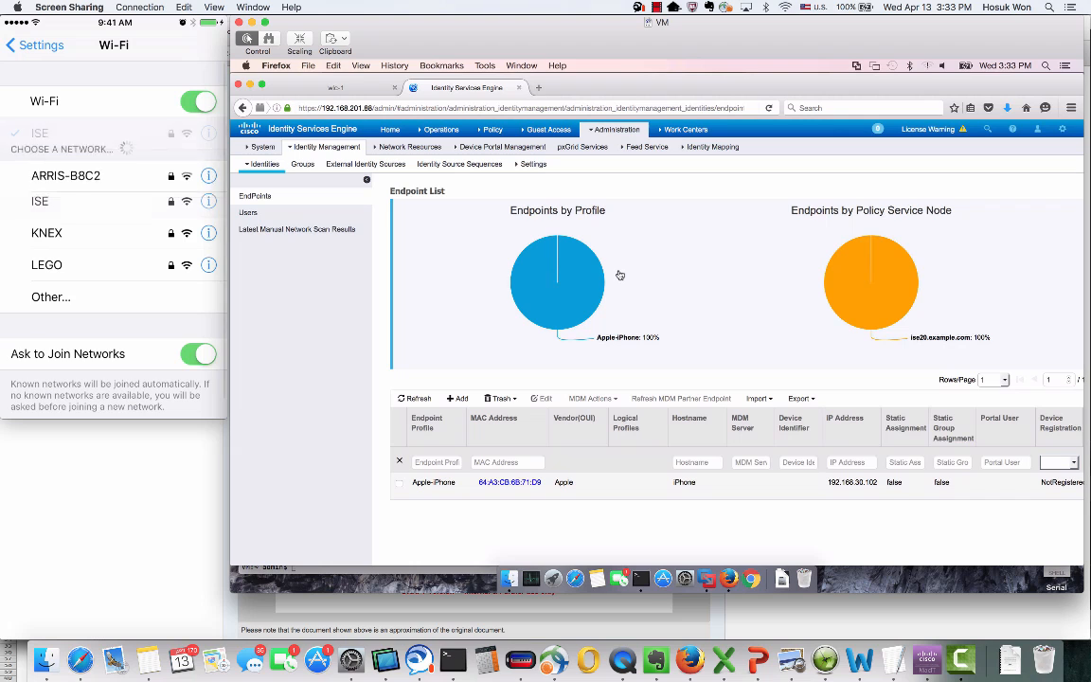
click(342, 87)
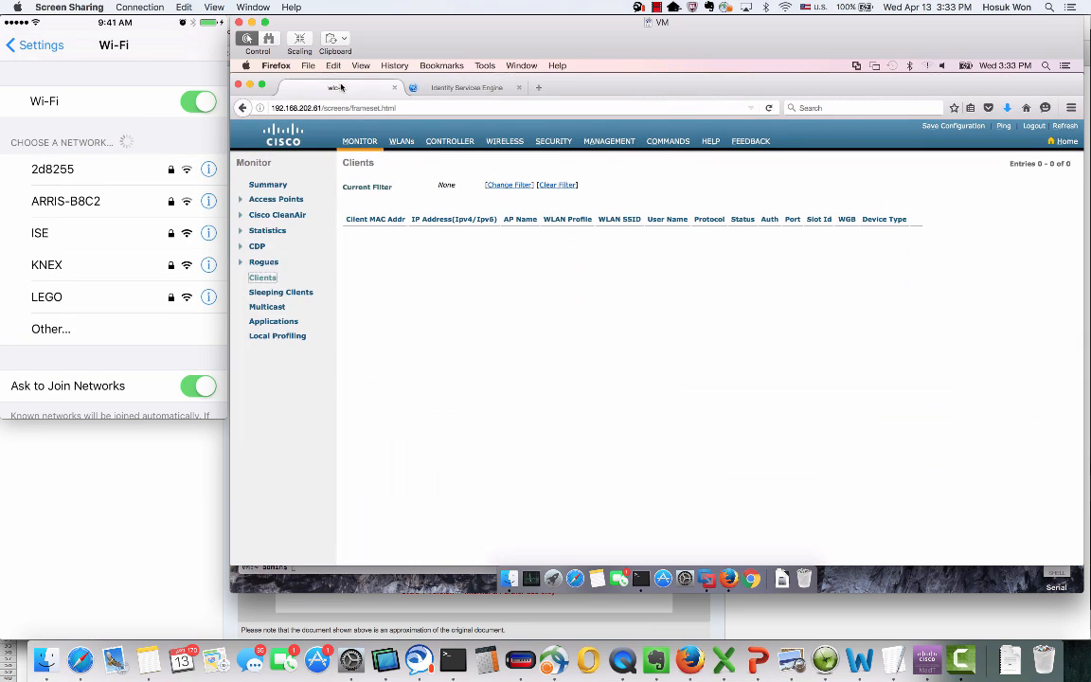
Remove the iPhone's ISE WLAN client under MONITOR > Clients, leaving 0 clients, then return to ISE
click(360, 142)
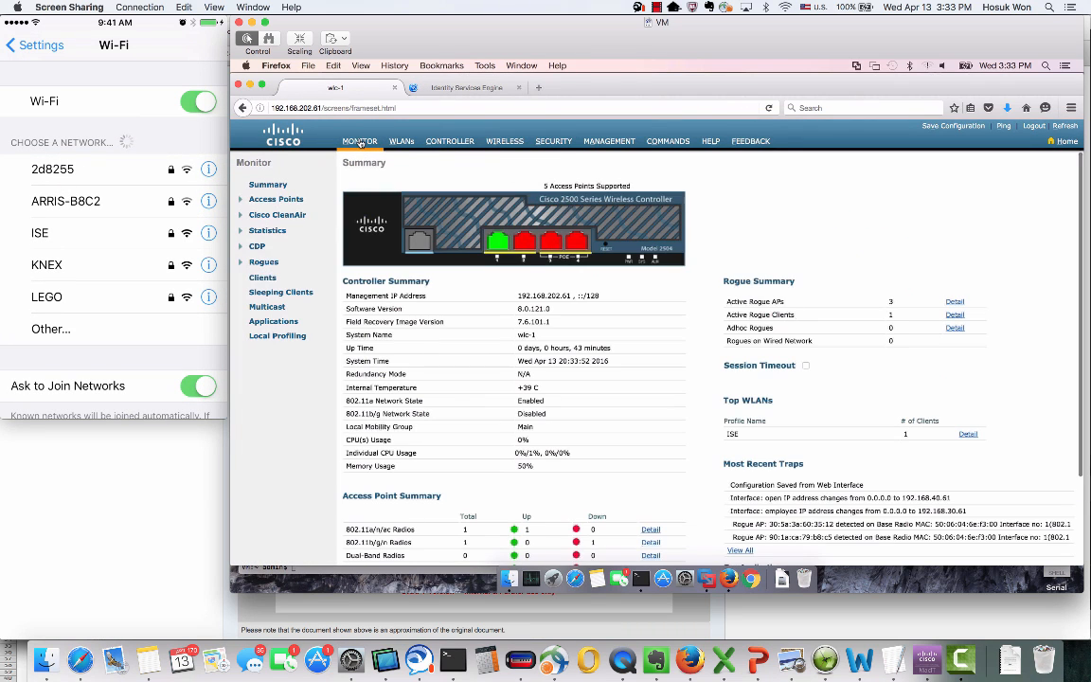
click(274, 279)
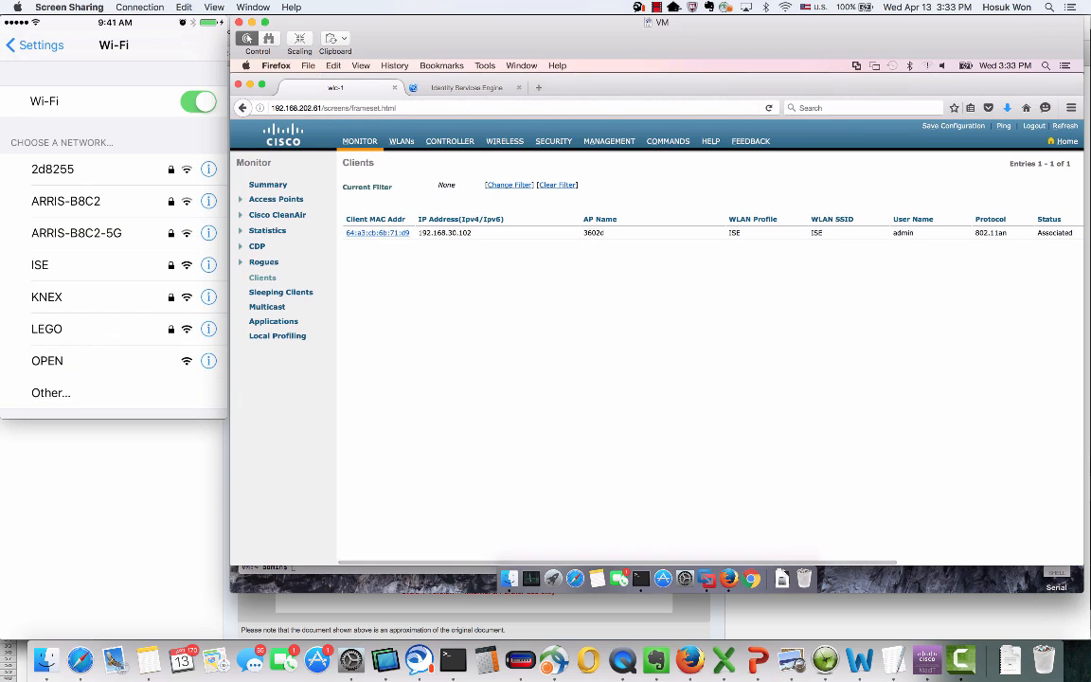
click(383, 233)
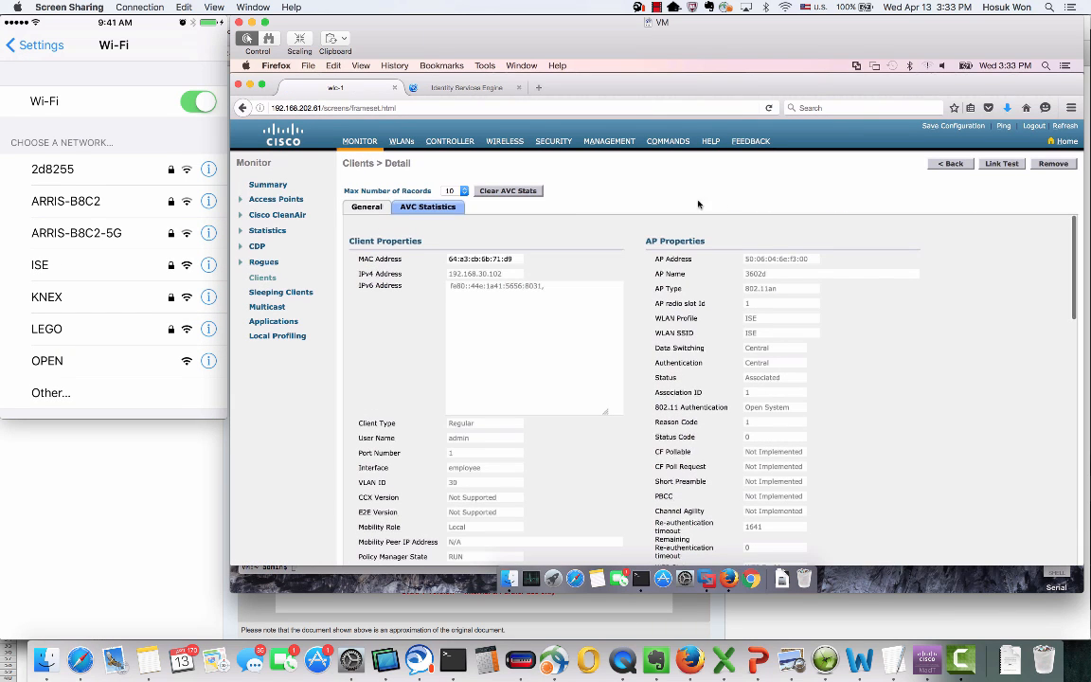
click(1052, 164)
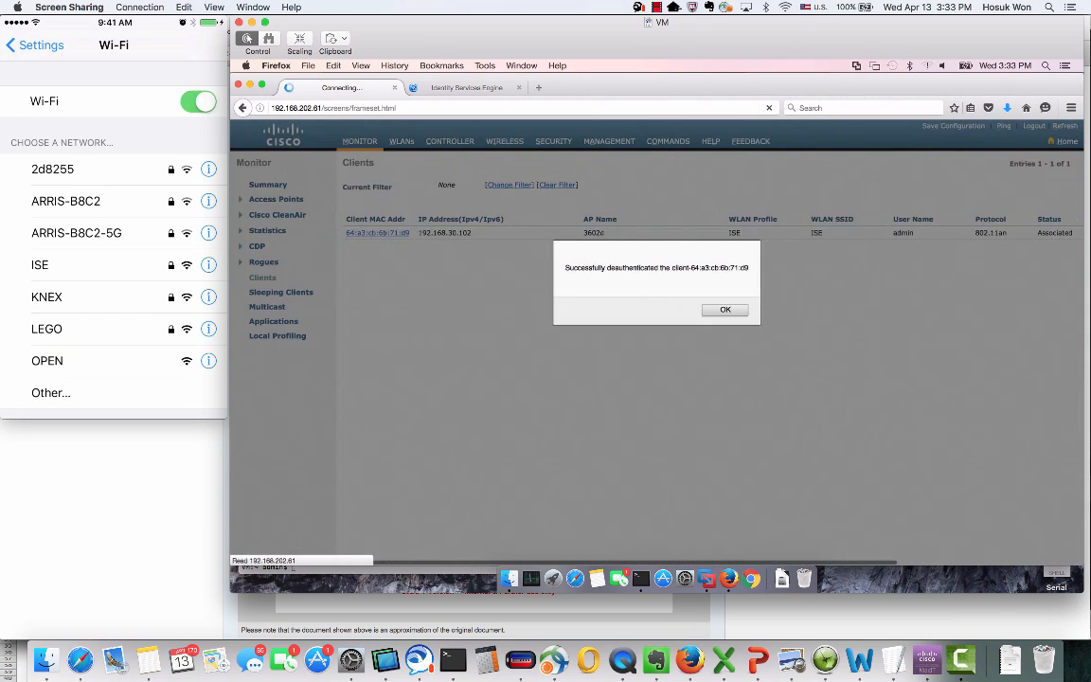
click(720, 310)
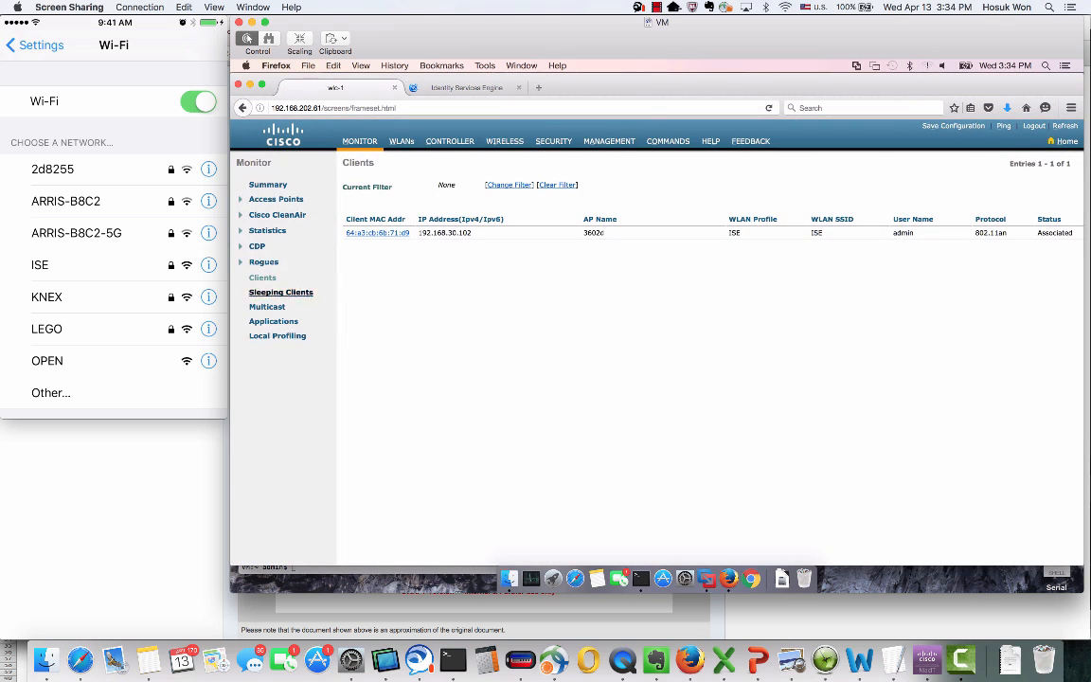
click(262, 277)
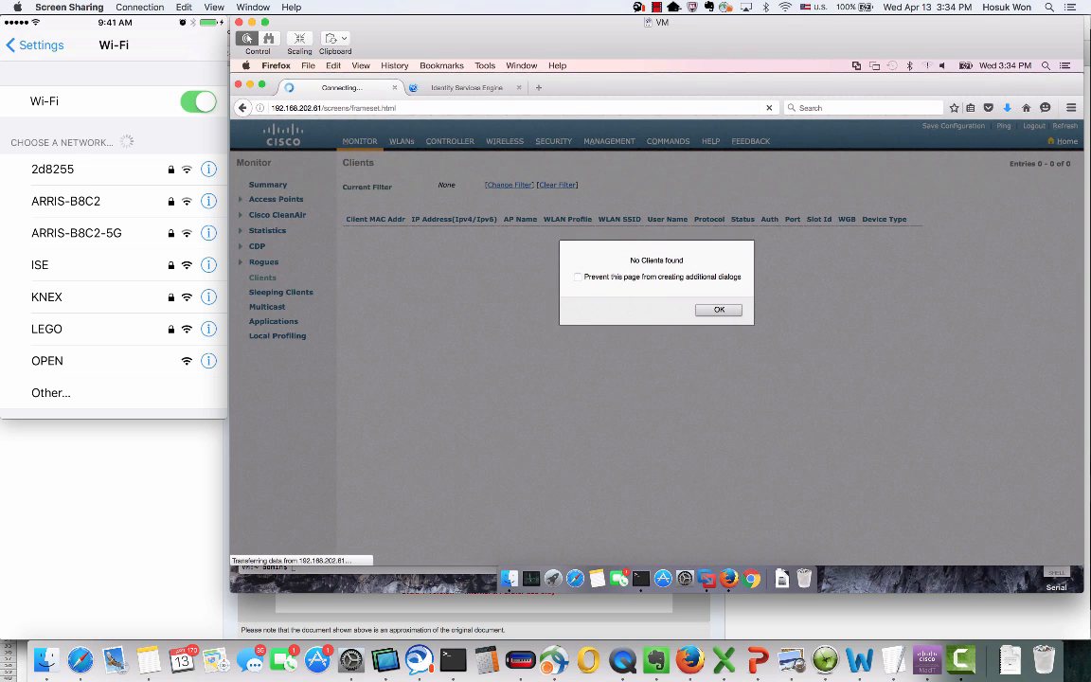
click(718, 309)
click(464, 87)
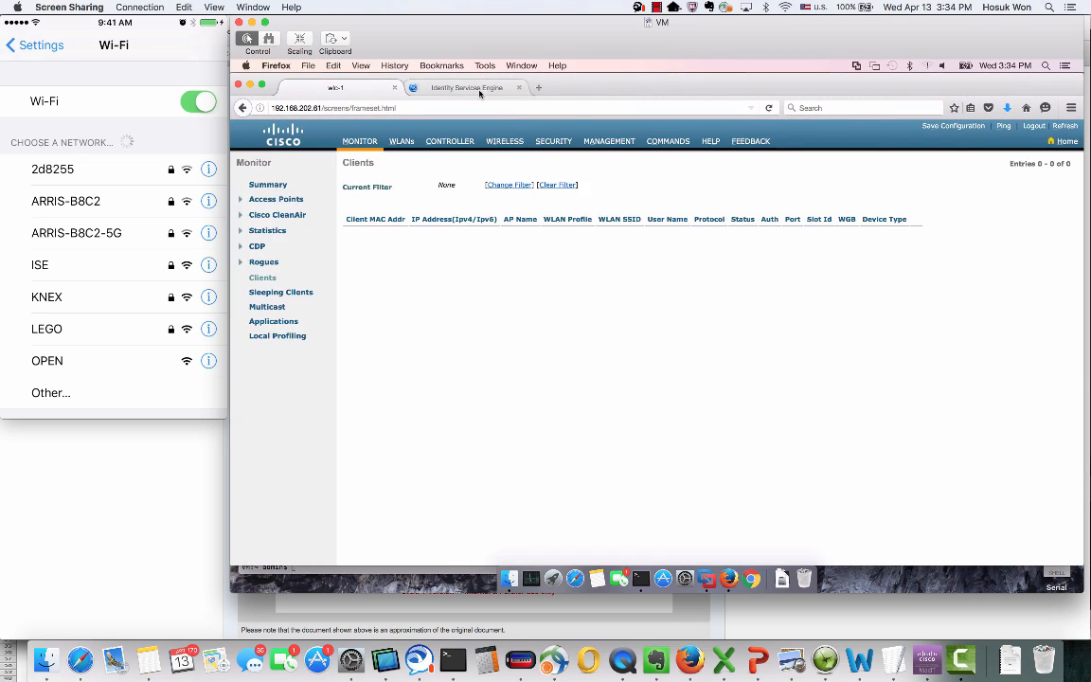
Tick the Apple-iPhone endpoint and delete it with Trash > Selected, confirming Yes
click(398, 483)
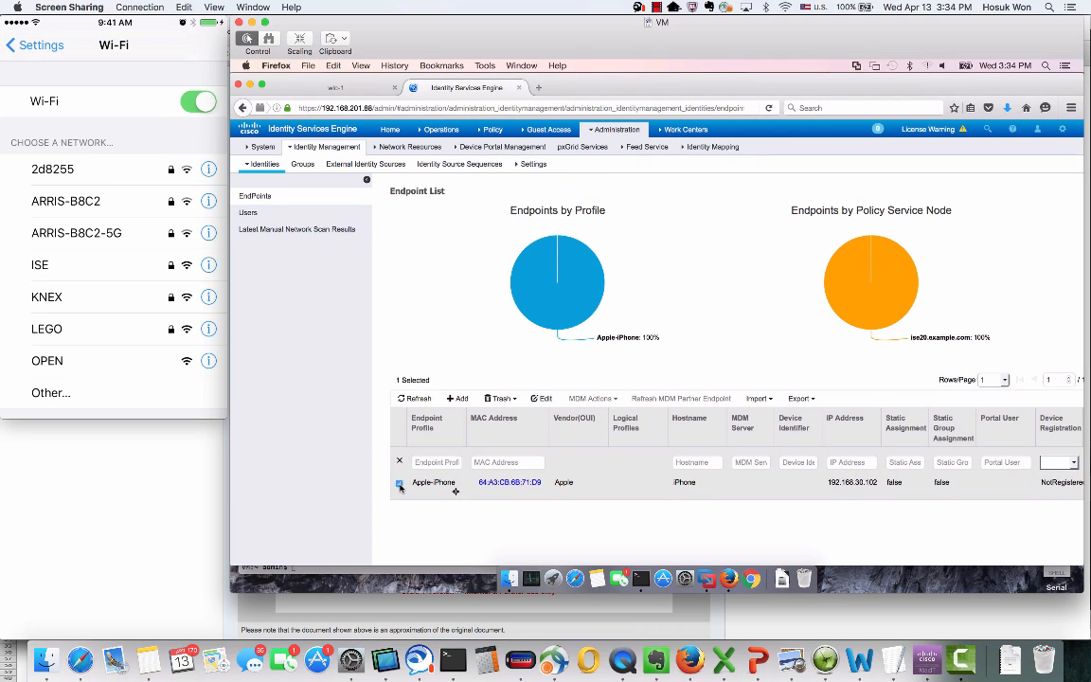
click(498, 398)
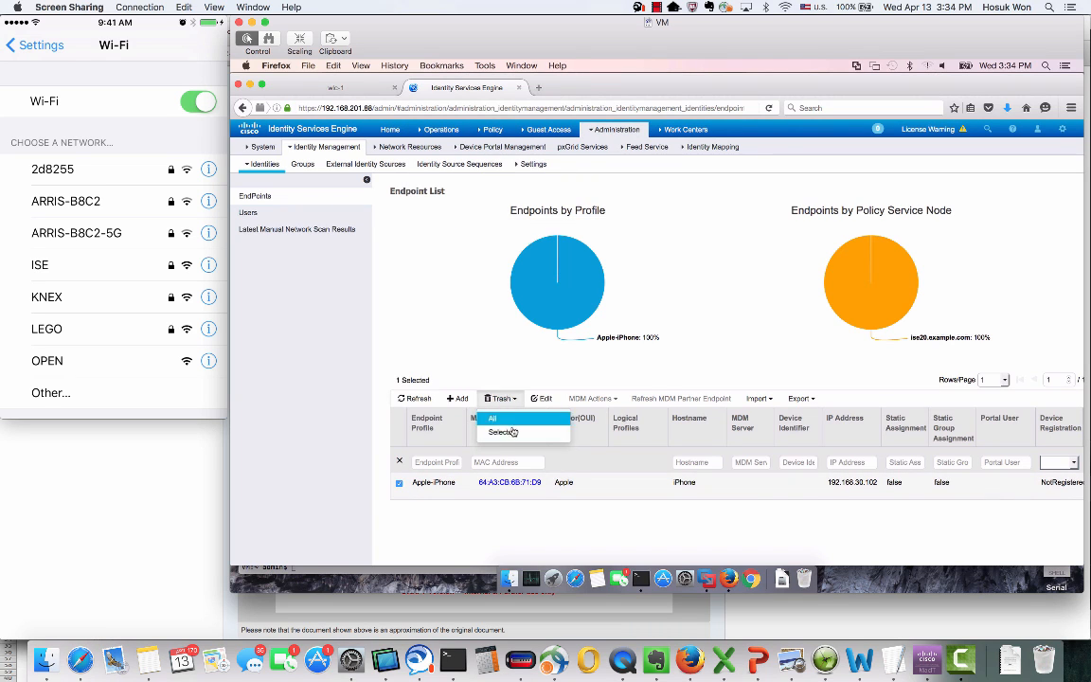
click(514, 433)
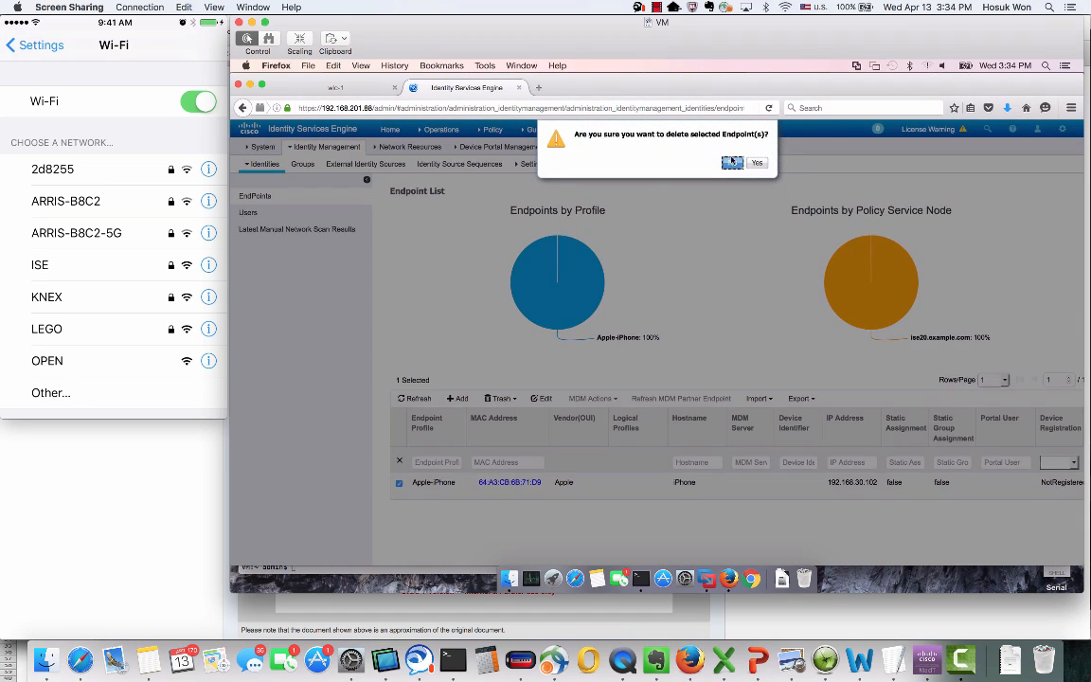
click(758, 166)
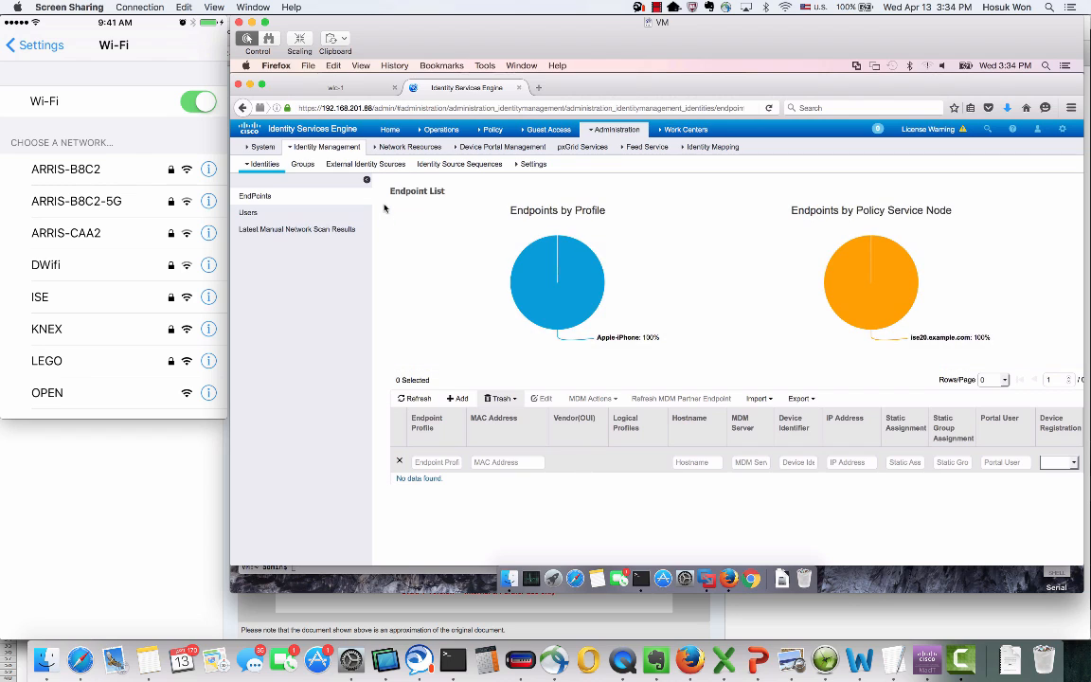
mouse_move(399, 158)
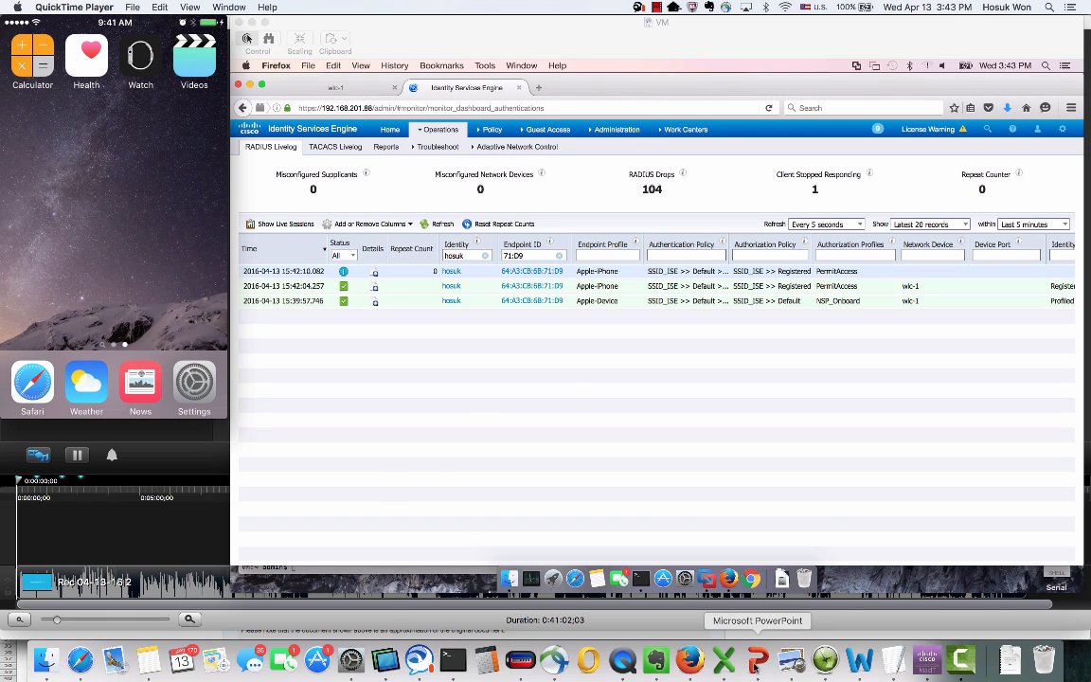
Bring the PowerPoint Resources slide to the front
click(754, 665)
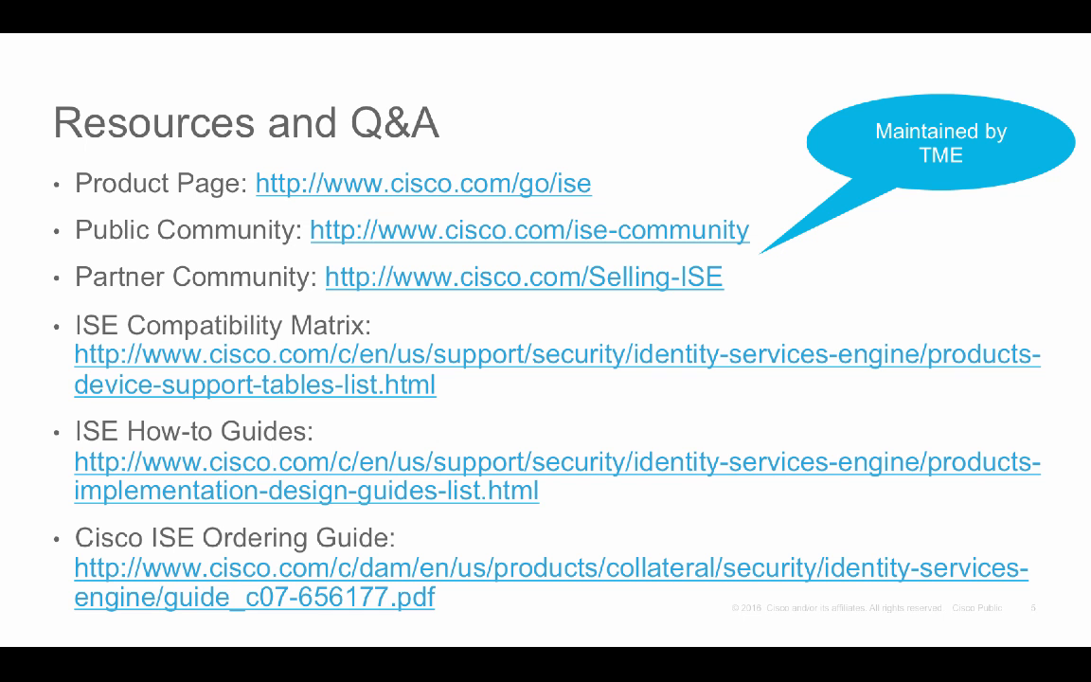